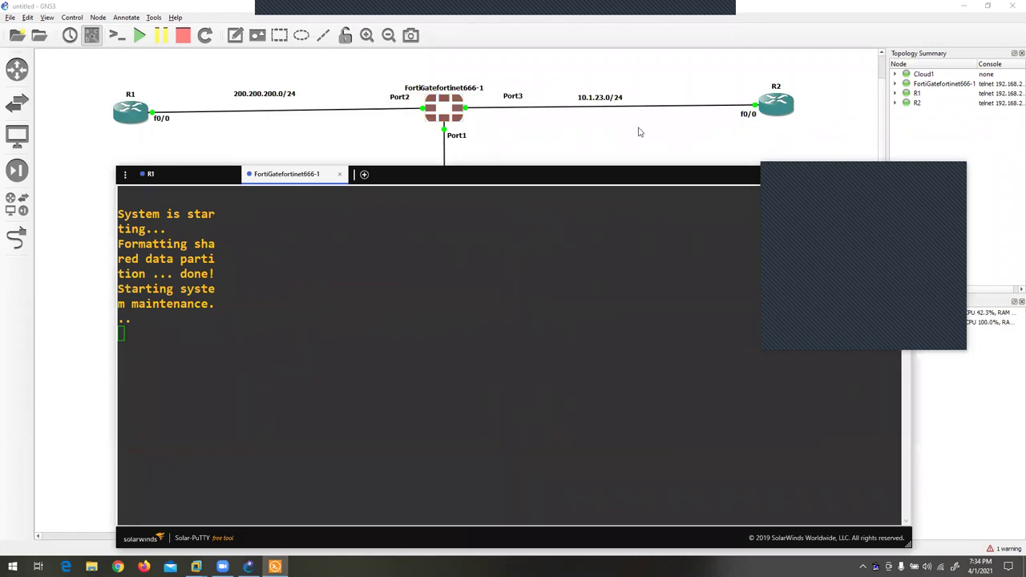
- Open a console to R2, then review the R1 and FortiGate boot output in Solar-PuTTY
{"action": "right_click", "coordinate": [785, 103]}
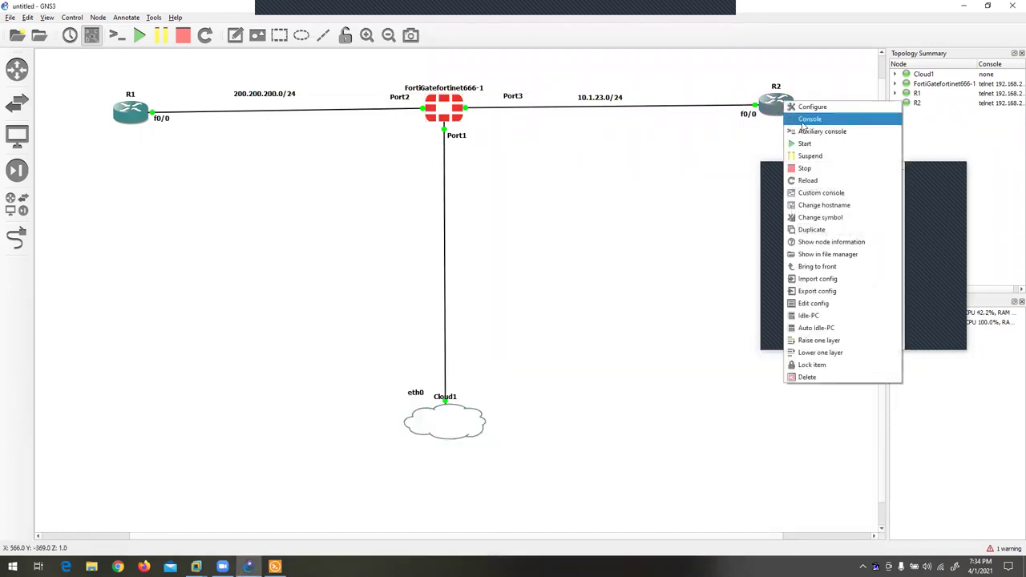
{"action": "left_click", "coordinate": [808, 120]}
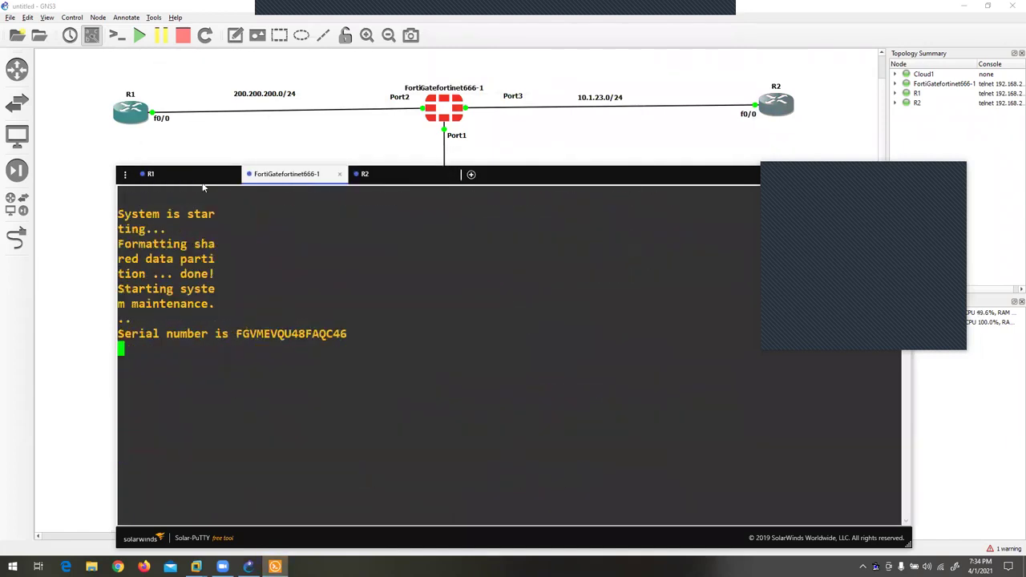
{"action": "left_click", "coordinate": [201, 181]}
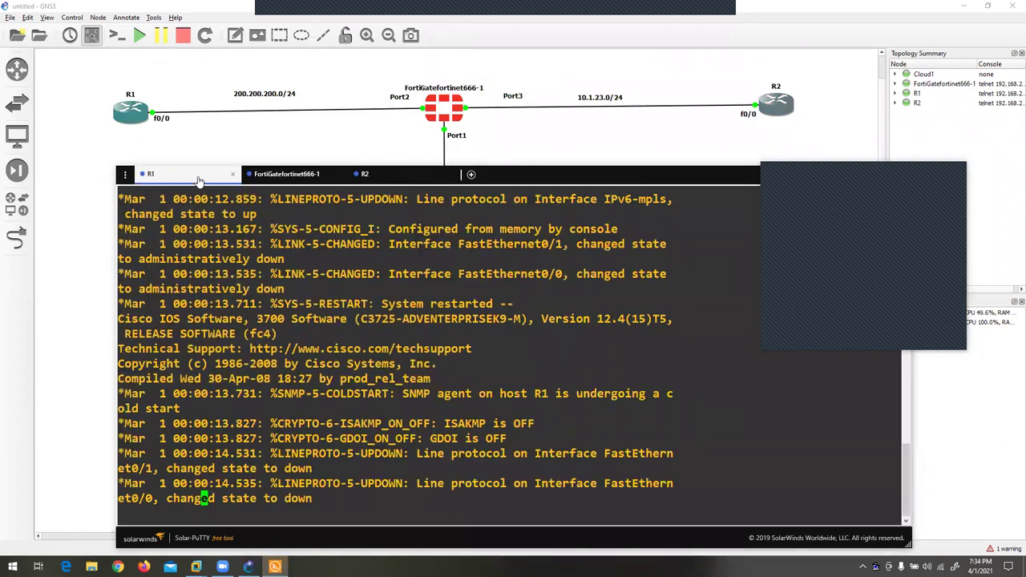
{"action": "left_click", "coordinate": [296, 182]}
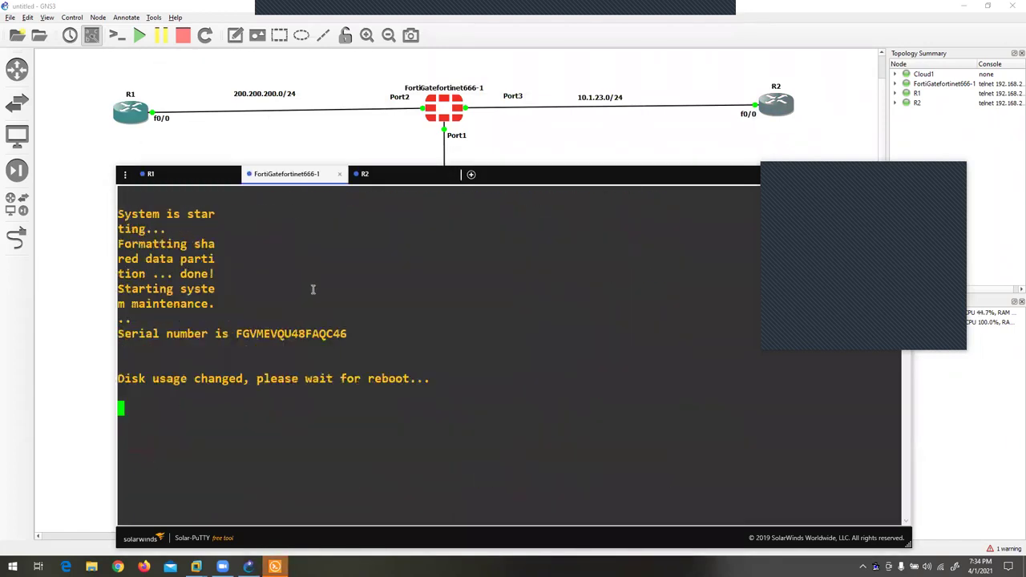
{"action": "left_click", "coordinate": [175, 183]}
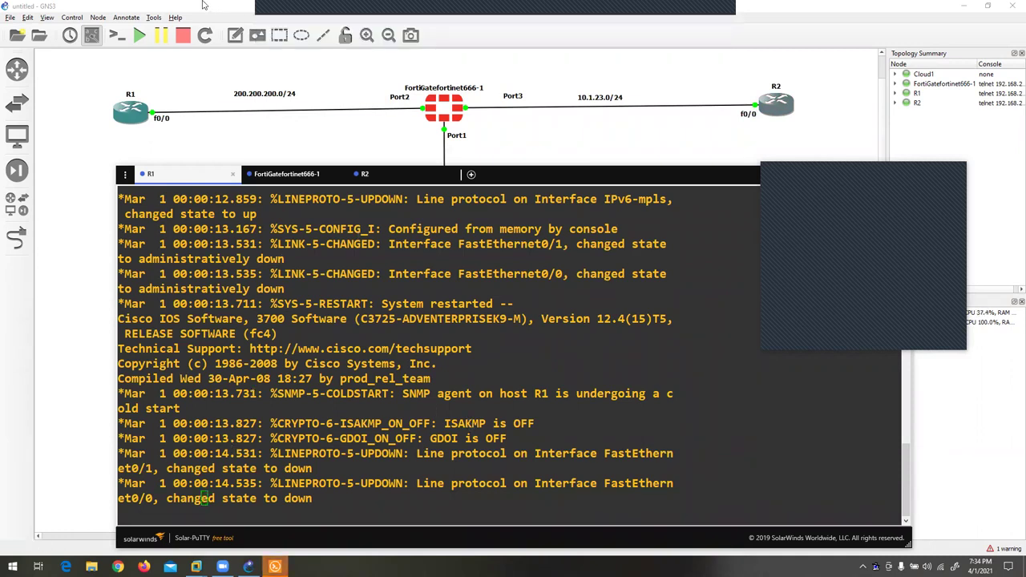
- Open the Documents\Zoom folder in File Explorer
{"action": "key", "text": "super+e"}
{"action": "left_click", "coordinate": [120, 232]}
{"action": "double_click", "coordinate": [185, 189]}
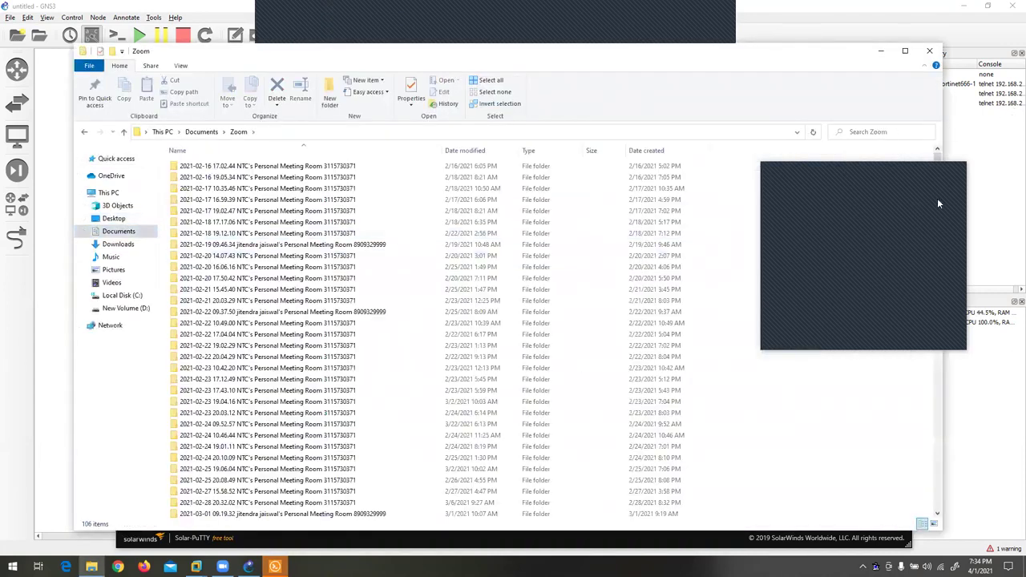
- Check the system calendar for Wednesday, March 24, 2021
{"action": "scroll", "coordinate": [313, 501], "scroll_direction": "down", "scroll_amount": 20}
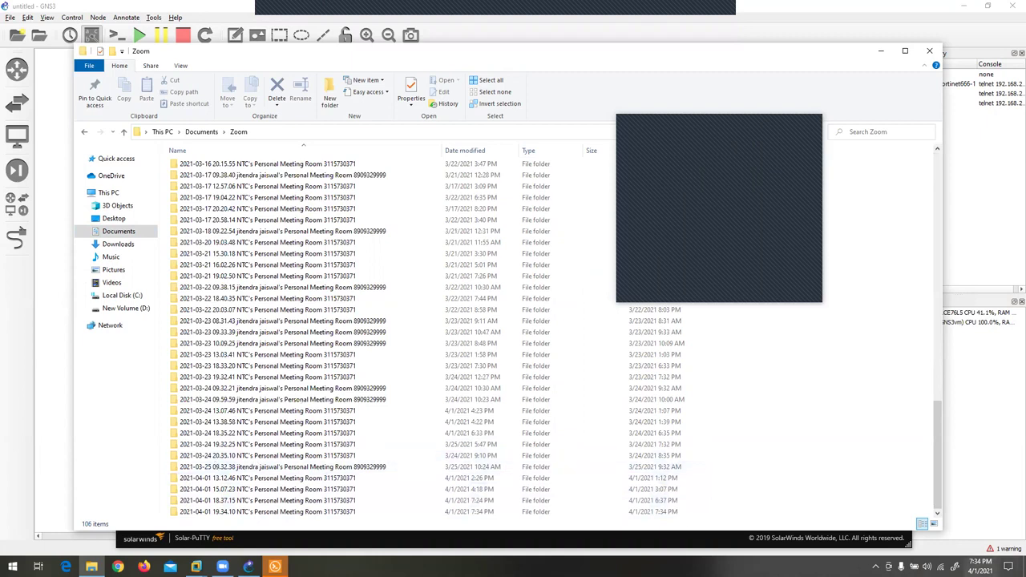
{"action": "left_click", "coordinate": [979, 566]}
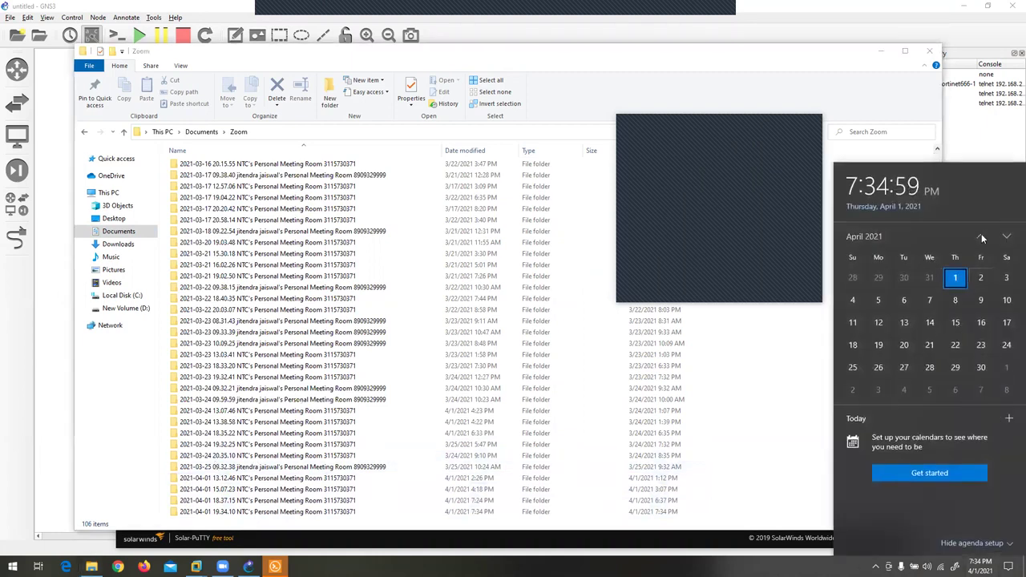
{"action": "left_click", "coordinate": [982, 237]}
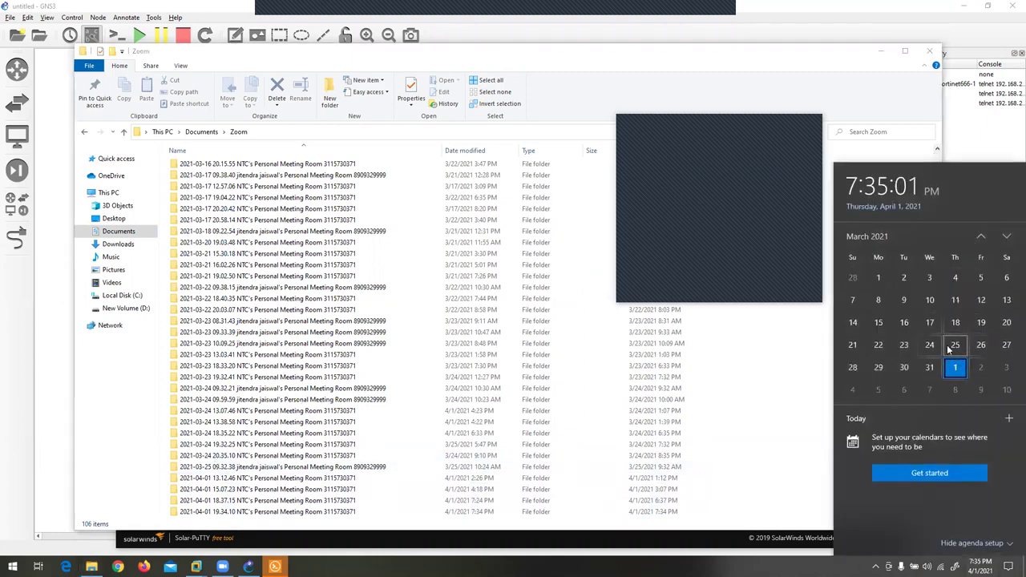
{"action": "left_click", "coordinate": [929, 345]}
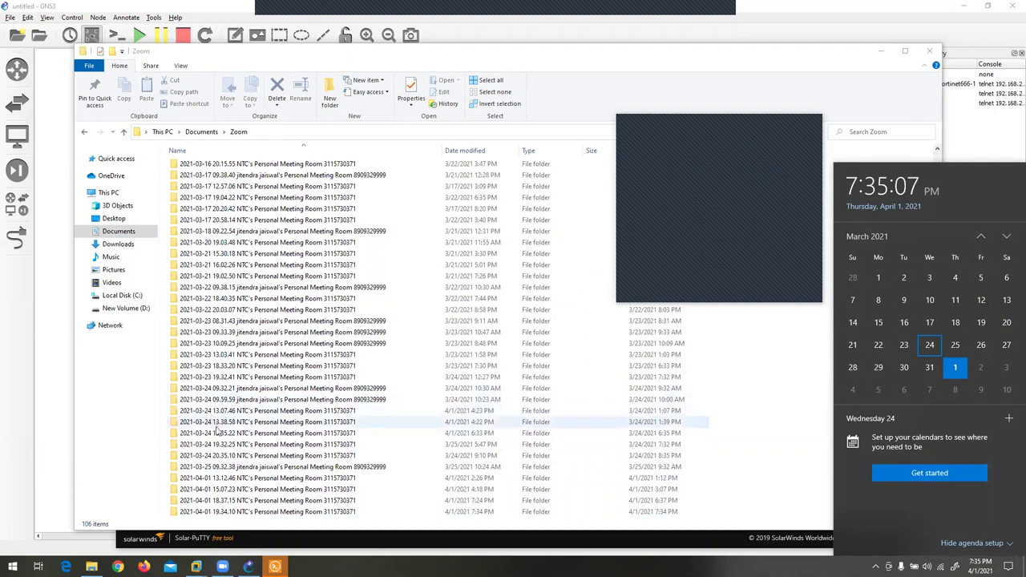
- Open the 2021-03-24 19.32.25 meeting folder and play FORTINET FIREWALL DAY 2.mp4
{"action": "left_click", "coordinate": [226, 456]}
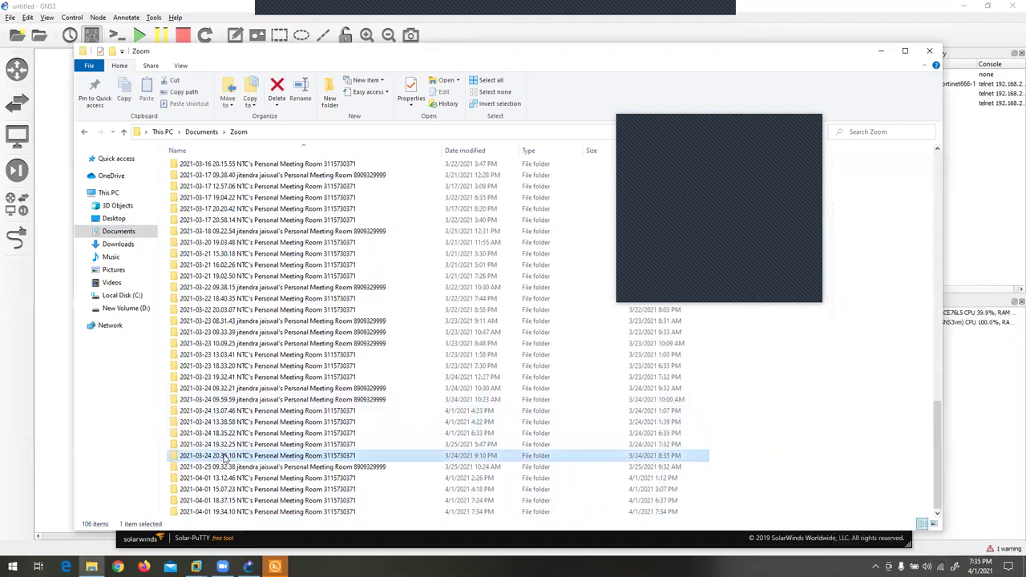
{"action": "double_click", "coordinate": [226, 456]}
{"action": "double_click", "coordinate": [225, 458]}
{"action": "key", "text": "Return"}
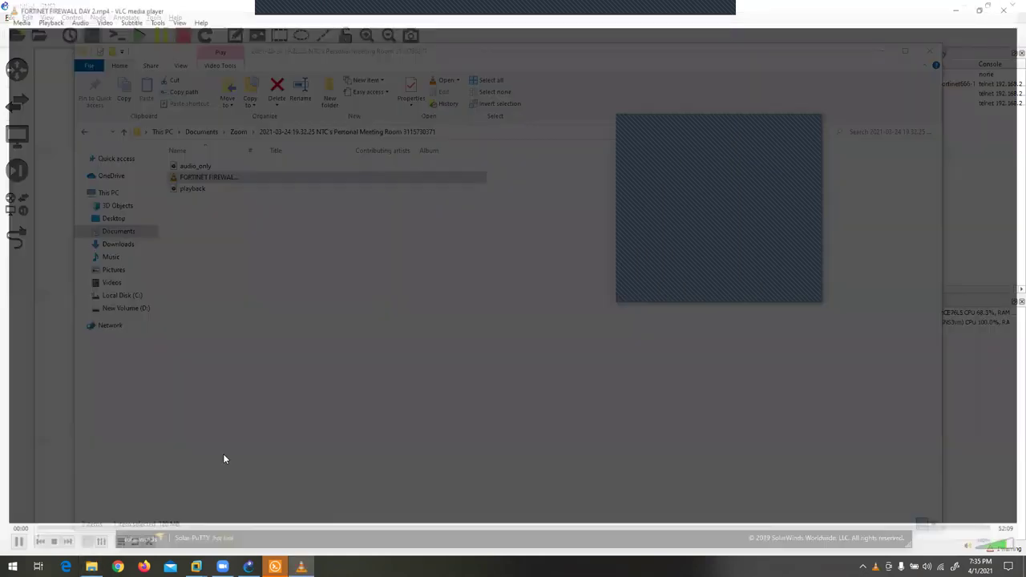
- Jump ahead in the FORTINET FIREWALL DAY 2 recording to about 48:07
{"action": "scroll", "coordinate": [222, 454], "scroll_direction": "down", "scroll_amount": 1}
{"action": "key", "text": "Right"}
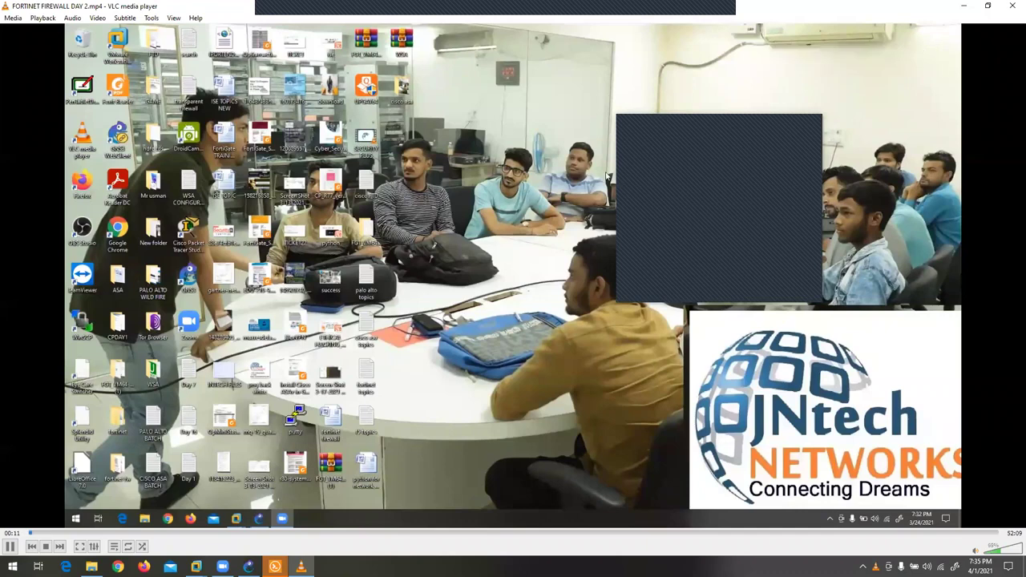
{"action": "left_click", "coordinate": [565, 534]}
{"action": "left_click", "coordinate": [890, 534]}
{"action": "left_click", "coordinate": [920, 534]}
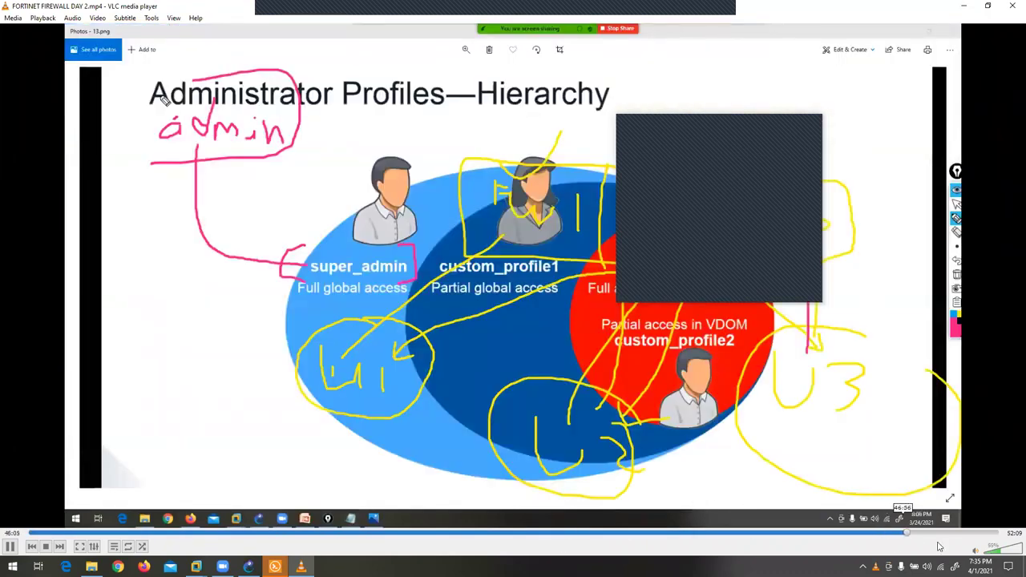
- Skip through to the end of the recording and close VLC media player
{"action": "left_click", "coordinate": [959, 539]}
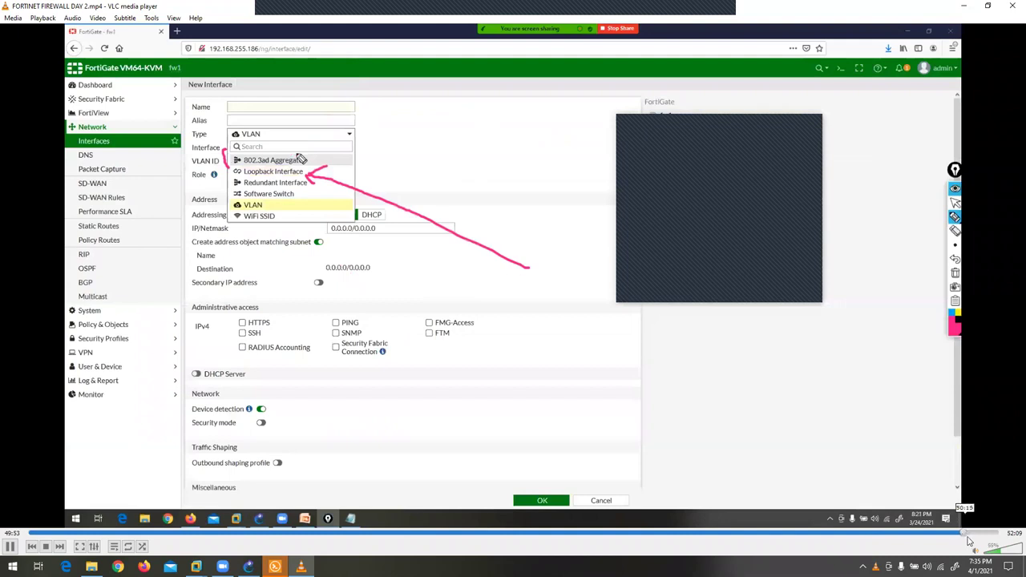
{"action": "left_click", "coordinate": [974, 538]}
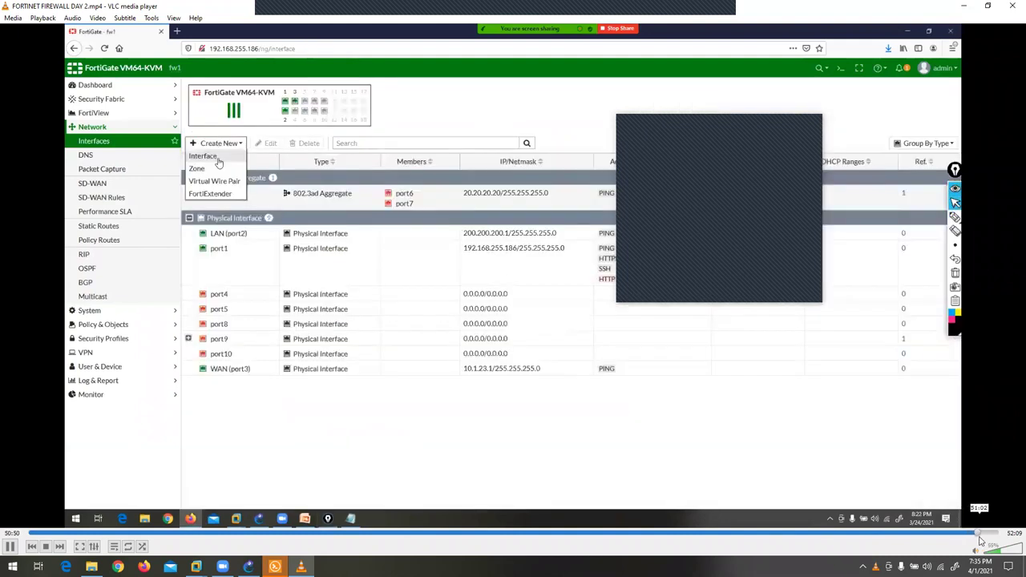
{"action": "left_click", "coordinate": [990, 540]}
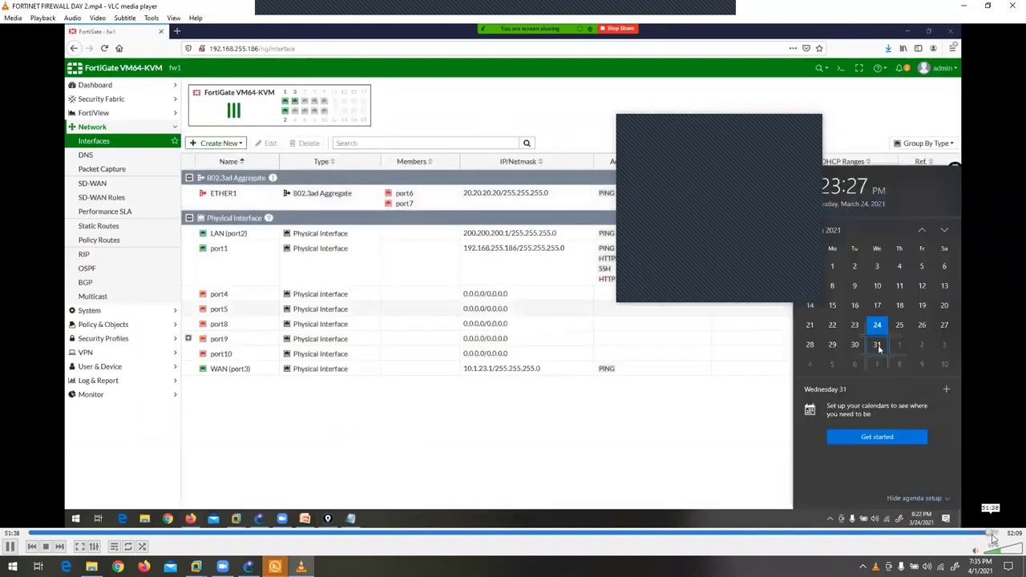
{"action": "left_click", "coordinate": [993, 537]}
{"action": "left_click", "coordinate": [997, 536]}
{"action": "left_click", "coordinate": [999, 536]}
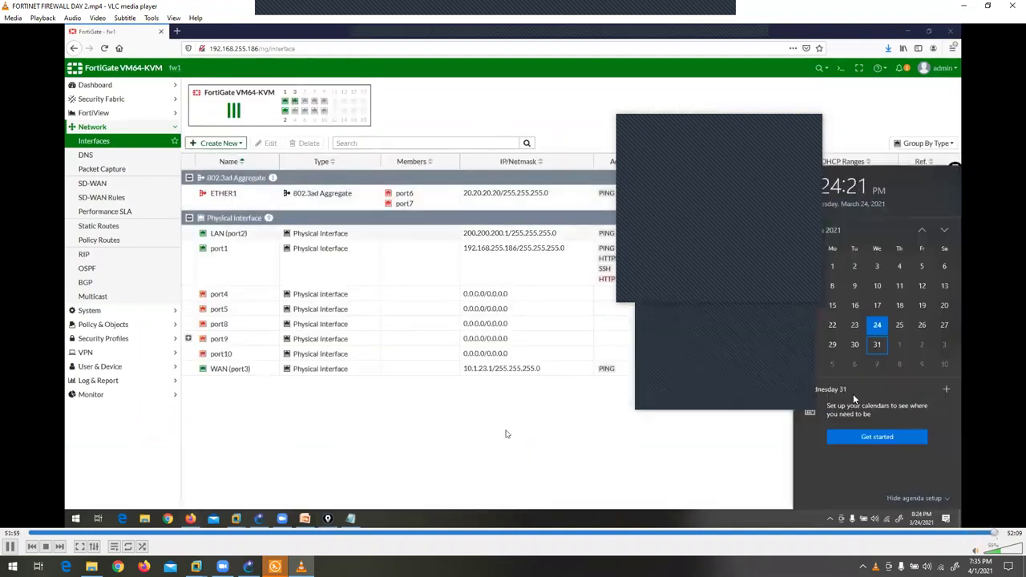
{"action": "left_click", "coordinate": [999, 536]}
{"action": "scroll", "coordinate": [994, 549], "scroll_direction": "up", "scroll_amount": 2}
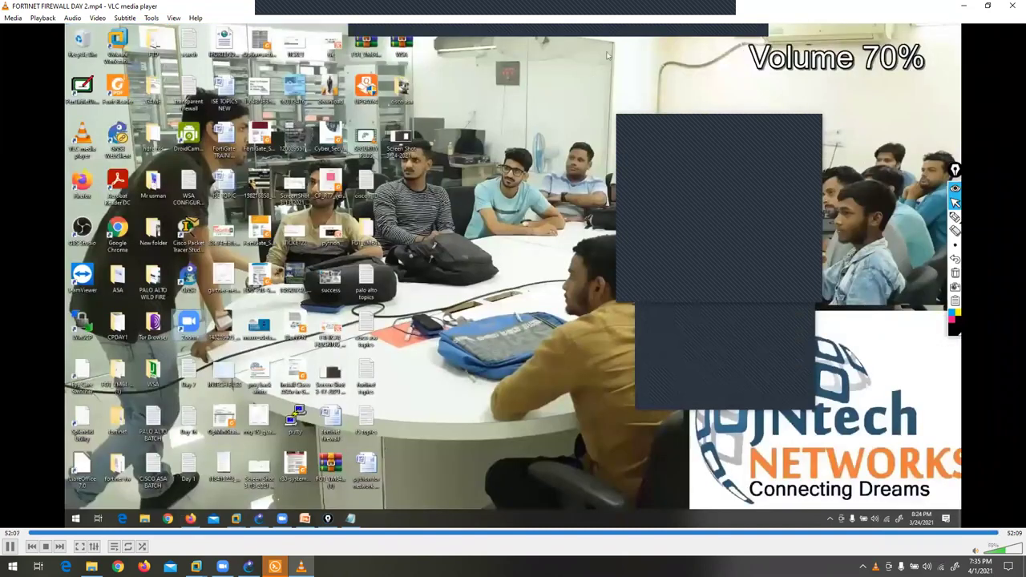
{"action": "left_click", "coordinate": [1012, 5]}
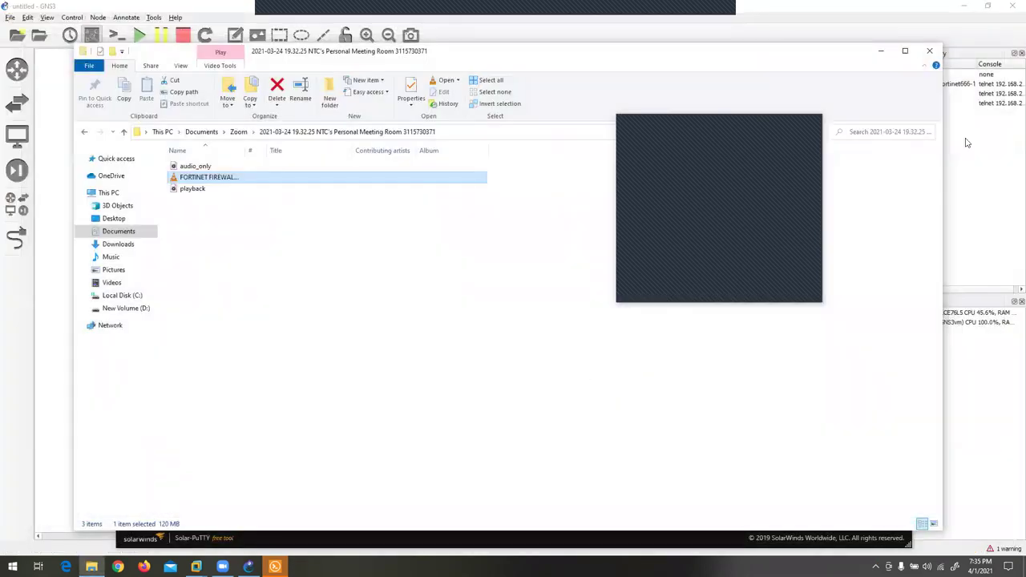
- Close the File Explorer window showing the March 24 meeting folder
{"action": "left_click", "coordinate": [930, 50]}
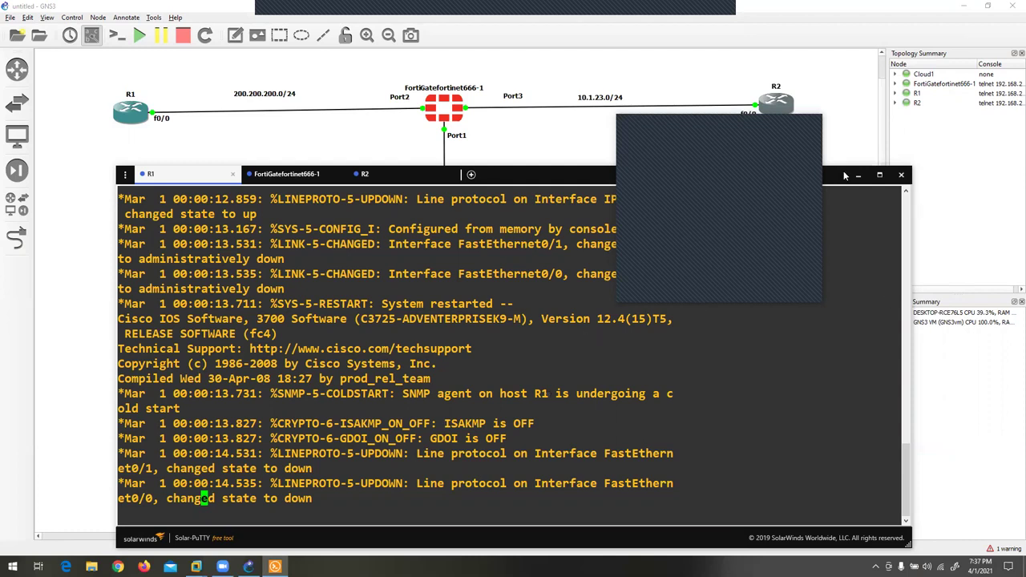
{"action": "left_click", "coordinate": [13, 567]}
{"action": "type", "text": "ecl"}
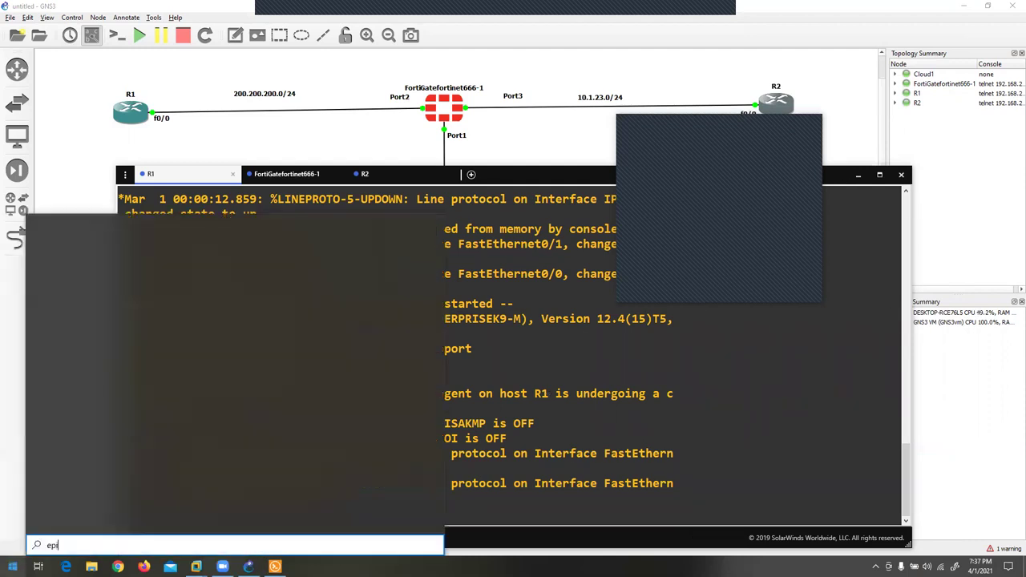
{"action": "key", "text": "Return"}
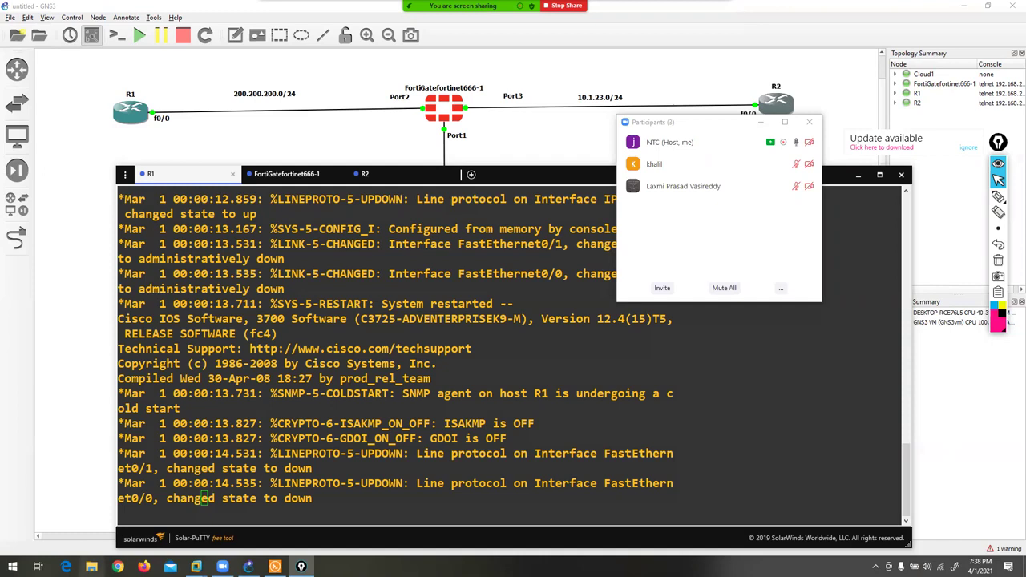
- Open New Volume (D:) › Fortinet Firewall › FORTINATE in a maximized File Explorer
{"action": "left_click", "coordinate": [91, 567]}
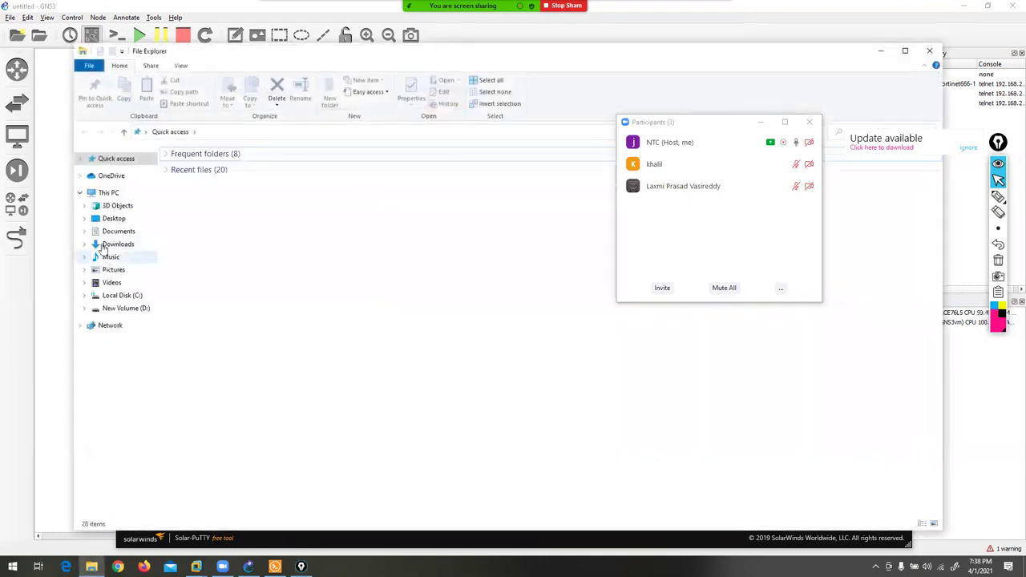
{"action": "left_click", "coordinate": [108, 196]}
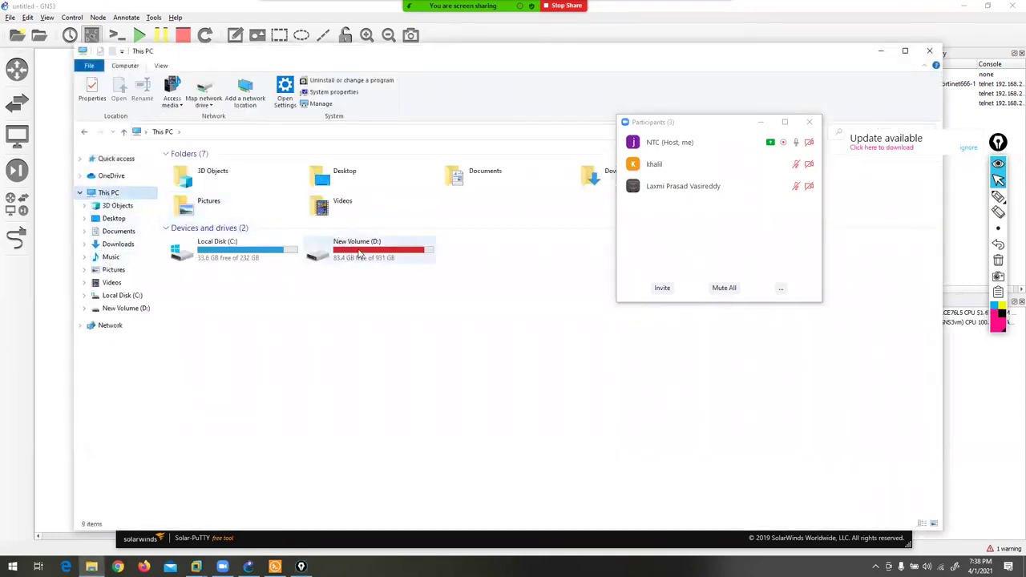
{"action": "left_click", "coordinate": [359, 254]}
{"action": "double_click", "coordinate": [360, 254]}
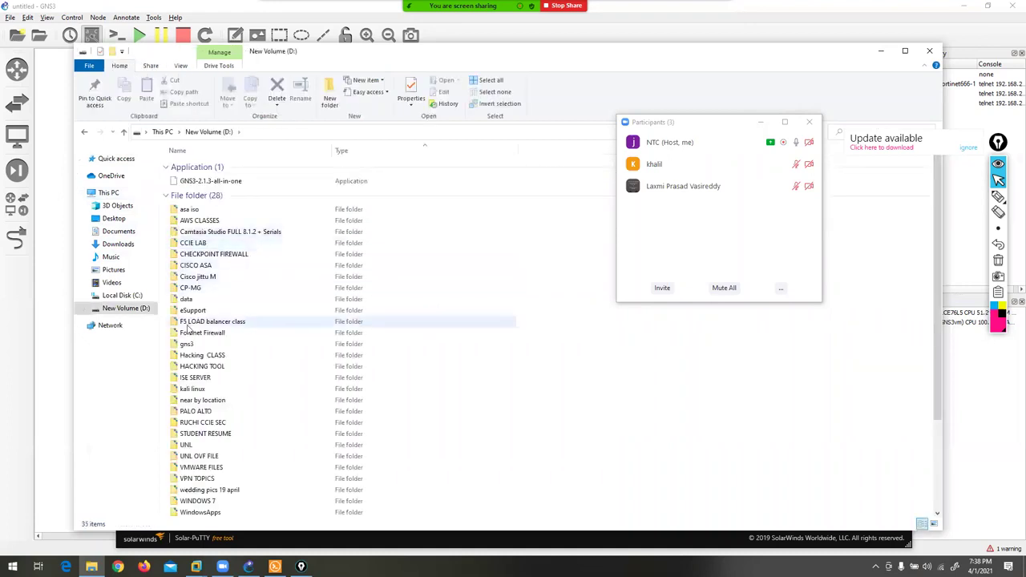
{"action": "double_click", "coordinate": [369, 54]}
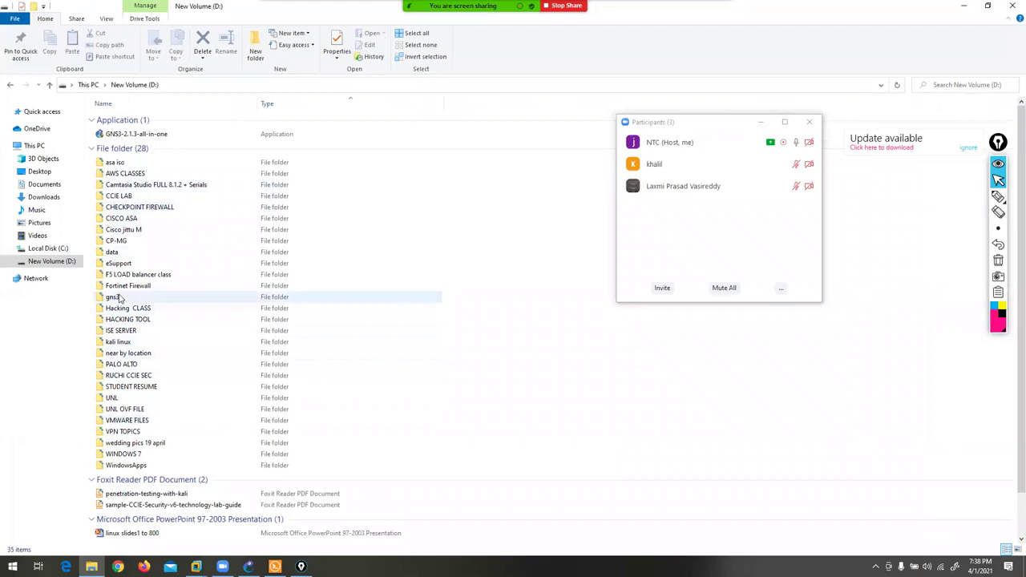
{"action": "double_click", "coordinate": [127, 286]}
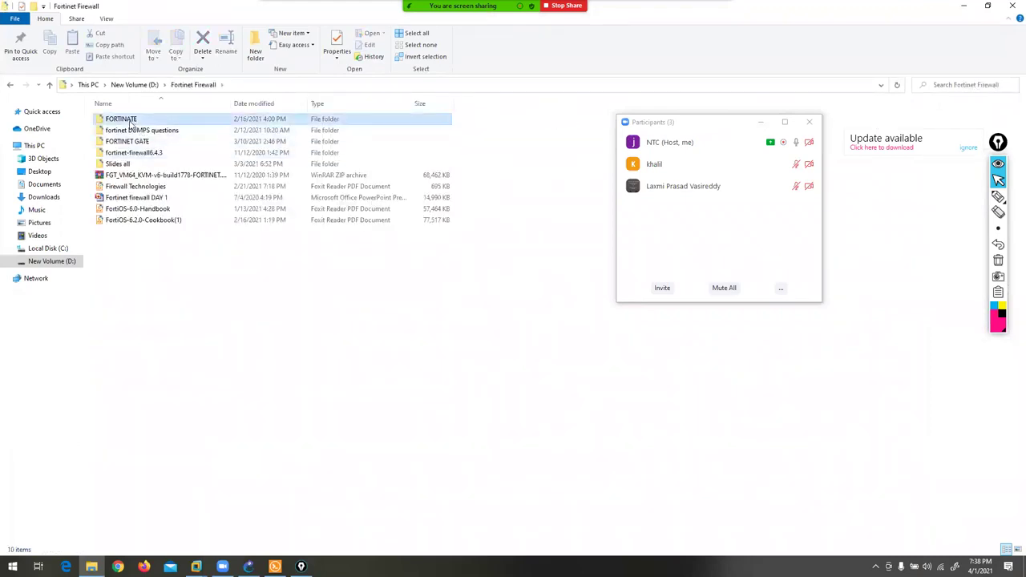
{"action": "double_click", "coordinate": [130, 122]}
- Highlight the Introduction and Routing topics in the firewall notes, then close participants and notes
{"action": "double_click", "coordinate": [135, 130]}
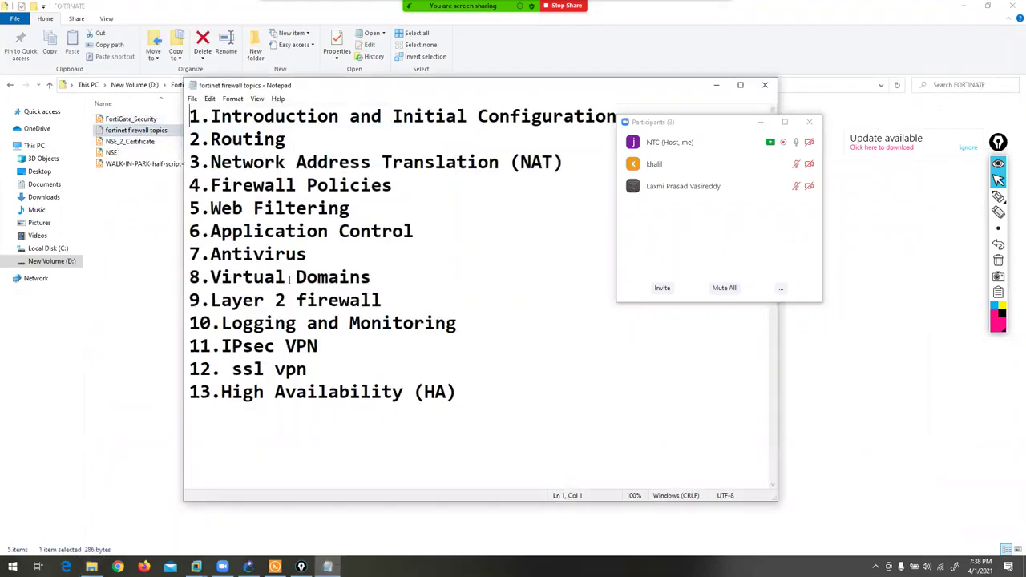
{"action": "left_click_drag", "start_coordinate": [190, 116], "coordinate": [624, 102]}
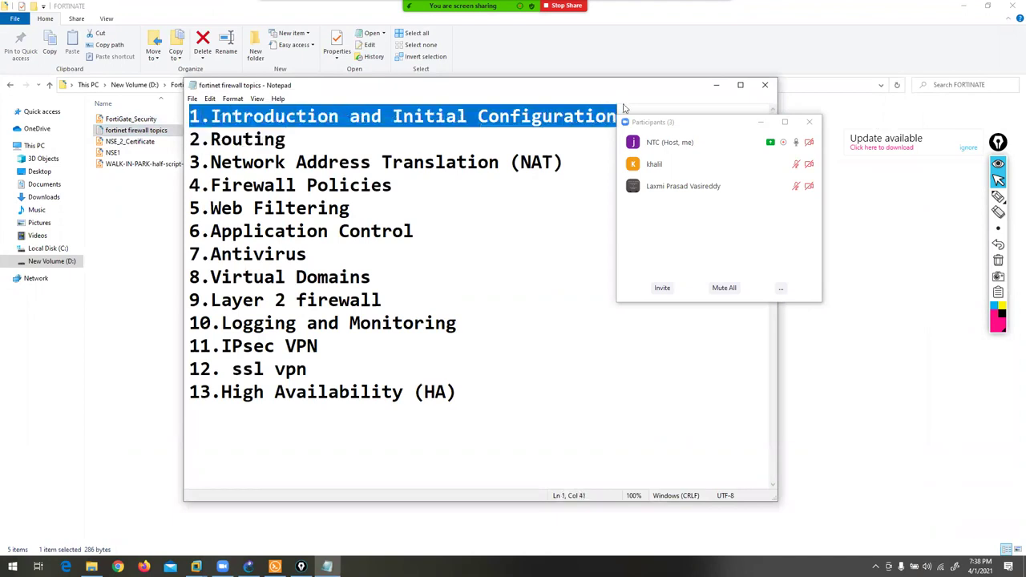
{"action": "left_click_drag", "start_coordinate": [189, 140], "coordinate": [289, 141]}
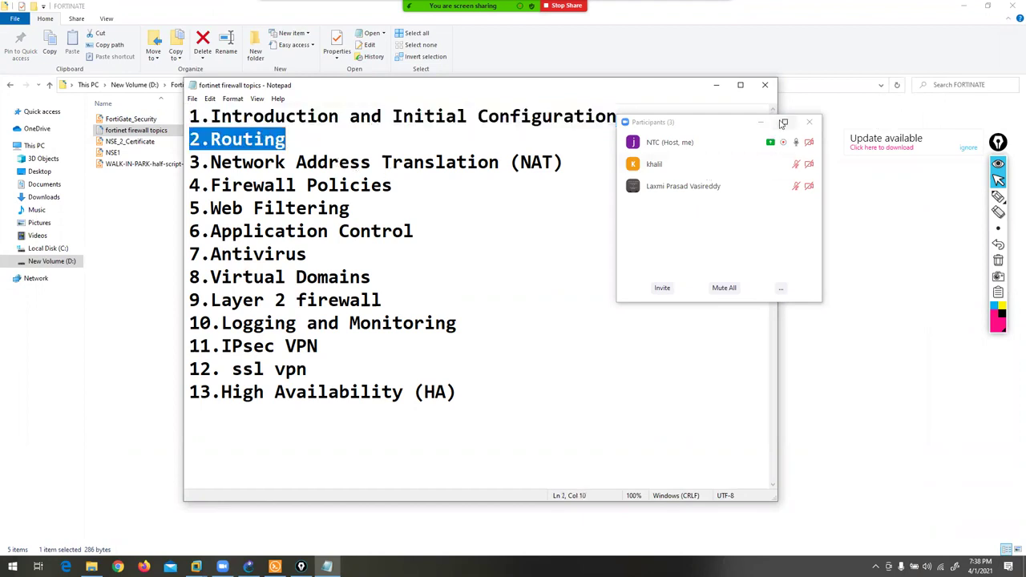
{"action": "left_click", "coordinate": [809, 122]}
{"action": "left_click", "coordinate": [716, 85]}
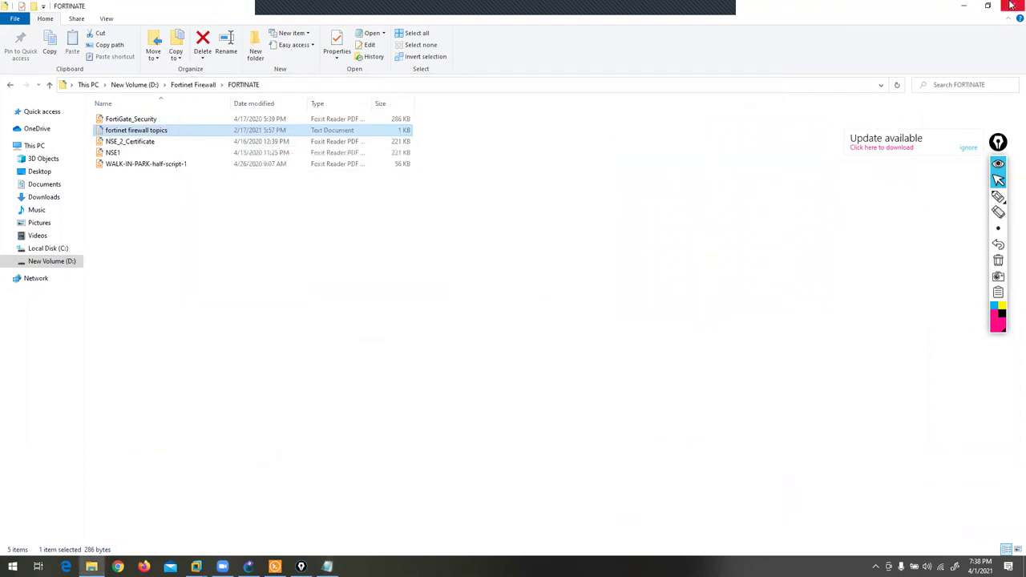
- Return to the lab, dismiss the update notice, and enter R1's global configuration mode
{"action": "left_click", "coordinate": [1013, 5]}
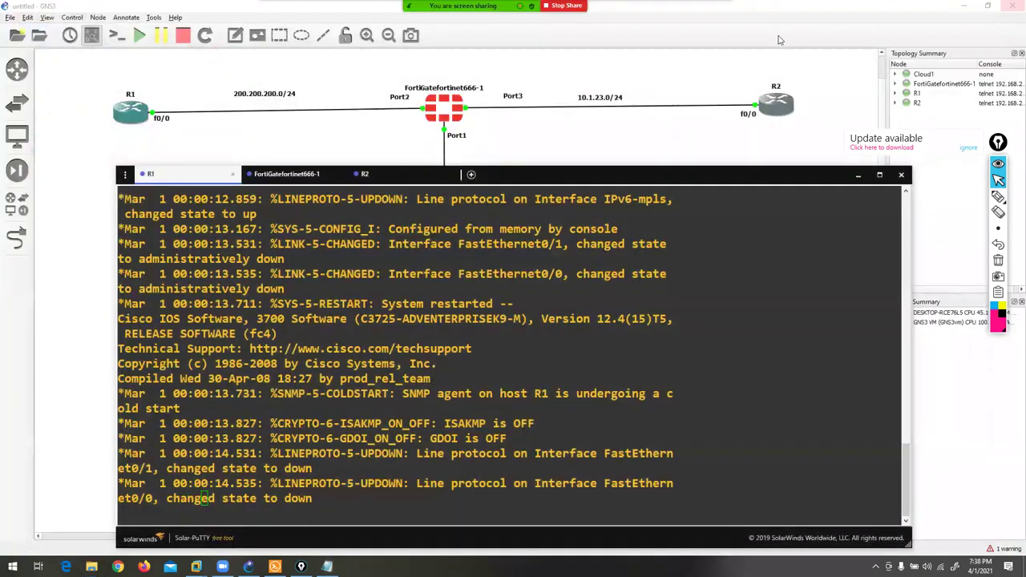
{"action": "left_click", "coordinate": [965, 150]}
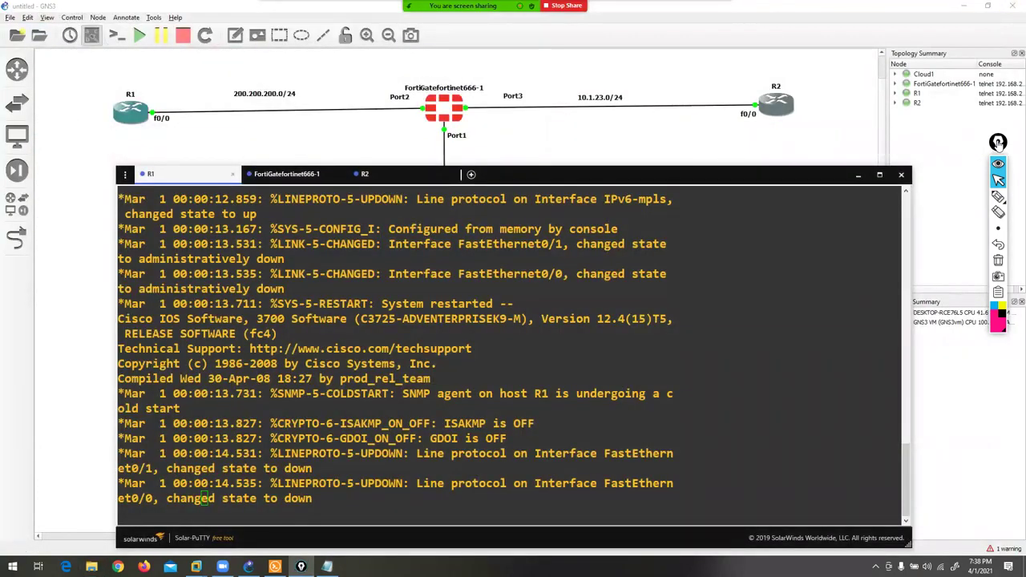
{"action": "left_click_drag", "start_coordinate": [999, 142], "coordinate": [1014, 137]}
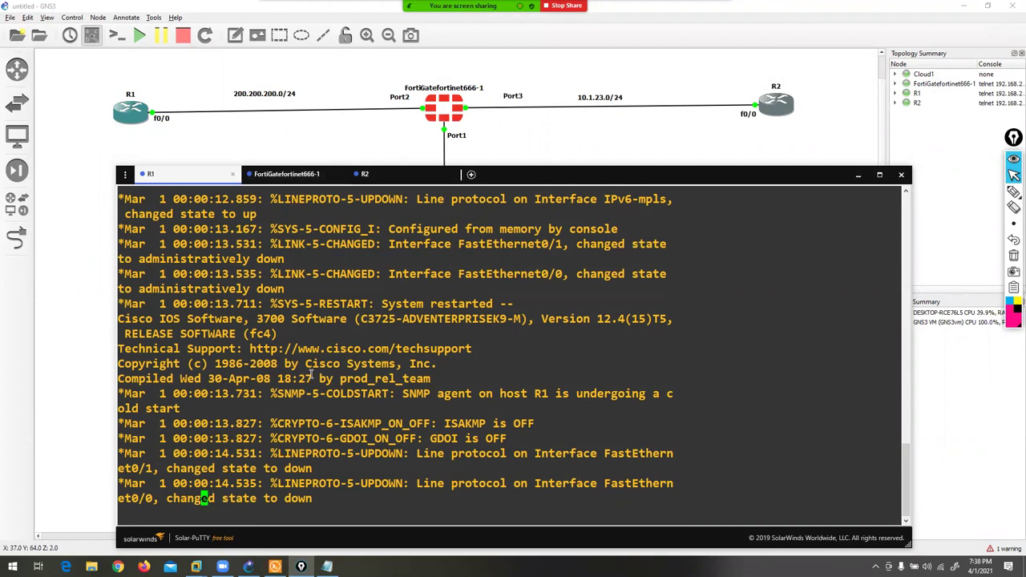
{"action": "key", "text": "Return"}
{"action": "key", "text": "Return"}
{"action": "type", "text": "conf t"}
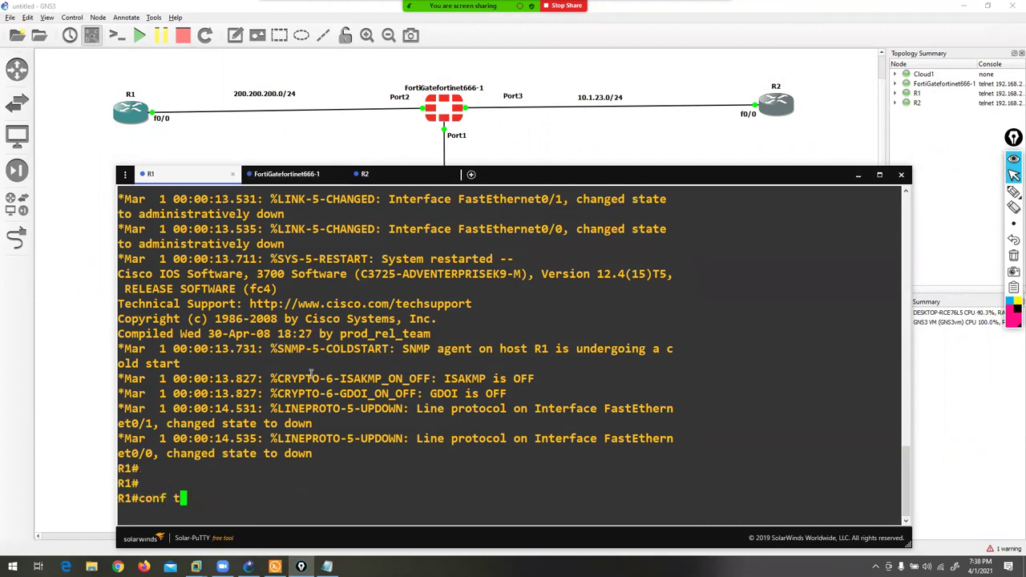
{"action": "key", "text": "Return"}
{"action": "key", "text": "Return"}
{"action": "key", "text": "Return"}
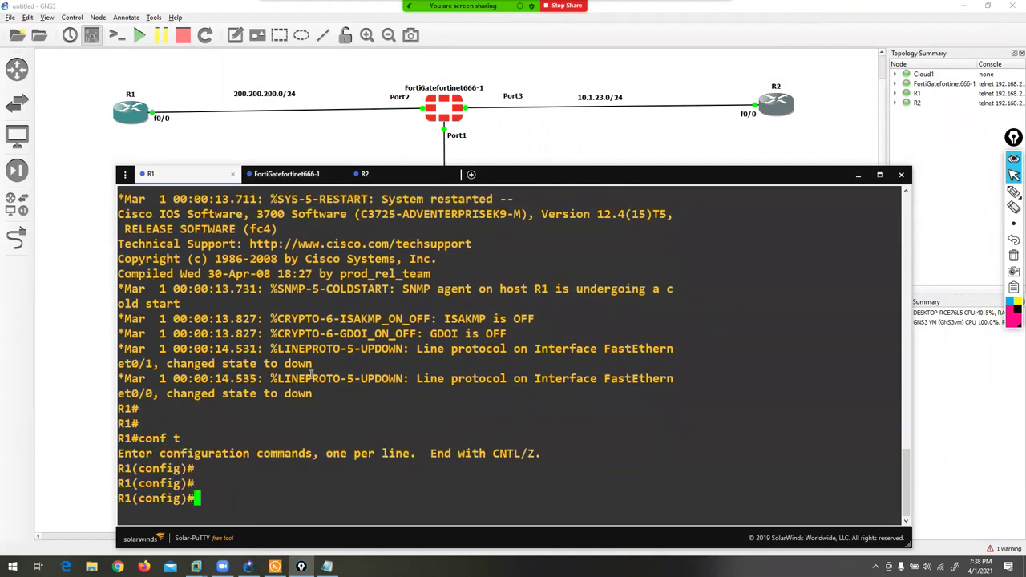
- Circle R1 and its 200.200.200.0/24 link on the topology, then erase the annotation
{"action": "left_click", "coordinate": [1013, 191]}
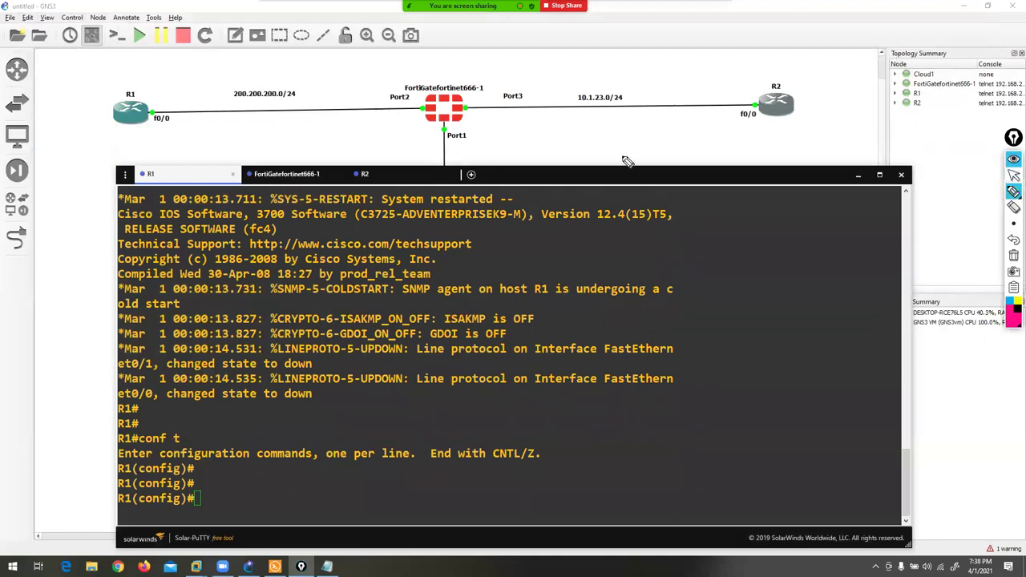
{"action": "mouse_move", "coordinate": [417, 77]}
{"action": "left_mouse_down"}
{"action": "mouse_move", "coordinate": [427, 126]}
{"action": "mouse_move", "coordinate": [334, 142]}
{"action": "mouse_move", "coordinate": [102, 145]}
{"action": "mouse_move", "coordinate": [95, 92]}
{"action": "mouse_move", "coordinate": [267, 56]}
{"action": "mouse_move", "coordinate": [376, 54]}
{"action": "mouse_move", "coordinate": [469, 107]}
{"action": "mouse_move", "coordinate": [480, 128]}
{"action": "mouse_move", "coordinate": [738, 155]}
{"action": "mouse_move", "coordinate": [812, 139]}
{"action": "mouse_move", "coordinate": [806, 77]}
{"action": "mouse_move", "coordinate": [595, 63]}
{"action": "mouse_move", "coordinate": [464, 64]}
{"action": "left_mouse_up"}
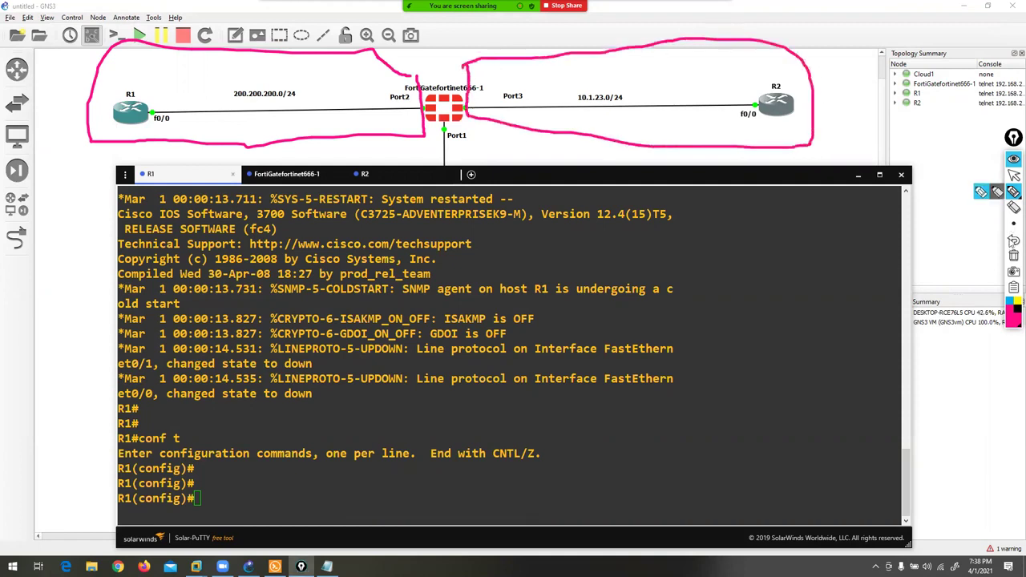
{"action": "left_click", "coordinate": [1013, 255]}
{"action": "left_click", "coordinate": [1014, 175]}
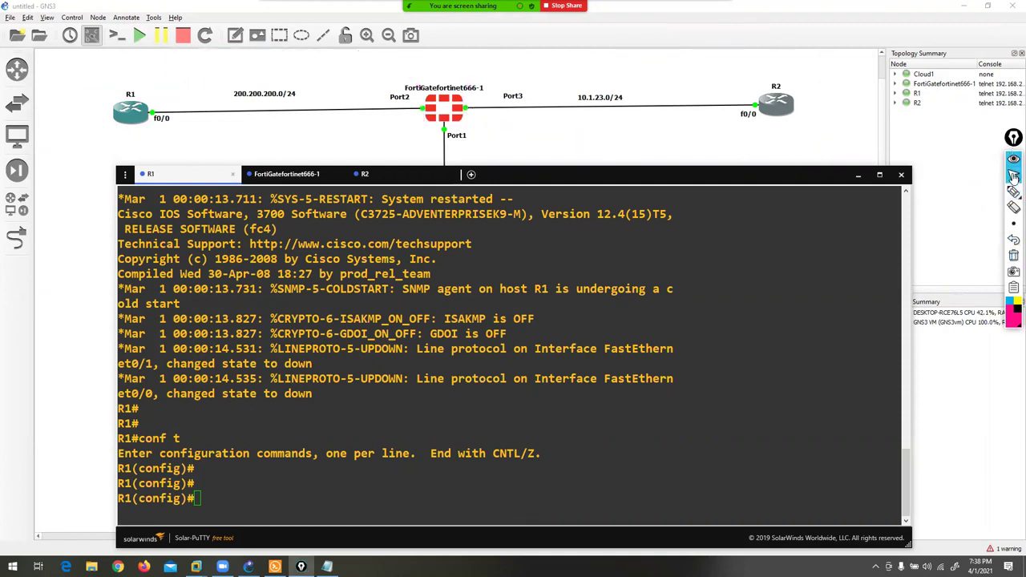
{"action": "left_click", "coordinate": [337, 474]}
- Give R1 FastEthernet0/0 address 200.200.200.10 255.255.255.0 and enable it with no shutdown
{"action": "key", "text": "Return"}
{"action": "key", "text": "Return"}
{"action": "key", "text": "Return"}
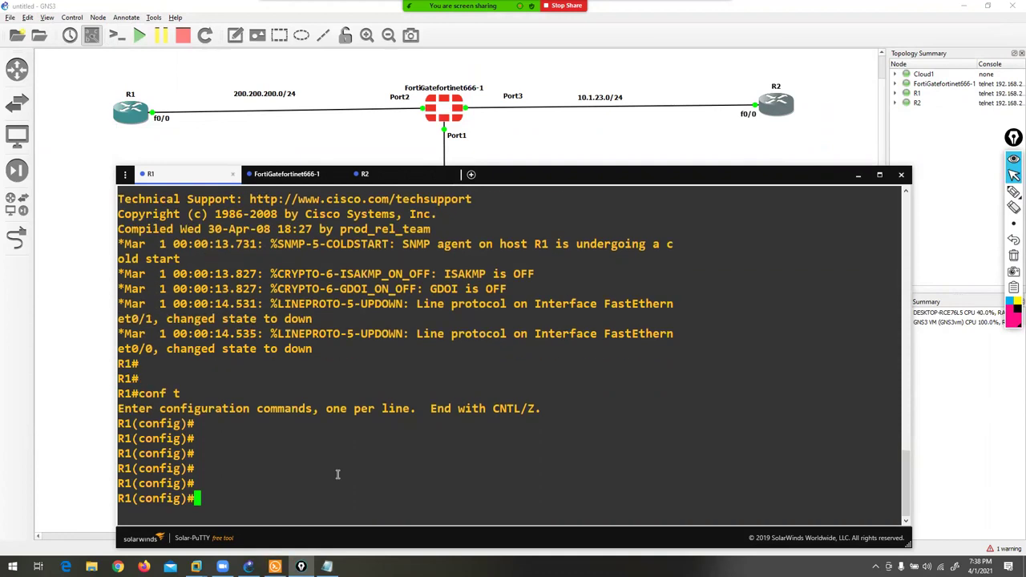
{"action": "type", "text": "in"}
{"action": "key", "text": "Tab"}
{"action": "type", "text": "f"}
{"action": "key", "text": "Tab"}
{"action": "type", "text": "0/0"}
{"action": "key", "text": "Return"}
{"action": "type", "text": "IP ADD"}
{"action": "key", "text": "Tab"}
{"action": "type", "text": "200.200.200."}
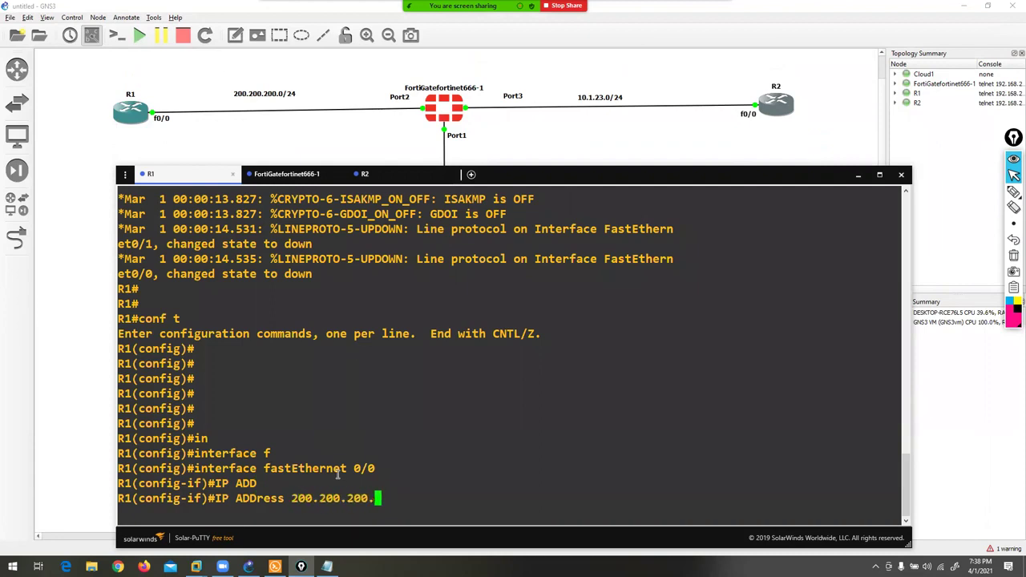
{"action": "type", "text": "10 255.255.255.0"}
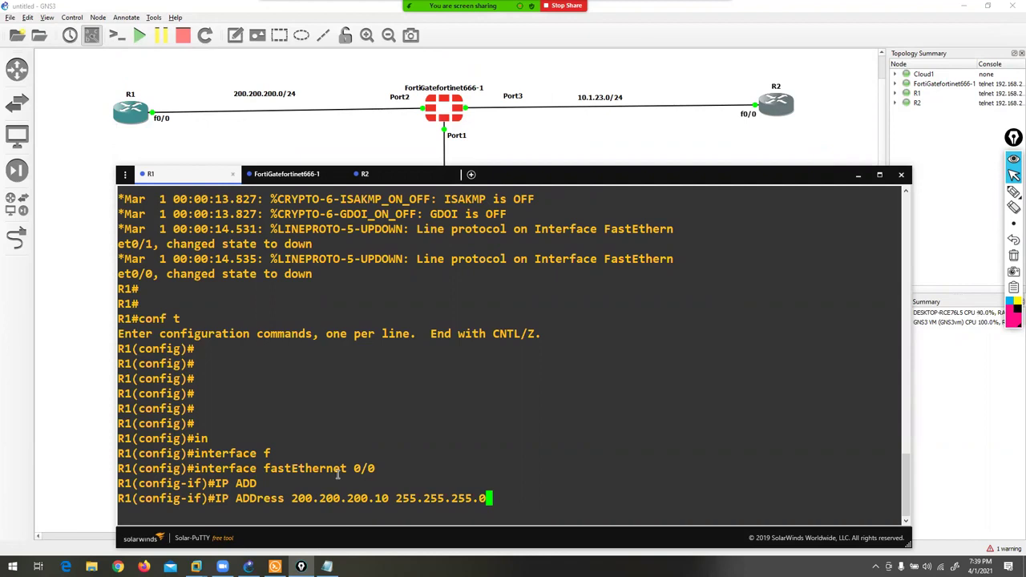
{"action": "key", "text": "Return"}
{"action": "type", "text": "NO SH"}
{"action": "key", "text": "Return"}
{"action": "type", "text": "EX"}
{"action": "key", "text": "Return"}
{"action": "key", "text": "Return"}
{"action": "key", "text": "Return"}
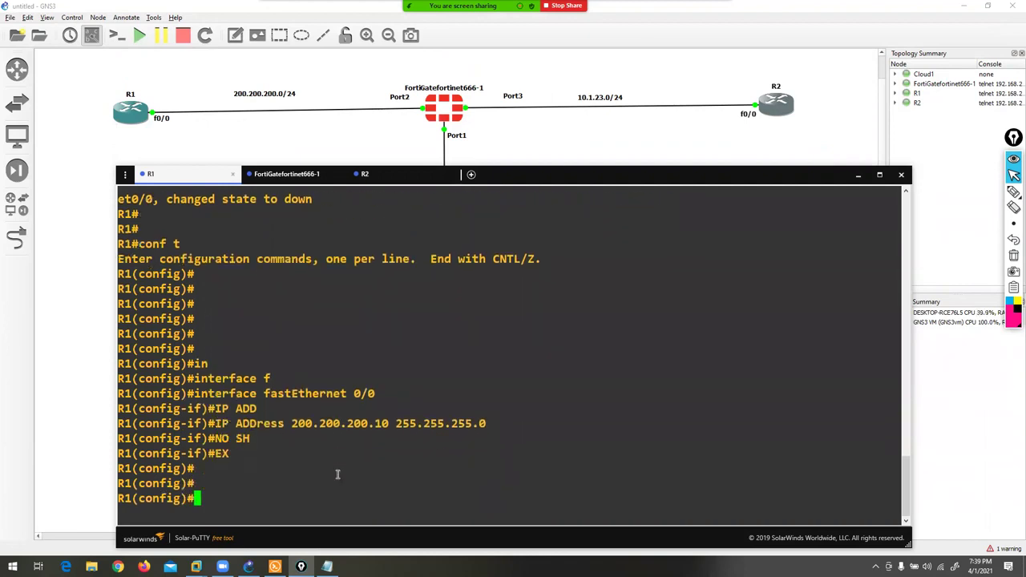
{"action": "key", "text": "Return"}
{"action": "key", "text": "Return"}
- Assign R1 Loopback0 the address 1.1.1.1 255.255.255.255
{"action": "type", "text": "in"}
{"action": "key", "text": "Tab"}
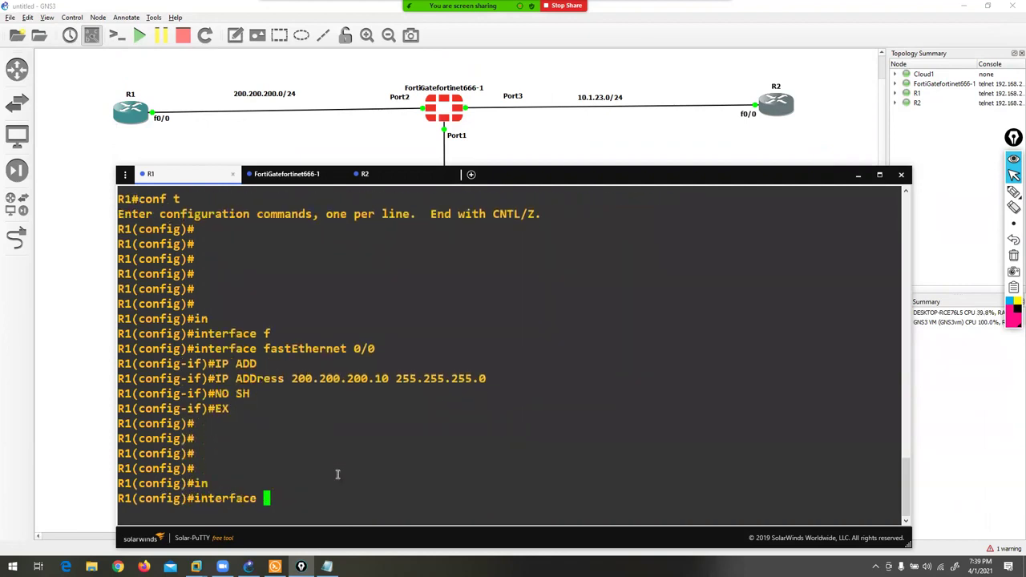
{"action": "type", "text": "l0"}
{"action": "key", "text": "Return"}
{"action": "type", "text": "ip ad"}
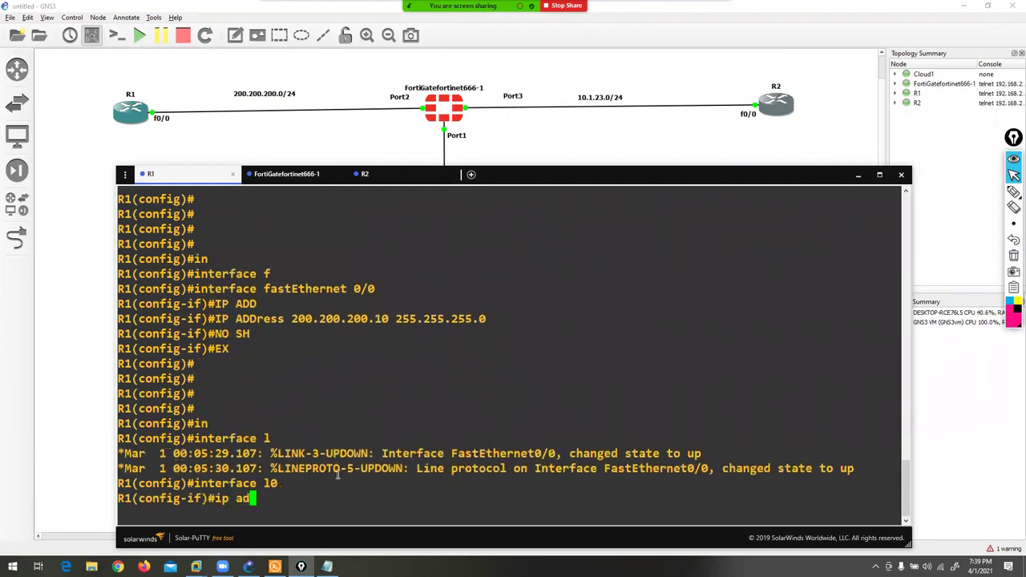
{"action": "type", "text": "d"}
{"action": "key", "text": "Tab"}
{"action": "type", "text": "1.1..1"}
{"action": "key", "text": "BackSpace"}
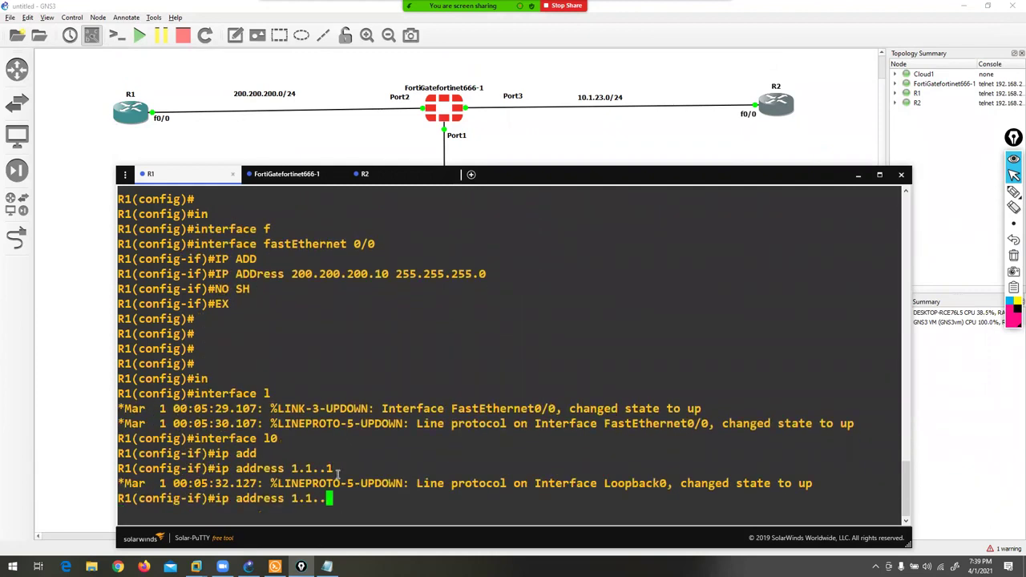
{"action": "type", "text": ".1 255.25"}
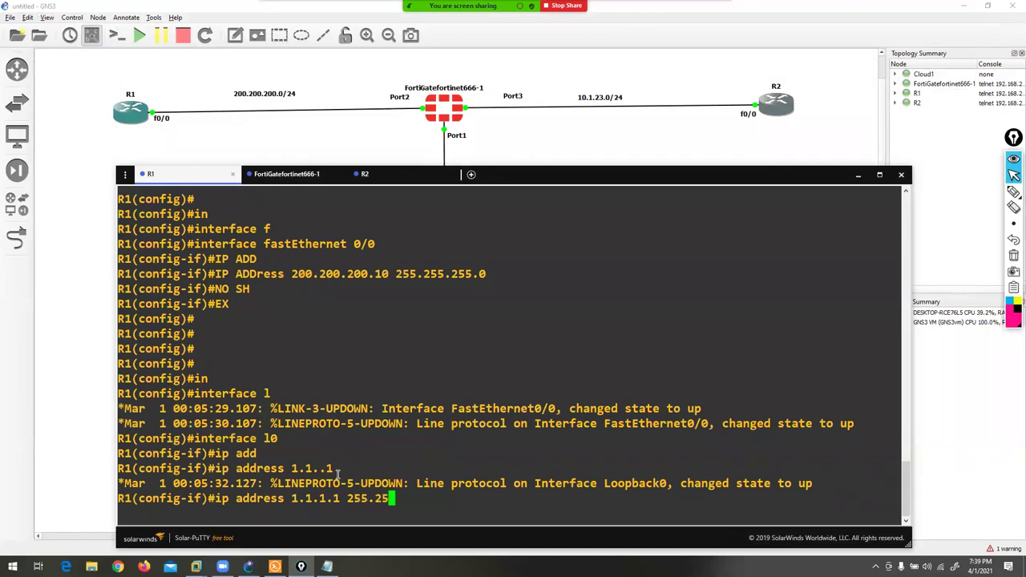
{"action": "type", "text": "5.255.255"}
{"action": "key", "text": "Return"}
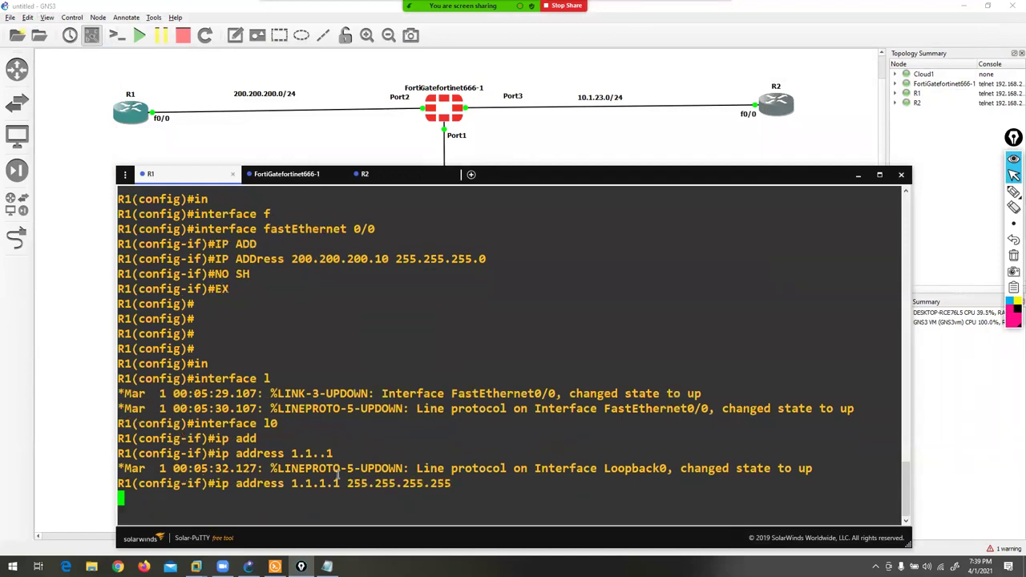
- Exit configuration and verify R1's interfaces with show ip int brief
{"action": "key", "text": "ctrl+z"}
{"action": "key", "text": "Return"}
{"action": "type", "text": "sh"}
{"action": "key", "text": "Tab"}
{"action": "type", "text": "ip int b"}
{"action": "key", "text": "Return"}
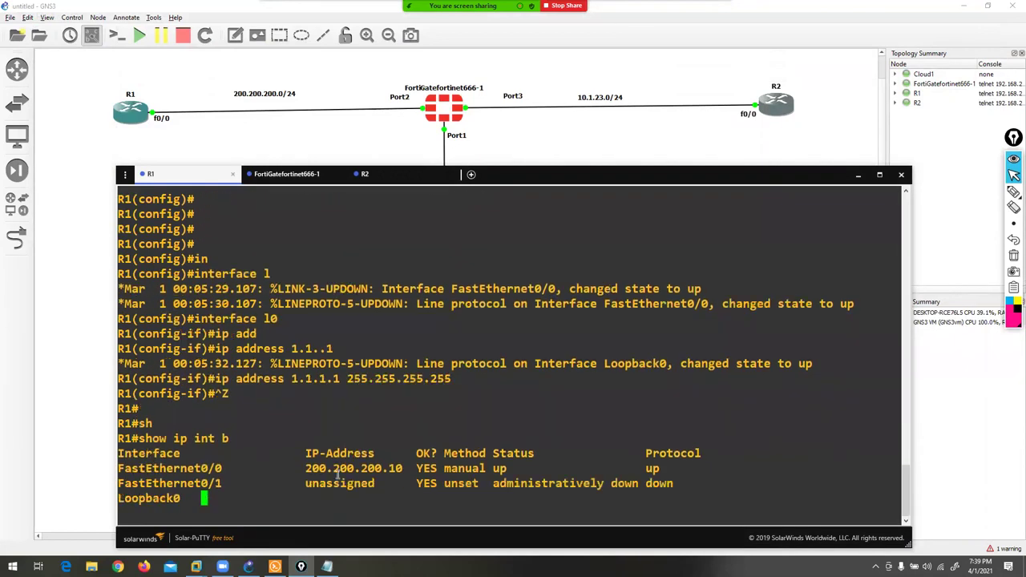
{"action": "left_click", "coordinate": [394, 175]}
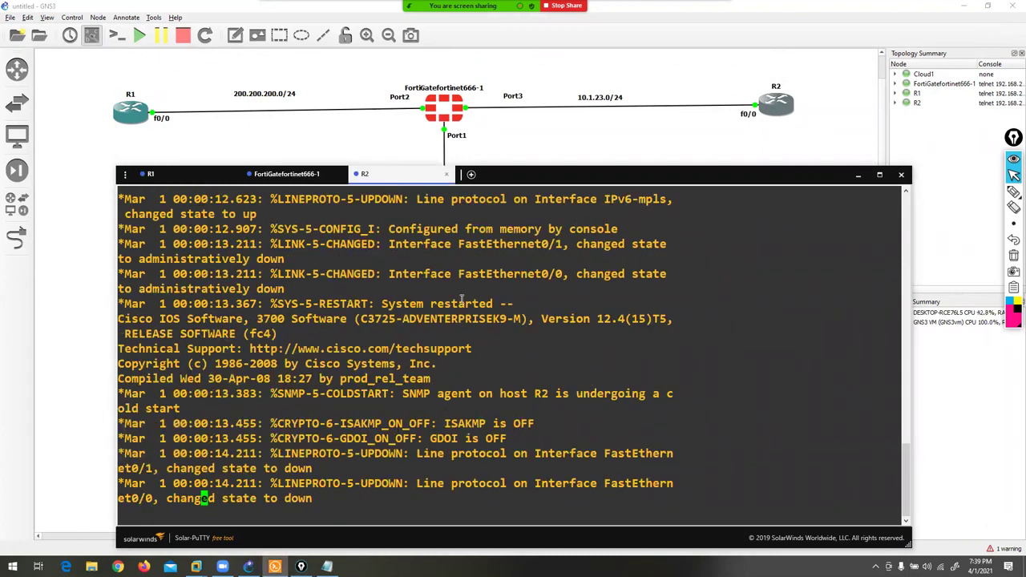
- On R2, set FastEthernet0/0 to 10.1.23.10 255.255.255.0 and enable it with no shutdown
{"action": "key", "text": "Return"}
{"action": "key", "text": "Return"}
{"action": "type", "text": "conf t"}
{"action": "key", "text": "Return"}
{"action": "key", "text": "Return"}
{"action": "type", "text": "in"}
{"action": "key", "text": "Tab"}
{"action": "type", "text": "fas"}
{"action": "key", "text": "Tab"}
{"action": "type", "text": "net 0/0"}
{"action": "key", "text": "Return"}
{"action": "type", "text": "ip add"}
{"action": "key", "text": "Tab"}
{"action": "type", "text": "10.1.23.10 255."}
{"action": "type", "text": "255.255.255.0"}
{"action": "key", "text": "BackSpace"}
{"action": "key", "text": "BackSpace"}
{"action": "key", "text": "BackSpace"}
{"action": "key", "text": "BackSpace"}
{"action": "key", "text": "BackSpace"}
{"action": "type", "text": "0"}
{"action": "key", "text": "Return"}
{"action": "type", "text": "no ho"}
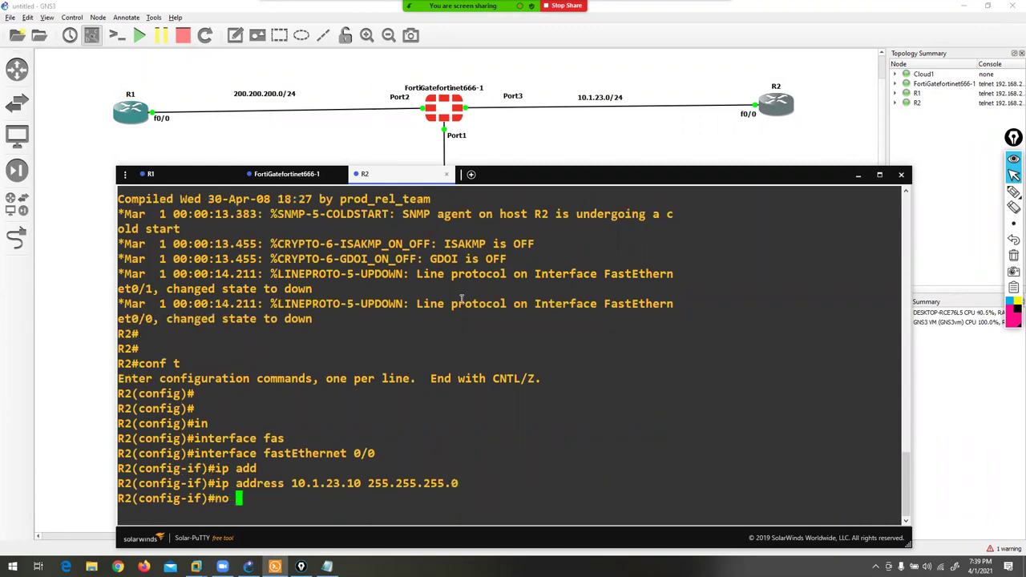
{"action": "key", "text": "BackSpace"}
{"action": "key", "text": "BackSpace"}
{"action": "type", "text": "sh"}
{"action": "key", "text": "BackSpace"}
{"action": "key", "text": "BackSpace"}
{"action": "type", "text": "sh"}
- Assign R2 Loopback0 the address 2.2.2.2 255.255.255.255
{"action": "key", "text": "Return"}
{"action": "type", "text": "ex"}
{"action": "key", "text": "Return"}
{"action": "type", "text": "in"}
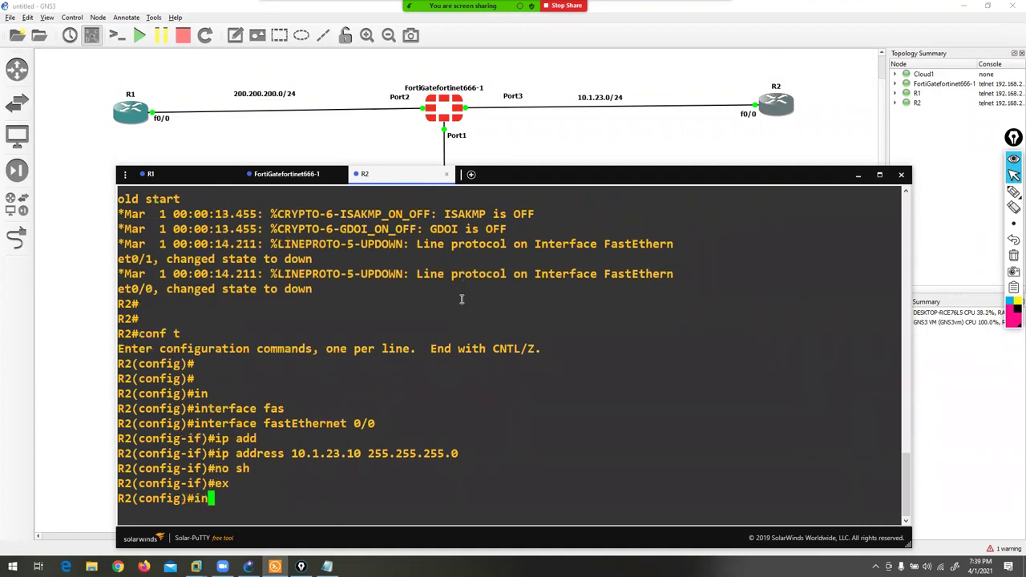
{"action": "key", "text": "Tab"}
{"action": "type", "text": "l0"}
{"action": "key", "text": "Return"}
{"action": "type", "text": "ip add"}
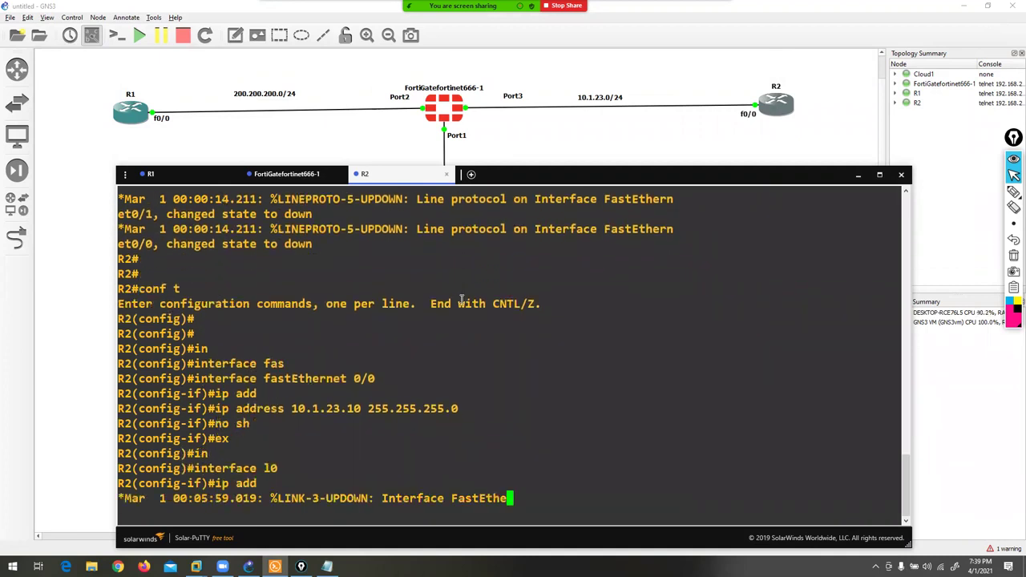
{"action": "key", "text": "Tab"}
{"action": "type", "text": "2.2.2.2 2"}
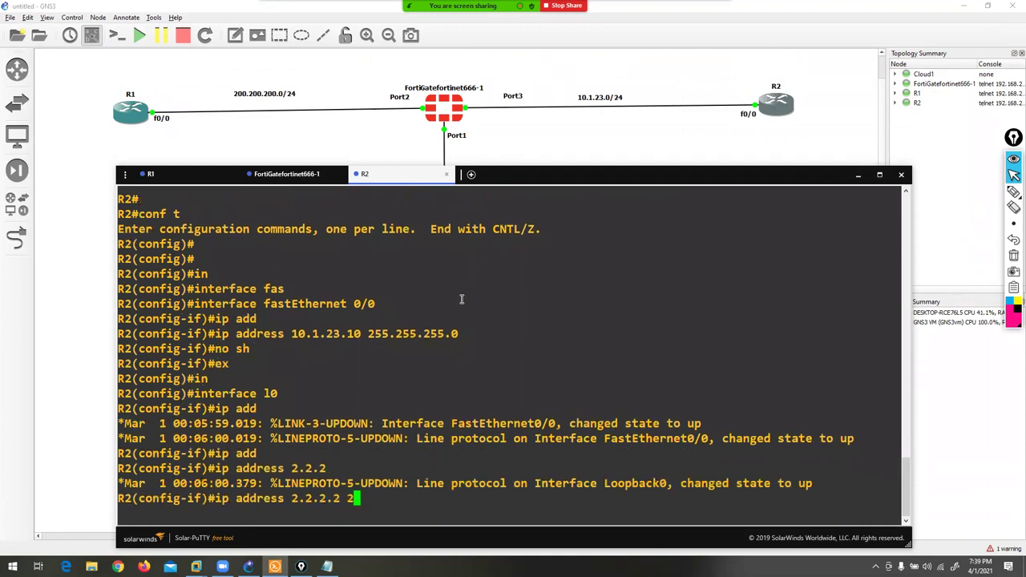
{"action": "type", "text": "55.255.255.255"}
{"action": "key", "text": "Return"}
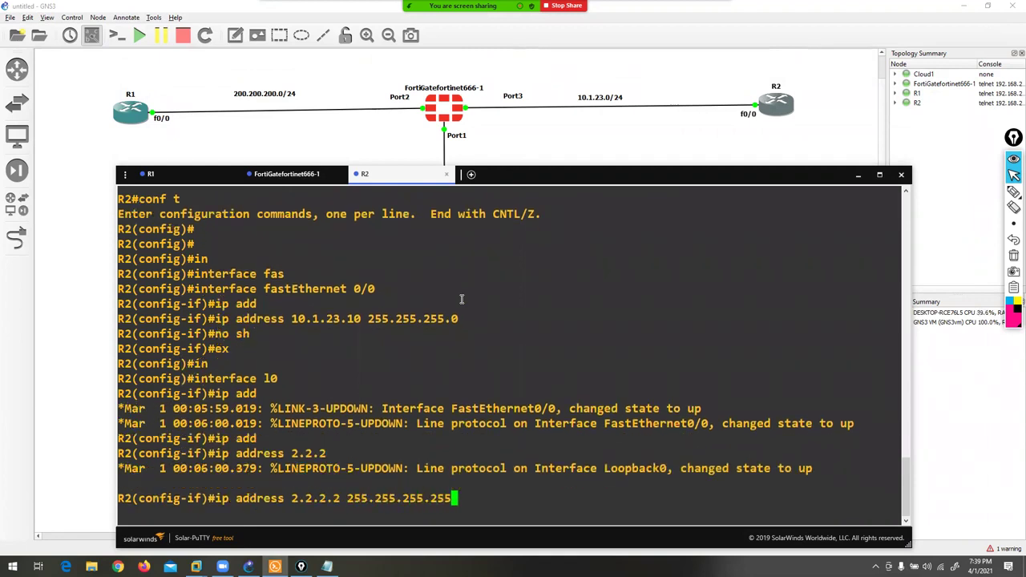
- Verify R2's interfaces with show ip int brief, then go back to R1's console
{"action": "key", "text": "ctrl+z"}
{"action": "key", "text": "Return"}
{"action": "type", "text": "show ip int b"}
{"action": "key", "text": "Return"}
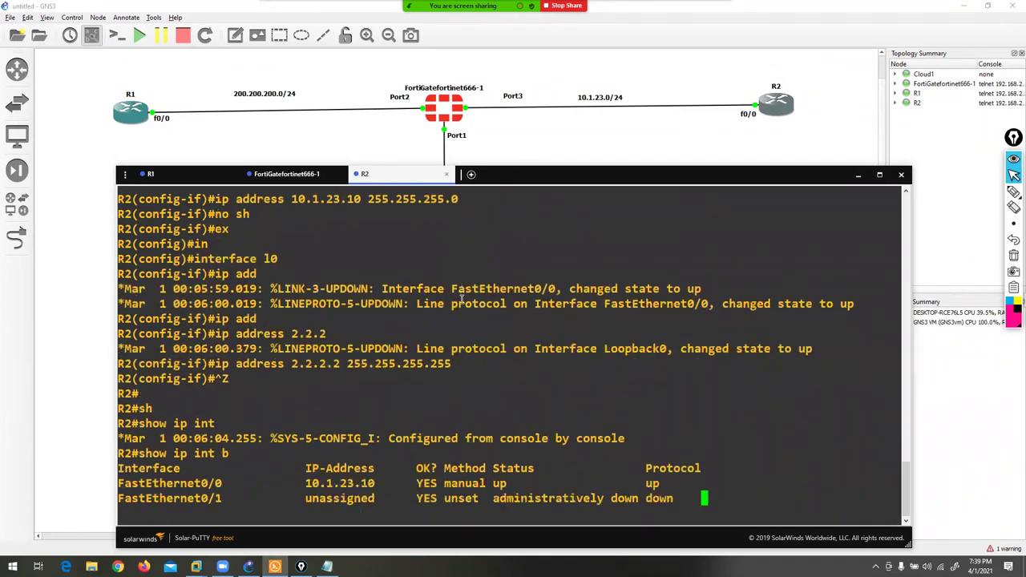
{"action": "key", "text": "Return"}
{"action": "key", "text": "Return"}
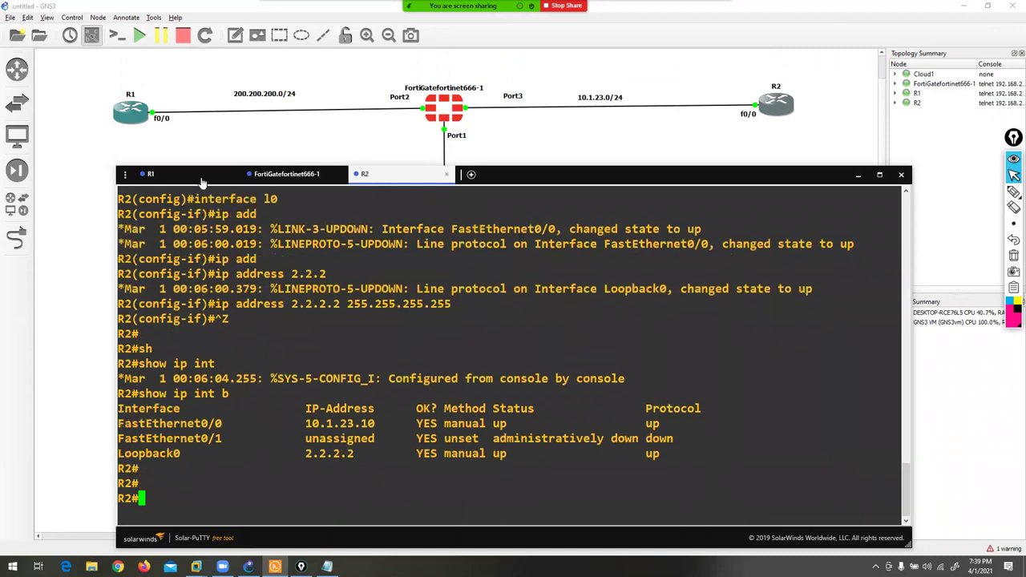
{"action": "left_click", "coordinate": [185, 174]}
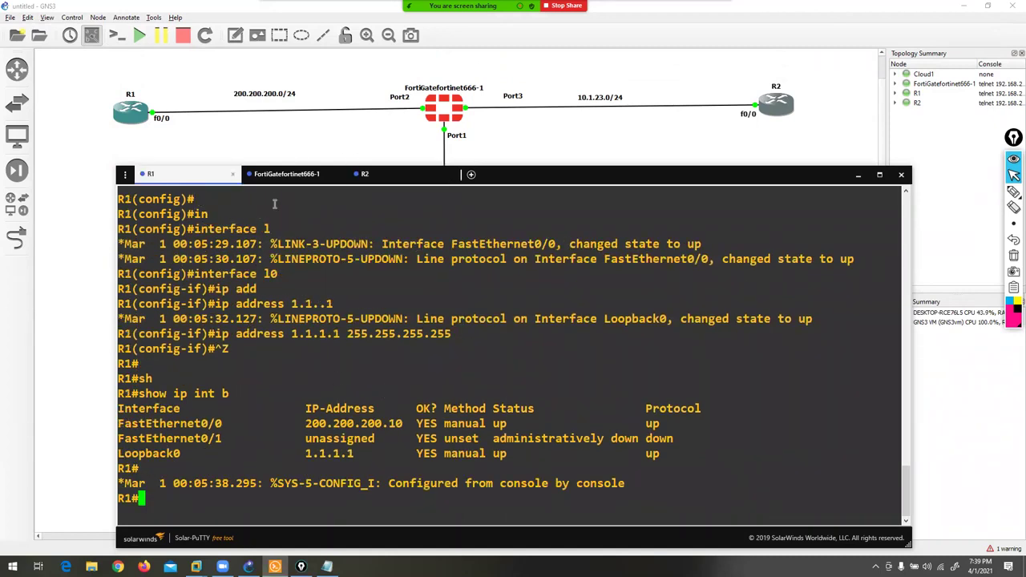
- Log into the FortiGate console as admin and set a new admin password
{"action": "left_click", "coordinate": [286, 174]}
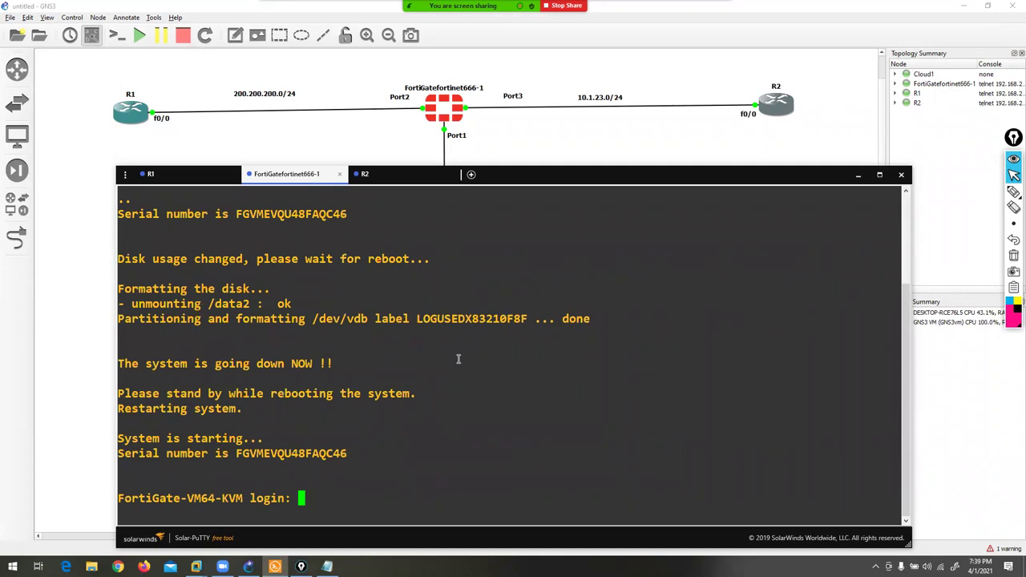
{"action": "type", "text": "admin"}
{"action": "key", "text": "Return"}
{"action": "key", "text": "Return"}
{"action": "type", "text": "a"}
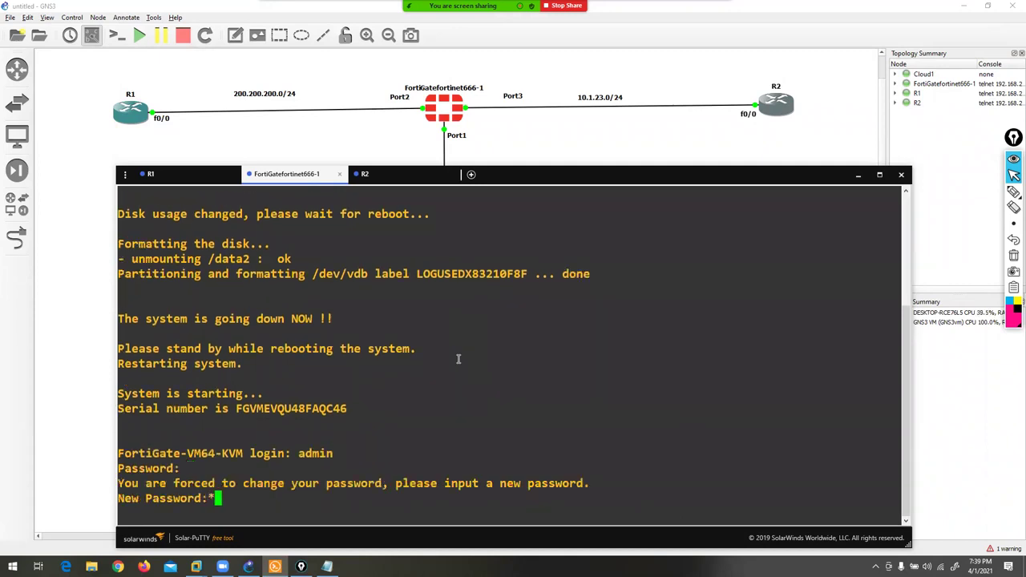
{"action": "type", "text": "dm"}
{"action": "key", "text": "Return"}
{"action": "type", "text": "adm"}
{"action": "key", "text": "Return"}
{"action": "key", "text": "Return"}
- Put FortiGate port1 in static mode with address 192.168.255.186/24
{"action": "type", "text": "config system "}
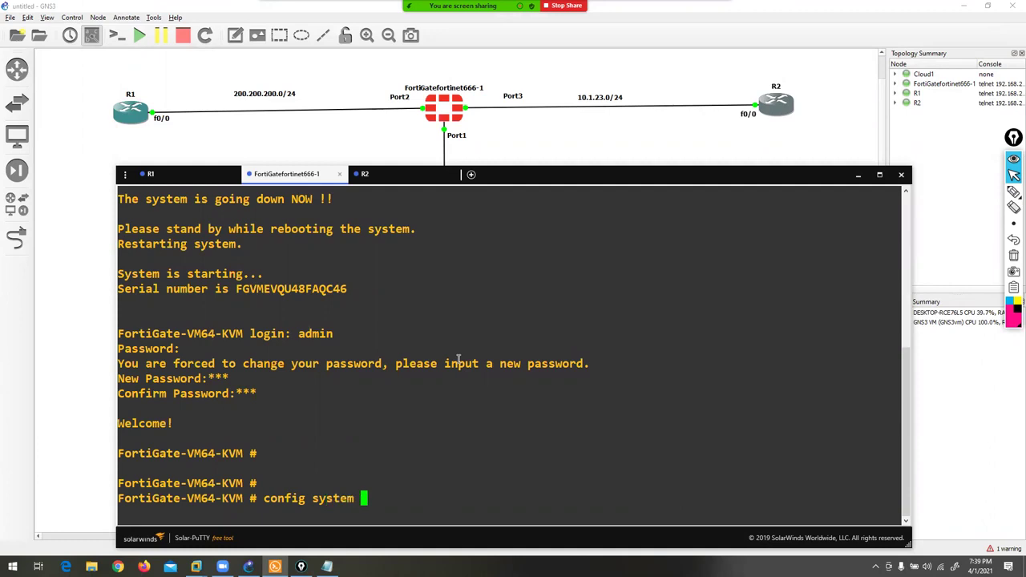
{"action": "type", "text": "interface"}
{"action": "key", "text": "Return"}
{"action": "type", "text": "edit port1"}
{"action": "key", "text": "Return"}
{"action": "type", "text": "s"}
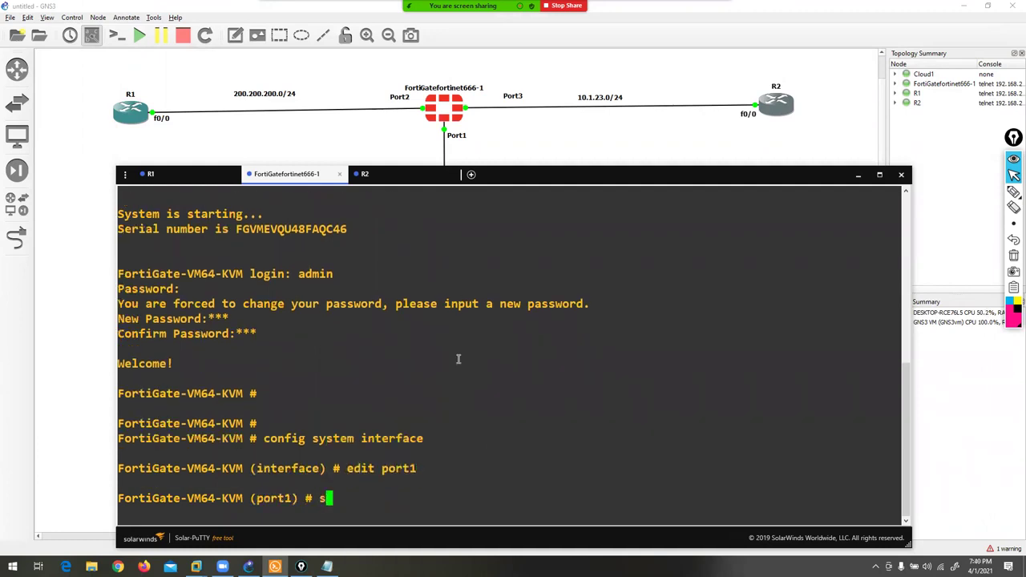
{"action": "type", "text": "et mode static"}
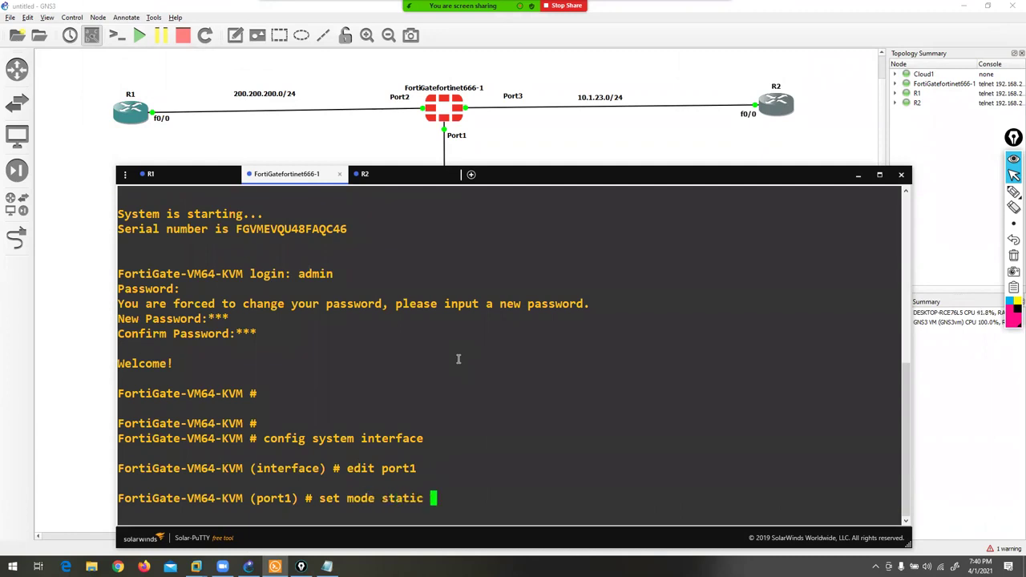
{"action": "key", "text": "Return"}
{"action": "type", "text": "set ip 192.1"}
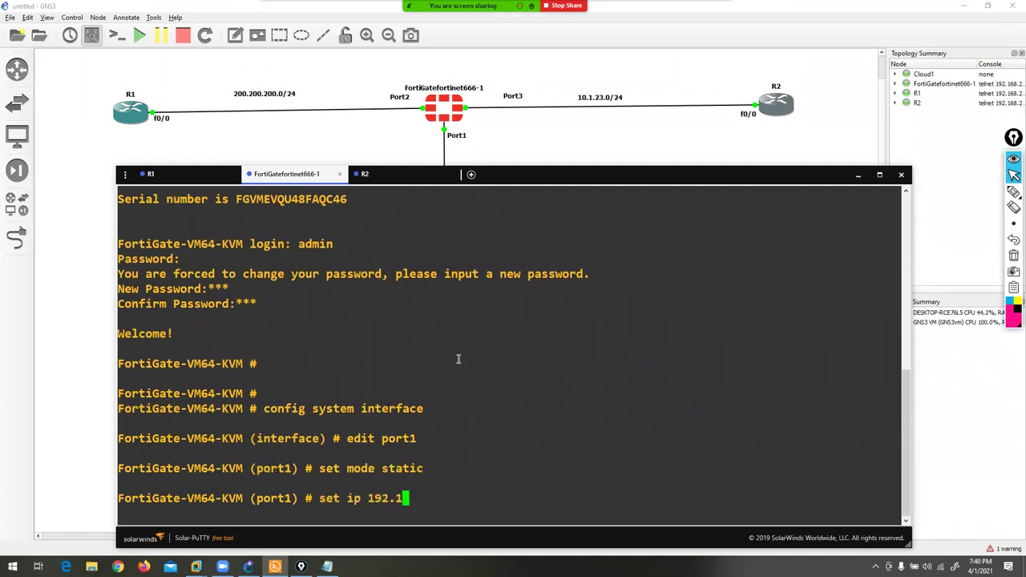
{"action": "type", "text": "68.255.186/24"}
{"action": "key", "text": "Return"}
- Allow HTTP, HTTPS, PING and SSH access on port1 and commit with end
{"action": "type", "text": "set "}
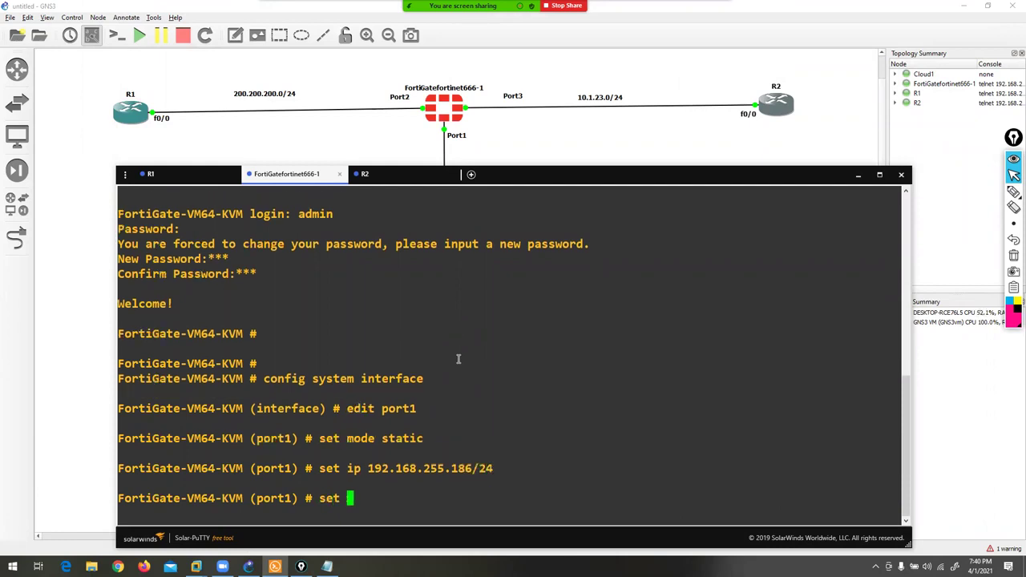
{"action": "type", "text": "allowaccess http ht"}
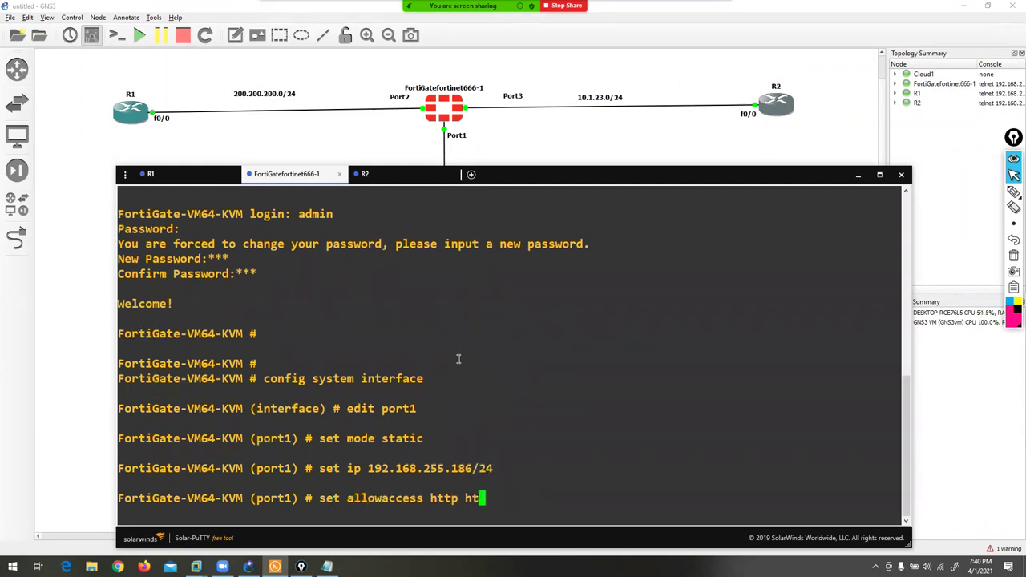
{"action": "type", "text": "tps ping ssh"}
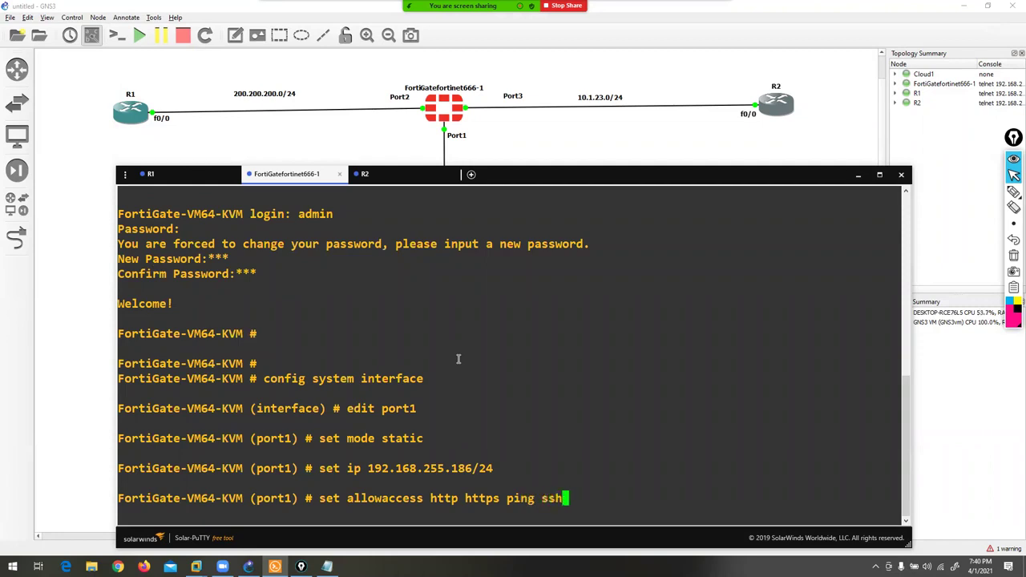
{"action": "key", "text": "Return"}
{"action": "type", "text": "wh"}
{"action": "key", "text": "BackSpace"}
{"action": "key", "text": "BackSpace"}
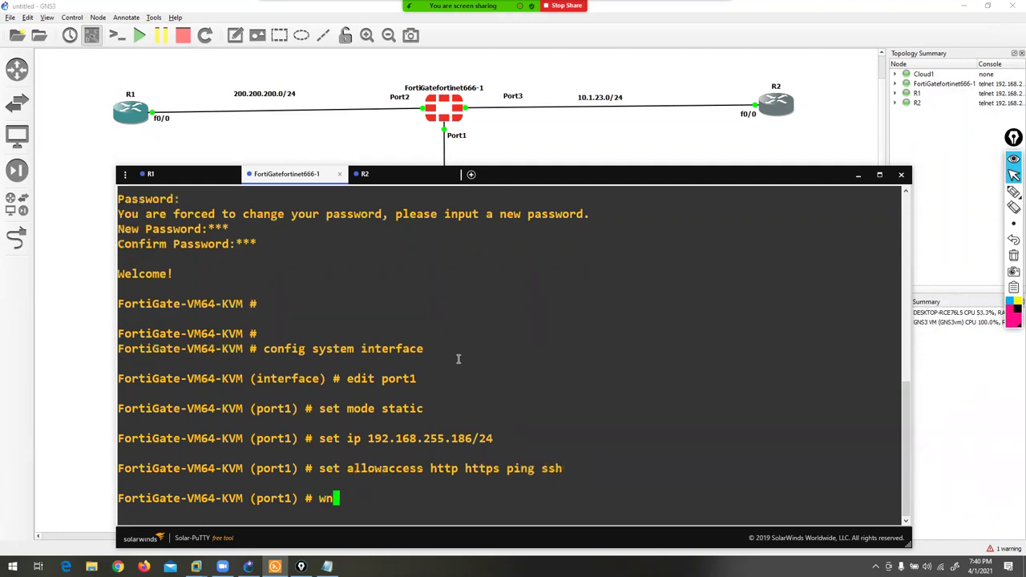
{"action": "type", "text": "end"}
{"action": "key", "text": "Return"}
{"action": "key", "text": "Return"}
{"action": "key", "text": "Return"}
{"action": "key", "text": "Return"}
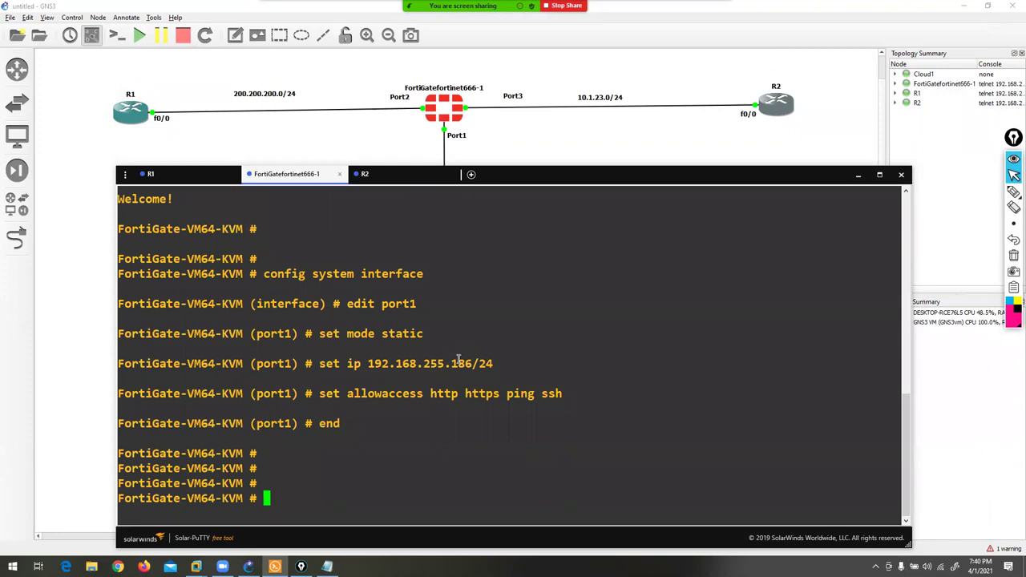
{"action": "left_click", "coordinate": [64, 322]}
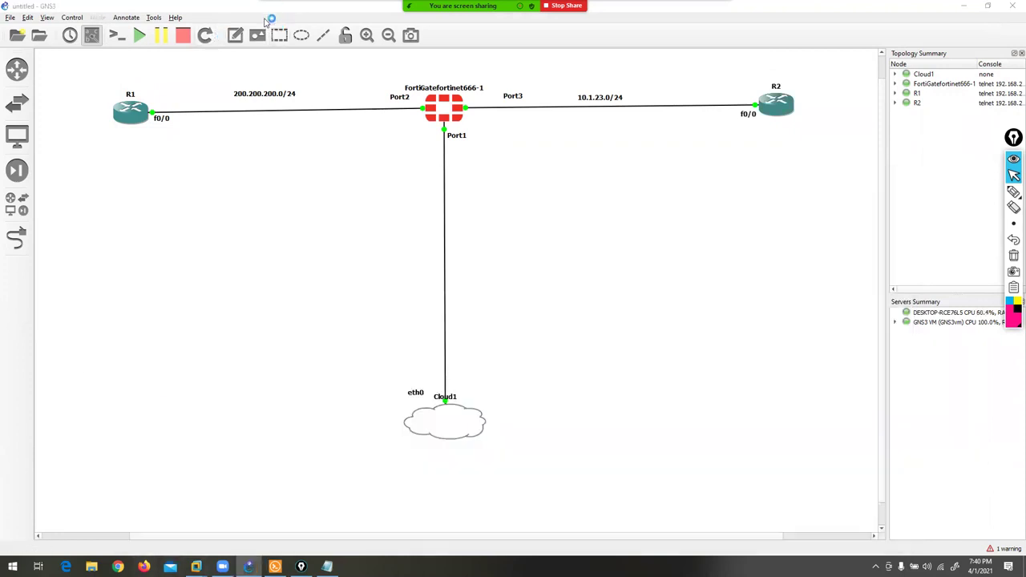
- Log into the FortiGate web GUI at 192.168.255.186 as admin and postpone the setup
{"action": "key", "text": "alt+Tab"}
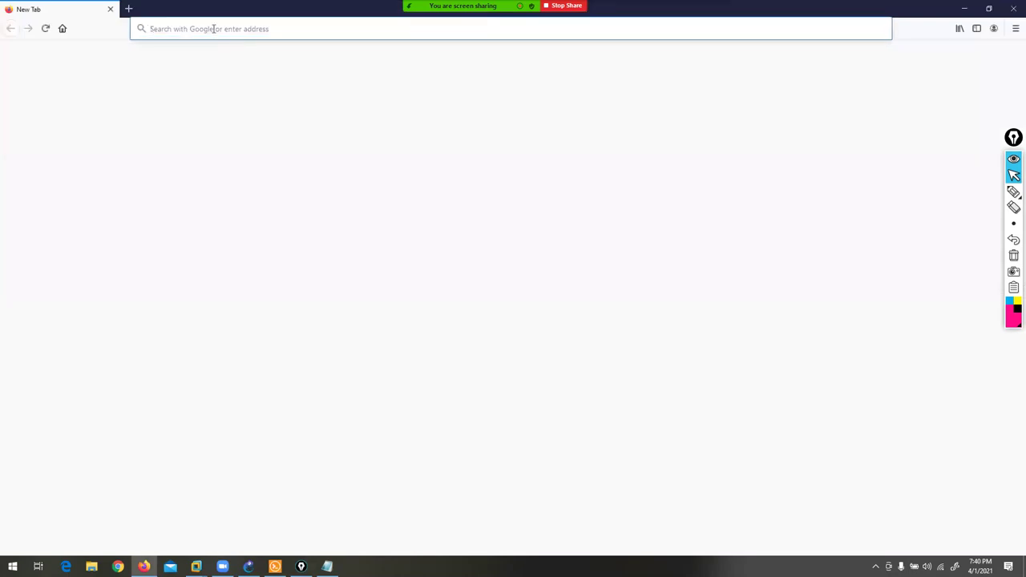
{"action": "type", "text": "192."}
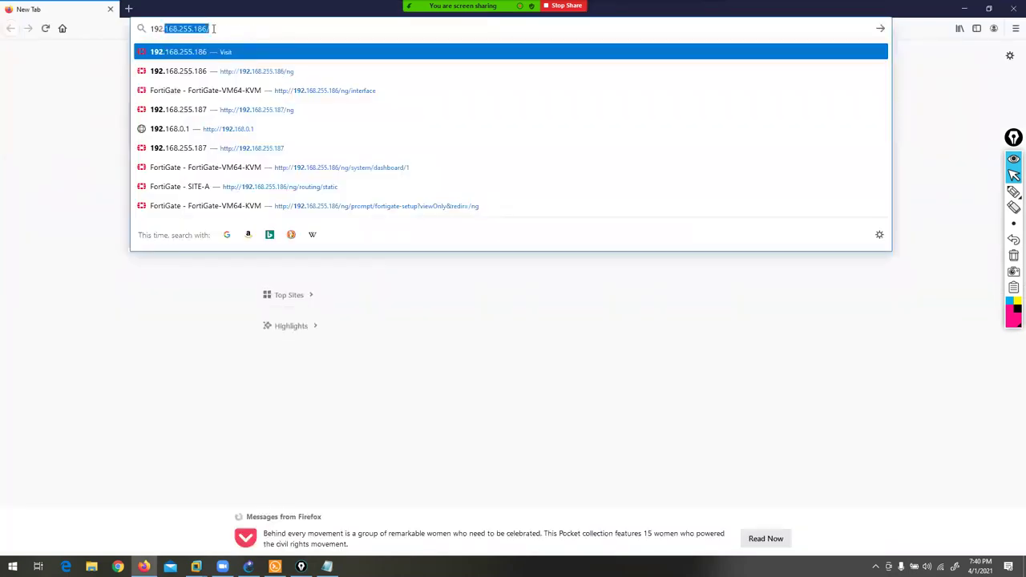
{"action": "key", "text": "Down"}
{"action": "key", "text": "Down"}
{"action": "key", "text": "Down"}
{"action": "key", "text": "Up"}
{"action": "key", "text": "Up"}
{"action": "key", "text": "Up"}
{"action": "key", "text": "Return"}
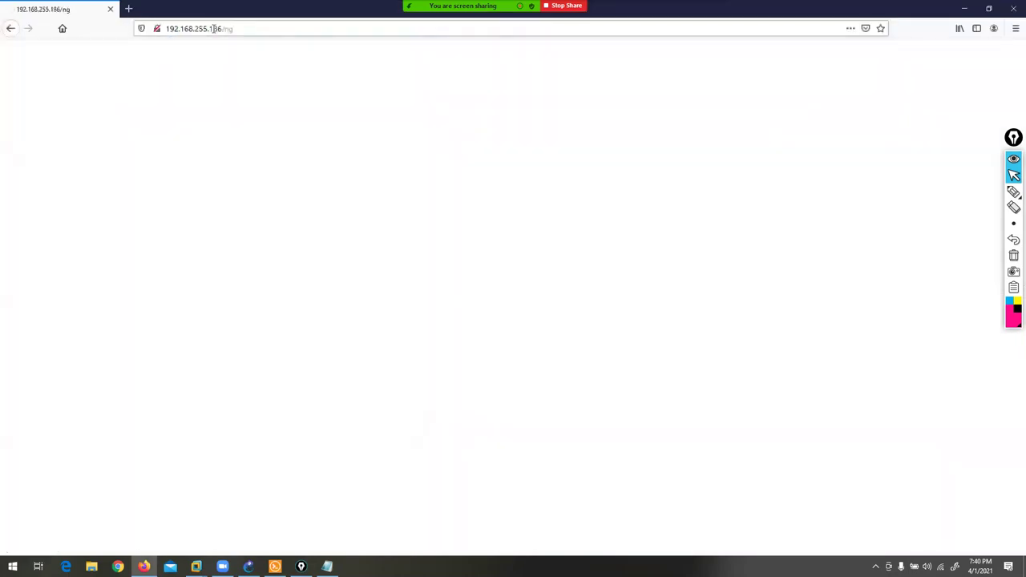
{"action": "type", "text": "admin"}
{"action": "key", "text": "Tab"}
{"action": "type", "text": "***"}
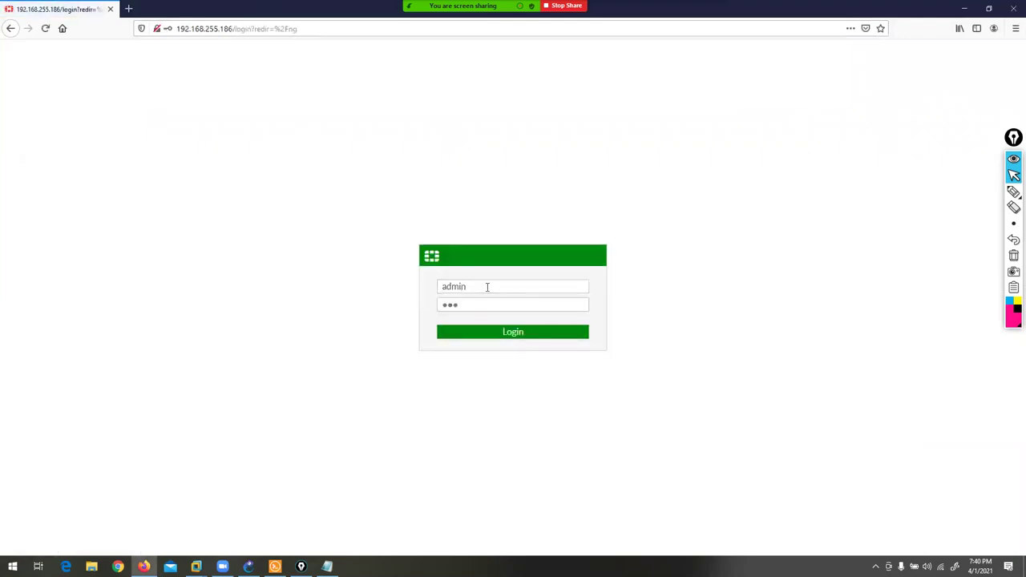
{"action": "key", "text": "Return"}
{"action": "left_click", "coordinate": [290, 131]}
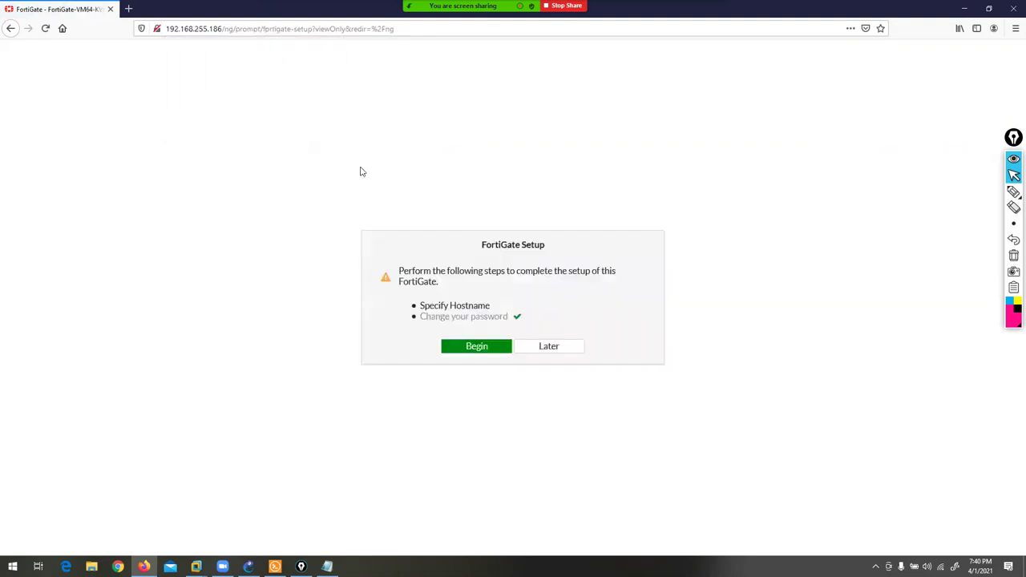
{"action": "left_click", "coordinate": [546, 346]}
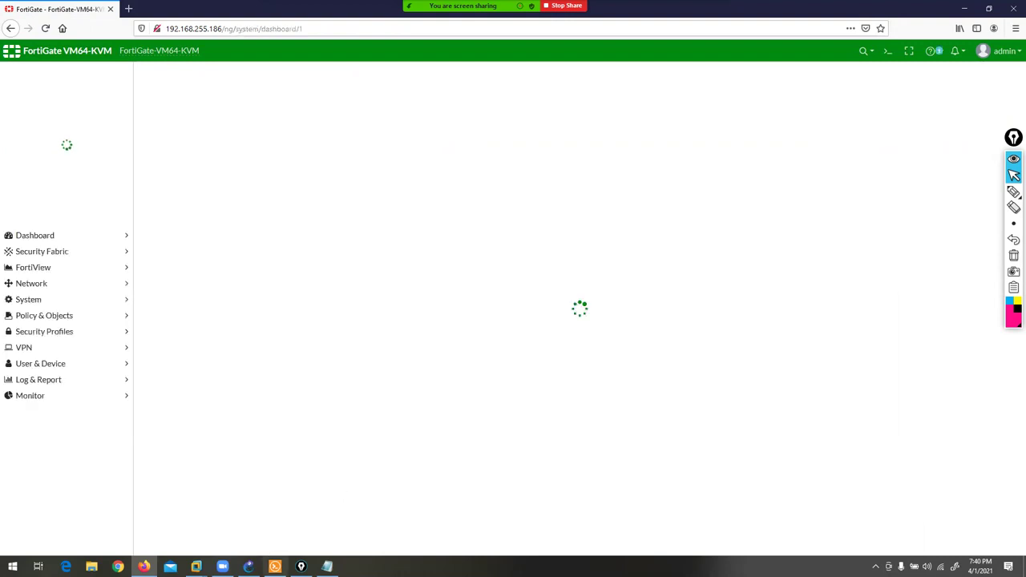
- Tidy the Port2, 200.200.200.0/24, Port3 and 10.1.23.0/24 labels in the GNS3 topology
{"action": "left_click", "coordinate": [248, 567]}
{"action": "left_click_drag", "start_coordinate": [403, 102], "coordinate": [410, 101]}
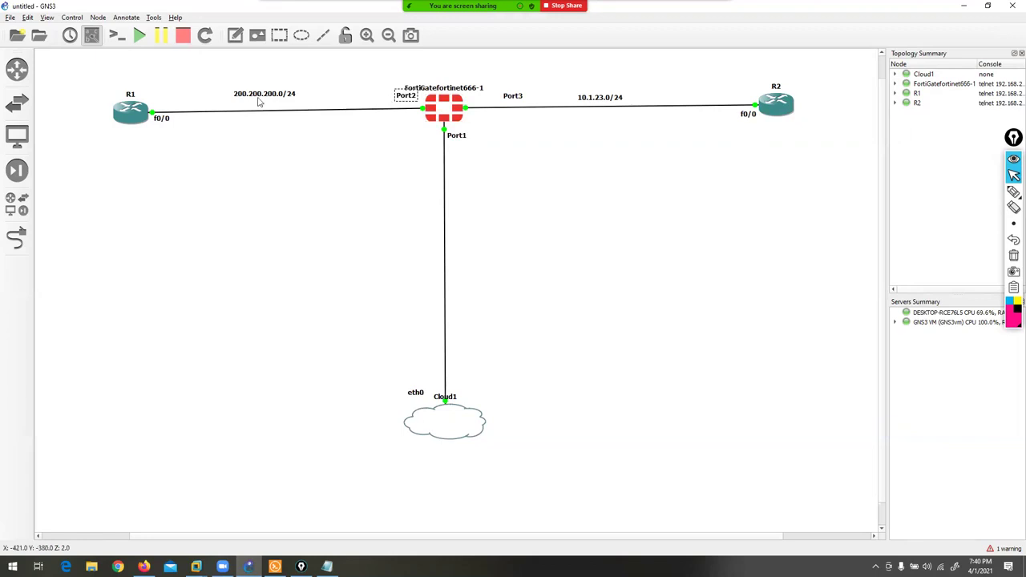
{"action": "left_click_drag", "start_coordinate": [259, 101], "coordinate": [275, 97]}
{"action": "left_click_drag", "start_coordinate": [521, 98], "coordinate": [514, 100]}
{"action": "left_click_drag", "start_coordinate": [601, 100], "coordinate": [599, 95]}
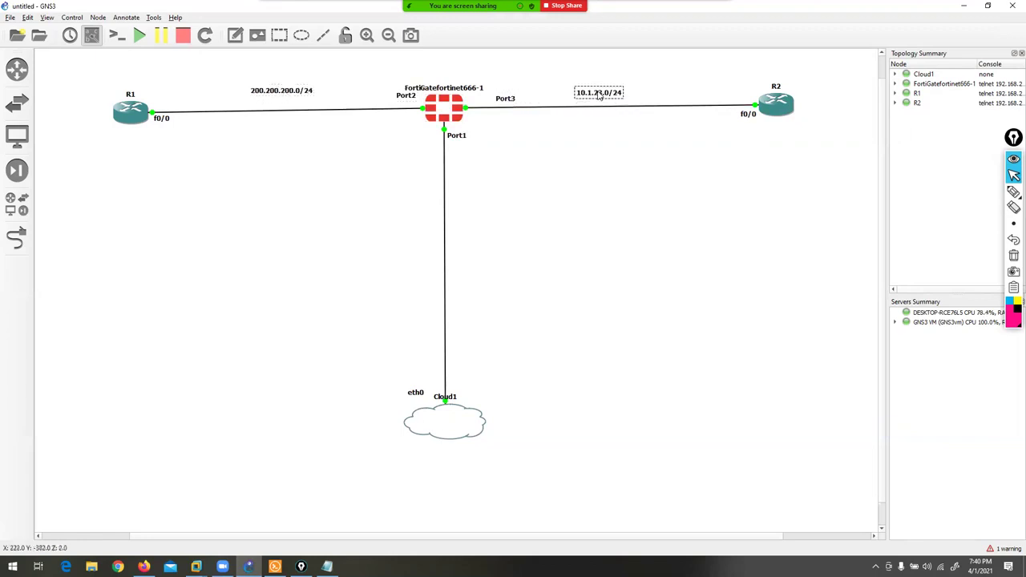
{"action": "left_click", "coordinate": [143, 566]}
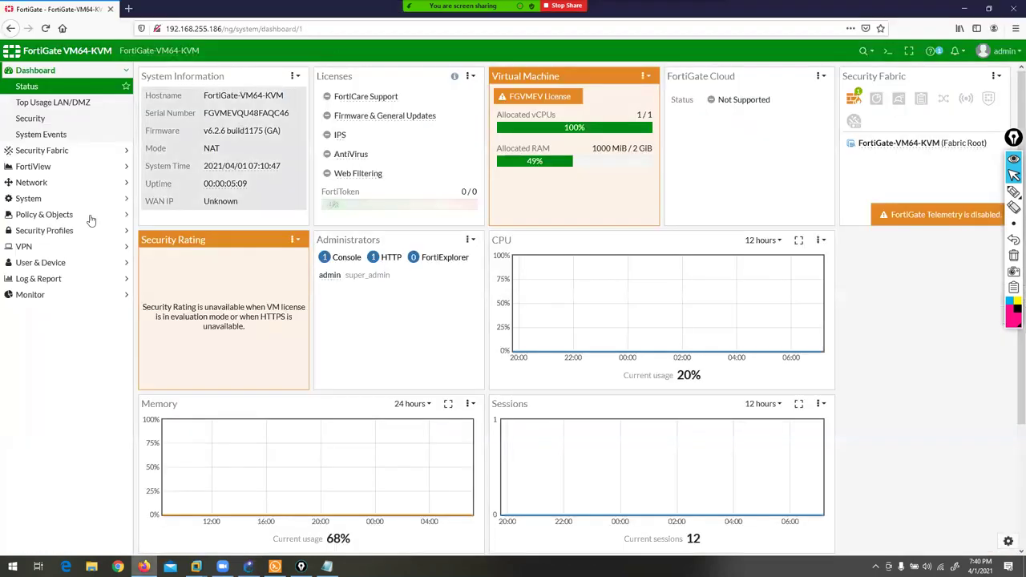
- Open port2 for editing from Network > Interfaces
{"action": "left_click", "coordinate": [36, 183]}
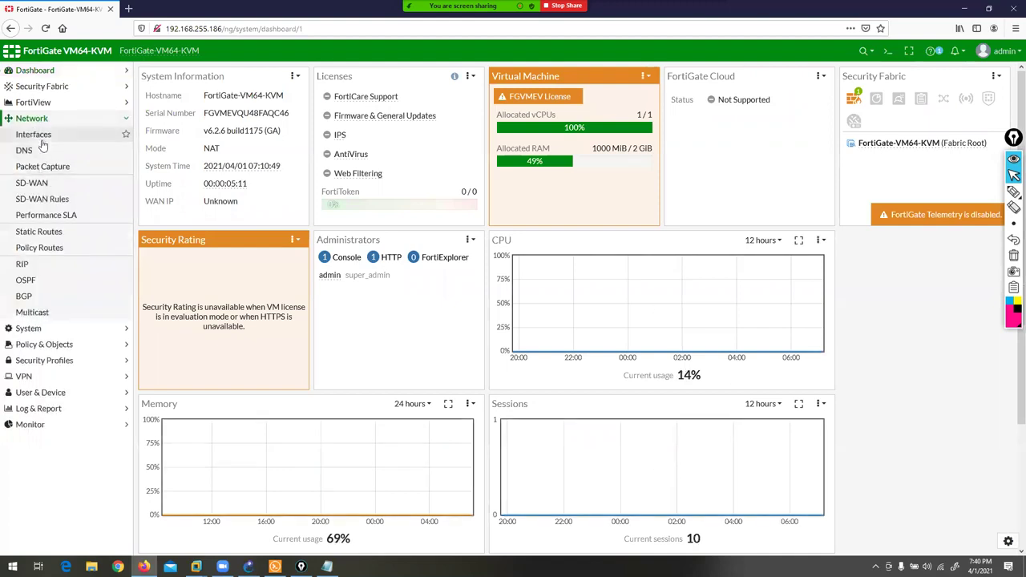
{"action": "left_click", "coordinate": [40, 136]}
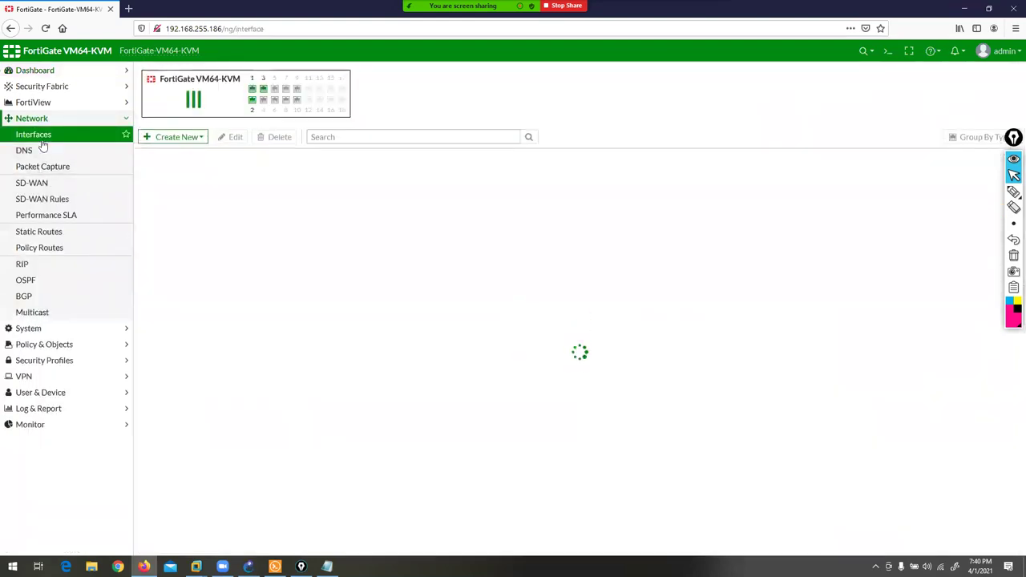
{"action": "left_click", "coordinate": [174, 246]}
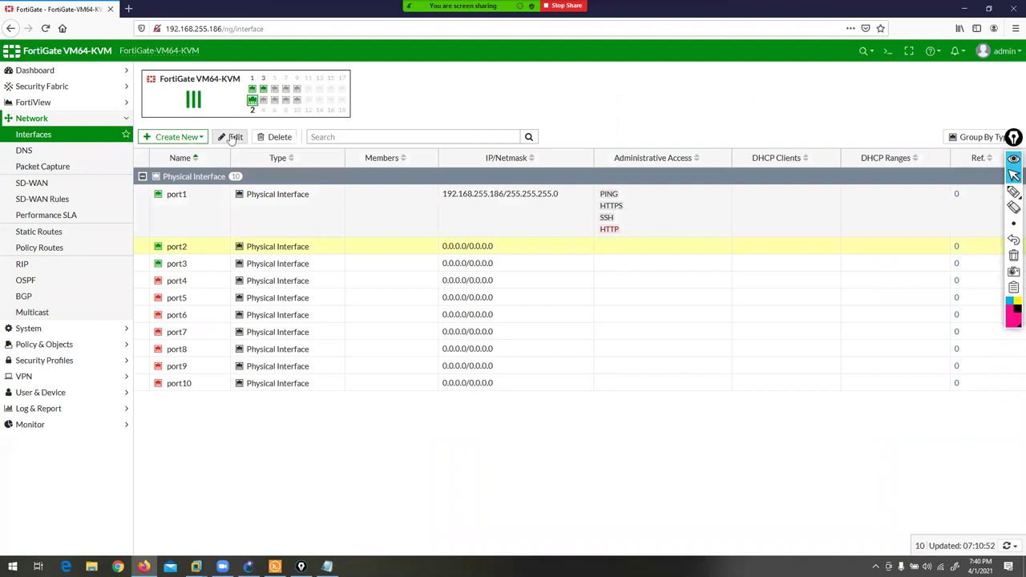
{"action": "left_click", "coordinate": [232, 137]}
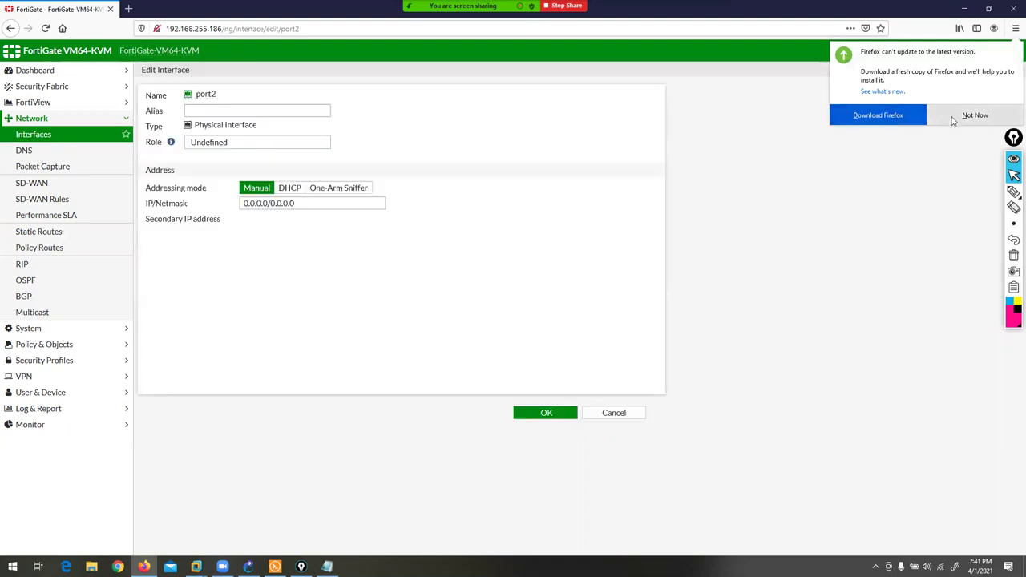
{"action": "left_click", "coordinate": [975, 114]}
- Give port2 alias LAN, address 200.200.200.1/24 and PING access, then save
{"action": "left_click", "coordinate": [240, 110]}
{"action": "type", "text": "LAN"}
{"action": "left_click", "coordinate": [253, 205]}
{"action": "type", "text": "200.200.200.1/24"}
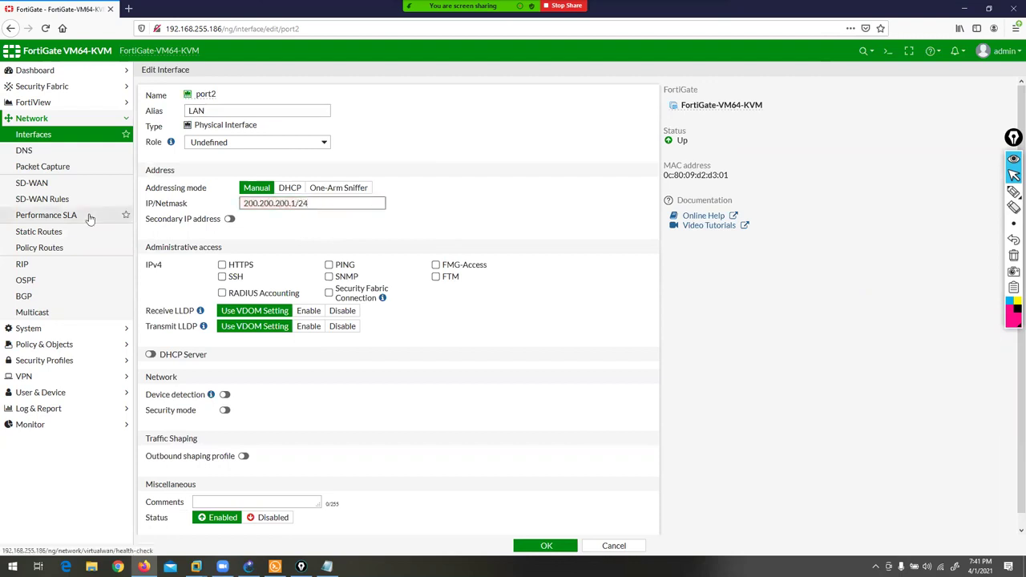
{"action": "left_click", "coordinate": [329, 265]}
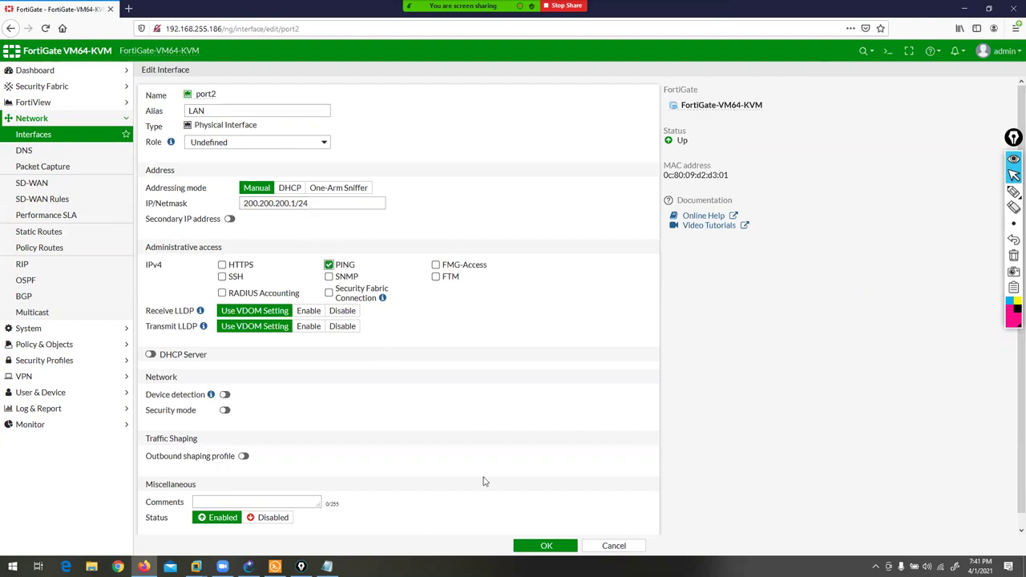
{"action": "left_click", "coordinate": [545, 547]}
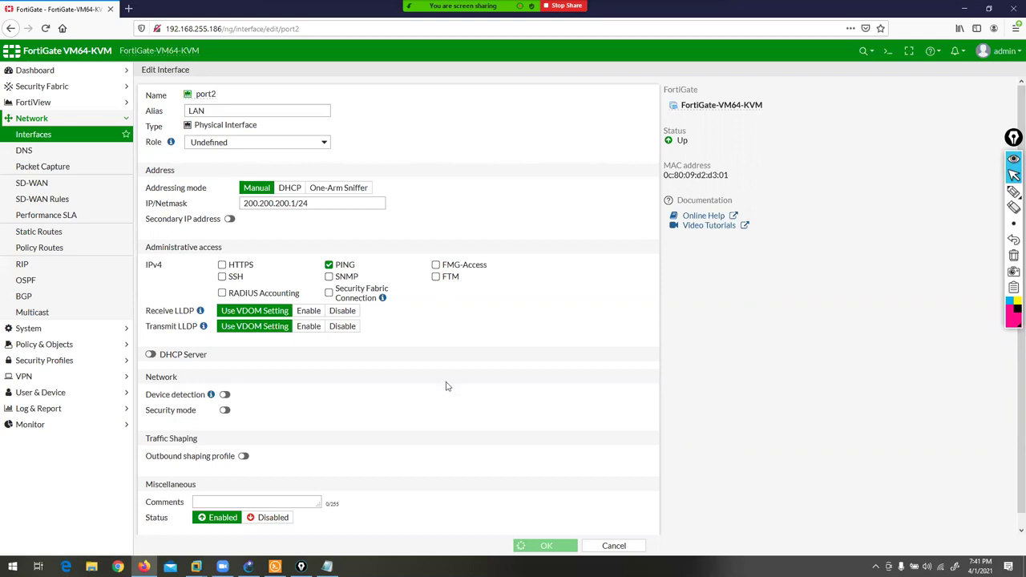
{"action": "left_click", "coordinate": [275, 566]}
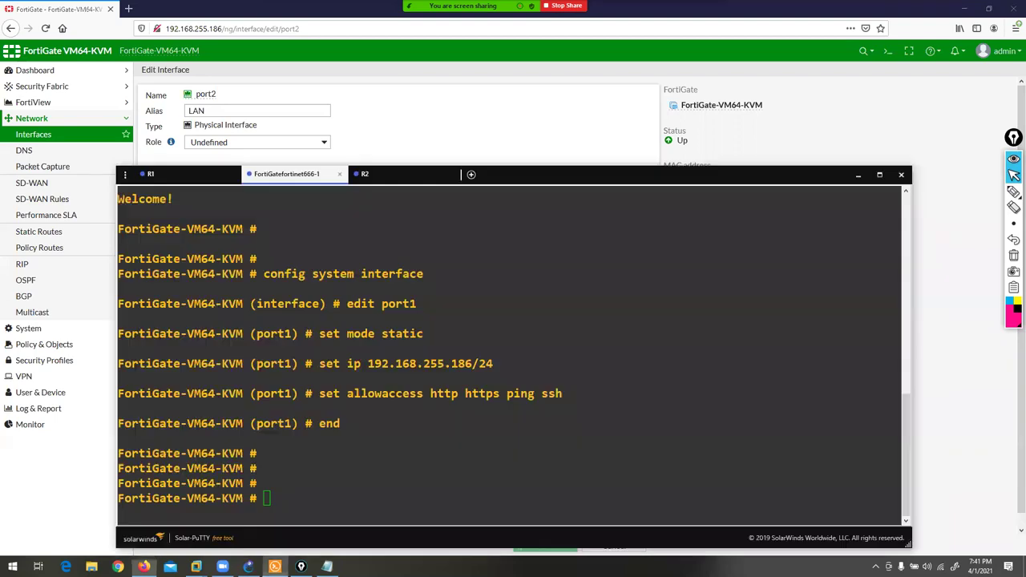
{"action": "left_click", "coordinate": [858, 174]}
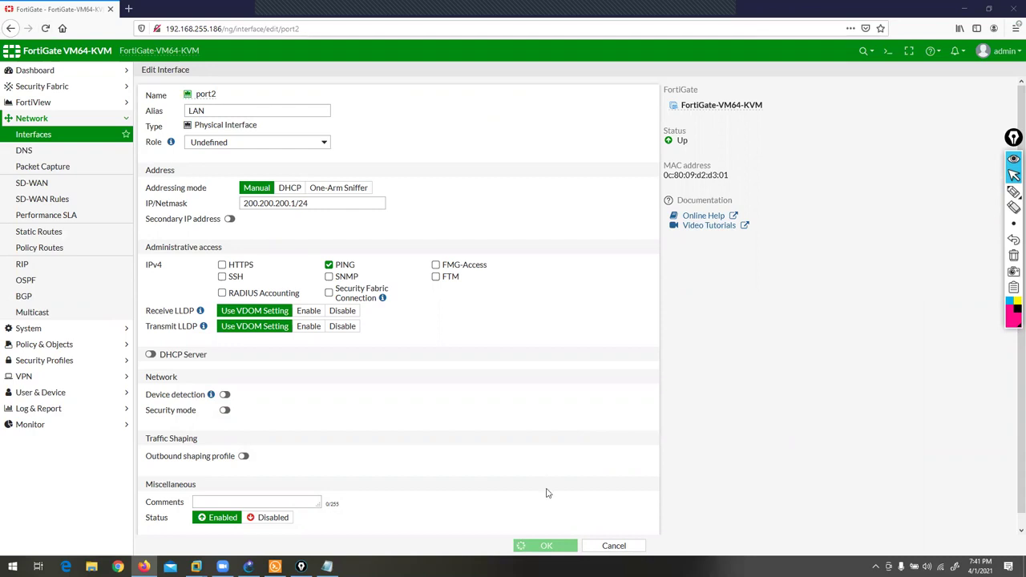
- Reload the page and save port2 as LAN with 200.200.200.1/24 and PING
{"action": "left_click", "coordinate": [46, 29]}
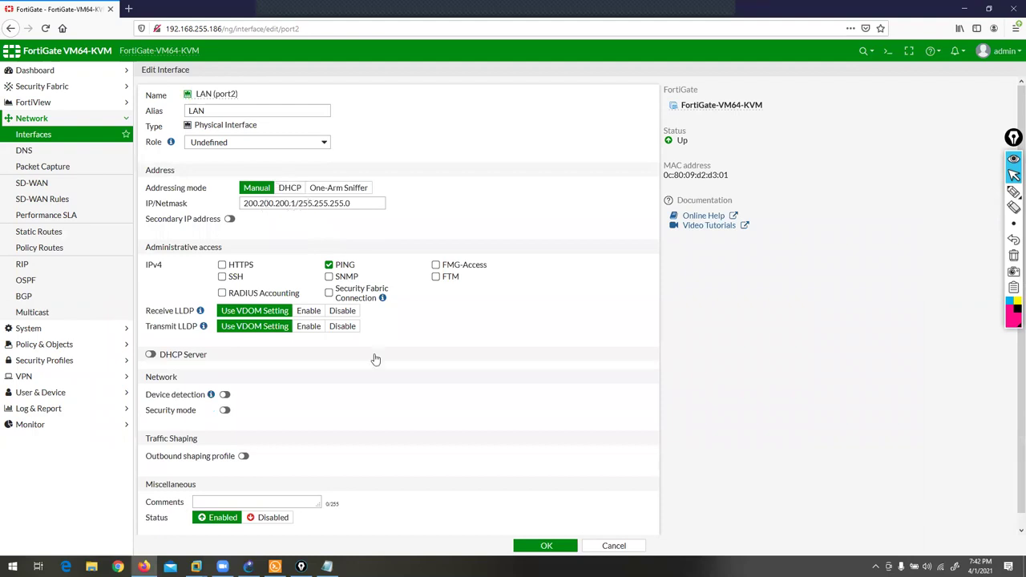
{"action": "left_click", "coordinate": [541, 545]}
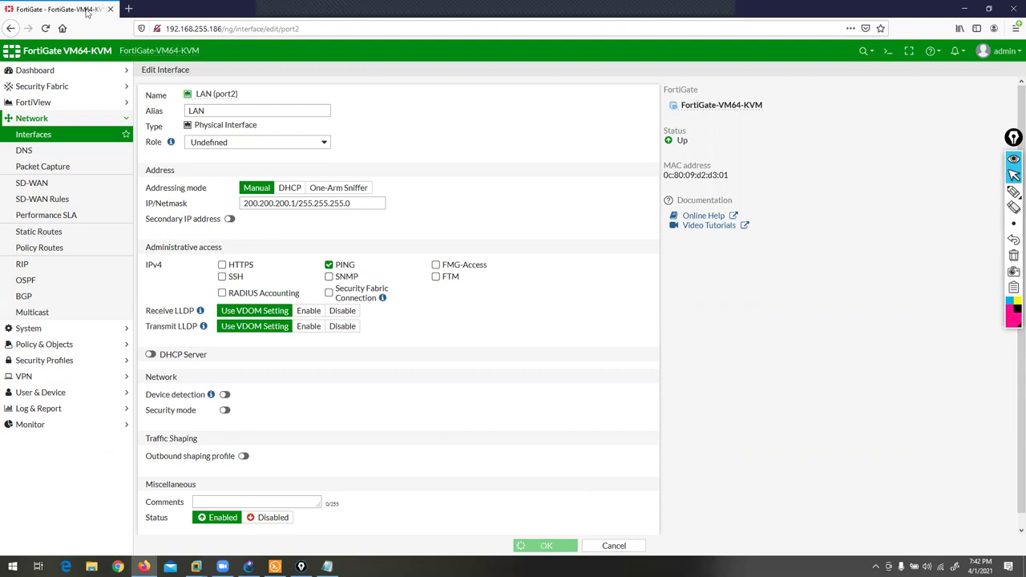
- Reload the FortiGate page at 192.168.255.186 in a new tab, closing the old one
{"action": "left_click", "coordinate": [130, 9]}
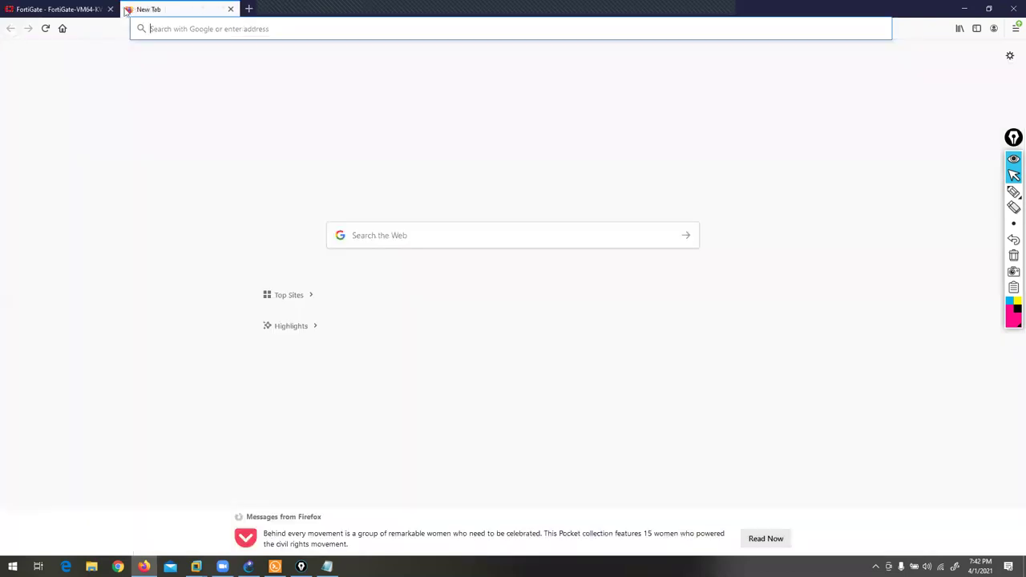
{"action": "left_click", "coordinate": [110, 9]}
{"action": "left_click", "coordinate": [175, 29]}
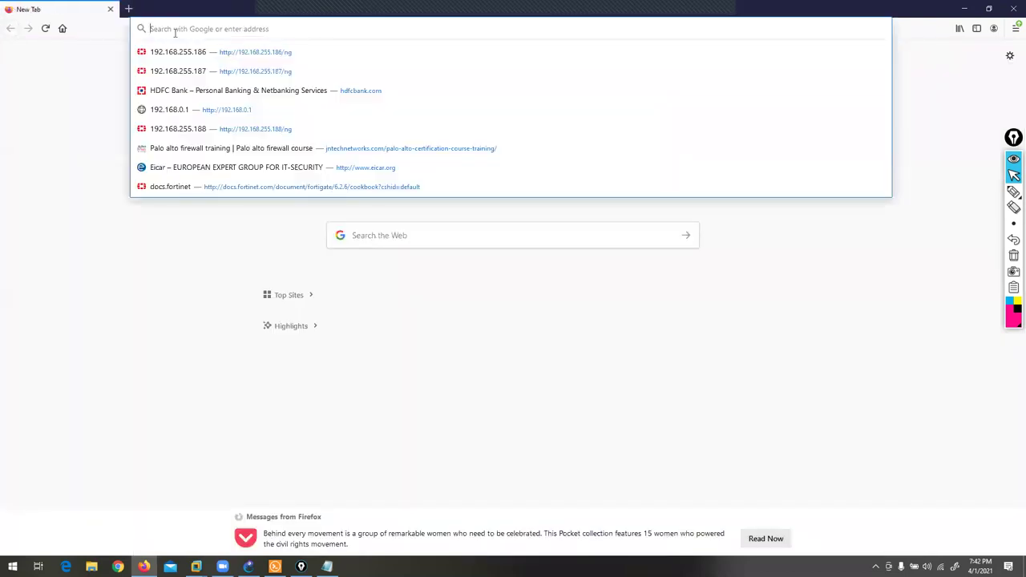
{"action": "type", "text": "192.168.255.186/"}
{"action": "key", "text": "Down"}
{"action": "key", "text": "Up"}
{"action": "key", "text": "Return"}
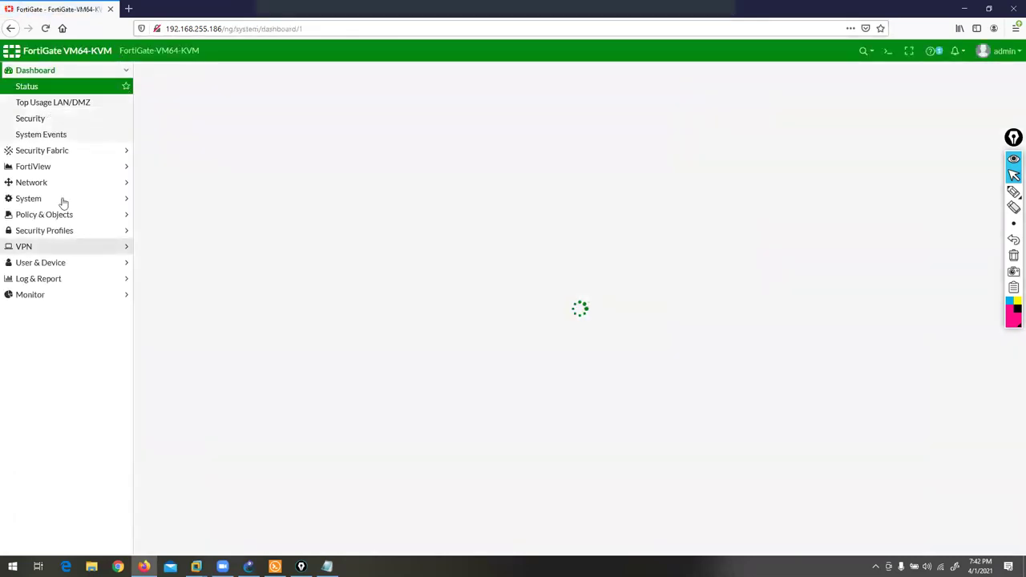
- Open the Network > Interfaces list and select LAN (port2), then port3
{"action": "left_click", "coordinate": [27, 183]}
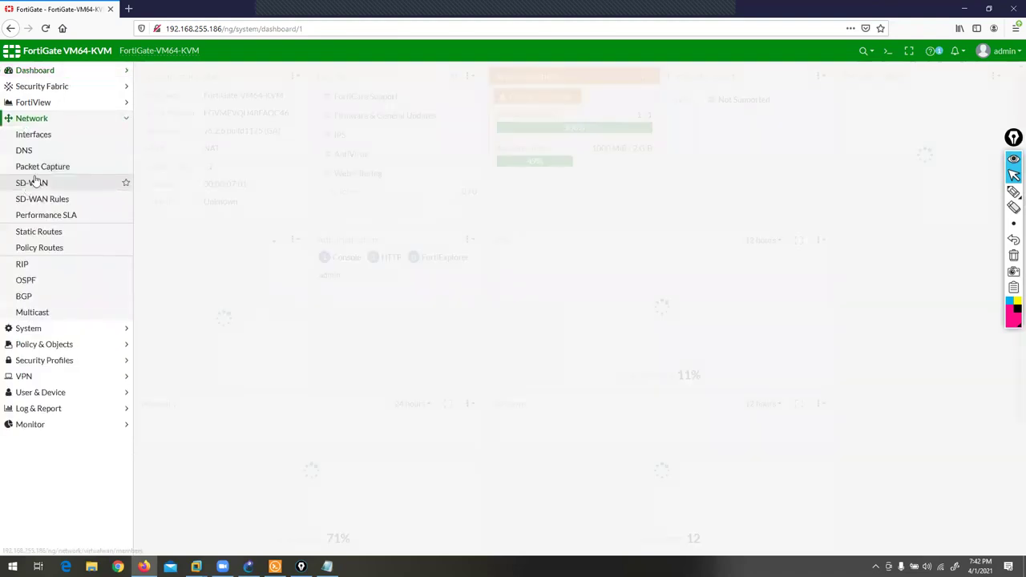
{"action": "left_click", "coordinate": [42, 134]}
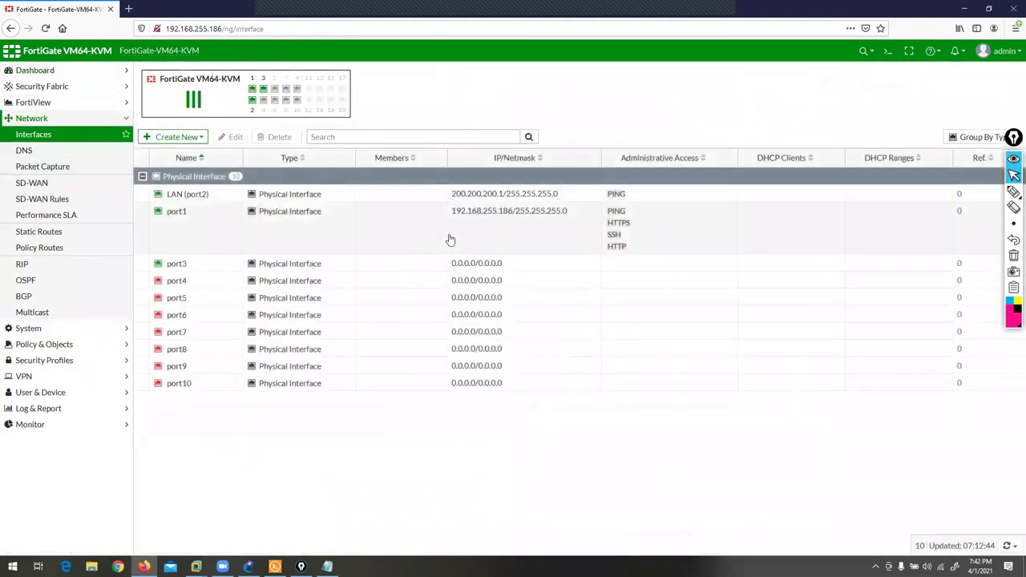
{"action": "left_click", "coordinate": [604, 198]}
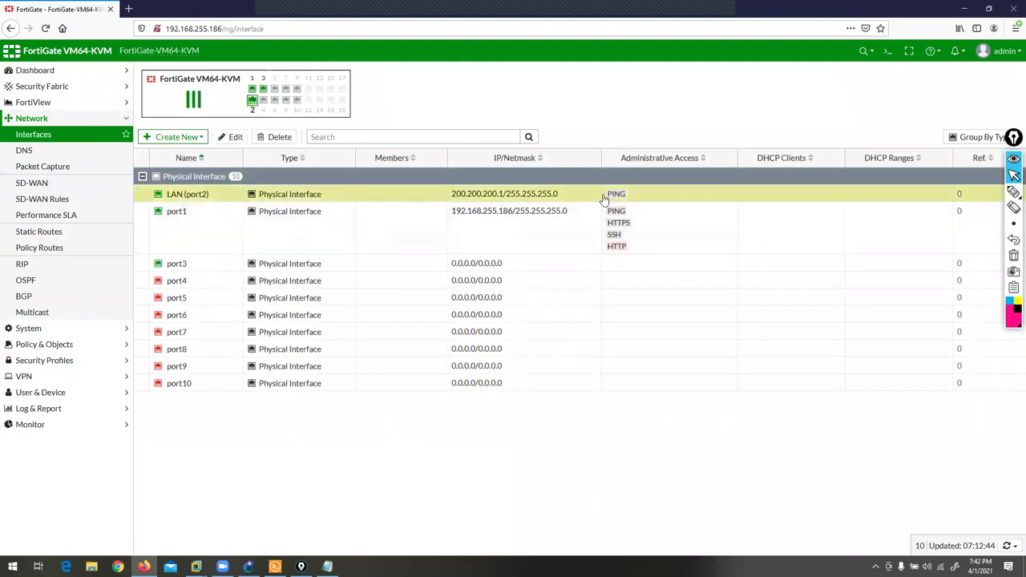
{"action": "left_click", "coordinate": [179, 267]}
- Give port3 alias WAN, address 10.1.23.1/24 and PING access, save, and minimize Firefox
{"action": "left_click", "coordinate": [231, 137]}
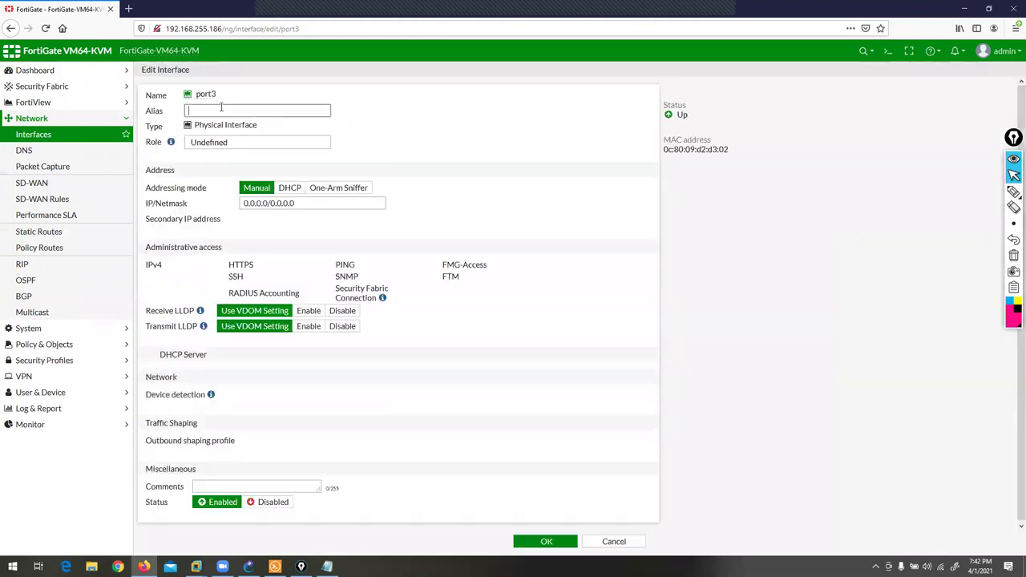
{"action": "type", "text": "WAN"}
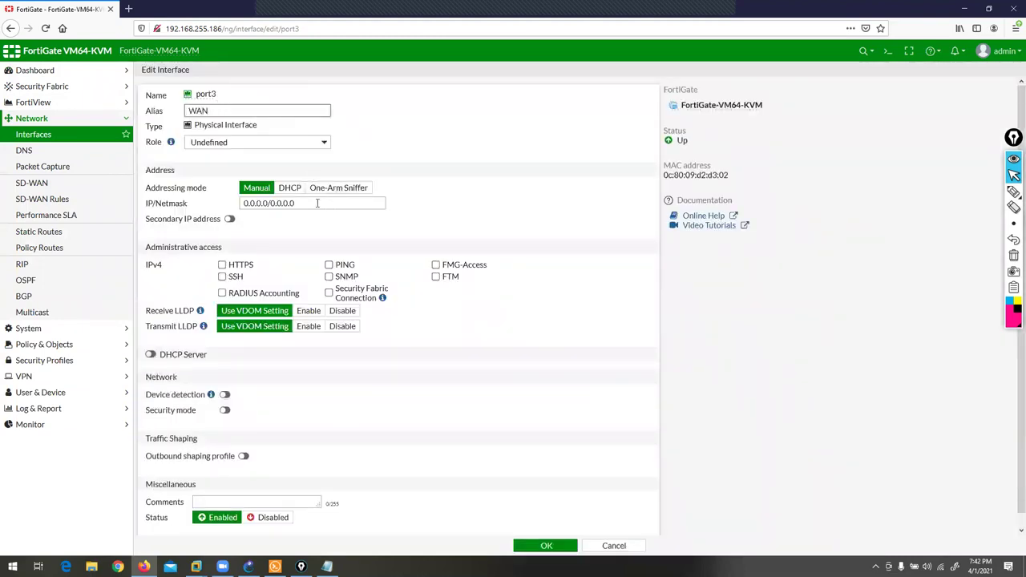
{"action": "left_click", "coordinate": [318, 204]}
{"action": "type", "text": "10.1.23.1/24"}
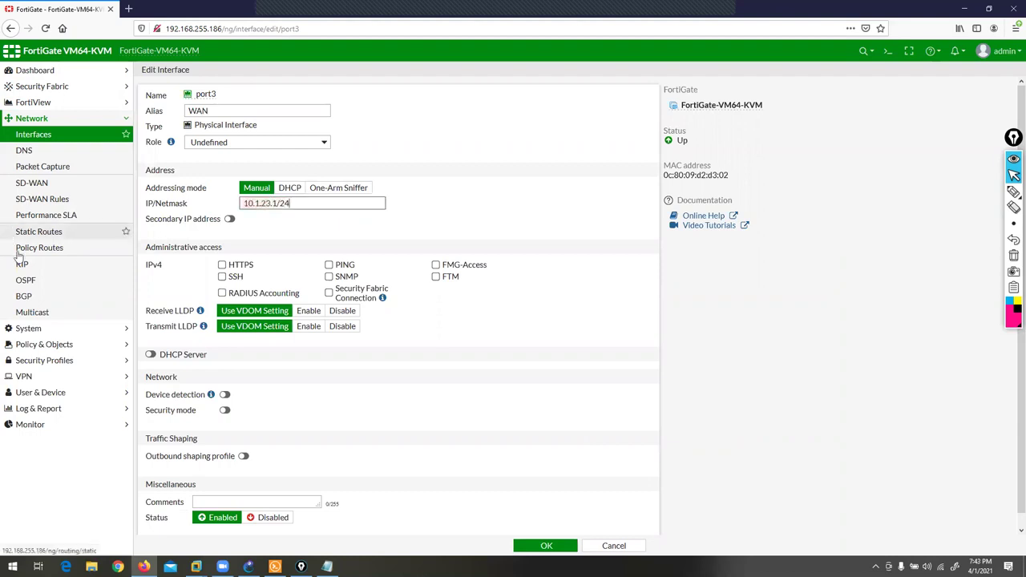
{"action": "left_click", "coordinate": [328, 265]}
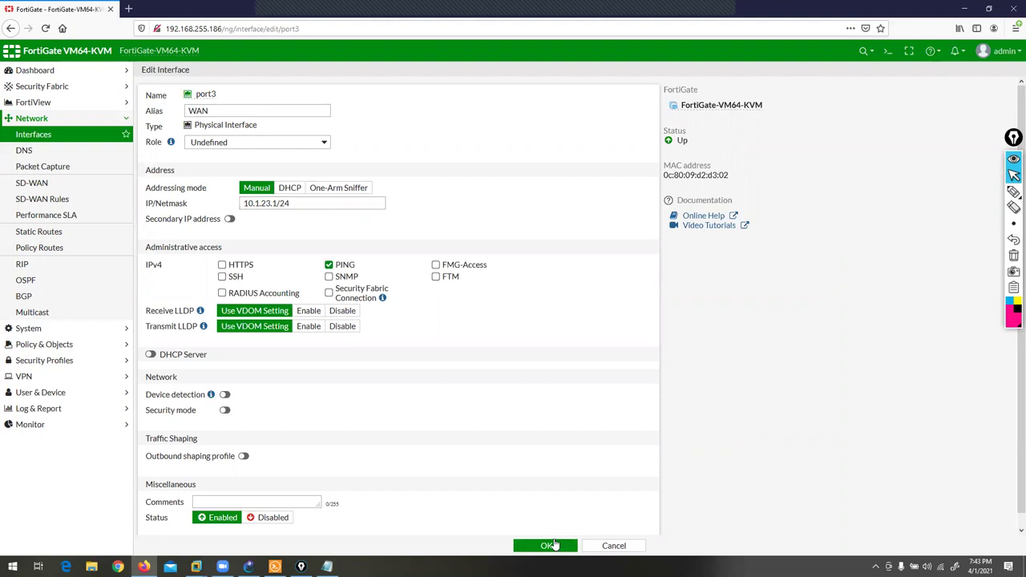
{"action": "left_click", "coordinate": [552, 545]}
{"action": "left_click", "coordinate": [965, 9]}
- Run 'show system interface' on the FortiGate console and highlight port3's unaddressed configuration
{"action": "left_click", "coordinate": [275, 566]}
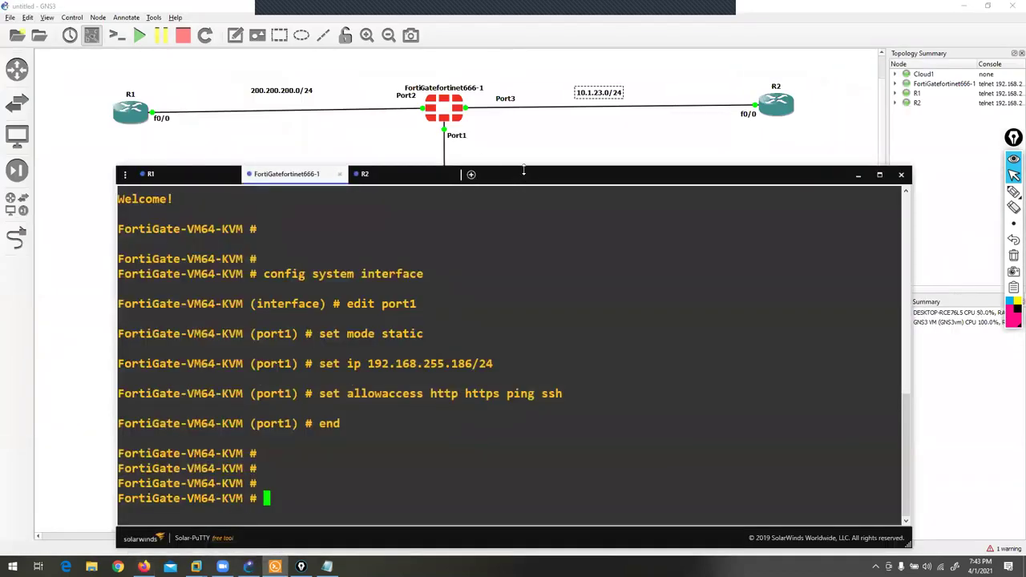
{"action": "left_click_drag", "start_coordinate": [523, 170], "coordinate": [523, 150]}
{"action": "type", "text": "SHOW"}
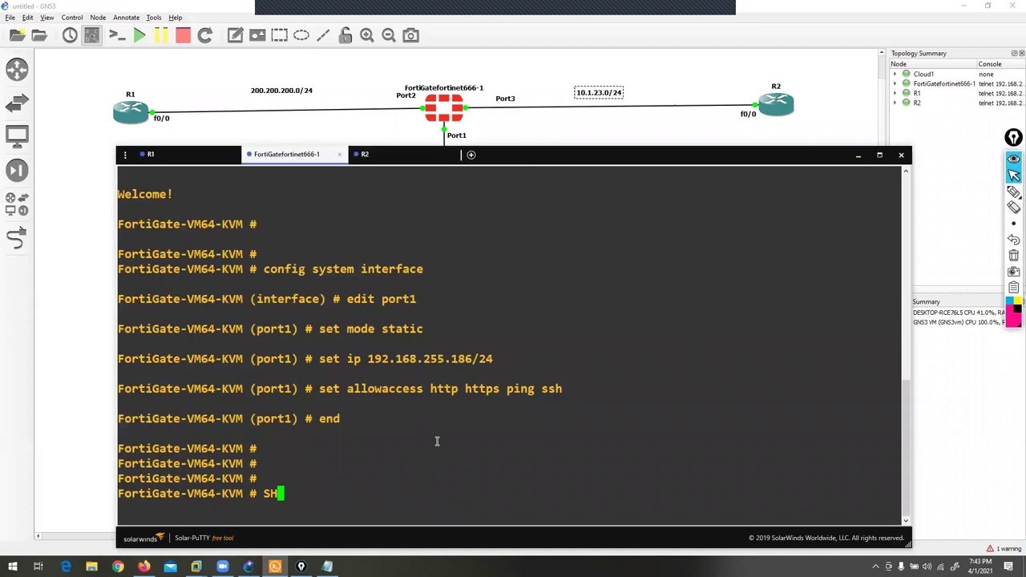
{"action": "key", "text": "BackSpace"}
{"action": "key", "text": "BackSpace"}
{"action": "key", "text": "BackSpace"}
{"action": "key", "text": "BackSpace"}
{"action": "type", "text": "show system interface"}
{"action": "key", "text": "Return"}
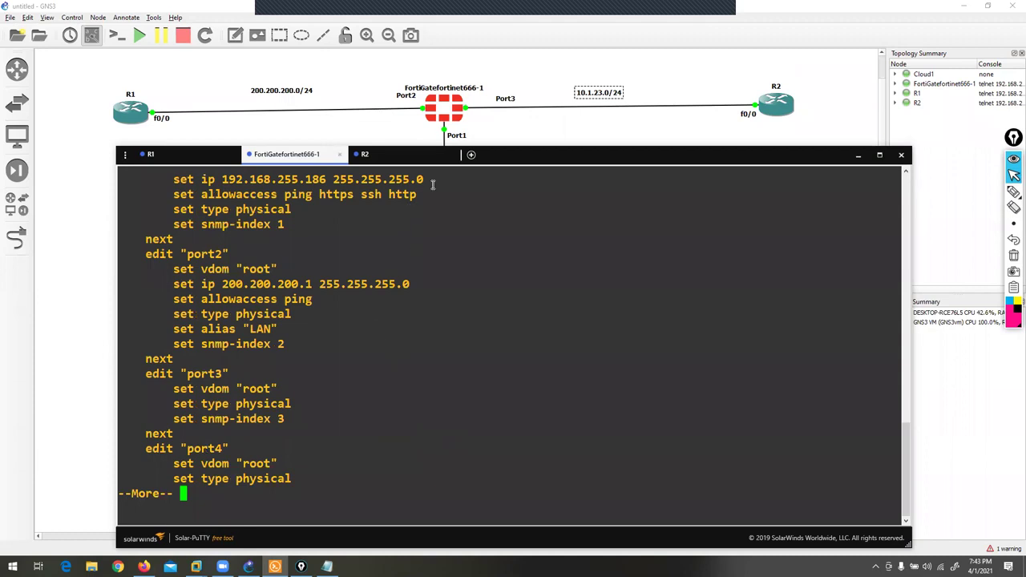
{"action": "left_click", "coordinate": [547, 142]}
{"action": "left_click_drag", "start_coordinate": [547, 142], "coordinate": [546, 120]}
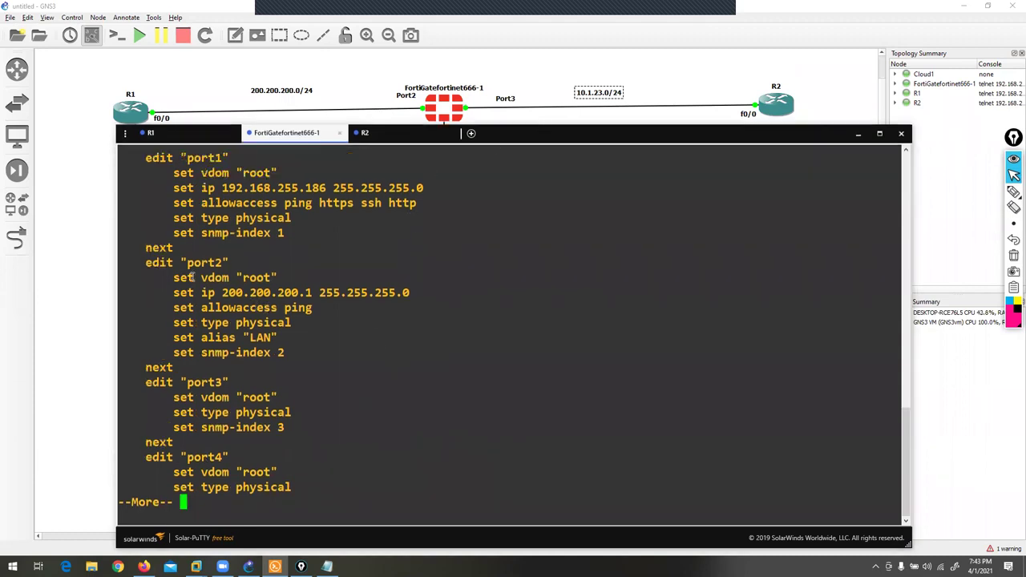
{"action": "double_click", "coordinate": [249, 292]}
{"action": "left_click_drag", "start_coordinate": [202, 371], "coordinate": [247, 428]}
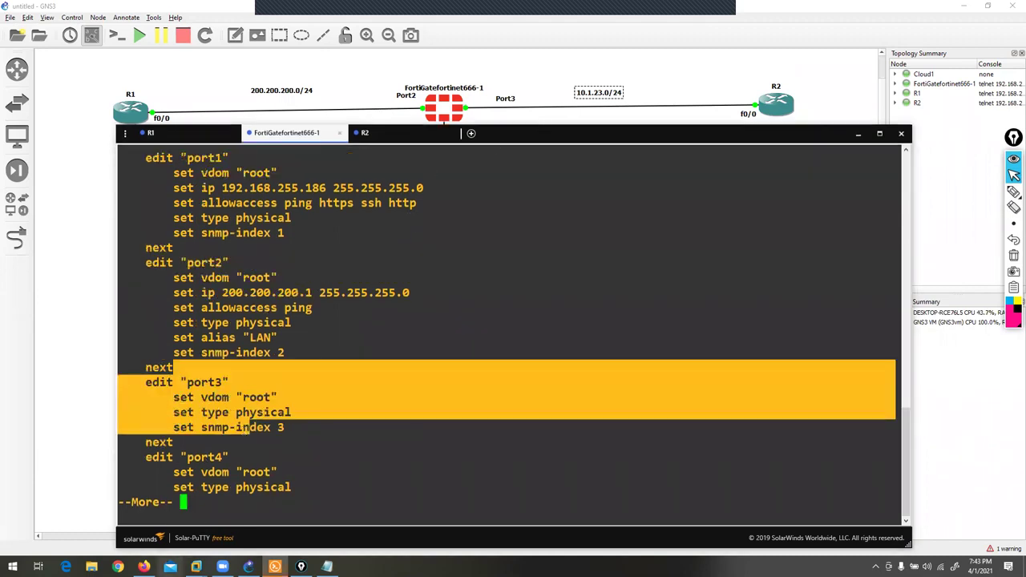
{"action": "left_click", "coordinate": [144, 567]}
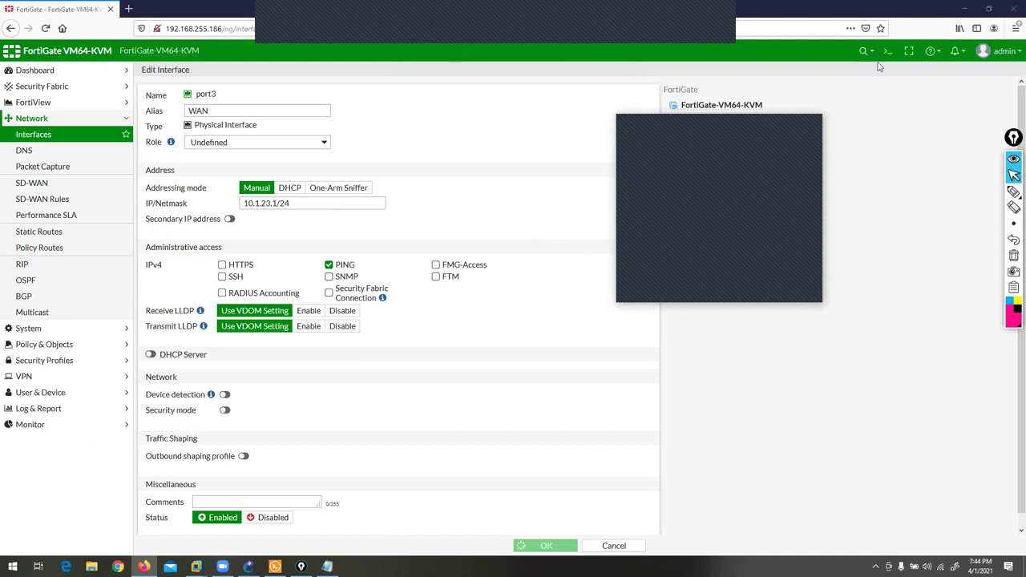
- Reopen the FortiGate management page in a new tab, closing the stuck one
{"action": "left_click", "coordinate": [128, 9]}
{"action": "left_click", "coordinate": [111, 9]}
{"action": "type", "text": "t92"}
{"action": "key", "text": "Return"}
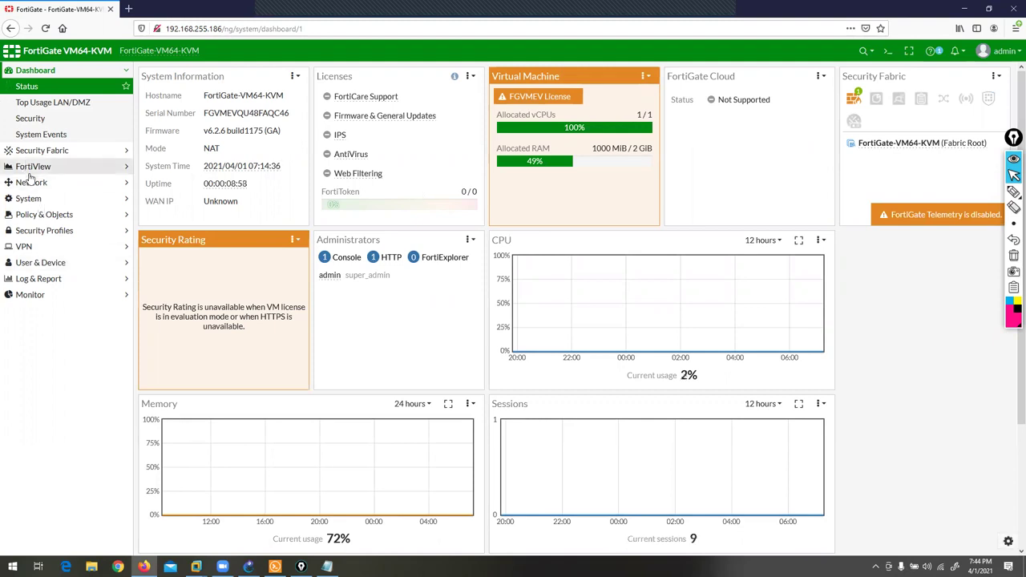
- Open port3 for editing from Network > Interfaces
{"action": "left_click", "coordinate": [32, 168]}
{"action": "left_click", "coordinate": [36, 231]}
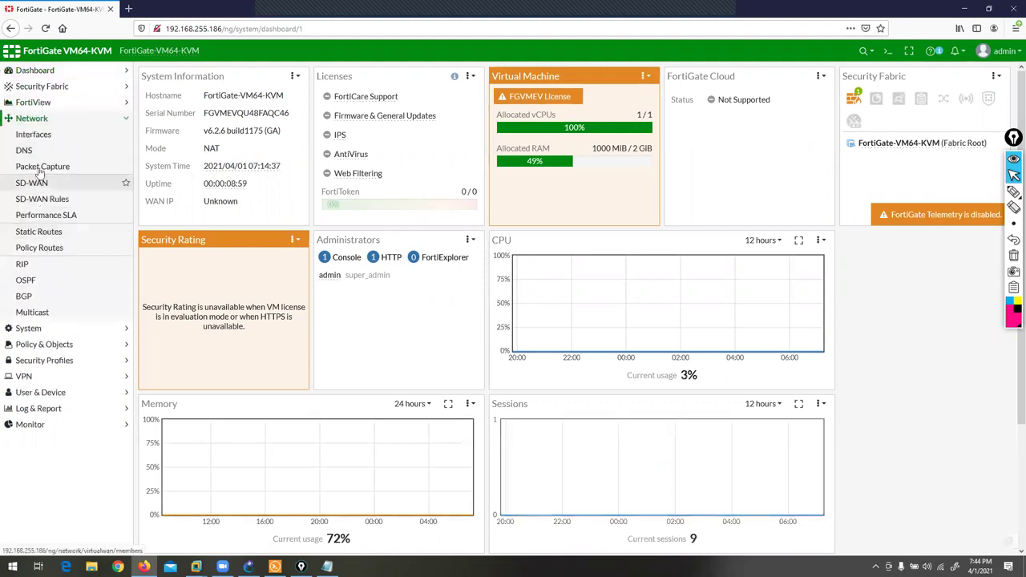
{"action": "left_click", "coordinate": [32, 136]}
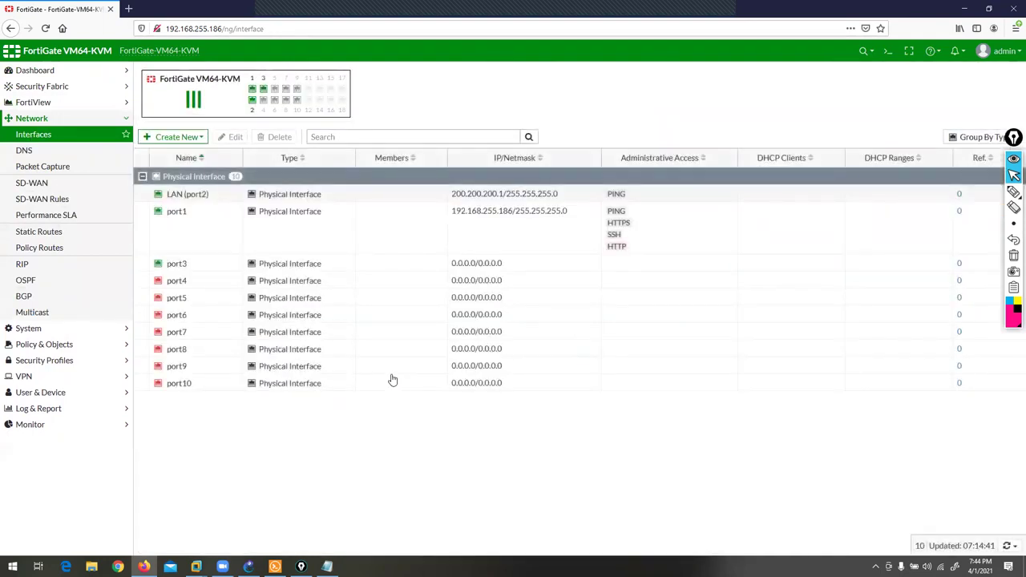
{"action": "left_click", "coordinate": [183, 264]}
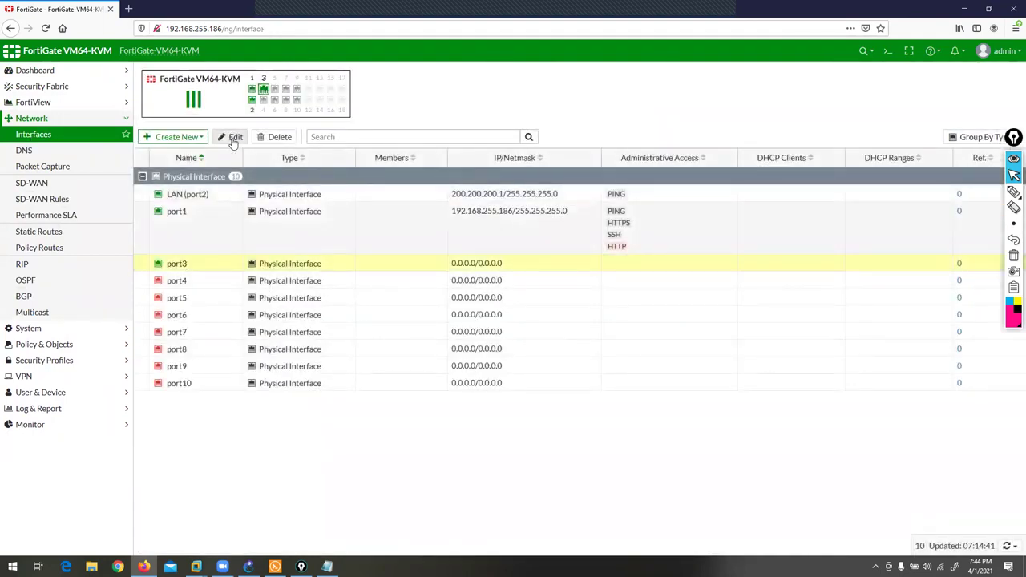
{"action": "left_click", "coordinate": [232, 138]}
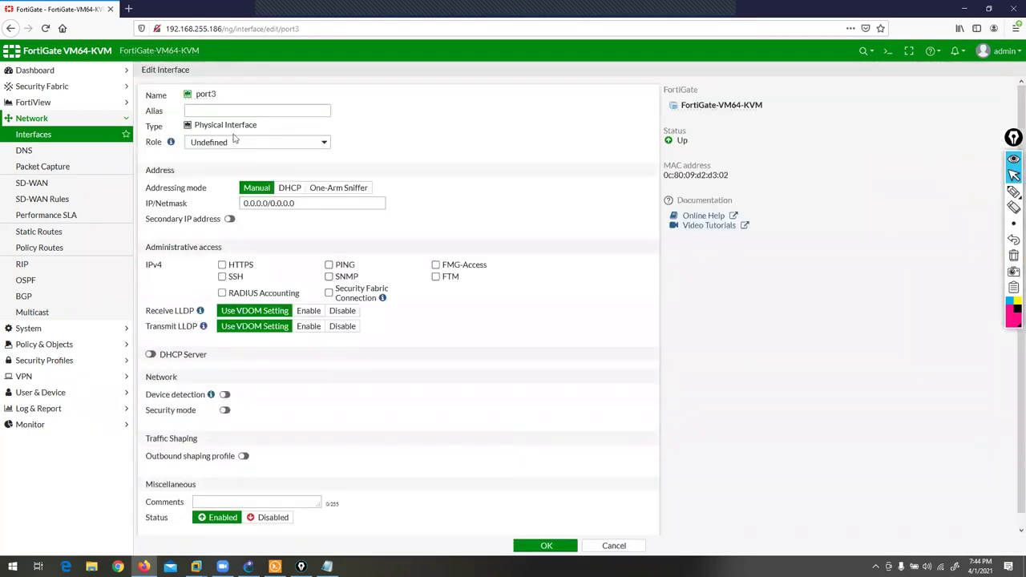
- Set port3's alias to WAN, address 10.1.23.1/24, allow PING, and save
{"action": "left_click", "coordinate": [227, 114]}
{"action": "type", "text": "wa"}
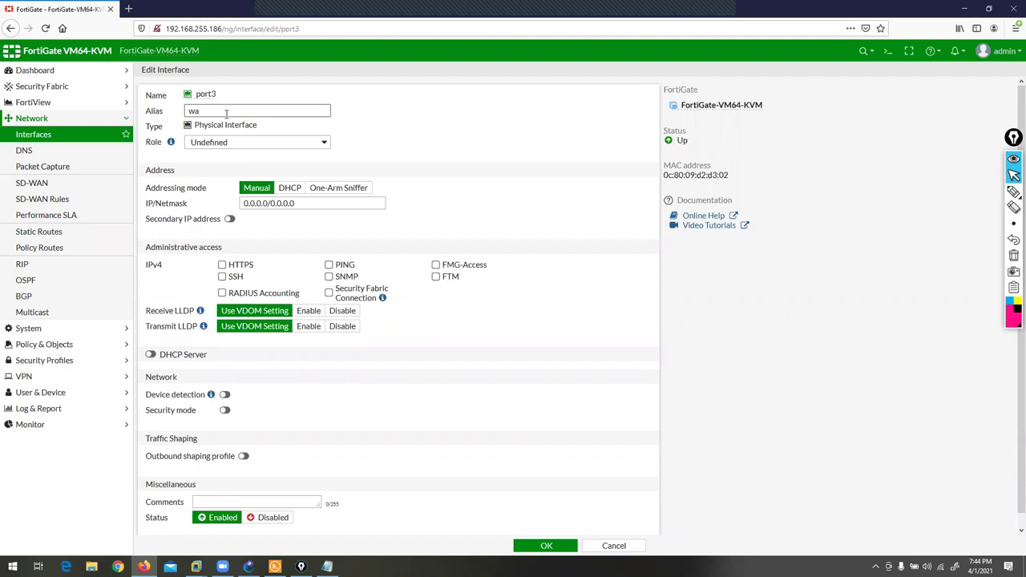
{"action": "type", "text": "WAN"}
{"action": "key", "text": "Tab"}
{"action": "type", "text": "10.1.23.1/24"}
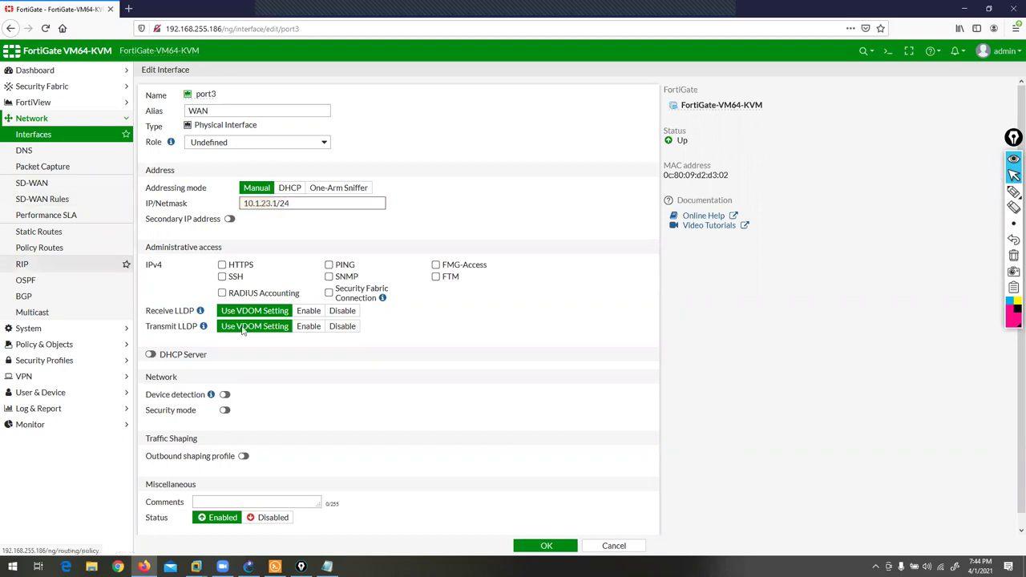
{"action": "left_click", "coordinate": [330, 265]}
{"action": "left_click", "coordinate": [539, 545]}
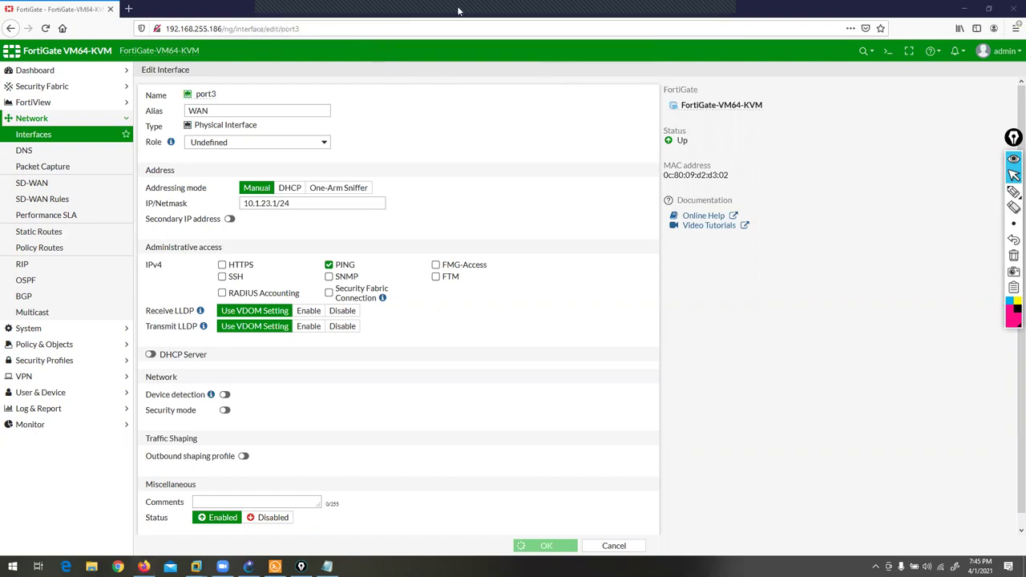
- Close the FortiGate console and stop all running lab devices
{"action": "left_click", "coordinate": [1011, 6]}
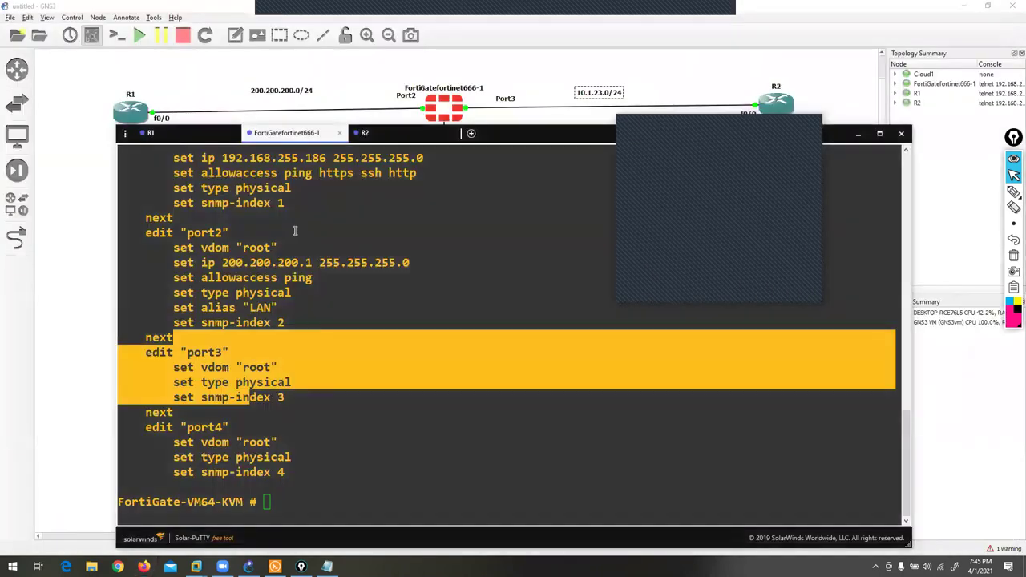
{"action": "left_click", "coordinate": [901, 133]}
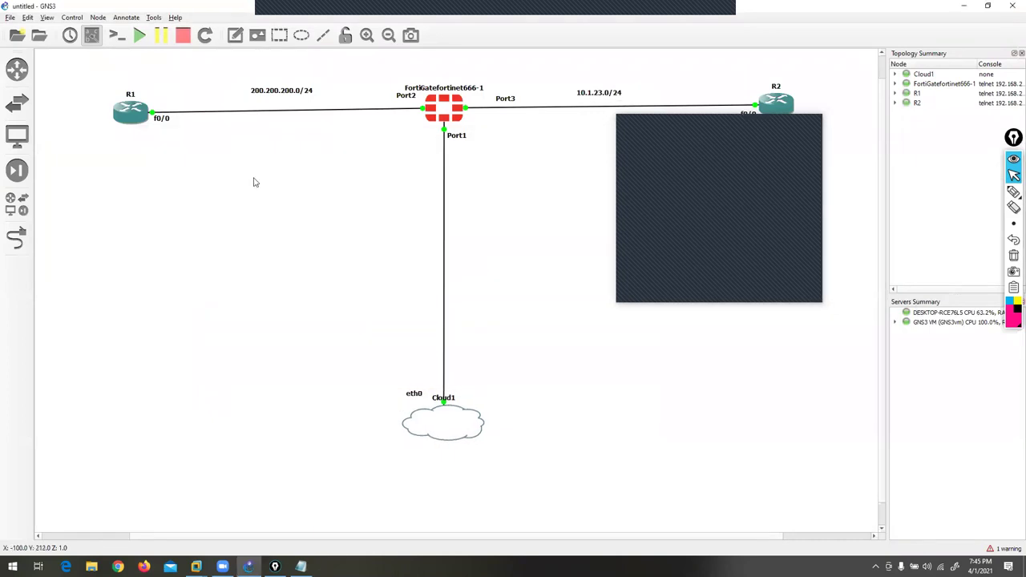
{"action": "left_click", "coordinate": [182, 40]}
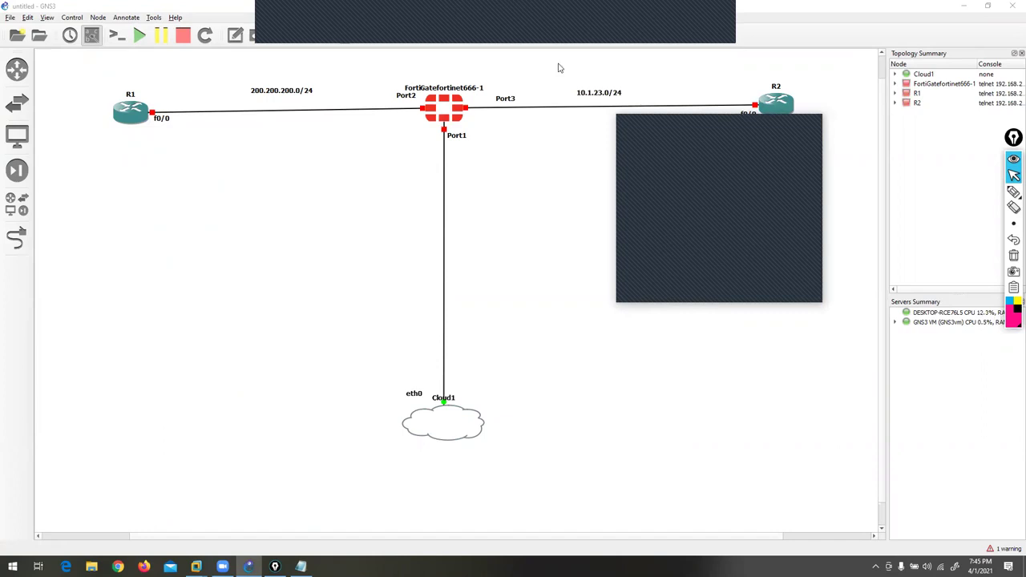
{"action": "left_click", "coordinate": [809, 128]}
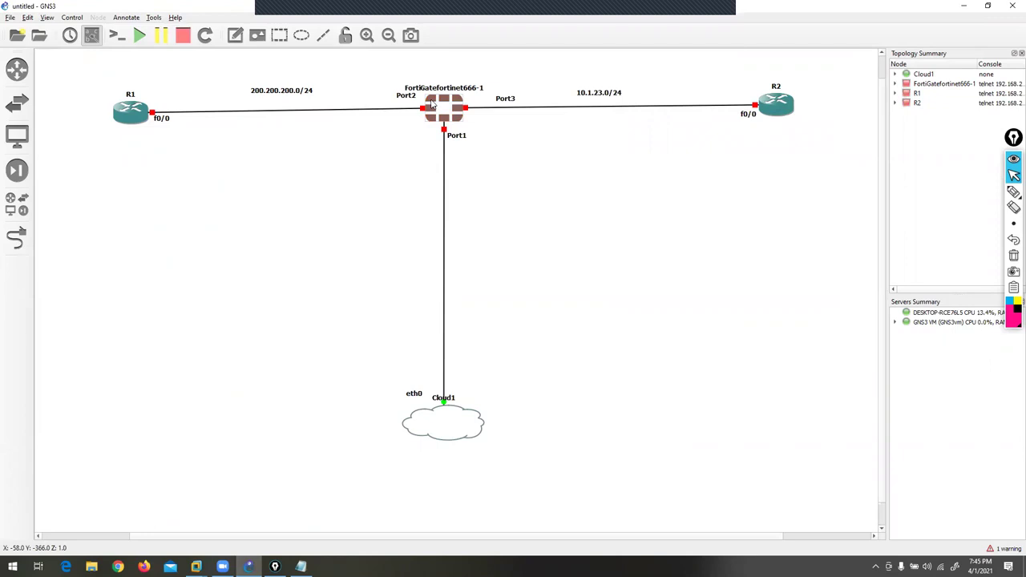
- Delete the FortiGatefortinet666-1 node and confirm the removal
{"action": "right_click", "coordinate": [433, 102]}
{"action": "left_click", "coordinate": [458, 308]}
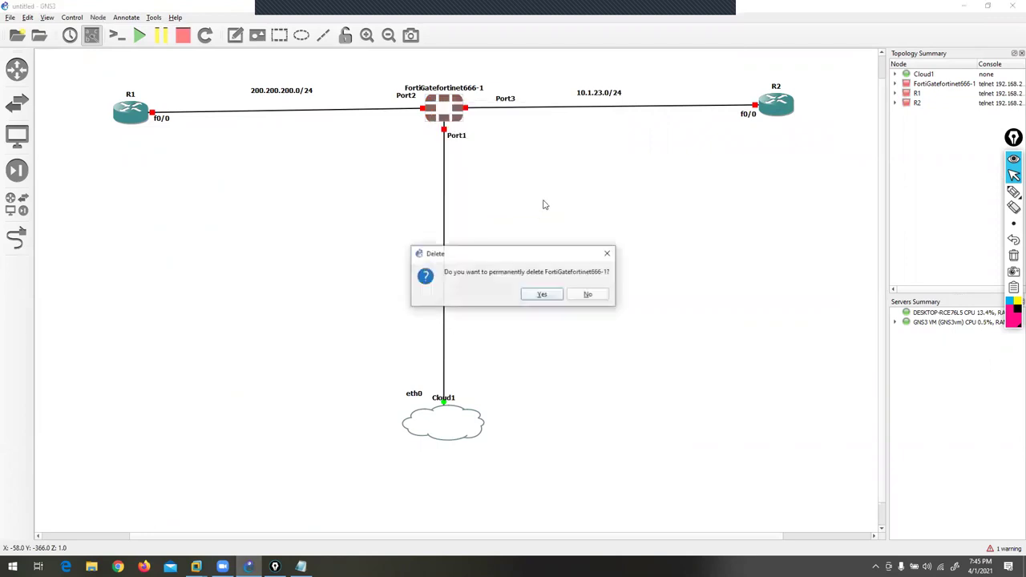
{"action": "left_click", "coordinate": [542, 295]}
{"action": "left_click", "coordinate": [13, 213]}
- Place a FortiGate fortinet6.4.3 node between R1 and R2 and cable its Port1 to Cloud1 eth0
{"action": "left_click_drag", "start_coordinate": [108, 268], "coordinate": [517, 109]}
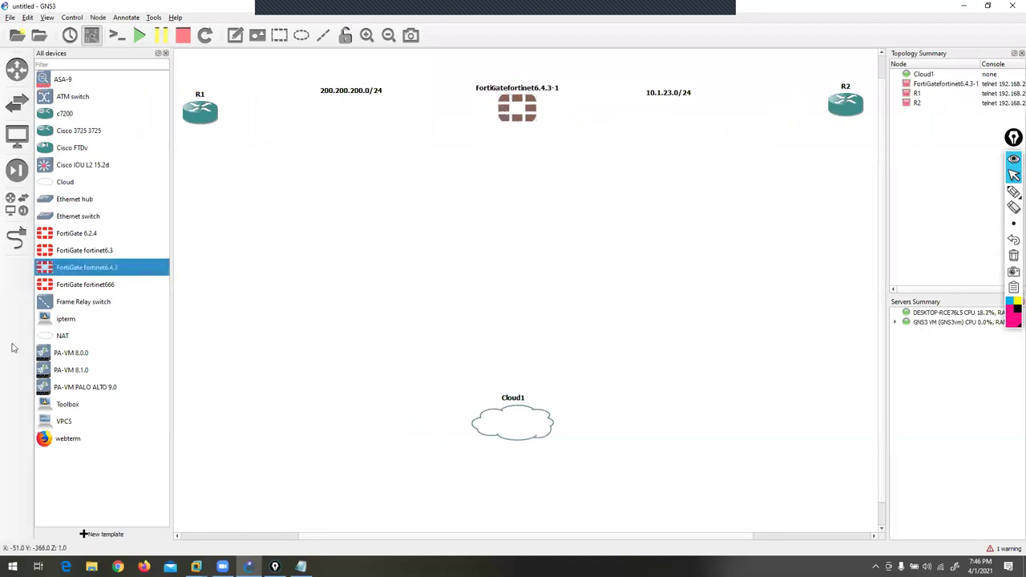
{"action": "left_click", "coordinate": [16, 237]}
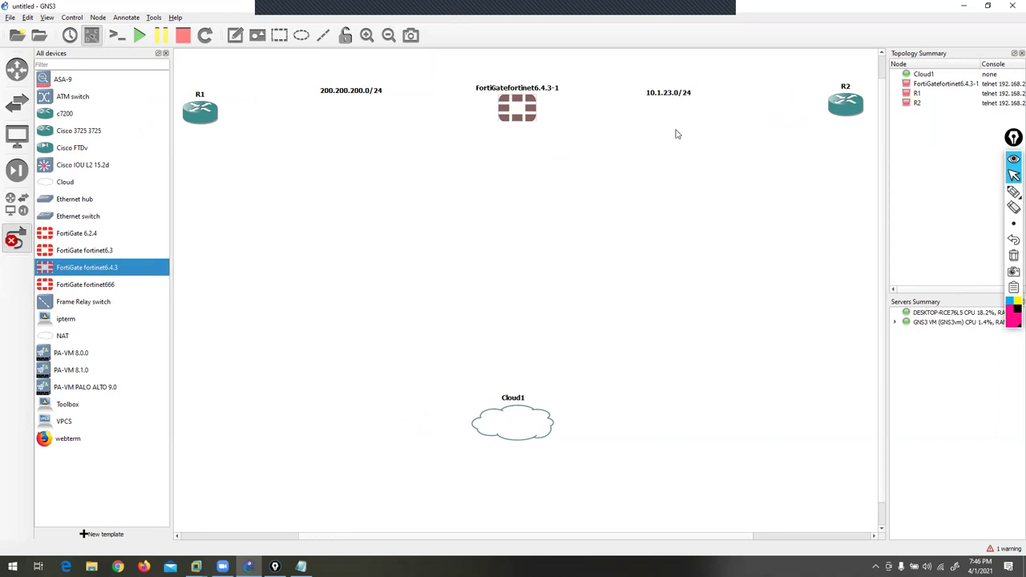
{"action": "left_click", "coordinate": [524, 106]}
{"action": "left_click", "coordinate": [532, 112]}
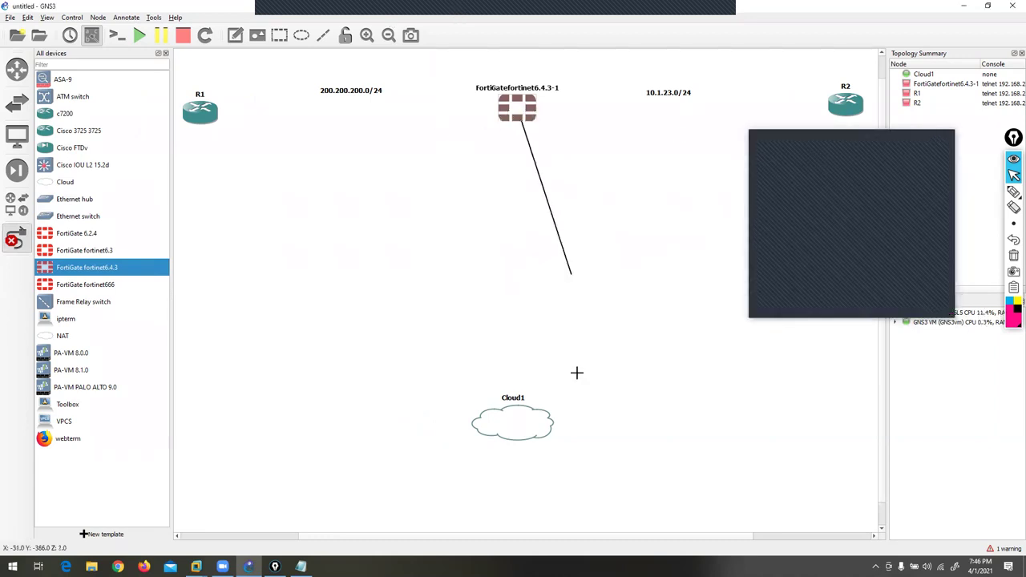
{"action": "left_click", "coordinate": [525, 425]}
{"action": "left_click", "coordinate": [549, 426]}
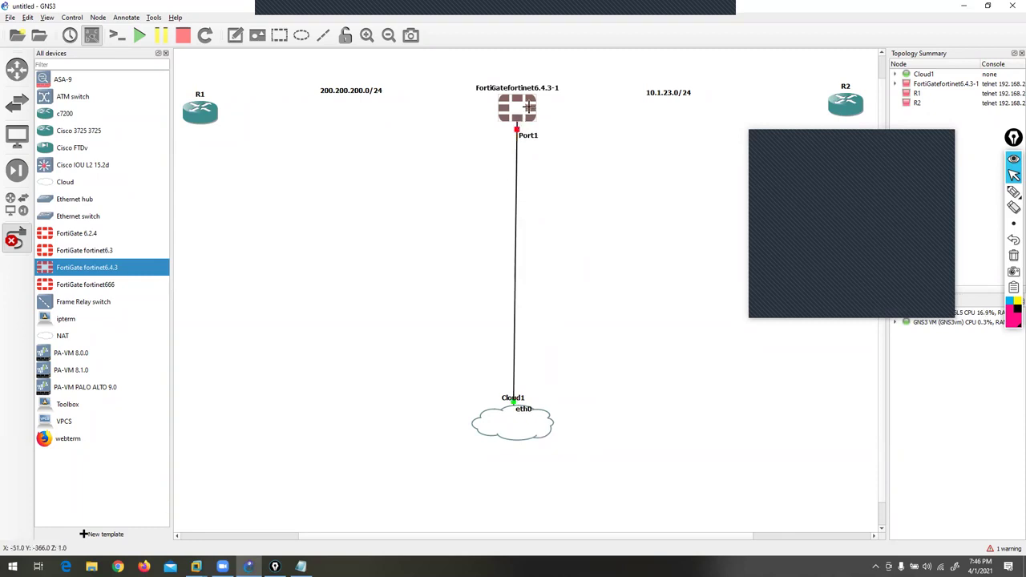
- Cable FortiGate Port2 to R1 f0/0 and Port3 to R2 f0/0, tidying the link labels
{"action": "left_click", "coordinate": [529, 106]}
{"action": "left_click", "coordinate": [544, 116]}
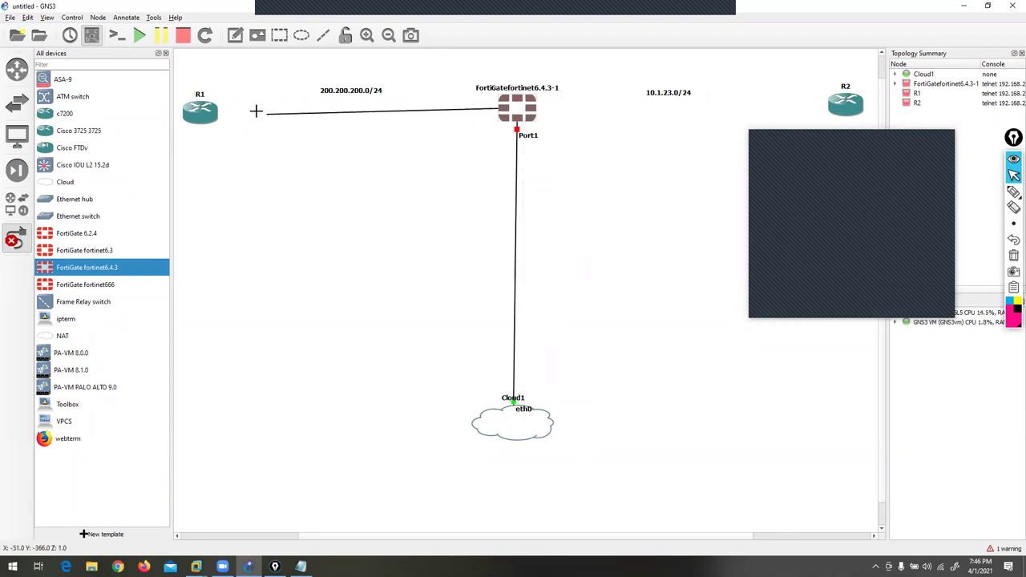
{"action": "left_click", "coordinate": [202, 112]}
{"action": "left_click", "coordinate": [229, 119]}
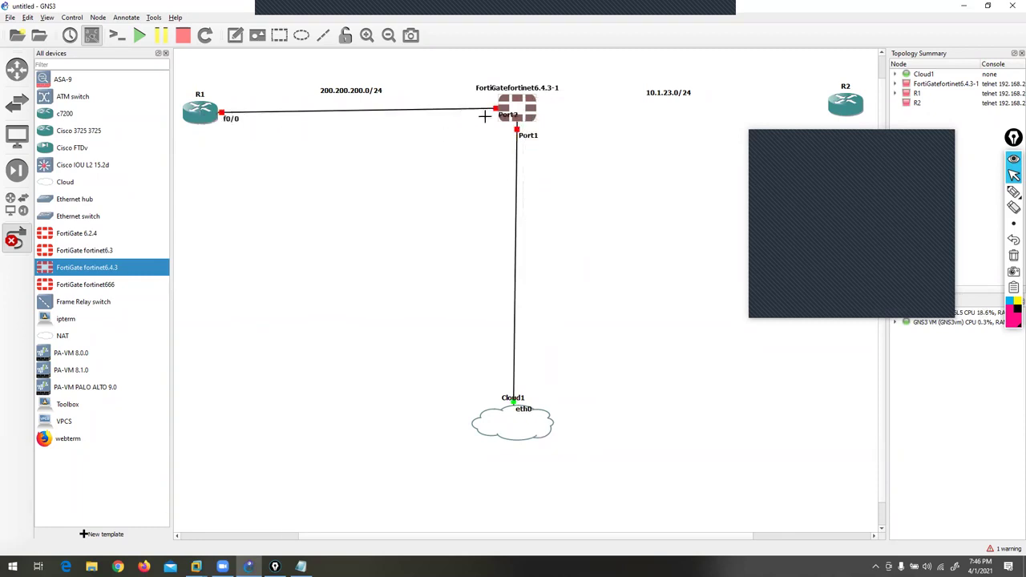
{"action": "left_click_drag", "start_coordinate": [504, 114], "coordinate": [469, 100]}
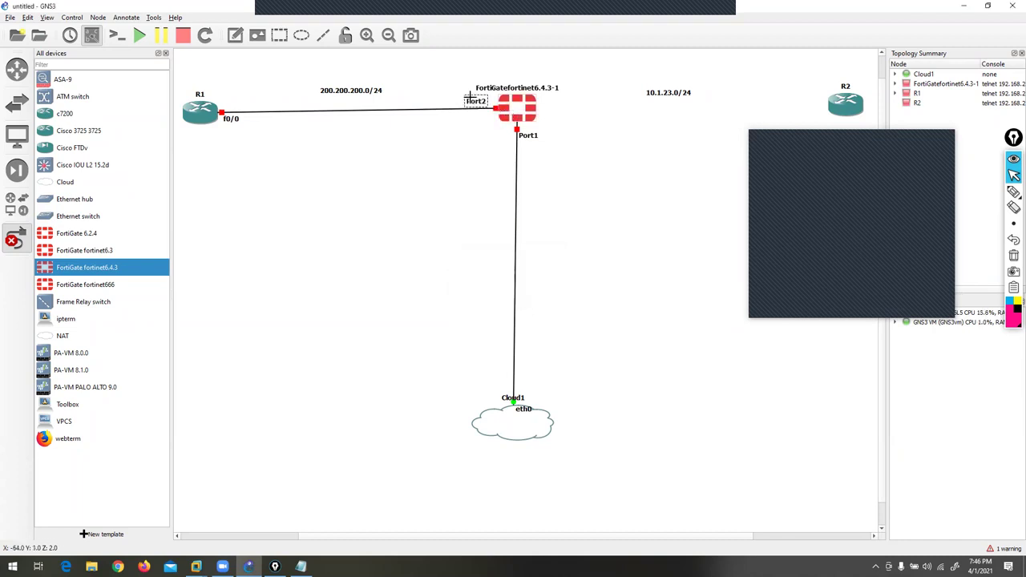
{"action": "left_click", "coordinate": [522, 107]}
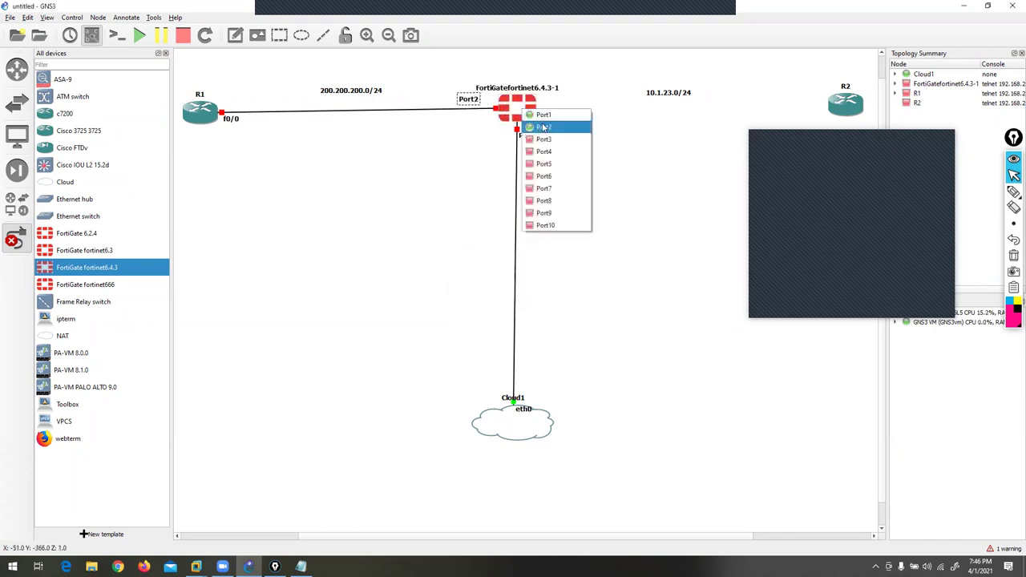
{"action": "left_click", "coordinate": [553, 139]}
{"action": "left_click", "coordinate": [846, 103]}
{"action": "left_click", "coordinate": [858, 106]}
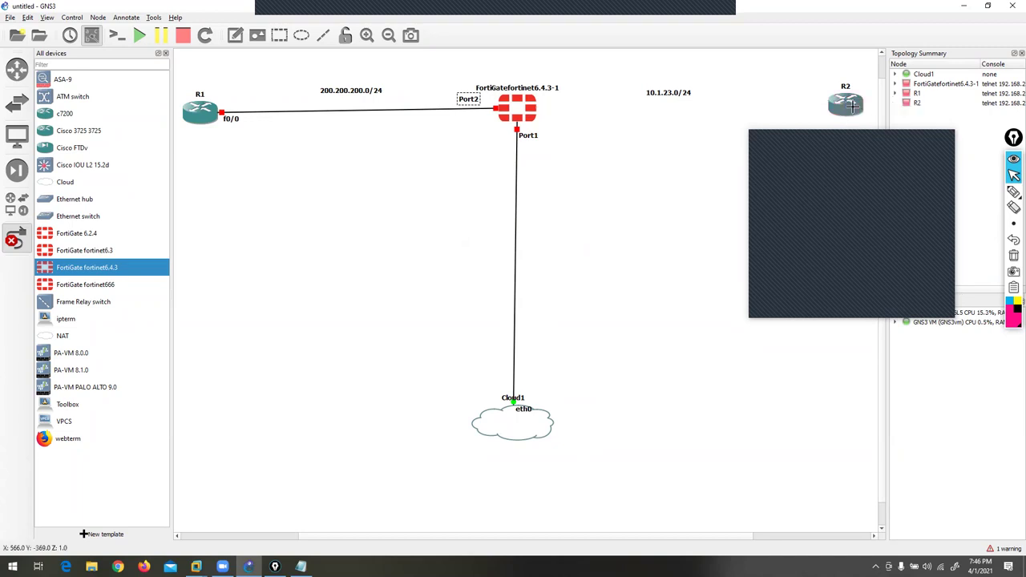
{"action": "left_click_drag", "start_coordinate": [834, 110], "coordinate": [815, 114]}
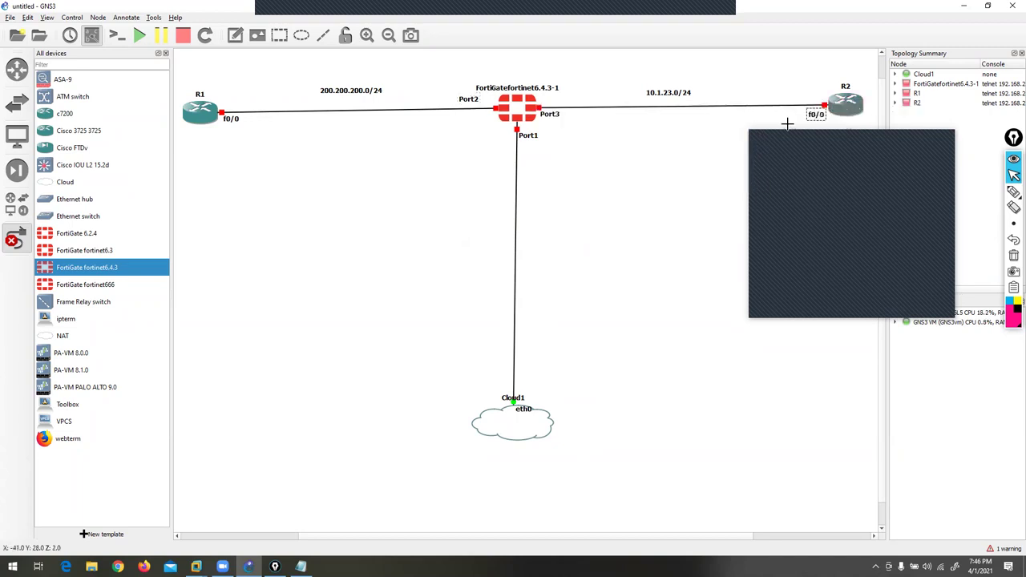
- Finish linking, hide the device list, reposition the Port3 label, and start all nodes
{"action": "left_click", "coordinate": [15, 245]}
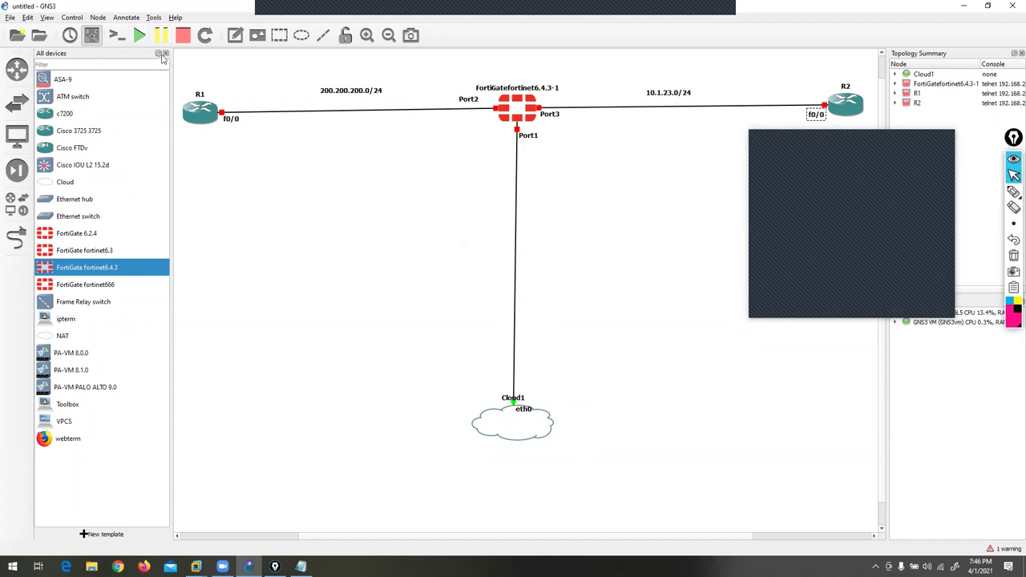
{"action": "left_click", "coordinate": [166, 54]}
{"action": "left_click_drag", "start_coordinate": [480, 114], "coordinate": [499, 99]}
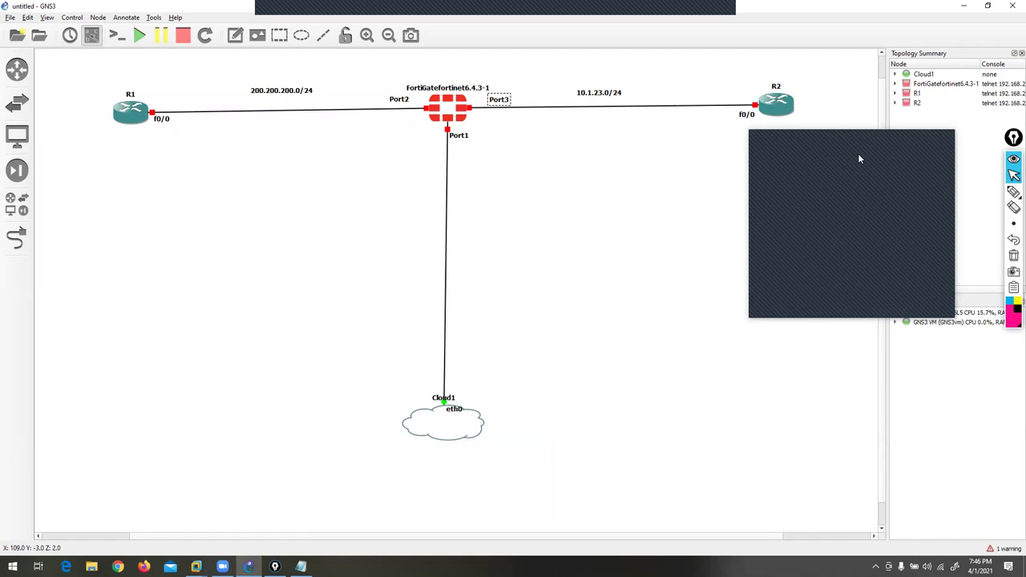
{"action": "left_click", "coordinate": [139, 37]}
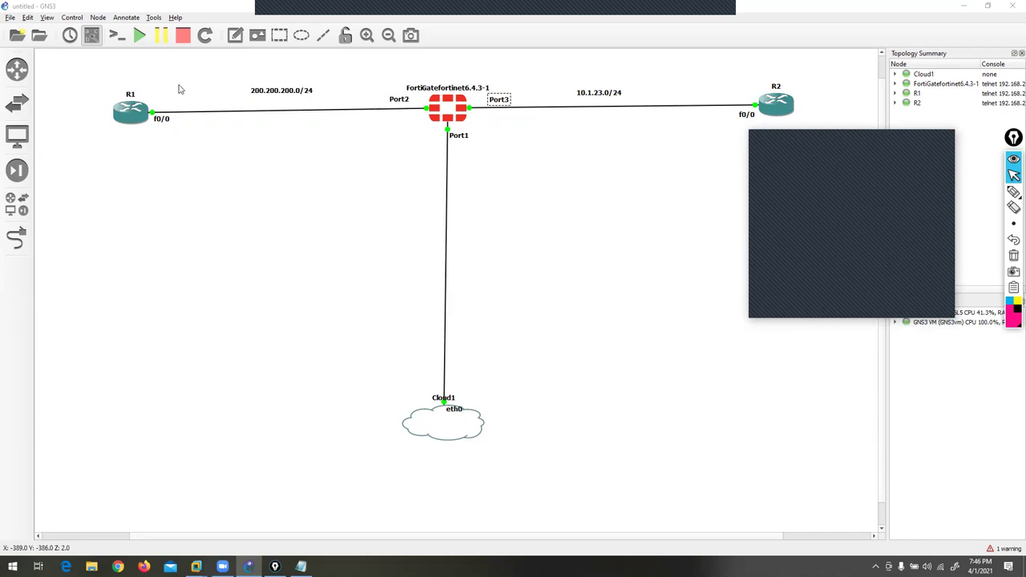
- Open R1's console, then move and enlarge its Solar-PuTTY window
{"action": "right_click", "coordinate": [128, 117]}
{"action": "left_click", "coordinate": [153, 135]}
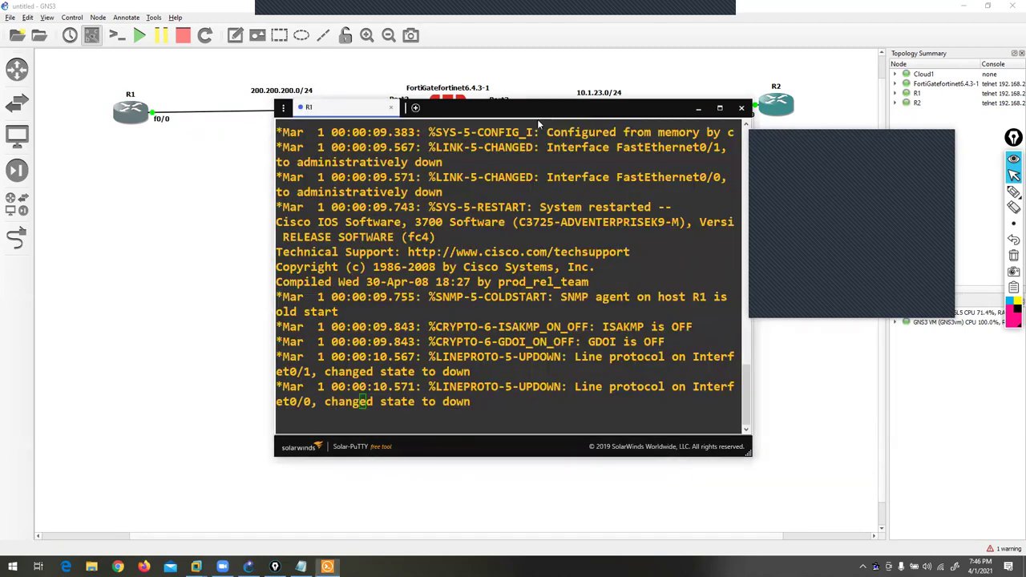
{"action": "left_click_drag", "start_coordinate": [539, 124], "coordinate": [339, 179]}
{"action": "left_click_drag", "start_coordinate": [551, 507], "coordinate": [906, 539]}
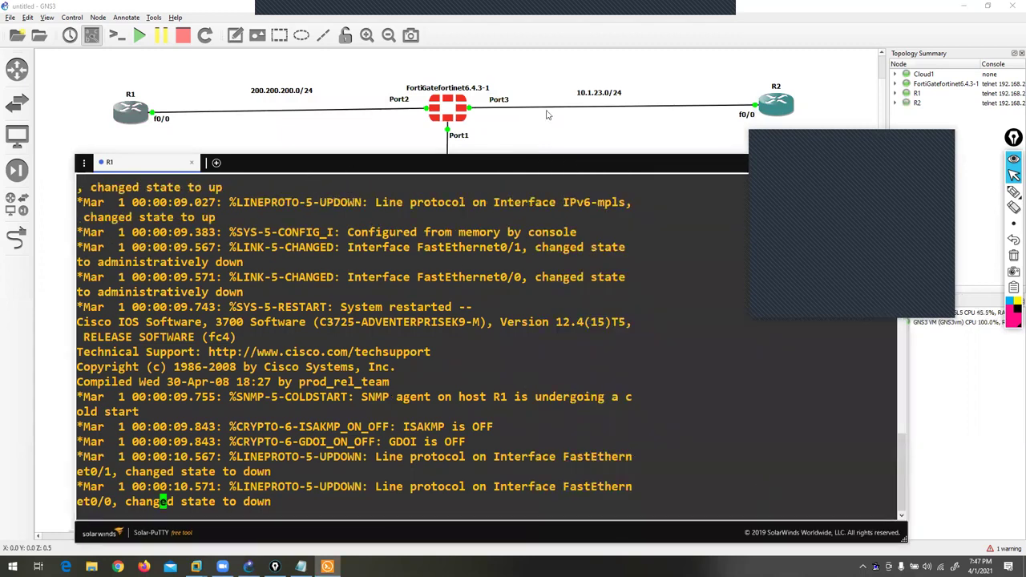
- Open console sessions for the FortiGate and R2
{"action": "right_click", "coordinate": [454, 117]}
{"action": "left_click", "coordinate": [473, 131]}
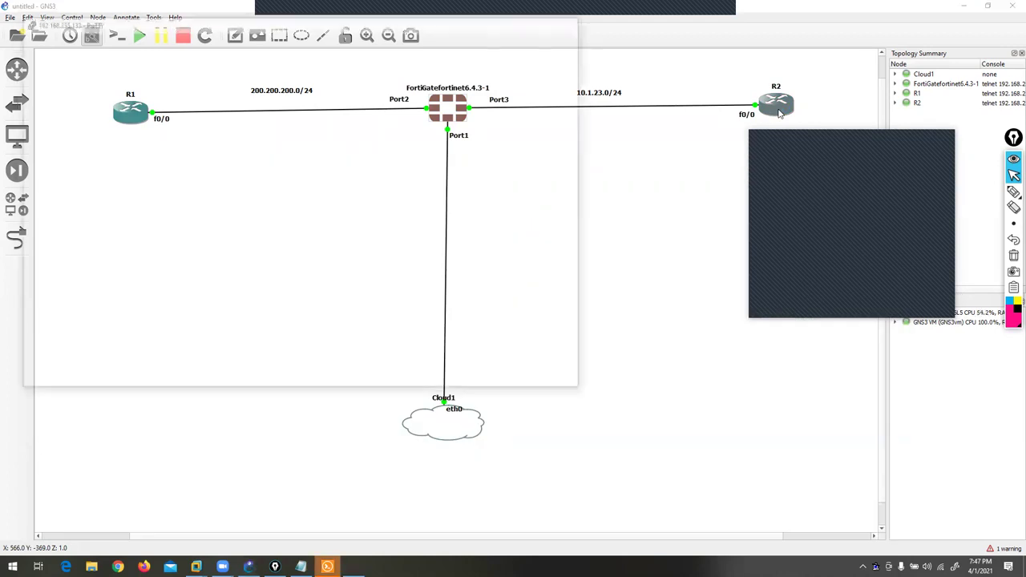
{"action": "right_click", "coordinate": [778, 110]}
{"action": "left_click", "coordinate": [802, 126]}
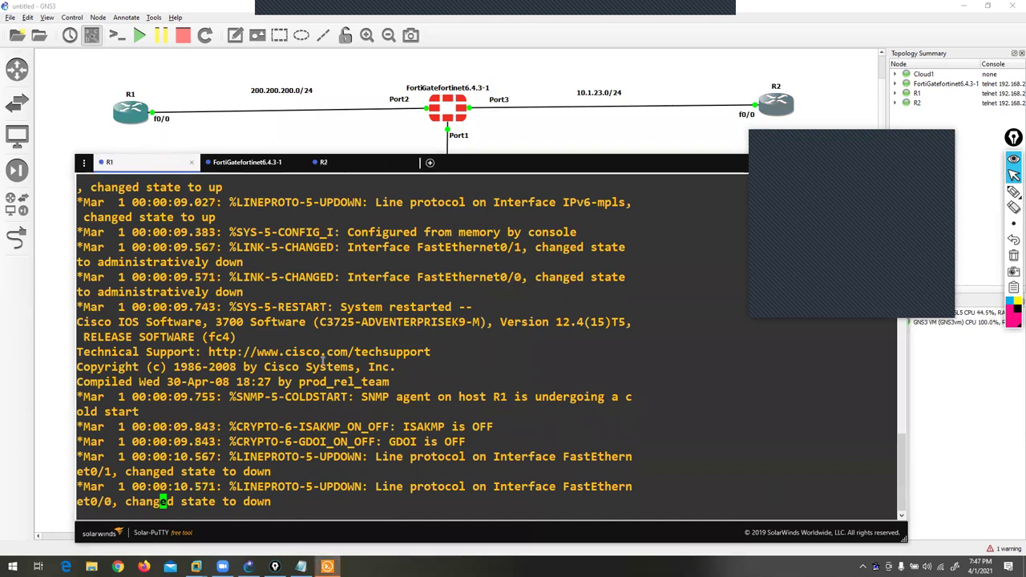
- On R1, give FastEthernet0/0 IP 200.200.200.10 255.255.255.0 and bring it up with no shutdown
{"action": "key", "text": "Return"}
{"action": "key", "text": "Return"}
{"action": "key", "text": "Return"}
{"action": "key", "text": "Return"}
{"action": "key", "text": "Return"}
{"action": "type", "text": "CON T"}
{"action": "key", "text": "BackSpace"}
{"action": "key", "text": "BackSpace"}
{"action": "type", "text": "F T"}
{"action": "key", "text": "Return"}
{"action": "type", "text": "in"}
{"action": "key", "text": "Tab"}
{"action": "type", "text": "fas"}
{"action": "key", "text": "Tab"}
{"action": "type", "text": "0/0"}
{"action": "key", "text": "Return"}
{"action": "type", "text": "ip add"}
{"action": "key", "text": "Tab"}
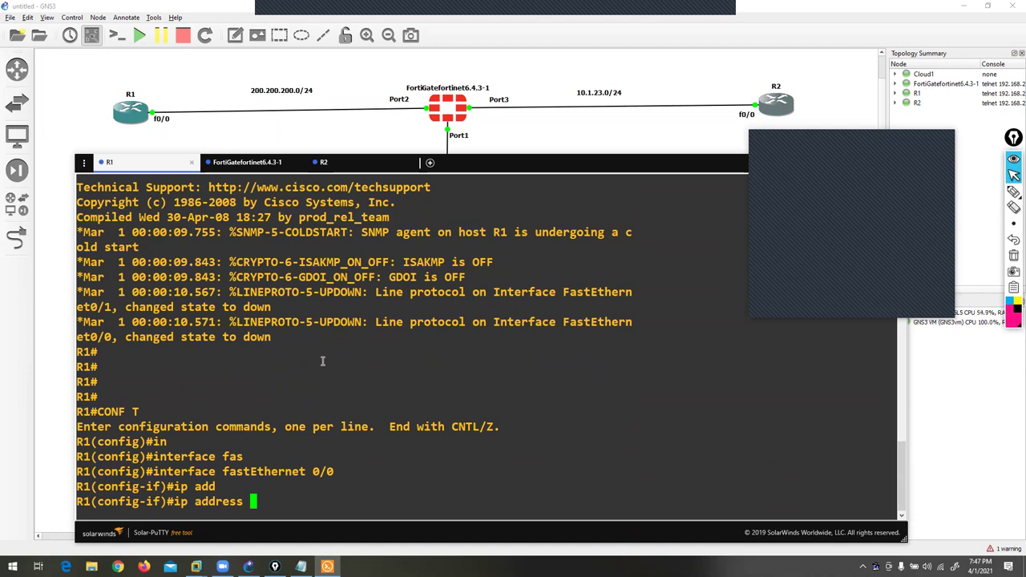
{"action": "type", "text": "200.200.200.10 255"}
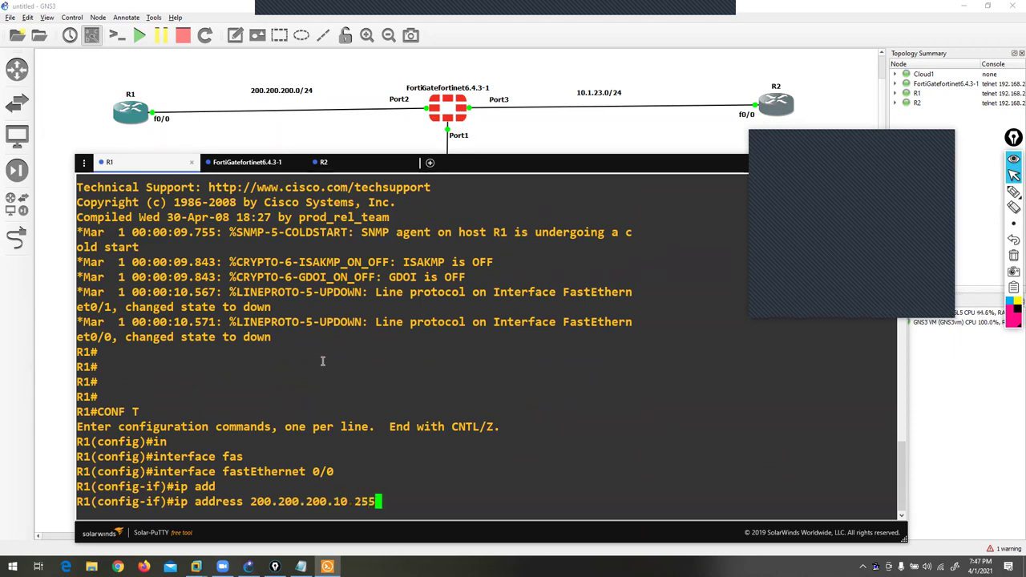
{"action": "type", "text": ".255.255.0"}
{"action": "key", "text": "Return"}
{"action": "type", "text": "no s"}
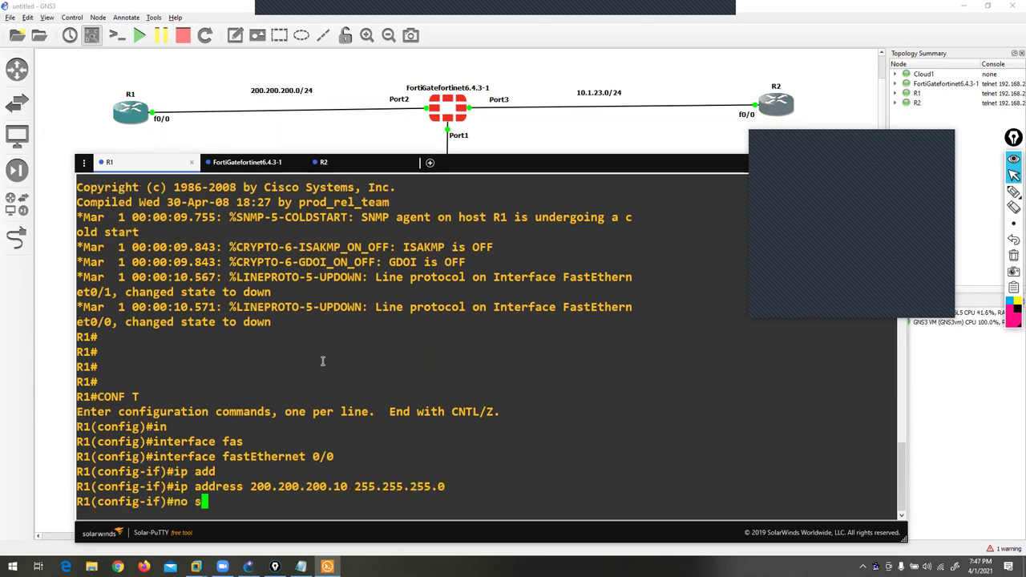
{"action": "key", "text": "Return"}
{"action": "type", "text": "no sh"}
{"action": "key", "text": "Return"}
{"action": "type", "text": "ex"}
{"action": "key", "text": "Return"}
{"action": "key", "text": "Return"}
{"action": "key", "text": "Return"}
{"action": "key", "text": "Return"}
{"action": "key", "text": "Return"}
{"action": "key", "text": "Return"}
{"action": "key", "text": "Return"}
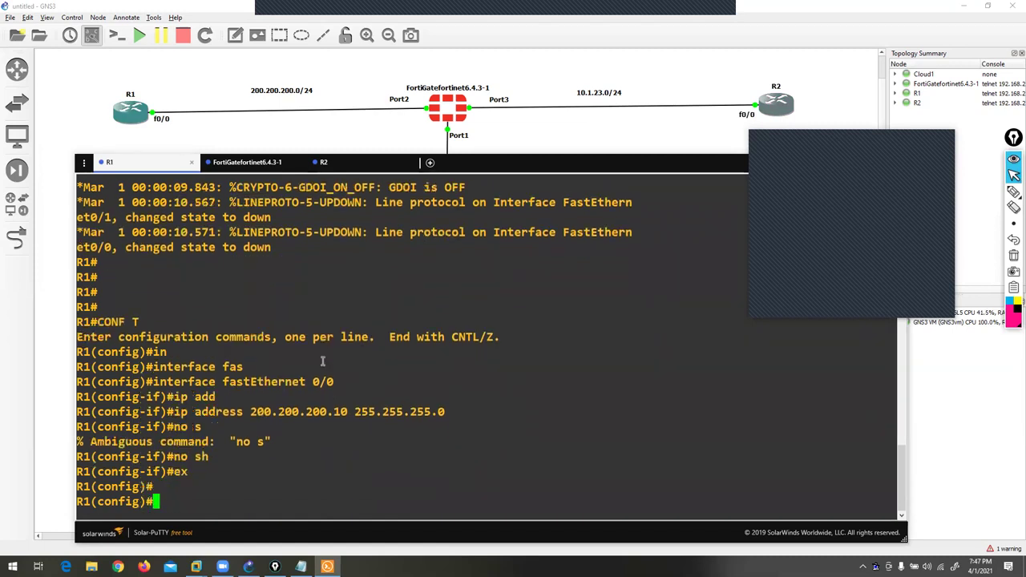
- Create Loopback0 on R1 with 1.1.1.1 255.255.255.255 and leave configuration mode
{"action": "type", "text": "IN"}
{"action": "key", "text": "Tab"}
{"action": "type", "text": "L0"}
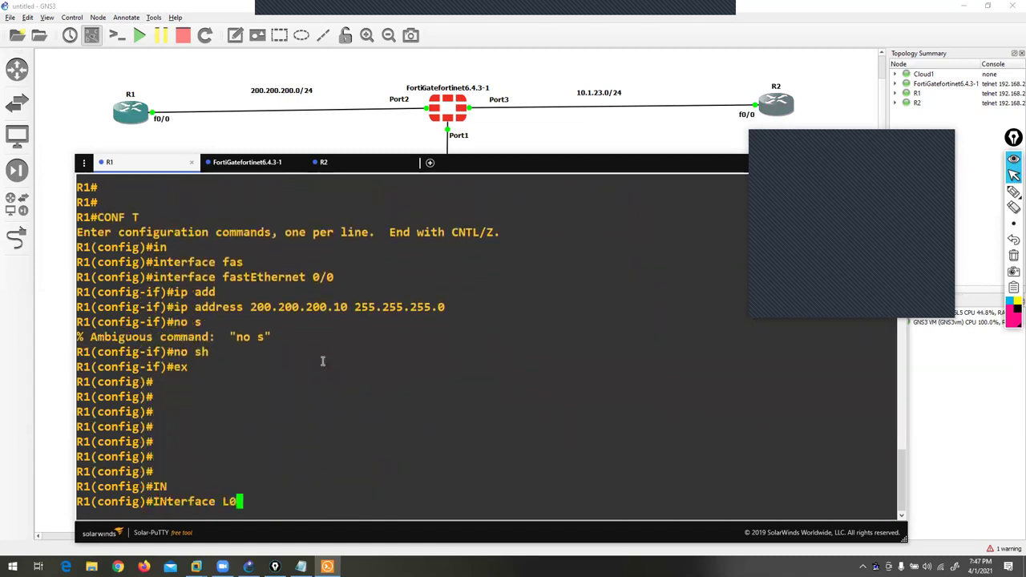
{"action": "key", "text": "Return"}
{"action": "type", "text": "IP ADD"}
{"action": "key", "text": "Tab"}
{"action": "type", "text": "1.1.1.1 255.25"}
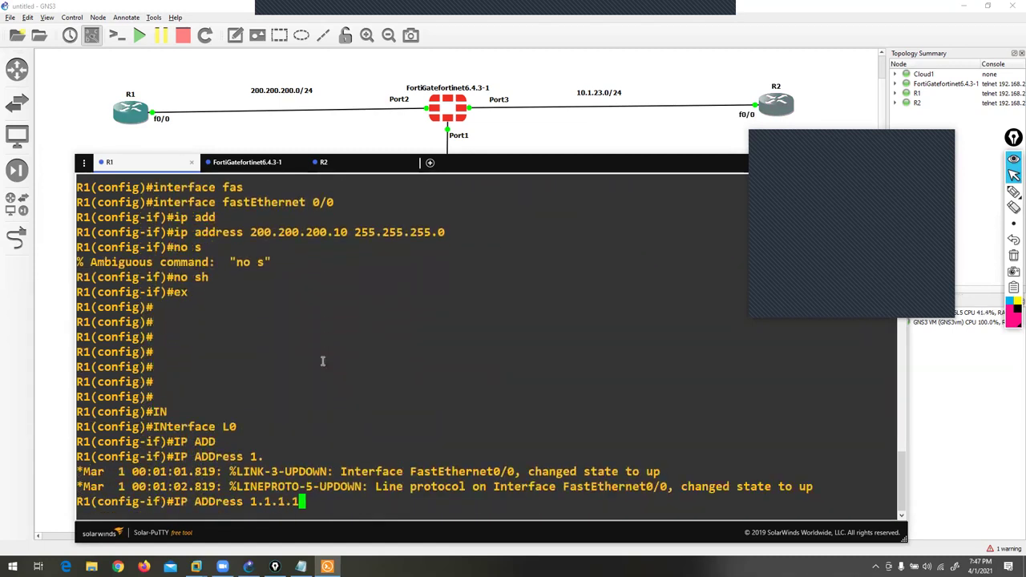
{"action": "type", "text": "255.255.255.255"}
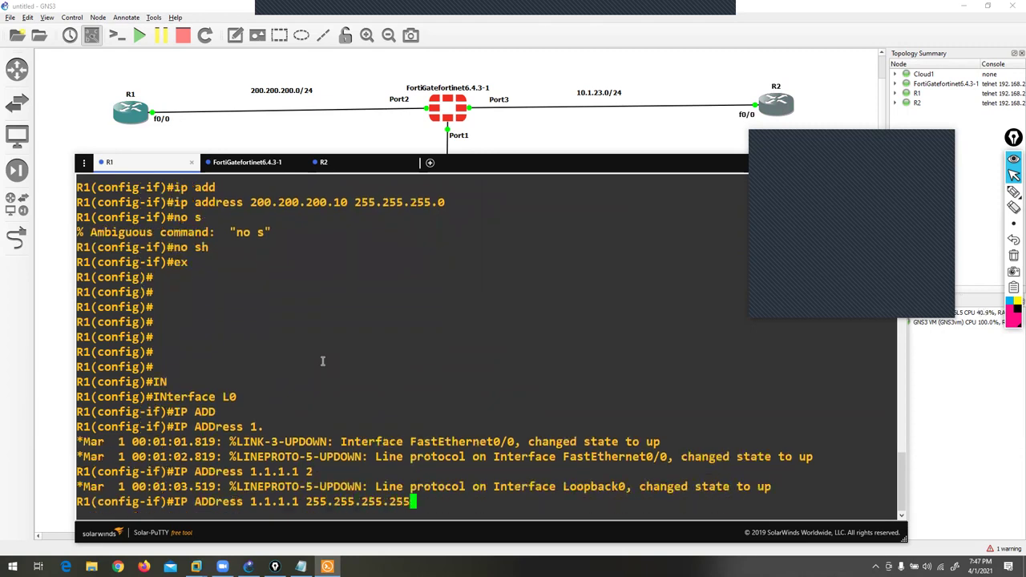
{"action": "key", "text": "Return"}
{"action": "key", "text": "ctrl+z"}
{"action": "key", "text": "Return"}
- Run show ip interface brief on R1 to confirm both interfaces are up
{"action": "type", "text": "SH"}
{"action": "key", "text": "Tab"}
{"action": "type", "text": "I PINT"}
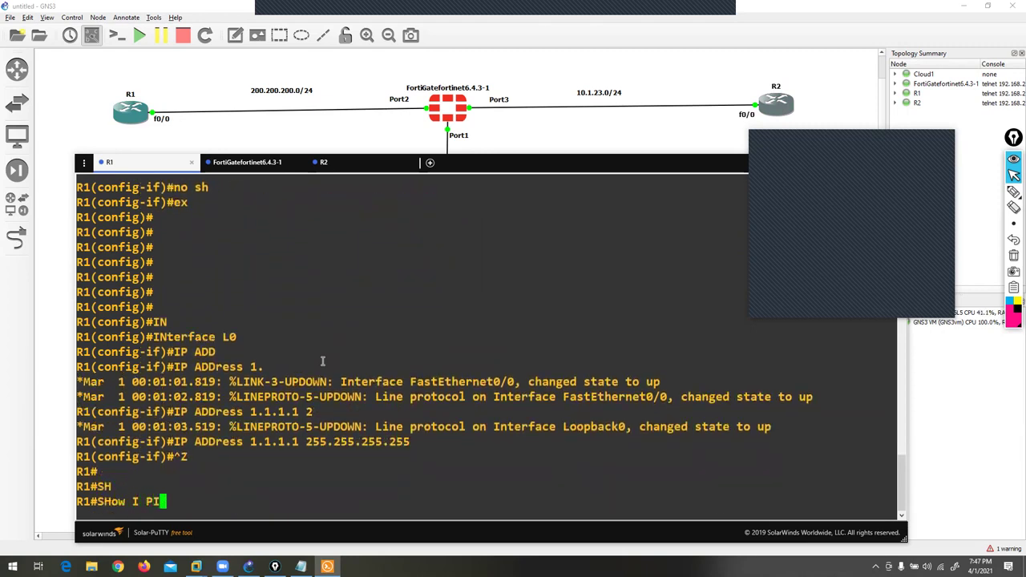
{"action": "key", "text": "BackSpace"}
{"action": "key", "text": "BackSpace"}
{"action": "key", "text": "BackSpace"}
{"action": "key", "text": "BackSpace"}
{"action": "key", "text": "BackSpace"}
{"action": "type", "text": "P INT B"}
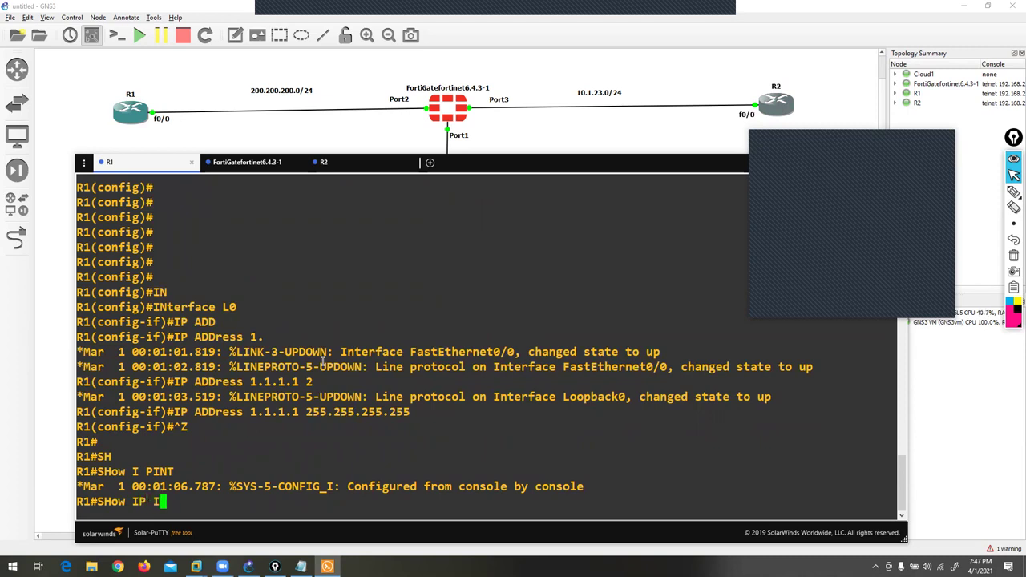
{"action": "key", "text": "Return"}
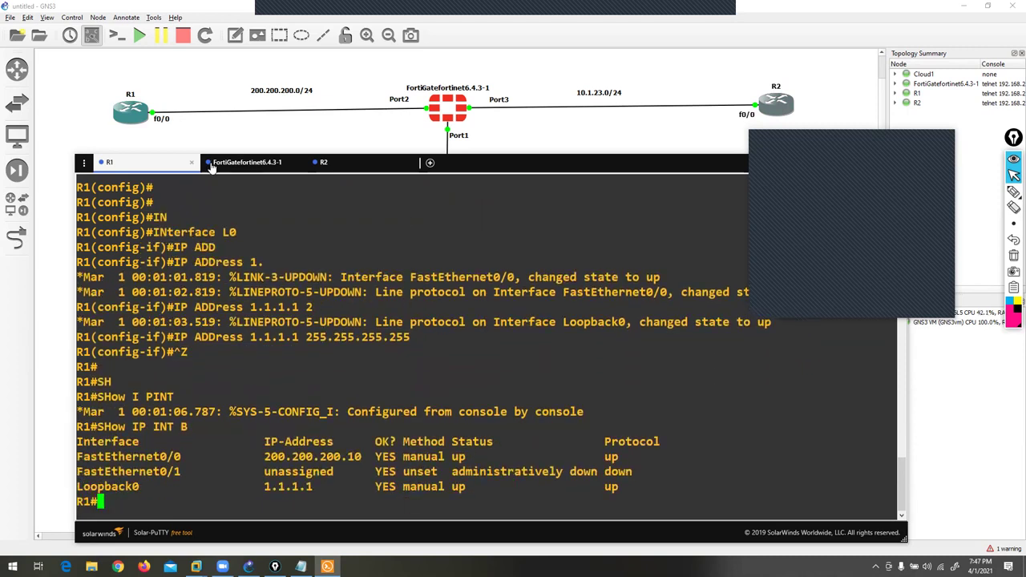
- In R2's console, give FastEthernet0/0 IP 10.1.23.10 255.255.255.0 and enable it with no shutdown
{"action": "left_click", "coordinate": [336, 164]}
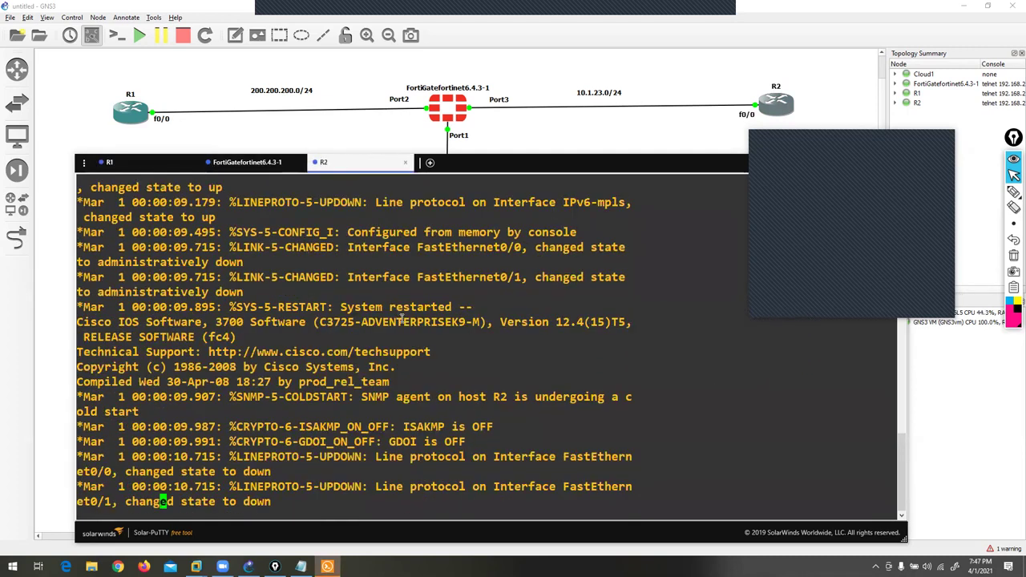
{"action": "key", "text": "Return"}
{"action": "key", "text": "Return"}
{"action": "type", "text": "CONF T"}
{"action": "key", "text": "Return"}
{"action": "type", "text": "in"}
{"action": "key", "text": "Tab"}
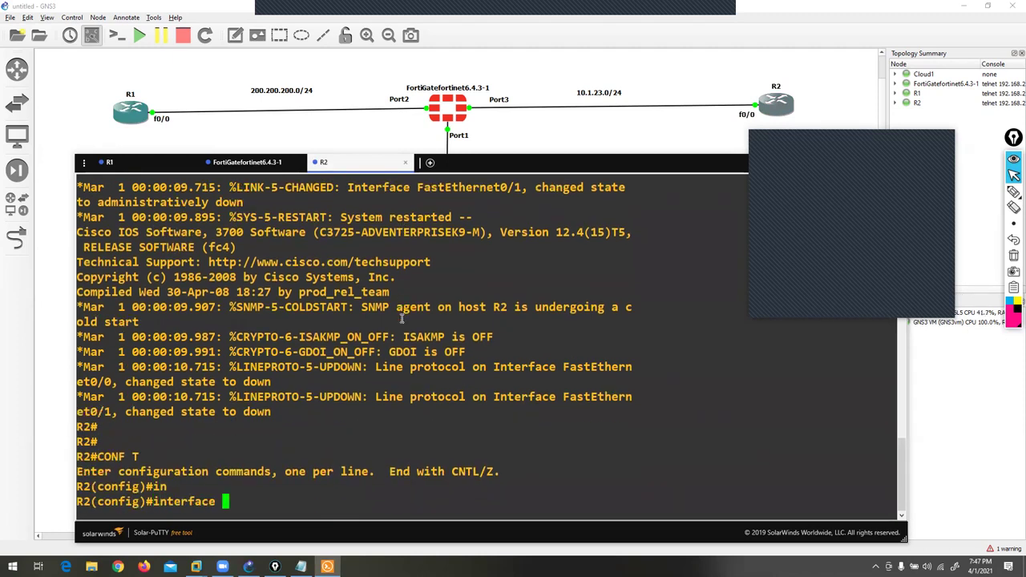
{"action": "type", "text": "fas"}
{"action": "key", "text": "Tab"}
{"action": "type", "text": "0/0"}
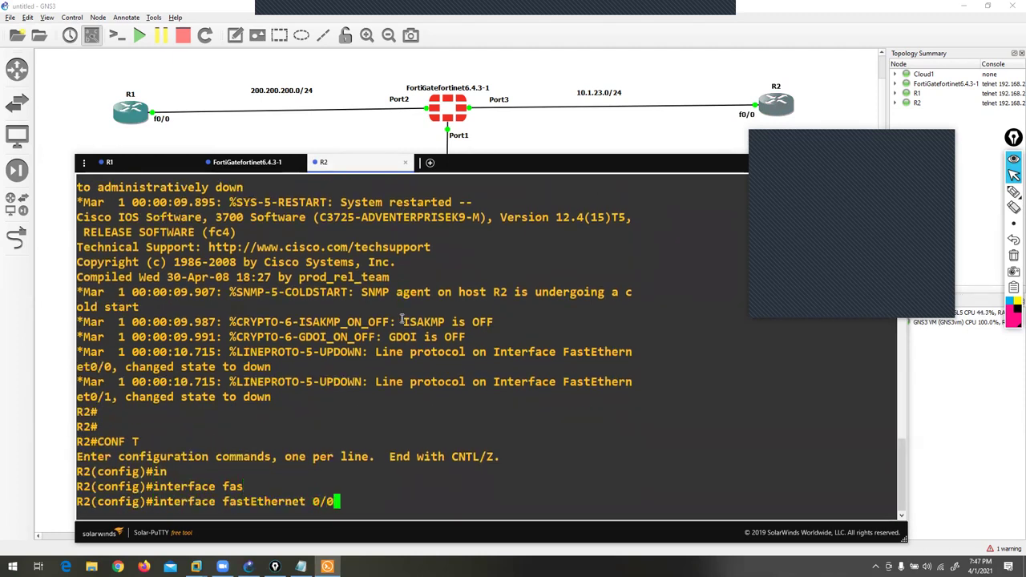
{"action": "key", "text": "Return"}
{"action": "type", "text": "ip add"}
{"action": "key", "text": "Tab"}
{"action": "type", "text": "10"}
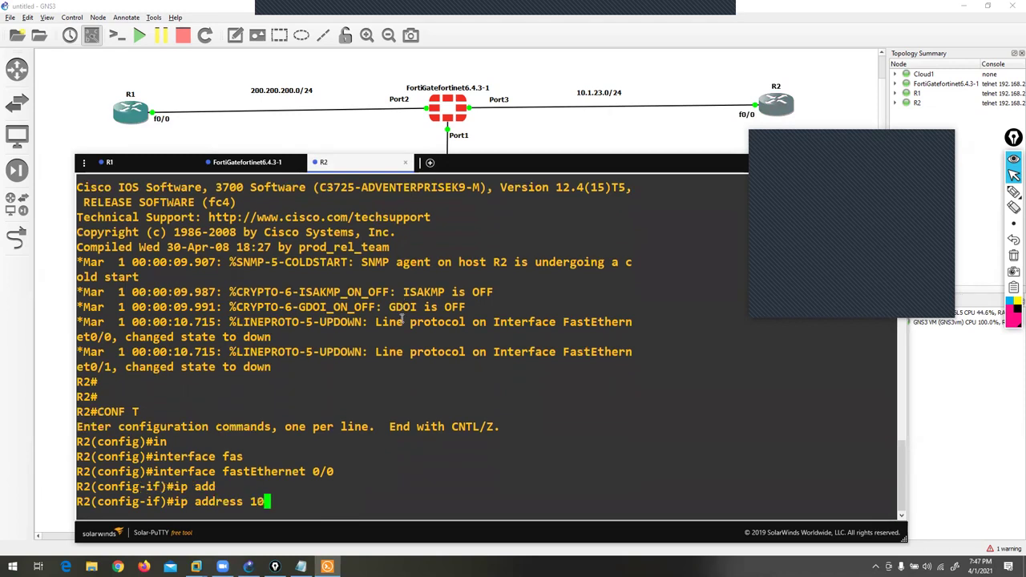
{"action": "type", "text": ".1.23.2"}
{"action": "type", "text": "0 255.255.255."}
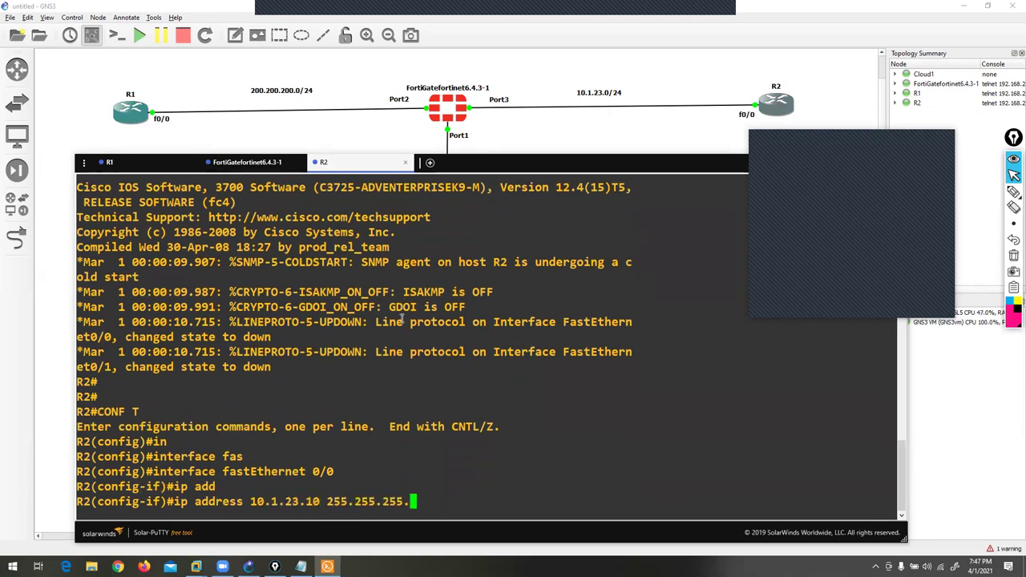
{"action": "type", "text": "0"}
{"action": "key", "text": "Return"}
{"action": "type", "text": "no sh"}
{"action": "key", "text": "Return"}
{"action": "type", "text": "ex"}
{"action": "key", "text": "Return"}
- Create Loopback0 on R2 with 2.2.2.2 255.255.255.255 and return to the R2# prompt
{"action": "key", "text": "Return"}
{"action": "key", "text": "Return"}
{"action": "type", "text": "I"}
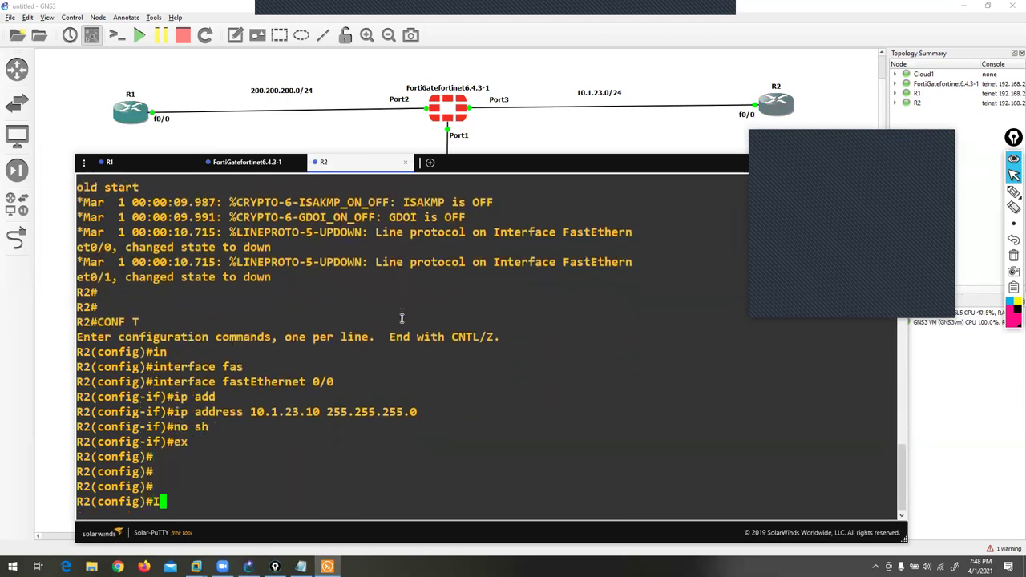
{"action": "type", "text": "Nterface L"}
{"action": "key", "text": "Tab"}
{"action": "type", "text": "L0"}
{"action": "key", "text": "Return"}
{"action": "type", "text": "IP ADD"}
{"action": "key", "text": "Tab"}
{"action": "type", "text": "2.2.2.2 255.255.255.255"}
- Check R2's interfaces with show ip int brief, then bring up the FortiGate console
{"action": "key", "text": "Return"}
{"action": "key", "text": "ctrl+z"}
{"action": "type", "text": "SH"}
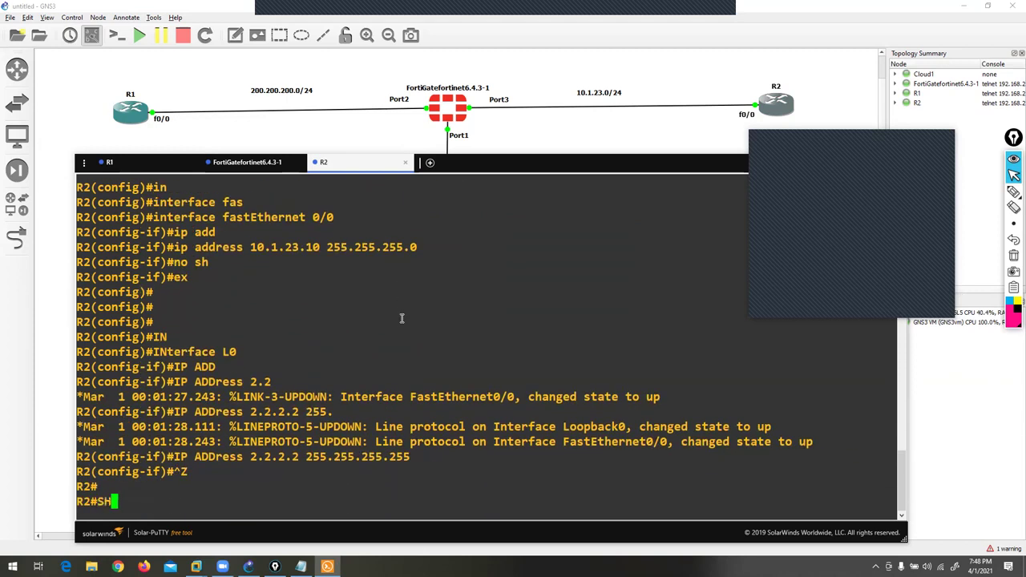
{"action": "key", "text": "Tab"}
{"action": "type", "text": "IP ITN B"}
{"action": "key", "text": "Return"}
{"action": "type", "text": "SH"}
{"action": "key", "text": "Tab"}
{"action": "type", "text": "IP INT B"}
{"action": "key", "text": "Return"}
{"action": "key", "text": "Return"}
{"action": "key", "text": "Return"}
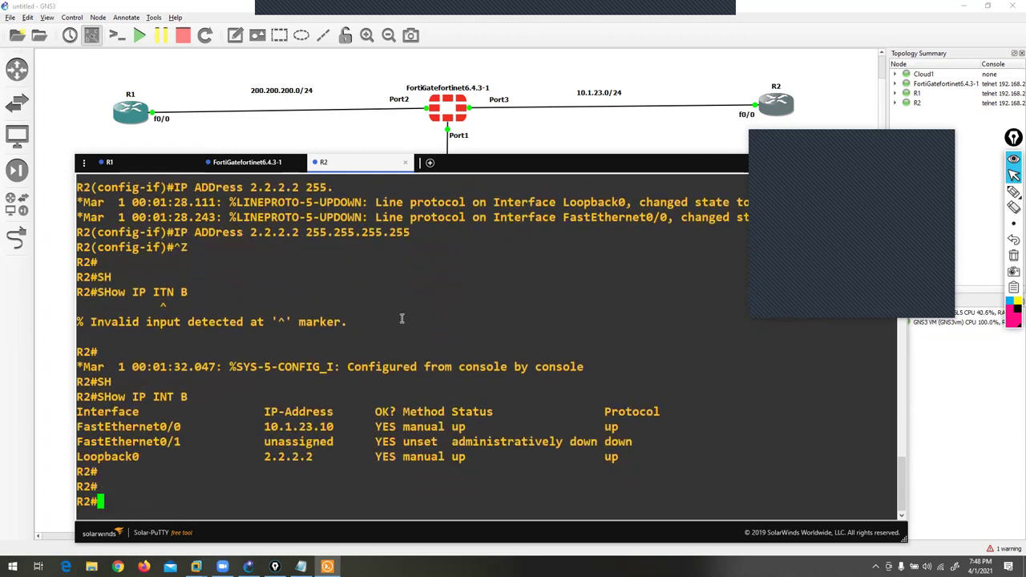
{"action": "left_click", "coordinate": [245, 163]}
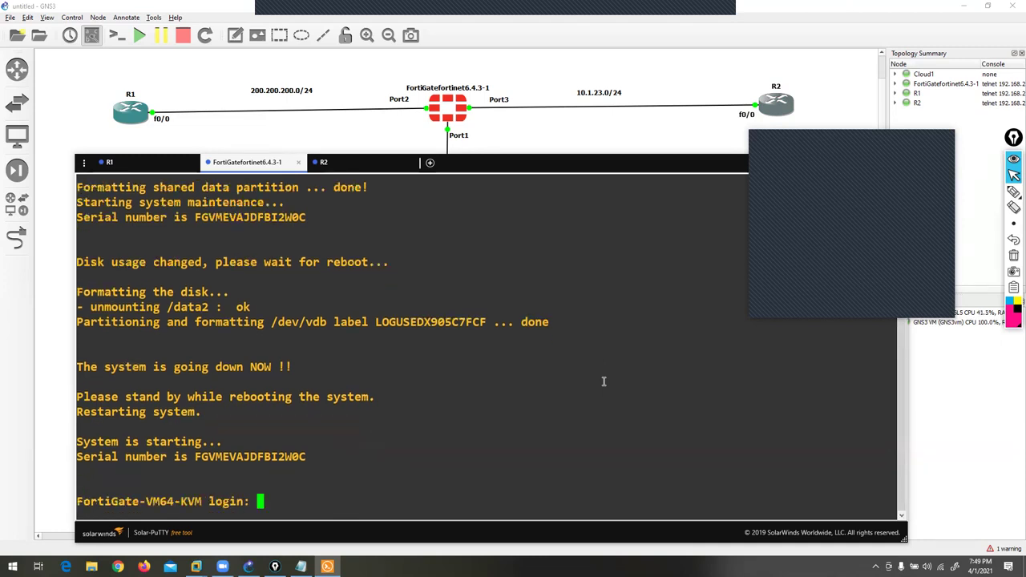
- Log in to the FortiGate as admin with an empty password and set a new admin password
{"action": "type", "text": "admin"}
{"action": "key", "text": "Return"}
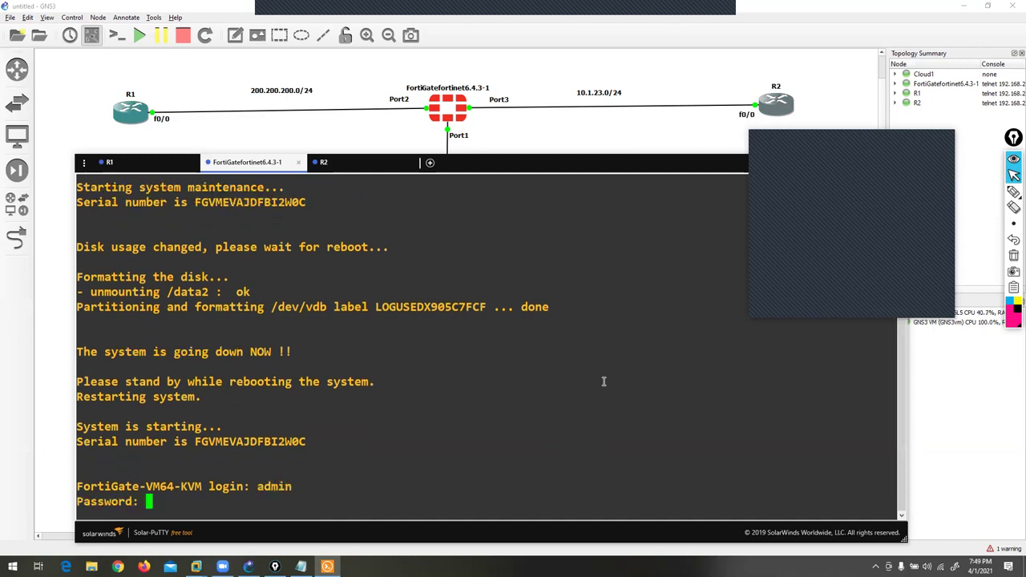
{"action": "key", "text": "Return"}
{"action": "type", "text": "adm"}
{"action": "key", "text": "Return"}
{"action": "type", "text": "adm"}
{"action": "key", "text": "Return"}
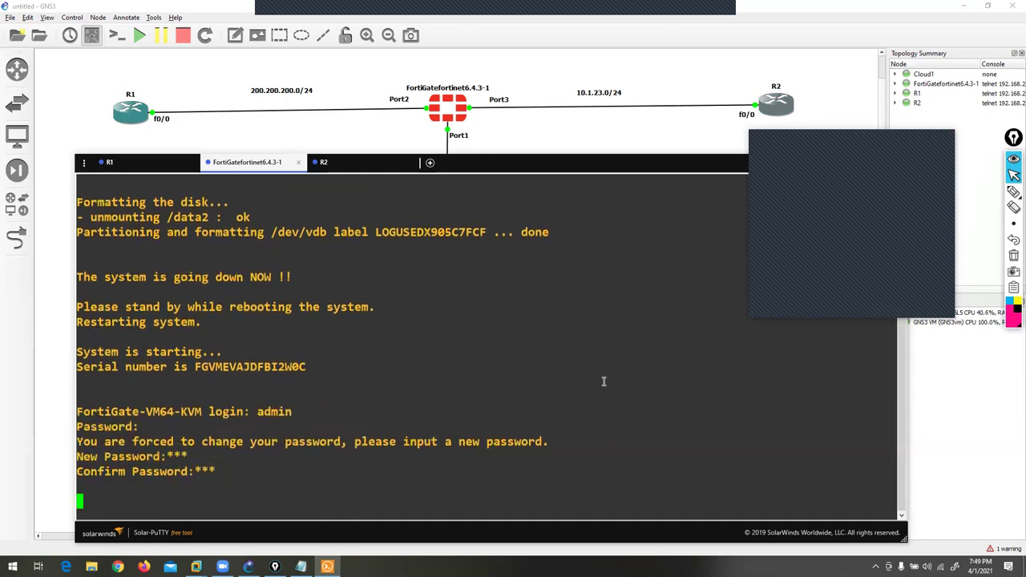
- Under config system interface, edit port1 and set its mode to static
{"action": "type", "text": "config system interface"}
{"action": "key", "text": "Return"}
{"action": "type", "text": "edit port1"}
{"action": "key", "text": "Return"}
{"action": "type", "text": "set mde"}
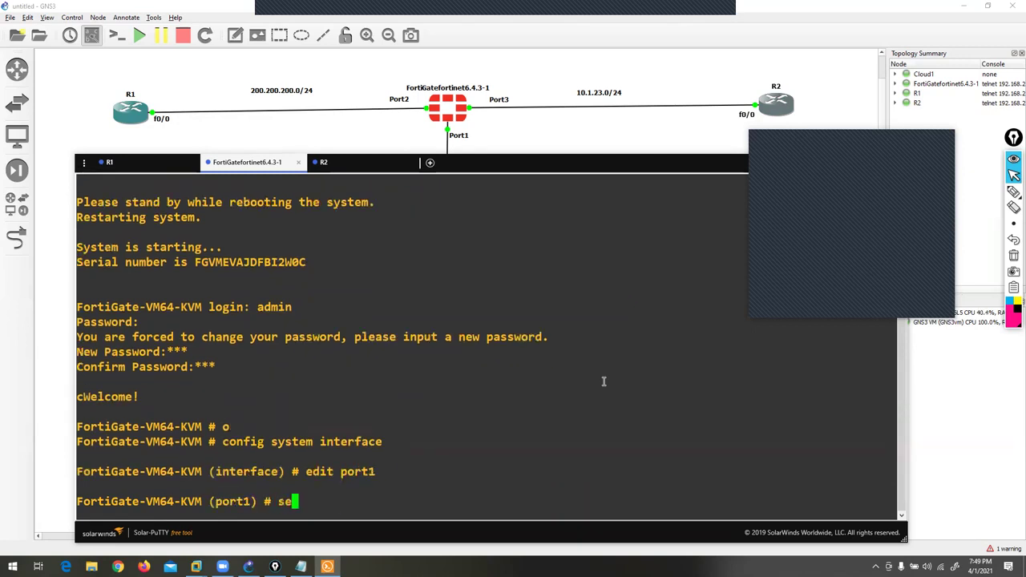
{"action": "key", "text": "BackSpace"}
{"action": "key", "text": "BackSpace"}
{"action": "type", "text": "ode"}
{"action": "key", "text": "BackSpace"}
{"action": "key", "text": "BackSpace"}
{"action": "type", "text": "de static"}
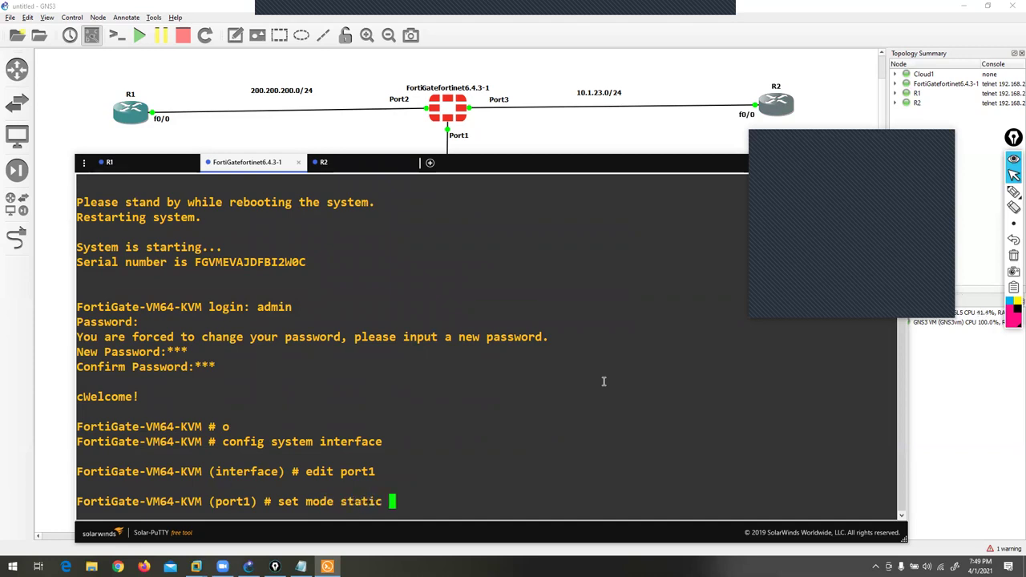
{"action": "key", "text": "Return"}
- Give port1 192.168.255.186/24 with http, https, ping and ssh access, and end
{"action": "type", "text": "set ip 192.16"}
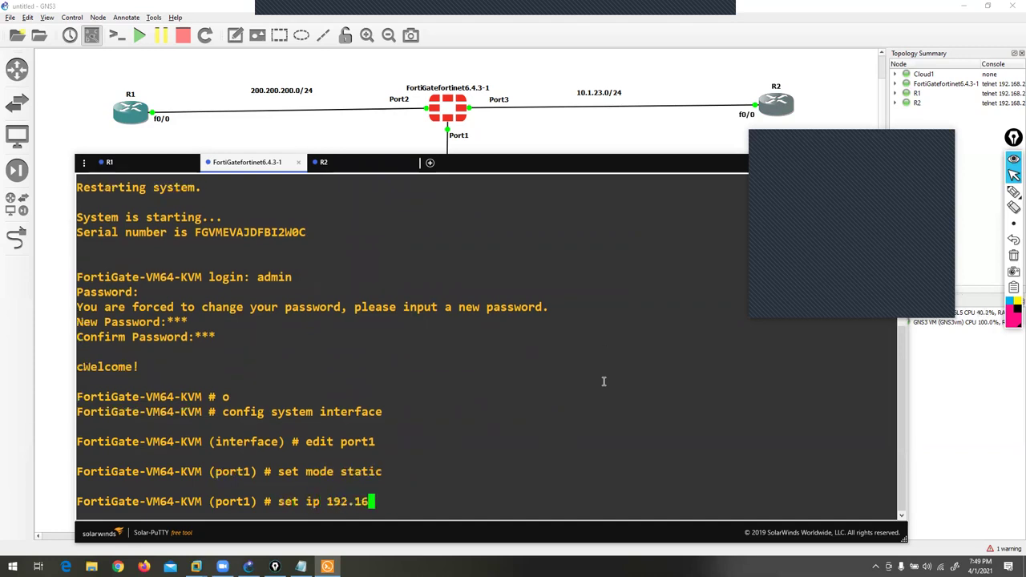
{"action": "type", "text": "8.255.186/24"}
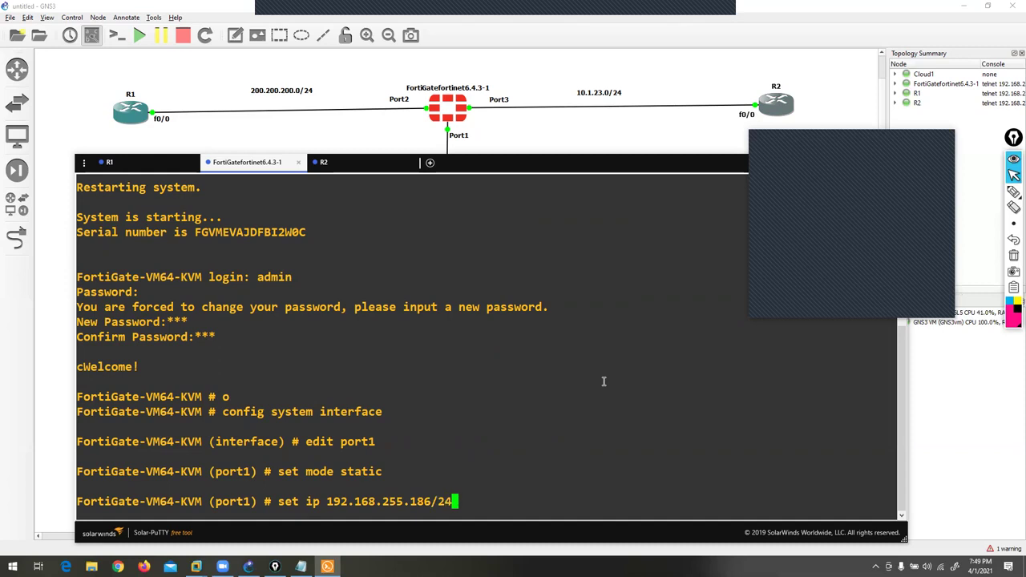
{"action": "key", "text": "Return"}
{"action": "type", "text": "set al"}
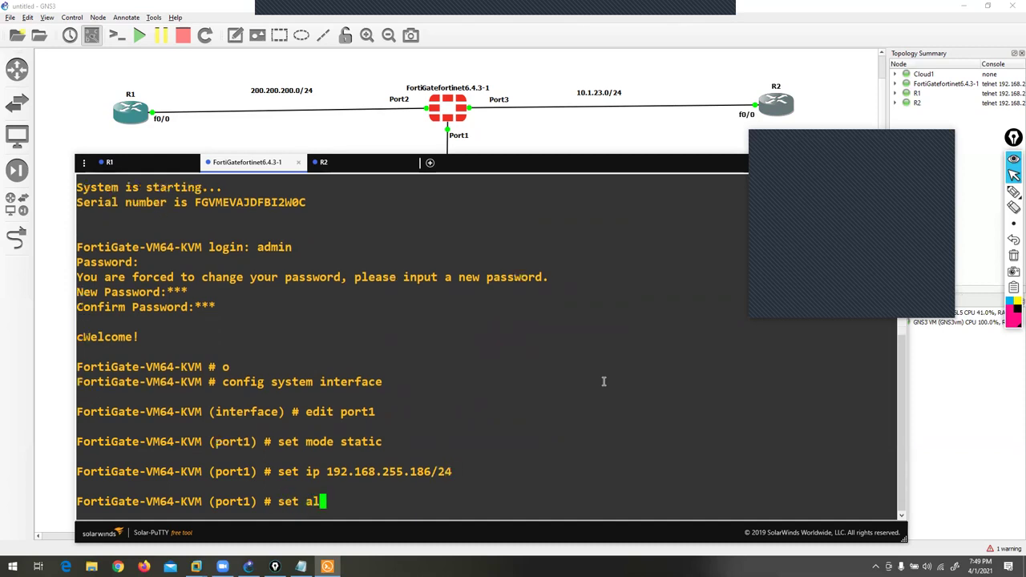
{"action": "type", "text": "lowaccess http https "}
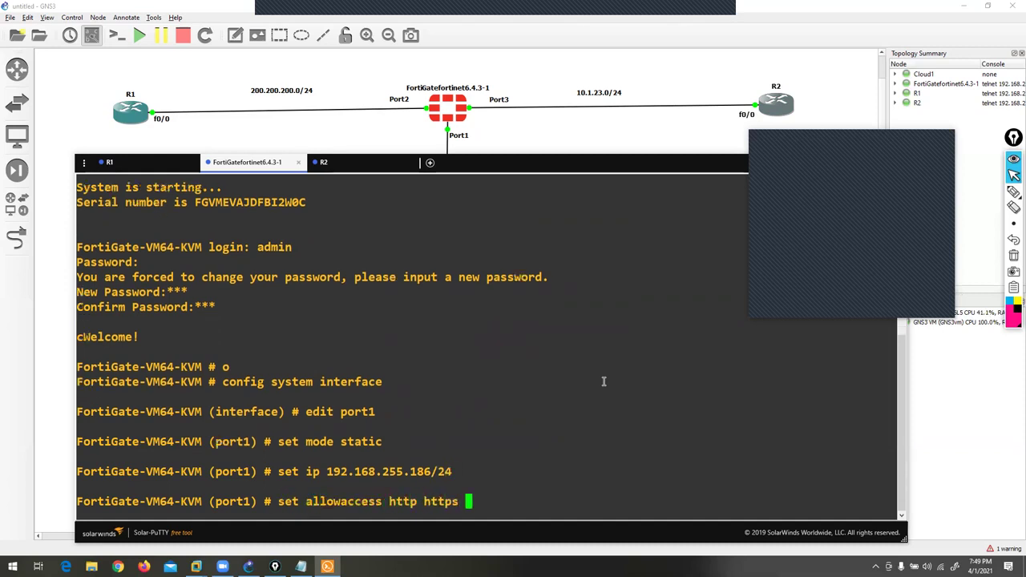
{"action": "type", "text": "ping ssh"}
{"action": "key", "text": "Return"}
{"action": "type", "text": "end"}
{"action": "key", "text": "Return"}
{"action": "key", "text": "Return"}
{"action": "key", "text": "Return"}
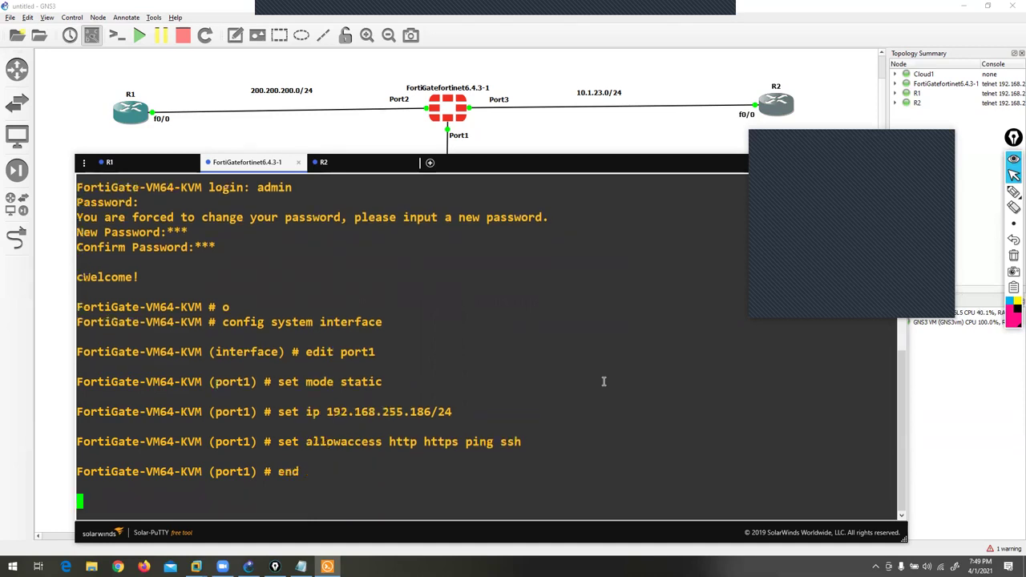
{"action": "left_click", "coordinate": [143, 567]}
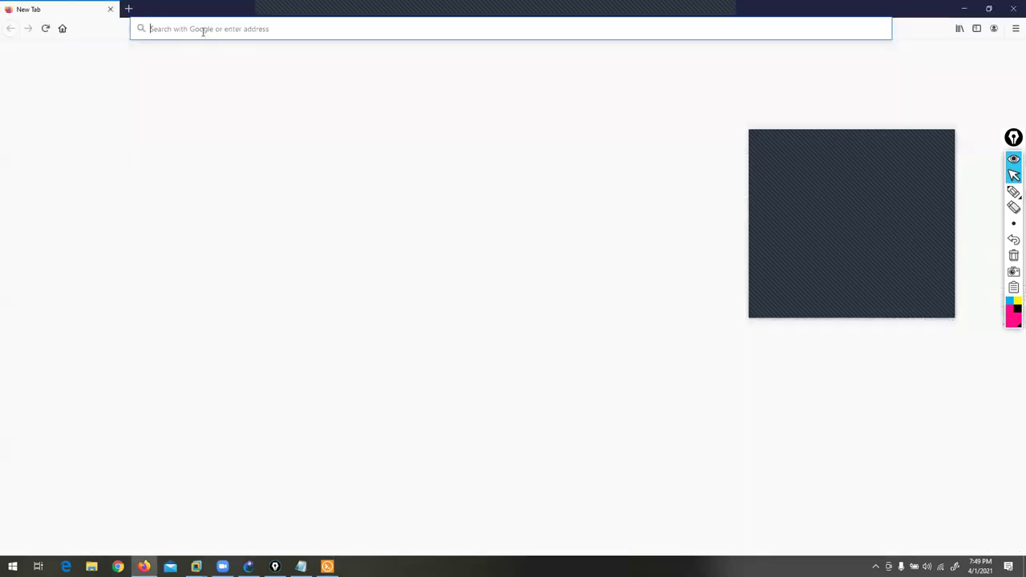
- Try the FortiGate address 192.168.255.186, then return to Firefox in a new tab
{"action": "type", "text": "192.168.255.186/"}
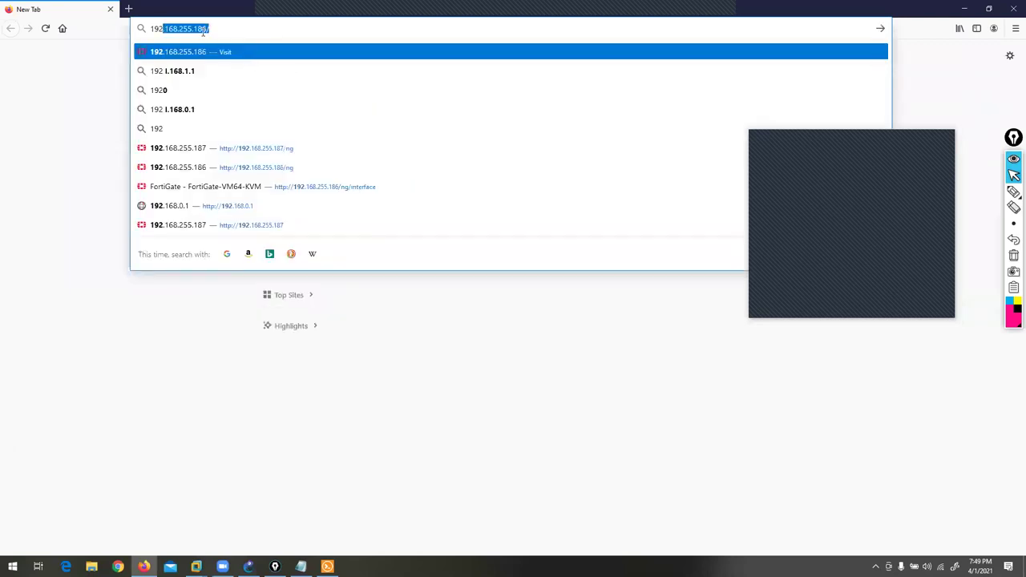
{"action": "key", "text": "Return"}
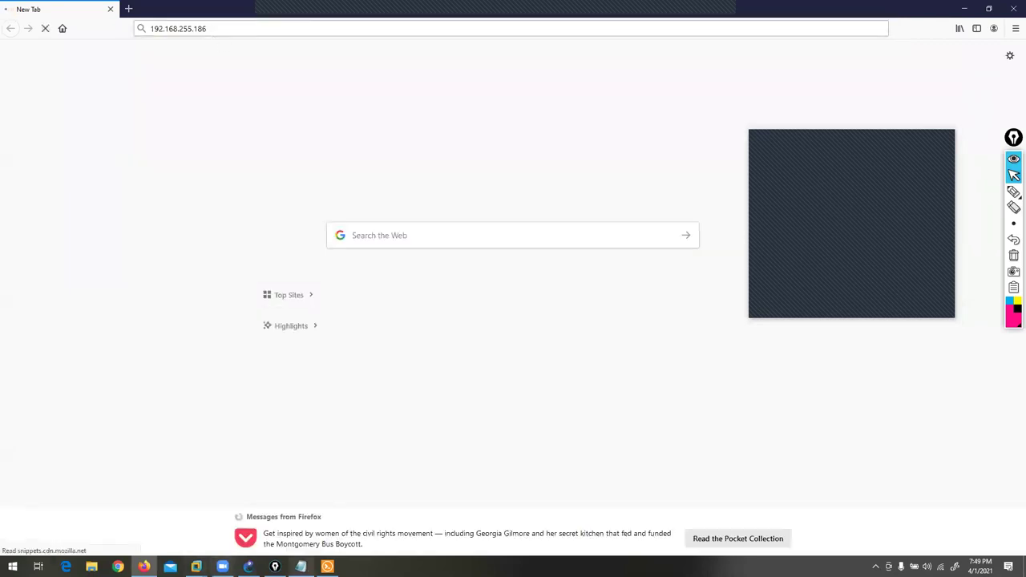
{"action": "left_click", "coordinate": [327, 567]}
{"action": "left_click", "coordinate": [224, 6]}
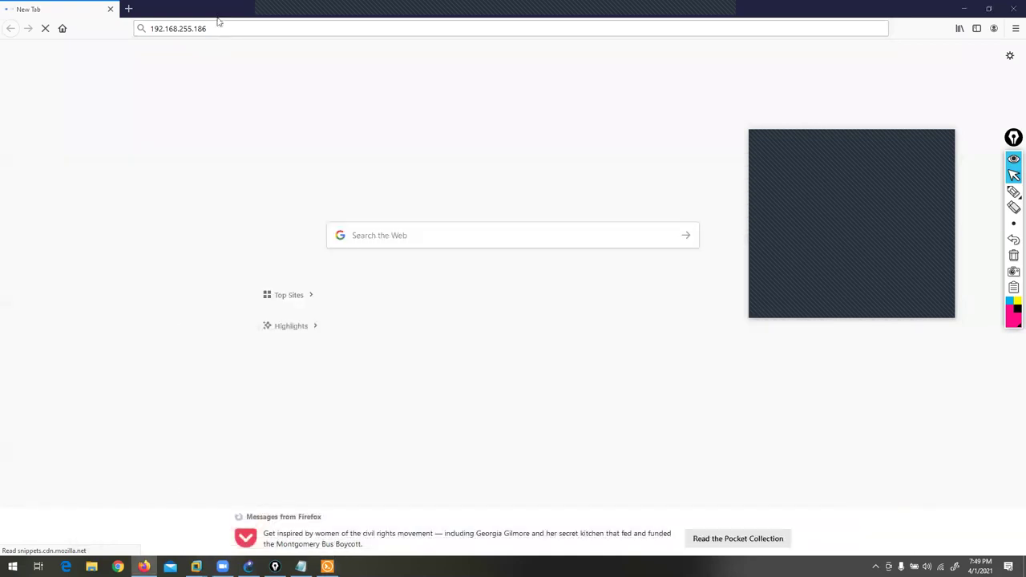
{"action": "left_click", "coordinate": [129, 10]}
{"action": "left_click", "coordinate": [183, 28]}
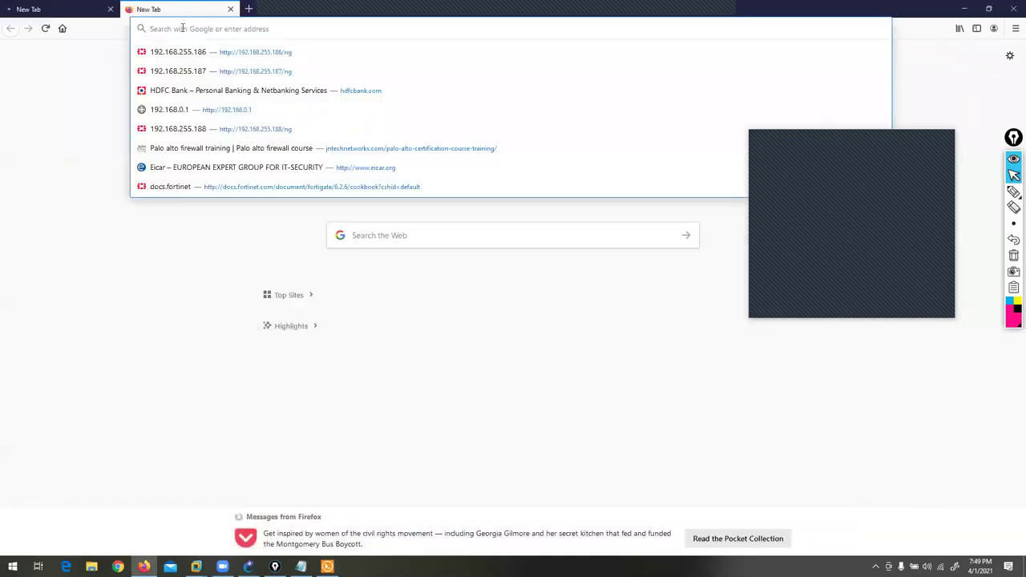
{"action": "type", "text": "http"}
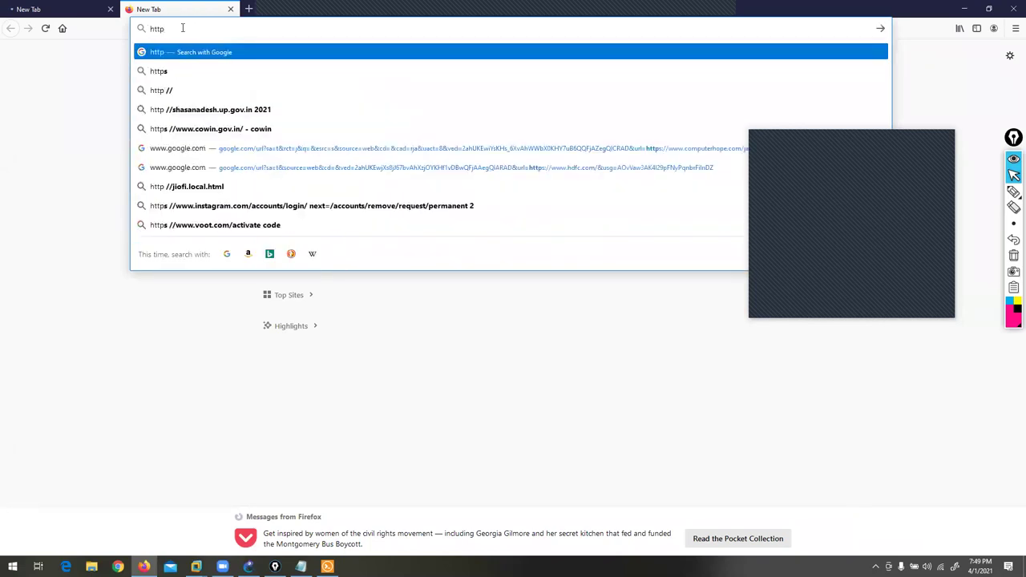
{"action": "type", "text": "://19"}
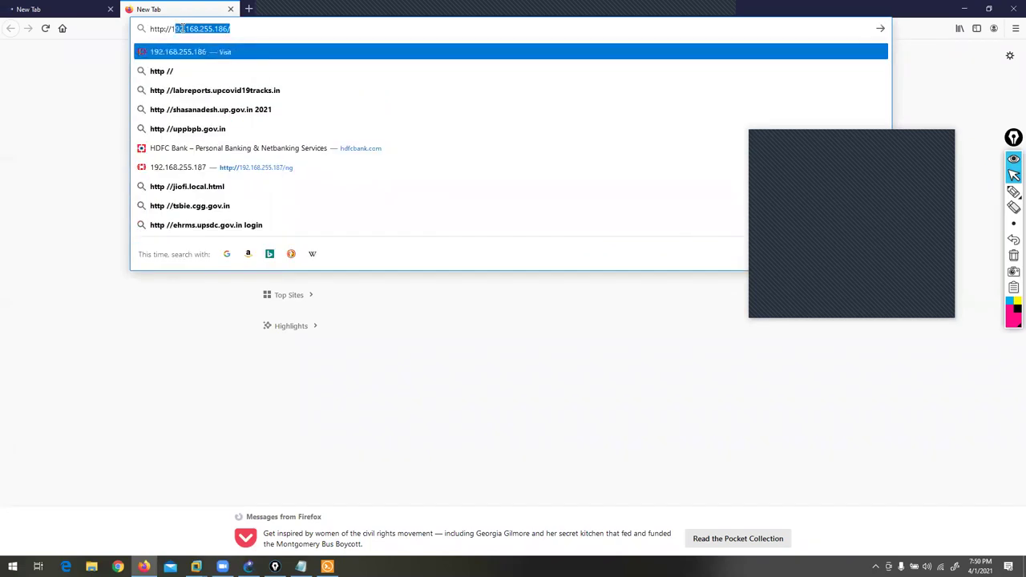
{"action": "key", "text": "BackSpace"}
{"action": "key", "text": "BackSpace"}
{"action": "type", "text": "2"}
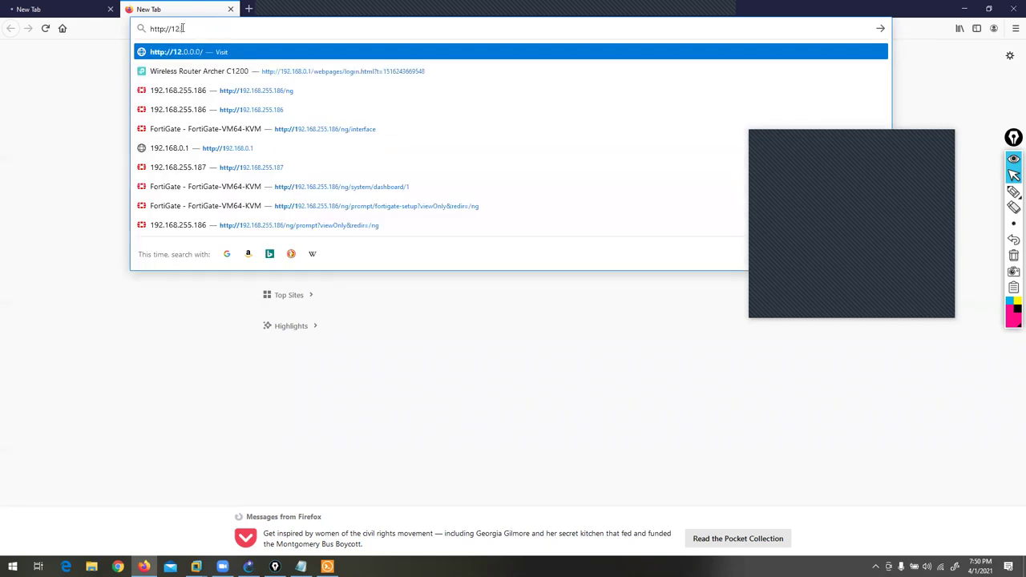
{"action": "key", "text": "BackSpace"}
{"action": "type", "text": "92.168.255"}
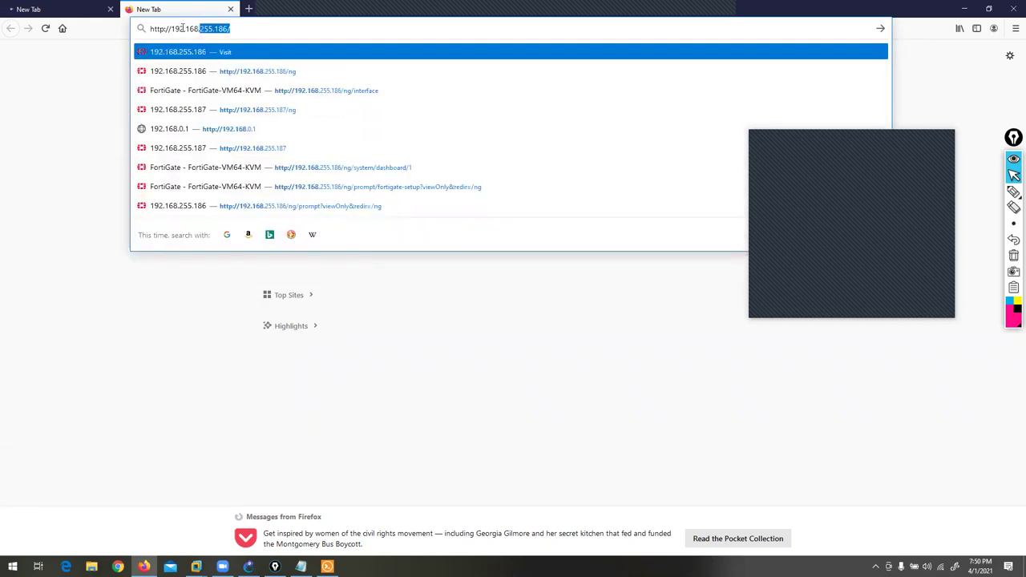
{"action": "type", "text": "."}
{"action": "key", "text": "Return"}
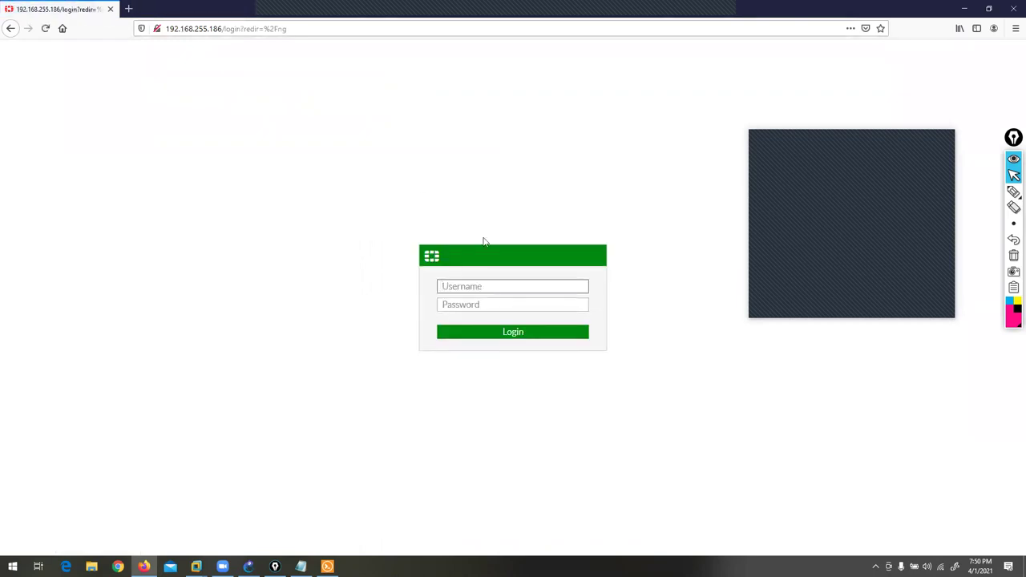
- Log in as admin with the account password, decline saving it, and postpone setup
{"action": "type", "text": "admin"}
{"action": "key", "text": "Tab"}
{"action": "type", "text": "123"}
{"action": "key", "text": "Return"}
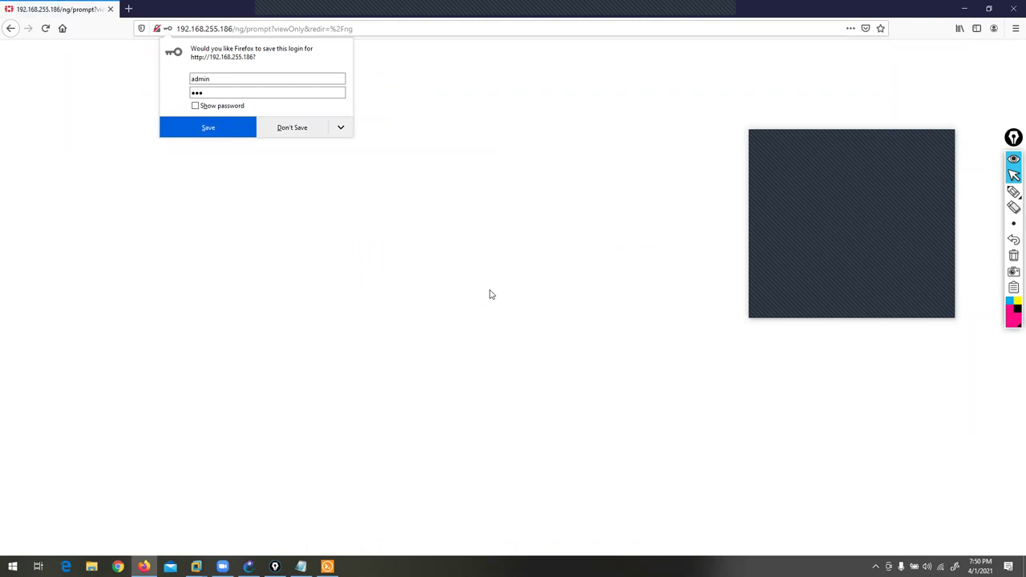
{"action": "left_click", "coordinate": [292, 127]}
{"action": "left_click", "coordinate": [549, 350]}
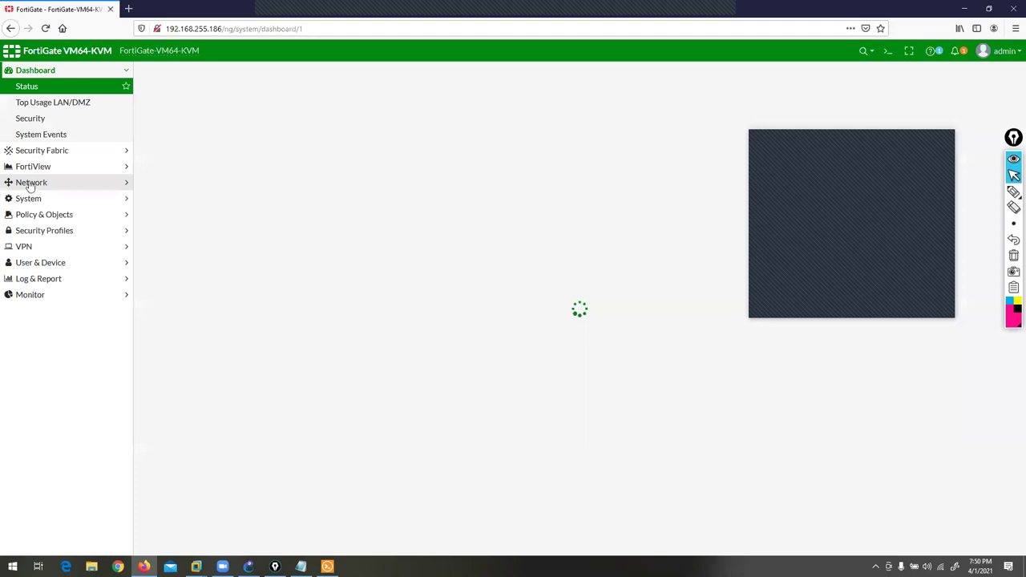
- Set port2 as alias LAN with 200.200.200.1/24 and PING allowed
{"action": "left_click", "coordinate": [30, 183]}
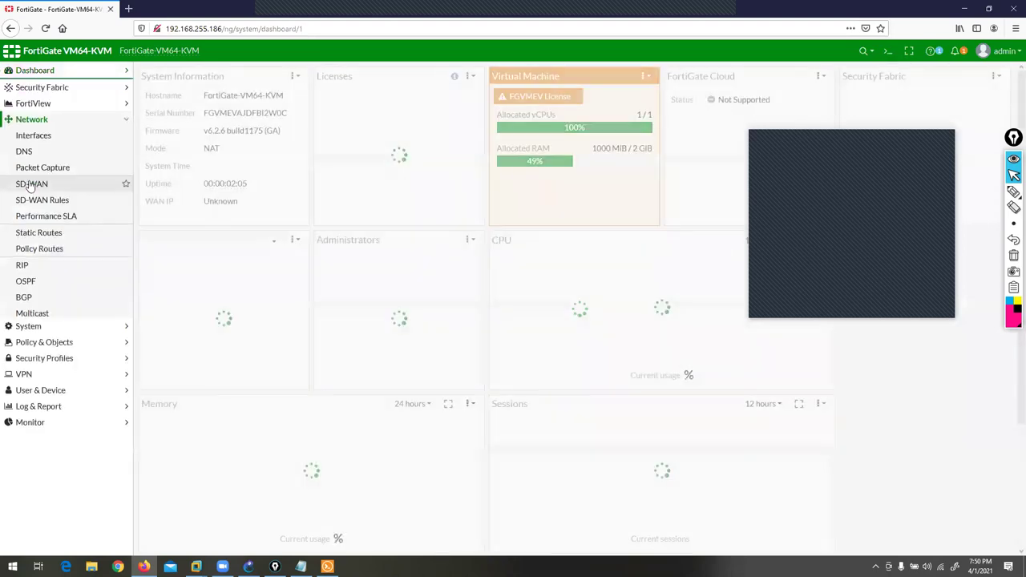
{"action": "left_click", "coordinate": [37, 135]}
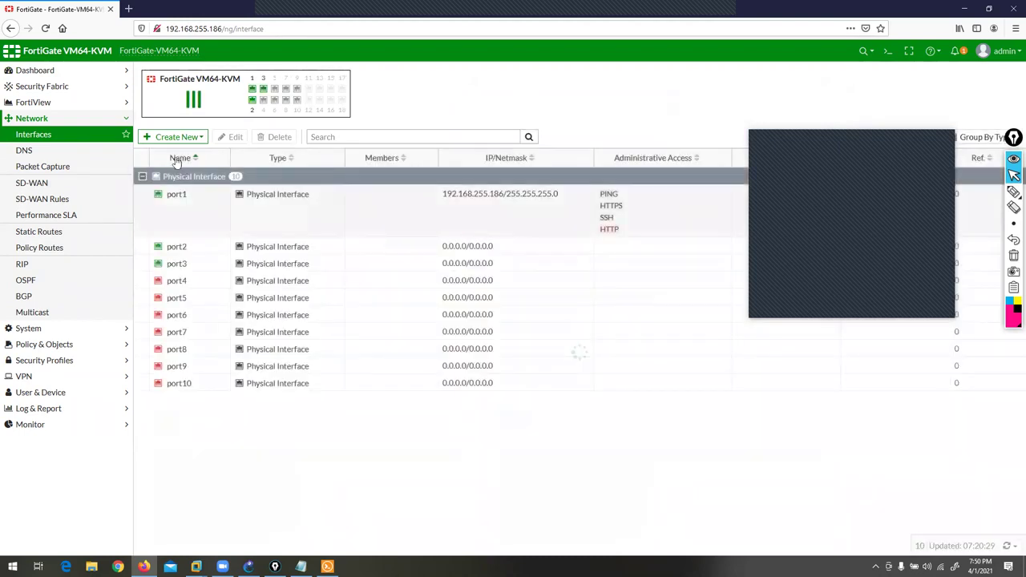
{"action": "left_click", "coordinate": [174, 252]}
{"action": "left_click", "coordinate": [231, 137]}
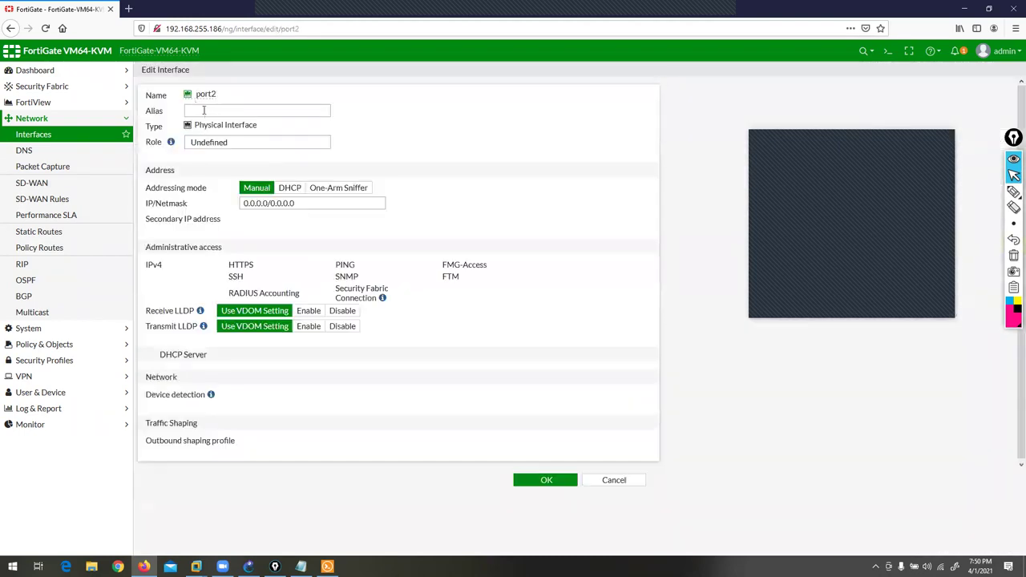
{"action": "type", "text": "LAN"}
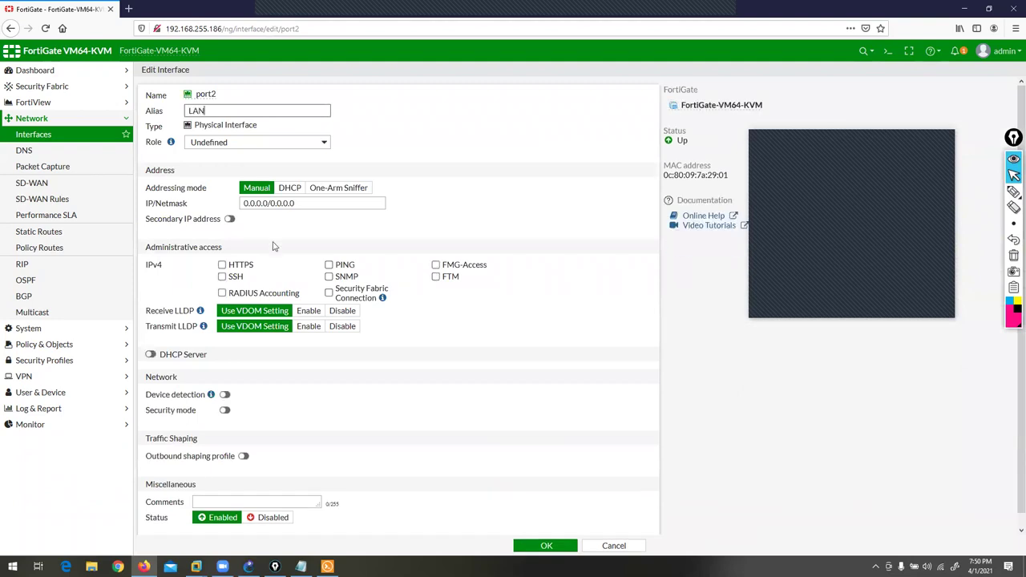
{"action": "triple_click", "coordinate": [305, 205]}
{"action": "type", "text": "200"}
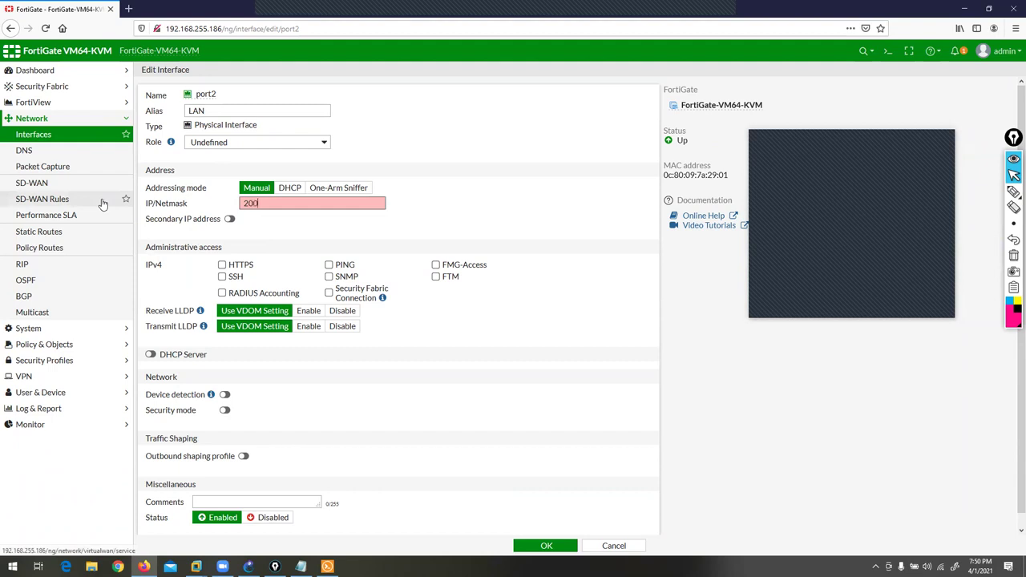
{"action": "type", "text": ".200.200.1/24"}
{"action": "left_click", "coordinate": [328, 265]}
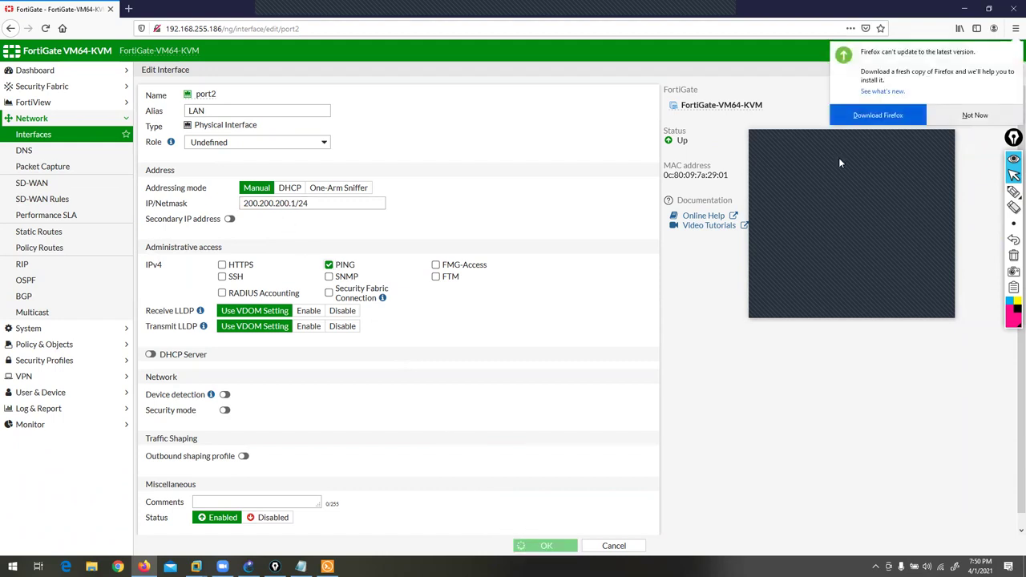
{"action": "left_click", "coordinate": [521, 547]}
- Set port3 as alias WAN with 10.1.23.1/24 and PING allowed
{"action": "left_click", "coordinate": [180, 263]}
{"action": "left_click", "coordinate": [232, 140]}
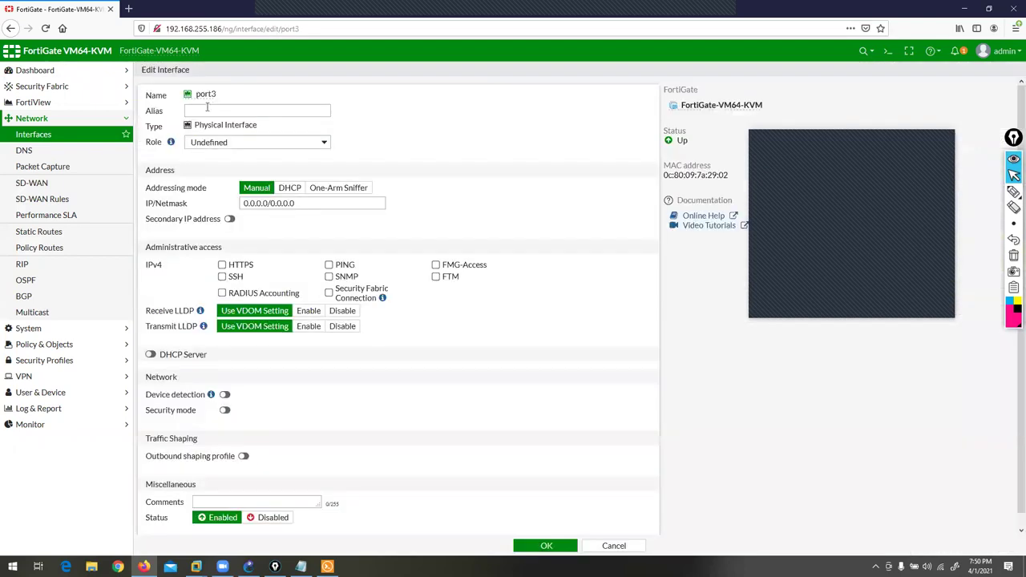
{"action": "left_click", "coordinate": [206, 110]}
{"action": "type", "text": "WAN"}
{"action": "left_click_drag", "start_coordinate": [301, 204], "coordinate": [4, 205]}
{"action": "type", "text": "10.1.23.1/24"}
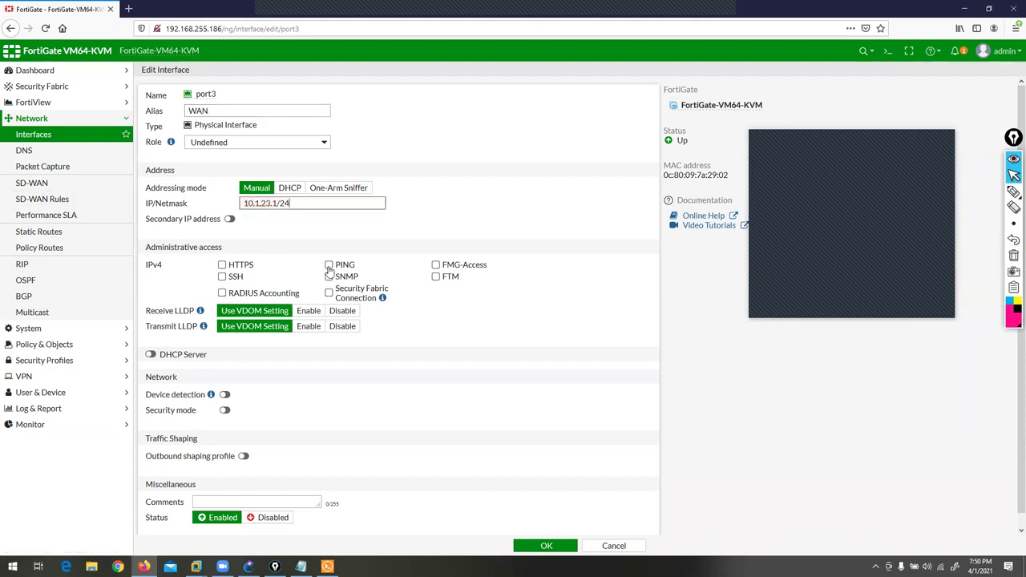
{"action": "left_click", "coordinate": [329, 264]}
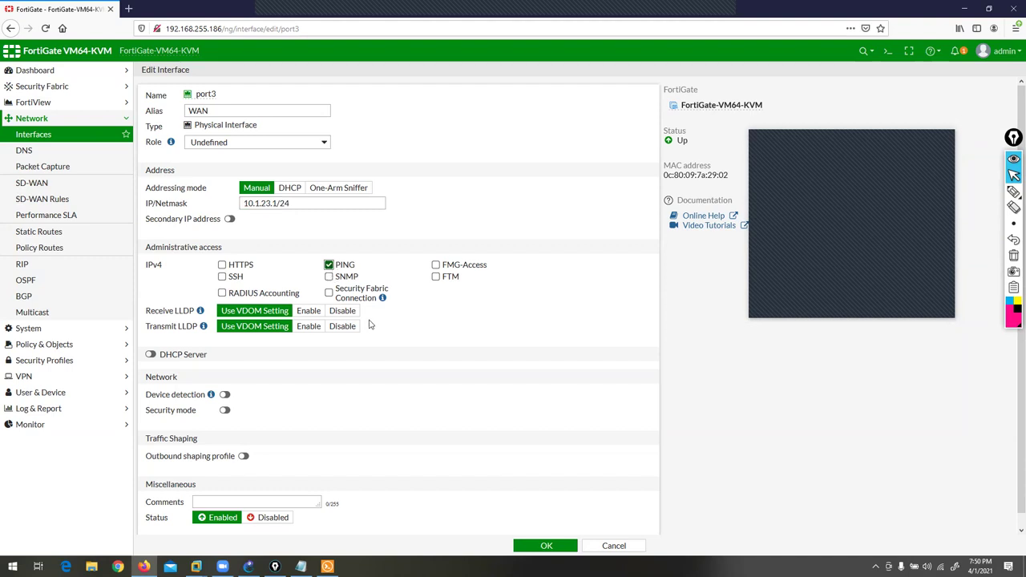
{"action": "left_click", "coordinate": [543, 547]}
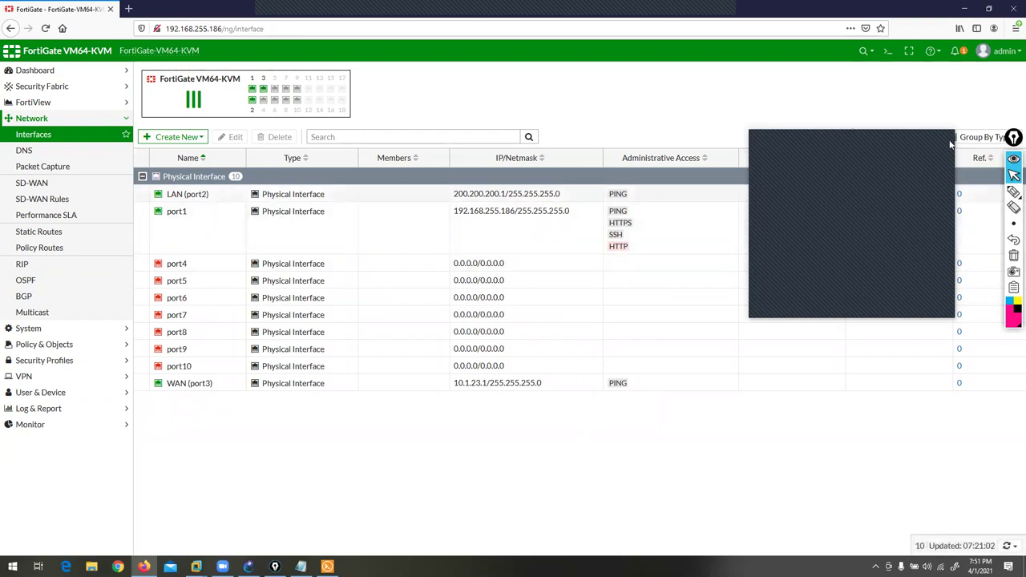
{"action": "left_click", "coordinate": [888, 51]}
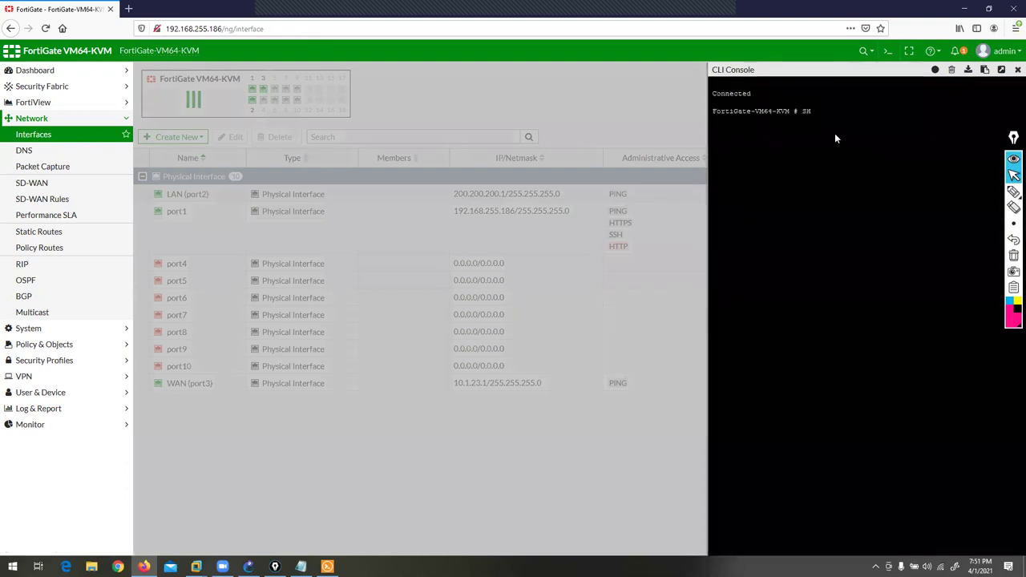
{"action": "type", "text": "show system interface"}
{"action": "key", "text": "Return"}
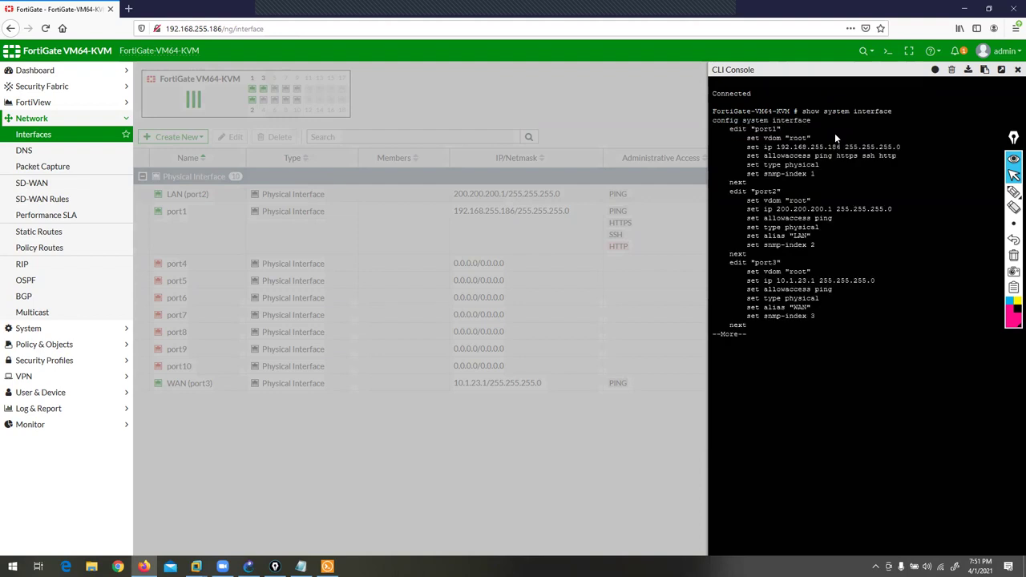
{"action": "left_click", "coordinate": [1014, 191]}
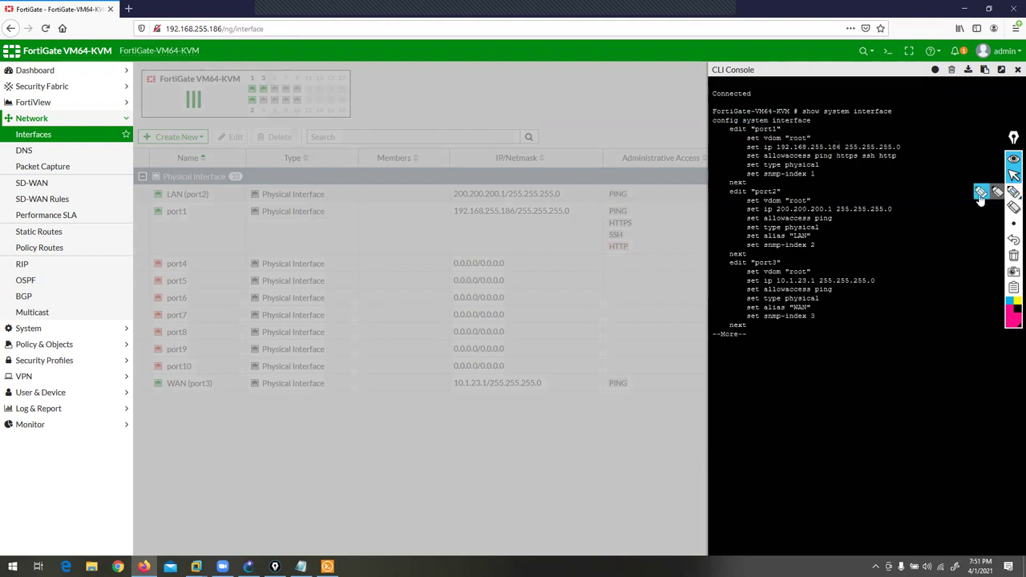
{"action": "left_click_drag", "start_coordinate": [830, 134], "coordinate": [826, 149]}
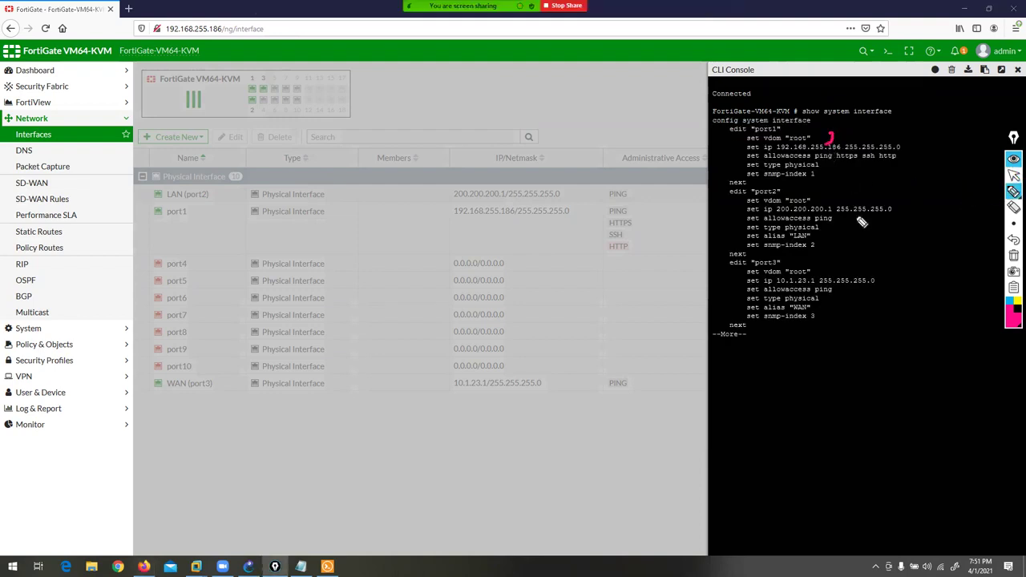
{"action": "mouse_move", "coordinate": [842, 184]}
{"action": "left_mouse_down"}
{"action": "mouse_move", "coordinate": [838, 211]}
{"action": "mouse_move", "coordinate": [844, 273]}
{"action": "mouse_move", "coordinate": [819, 278]}
{"action": "left_mouse_up"}
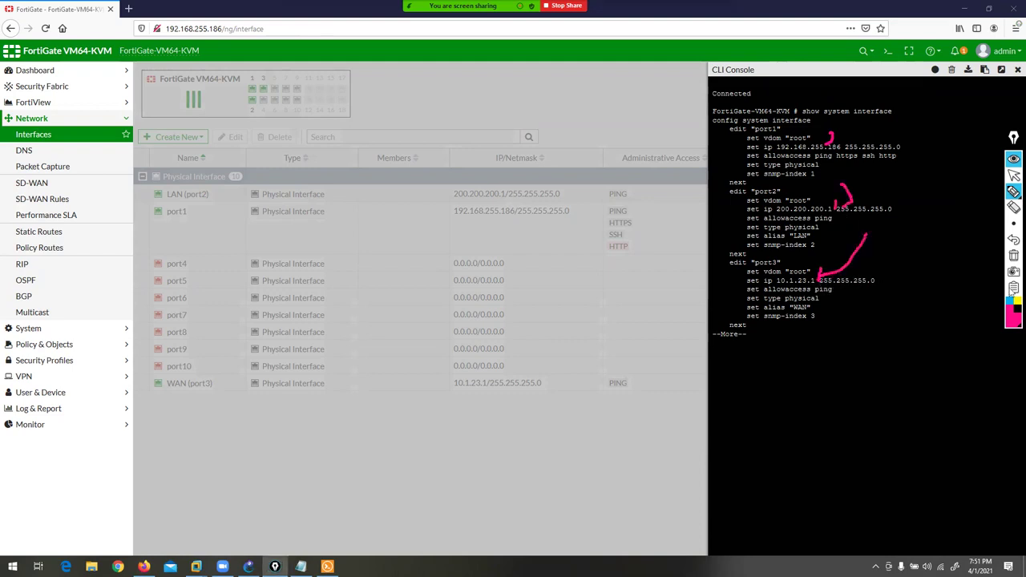
{"action": "left_click", "coordinate": [1014, 255]}
{"action": "left_click", "coordinate": [1014, 175]}
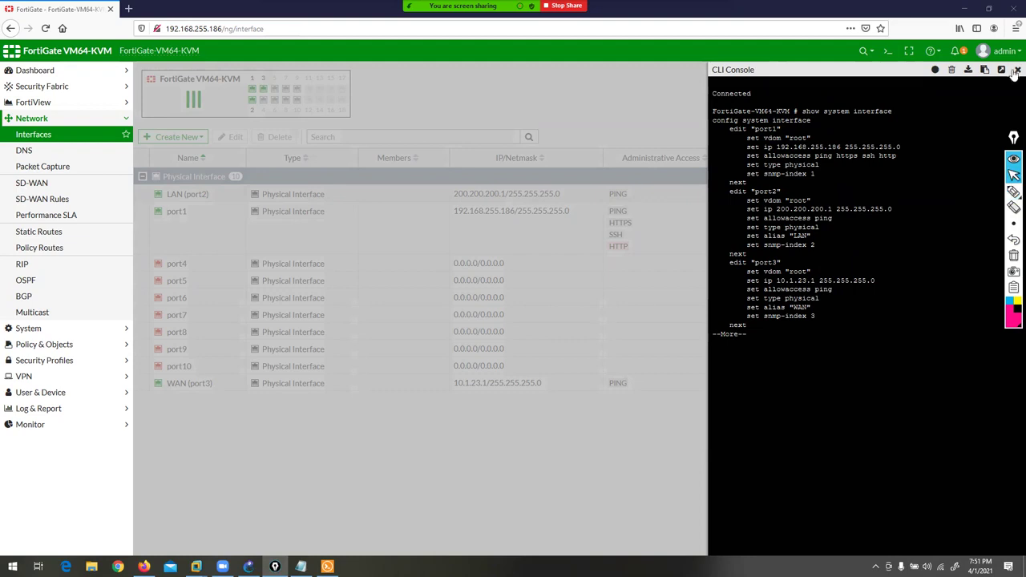
{"action": "left_click", "coordinate": [887, 51]}
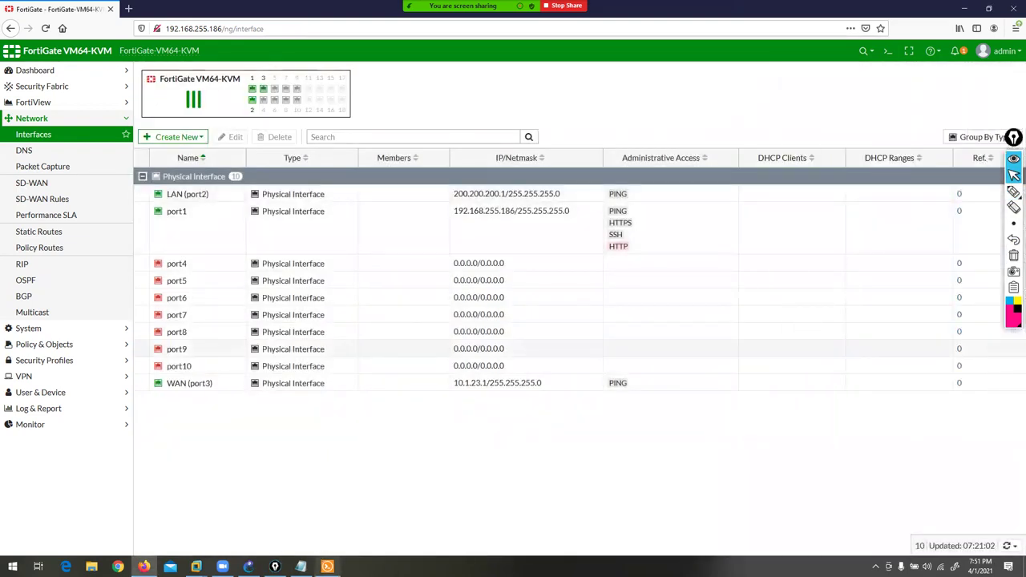
{"action": "left_click", "coordinate": [327, 567]}
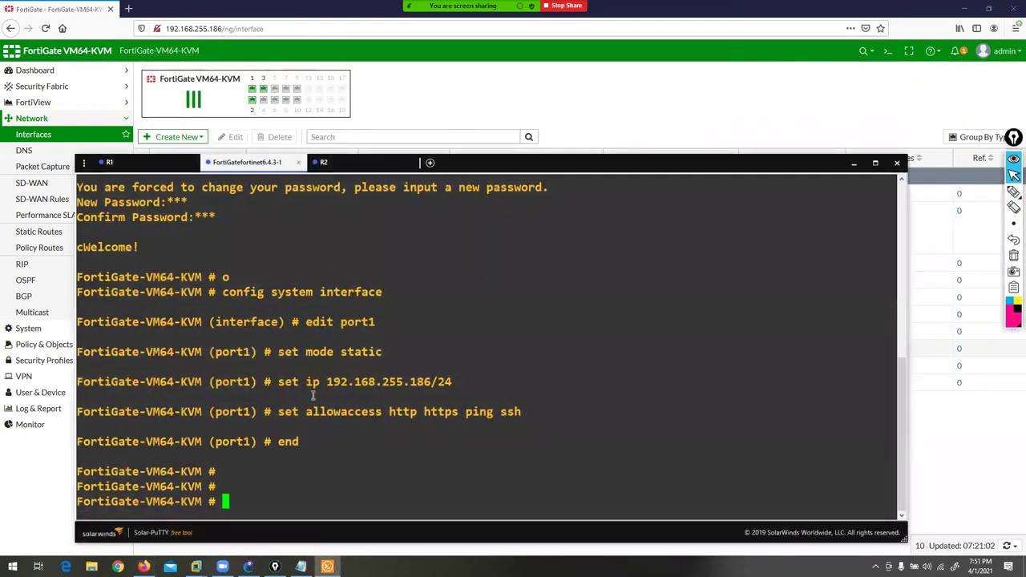
- In the GNS3 topology, add a 1.1.1.1/32 note to the left of R1
{"action": "key", "text": "Return"}
{"action": "key", "text": "Return"}
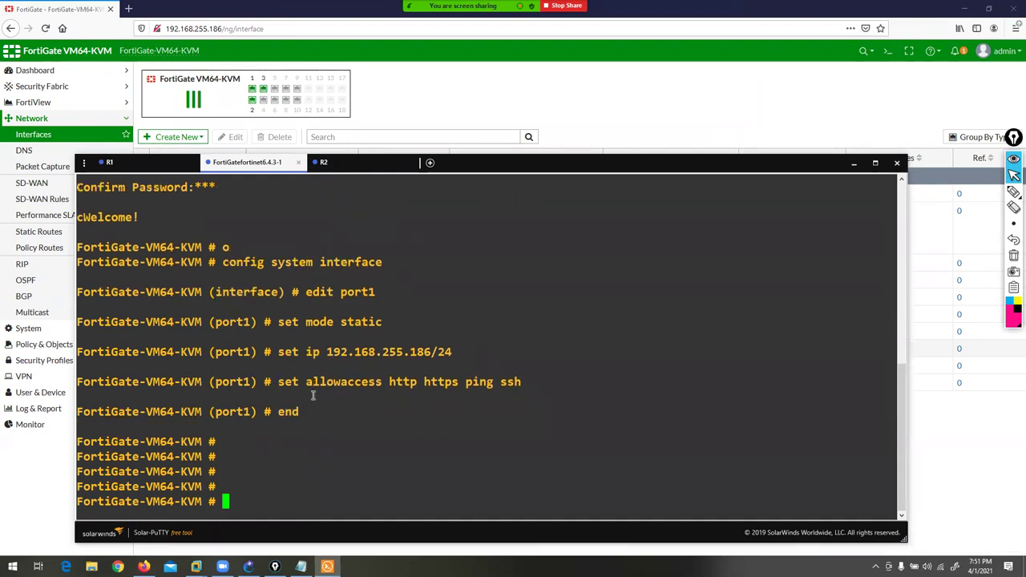
{"action": "left_click", "coordinate": [248, 566]}
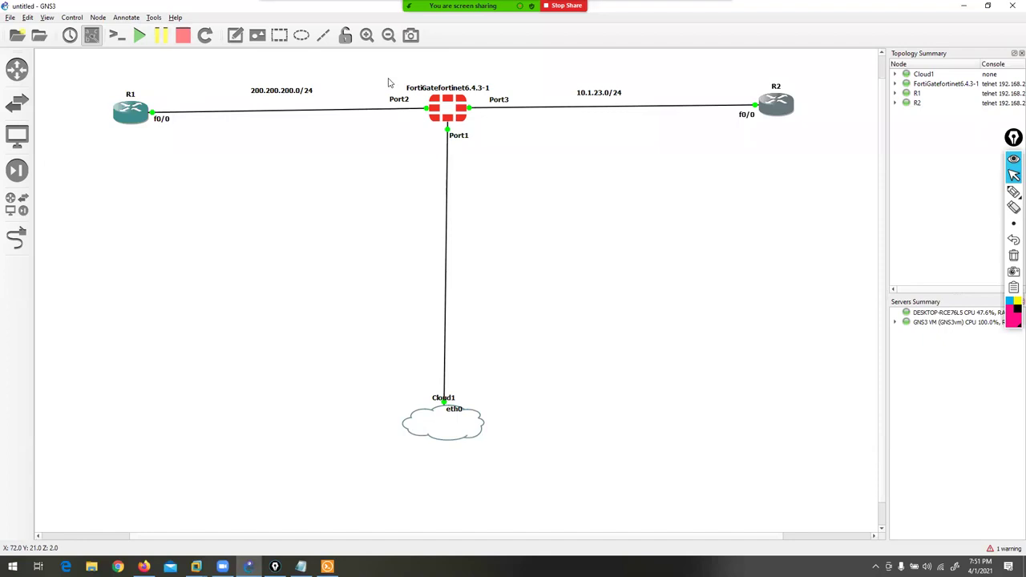
{"action": "left_click", "coordinate": [235, 36]}
{"action": "left_click", "coordinate": [65, 115]}
{"action": "type", "text": "1.1.1.1/32"}
- Add a 2.2.2.2/32 note beside R2 and return to the FortiGate terminal
{"action": "left_click", "coordinate": [241, 37]}
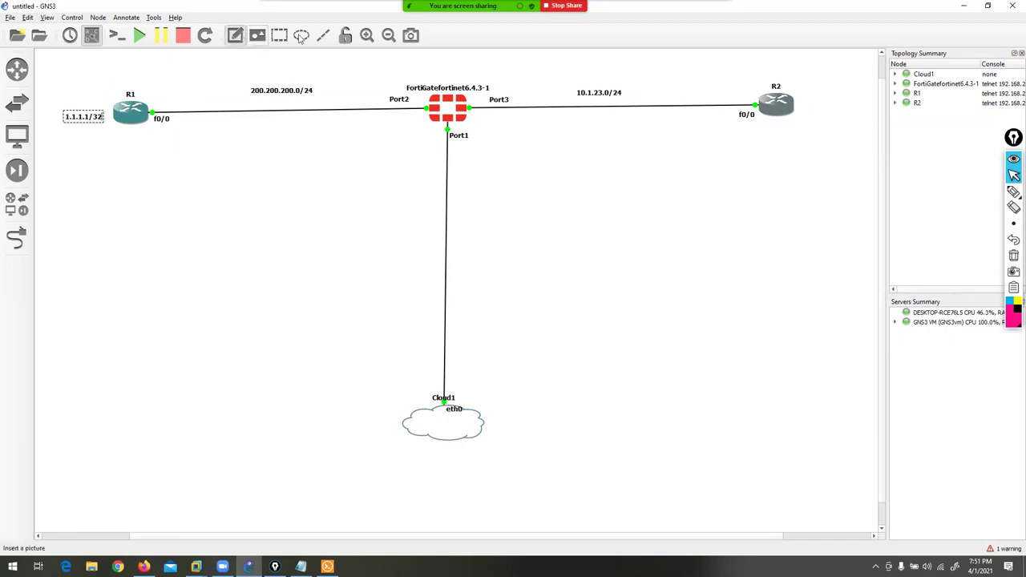
{"action": "left_click", "coordinate": [805, 95]}
{"action": "type", "text": "2.2.2.2/32"}
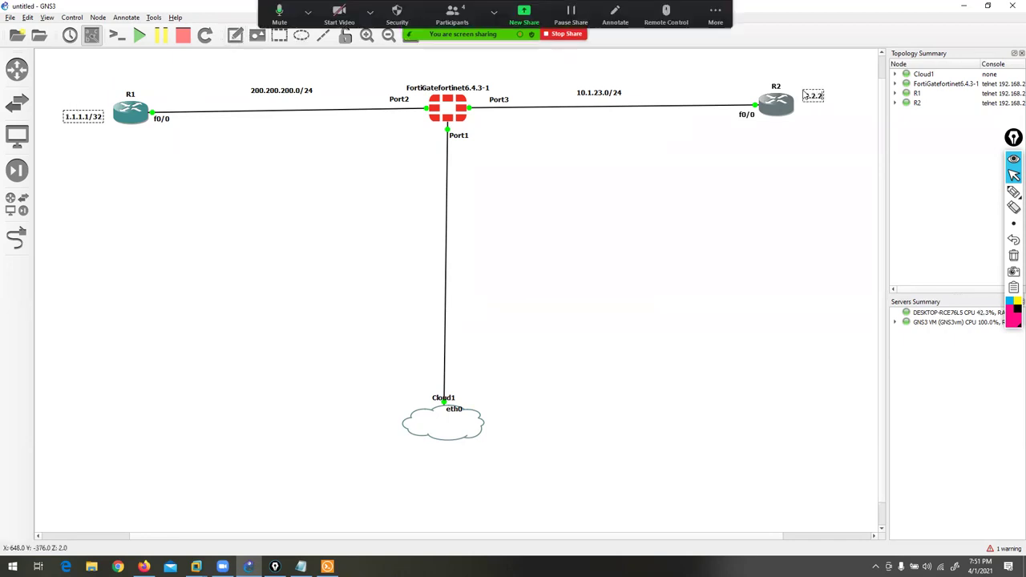
{"action": "left_click", "coordinate": [681, 245]}
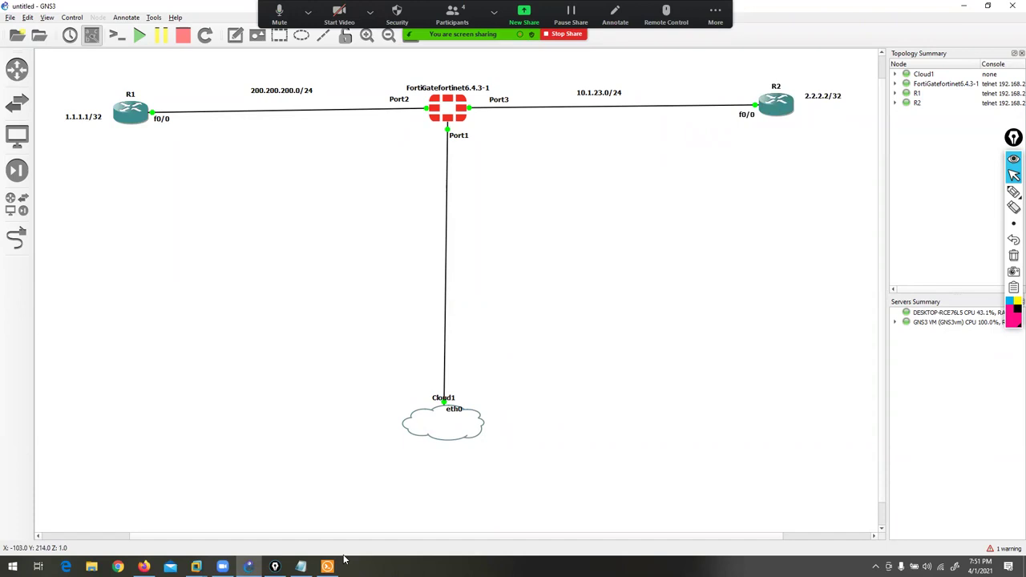
{"action": "left_click", "coordinate": [327, 567]}
{"action": "left_click", "coordinate": [326, 446]}
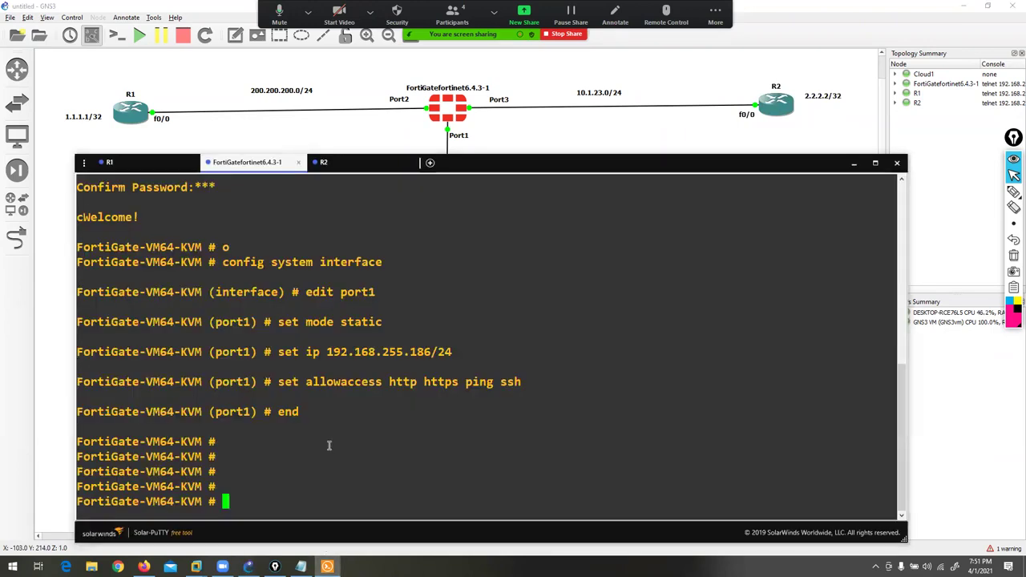
- Ping 200.200.200.10 and 10.1.23.10 from the FortiGate, stopping each with Ctrl+C
{"action": "type", "text": "execute ping 2"}
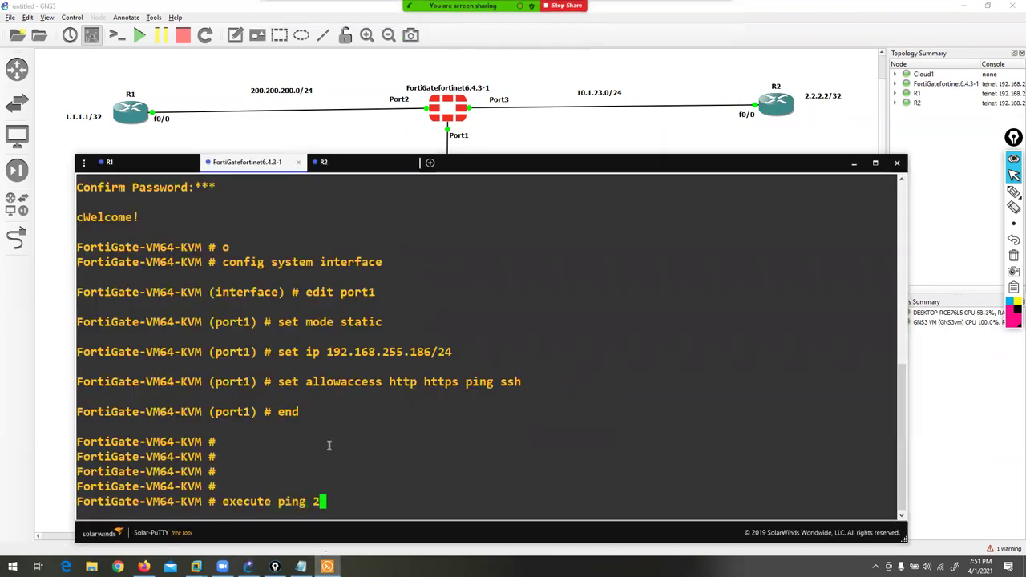
{"action": "type", "text": "00.200.200.10"}
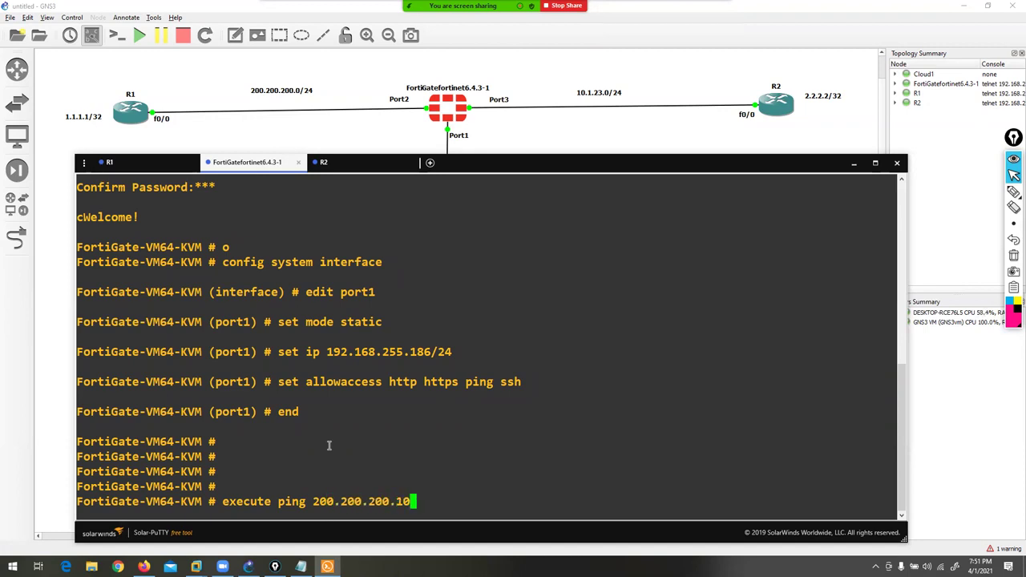
{"action": "key", "text": "Return"}
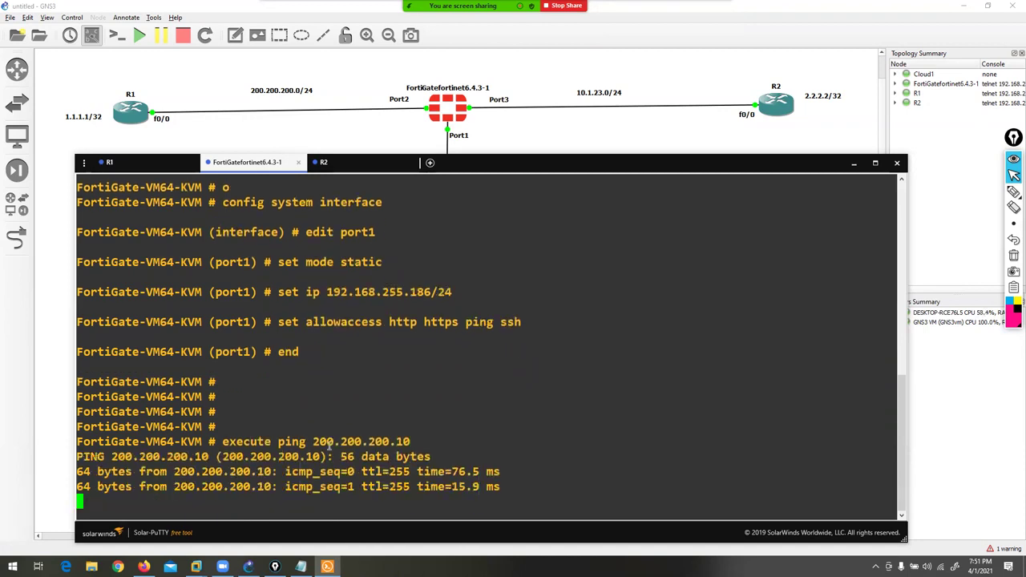
{"action": "key", "text": "ctrl+z"}
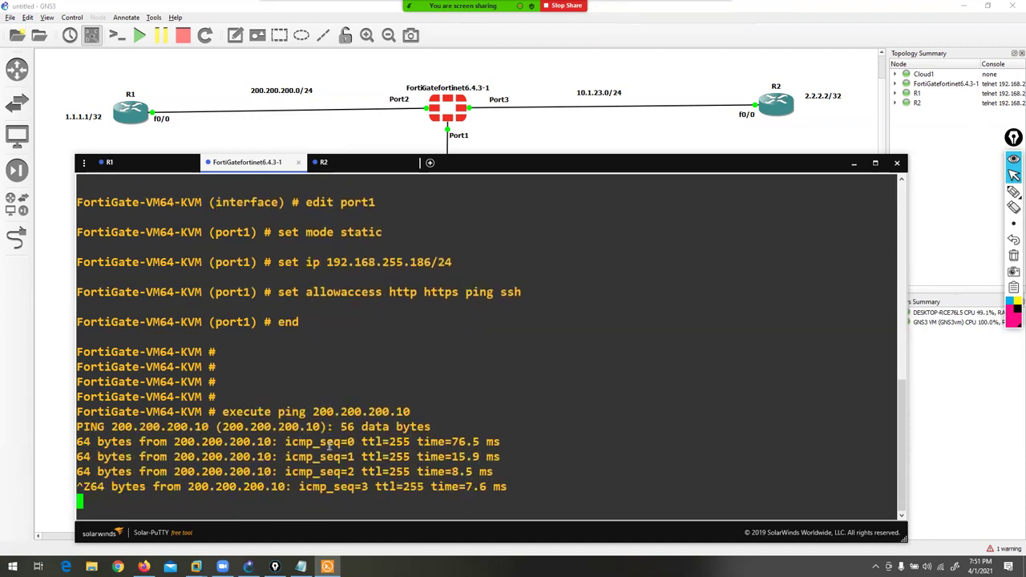
{"action": "key", "text": "ctrl+c"}
{"action": "key", "text": "Return"}
{"action": "key", "text": "Return"}
{"action": "key", "text": "Return"}
{"action": "type", "text": "execute"}
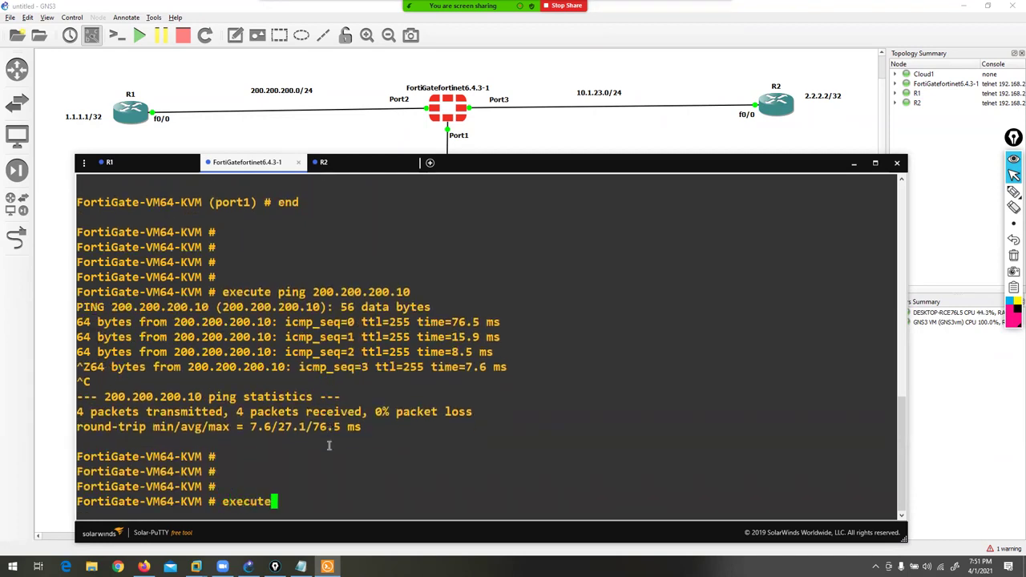
{"action": "type", "text": " ping 10.1."}
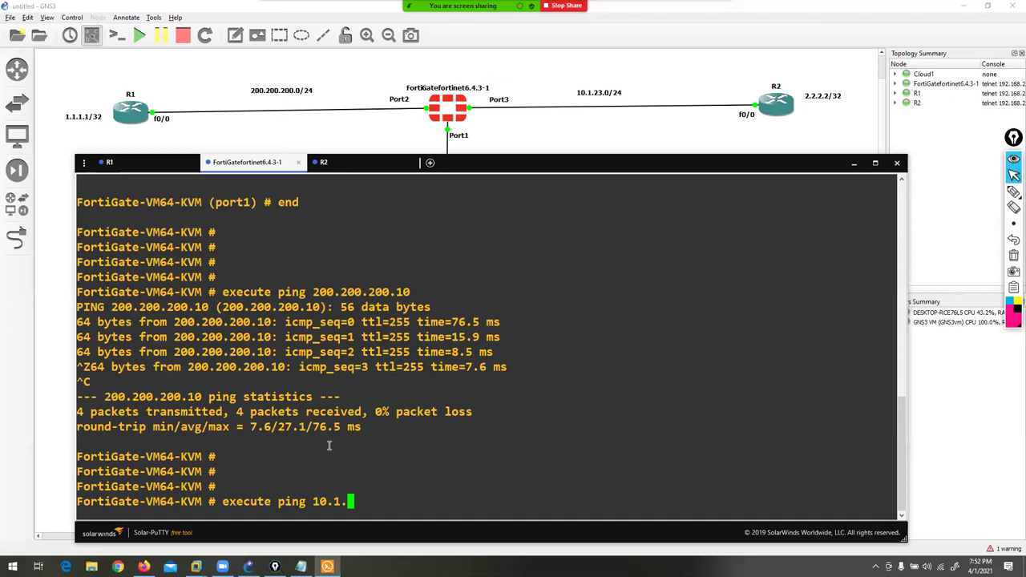
{"action": "type", "text": "23.10"}
{"action": "key", "text": "Return"}
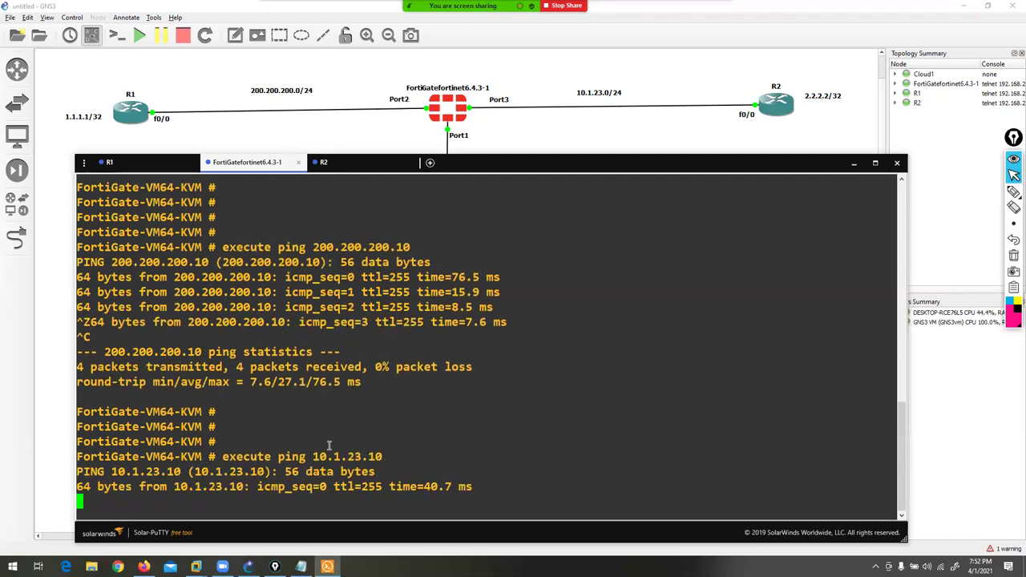
{"action": "key", "text": "ctrl+c"}
{"action": "key", "text": "Return"}
{"action": "key", "text": "Return"}
- Ping 2.2.2.2 from the FortiGate and stop it after 100% packet loss
{"action": "type", "text": "pin"}
{"action": "key", "text": "BackSpace"}
{"action": "key", "text": "BackSpace"}
{"action": "key", "text": "BackSpace"}
{"action": "type", "text": "execute ping "}
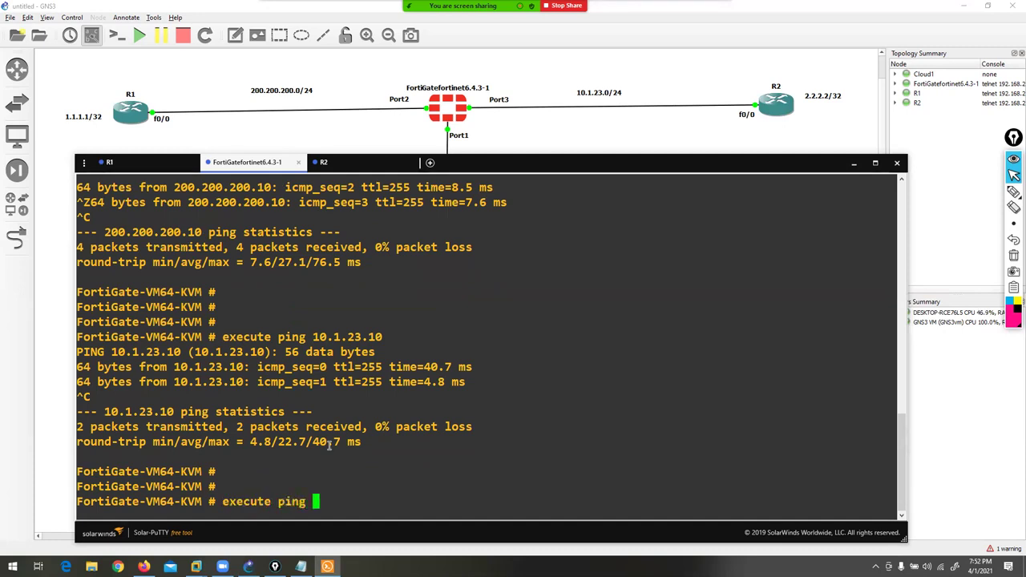
{"action": "type", "text": "2.2.2."}
{"action": "key", "text": "BackSpace"}
{"action": "key", "text": "BackSpace"}
{"action": "key", "text": "BackSpace"}
{"action": "type", "text": "2"}
{"action": "key", "text": "BackSpace"}
{"action": "type", "text": ".2.2"}
{"action": "key", "text": "Return"}
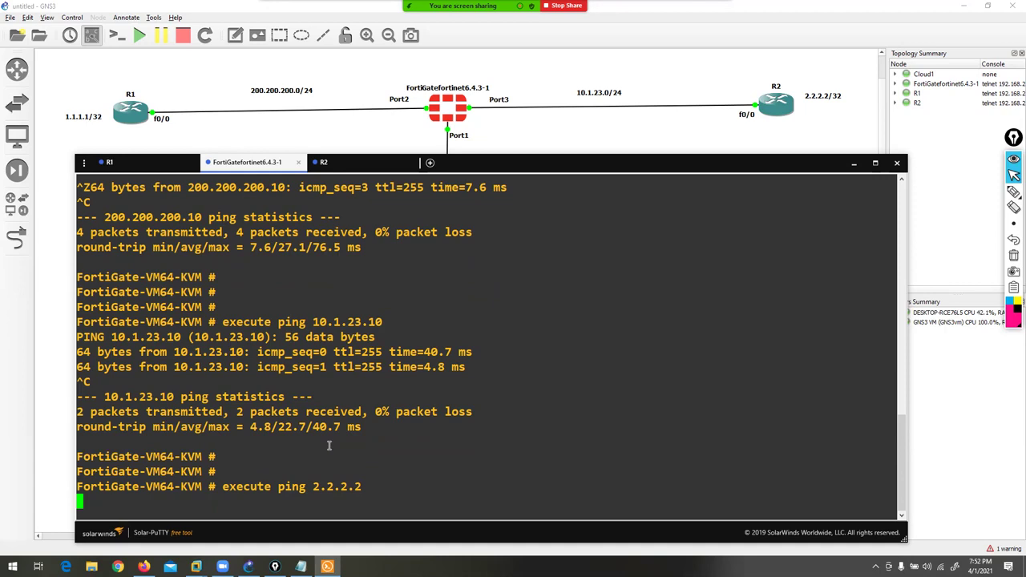
{"action": "key", "text": "ctrl+c"}
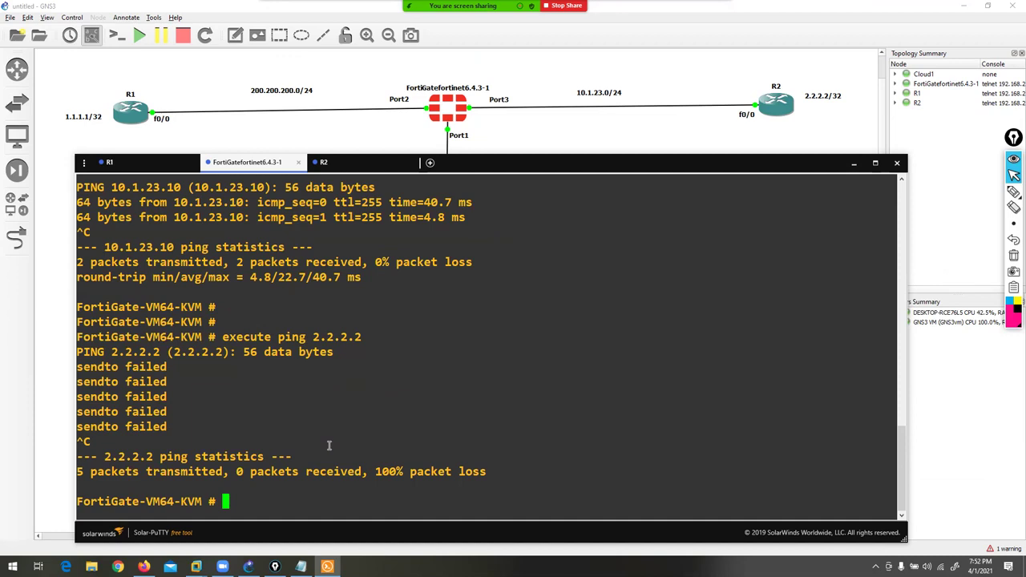
{"action": "key", "text": "Return"}
{"action": "key", "text": "Return"}
{"action": "key", "text": "Return"}
- Run 'get router info routing-table all' and highlight the three connected routes
{"action": "type", "text": "get "}
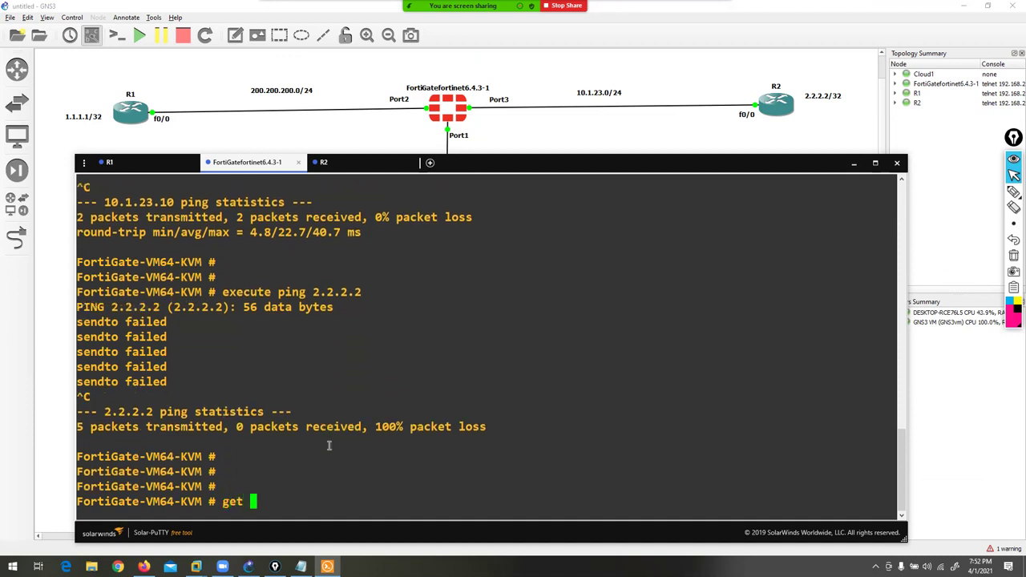
{"action": "type", "text": "router info t"}
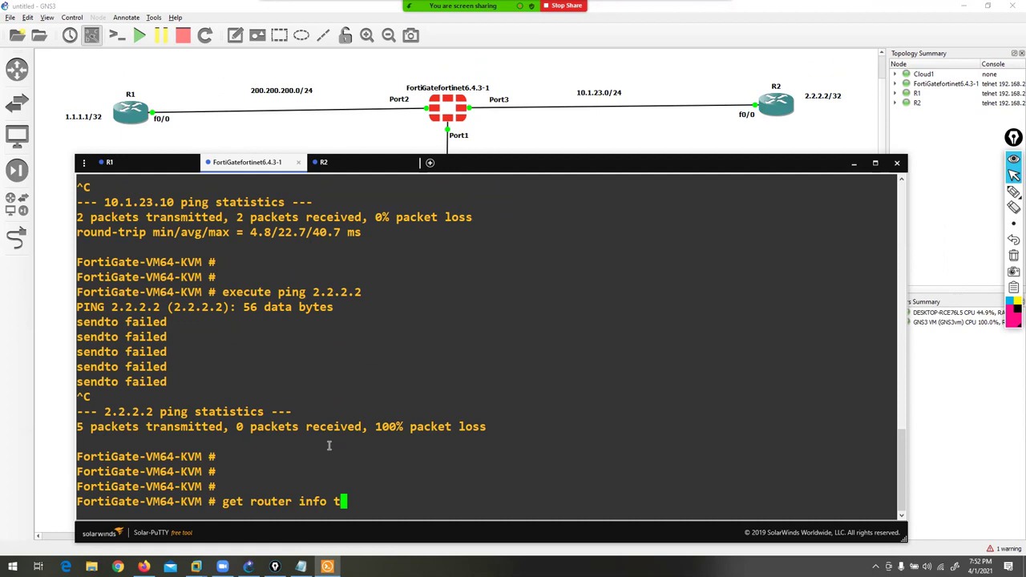
{"action": "key", "text": "BackSpace"}
{"action": "type", "text": "ro"}
{"action": "key", "text": "Tab"}
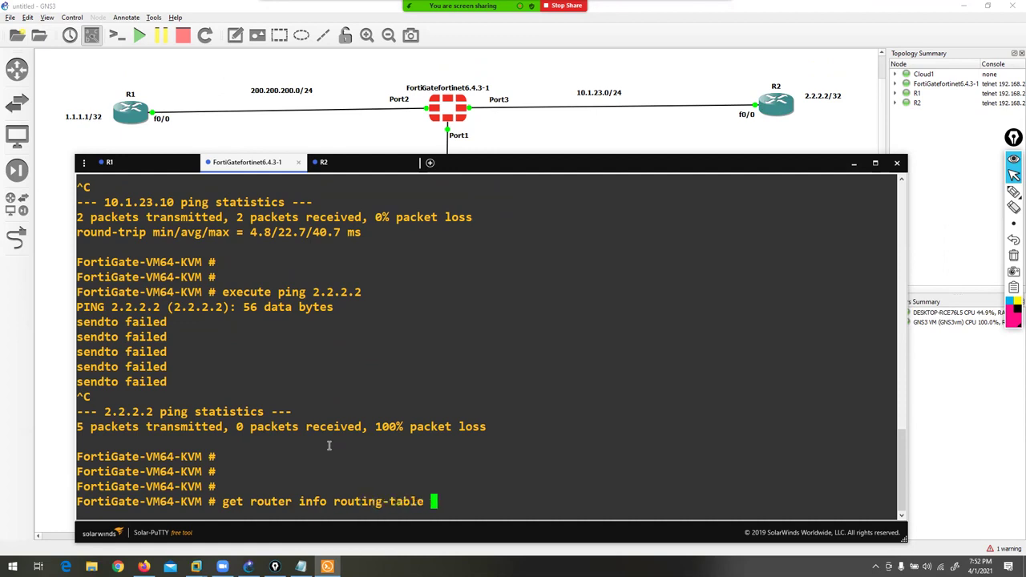
{"action": "type", "text": "all"}
{"action": "key", "text": "Return"}
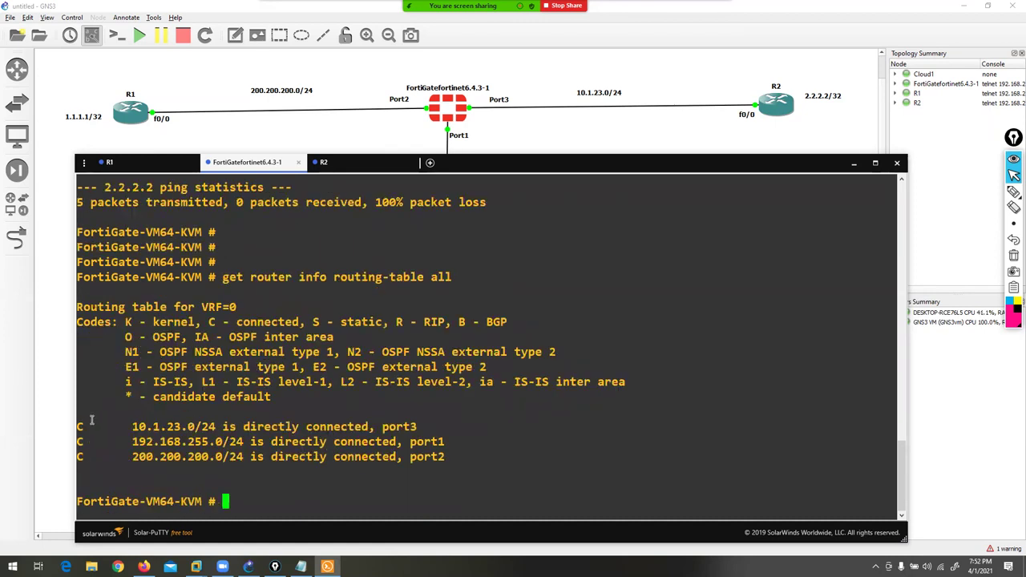
{"action": "left_click_drag", "start_coordinate": [79, 425], "coordinate": [433, 457]}
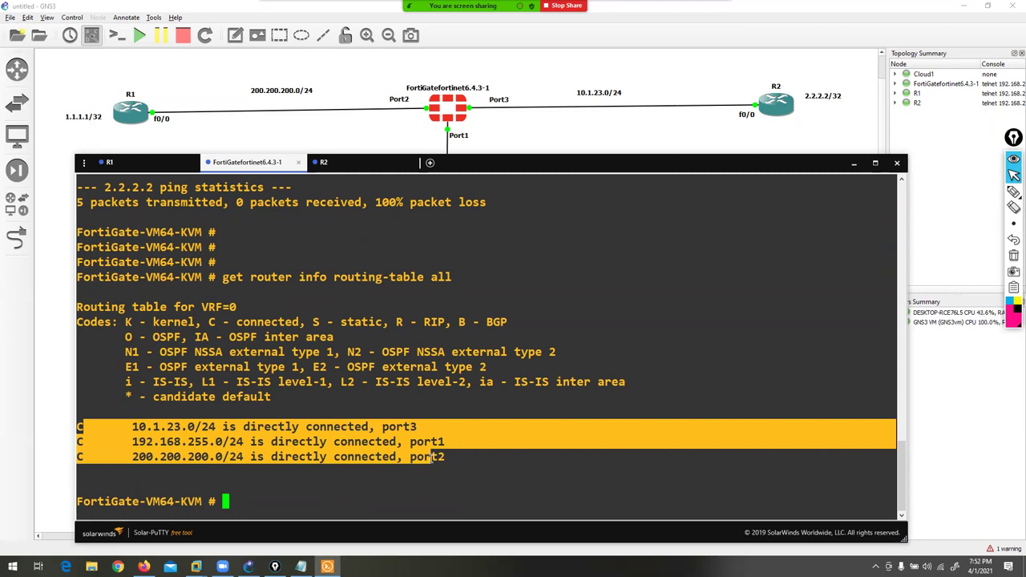
- Add a note by R1: 'routing', STATIC, DEFAULT, DYNAMIC ROUTING RIP EIGRP OSPF BGP, then reposition it
{"action": "left_click", "coordinate": [433, 457]}
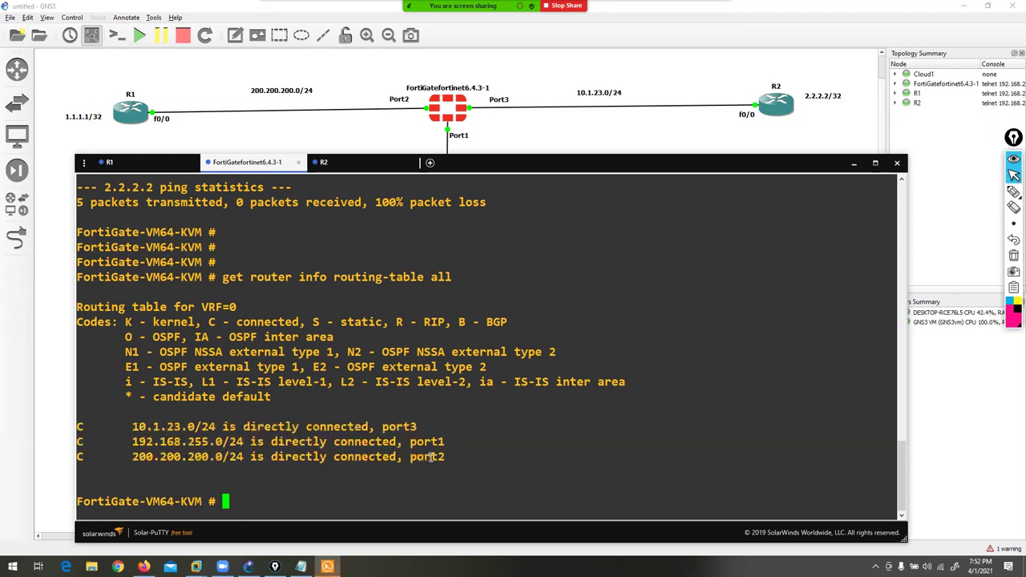
{"action": "left_click", "coordinate": [541, 124]}
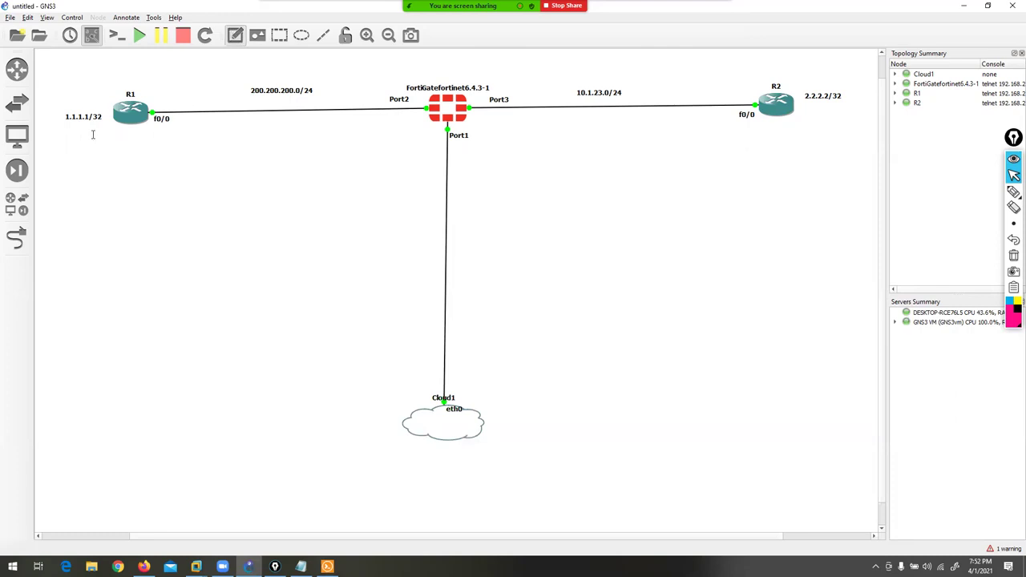
{"action": "left_click", "coordinate": [64, 157]}
{"action": "type", "text": "routing"}
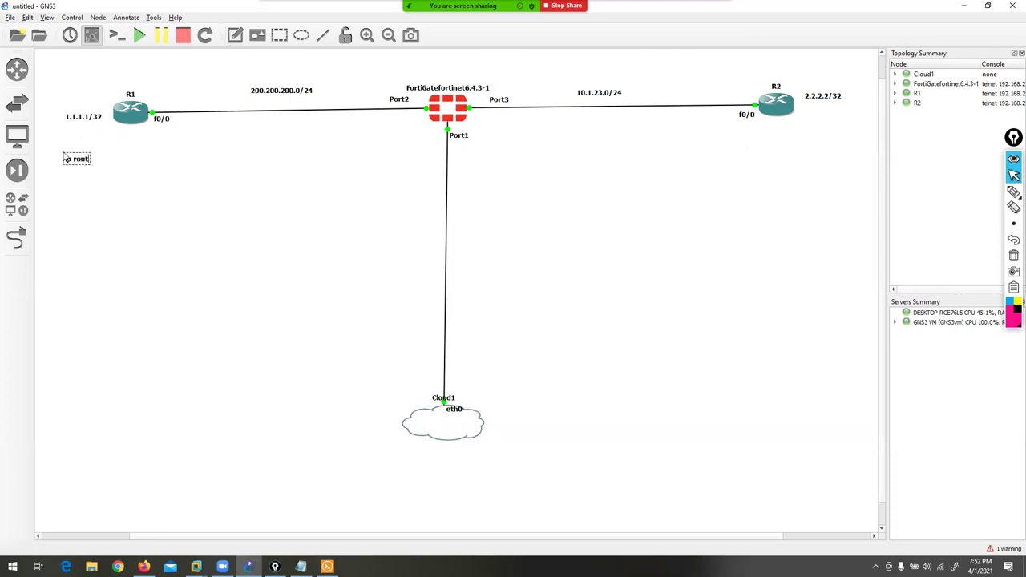
{"action": "key", "text": "Return"}
{"action": "key", "text": "Return"}
{"action": "type", "text": "STATIC"}
{"action": "key", "text": "Return"}
{"action": "type", "text": "DEFAULT"}
{"action": "key", "text": "Return"}
{"action": "type", "text": "DYNAMIC ROUTING RIP EIGRP OSPF "}
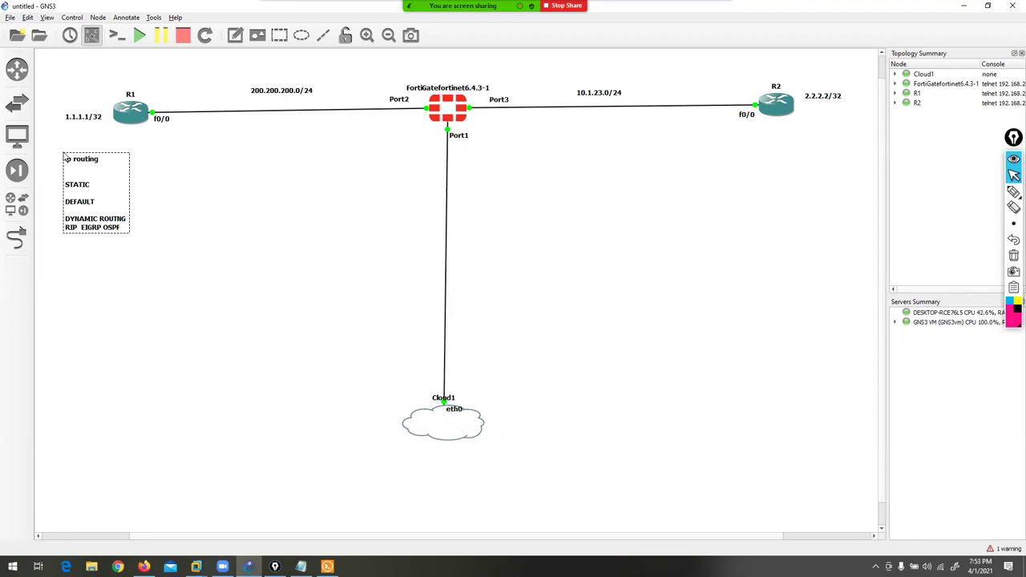
{"action": "type", "text": "BGP"}
{"action": "mouse_move", "coordinate": [294, 5]}
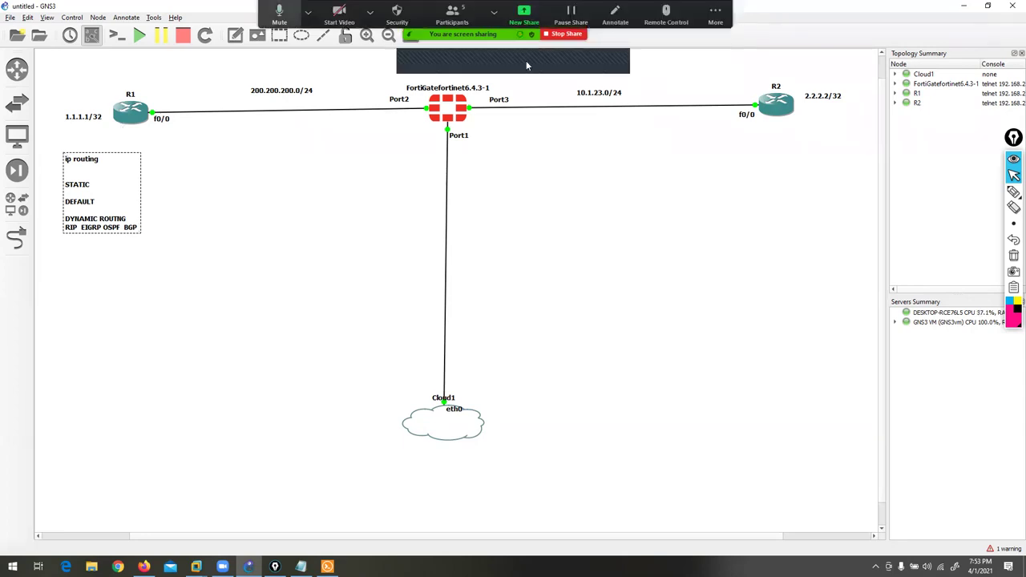
{"action": "left_click_drag", "start_coordinate": [94, 185], "coordinate": [76, 195]}
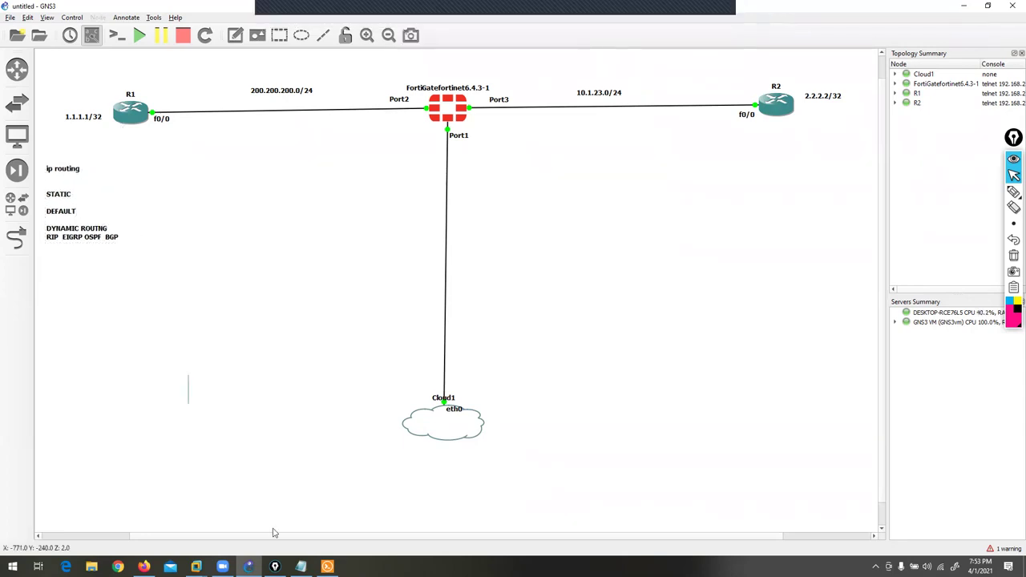
{"action": "key", "text": "alt+Tab"}
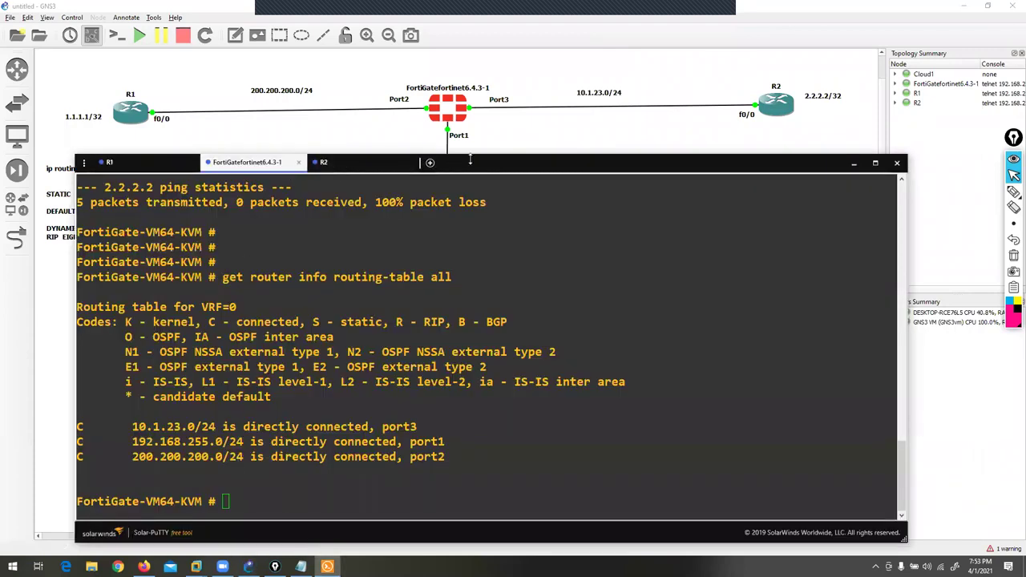
- Shift the console right and temporarily mark the note's STATIC and dynamic routing entries
{"action": "left_click_drag", "start_coordinate": [487, 164], "coordinate": [543, 166]}
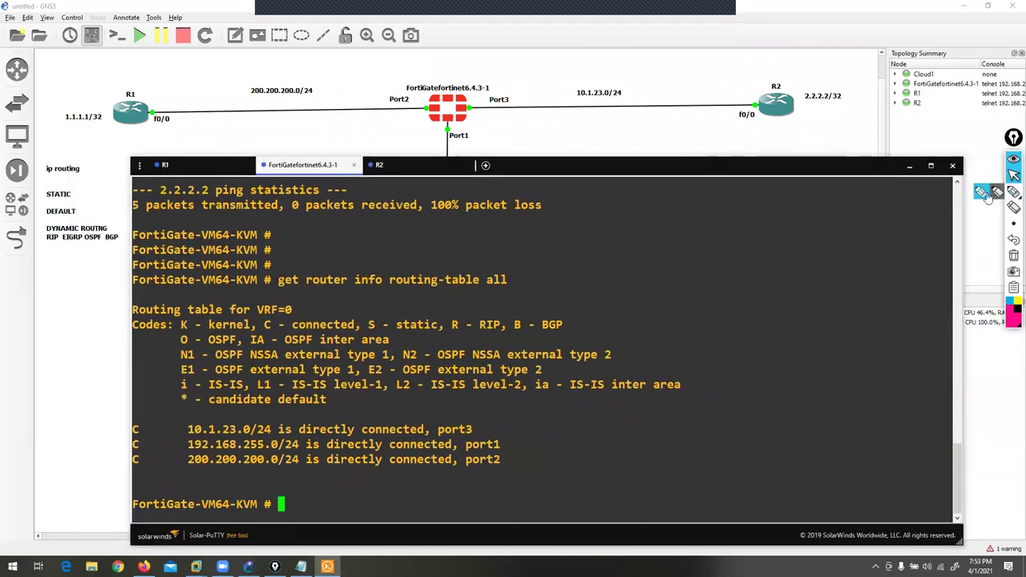
{"action": "mouse_move", "coordinate": [97, 175]}
{"action": "left_mouse_down"}
{"action": "mouse_move", "coordinate": [71, 213]}
{"action": "mouse_move", "coordinate": [73, 192]}
{"action": "mouse_move", "coordinate": [29, 192]}
{"action": "mouse_move", "coordinate": [26, 219]}
{"action": "mouse_move", "coordinate": [90, 213]}
{"action": "mouse_move", "coordinate": [80, 186]}
{"action": "left_mouse_up"}
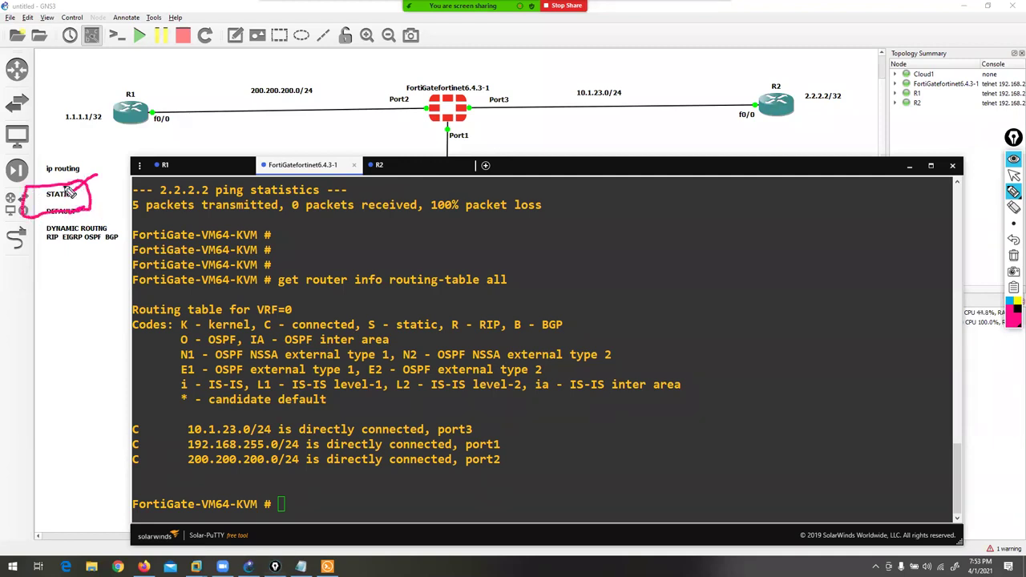
{"action": "left_click_drag", "start_coordinate": [68, 245], "coordinate": [46, 298]}
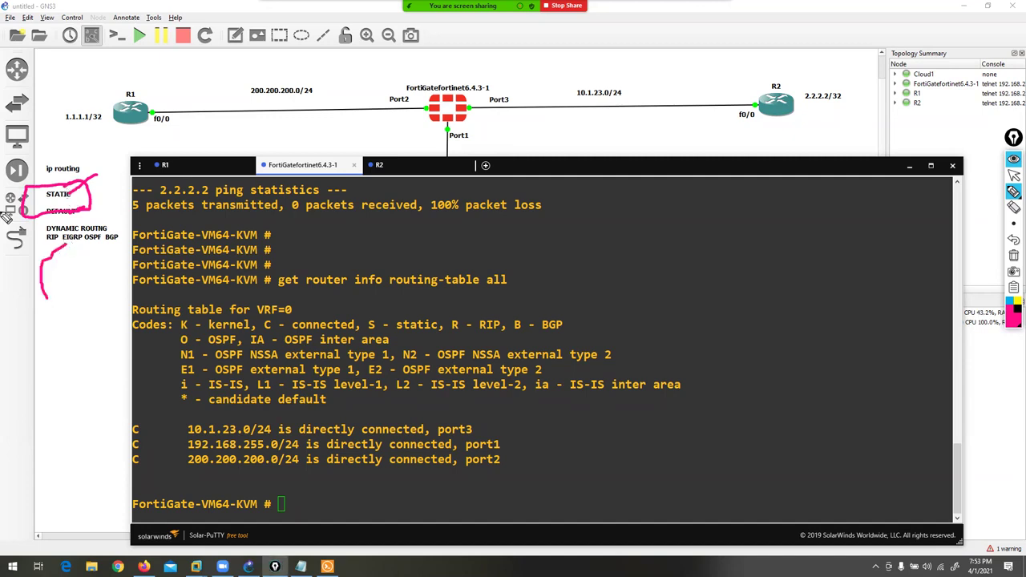
{"action": "left_click", "coordinate": [1014, 255]}
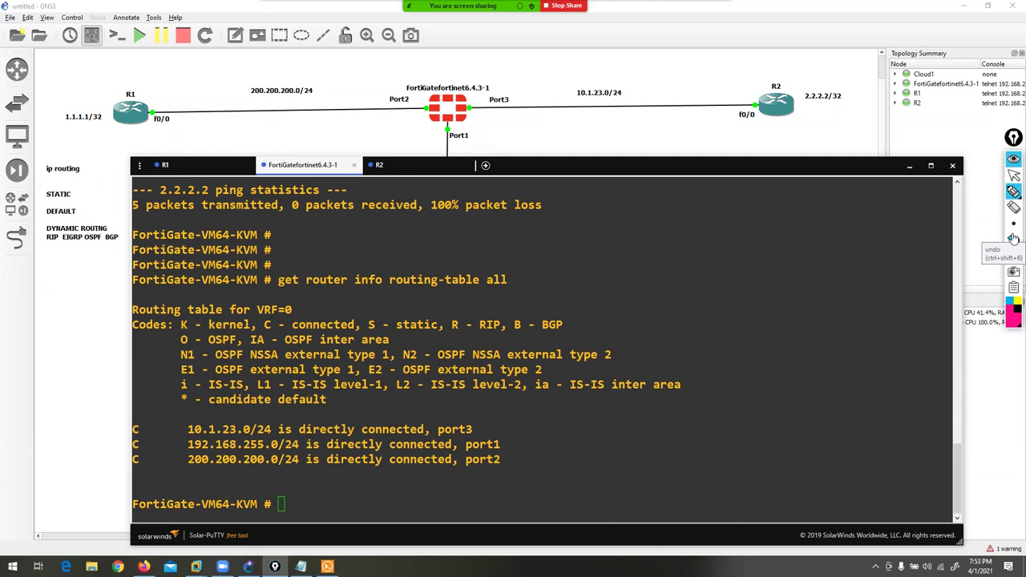
{"action": "left_click", "coordinate": [1013, 175]}
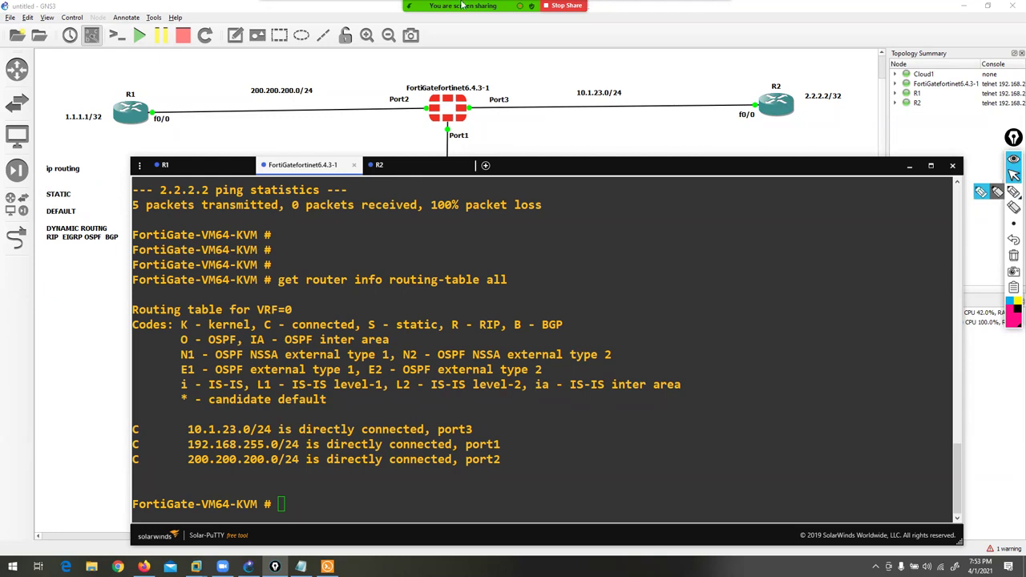
{"action": "mouse_move", "coordinate": [462, 6]}
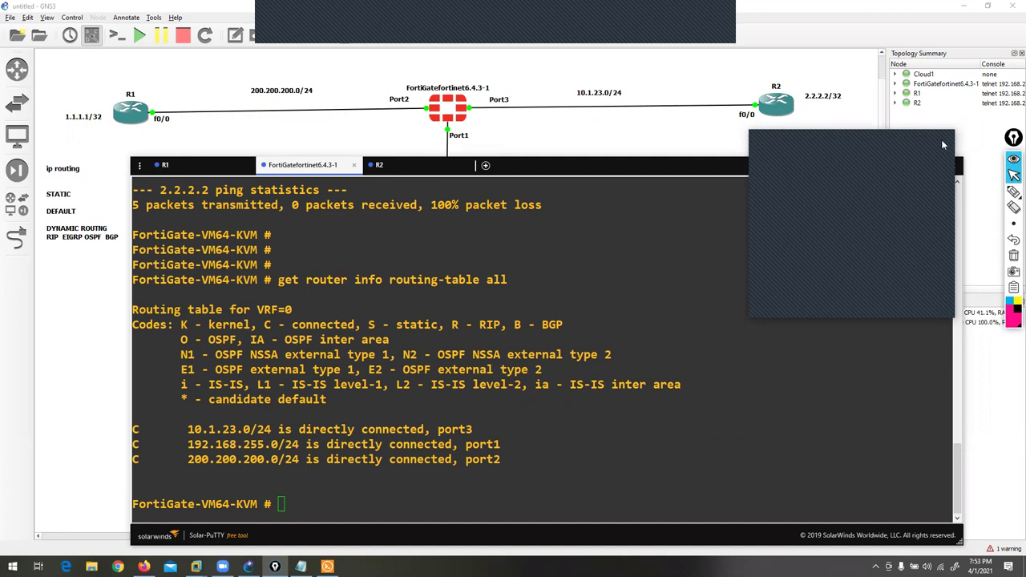
{"action": "left_click", "coordinate": [165, 165]}
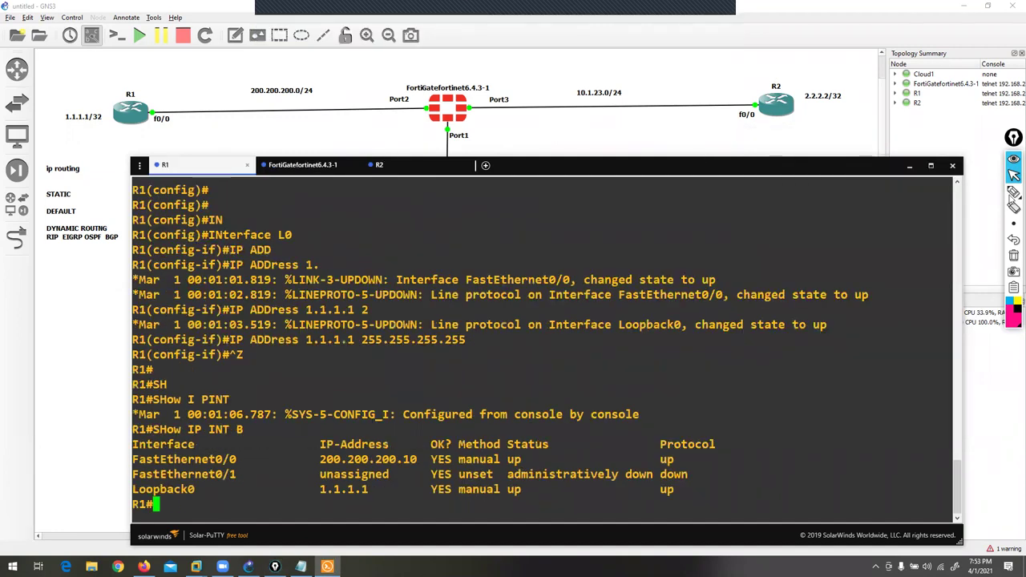
{"action": "left_click", "coordinate": [1013, 191]}
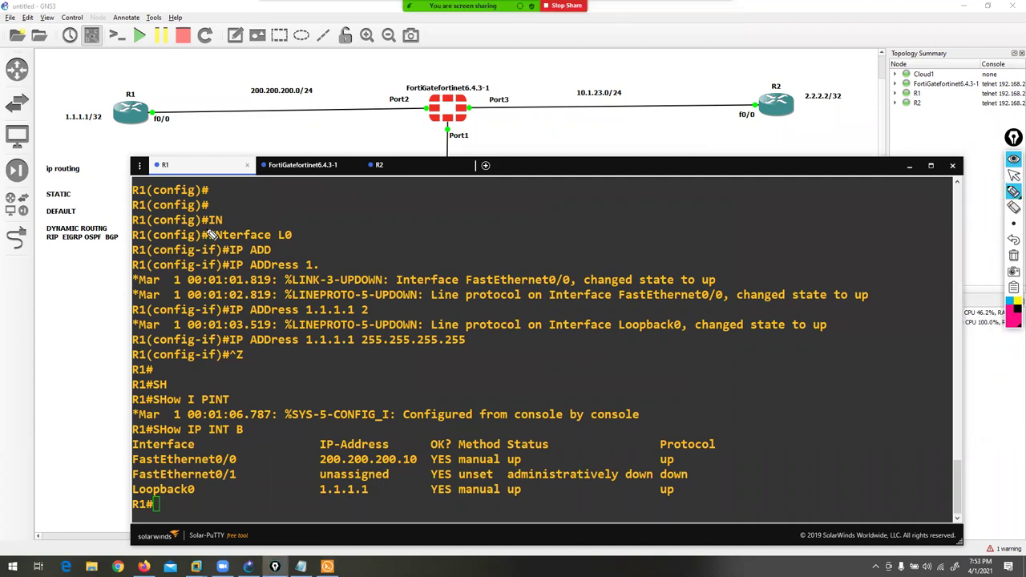
{"action": "mouse_move", "coordinate": [130, 89]}
{"action": "left_mouse_down"}
{"action": "mouse_move", "coordinate": [97, 124]}
{"action": "mouse_move", "coordinate": [150, 103]}
{"action": "left_mouse_up"}
{"action": "mouse_move", "coordinate": [749, 73]}
{"action": "left_mouse_down"}
{"action": "mouse_move", "coordinate": [776, 134]}
{"action": "mouse_move", "coordinate": [741, 77]}
{"action": "left_mouse_up"}
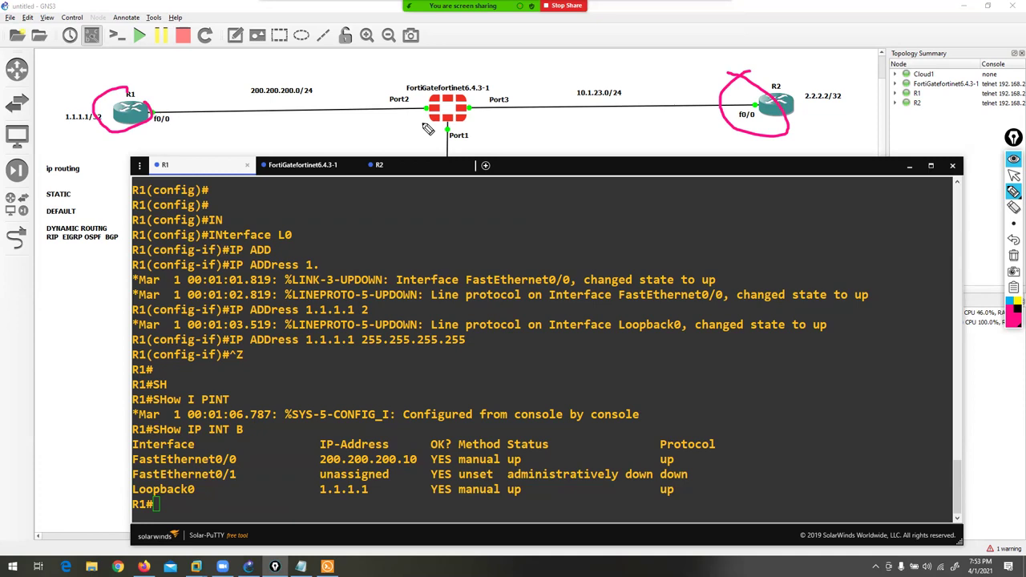
{"action": "mouse_move", "coordinate": [149, 106]}
{"action": "left_mouse_down"}
{"action": "mouse_move", "coordinate": [253, 42]}
{"action": "mouse_move", "coordinate": [379, 65]}
{"action": "mouse_move", "coordinate": [430, 98]}
{"action": "mouse_move", "coordinate": [425, 75]}
{"action": "mouse_move", "coordinate": [440, 104]}
{"action": "left_mouse_up"}
{"action": "mouse_move", "coordinate": [751, 84]}
{"action": "left_mouse_down"}
{"action": "mouse_move", "coordinate": [753, 57]}
{"action": "mouse_move", "coordinate": [644, 51]}
{"action": "mouse_move", "coordinate": [537, 66]}
{"action": "mouse_move", "coordinate": [482, 102]}
{"action": "mouse_move", "coordinate": [492, 84]}
{"action": "mouse_move", "coordinate": [476, 105]}
{"action": "mouse_move", "coordinate": [498, 118]}
{"action": "left_mouse_up"}
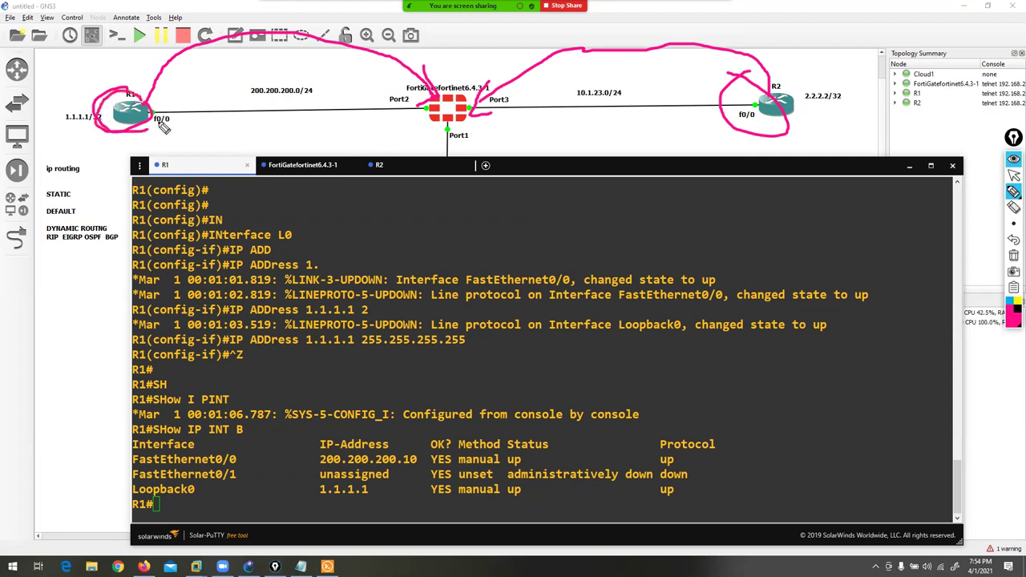
{"action": "left_click_drag", "start_coordinate": [565, 103], "coordinate": [626, 115]}
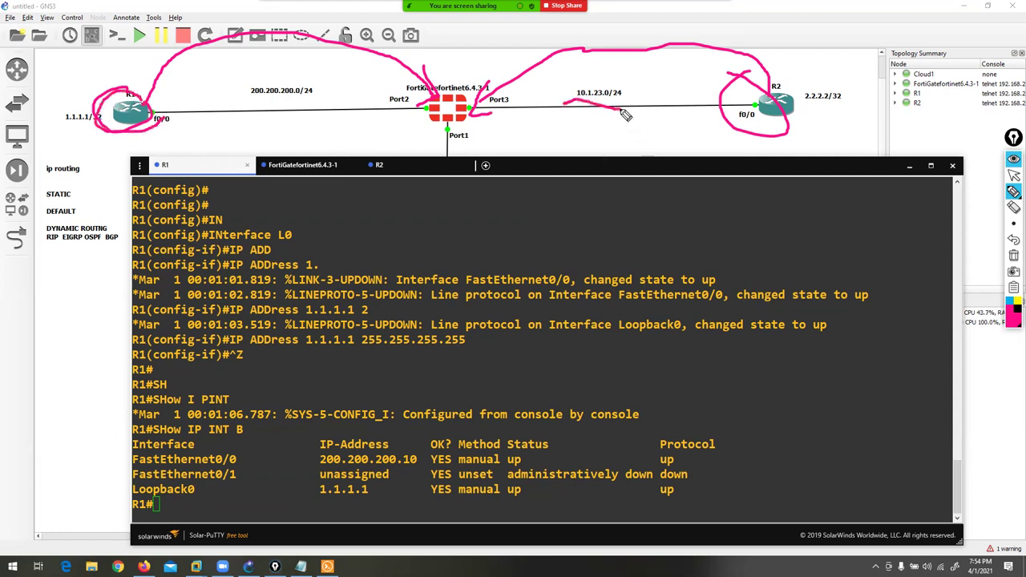
{"action": "mouse_move", "coordinate": [401, 113]}
{"action": "left_mouse_down"}
{"action": "mouse_move", "coordinate": [381, 98]}
{"action": "mouse_move", "coordinate": [437, 111]}
{"action": "left_mouse_up"}
{"action": "left_click_drag", "start_coordinate": [804, 105], "coordinate": [846, 102]}
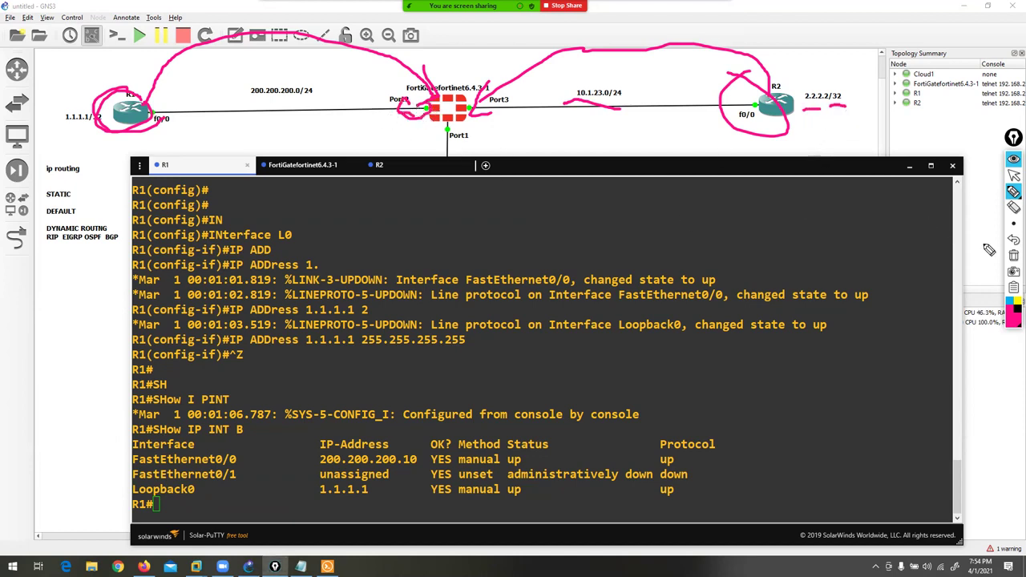
{"action": "left_click", "coordinate": [1014, 255]}
{"action": "left_click", "coordinate": [1014, 175]}
- On R1, configure ip route 0.0.0.0 0.0.0.0 200.200.200.1
{"action": "left_click", "coordinate": [219, 485]}
{"action": "type", "text": "CONF T"}
{"action": "key", "text": "Return"}
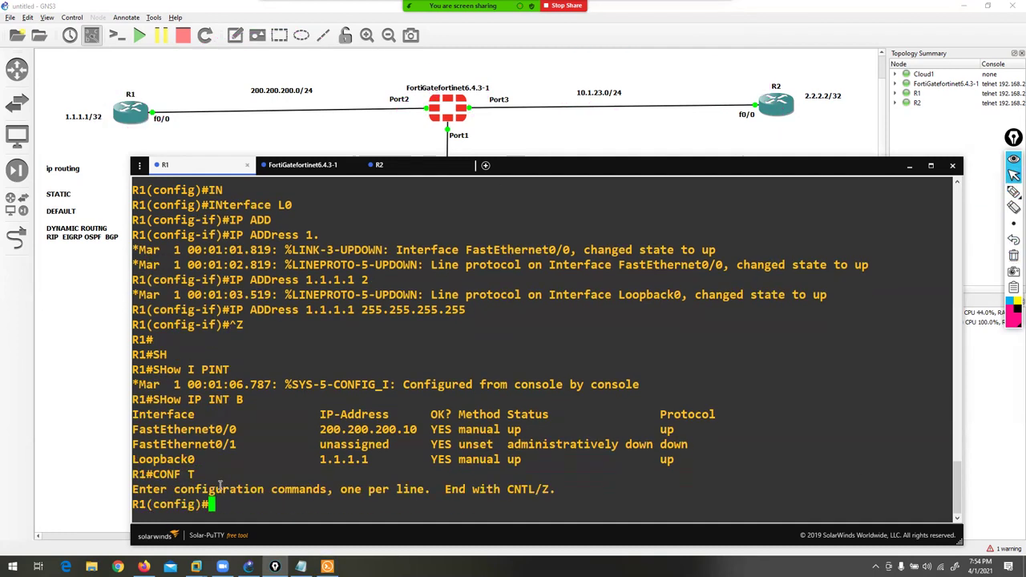
{"action": "key", "text": "Return"}
{"action": "key", "text": "Return"}
{"action": "type", "text": "i"}
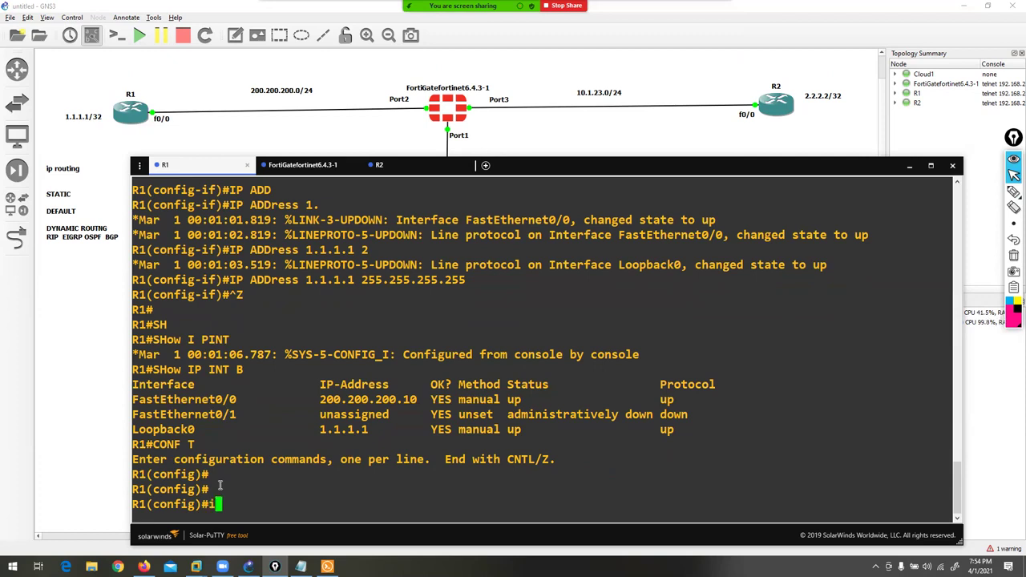
{"action": "type", "text": "p r"}
{"action": "type", "text": "e "}
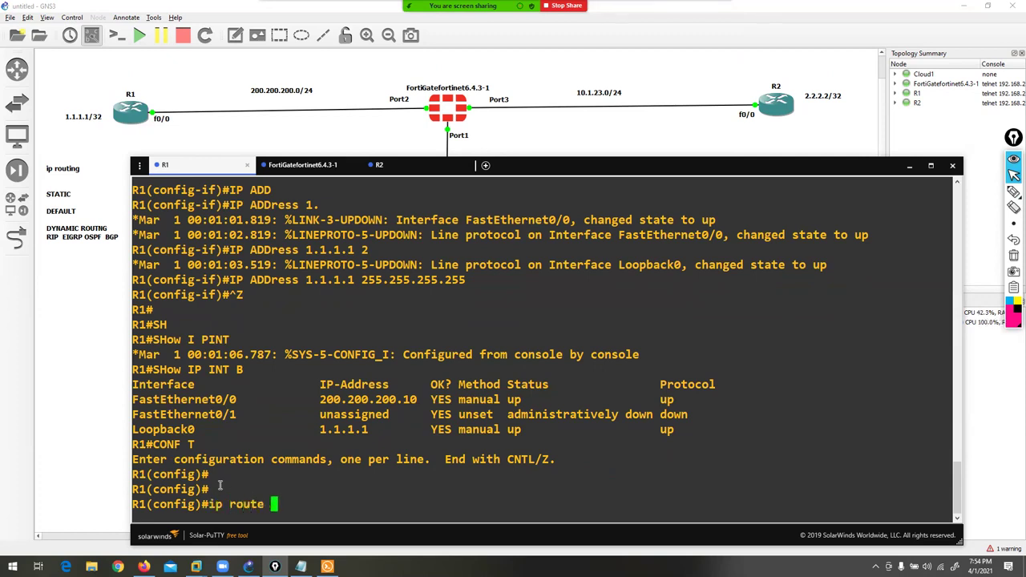
{"action": "type", "text": "0.0.0.0 0.0.0.0 0.0"}
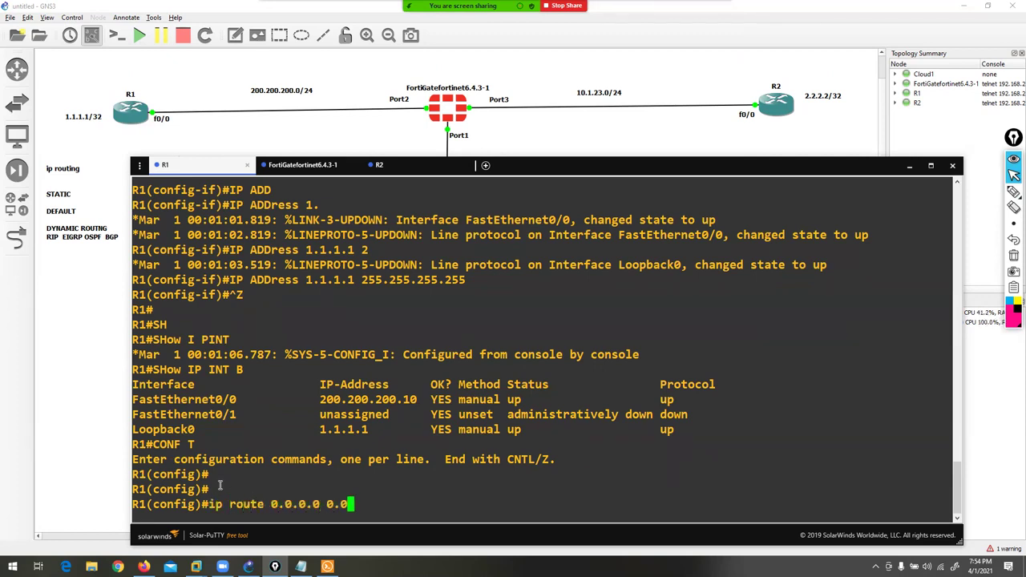
{"action": "type", "text": "200.200.200.1"}
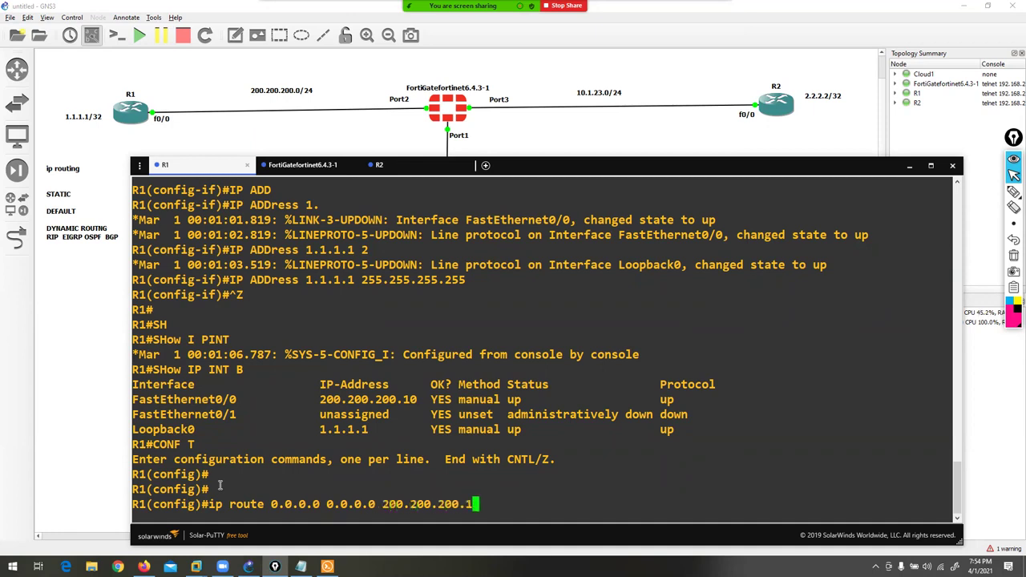
{"action": "key", "text": "Return"}
{"action": "key", "text": "Return"}
{"action": "key", "text": "Return"}
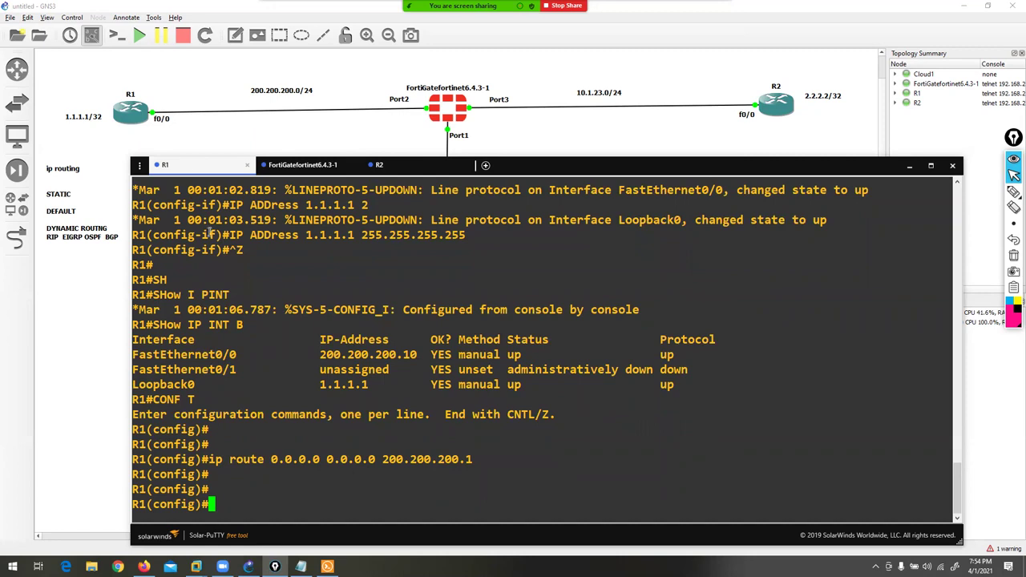
- On R2, configure ip route 0.0.0.0 0.0.0.0 10.1.23.1
{"action": "left_click", "coordinate": [388, 165]}
{"action": "type", "text": "conf t"}
{"action": "key", "text": "Return"}
{"action": "key", "text": "Return"}
{"action": "type", "text": "ip route 0.0.0.0 0."}
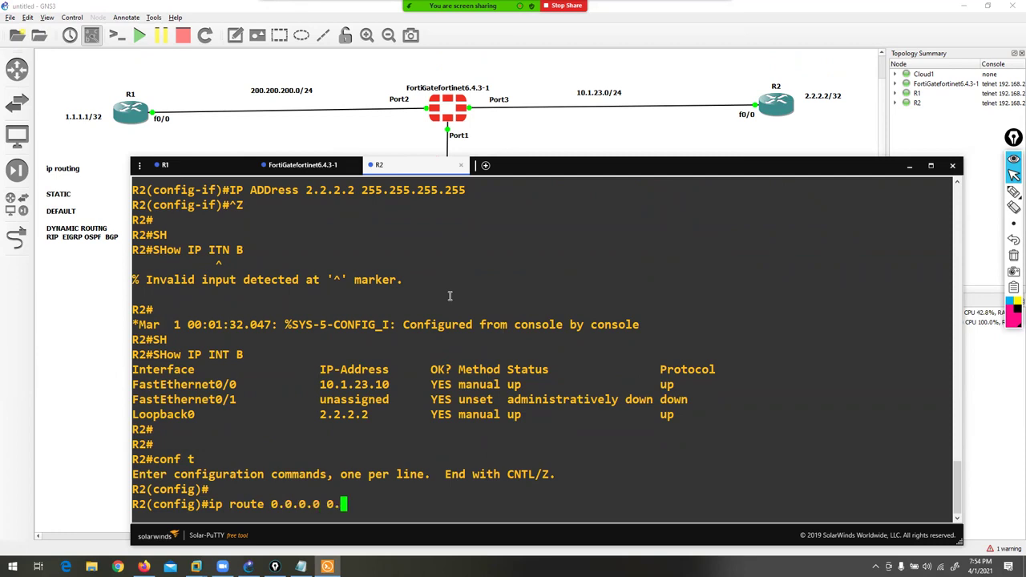
{"action": "type", "text": "0.0.0 10.1.23.1"}
{"action": "key", "text": "Return"}
{"action": "key", "text": "Return"}
{"action": "key", "text": "Return"}
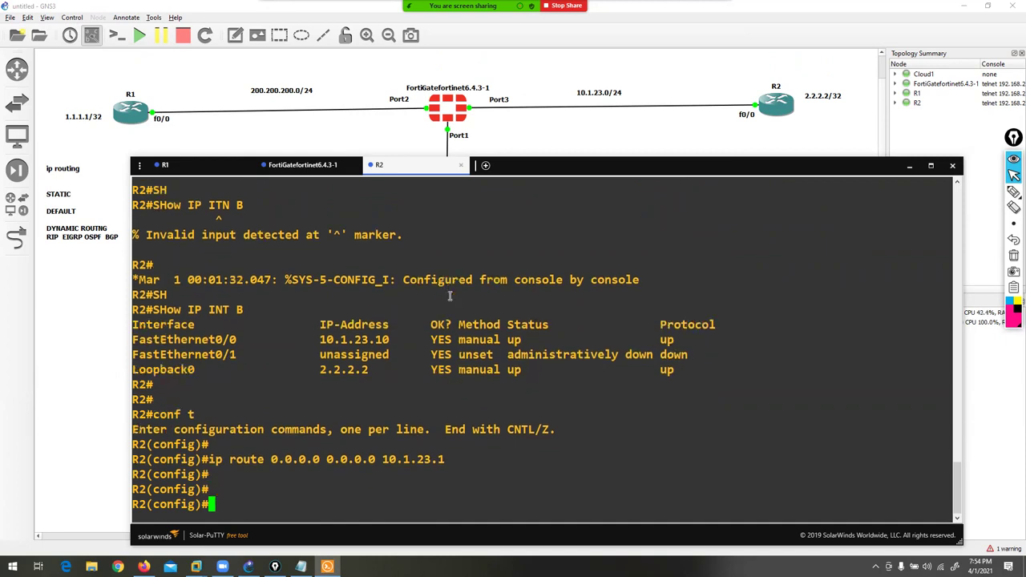
{"action": "left_click", "coordinate": [293, 168]}
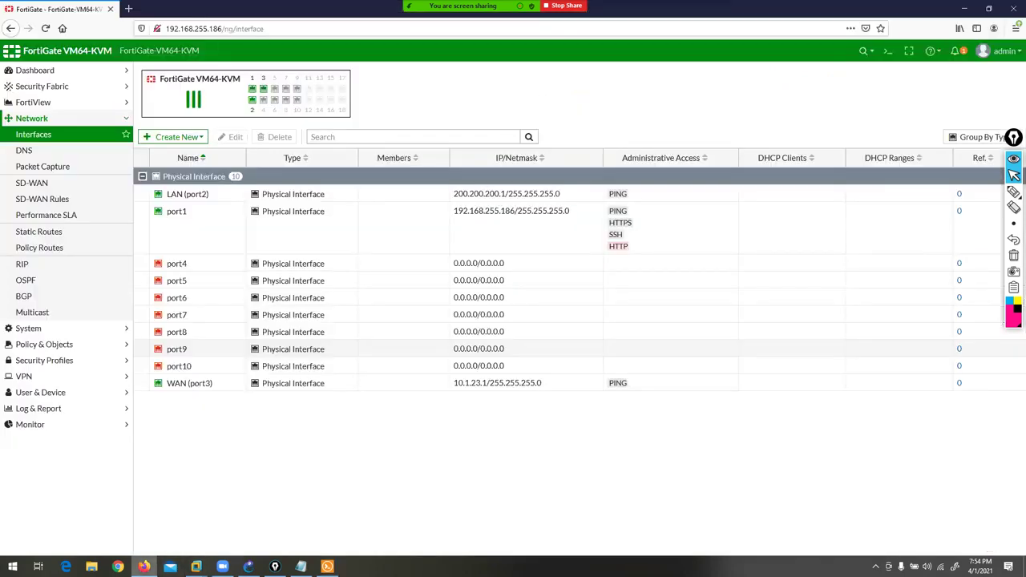
- Return to the FortiGate Interfaces page, briefly mark it up, and expand System
{"action": "left_click", "coordinate": [143, 567]}
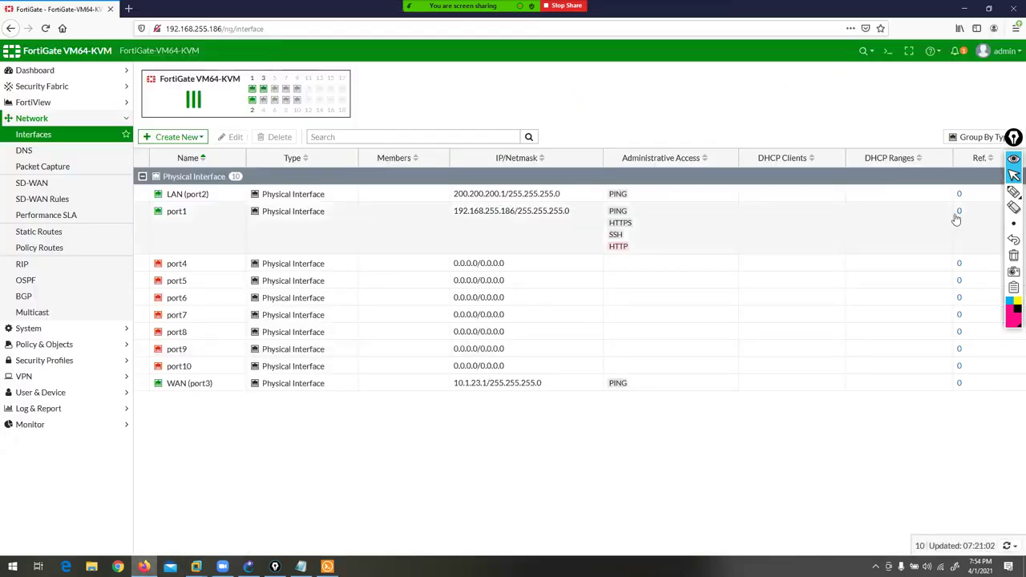
{"action": "left_click", "coordinate": [981, 194]}
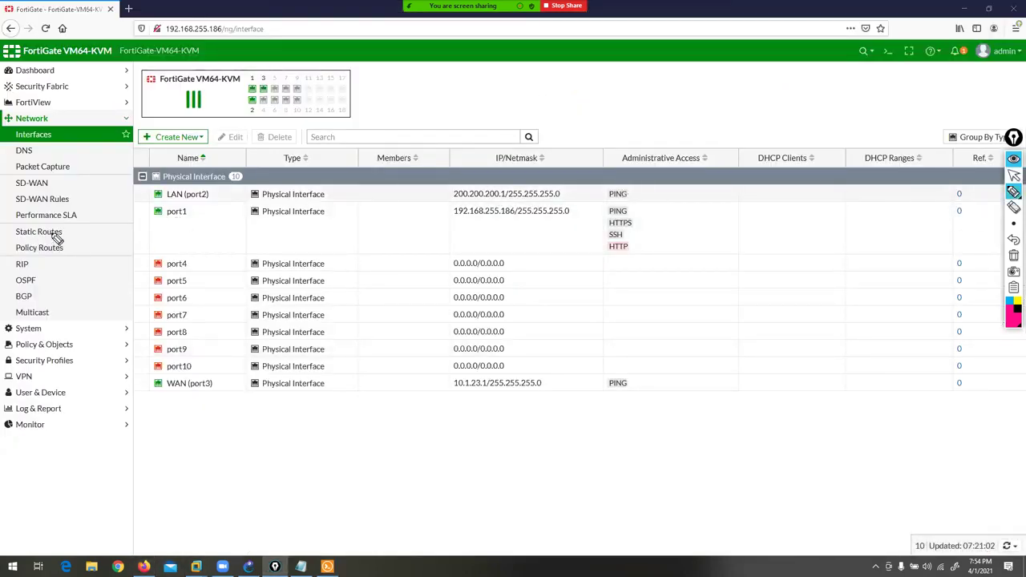
{"action": "mouse_move", "coordinate": [105, 229]}
{"action": "left_mouse_down"}
{"action": "mouse_move", "coordinate": [5, 261]}
{"action": "mouse_move", "coordinate": [6, 318]}
{"action": "mouse_move", "coordinate": [70, 325]}
{"action": "mouse_move", "coordinate": [80, 297]}
{"action": "mouse_move", "coordinate": [54, 263]}
{"action": "left_mouse_up"}
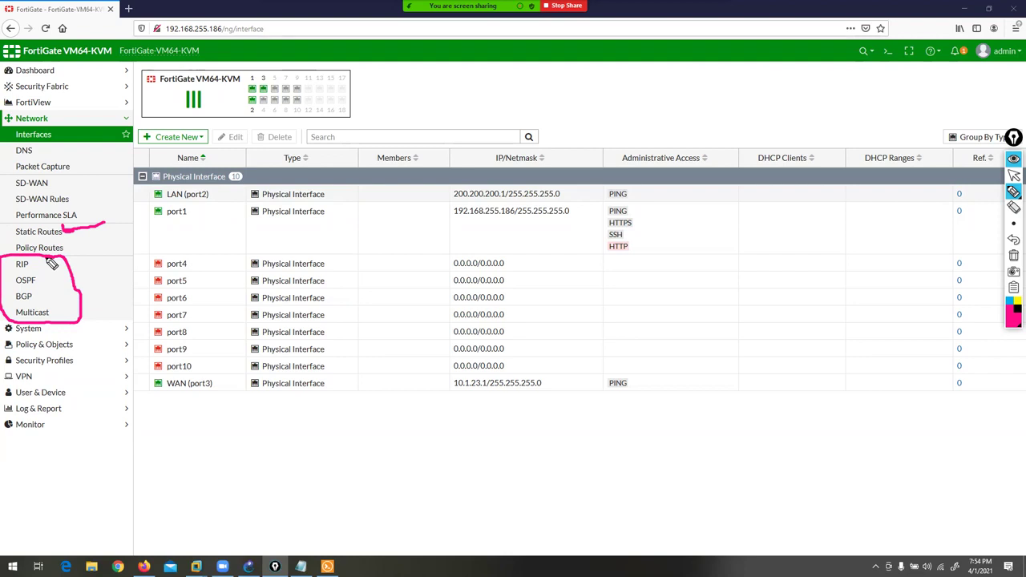
{"action": "left_click", "coordinate": [1012, 257]}
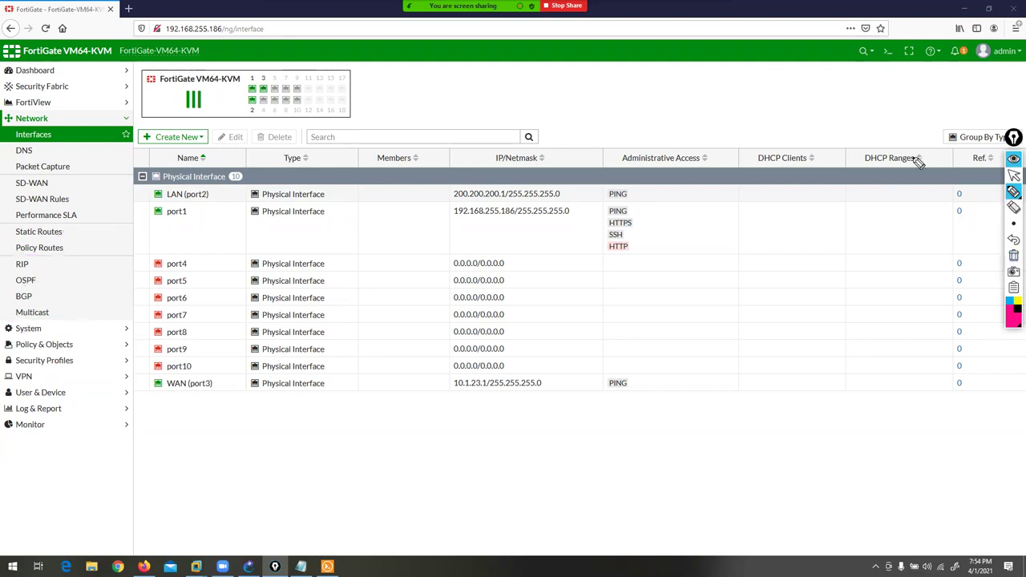
{"action": "left_click", "coordinate": [1014, 175]}
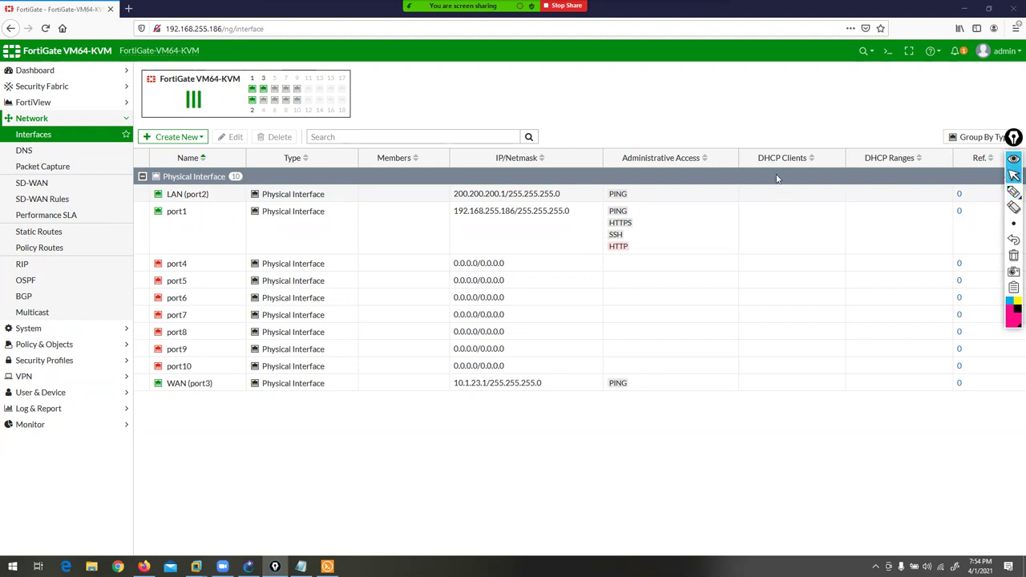
{"action": "left_click", "coordinate": [29, 328]}
- In Feature Visibility, turn Advanced Routing off, apply, and check the Network menu
{"action": "left_click", "coordinate": [46, 279]}
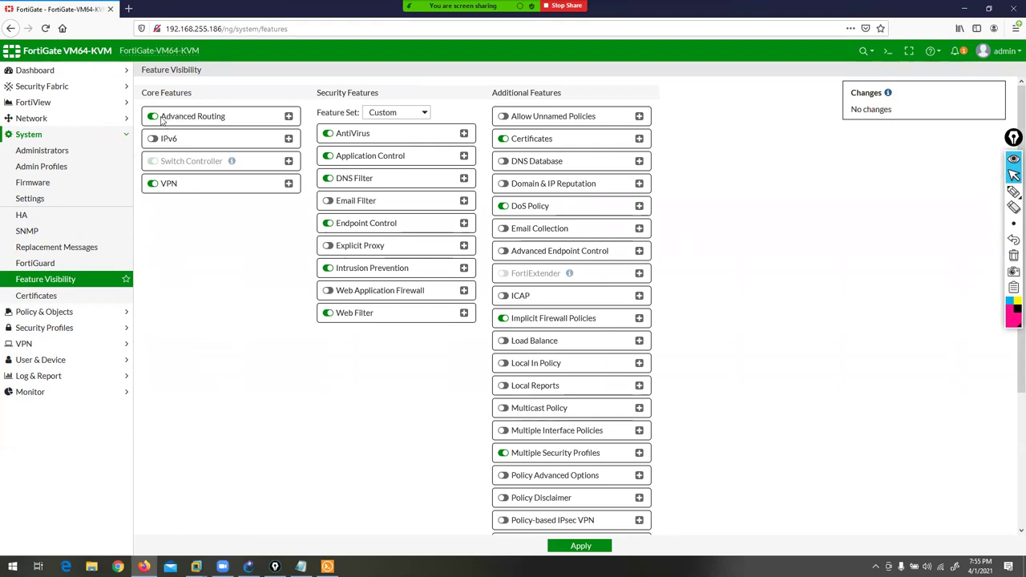
{"action": "left_click", "coordinate": [154, 117]}
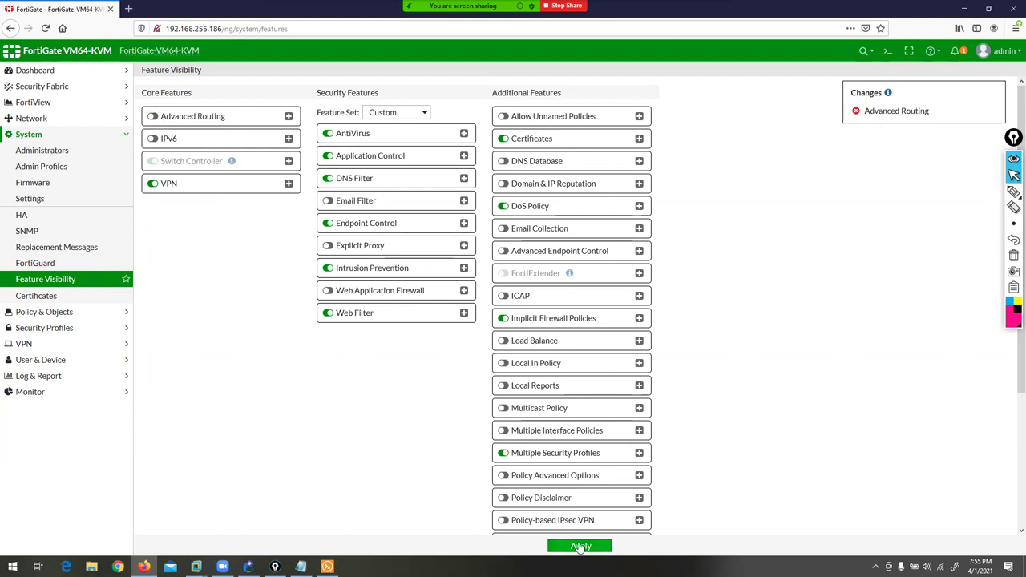
{"action": "left_click", "coordinate": [581, 546]}
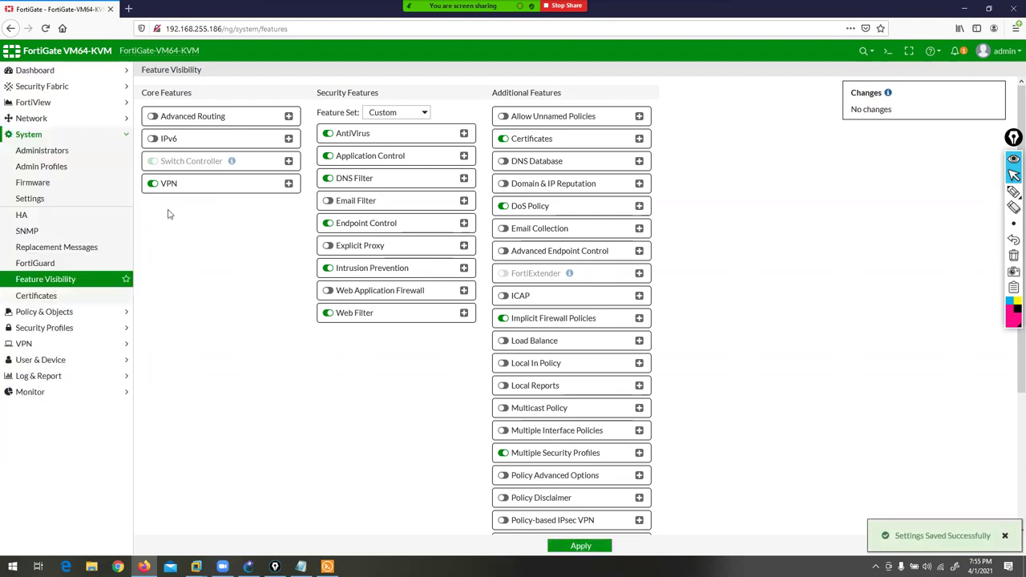
{"action": "left_click", "coordinate": [32, 119]}
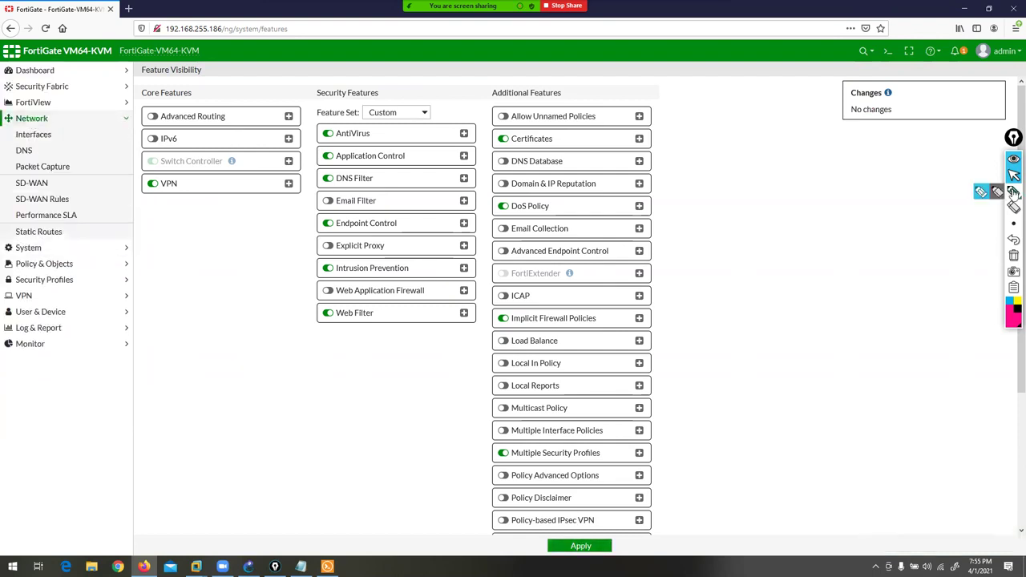
- Re-enable Advanced Routing, apply it, and confirm the routing pages under Network
{"action": "left_click", "coordinate": [1014, 192]}
{"action": "left_click_drag", "start_coordinate": [104, 172], "coordinate": [106, 241]}
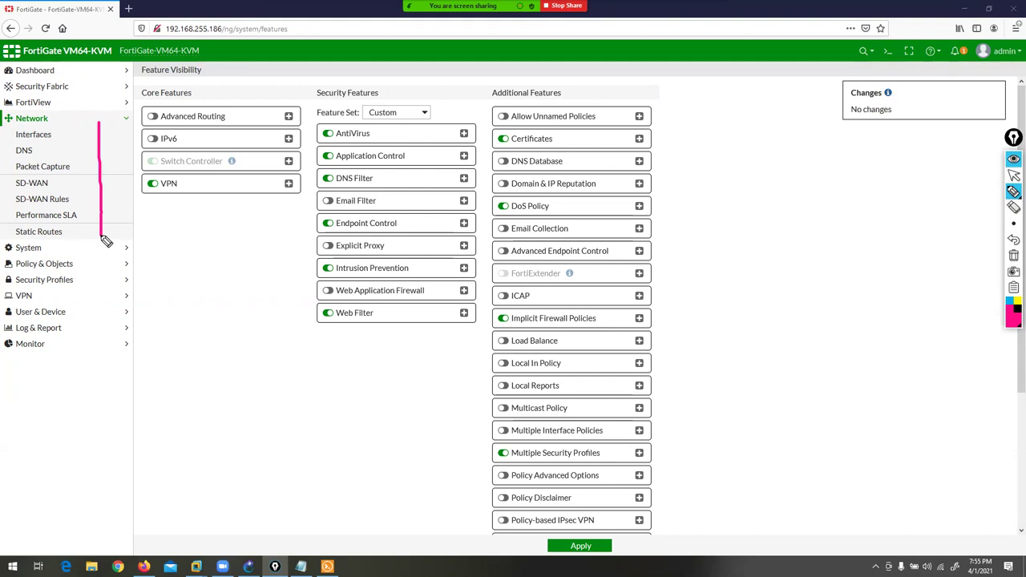
{"action": "left_click", "coordinate": [1013, 255]}
{"action": "left_click", "coordinate": [1014, 174]}
{"action": "left_click", "coordinate": [153, 117]}
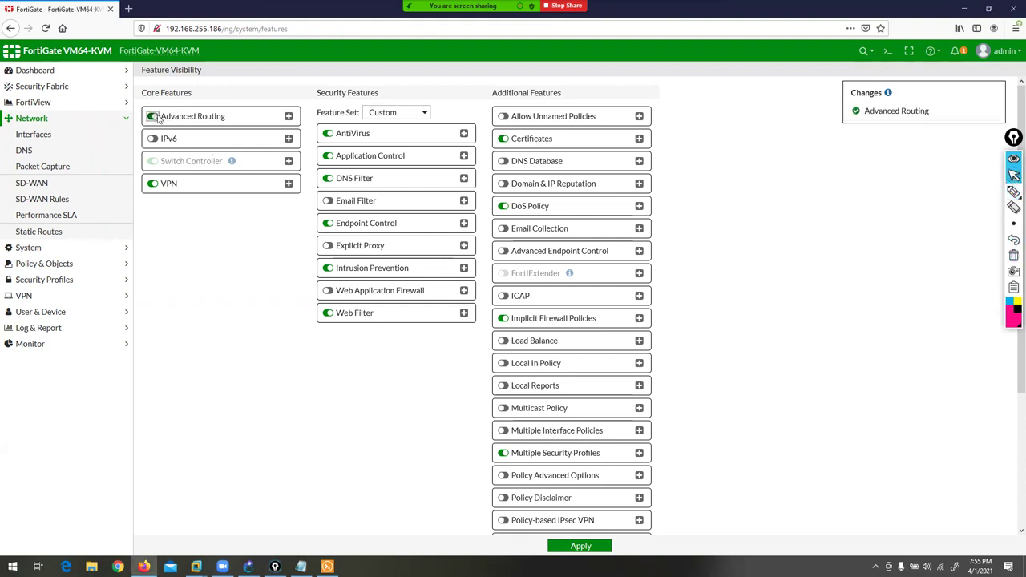
{"action": "left_click", "coordinate": [575, 547]}
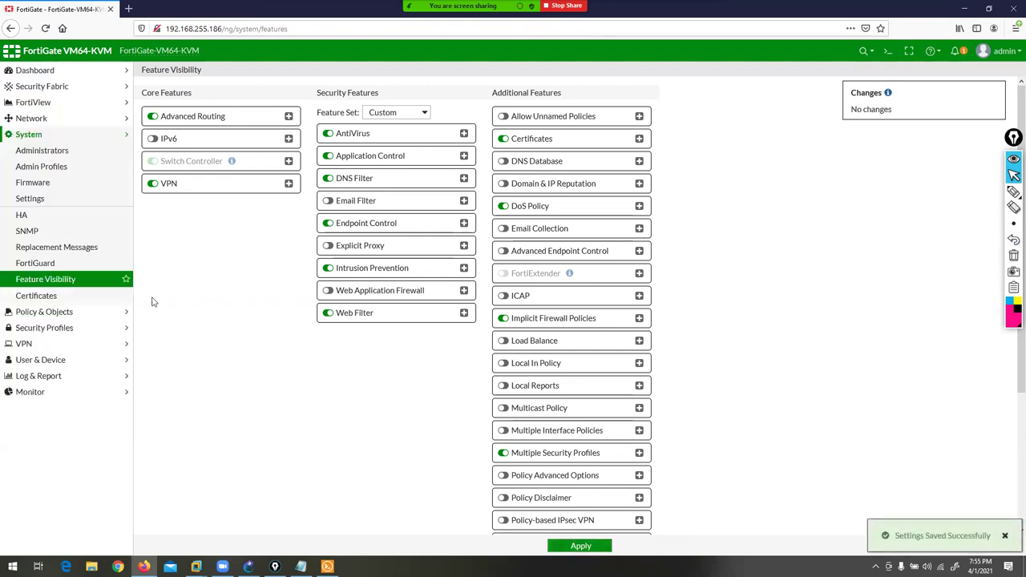
{"action": "left_click", "coordinate": [36, 121]}
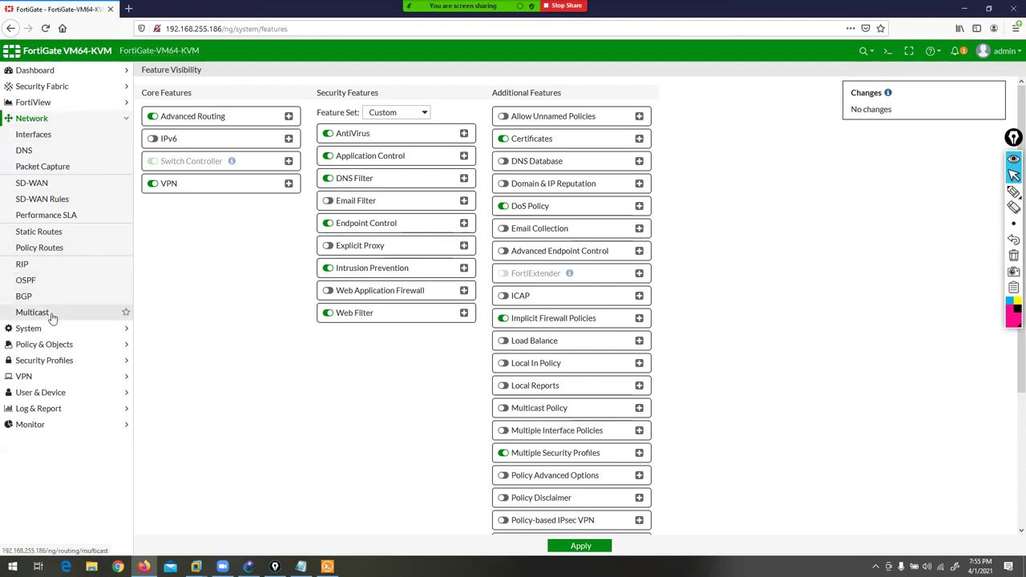
- Open Static Routes and start a new route, showing the default 0.0.0.0 destination, distance 10 form
{"action": "left_click", "coordinate": [43, 236]}
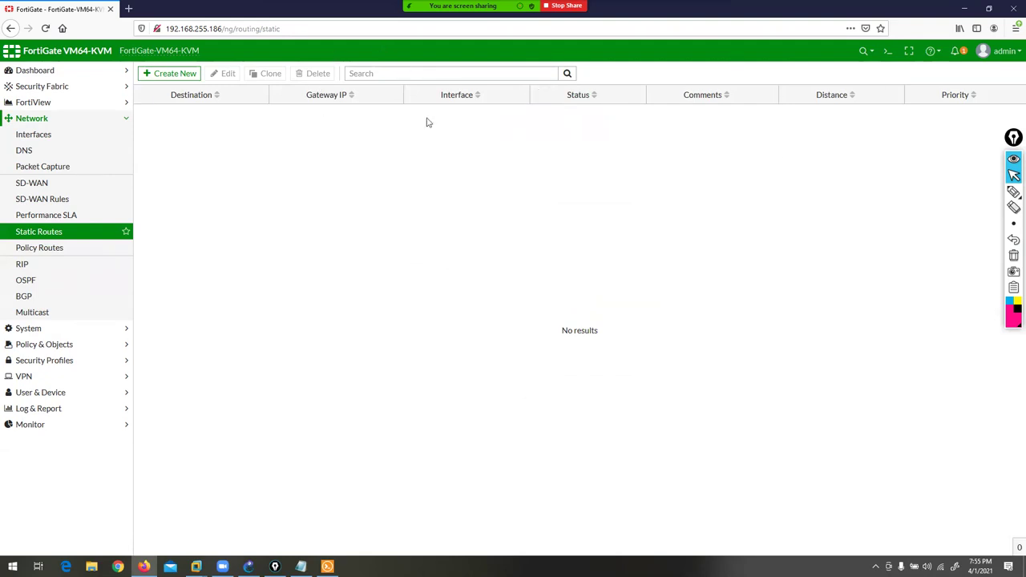
{"action": "left_click", "coordinate": [174, 75]}
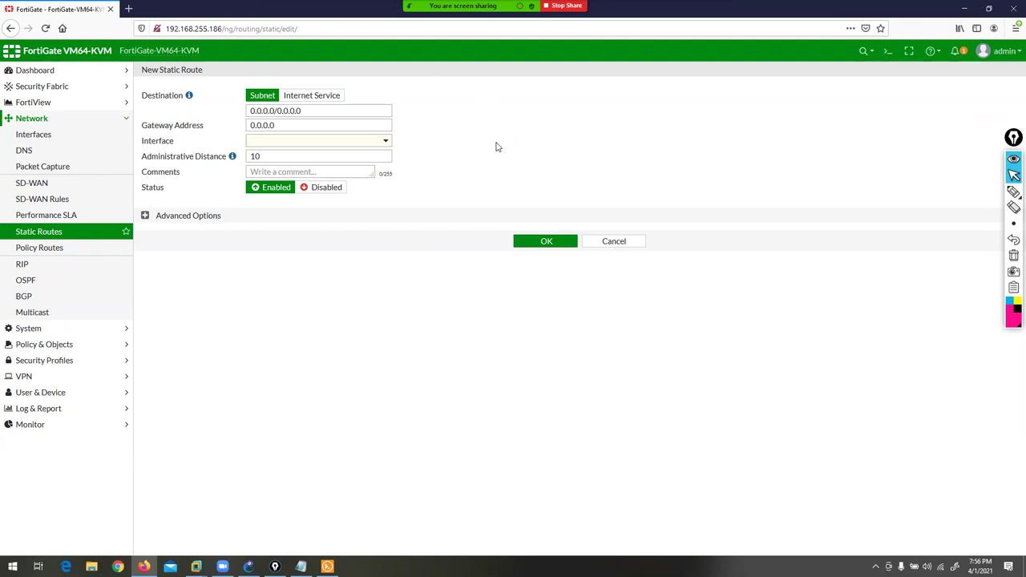
- Discard the unfinished route, enable IPv6 in Feature Visibility and apply, then reopen Static Routes
{"action": "left_click", "coordinate": [629, 243]}
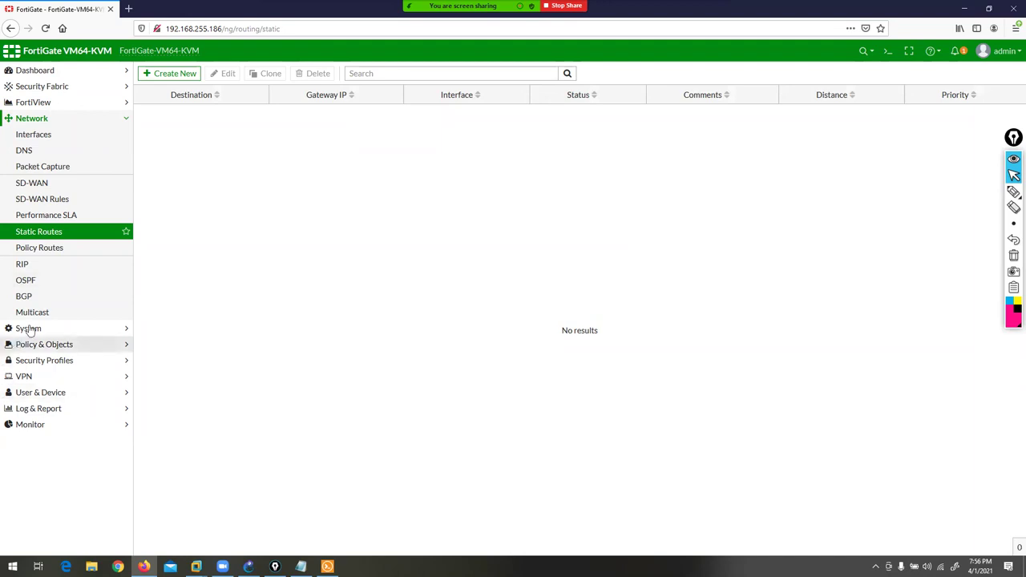
{"action": "left_click", "coordinate": [34, 328]}
{"action": "left_click", "coordinate": [36, 282]}
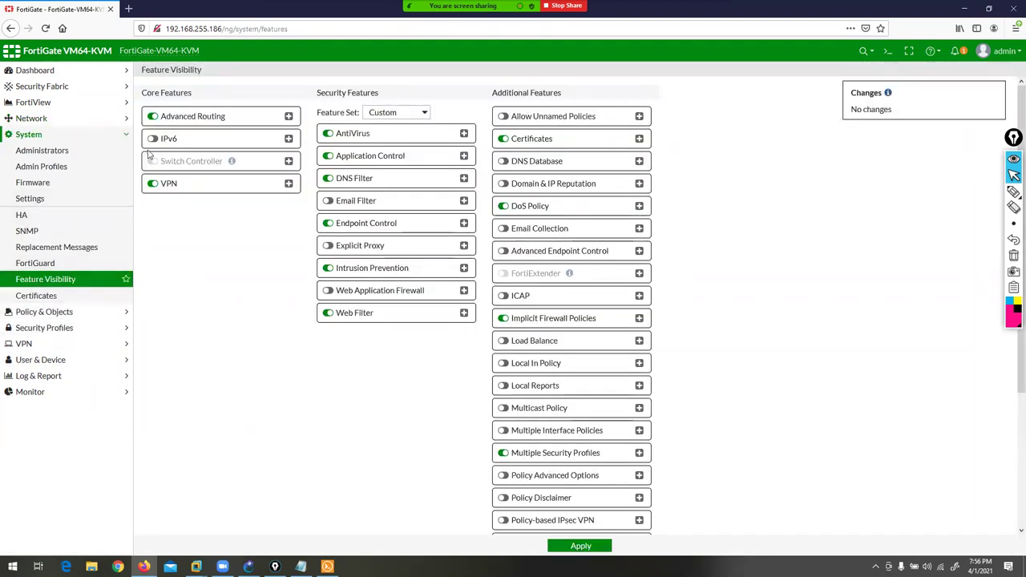
{"action": "left_click", "coordinate": [154, 139]}
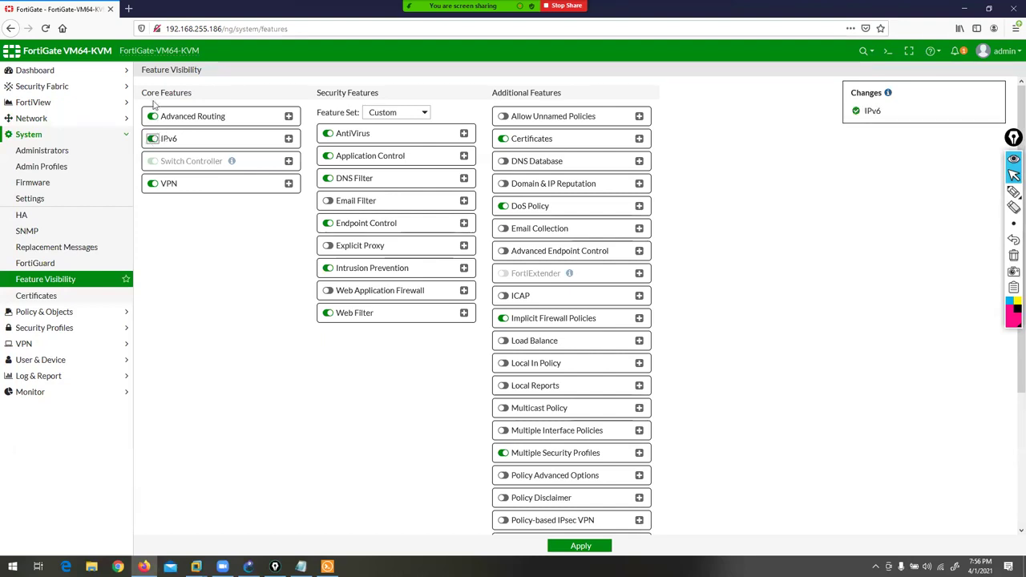
{"action": "left_click_drag", "start_coordinate": [193, 94], "coordinate": [147, 93]}
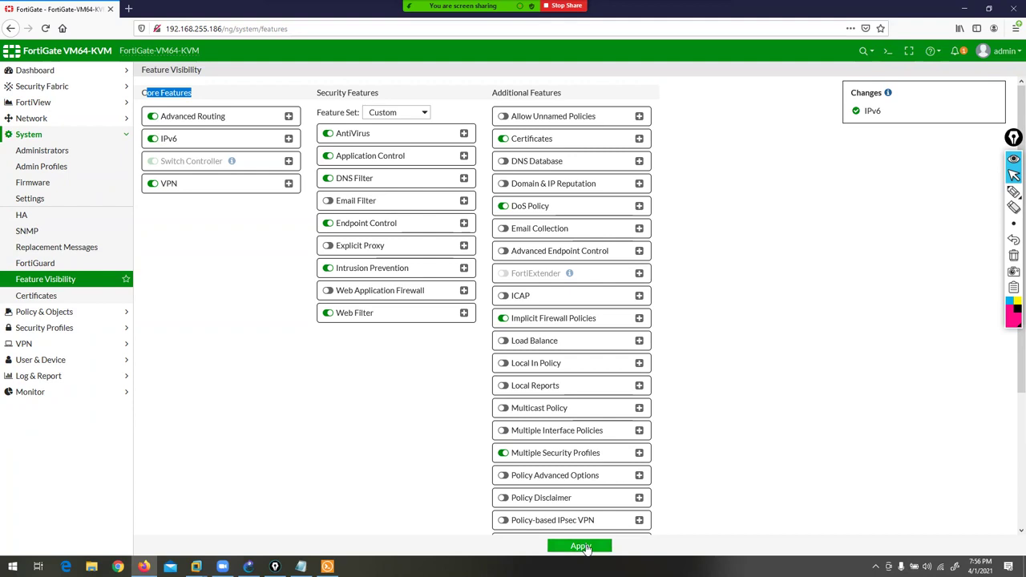
{"action": "left_click", "coordinate": [580, 547]}
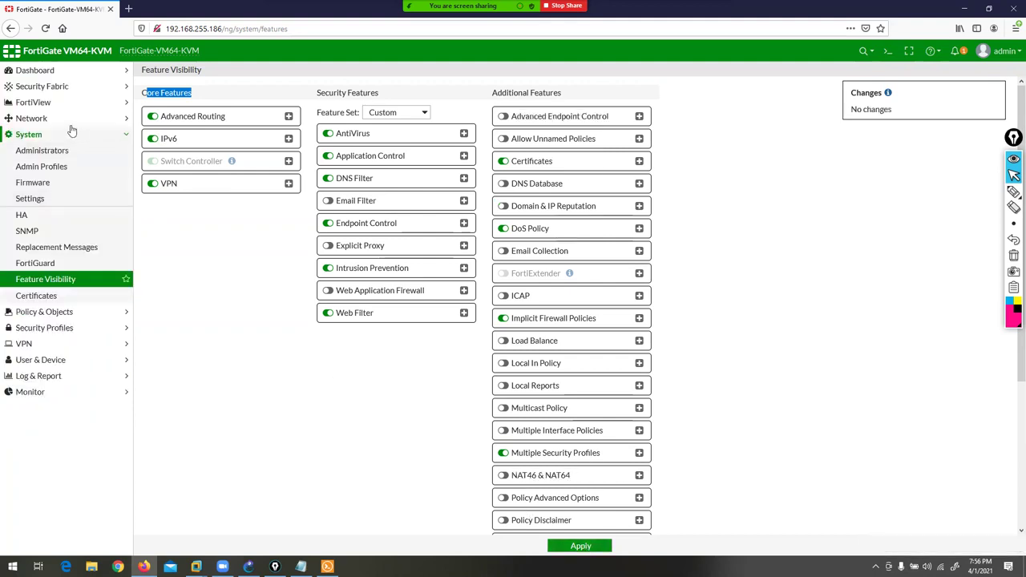
{"action": "left_click", "coordinate": [54, 121]}
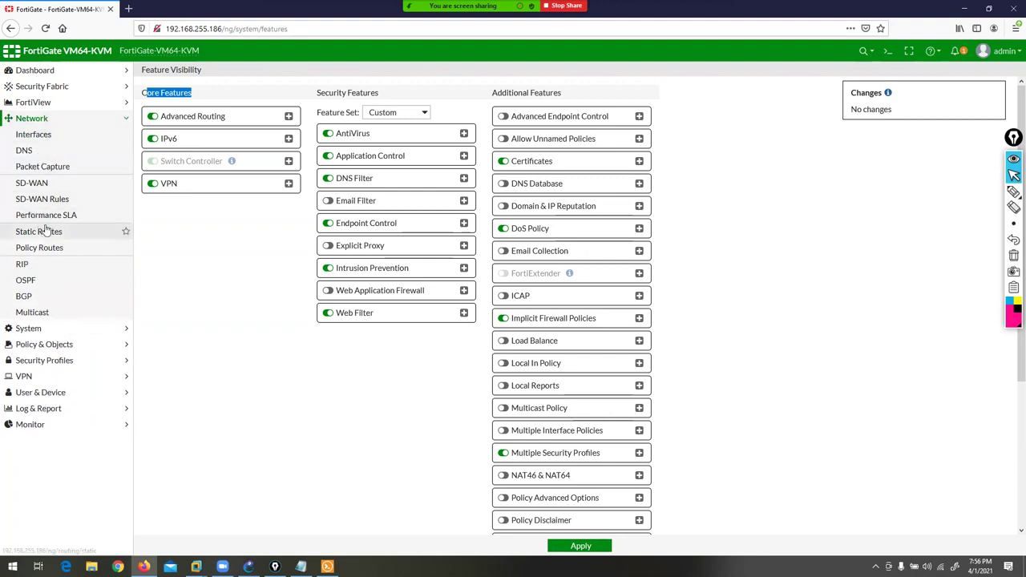
{"action": "left_click", "coordinate": [47, 231]}
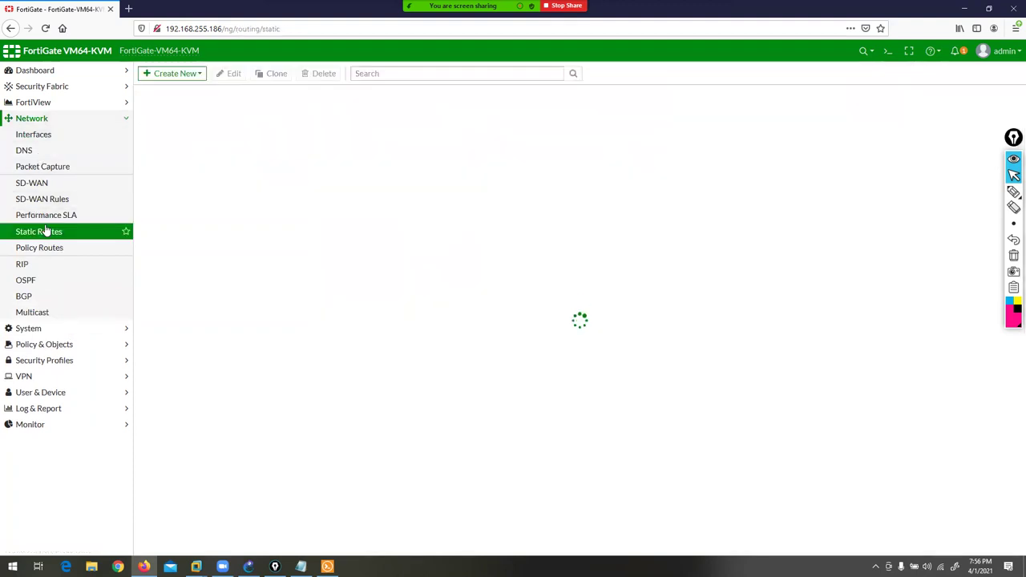
- Start a new IPv4 static route form
{"action": "left_click", "coordinate": [193, 75]}
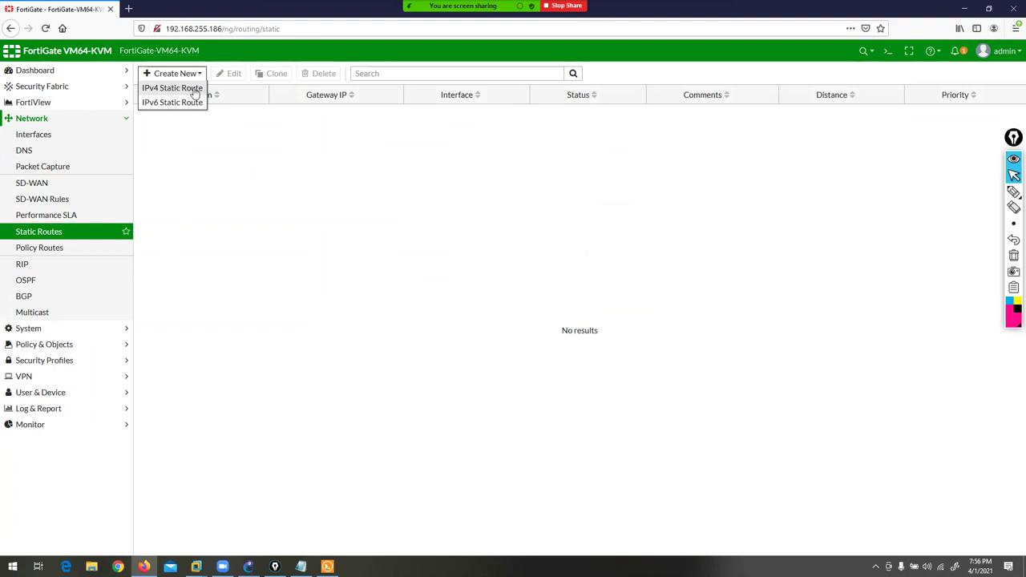
{"action": "left_click", "coordinate": [195, 93]}
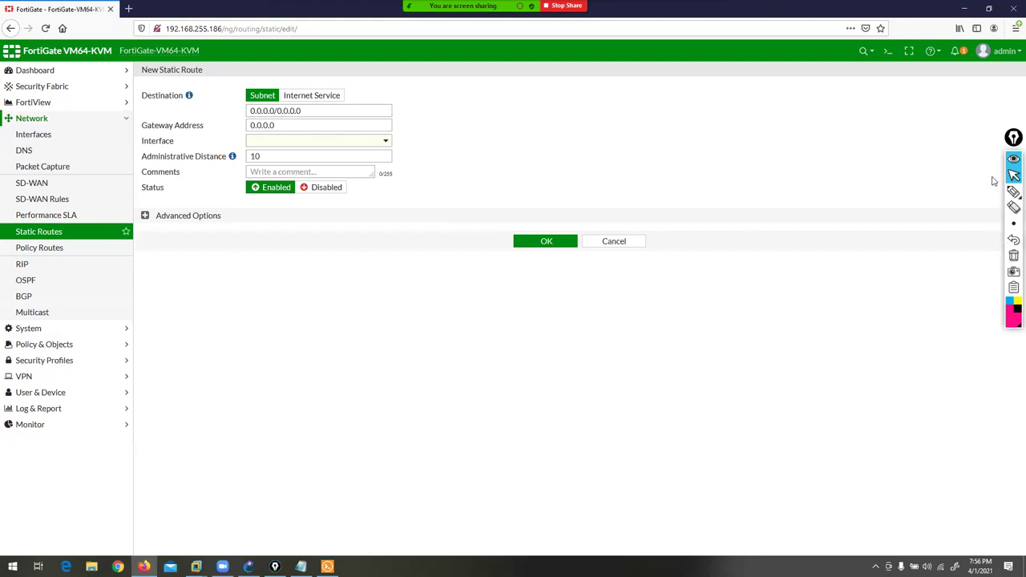
{"action": "left_click", "coordinate": [1013, 192]}
{"action": "mouse_move", "coordinate": [253, 26]}
{"action": "left_mouse_down"}
{"action": "mouse_move", "coordinate": [255, 75]}
{"action": "mouse_move", "coordinate": [271, 78]}
{"action": "left_mouse_up"}
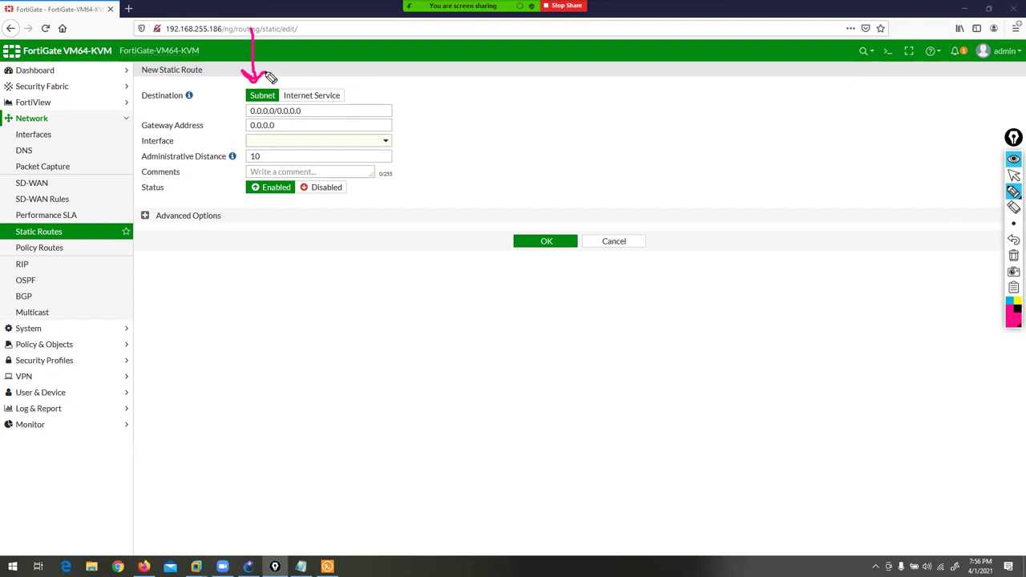
- Bring up the GNS3 topology linking R1, the firewall and R2
{"action": "mouse_move", "coordinate": [339, 31]}
{"action": "left_mouse_down"}
{"action": "mouse_move", "coordinate": [322, 83]}
{"action": "mouse_move", "coordinate": [330, 77]}
{"action": "left_mouse_up"}
{"action": "left_click", "coordinate": [1014, 255]}
{"action": "left_click", "coordinate": [1014, 175]}
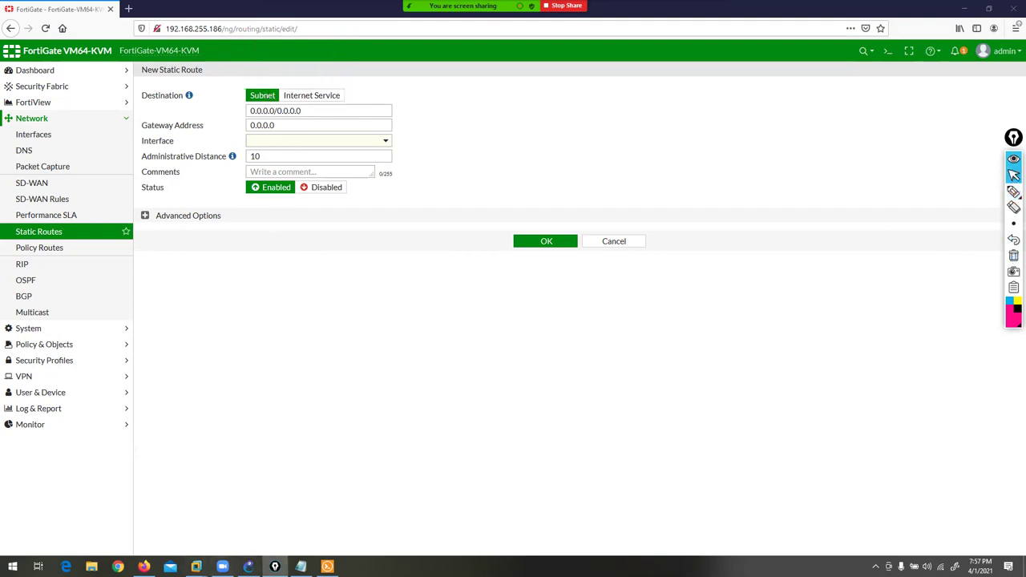
{"action": "left_click", "coordinate": [248, 567]}
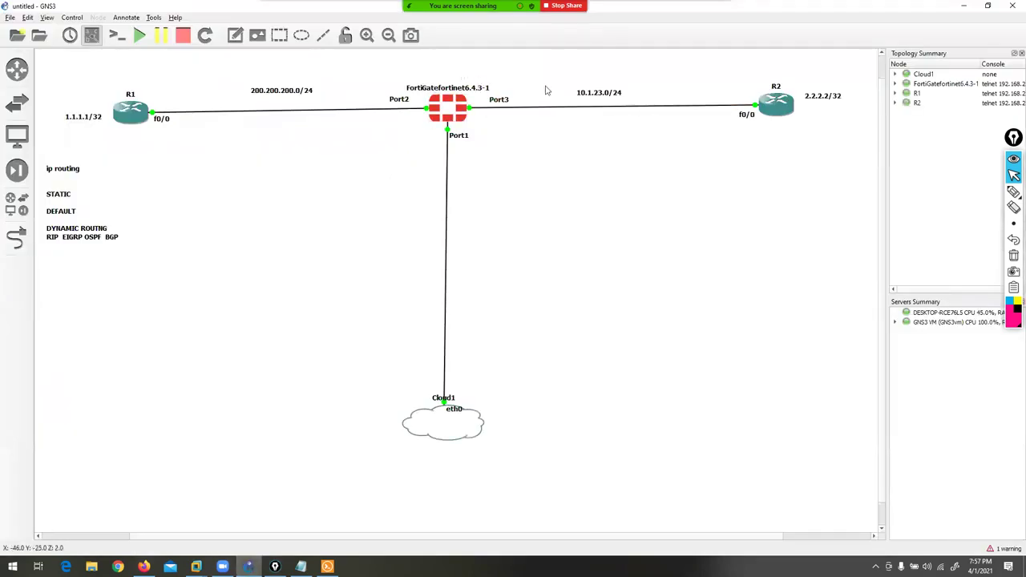
{"action": "mouse_move", "coordinate": [1014, 190]}
{"action": "left_click", "coordinate": [981, 193]}
{"action": "mouse_move", "coordinate": [108, 157]}
{"action": "left_mouse_down"}
{"action": "mouse_move", "coordinate": [74, 204]}
{"action": "mouse_move", "coordinate": [103, 202]}
{"action": "left_mouse_up"}
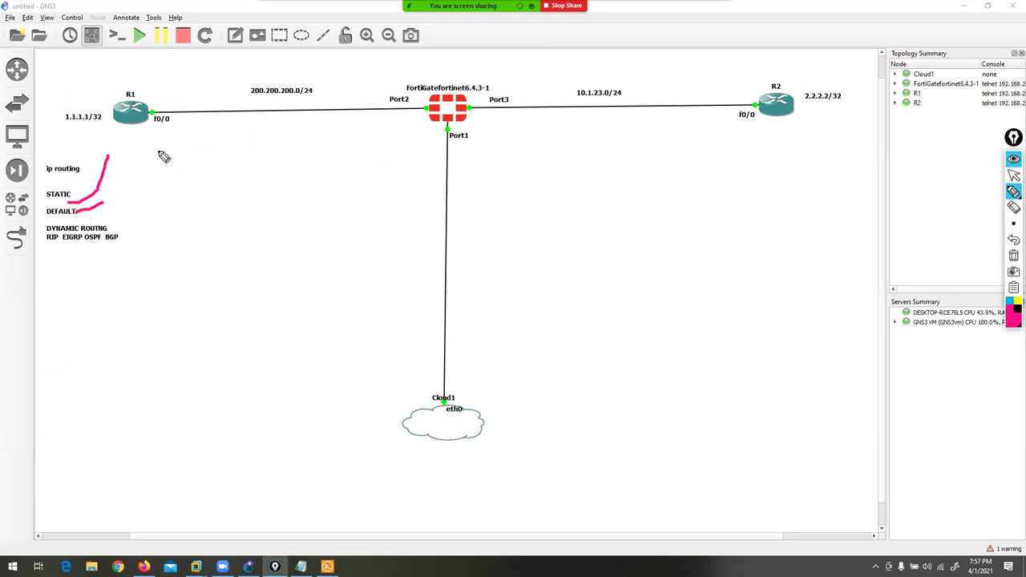
{"action": "mouse_move", "coordinate": [439, 83]}
{"action": "left_mouse_down"}
{"action": "mouse_move", "coordinate": [153, 85]}
{"action": "mouse_move", "coordinate": [135, 104]}
{"action": "mouse_move", "coordinate": [171, 105]}
{"action": "left_mouse_up"}
{"action": "mouse_move", "coordinate": [247, 13]}
{"action": "left_mouse_down"}
{"action": "mouse_move", "coordinate": [279, 35]}
{"action": "mouse_move", "coordinate": [252, 51]}
{"action": "left_mouse_up"}
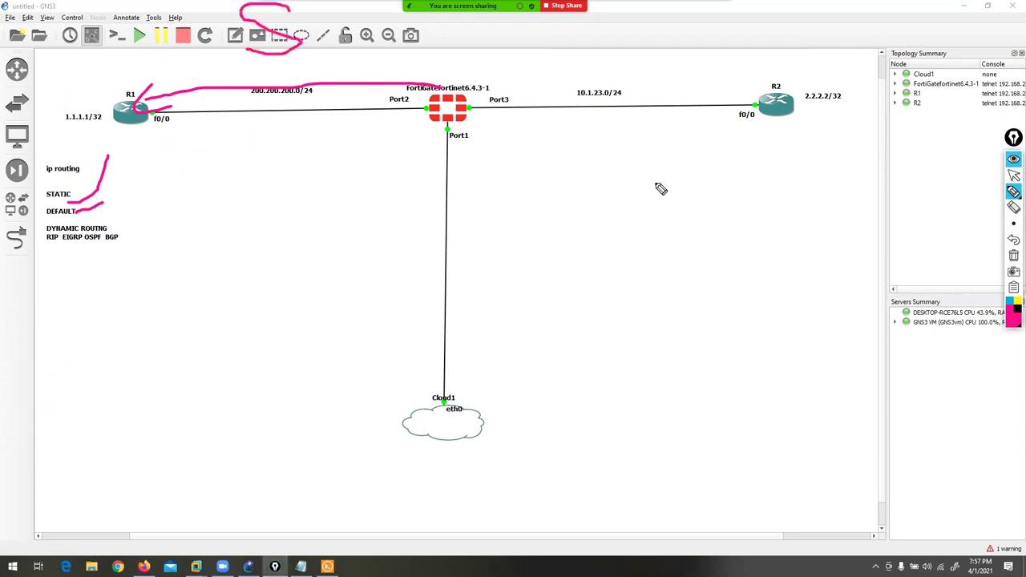
{"action": "left_click_drag", "start_coordinate": [491, 95], "coordinate": [538, 92]}
{"action": "mouse_move", "coordinate": [711, 119]}
{"action": "left_mouse_down"}
{"action": "mouse_move", "coordinate": [825, 111]}
{"action": "mouse_move", "coordinate": [808, 98]}
{"action": "mouse_move", "coordinate": [801, 137]}
{"action": "left_mouse_up"}
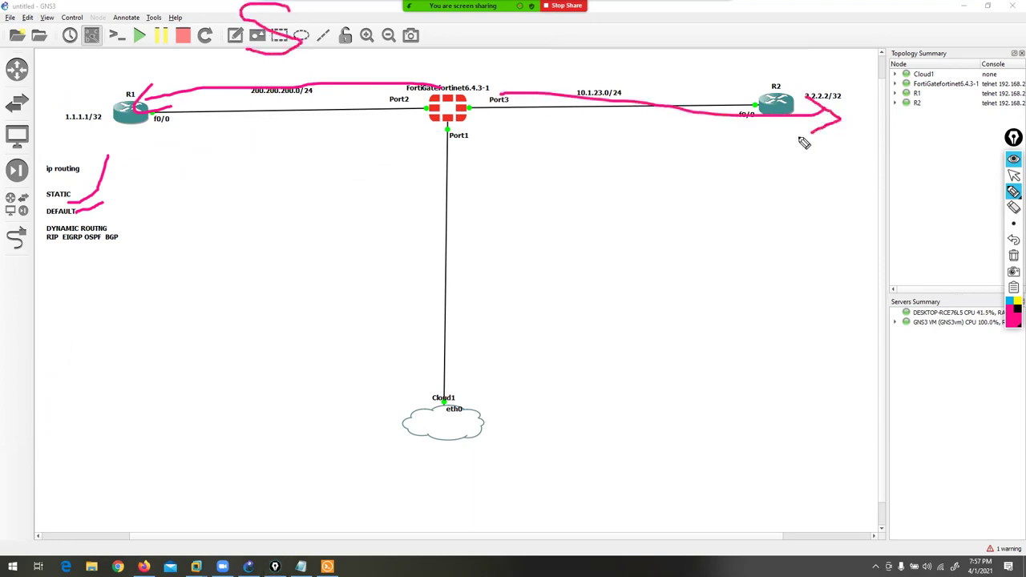
{"action": "mouse_move", "coordinate": [646, 61]}
{"action": "left_mouse_down"}
{"action": "mouse_move", "coordinate": [658, 24]}
{"action": "mouse_move", "coordinate": [694, 50]}
{"action": "mouse_move", "coordinate": [641, 64]}
{"action": "left_mouse_up"}
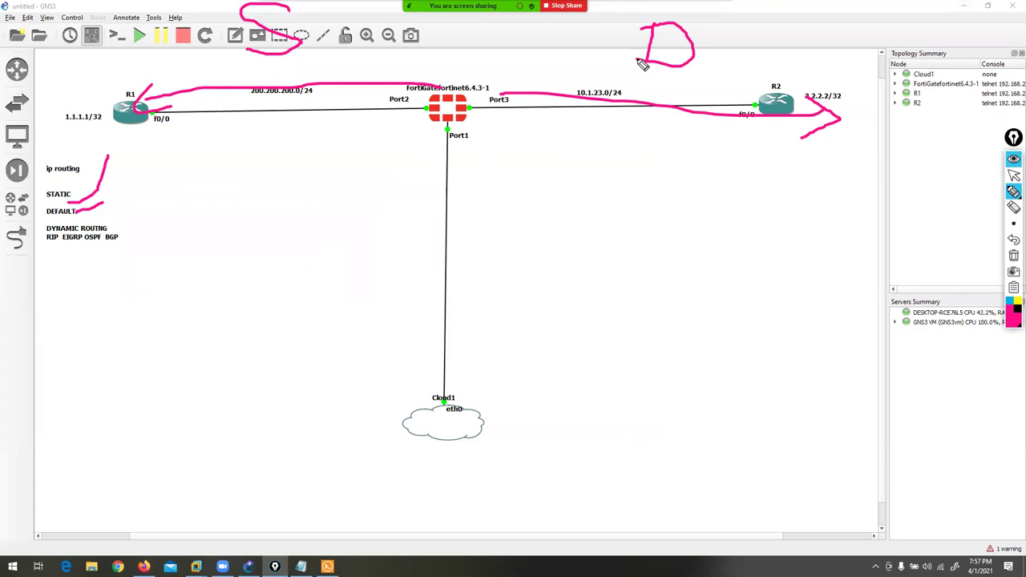
{"action": "left_click", "coordinate": [1014, 158]}
{"action": "left_click", "coordinate": [1014, 176]}
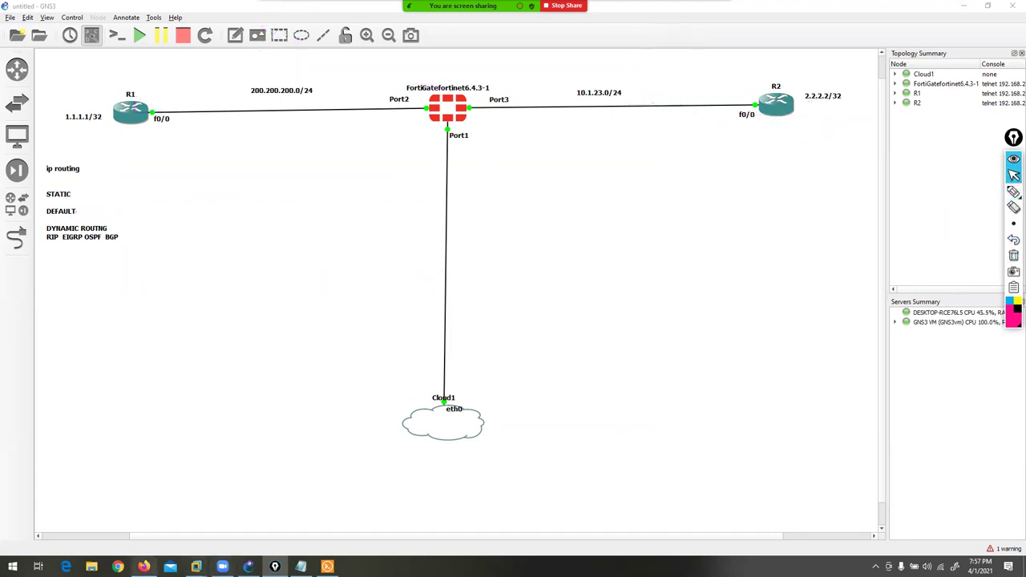
{"action": "left_click", "coordinate": [144, 567]}
- Enter destination 1.1.1.1/32, gateway 200.200.200.10 and interface LAN (port2), then save the route
{"action": "left_click_drag", "start_coordinate": [302, 111], "coordinate": [172, 126]}
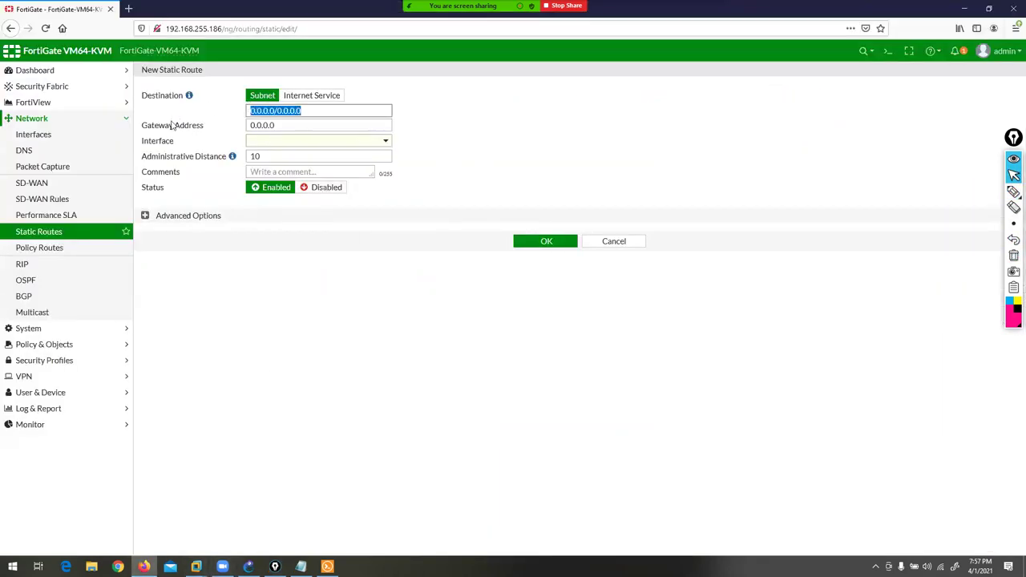
{"action": "type", "text": "1.1.1.1/"}
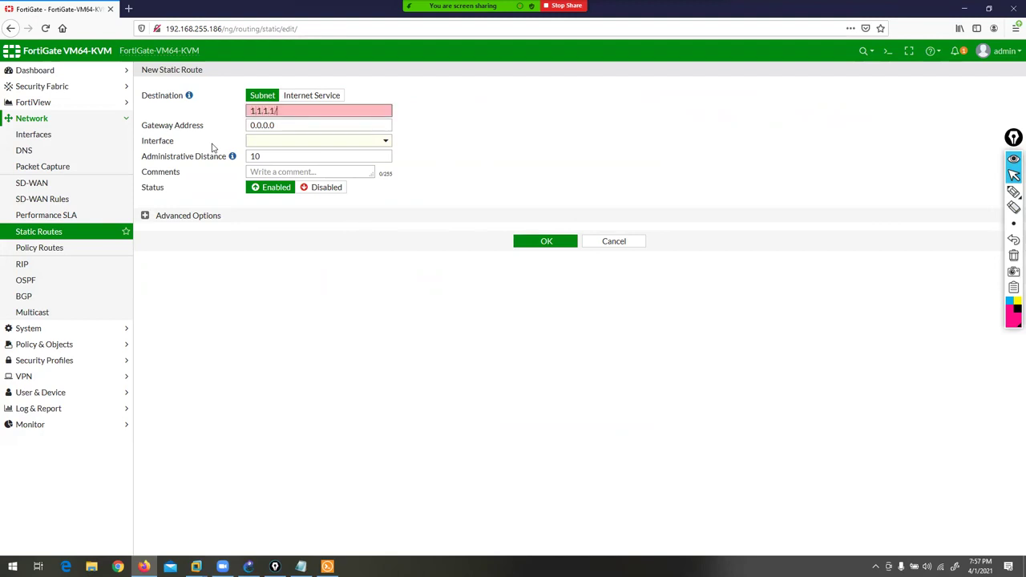
{"action": "type", "text": "32"}
{"action": "left_click_drag", "start_coordinate": [287, 125], "coordinate": [139, 136]}
{"action": "type", "text": "20"}
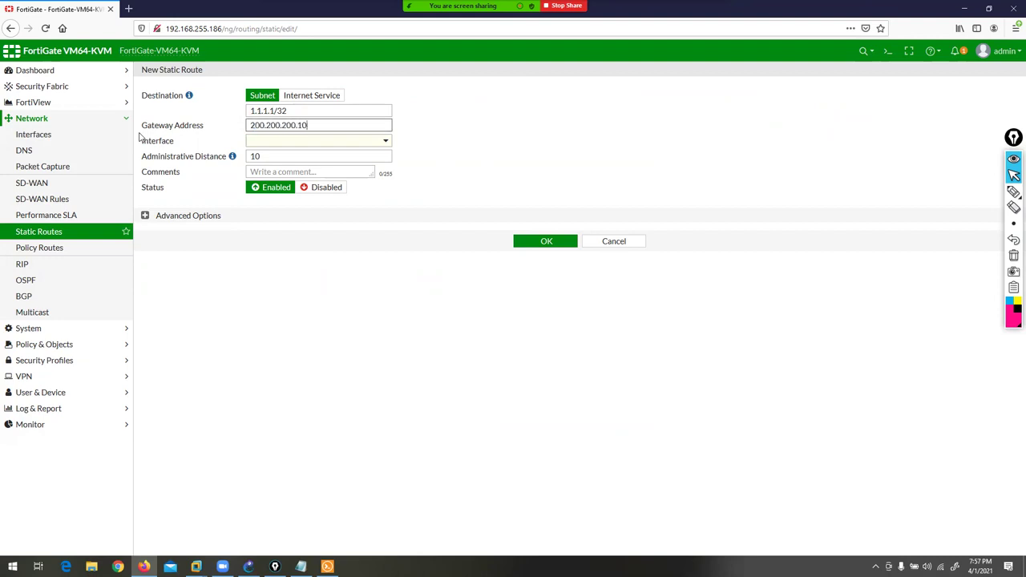
{"action": "key", "text": "Tab"}
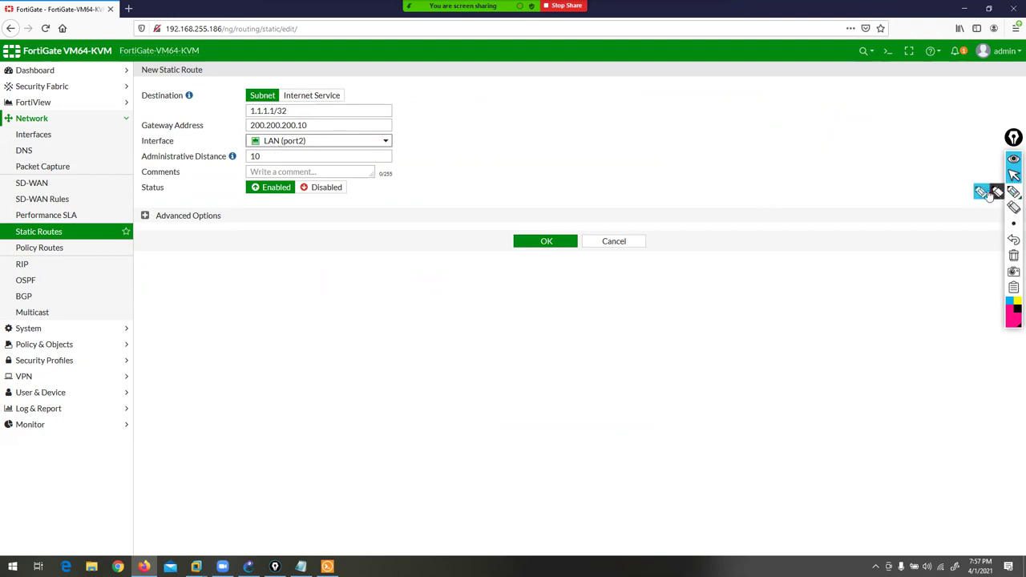
{"action": "left_click", "coordinate": [1013, 191]}
{"action": "mouse_move", "coordinate": [272, 153]}
{"action": "left_mouse_down"}
{"action": "mouse_move", "coordinate": [246, 171]}
{"action": "mouse_move", "coordinate": [279, 154]}
{"action": "left_mouse_up"}
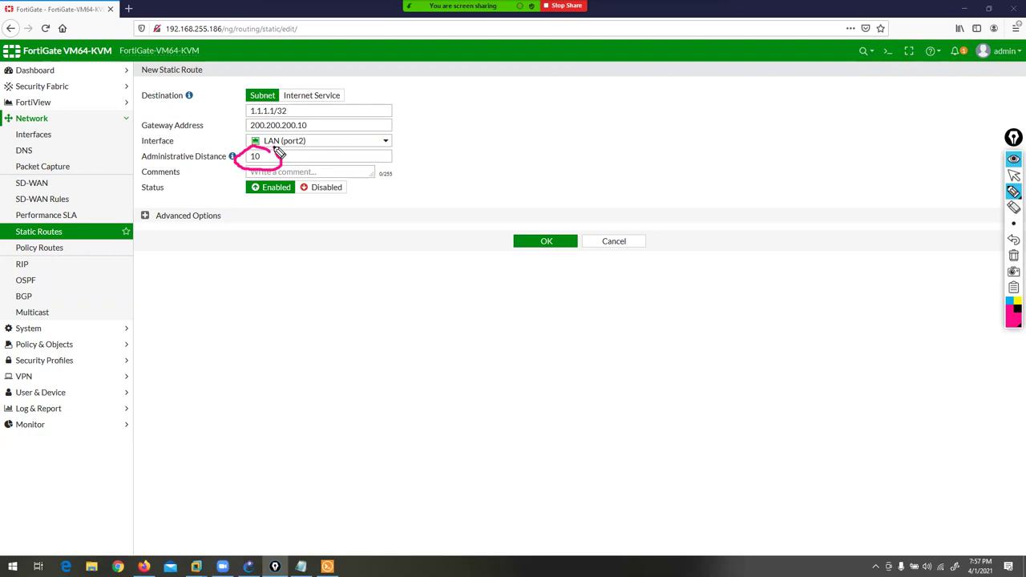
{"action": "left_click", "coordinate": [1013, 255]}
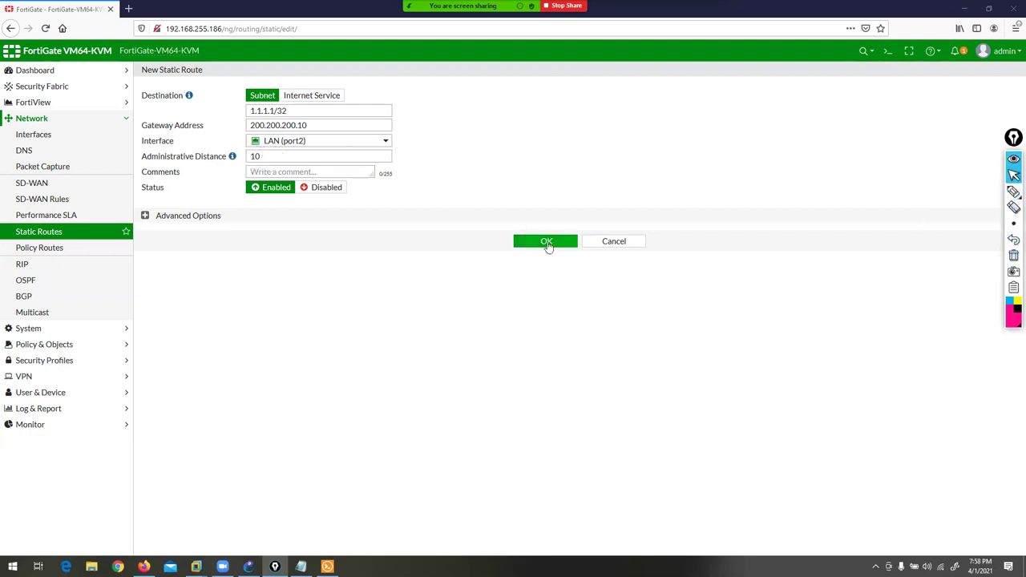
{"action": "left_click", "coordinate": [546, 242]}
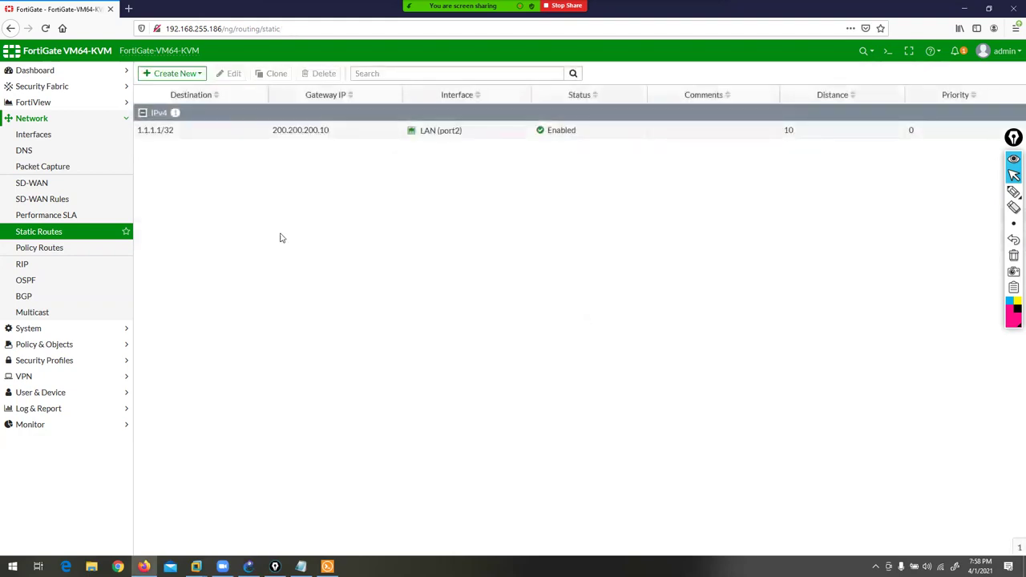
- Review the saved 1.1.1.1/32 route in the list, enabled with distance 10
{"action": "mouse_move", "coordinate": [1013, 198]}
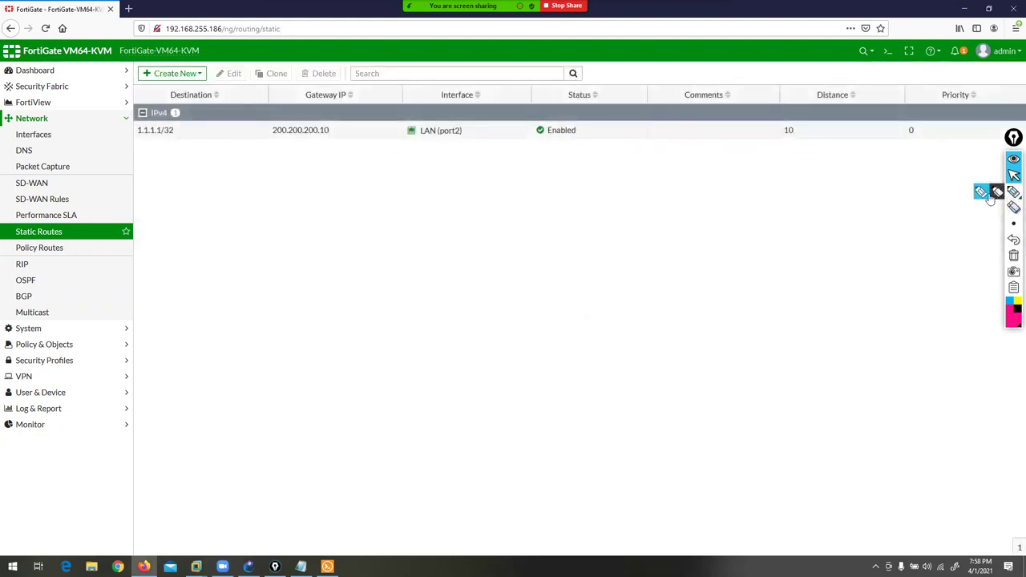
{"action": "left_click", "coordinate": [980, 198]}
{"action": "left_click_drag", "start_coordinate": [172, 149], "coordinate": [191, 191]}
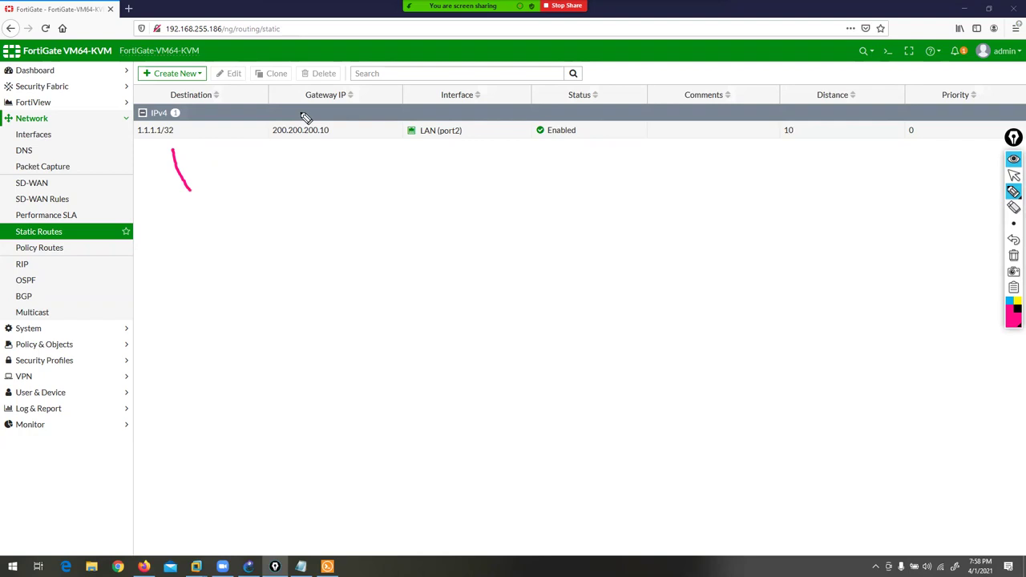
{"action": "left_click_drag", "start_coordinate": [349, 109], "coordinate": [363, 172]}
{"action": "left_click_drag", "start_coordinate": [473, 108], "coordinate": [495, 183]}
{"action": "left_click_drag", "start_coordinate": [590, 101], "coordinate": [618, 191]}
{"action": "left_click_drag", "start_coordinate": [812, 112], "coordinate": [831, 205]}
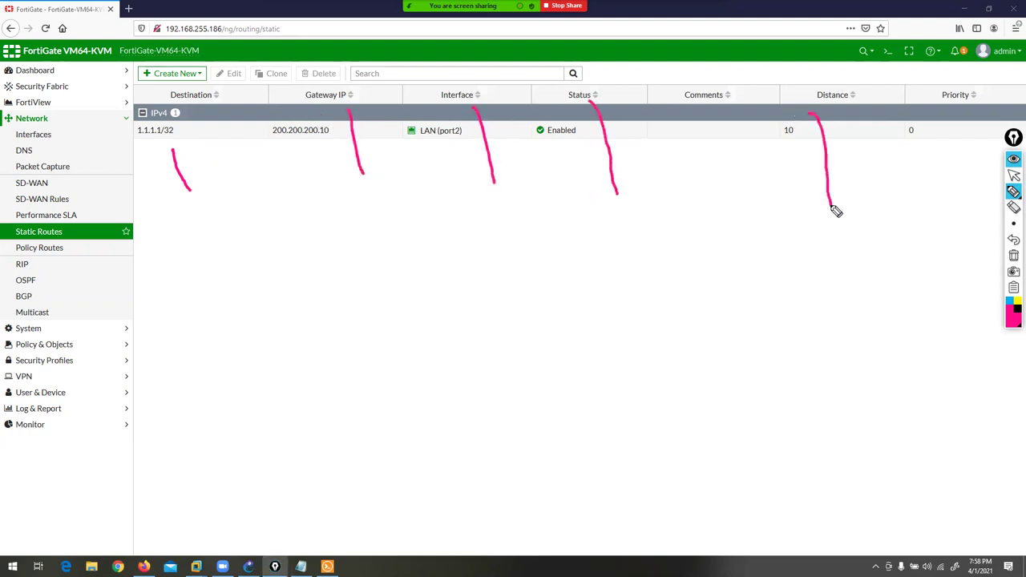
{"action": "left_click", "coordinate": [1014, 255]}
{"action": "left_click", "coordinate": [1015, 175]}
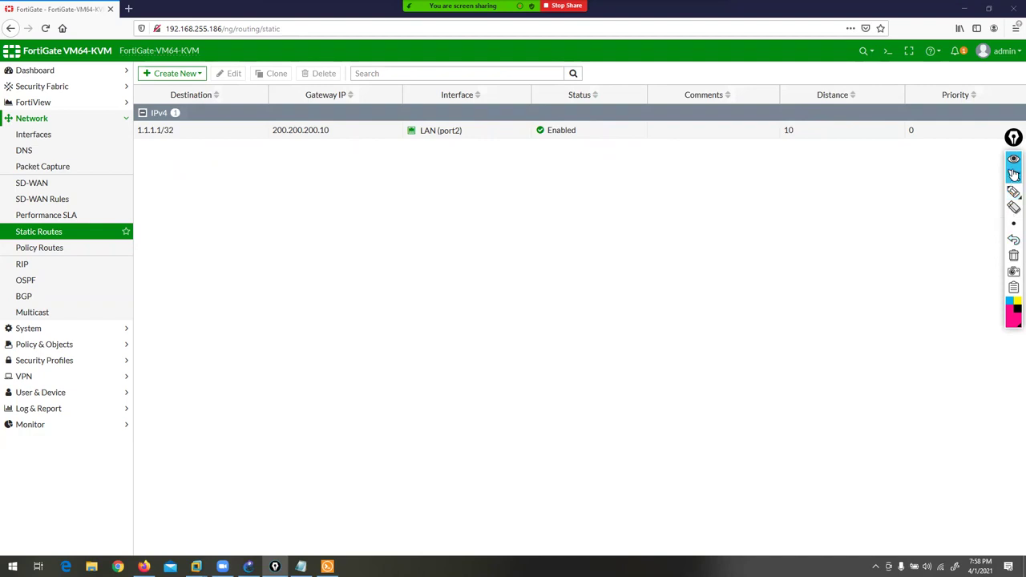
{"action": "left_click", "coordinate": [182, 75]}
- Create default route 0.0.0.0/0 via gateway 10.1.23.10 on WAN (port3), checking topology addresses
{"action": "left_click", "coordinate": [179, 87]}
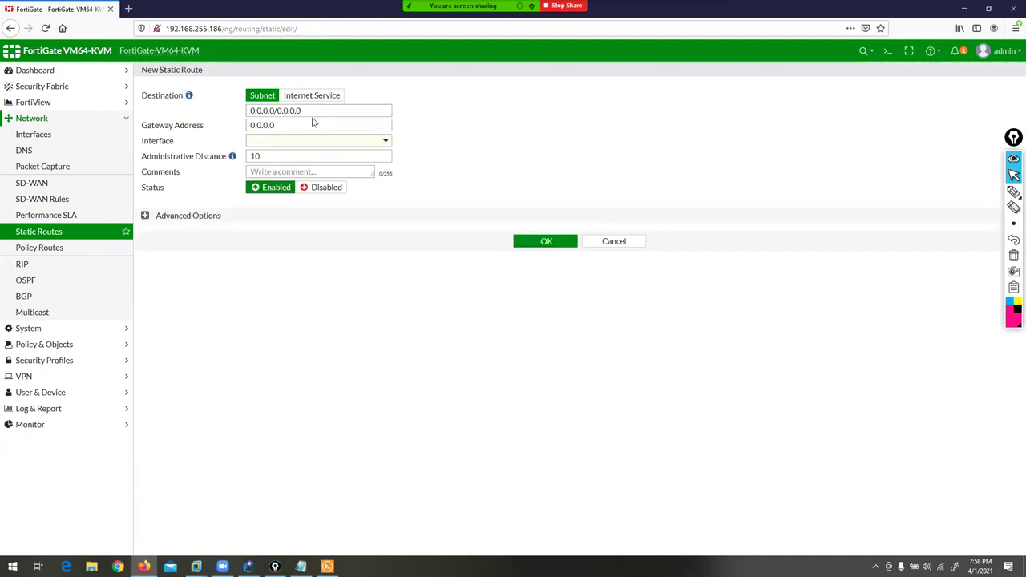
{"action": "left_click", "coordinate": [249, 566]}
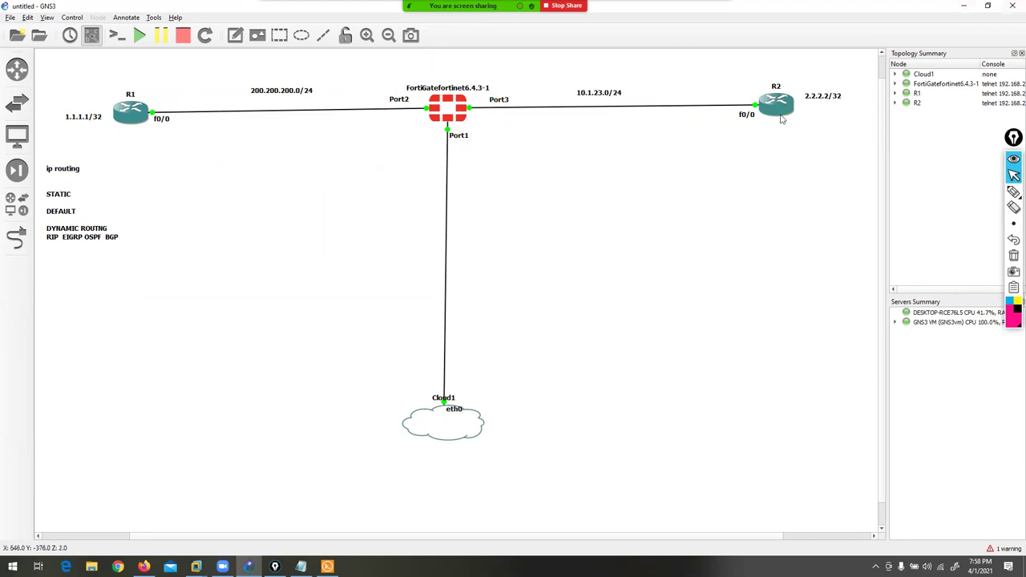
{"action": "left_click", "coordinate": [964, 5]}
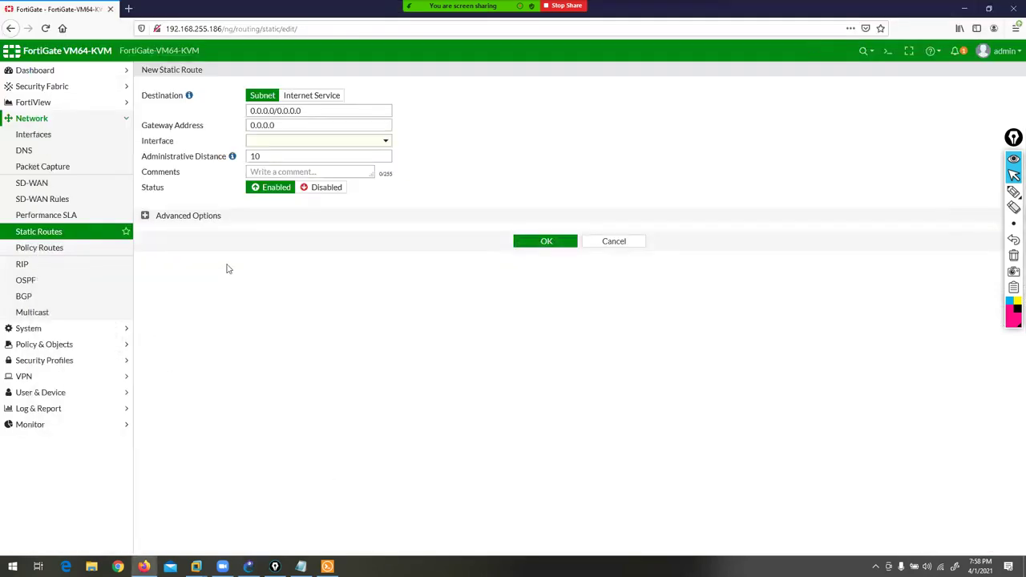
{"action": "left_click_drag", "start_coordinate": [298, 107], "coordinate": [206, 138]}
{"action": "left_click", "coordinate": [271, 125]}
{"action": "type", "text": "10.1.23.10"}
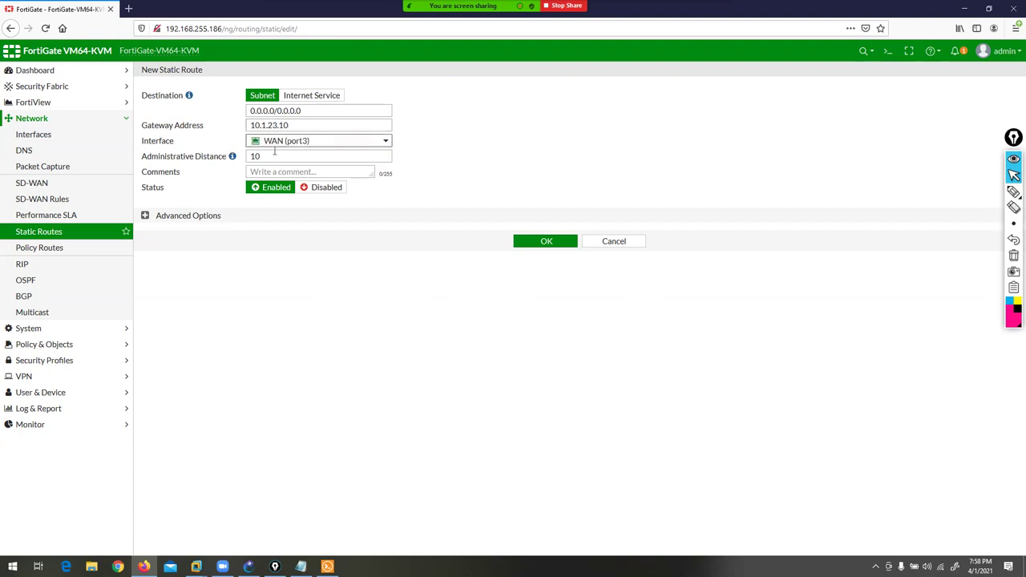
{"action": "left_click", "coordinate": [524, 242]}
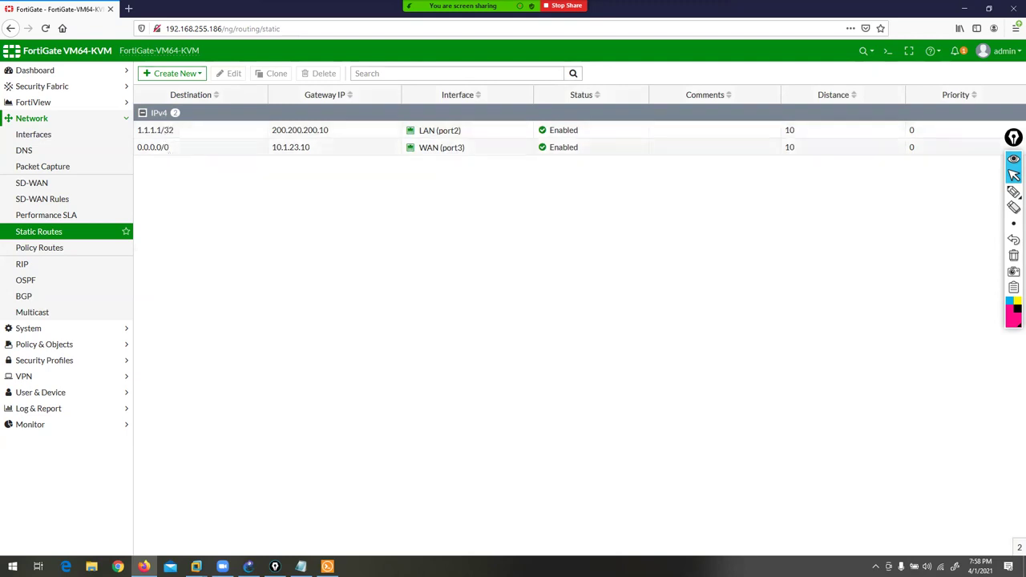
- Log in to the FortiGate console as admin with the account password
{"action": "left_click", "coordinate": [361, 525]}
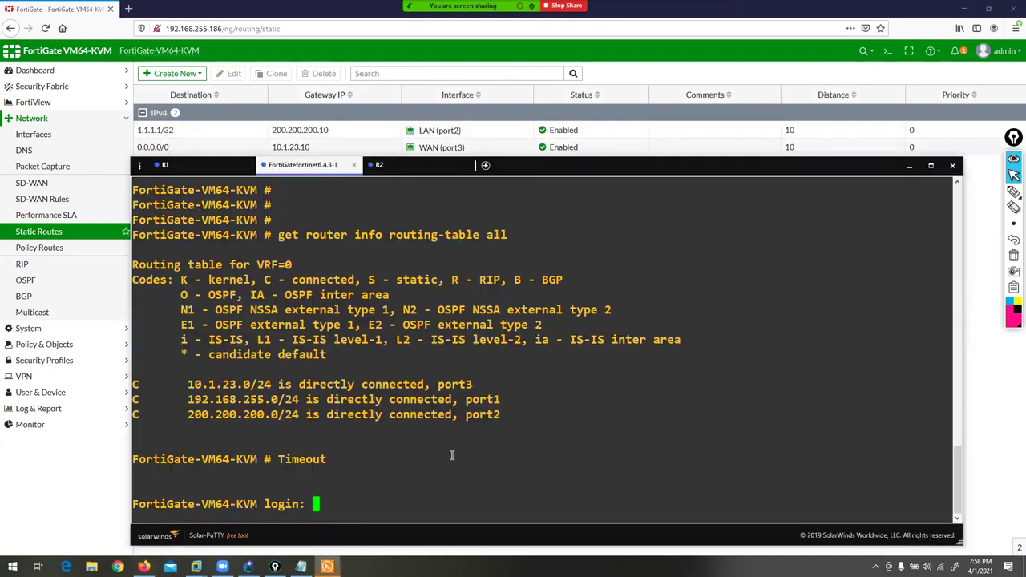
{"action": "type", "text": "admin"}
{"action": "key", "text": "Return"}
{"action": "type", "text": "***"}
{"action": "key", "text": "Return"}
{"action": "key", "text": "Return"}
{"action": "key", "text": "Return"}
- Run get router info routing-table all and review the 1.1.1.1 and default static routes
{"action": "type", "text": "get router info rou"}
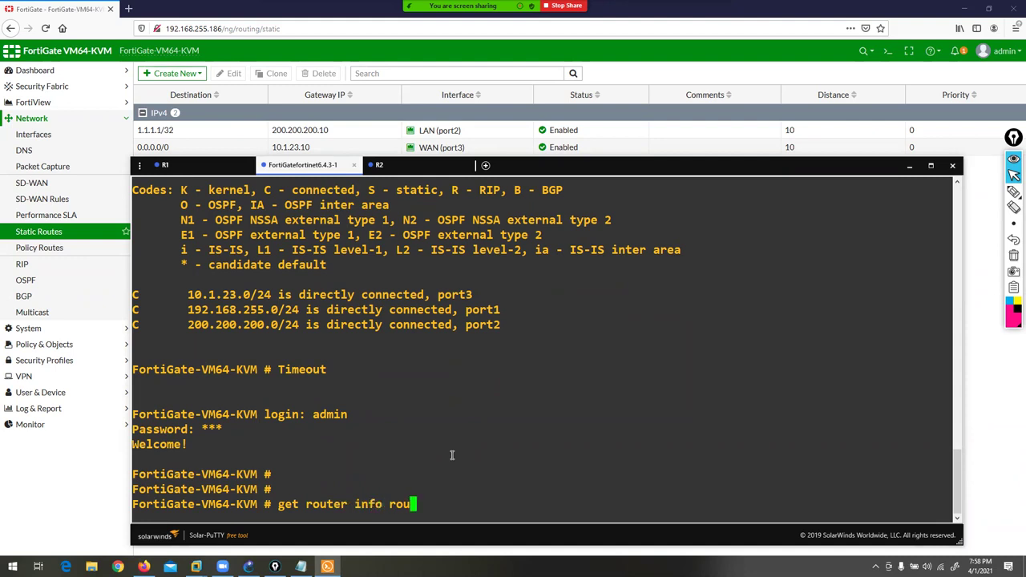
{"action": "type", "text": "ting-table all"}
{"action": "key", "text": "Return"}
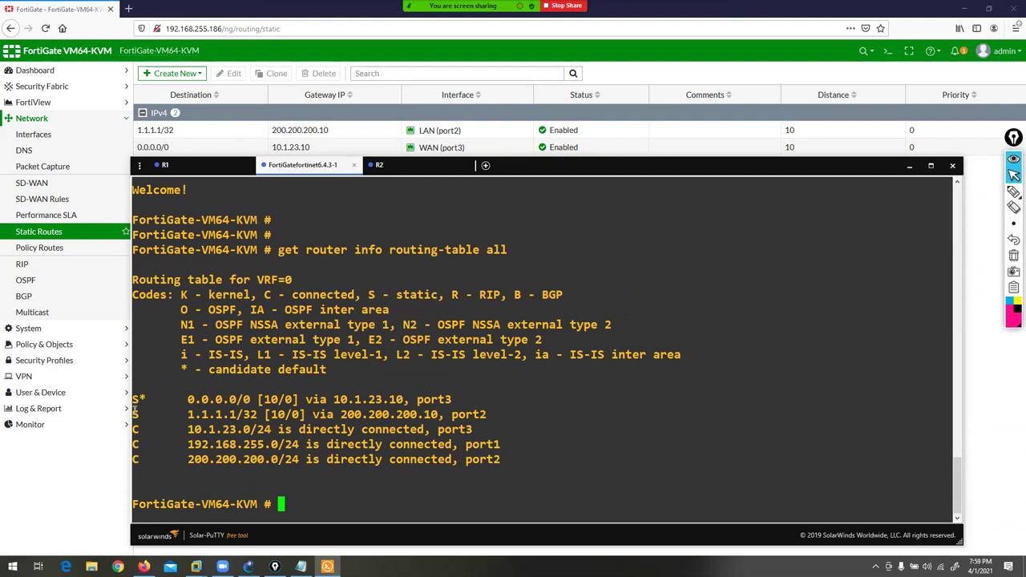
{"action": "left_click_drag", "start_coordinate": [135, 409], "coordinate": [491, 414]}
{"action": "left_click", "coordinate": [494, 412]}
{"action": "left_click_drag", "start_coordinate": [158, 392], "coordinate": [459, 401]}
{"action": "left_click", "coordinate": [461, 401]}
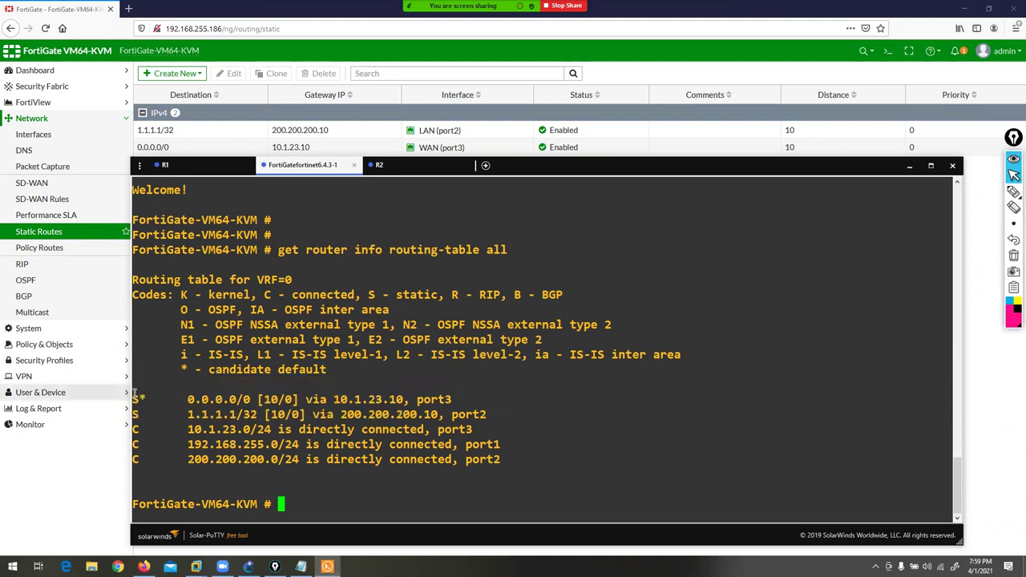
{"action": "left_click_drag", "start_coordinate": [168, 371], "coordinate": [337, 377]}
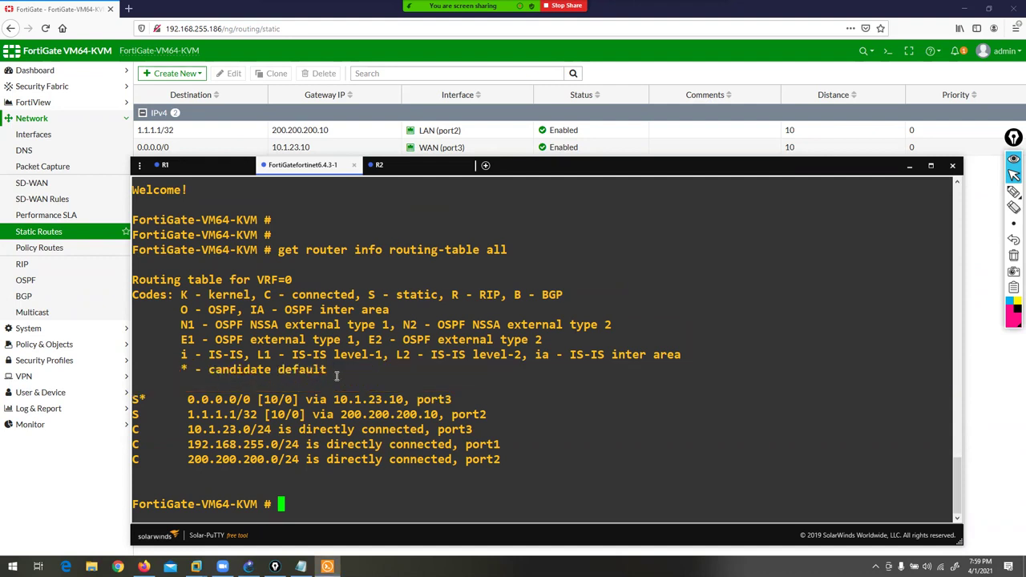
- Ping 1.1.1.1 with execute ping and stop it after replies arrive
{"action": "type", "text": "ping 1.1.1.1"}
{"action": "key", "text": "Return"}
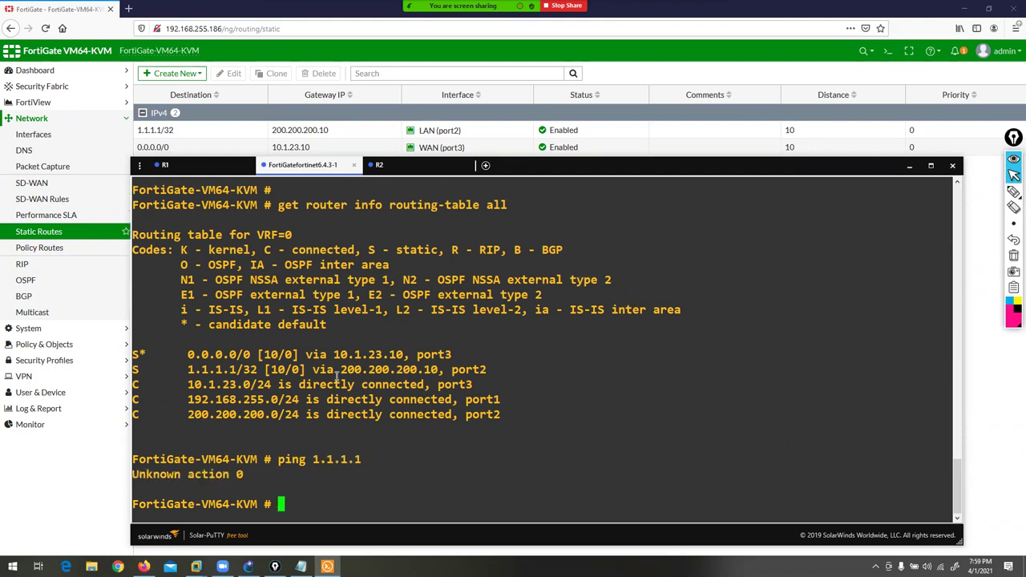
{"action": "type", "text": "execute ping"}
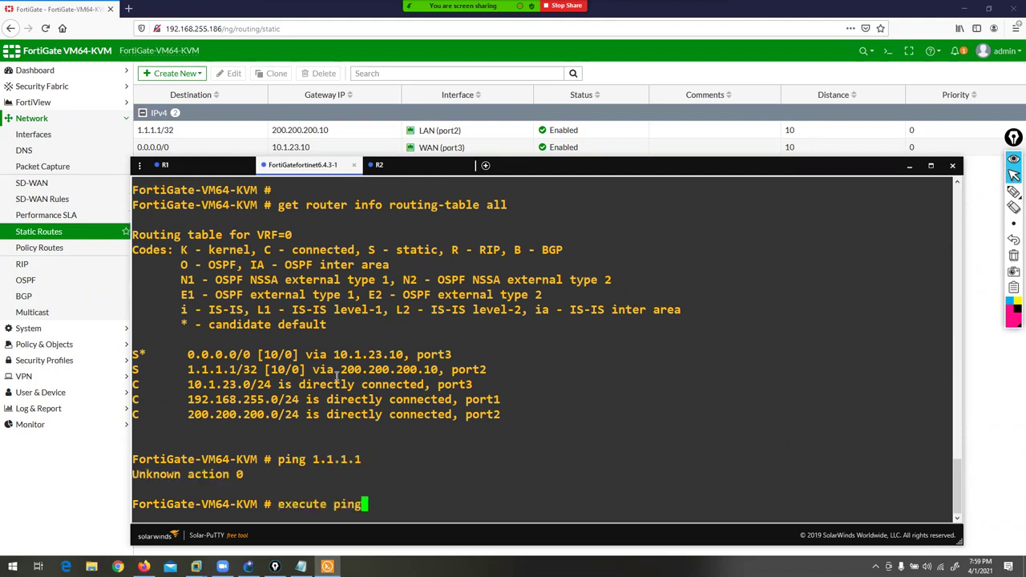
{"action": "type", "text": " 1.1.1.1"}
{"action": "key", "text": "Return"}
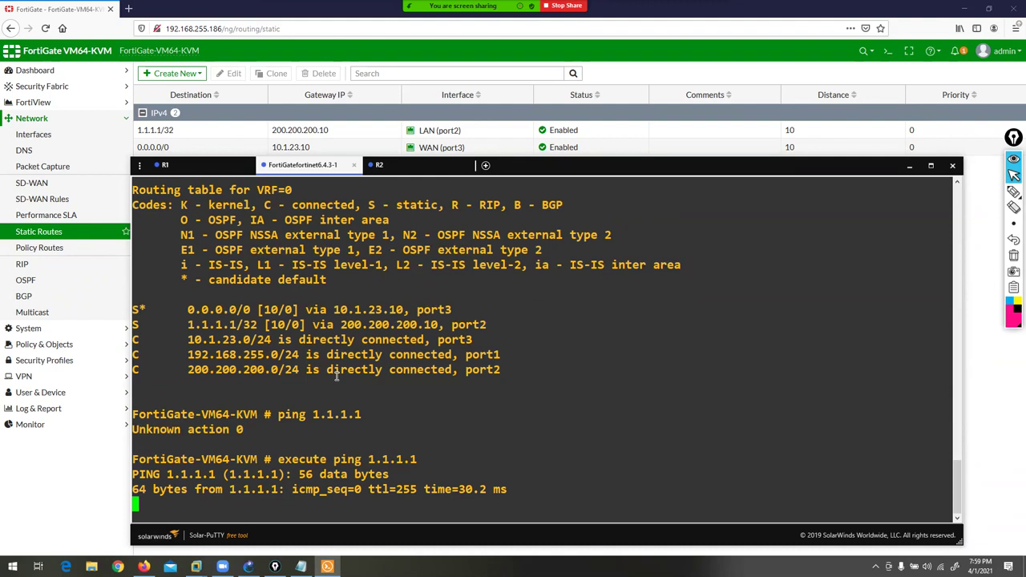
{"action": "key", "text": "ctrl+c"}
- Run execute ping 2.2.2.2 to confirm reachability, then return to GNS3
{"action": "type", "text": "execute ping 2.2.2.2"}
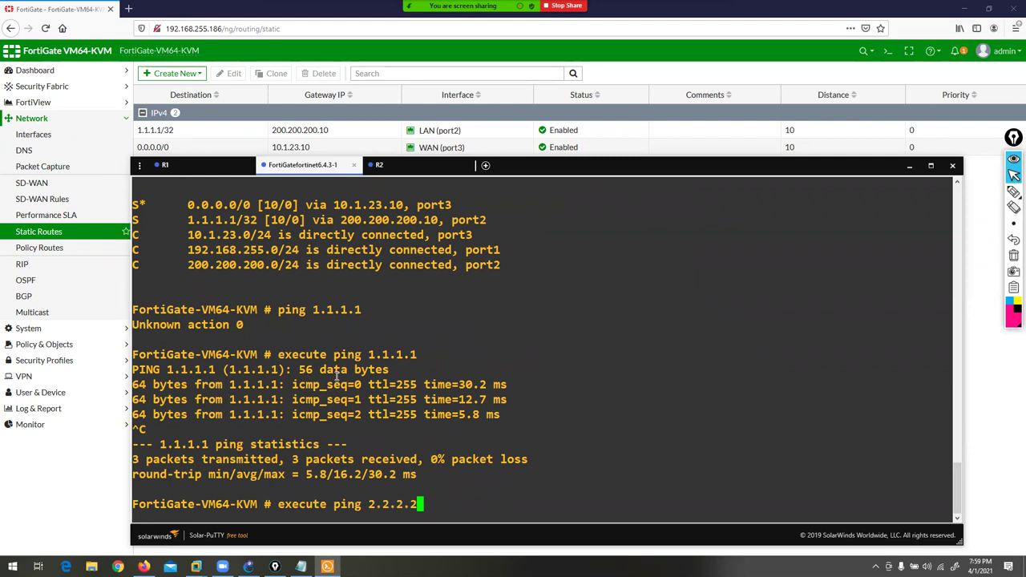
{"action": "key", "text": "Return"}
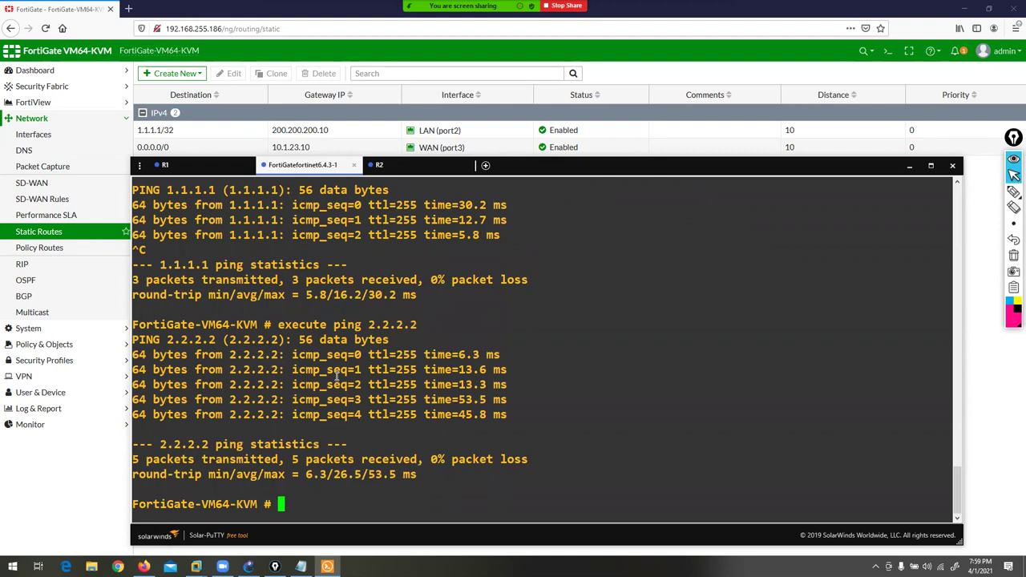
{"action": "key", "text": "Return"}
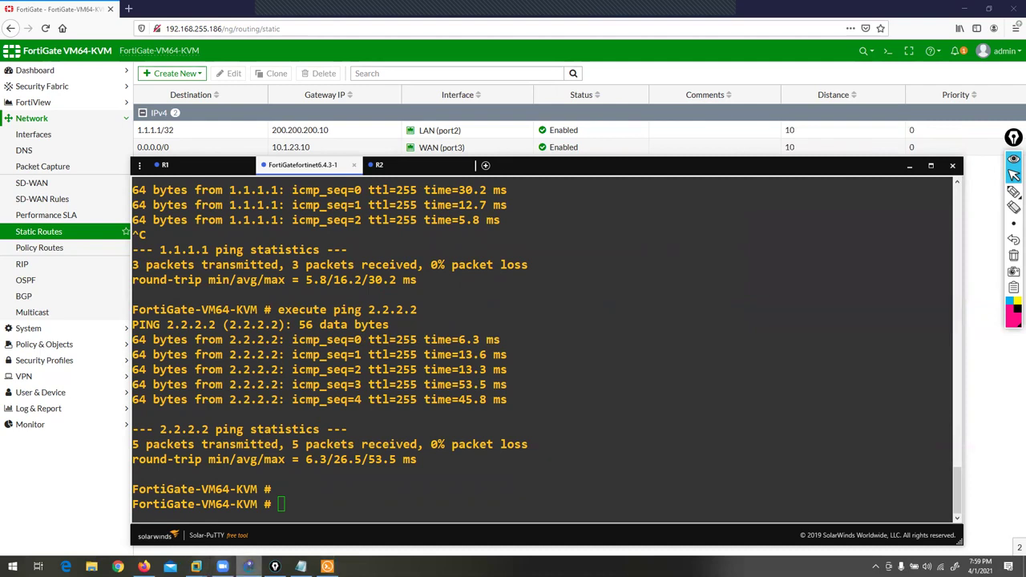
{"action": "key", "text": "alt+Tab"}
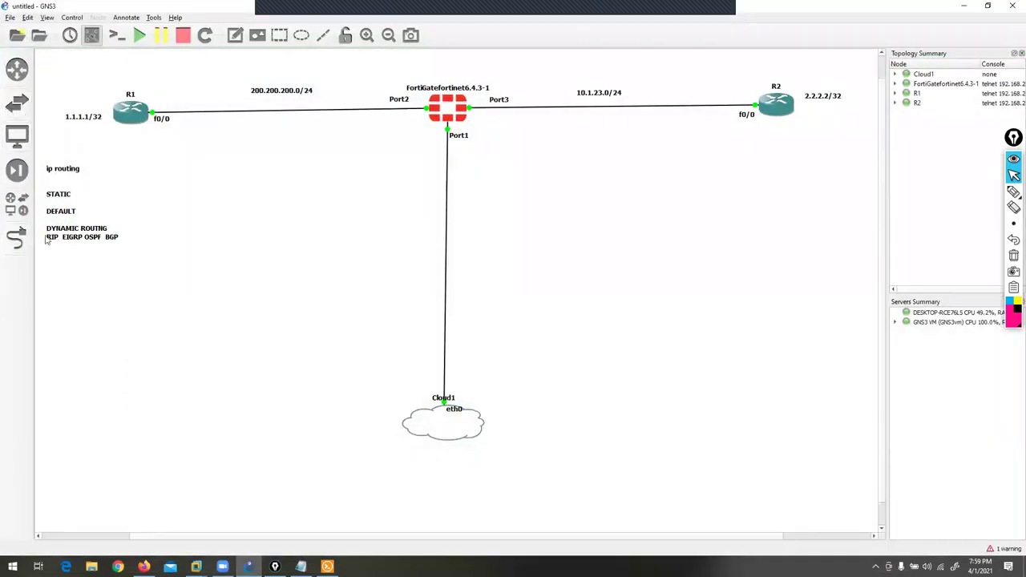
- Add a link from the FortiGate's Port4 to R2's f0/1
{"action": "left_click", "coordinate": [16, 237]}
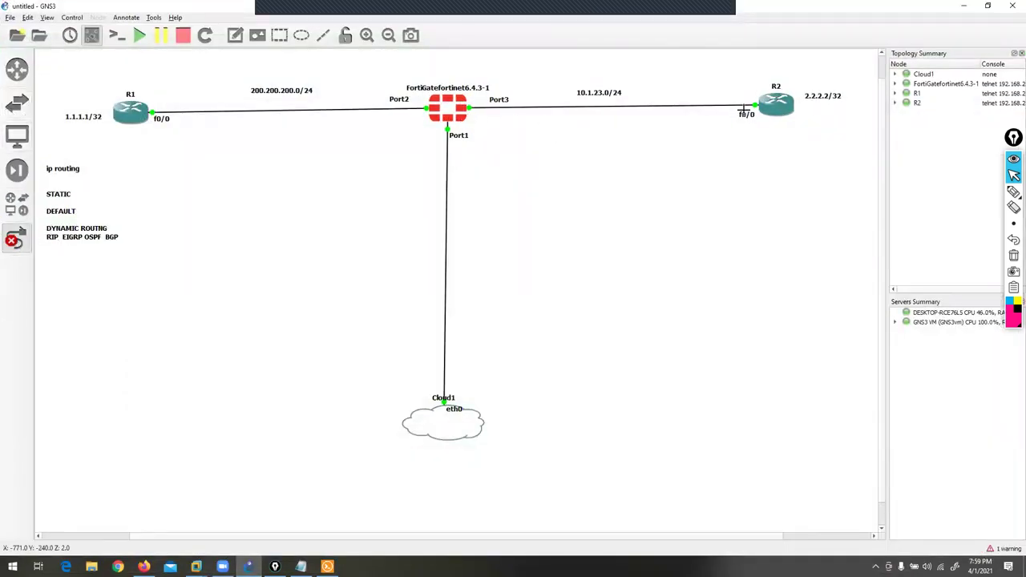
{"action": "left_click_drag", "start_coordinate": [746, 114], "coordinate": [747, 90]}
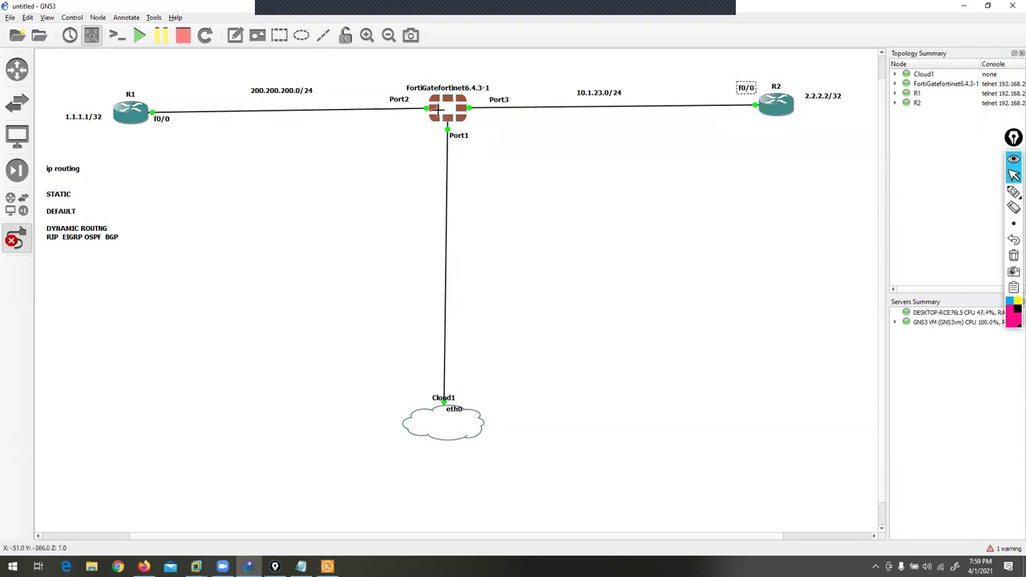
{"action": "left_click", "coordinate": [439, 109]}
{"action": "left_click", "coordinate": [469, 149]}
{"action": "left_click", "coordinate": [774, 105]}
{"action": "left_click", "coordinate": [793, 126]}
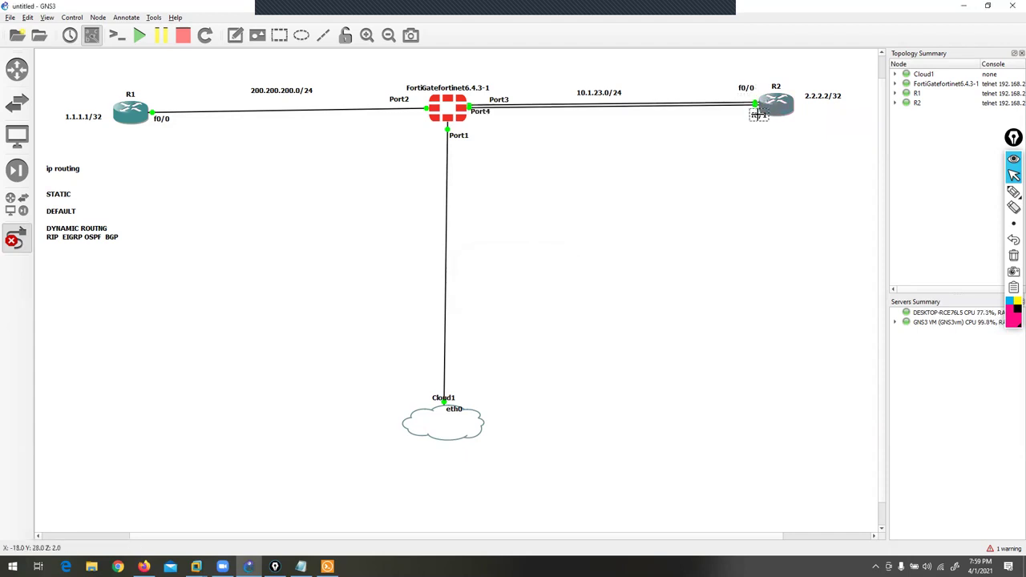
{"action": "left_click_drag", "start_coordinate": [488, 111], "coordinate": [504, 121]}
- Add notes labelling the original link 'primary' and the new link 'secondary'
{"action": "left_click", "coordinate": [235, 35]}
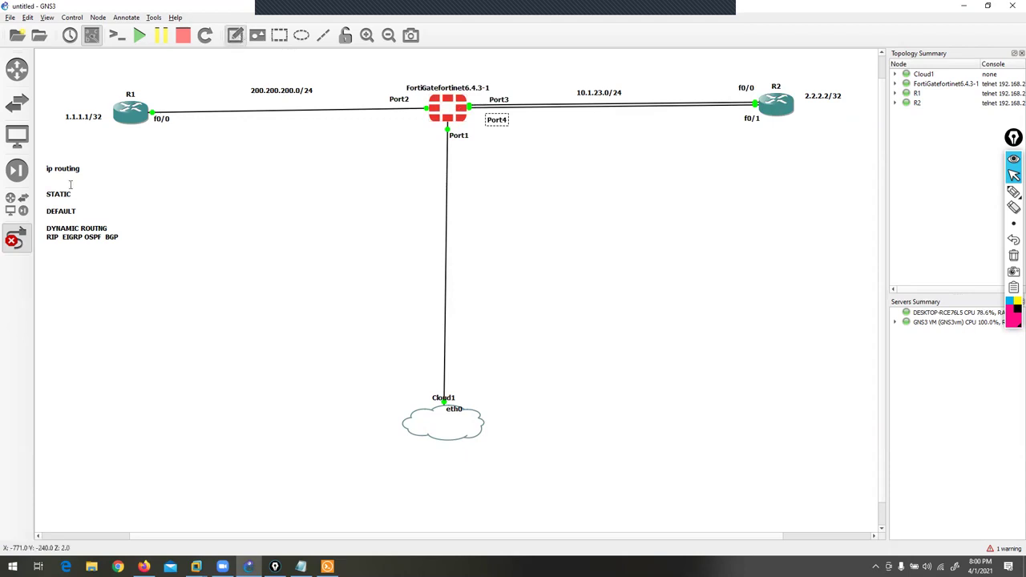
{"action": "left_click", "coordinate": [581, 77]}
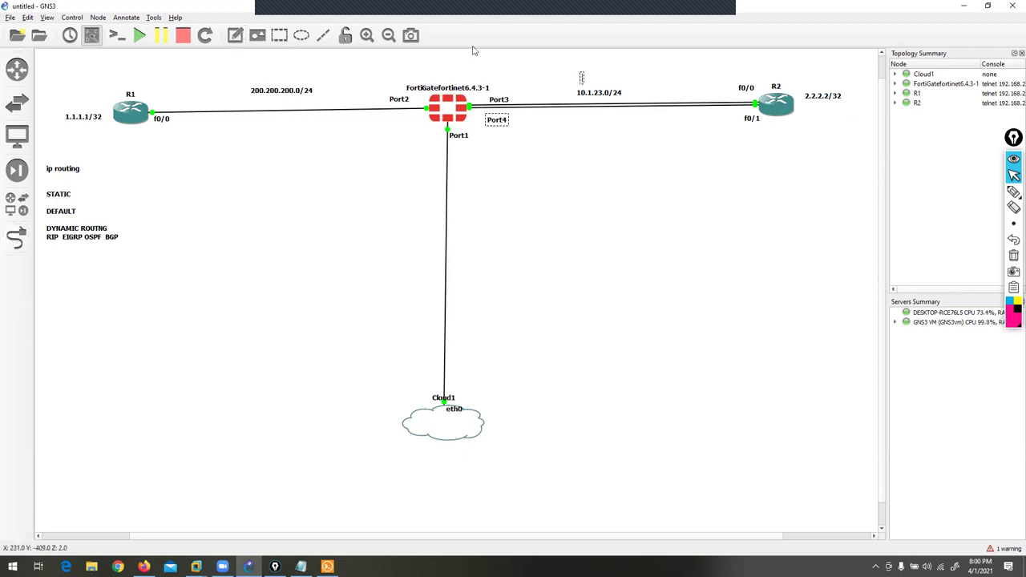
{"action": "type", "text": "primary"}
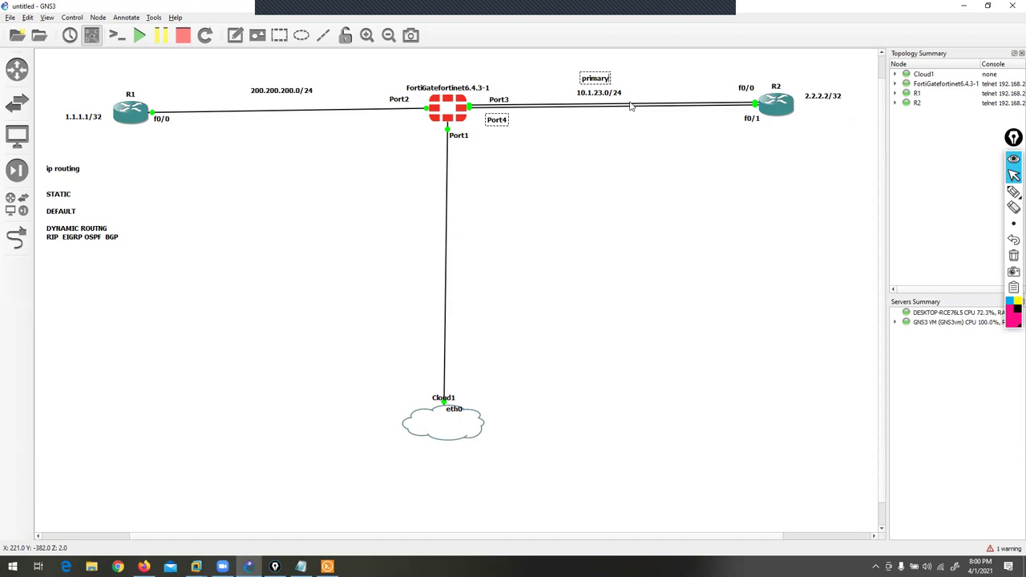
{"action": "left_click", "coordinate": [235, 35]}
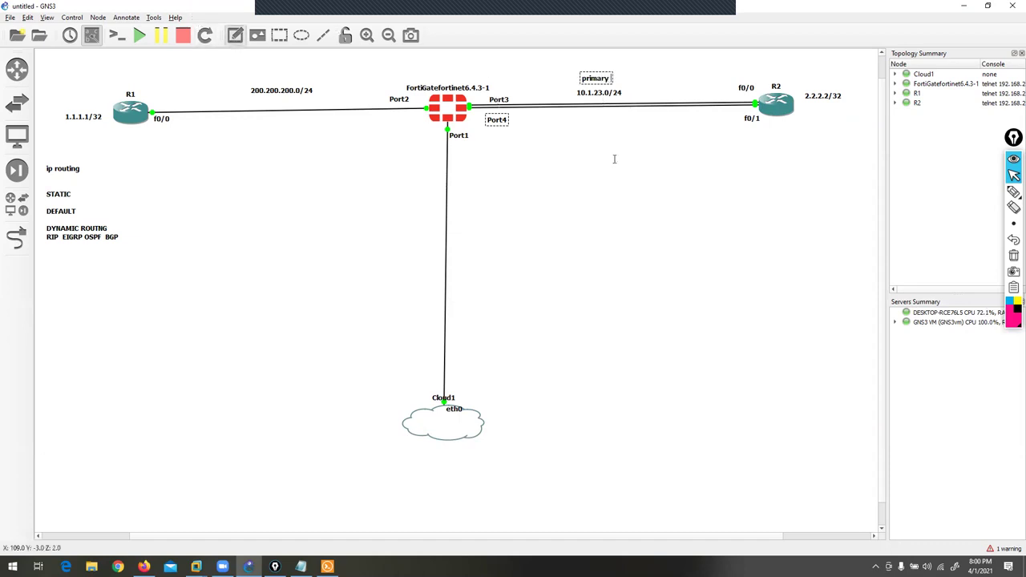
{"action": "left_click", "coordinate": [572, 130]}
{"action": "type", "text": "secondary"}
{"action": "left_click", "coordinate": [612, 147]}
{"action": "left_click", "coordinate": [592, 134]}
{"action": "left_click_drag", "start_coordinate": [592, 134], "coordinate": [615, 138]}
- Add a '10.1.32.0/24' note above the 'secondary' label
{"action": "left_click", "coordinate": [235, 34]}
{"action": "left_click", "coordinate": [576, 120]}
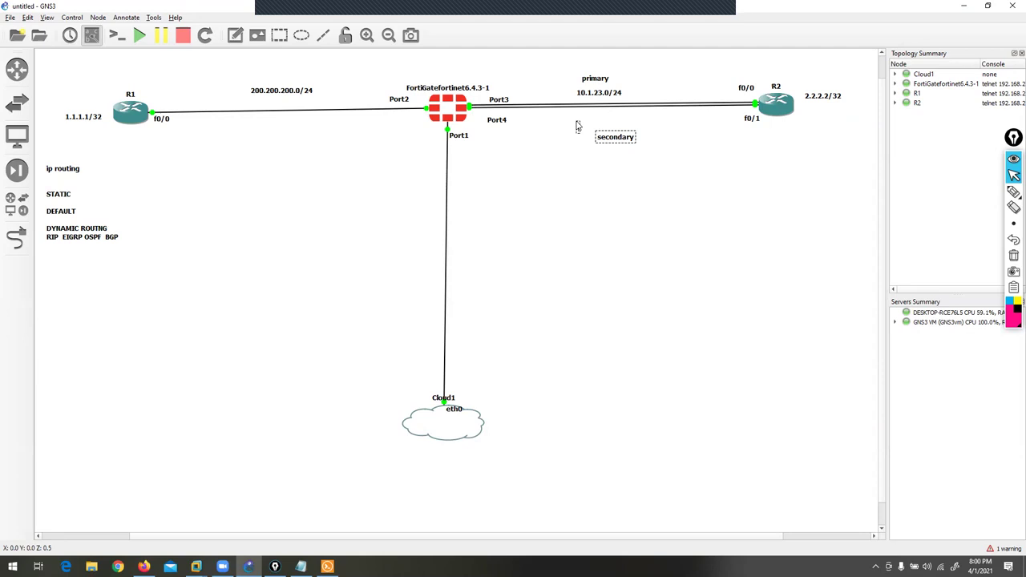
{"action": "type", "text": "10.1.32.0/24"}
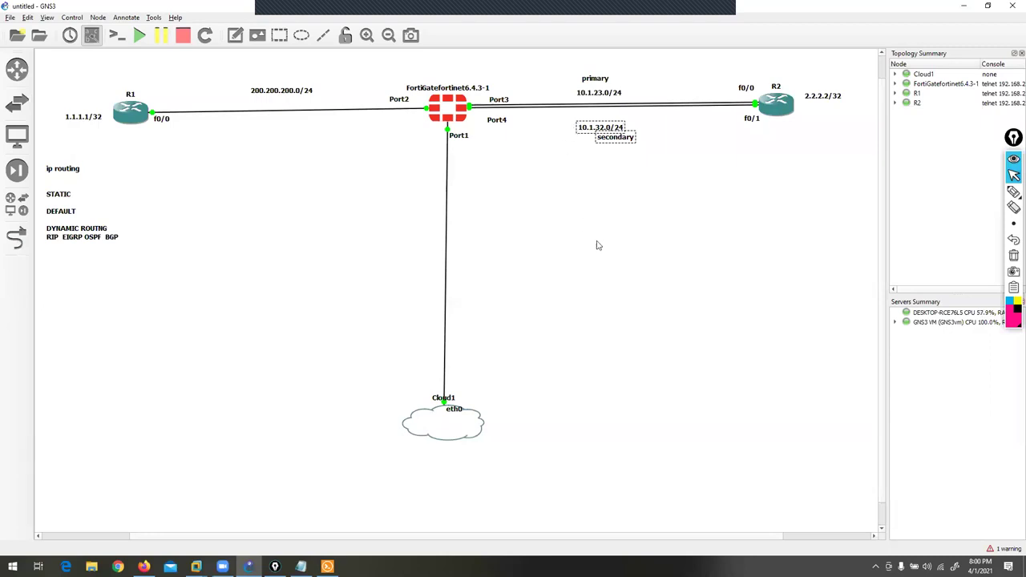
{"action": "left_click", "coordinate": [563, 226]}
{"action": "left_click_drag", "start_coordinate": [596, 128], "coordinate": [605, 124]}
{"action": "left_click", "coordinate": [574, 205]}
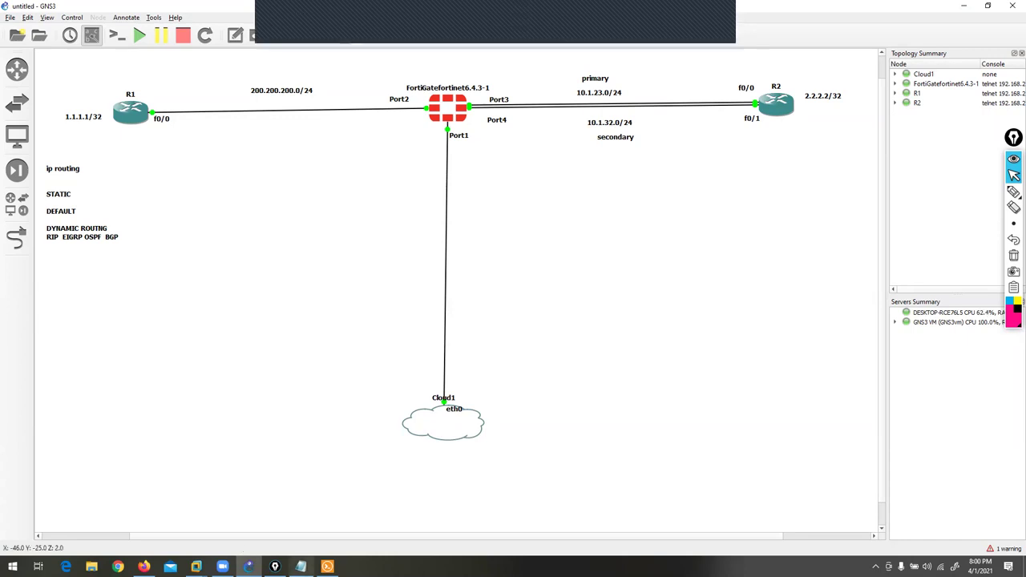
- In the R2 console, enter interface configuration for FastEthernet0/1
{"action": "left_click", "coordinate": [328, 567]}
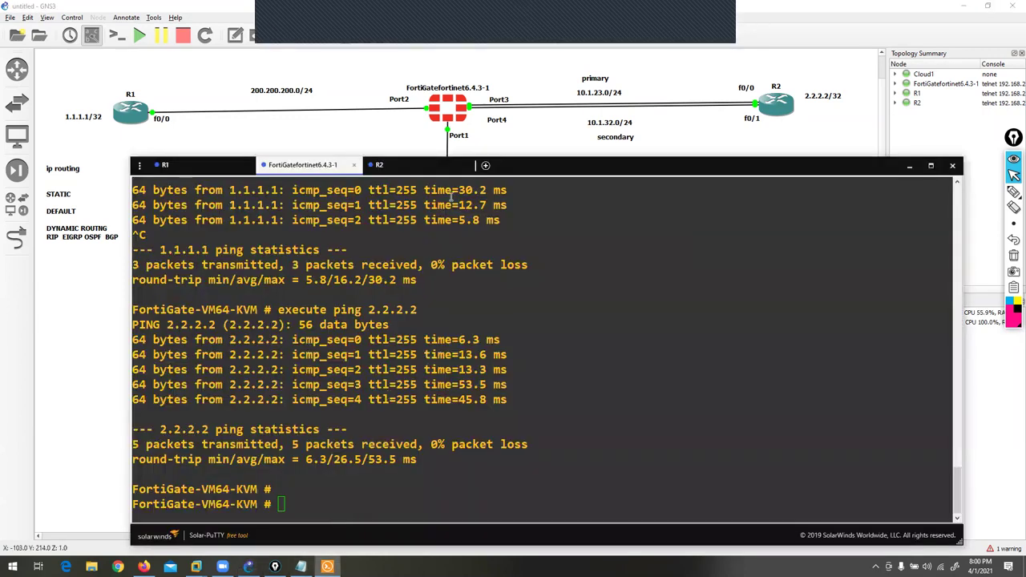
{"action": "left_click", "coordinate": [409, 169]}
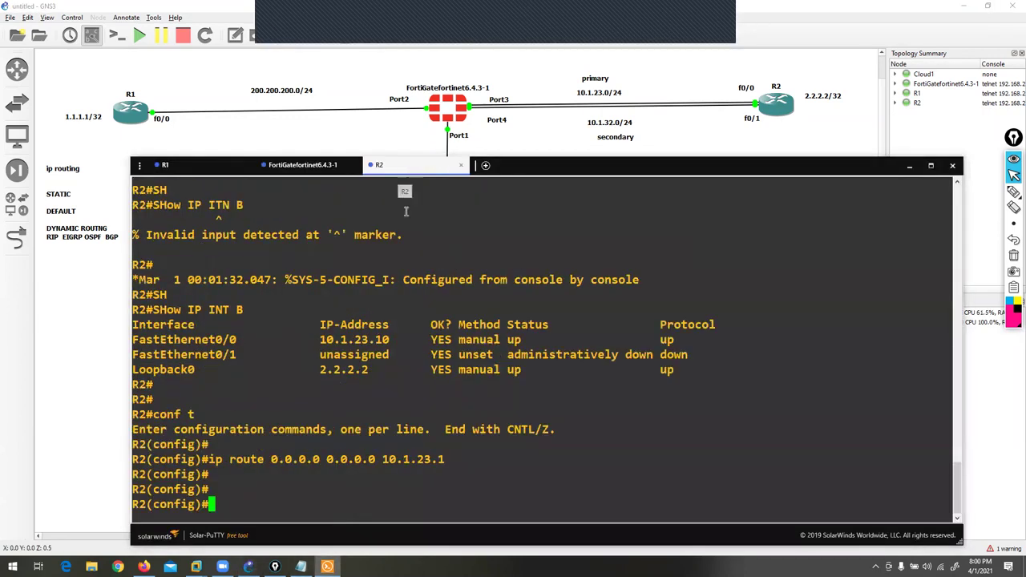
{"action": "key", "text": "Return"}
{"action": "key", "text": "Return"}
{"action": "key", "text": "Return"}
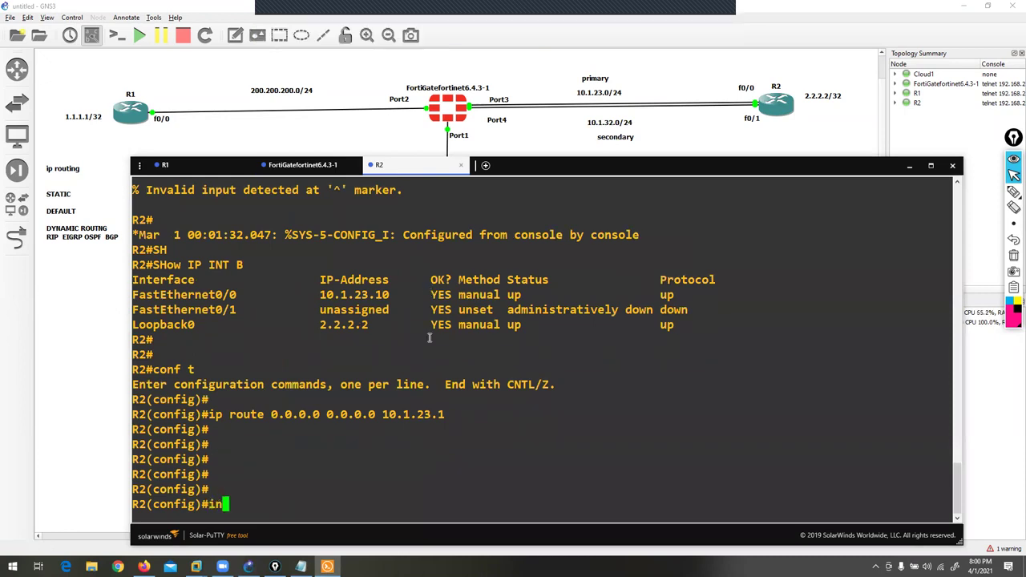
{"action": "type", "text": "in"}
{"action": "key", "text": "Tab"}
{"action": "type", "text": "fas"}
{"action": "key", "text": "Tab"}
{"action": "type", "text": "0/1"}
{"action": "key", "text": "Return"}
- Assign 10.1.32.10 255.255.255.0 to FastEthernet0/1 and bring it up with no shutdown
{"action": "type", "text": "ip add"}
{"action": "key", "text": "Tab"}
{"action": "type", "text": "10.1."}
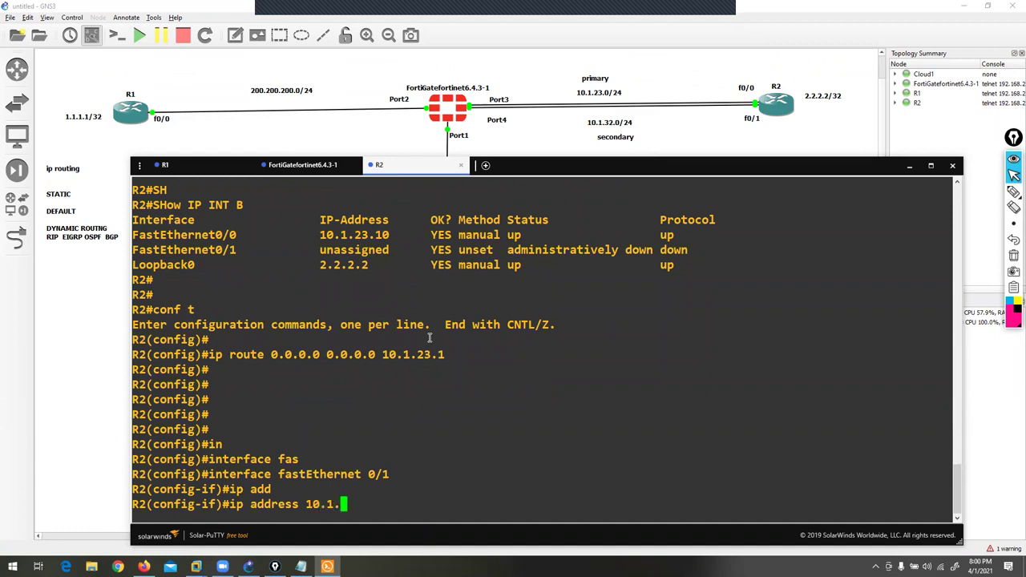
{"action": "type", "text": "32.10 255.255.255.0"}
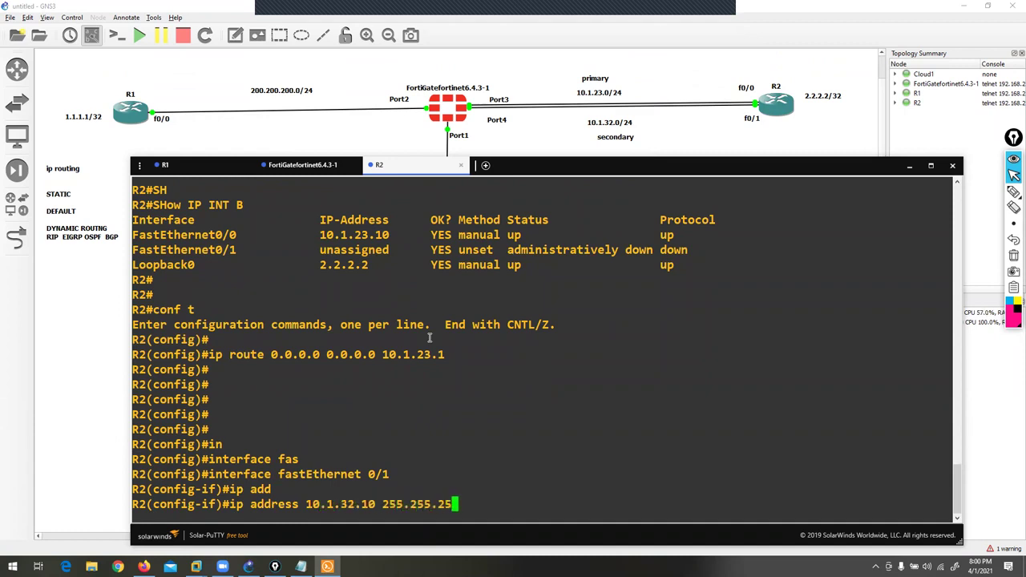
{"action": "key", "text": "Return"}
{"action": "type", "text": "no sh"}
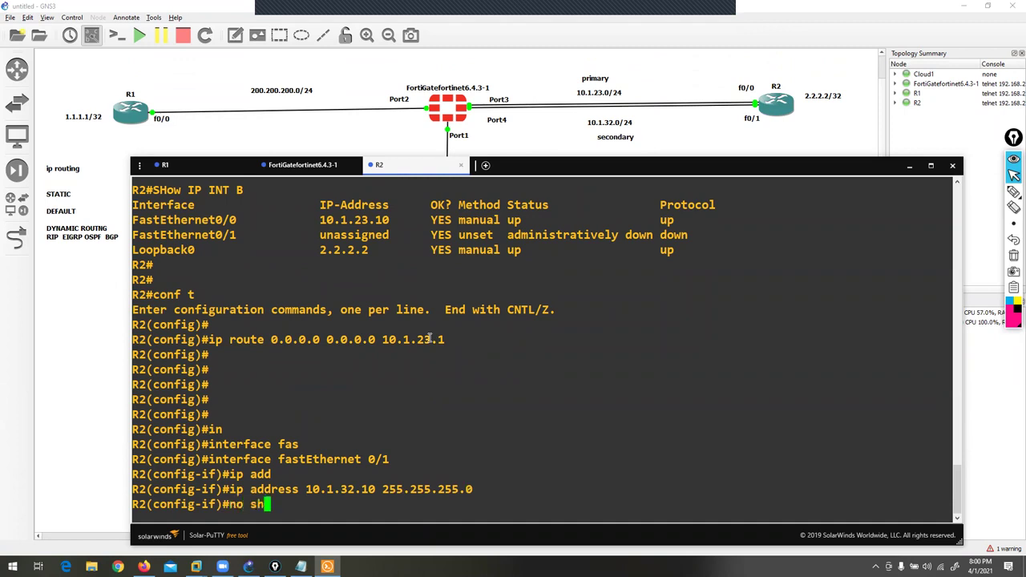
{"action": "key", "text": "Return"}
- Exit interface and configuration mode on R2
{"action": "type", "text": "ex"}
{"action": "key", "text": "Return"}
{"action": "type", "text": "ti"}
{"action": "key", "text": "Return"}
{"action": "key", "text": "Return"}
{"action": "type", "text": "exit"}
{"action": "key", "text": "Return"}
{"action": "key", "text": "Return"}
{"action": "key", "text": "Return"}
{"action": "key", "text": "Return"}
{"action": "key", "text": "Return"}
{"action": "key", "text": "Return"}
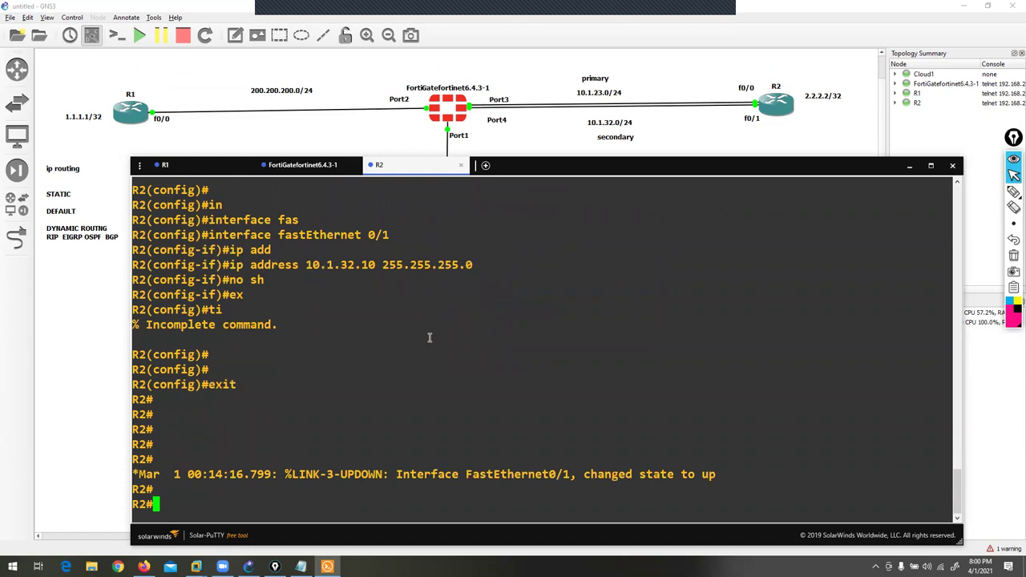
{"action": "key", "text": "Return"}
{"action": "key", "text": "Return"}
{"action": "key", "text": "Return"}
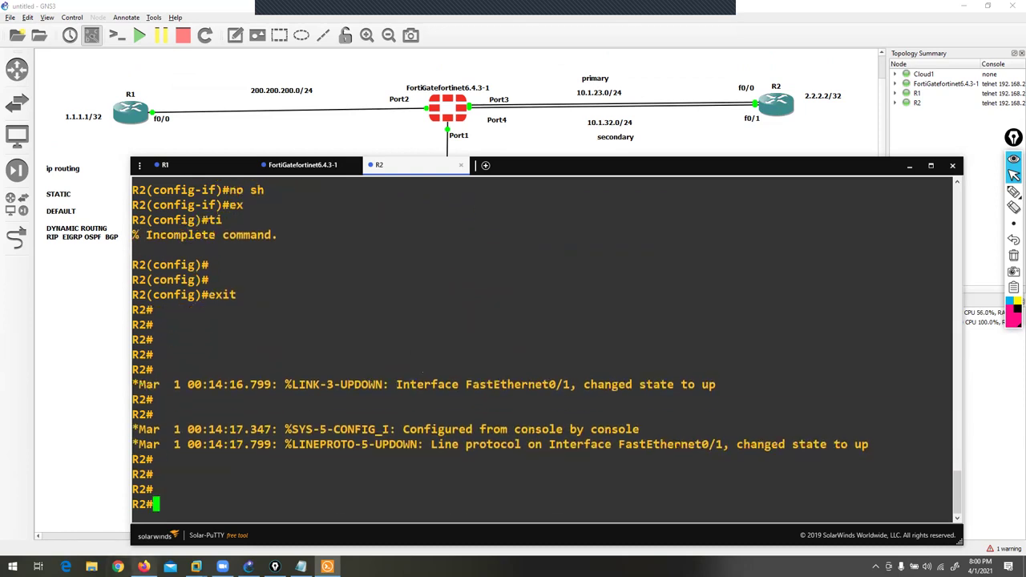
{"action": "left_click", "coordinate": [143, 567]}
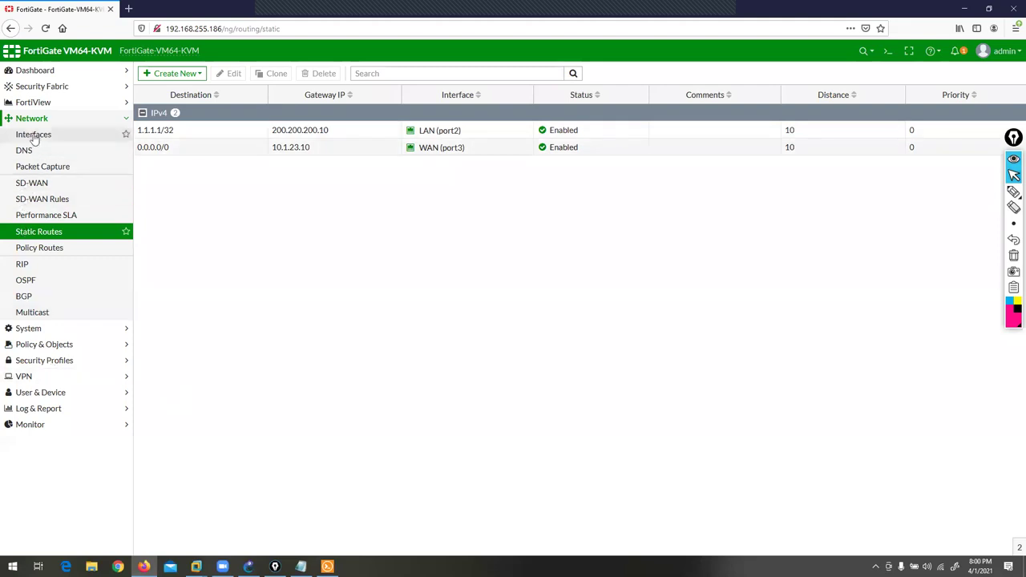
- Set port4 (WAN2) to 10.1.32.1/24 with IPv4 PING allowed and save it
{"action": "left_click", "coordinate": [34, 136]}
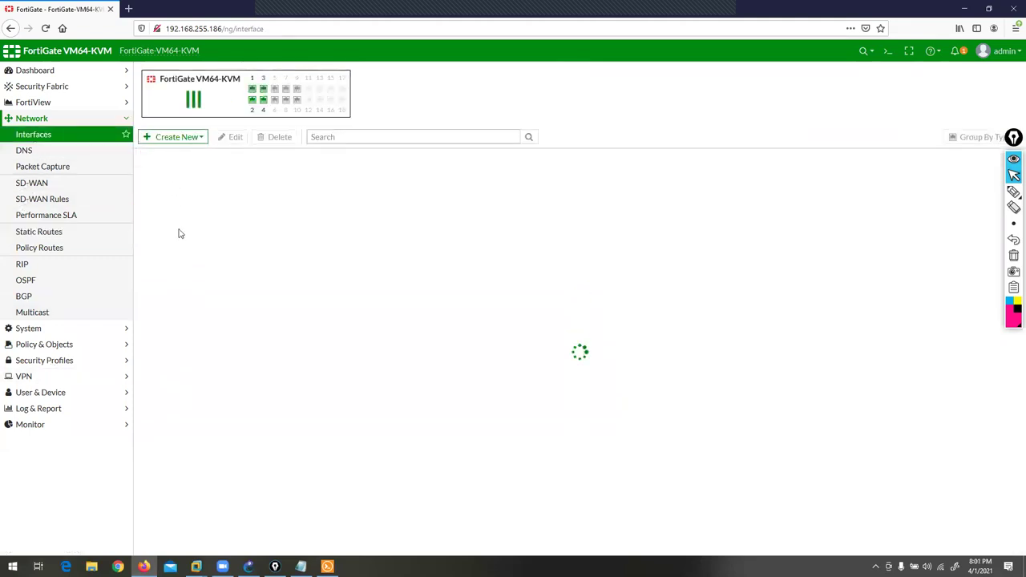
{"action": "left_click", "coordinate": [178, 263]}
{"action": "left_click", "coordinate": [232, 137]}
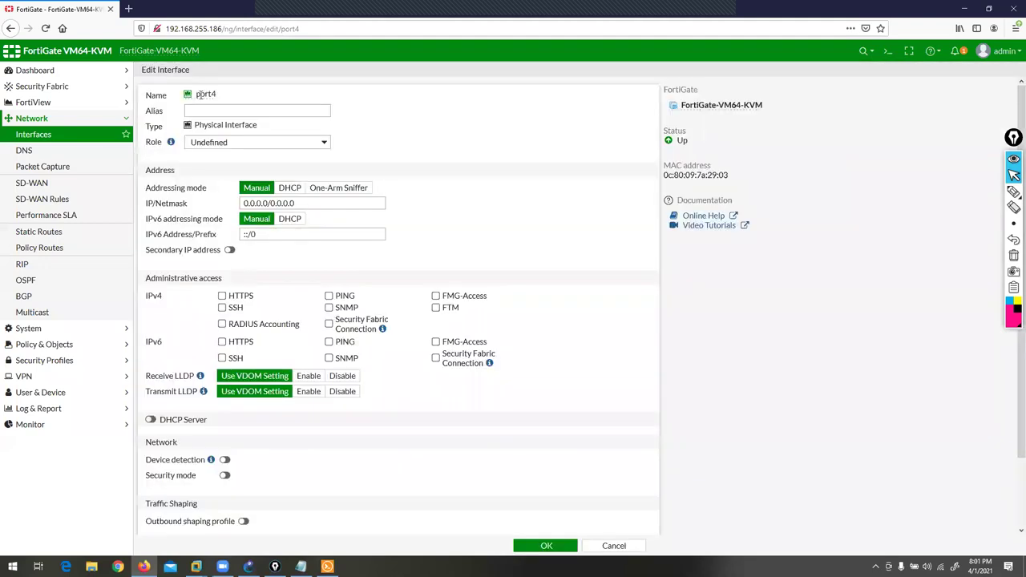
{"action": "left_click", "coordinate": [213, 110]}
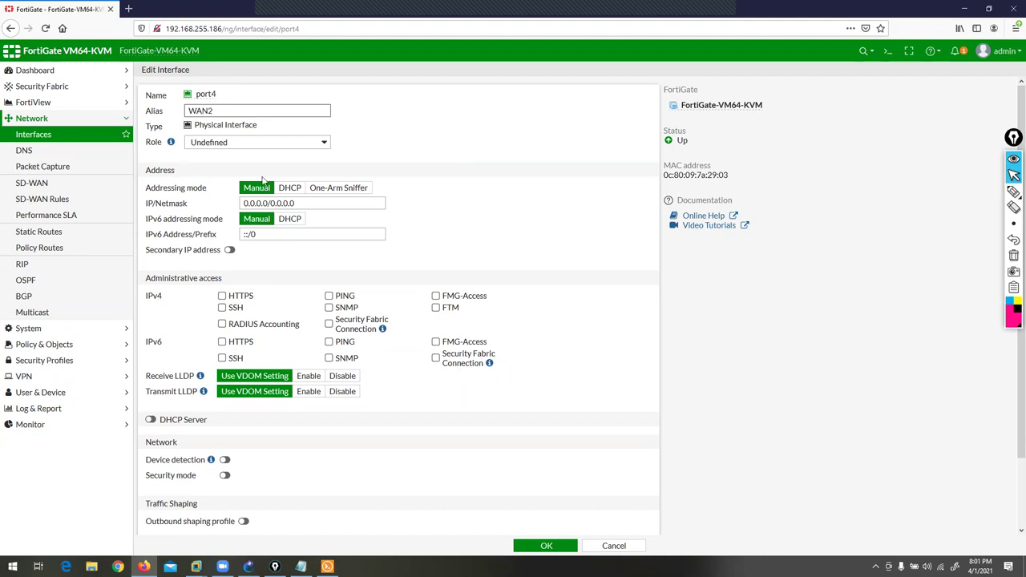
{"action": "key", "text": "Tab"}
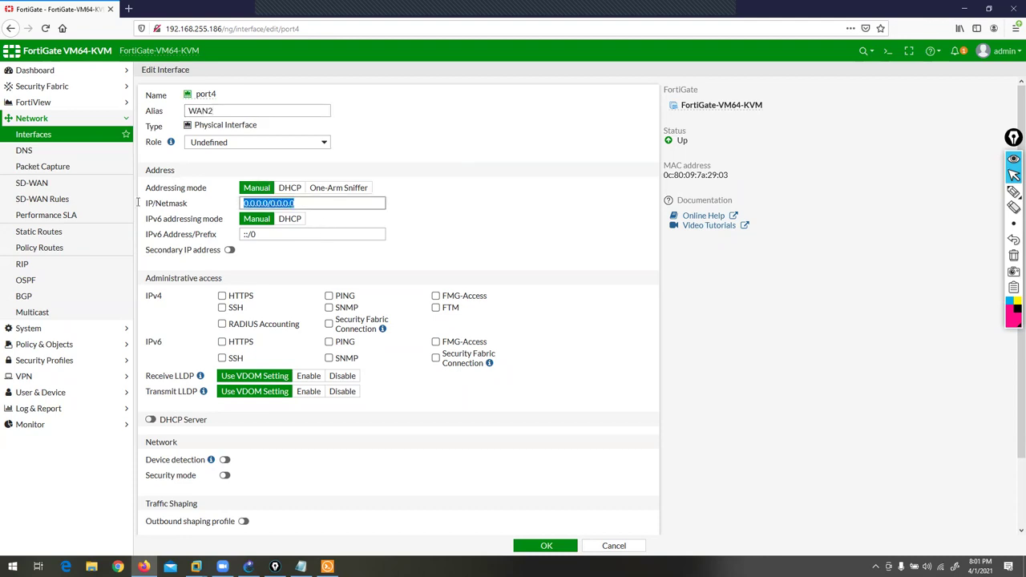
{"action": "type", "text": "10.1.32.1/24"}
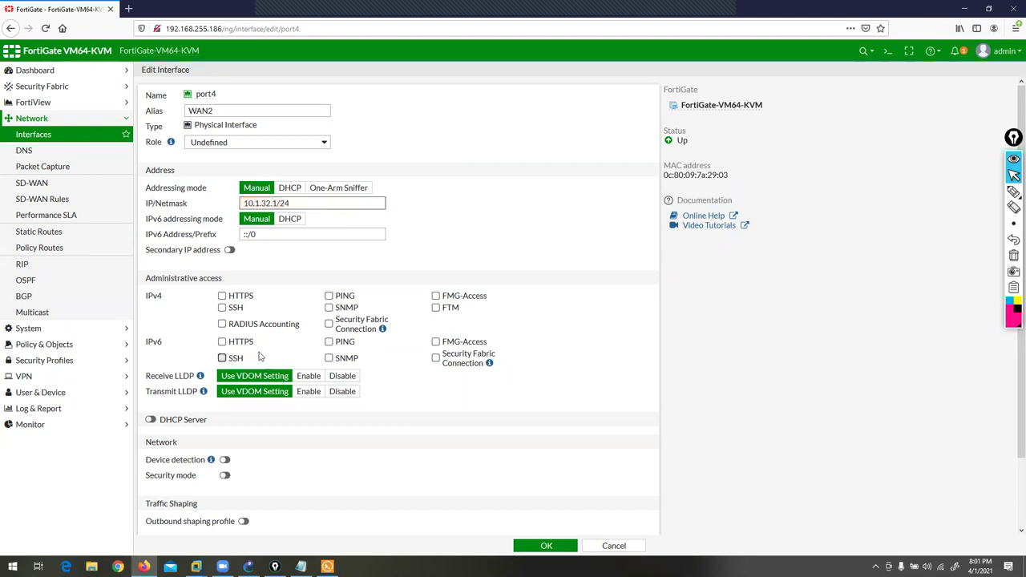
{"action": "left_click", "coordinate": [329, 297]}
{"action": "left_click", "coordinate": [531, 546]}
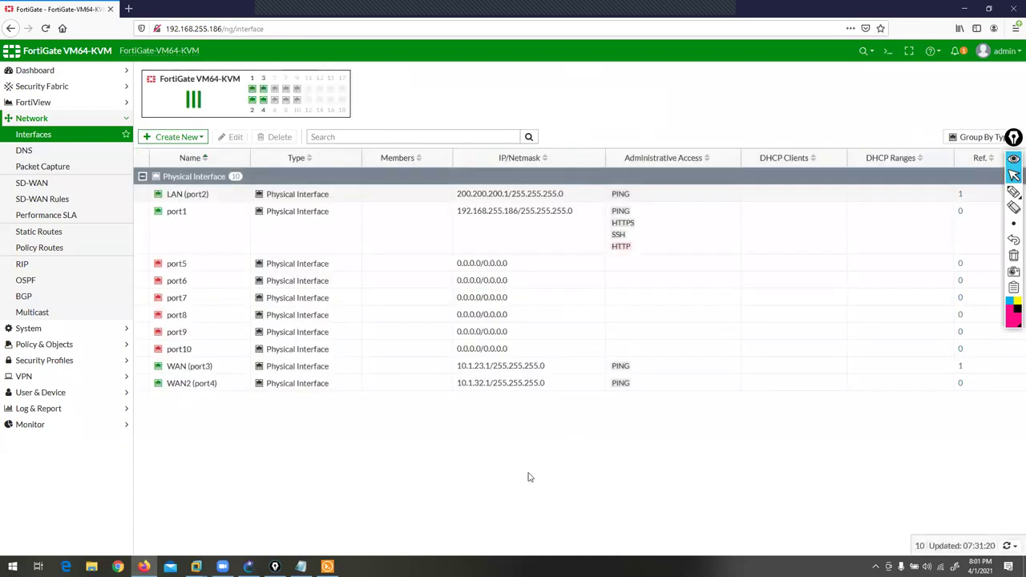
{"action": "left_click", "coordinate": [44, 232]}
{"action": "left_click", "coordinate": [173, 75]}
- Create a default route via 10.1.32.10 on WAN2 (port4) with distance 20, checking the topology
{"action": "left_click", "coordinate": [166, 87]}
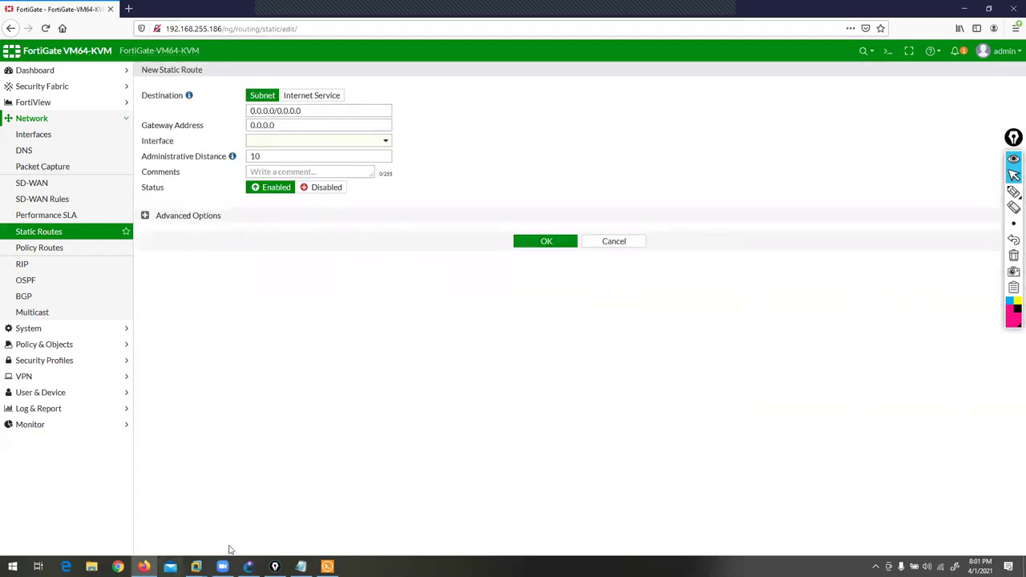
{"action": "left_click", "coordinate": [249, 567]}
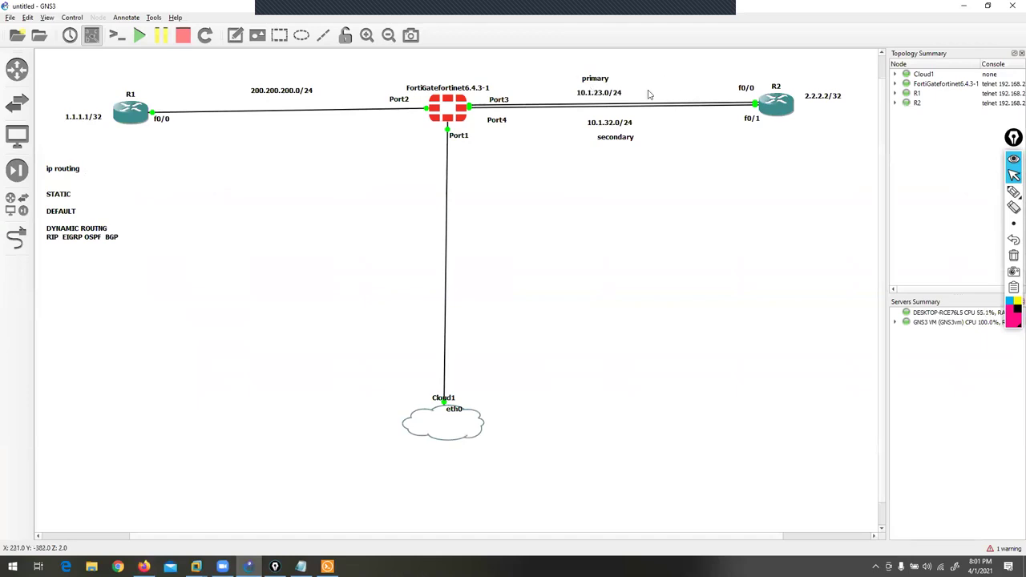
{"action": "left_click_drag", "start_coordinate": [503, 101], "coordinate": [511, 96]}
{"action": "left_click", "coordinate": [144, 567]}
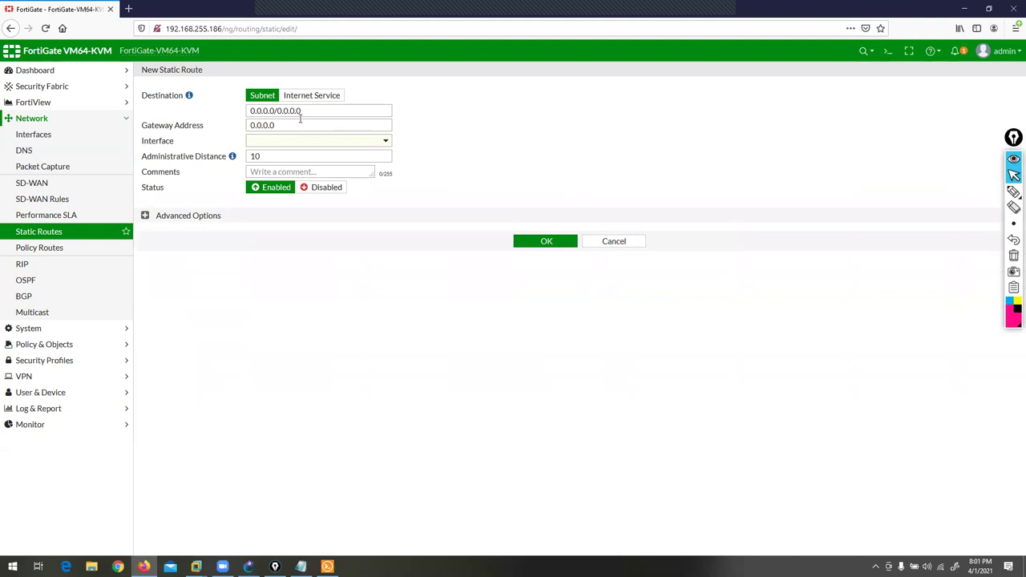
{"action": "left_click_drag", "start_coordinate": [305, 111], "coordinate": [194, 117]}
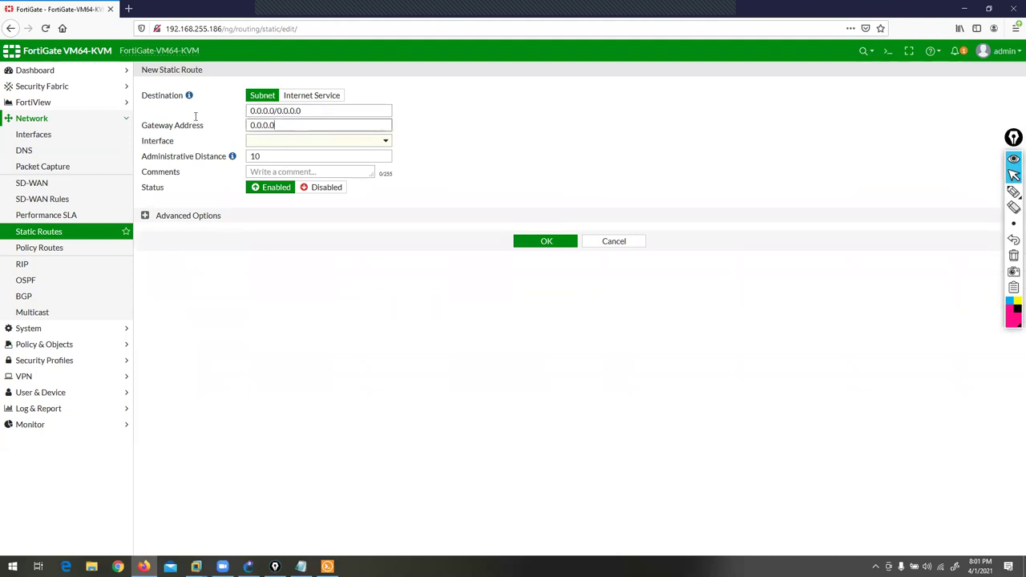
{"action": "type", "text": "10.1.32.10"}
{"action": "key", "text": "Tab"}
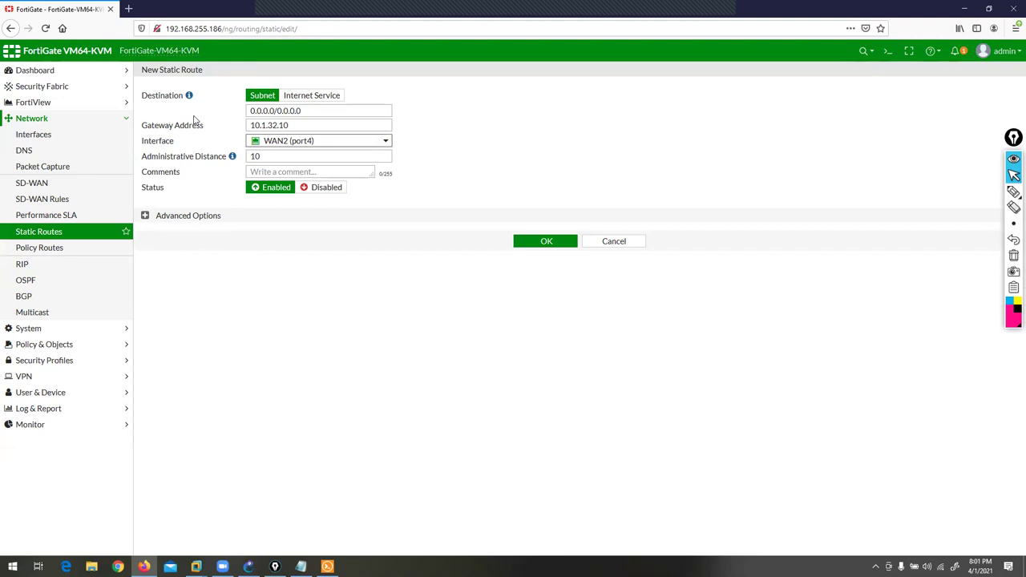
{"action": "left_click", "coordinate": [261, 156]}
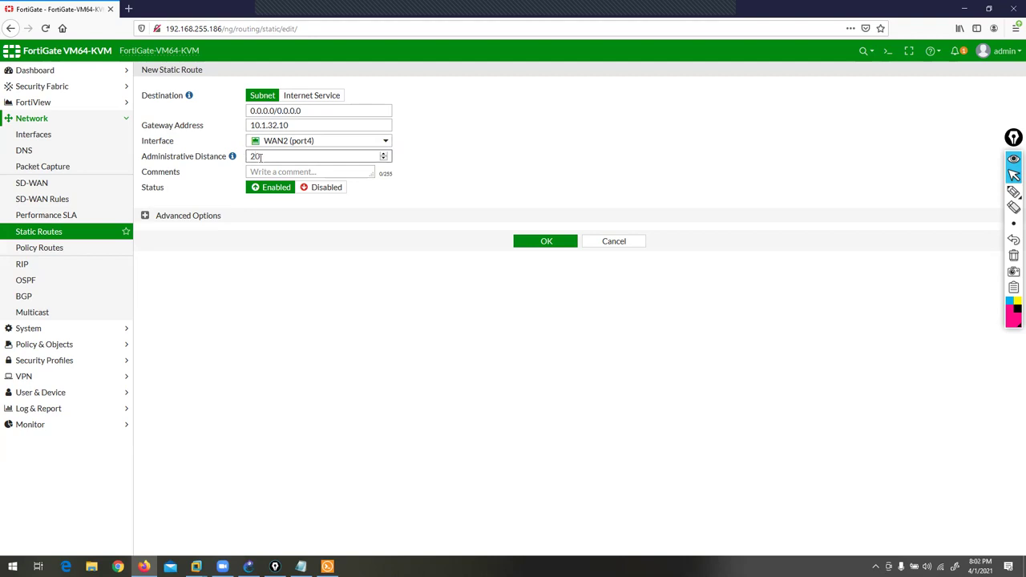
{"action": "left_click", "coordinate": [536, 250]}
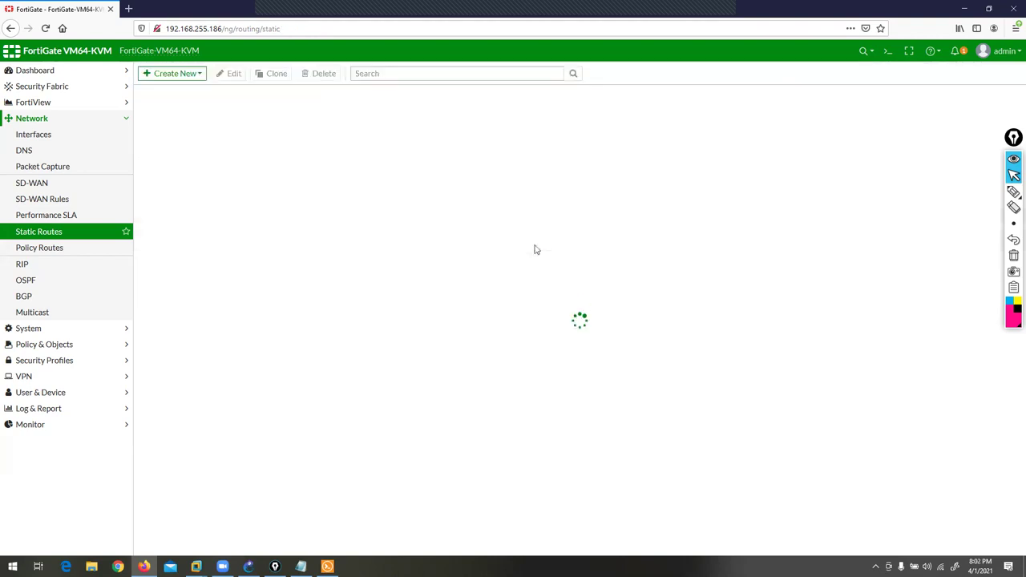
- Compare the two 0.0.0.0/0 routes: port3 at distance 10 and port4 at distance 20
{"action": "left_click", "coordinate": [985, 194]}
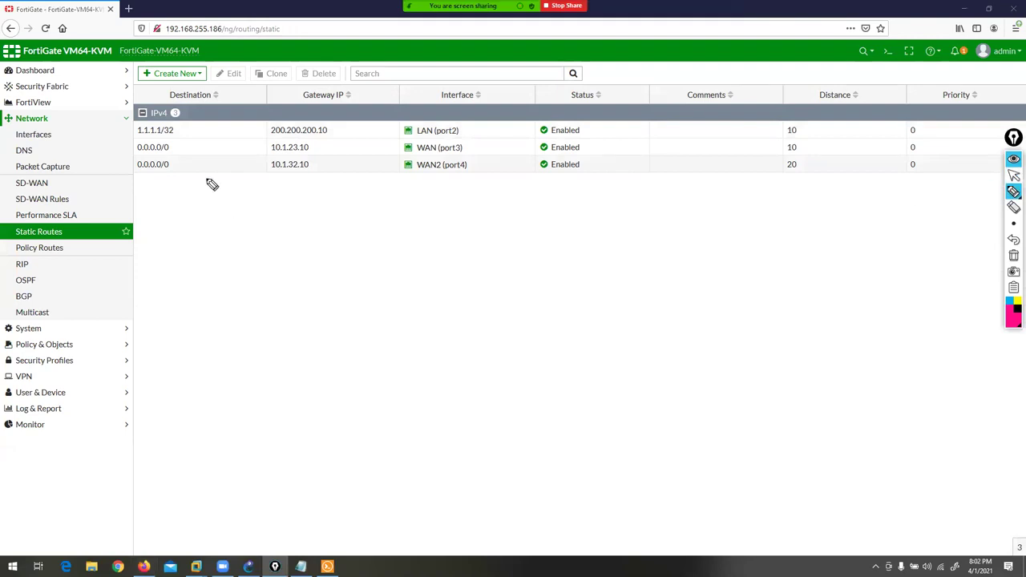
{"action": "mouse_move", "coordinate": [190, 146]}
{"action": "left_mouse_down"}
{"action": "mouse_move", "coordinate": [173, 148]}
{"action": "mouse_move", "coordinate": [190, 169]}
{"action": "left_mouse_up"}
{"action": "left_click_drag", "start_coordinate": [325, 144], "coordinate": [390, 145]}
{"action": "left_click_drag", "start_coordinate": [477, 147], "coordinate": [524, 150]}
{"action": "left_click", "coordinate": [739, 150]}
{"action": "left_click_drag", "start_coordinate": [739, 150], "coordinate": [775, 148]}
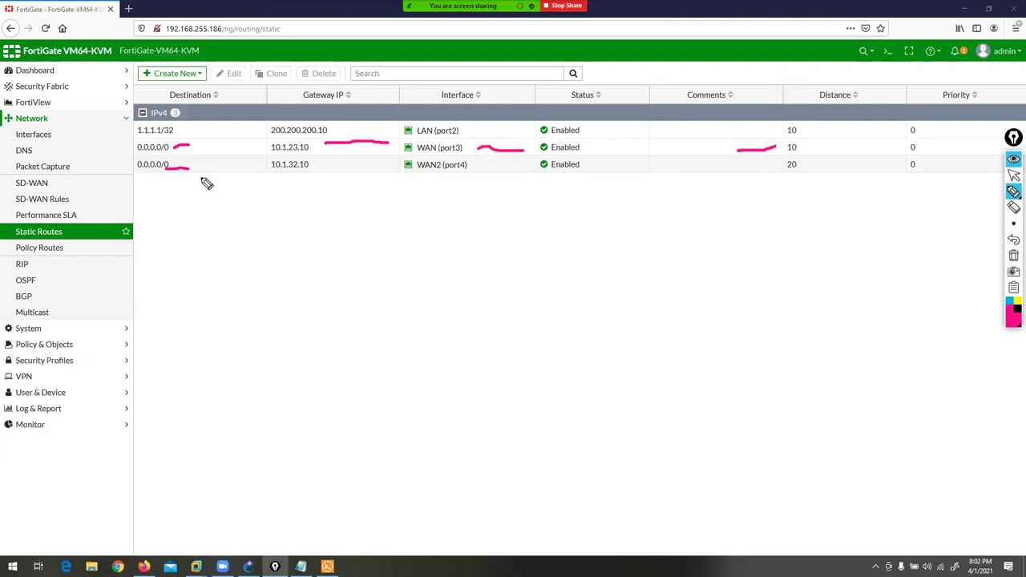
{"action": "left_click_drag", "start_coordinate": [189, 169], "coordinate": [318, 175]}
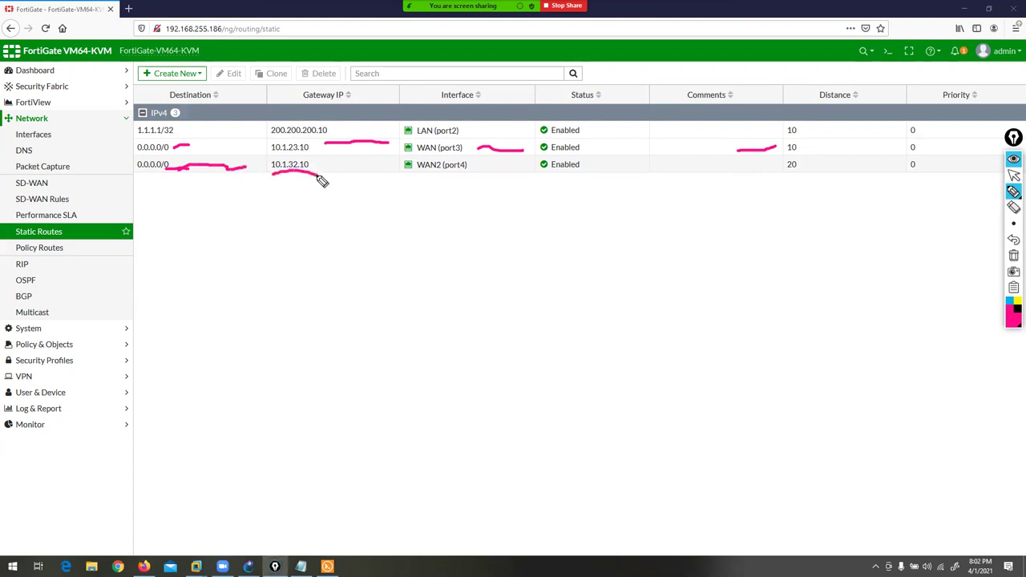
{"action": "left_click_drag", "start_coordinate": [417, 175], "coordinate": [457, 173]}
{"action": "left_click_drag", "start_coordinate": [778, 182], "coordinate": [807, 178]}
{"action": "left_click", "coordinate": [1014, 255]}
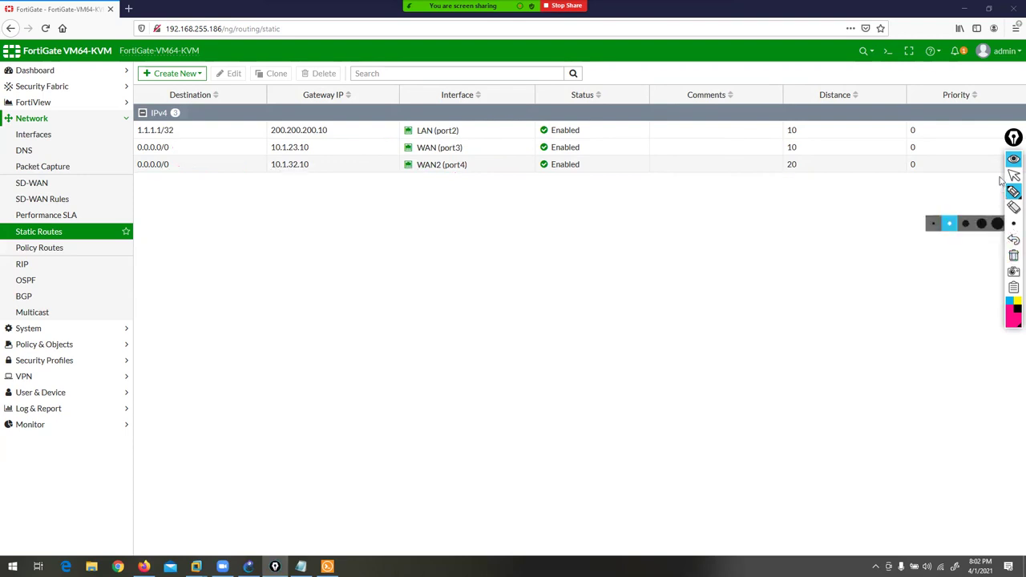
{"action": "left_click", "coordinate": [1014, 175]}
- Rerun 'get router info routing-table all' on the FortiGate console in Solar-PuTTY
{"action": "left_click", "coordinate": [964, 8]}
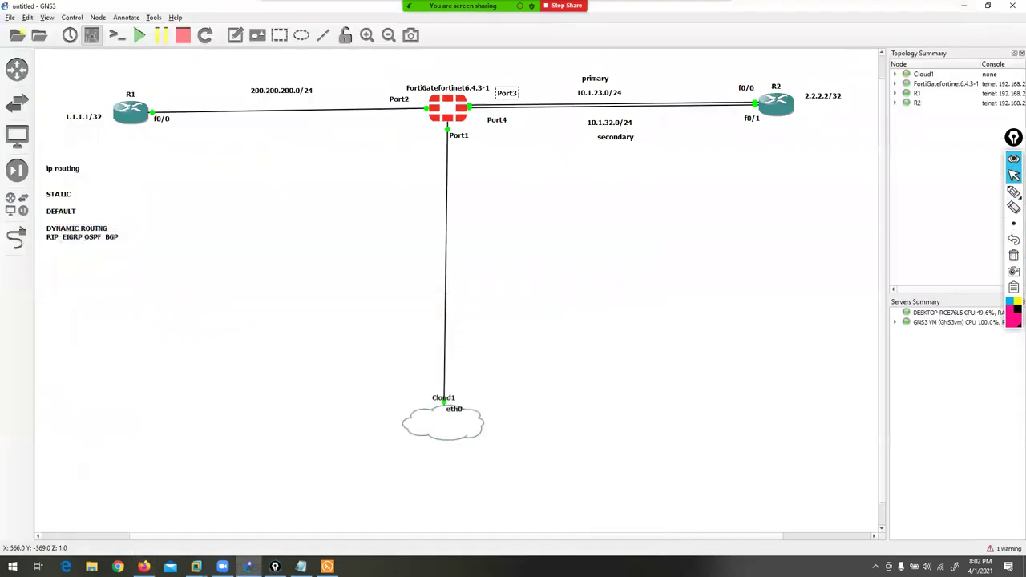
{"action": "left_click", "coordinate": [327, 567]}
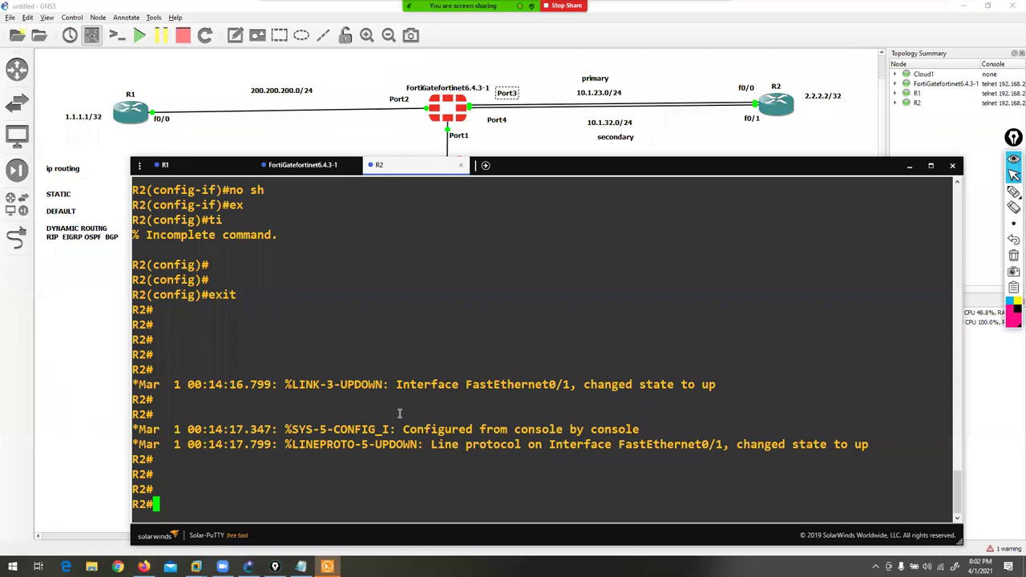
{"action": "left_click", "coordinate": [303, 166]}
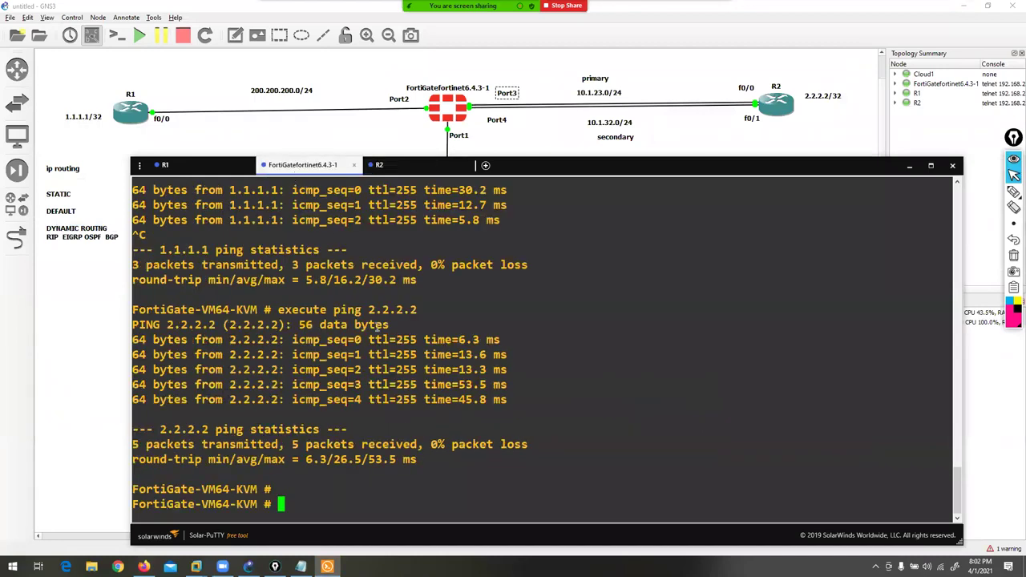
{"action": "key", "text": "Return"}
{"action": "key", "text": "Return"}
{"action": "key", "text": "Return"}
{"action": "key", "text": "Return"}
{"action": "key", "text": "Up"}
{"action": "key", "text": "Up"}
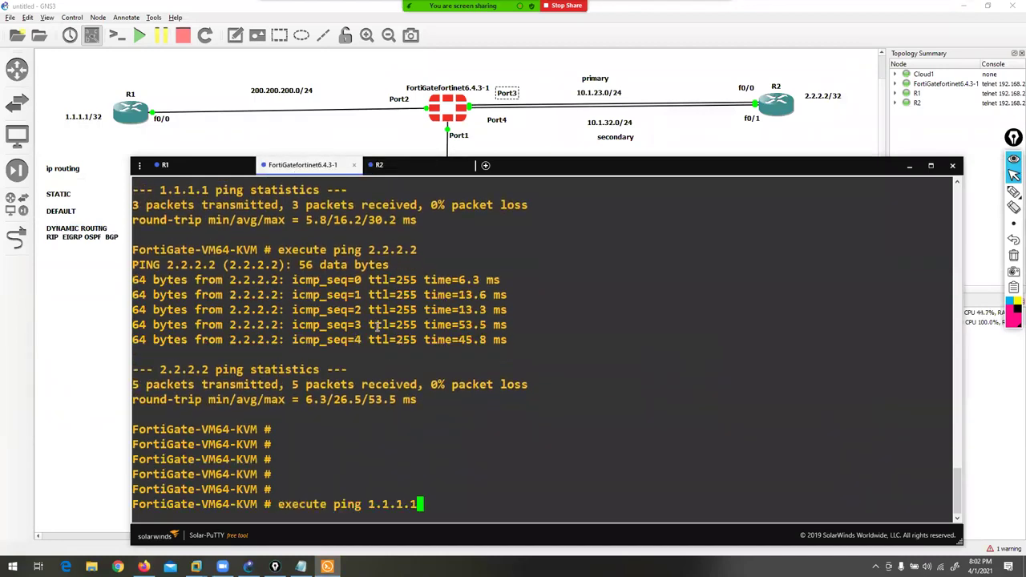
{"action": "key", "text": "Up"}
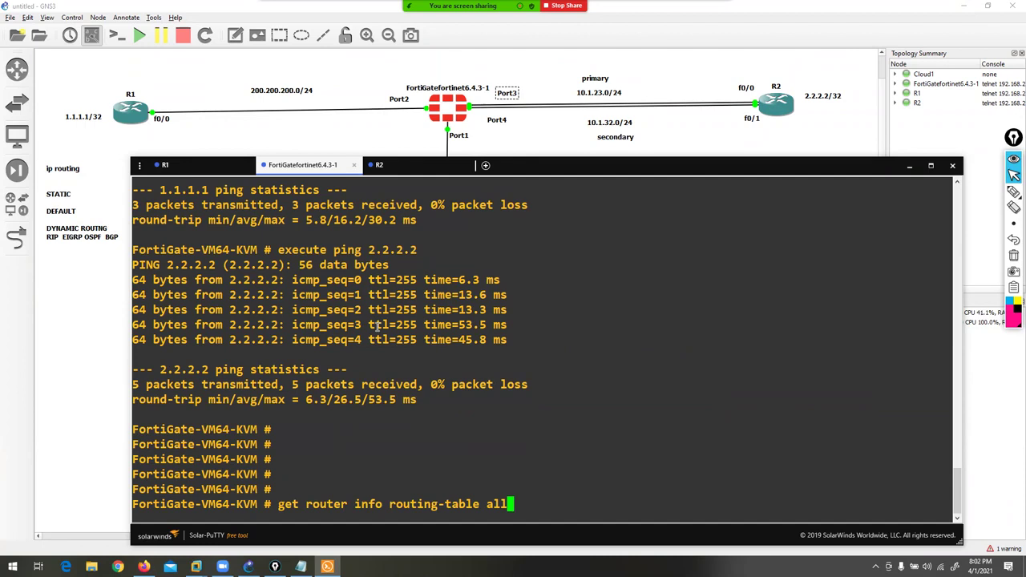
{"action": "key", "text": "Return"}
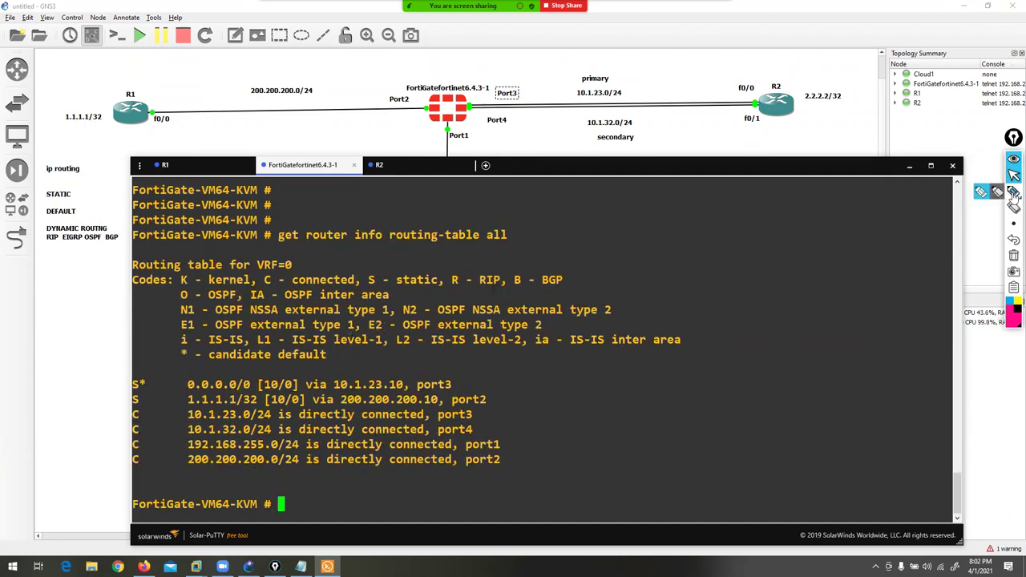
- Mark the S* default route via 10.1.23.10 on port3 with the pen, then erase the marks
{"action": "left_click", "coordinate": [983, 192]}
{"action": "mouse_move", "coordinate": [152, 362]}
{"action": "left_mouse_down"}
{"action": "mouse_move", "coordinate": [125, 372]}
{"action": "mouse_move", "coordinate": [124, 392]}
{"action": "mouse_move", "coordinate": [214, 399]}
{"action": "mouse_move", "coordinate": [453, 385]}
{"action": "left_mouse_up"}
{"action": "left_click", "coordinate": [1014, 255]}
{"action": "left_click_drag", "start_coordinate": [131, 373], "coordinate": [126, 398]}
{"action": "left_click_drag", "start_coordinate": [439, 378], "coordinate": [461, 393]}
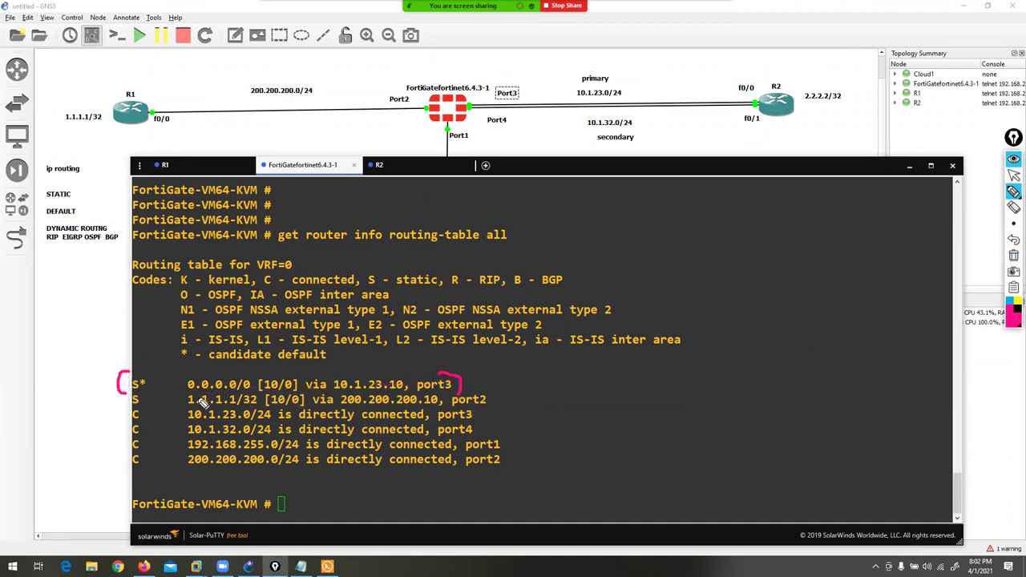
{"action": "mouse_move", "coordinate": [274, 356]}
{"action": "left_mouse_down"}
{"action": "mouse_move", "coordinate": [276, 370]}
{"action": "mouse_move", "coordinate": [402, 371]}
{"action": "left_mouse_up"}
{"action": "left_click_drag", "start_coordinate": [520, 146], "coordinate": [706, 138]}
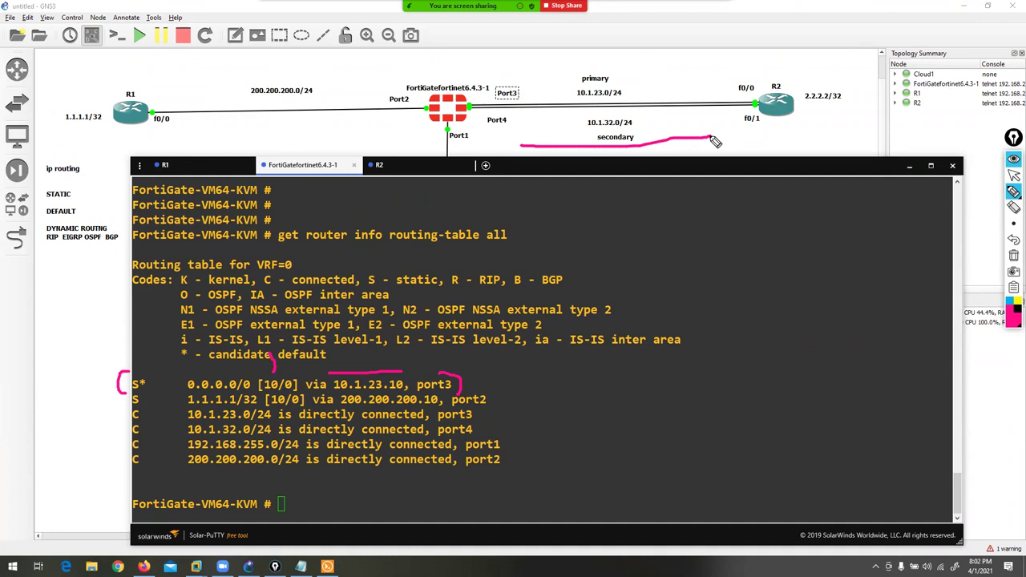
{"action": "left_click", "coordinate": [1013, 255]}
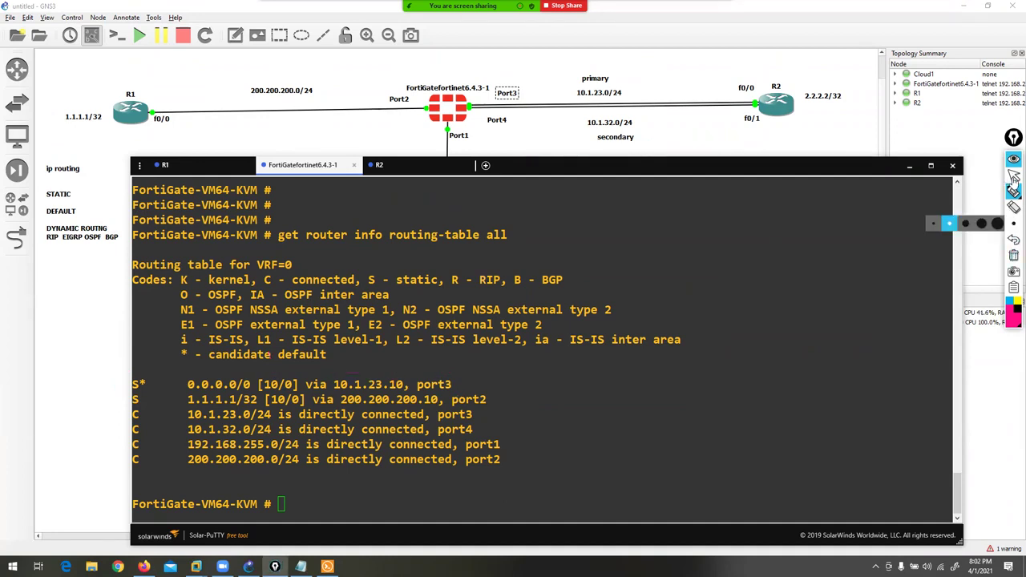
{"action": "left_click", "coordinate": [1013, 175]}
- Run 'get router info routing-table database' by editing the previous command
{"action": "key", "text": "Return"}
{"action": "key", "text": "Return"}
{"action": "key", "text": "Return"}
{"action": "key", "text": "Return"}
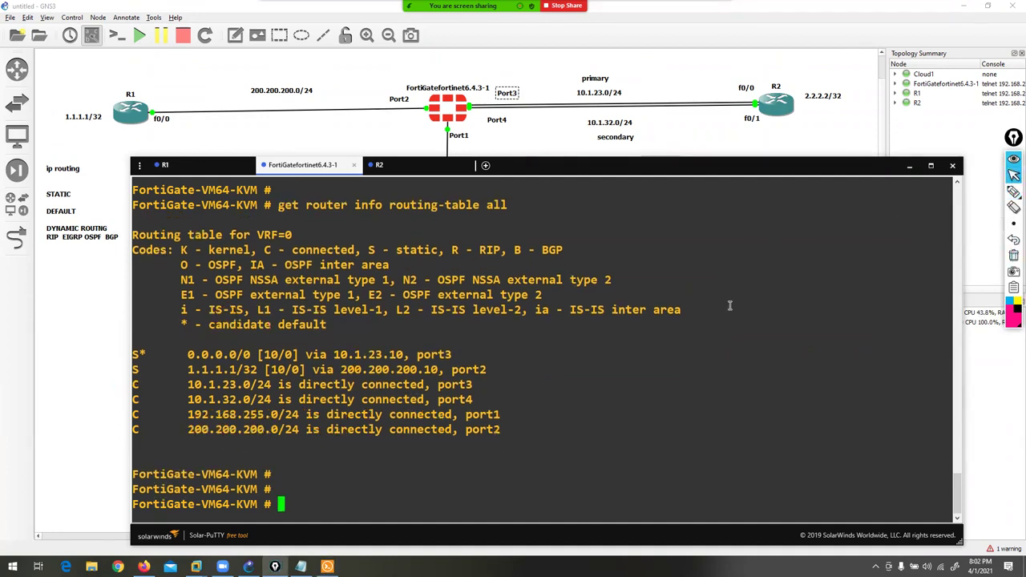
{"action": "key", "text": "Up"}
{"action": "key", "text": "BackSpace"}
{"action": "key", "text": "BackSpace"}
{"action": "key", "text": "BackSpace"}
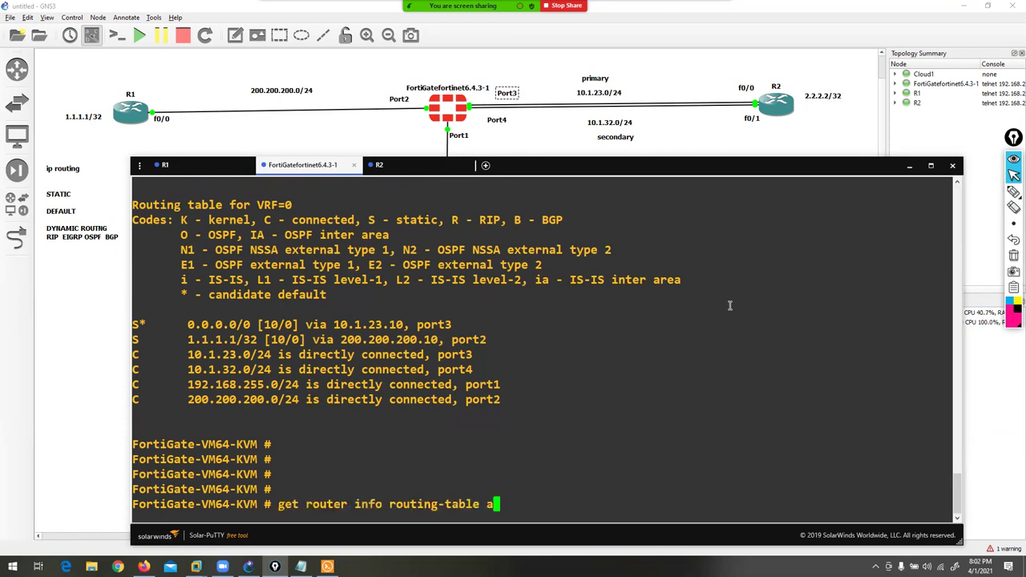
{"action": "type", "text": "DA"}
{"action": "key", "text": "BackSpace"}
{"action": "key", "text": "BackSpace"}
{"action": "type", "text": "da"}
{"action": "key", "text": "Tab"}
{"action": "key", "text": "Return"}
- Highlight the port4 default route, the FIB code and the selected port3 route, then clear
{"action": "left_click", "coordinate": [1014, 191]}
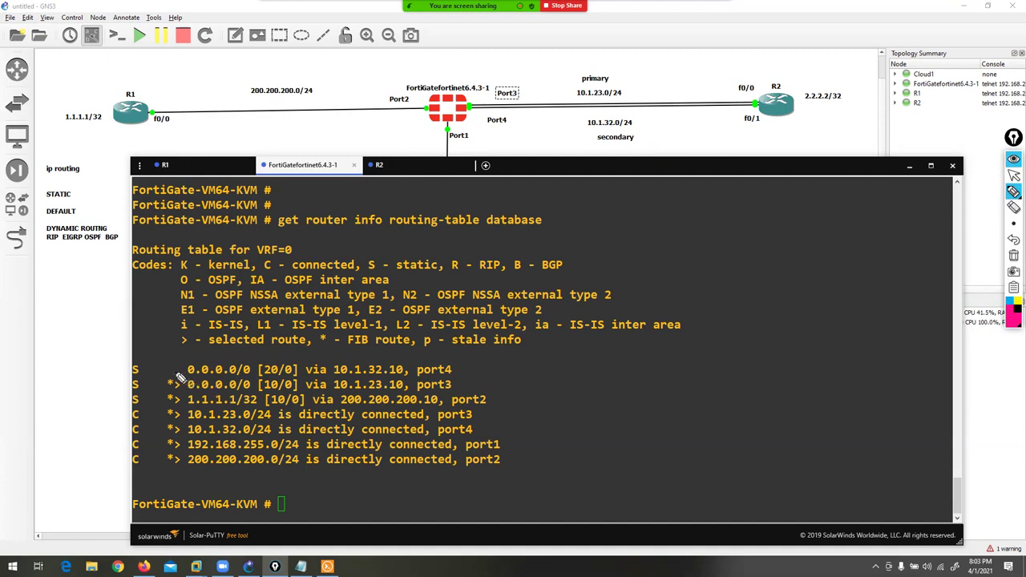
{"action": "left_click_drag", "start_coordinate": [152, 369], "coordinate": [181, 371]}
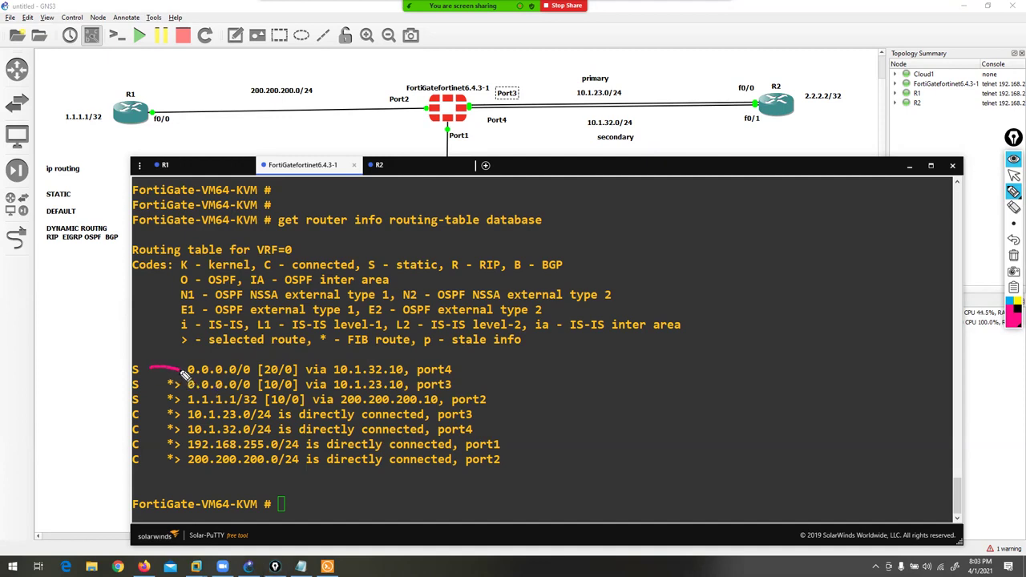
{"action": "left_click_drag", "start_coordinate": [328, 353], "coordinate": [462, 362]}
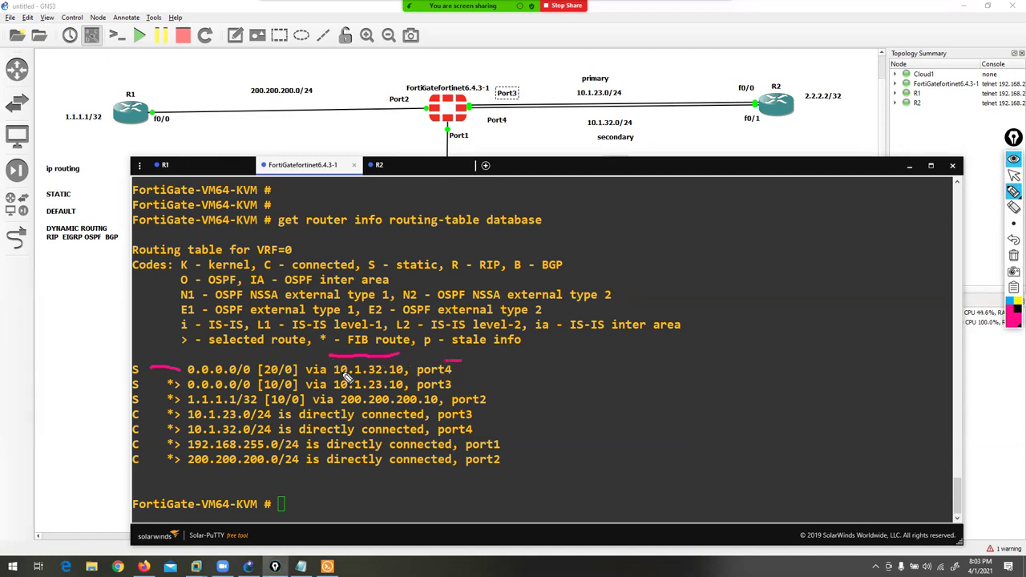
{"action": "mouse_move", "coordinate": [145, 386]}
{"action": "left_mouse_down"}
{"action": "mouse_move", "coordinate": [174, 399]}
{"action": "mouse_move", "coordinate": [180, 386]}
{"action": "mouse_move", "coordinate": [171, 382]}
{"action": "mouse_move", "coordinate": [178, 393]}
{"action": "mouse_move", "coordinate": [187, 377]}
{"action": "mouse_move", "coordinate": [304, 350]}
{"action": "left_mouse_up"}
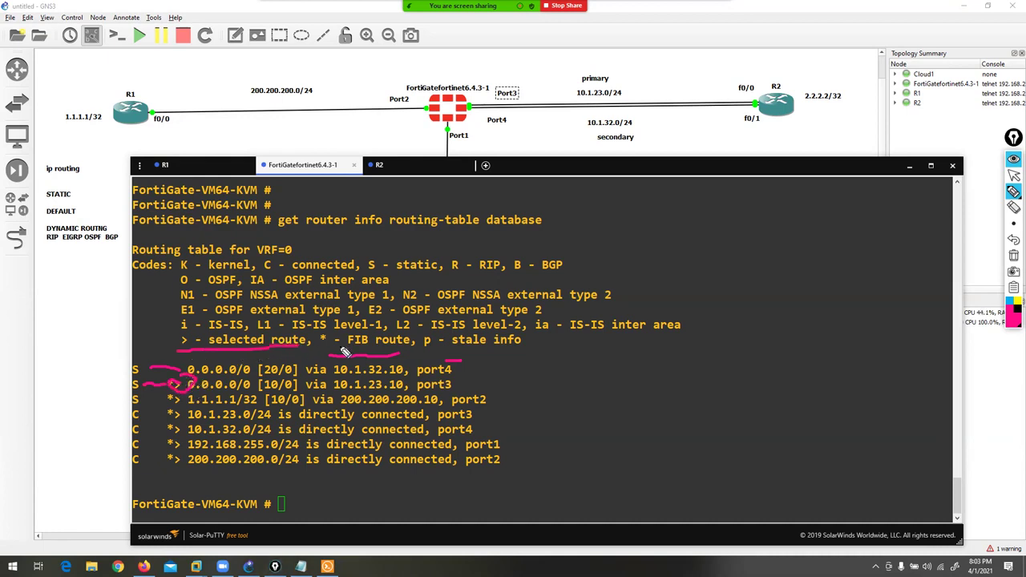
{"action": "left_click", "coordinate": [1014, 255]}
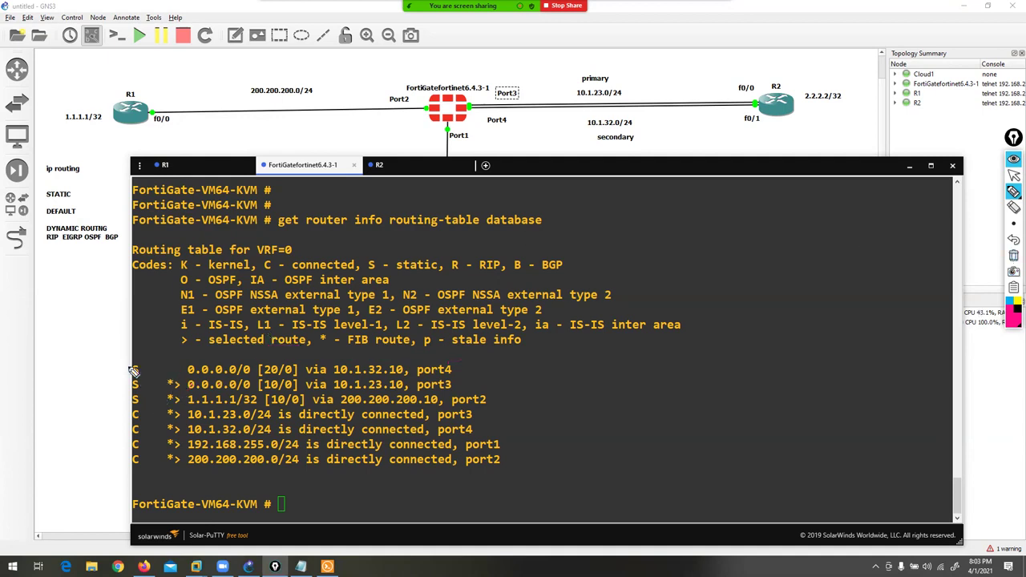
- Tick both default routes and the selected-route flags on port3, then clear the marks
{"action": "mouse_move", "coordinate": [127, 361]}
{"action": "left_mouse_down"}
{"action": "mouse_move", "coordinate": [117, 377]}
{"action": "mouse_move", "coordinate": [125, 390]}
{"action": "left_mouse_up"}
{"action": "left_click_drag", "start_coordinate": [196, 355], "coordinate": [215, 356]}
{"action": "mouse_move", "coordinate": [170, 414]}
{"action": "left_mouse_down"}
{"action": "mouse_move", "coordinate": [199, 398]}
{"action": "mouse_move", "coordinate": [178, 393]}
{"action": "mouse_move", "coordinate": [188, 399]}
{"action": "mouse_move", "coordinate": [199, 385]}
{"action": "left_mouse_up"}
{"action": "left_click_drag", "start_coordinate": [391, 348], "coordinate": [398, 353]}
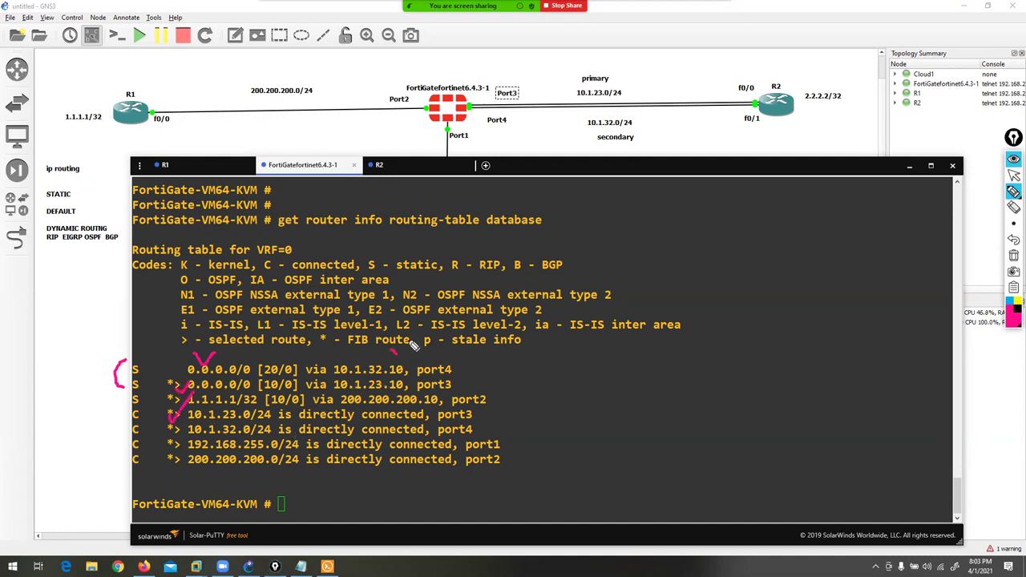
{"action": "left_click_drag", "start_coordinate": [455, 392], "coordinate": [472, 365]}
{"action": "left_click", "coordinate": [1013, 258]}
{"action": "mouse_move", "coordinate": [1014, 193]}
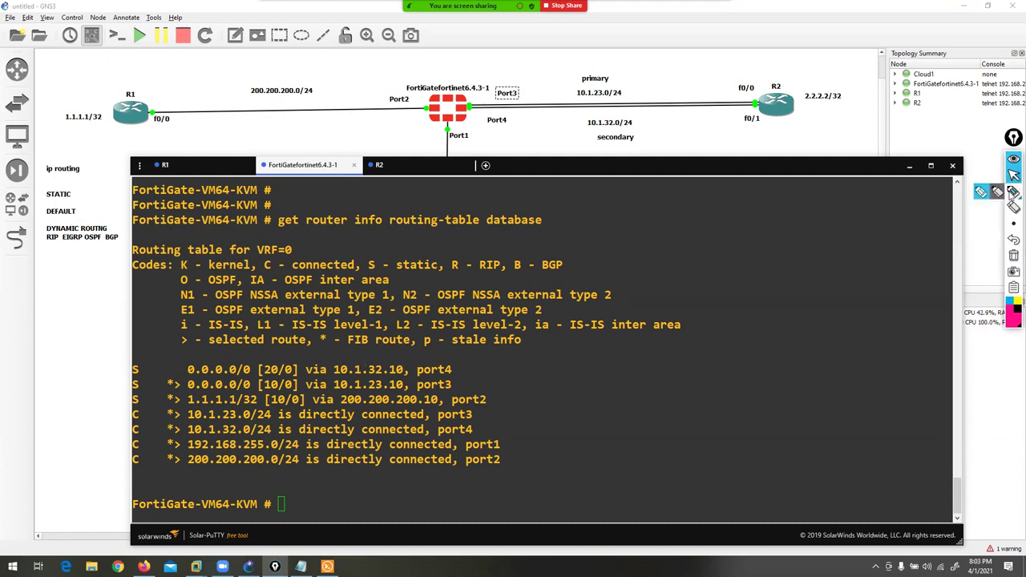
{"action": "left_click", "coordinate": [983, 193]}
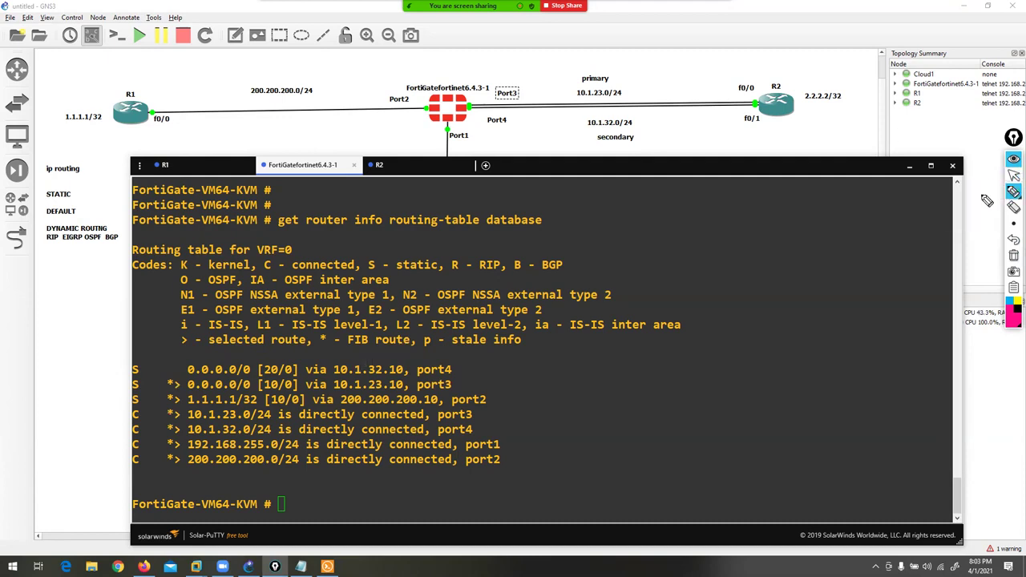
- Highlight the [10/0] port3 and [20/0] port4 route distances, then clear the marks
{"action": "left_click_drag", "start_coordinate": [258, 391], "coordinate": [281, 393]}
{"action": "left_click_drag", "start_coordinate": [261, 359], "coordinate": [287, 359]}
{"action": "left_click", "coordinate": [1013, 255]}
{"action": "left_click", "coordinate": [1014, 175]}
- Rerun 'get router info routing-table all', highlight the S* route, and return to Static Routes
{"action": "key", "text": "Return"}
{"action": "key", "text": "Return"}
{"action": "key", "text": "Return"}
{"action": "key", "text": "Up"}
{"action": "key", "text": "BackSpace"}
{"action": "key", "text": "BackSpace"}
{"action": "key", "text": "BackSpace"}
{"action": "key", "text": "BackSpace"}
{"action": "key", "text": "BackSpace"}
{"action": "key", "text": "BackSpace"}
{"action": "key", "text": "BackSpace"}
{"action": "key", "text": "BackSpace"}
{"action": "type", "text": "all"}
{"action": "key", "text": "Return"}
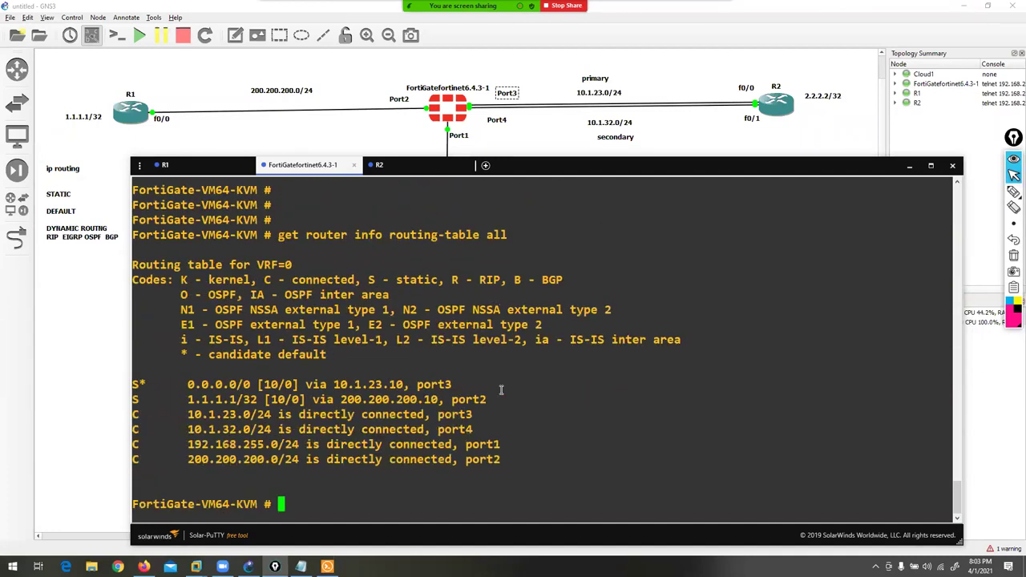
{"action": "left_click_drag", "start_coordinate": [139, 382], "coordinate": [449, 384]}
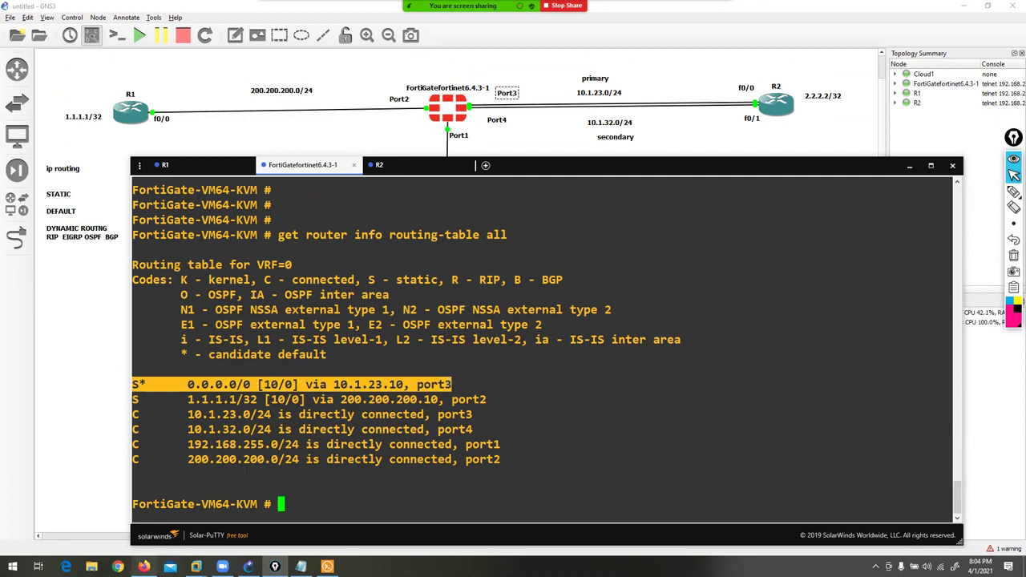
{"action": "left_click", "coordinate": [143, 567]}
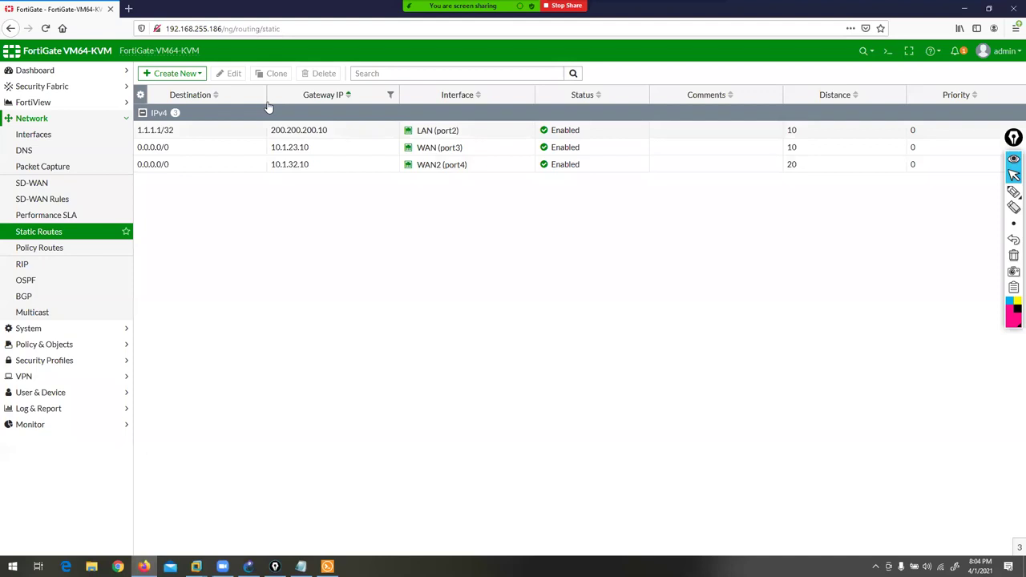
- Edit the 0.0.0.0/0 WAN2 (port4) route and focus its advanced Priority value of 0
{"action": "left_click", "coordinate": [190, 166]}
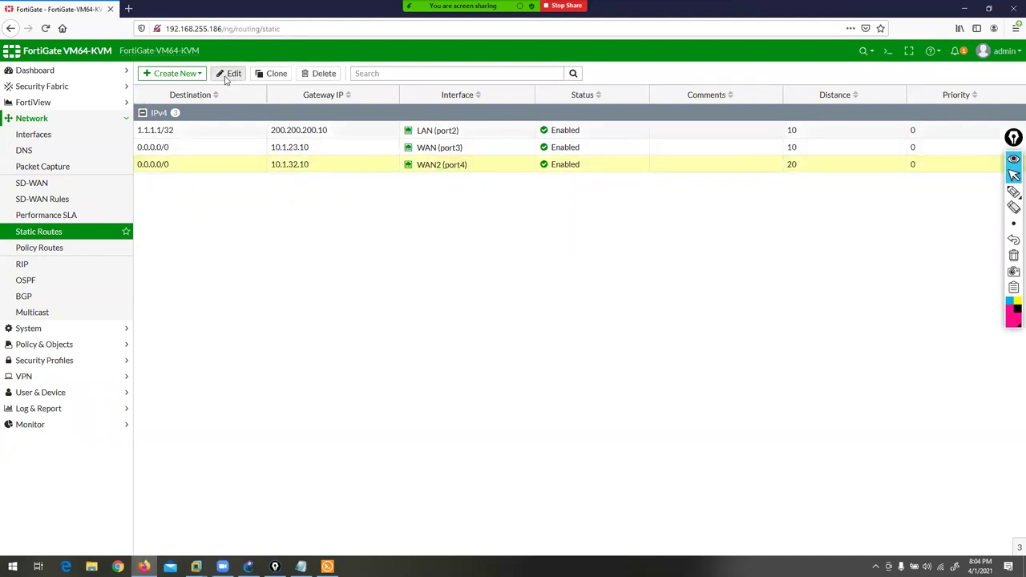
{"action": "left_click", "coordinate": [229, 74]}
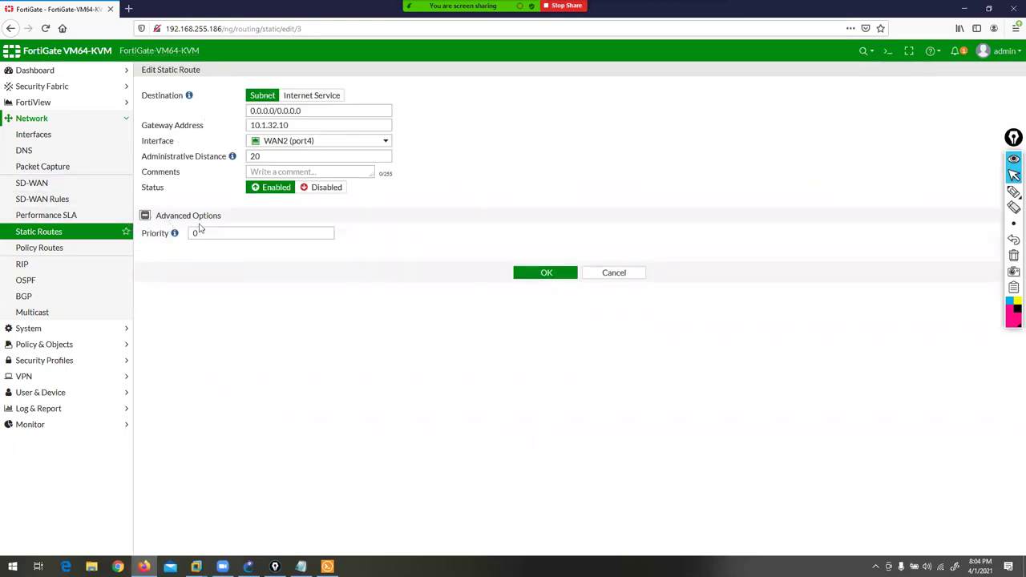
{"action": "left_click", "coordinate": [227, 234]}
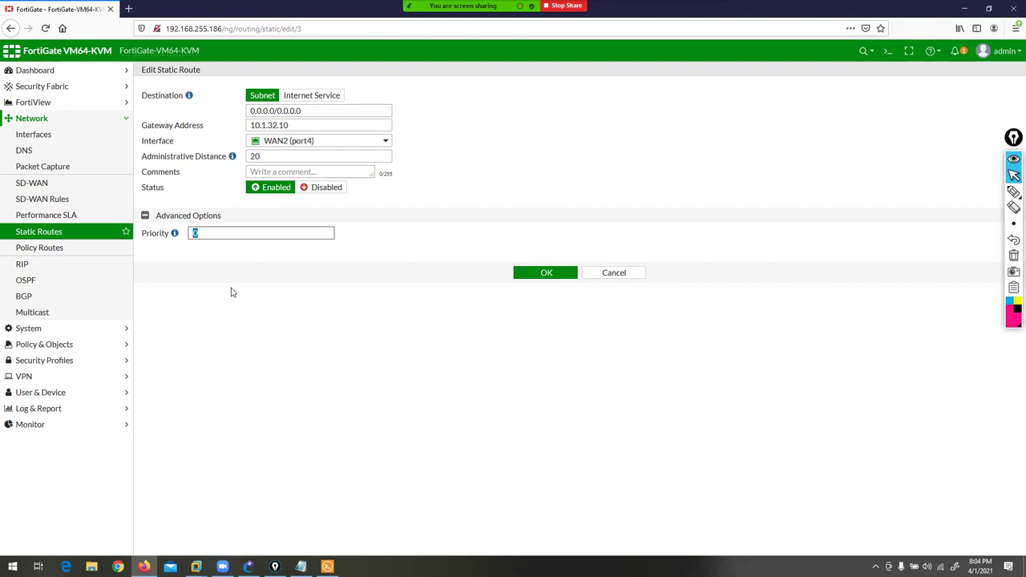
{"action": "mouse_move", "coordinate": [248, 567]}
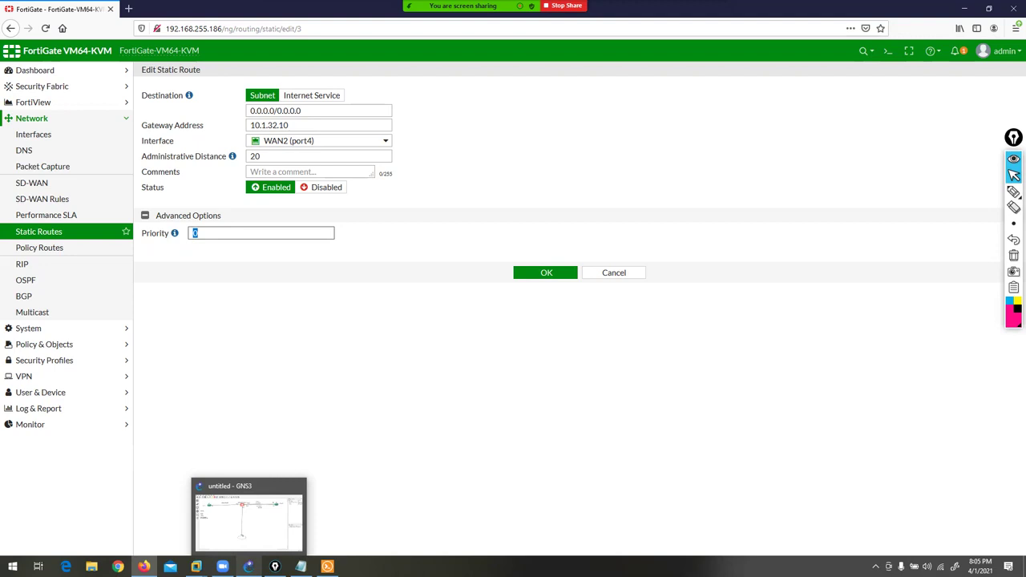
{"action": "left_click", "coordinate": [251, 517]}
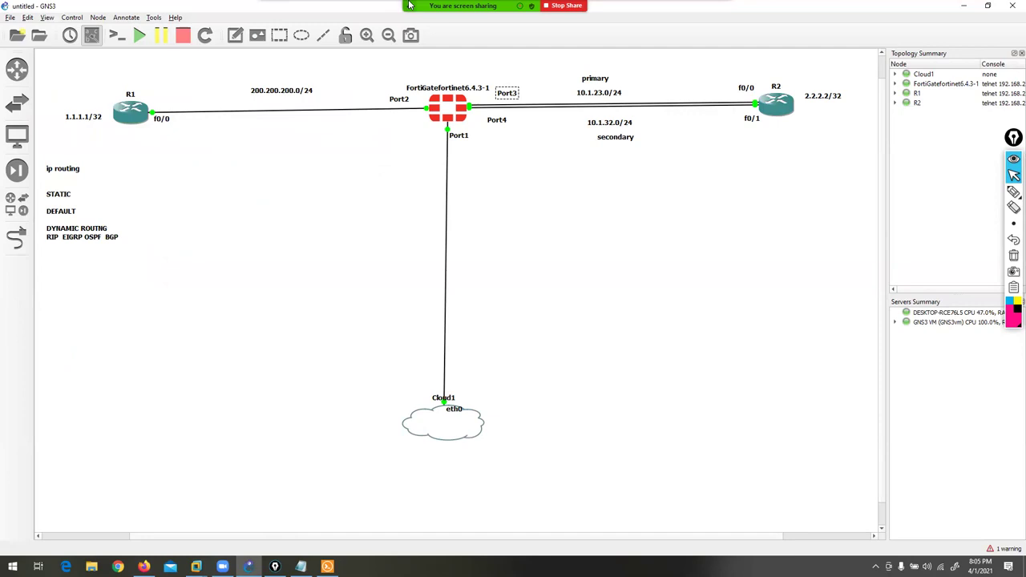
{"action": "mouse_move", "coordinate": [462, 5]}
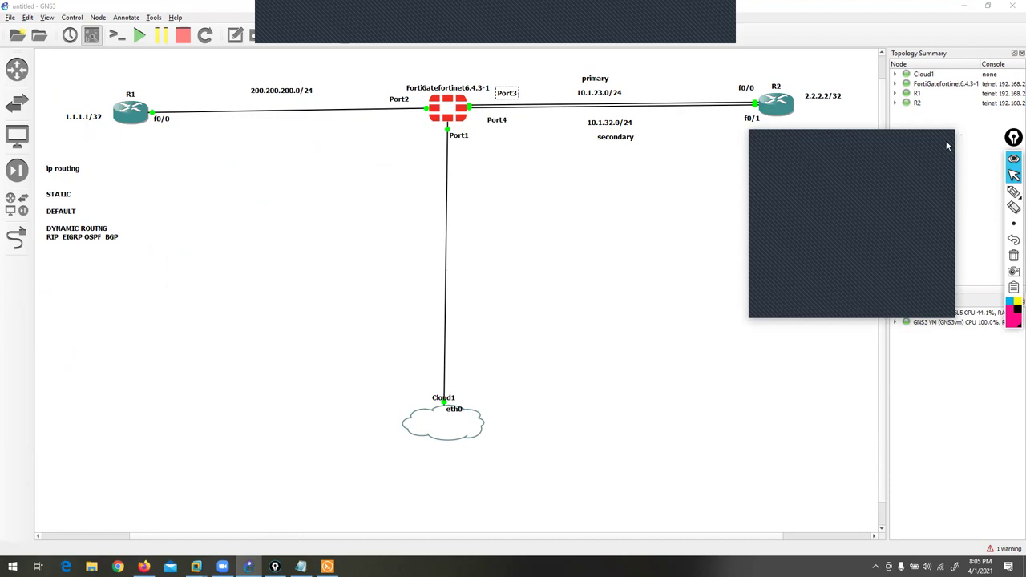
{"action": "left_click", "coordinate": [143, 566]}
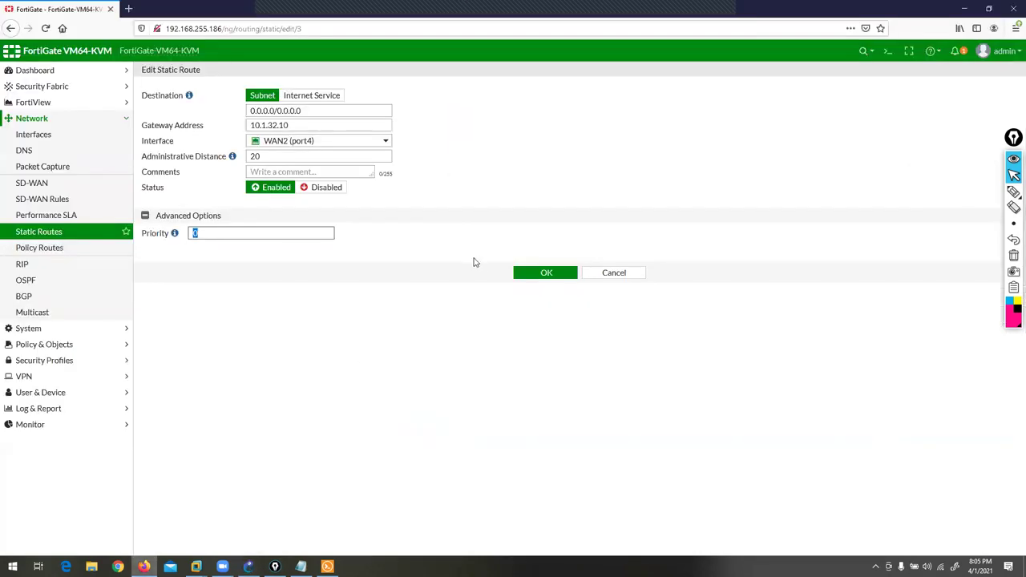
- Discard the route edit, start a new IPv4 static route, and mark its destination type options
{"action": "left_click", "coordinate": [611, 276]}
{"action": "left_click", "coordinate": [174, 74]}
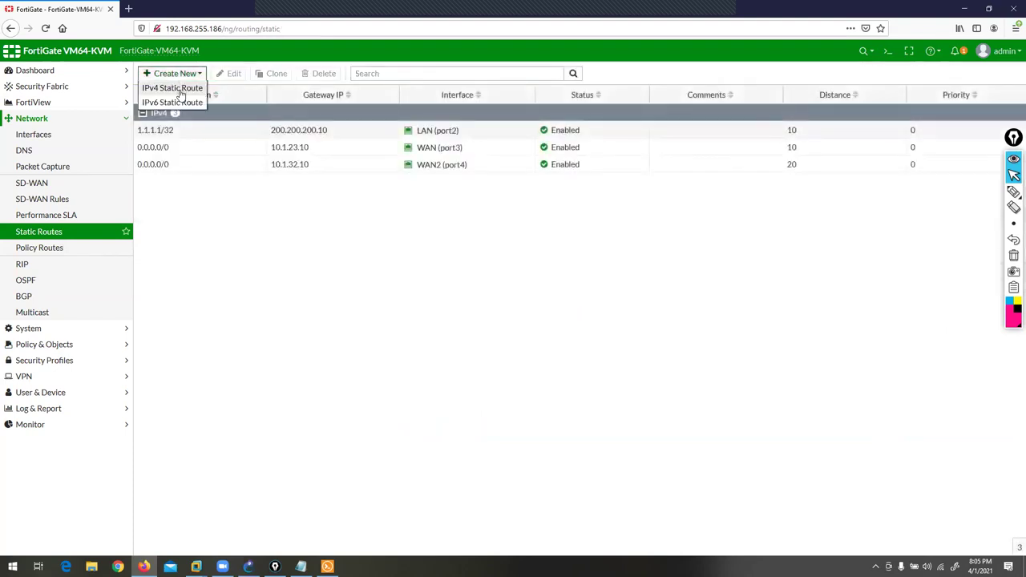
{"action": "left_click", "coordinate": [181, 90]}
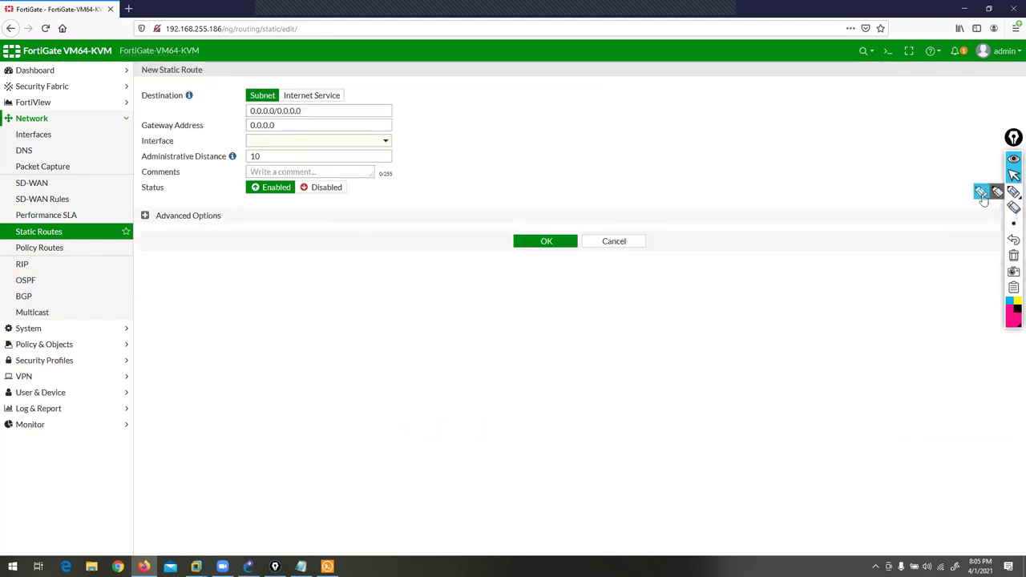
{"action": "left_click", "coordinate": [982, 192]}
{"action": "left_click_drag", "start_coordinate": [258, 34], "coordinate": [249, 82]}
{"action": "mouse_move", "coordinate": [339, 24]}
{"action": "left_mouse_down"}
{"action": "mouse_move", "coordinate": [329, 84]}
{"action": "mouse_move", "coordinate": [313, 70]}
{"action": "left_mouse_up"}
{"action": "left_click_drag", "start_coordinate": [236, 102], "coordinate": [277, 102]}
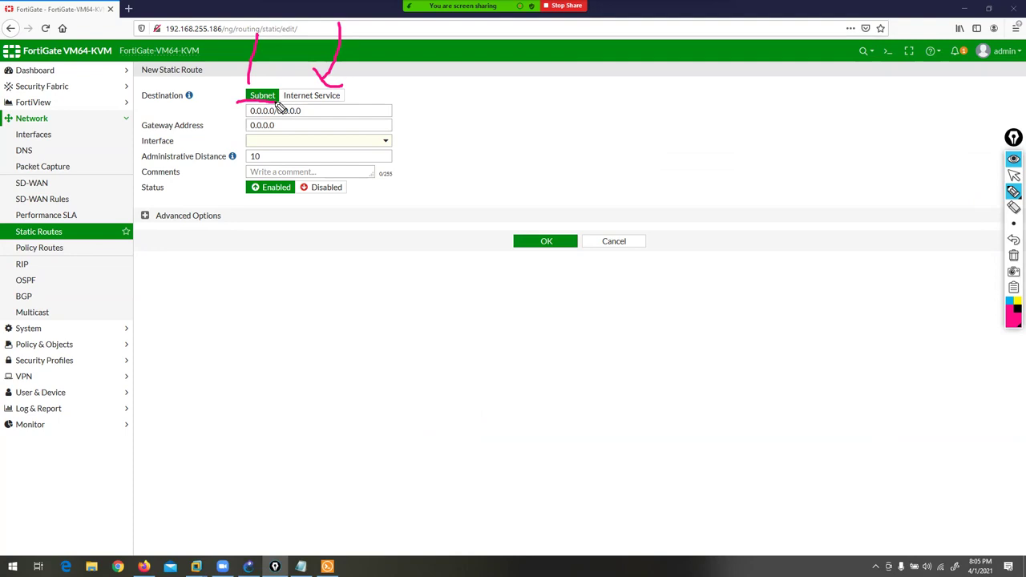
{"action": "mouse_move", "coordinate": [227, 124]}
{"action": "left_mouse_down"}
{"action": "mouse_move", "coordinate": [250, 125]}
{"action": "mouse_move", "coordinate": [245, 145]}
{"action": "left_mouse_up"}
{"action": "left_click", "coordinate": [1013, 257]}
{"action": "left_click", "coordinate": [1014, 175]}
- Set destination to Internet Service Amazon-Web with gateway 10.1.32.10
{"action": "left_click", "coordinate": [330, 95]}
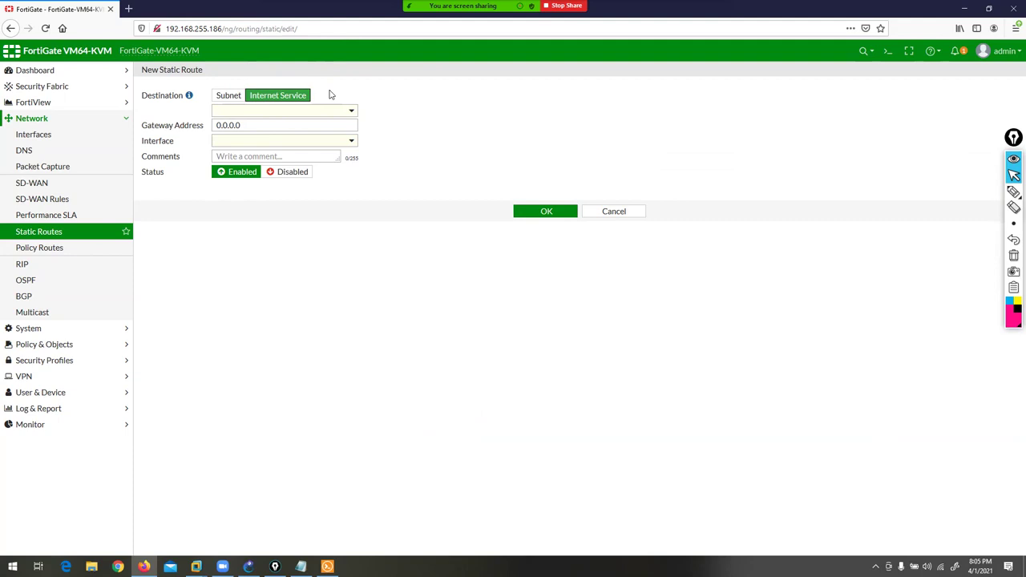
{"action": "left_click", "coordinate": [351, 112]}
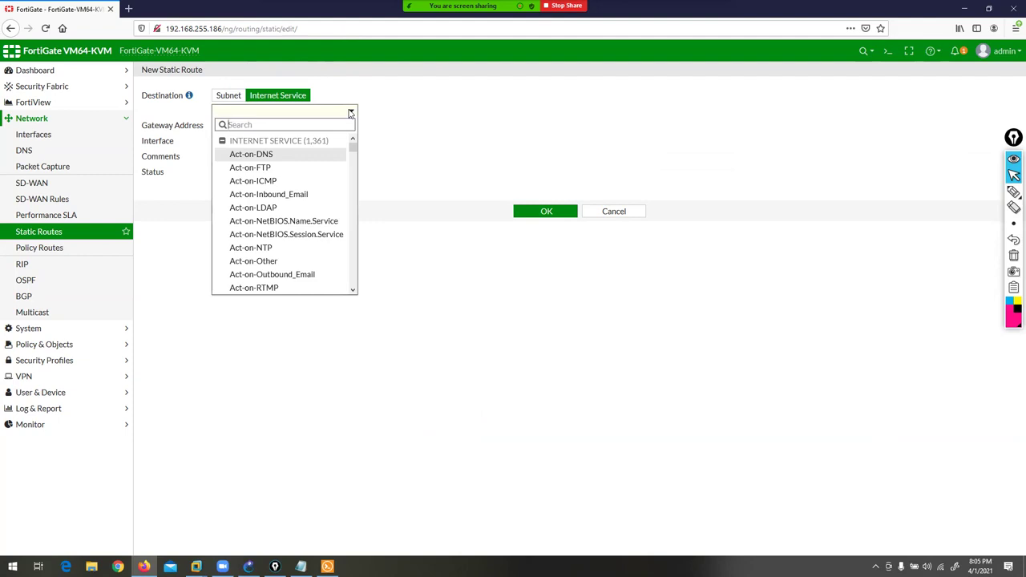
{"action": "scroll", "coordinate": [353, 145], "scroll_direction": "down", "scroll_amount": 3}
{"action": "scroll", "coordinate": [344, 140], "scroll_direction": "up", "scroll_amount": 3}
{"action": "left_click", "coordinate": [275, 126]}
{"action": "type", "text": "amaz"}
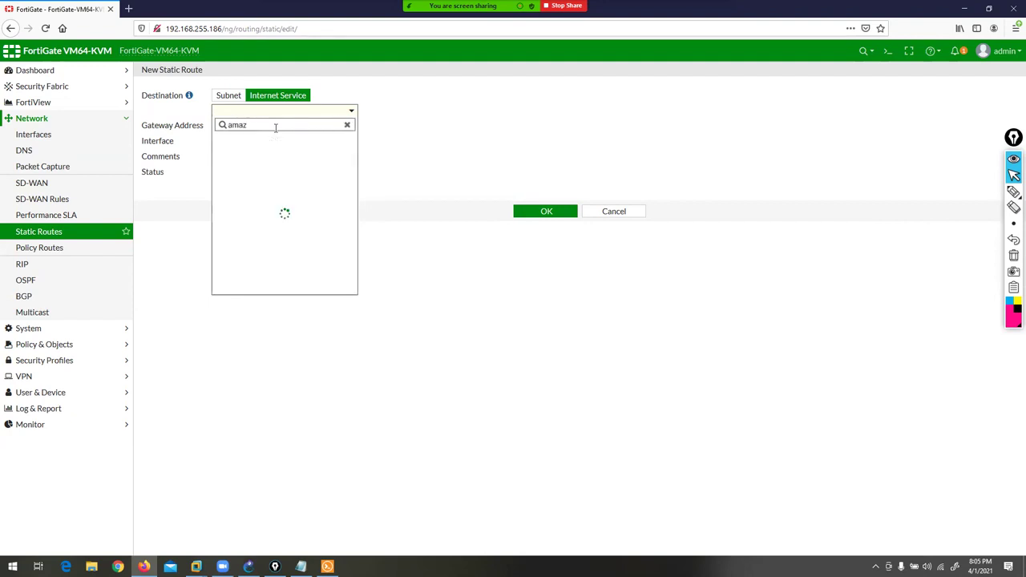
{"action": "scroll", "coordinate": [345, 186], "scroll_direction": "down", "scroll_amount": 2}
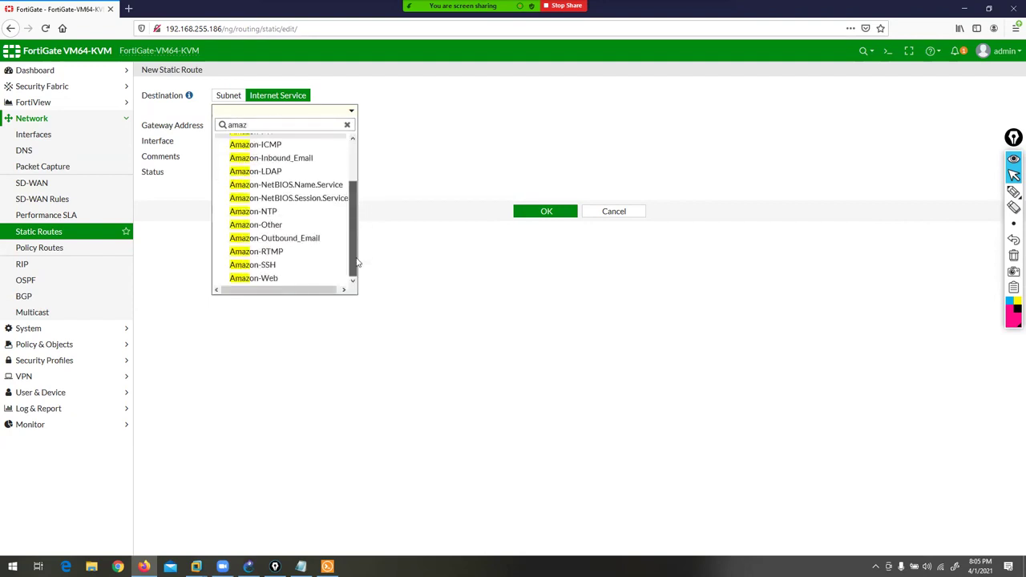
{"action": "left_click", "coordinate": [267, 279]}
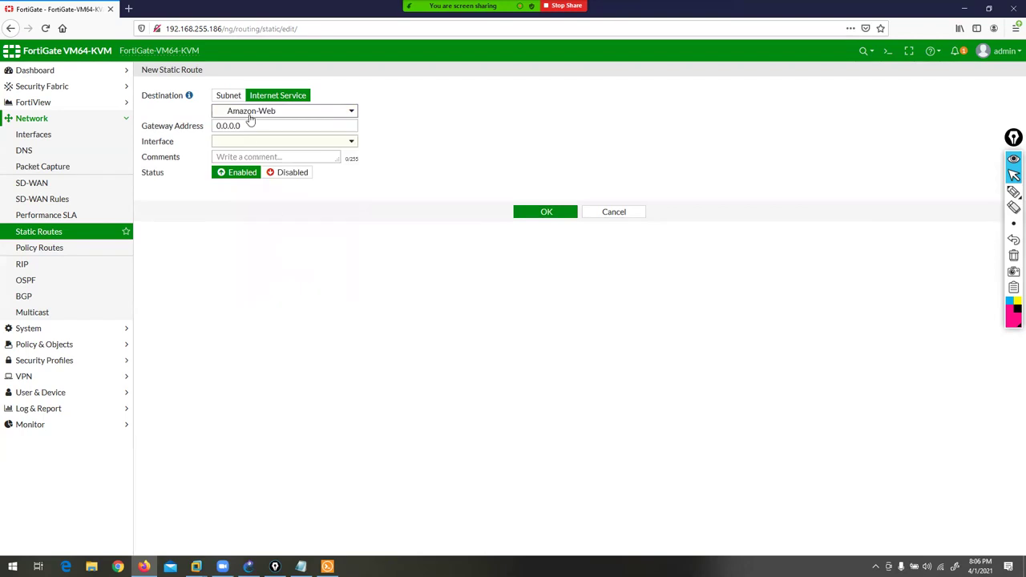
{"action": "left_click_drag", "start_coordinate": [250, 125], "coordinate": [163, 124]}
{"action": "type", "text": "10.1.32.10"}
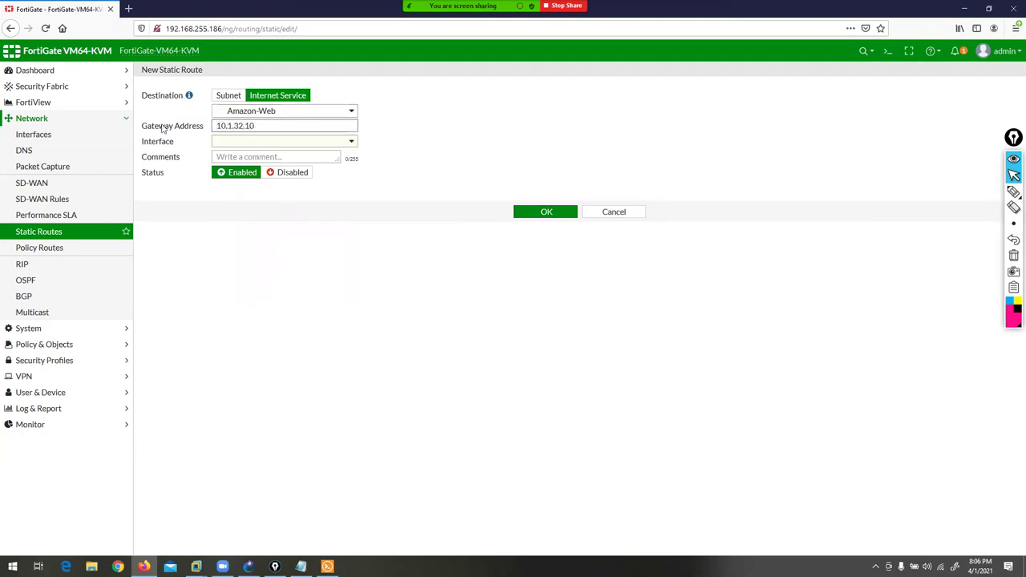
{"action": "key", "text": "Tab"}
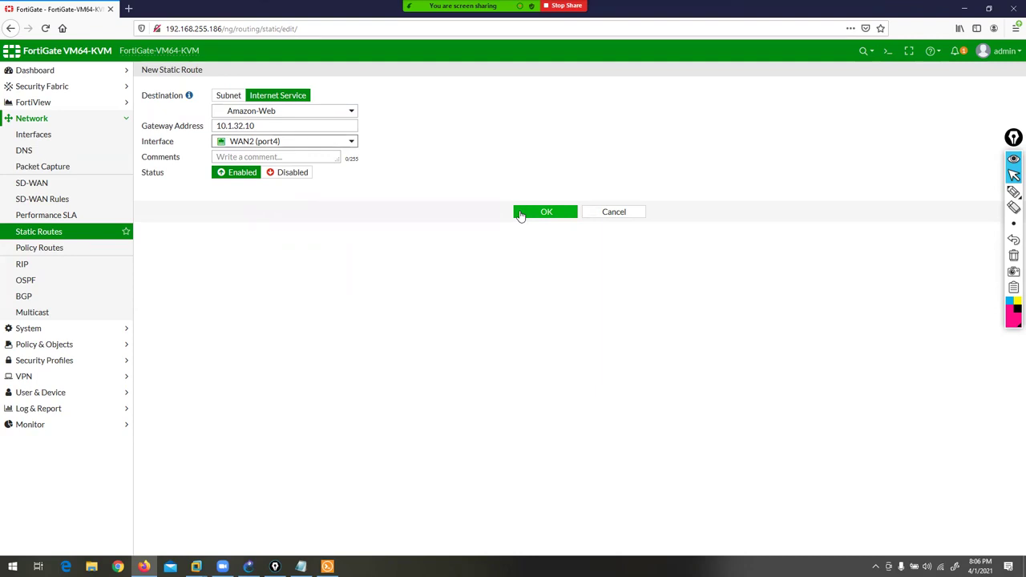
- Change the internet service to Facebook-Web and save the static route
{"action": "left_click", "coordinate": [307, 117]}
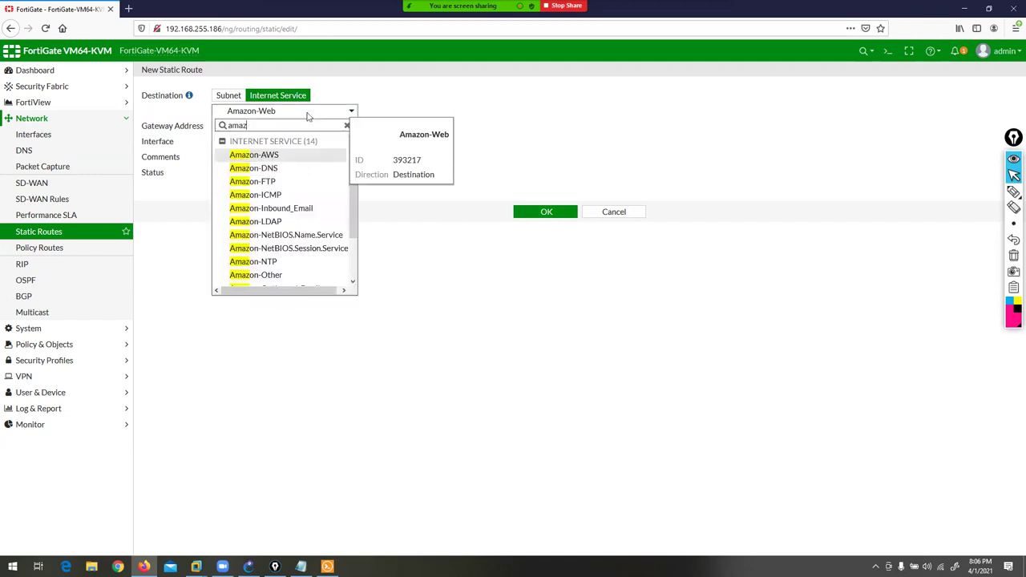
{"action": "key", "text": "BackSpace"}
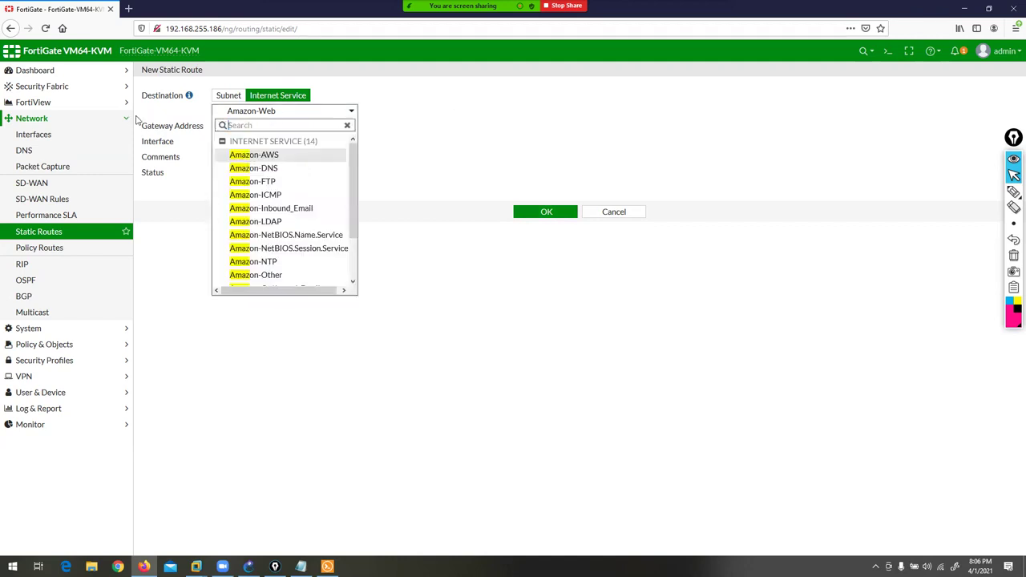
{"action": "type", "text": "faceboo"}
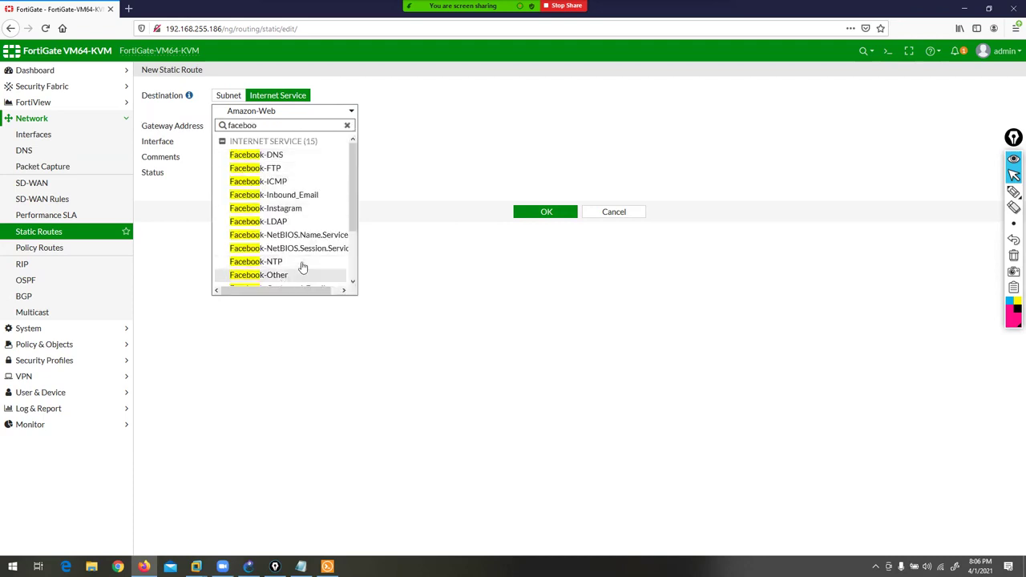
{"action": "scroll", "coordinate": [350, 215], "scroll_direction": "down", "scroll_amount": 3}
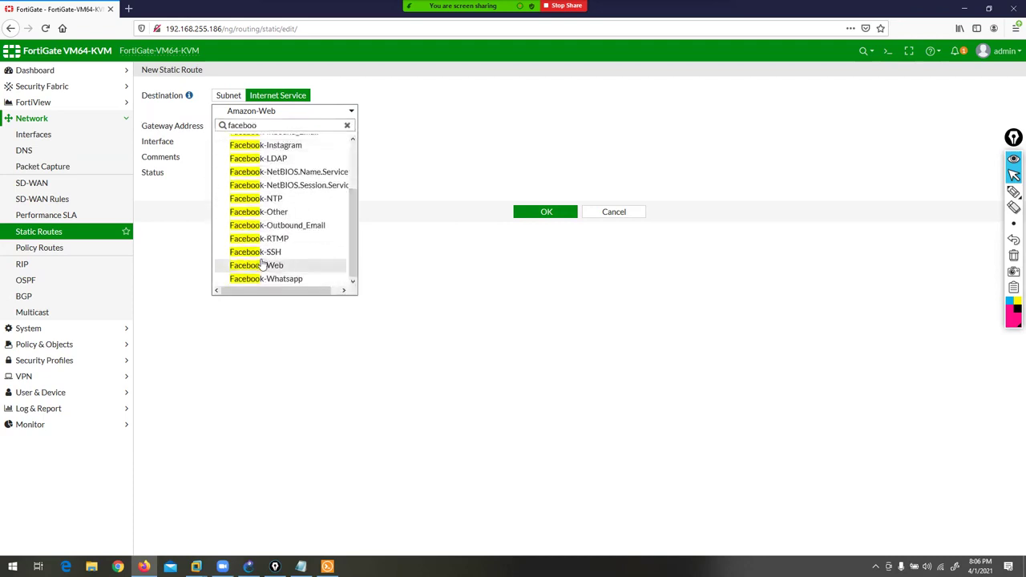
{"action": "left_click", "coordinate": [264, 252]}
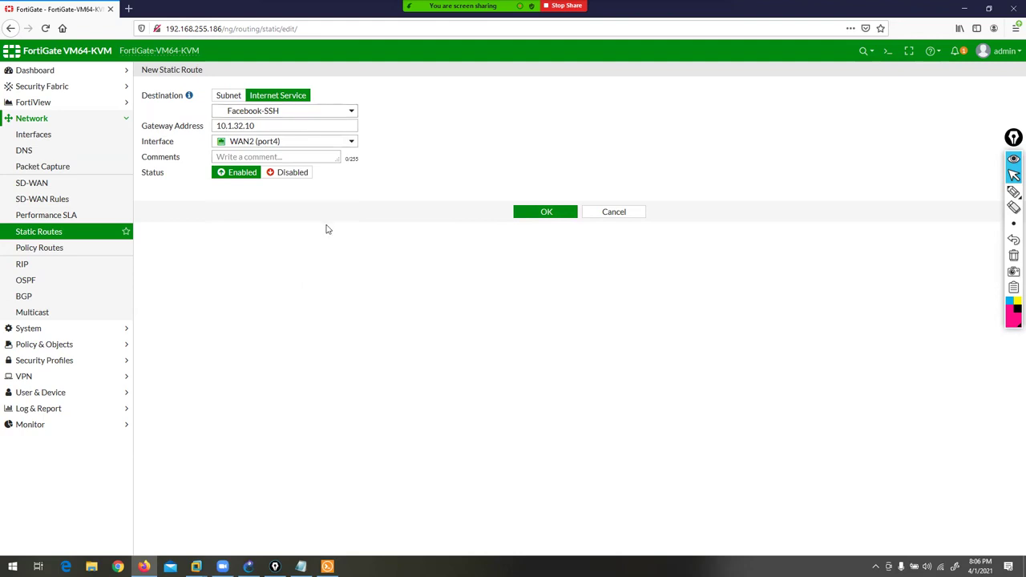
{"action": "left_click", "coordinate": [303, 113]}
{"action": "scroll", "coordinate": [359, 215], "scroll_direction": "down", "scroll_amount": 3}
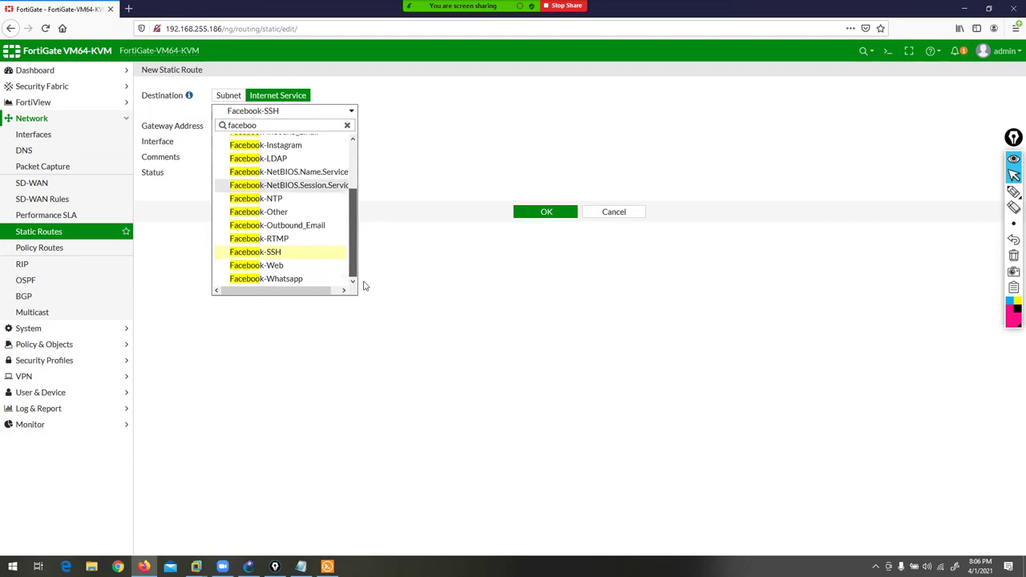
{"action": "left_click", "coordinate": [275, 268]}
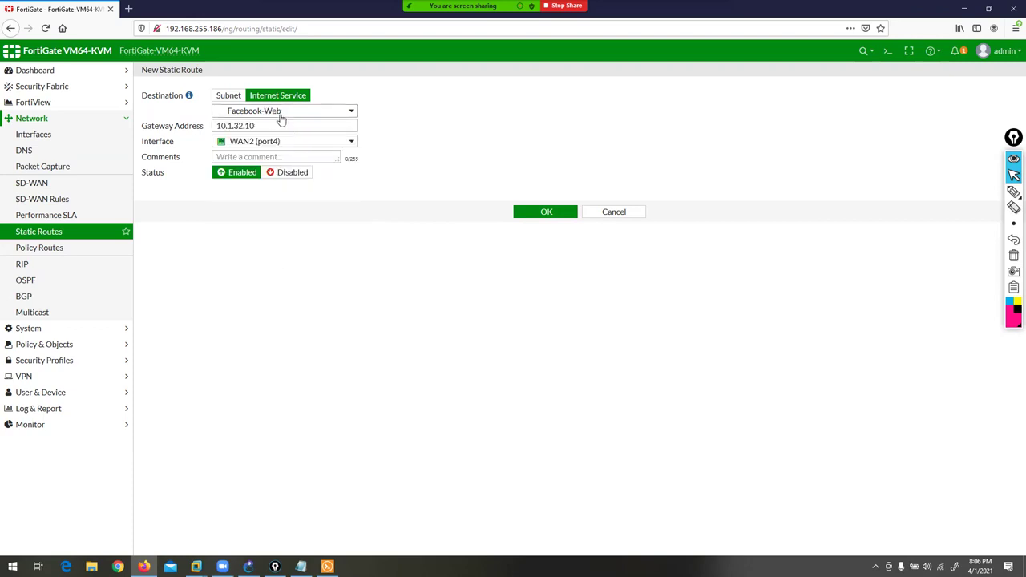
{"action": "left_click", "coordinate": [545, 213]}
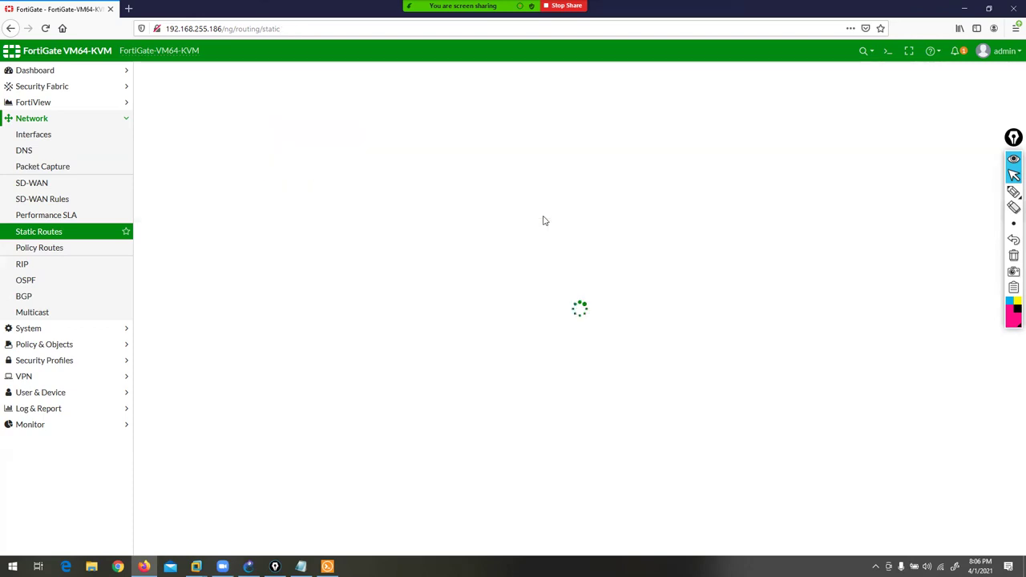
- Circle the new Facebook-Web route row with the pen, then clear the annotation
{"action": "left_click", "coordinate": [997, 193]}
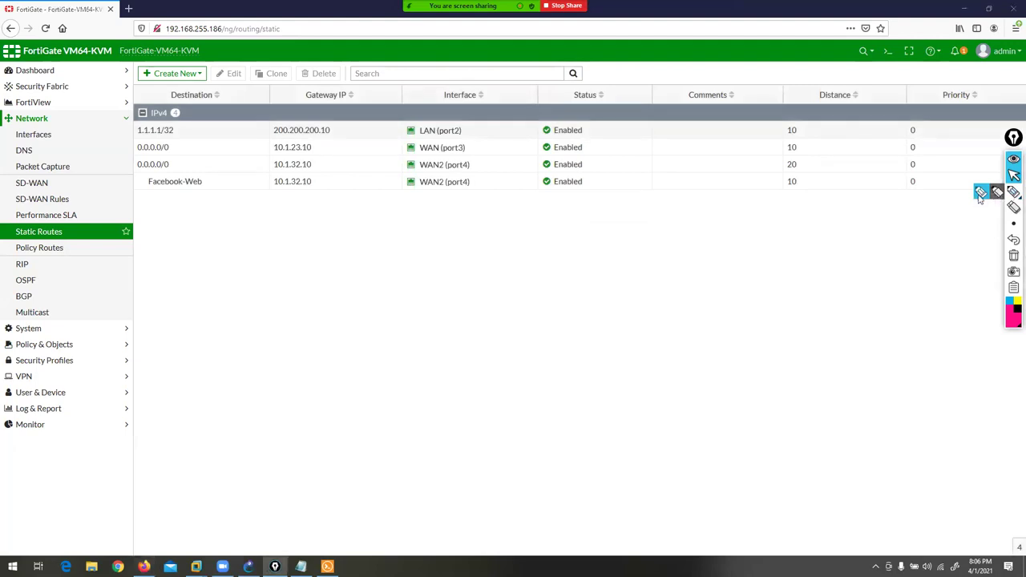
{"action": "mouse_move", "coordinate": [140, 198]}
{"action": "left_mouse_down"}
{"action": "mouse_move", "coordinate": [217, 193]}
{"action": "mouse_move", "coordinate": [204, 161]}
{"action": "mouse_move", "coordinate": [130, 169]}
{"action": "mouse_move", "coordinate": [118, 191]}
{"action": "mouse_move", "coordinate": [173, 183]}
{"action": "mouse_move", "coordinate": [213, 246]}
{"action": "mouse_move", "coordinate": [294, 215]}
{"action": "mouse_move", "coordinate": [295, 190]}
{"action": "mouse_move", "coordinate": [462, 198]}
{"action": "left_mouse_up"}
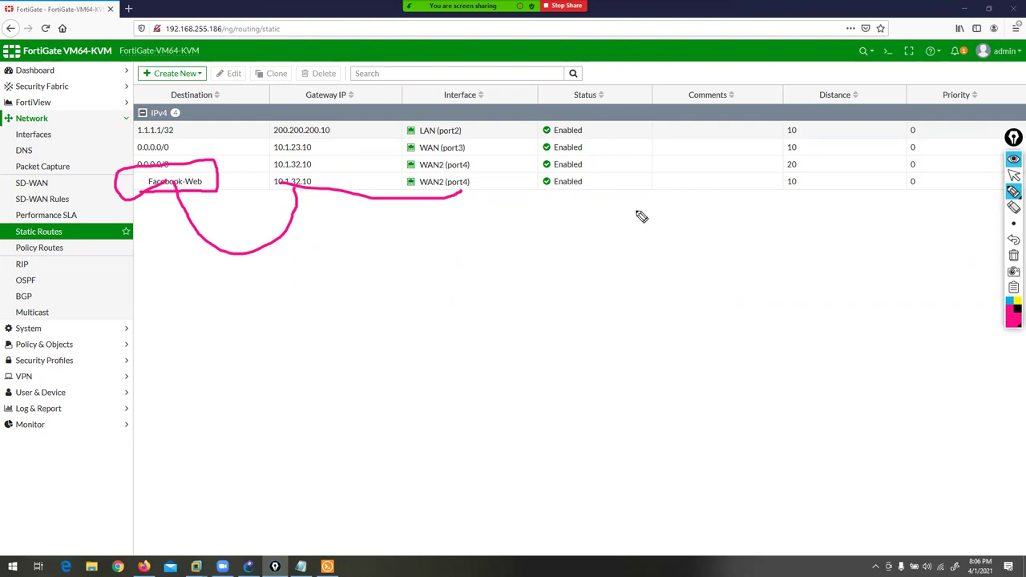
{"action": "left_click", "coordinate": [1014, 255]}
{"action": "left_click", "coordinate": [1013, 175]}
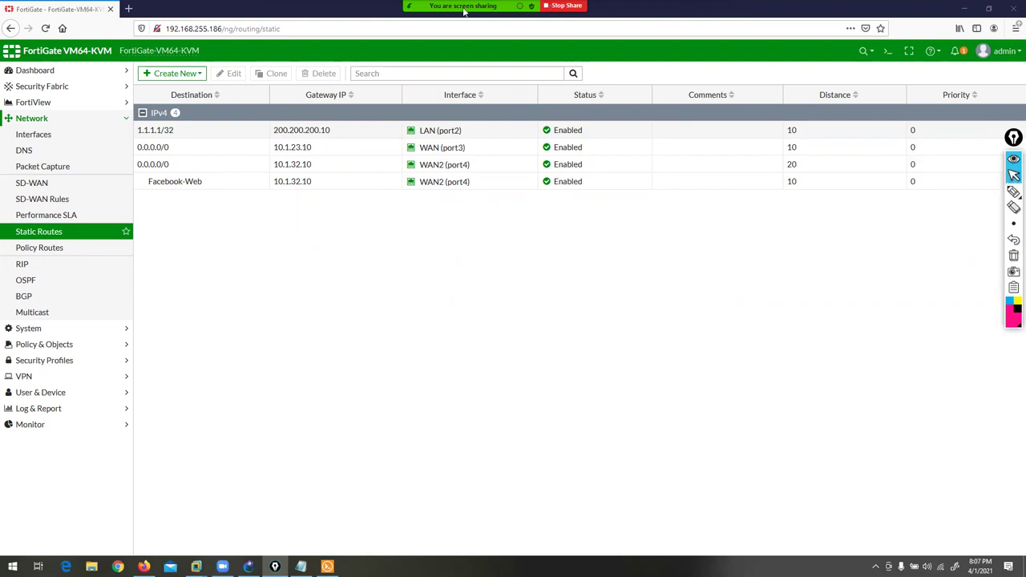
{"action": "mouse_move", "coordinate": [463, 11]}
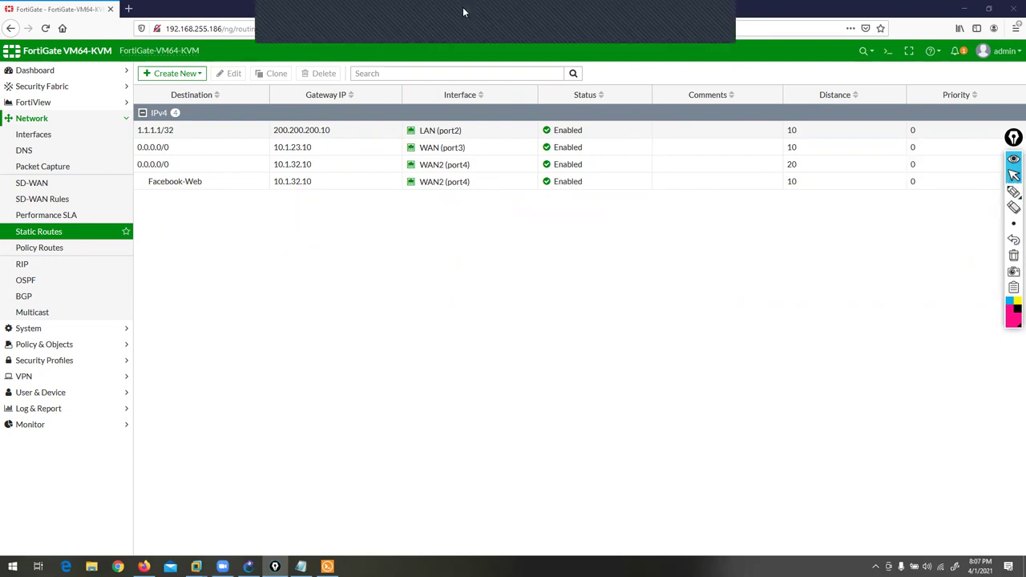
- Create an IPv6 route to 2001:10:1:23::0/64 via 2001:10:1:45::1 on WAN2 (port4) and save
{"action": "left_click", "coordinate": [170, 75]}
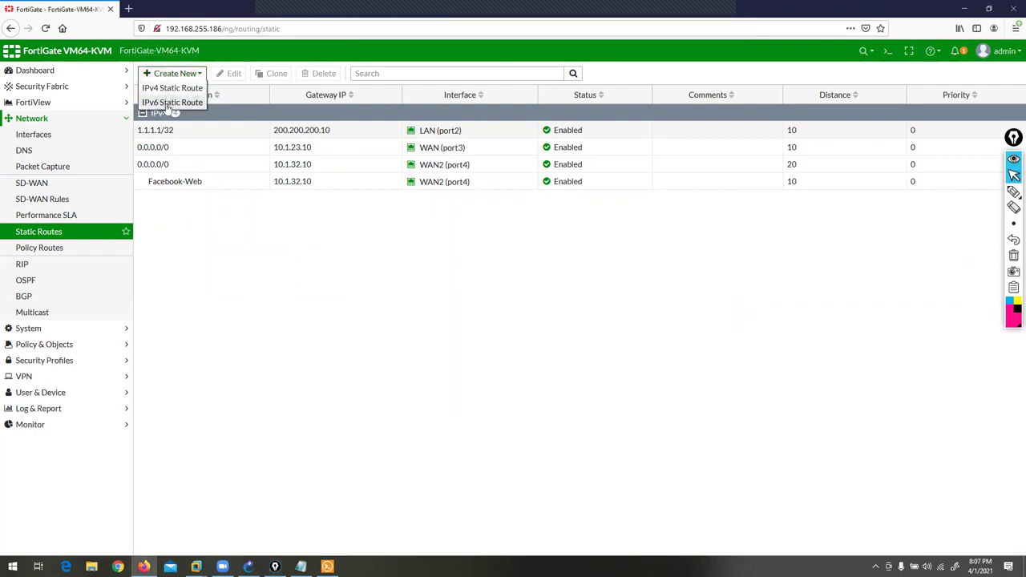
{"action": "left_click", "coordinate": [167, 106]}
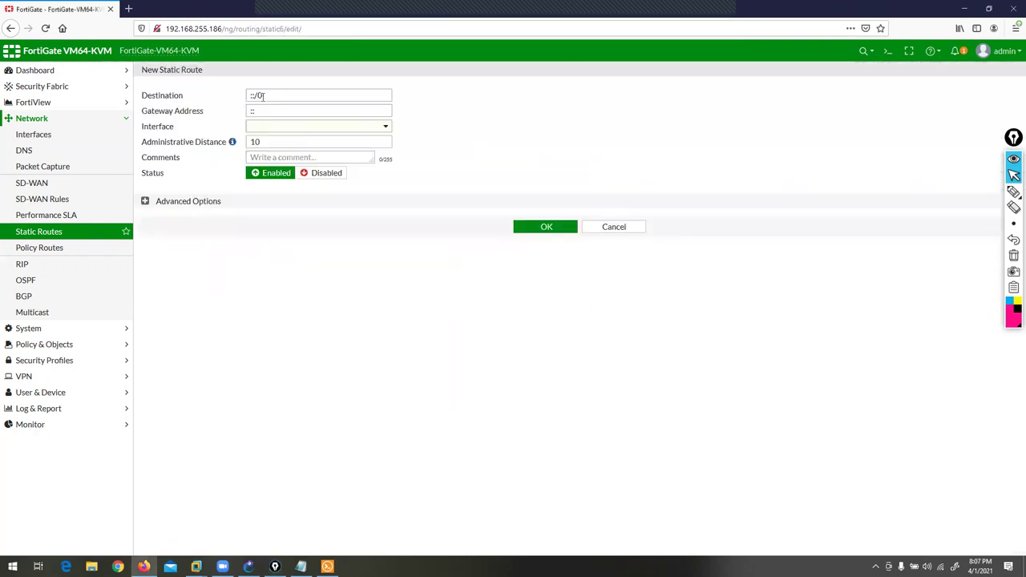
{"action": "left_click", "coordinate": [271, 94]}
{"action": "type", "text": "2001:10:1"}
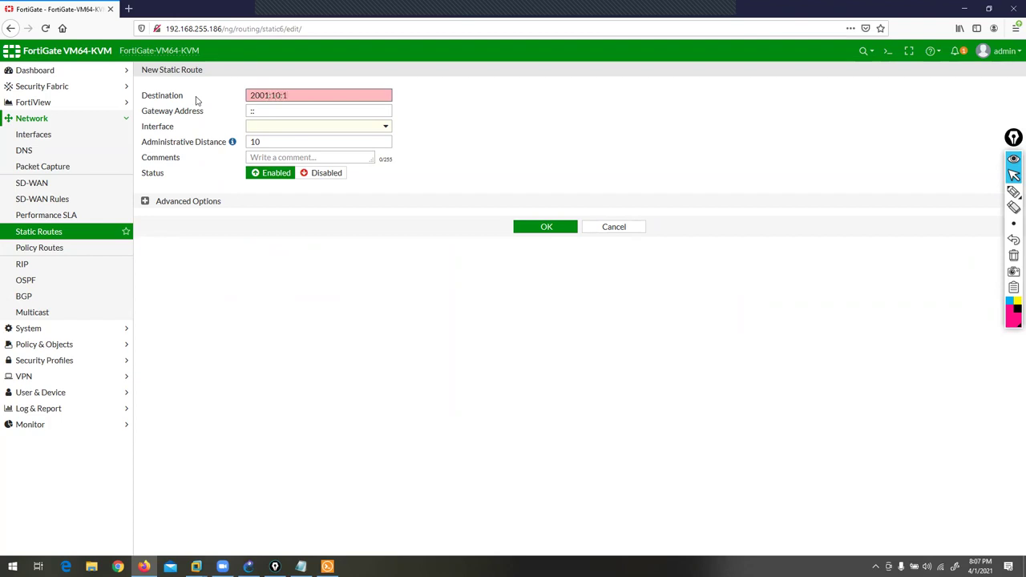
{"action": "type", "text": ":23::"}
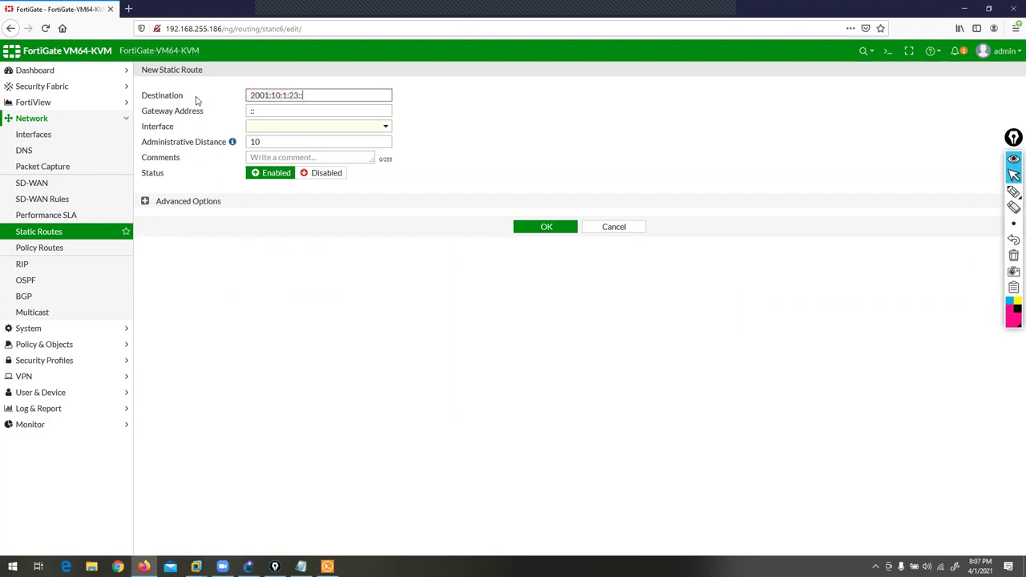
{"action": "type", "text": "0/64"}
{"action": "left_click", "coordinate": [260, 112]}
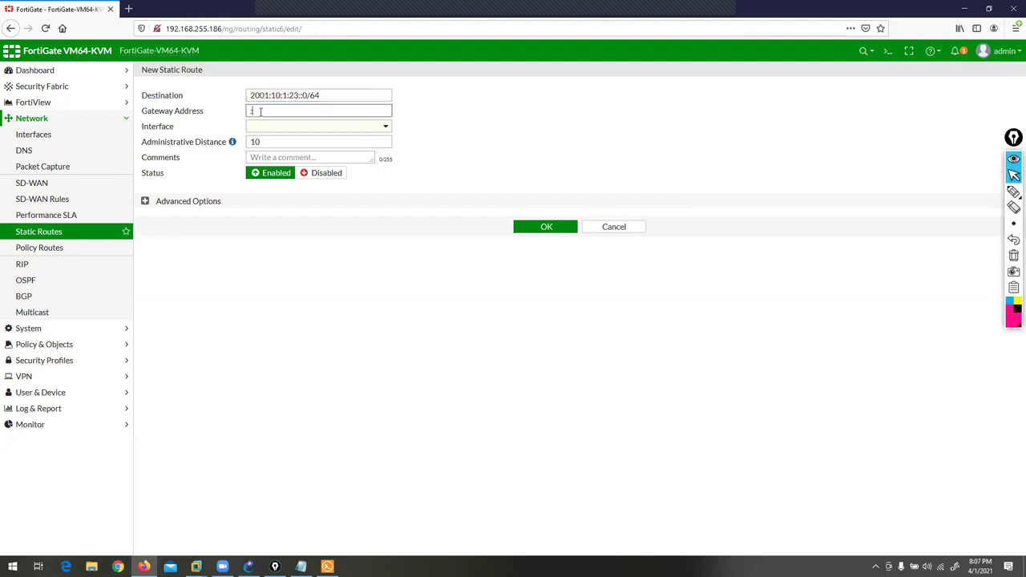
{"action": "type", "text": "2001:10:1:45::1"}
{"action": "left_click", "coordinate": [377, 127]}
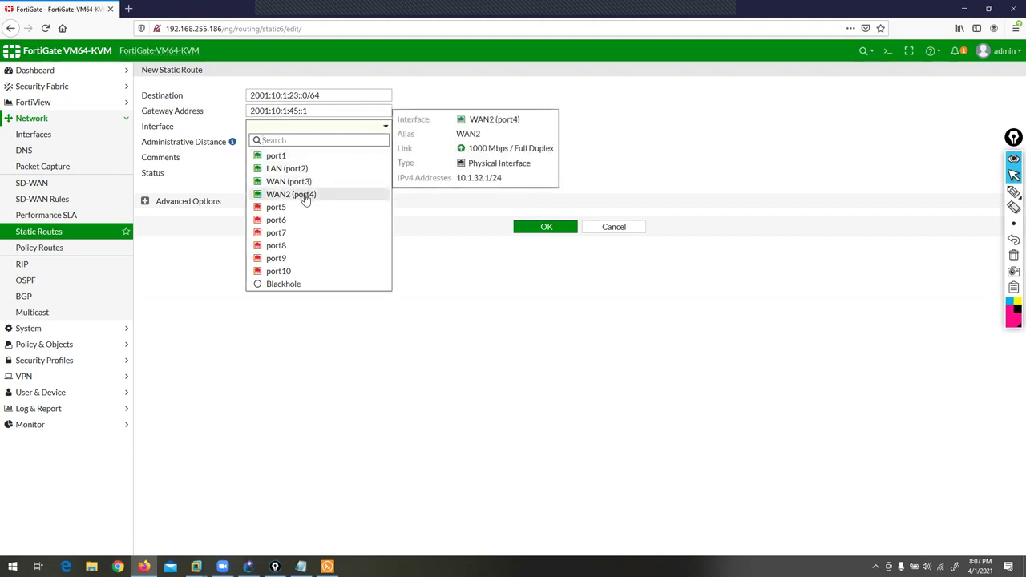
{"action": "left_click", "coordinate": [303, 196]}
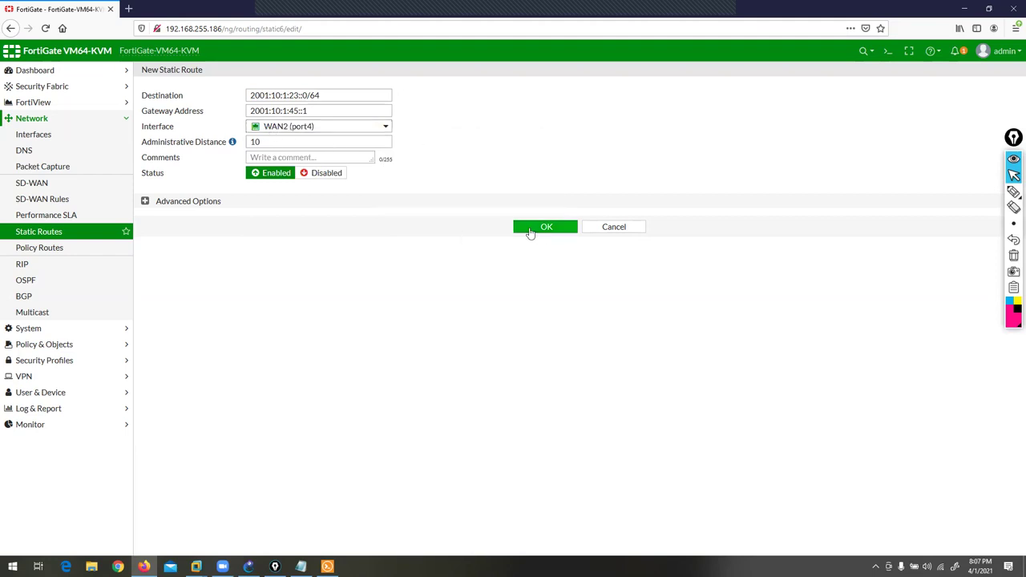
{"action": "left_click", "coordinate": [530, 230]}
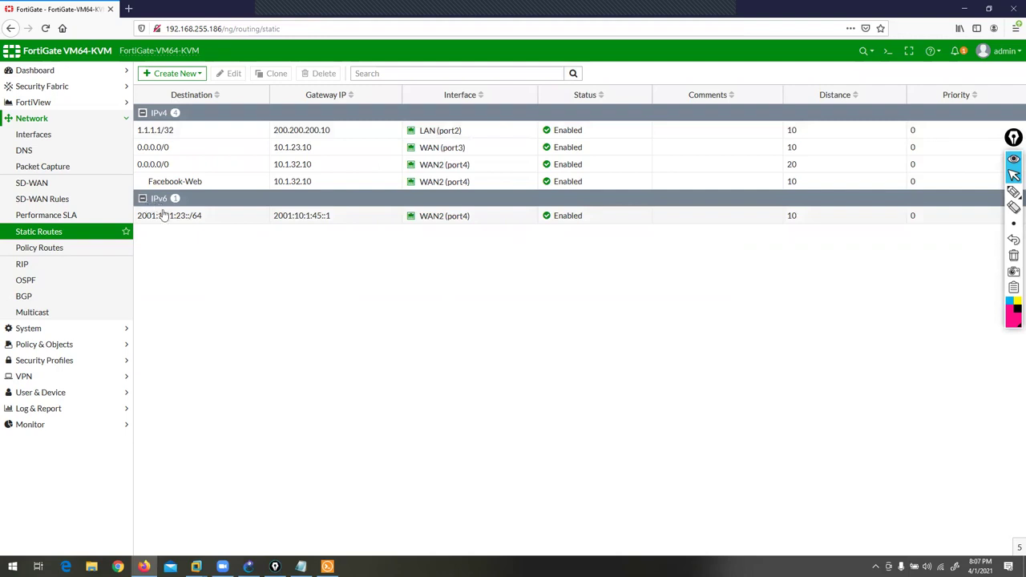
- Save an IPv6 ::/0 route via 2001:10:1:56::1 on WAN (port3), then close the popup
{"action": "left_click", "coordinate": [175, 74]}
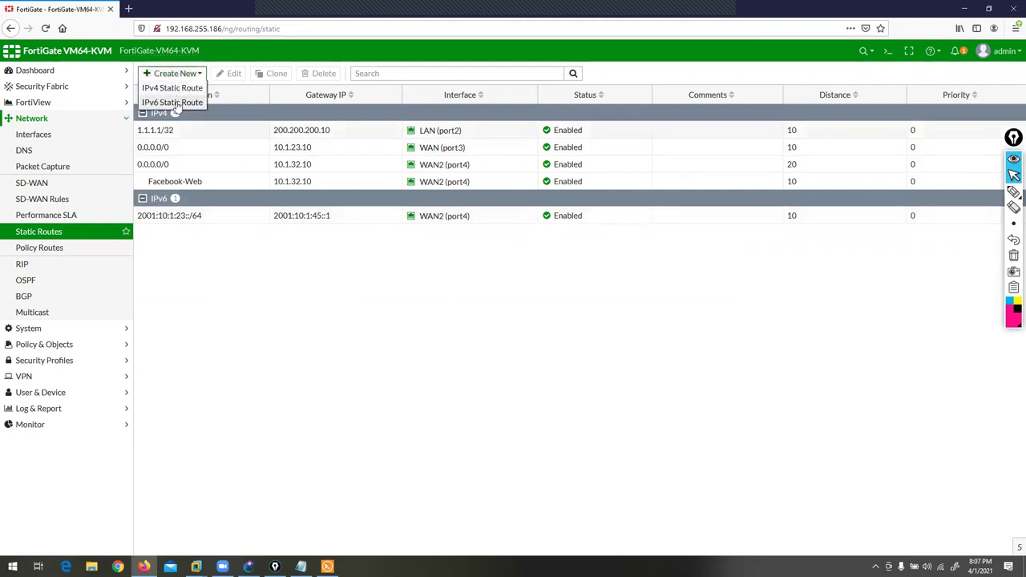
{"action": "left_click", "coordinate": [172, 102]}
{"action": "left_click_drag", "start_coordinate": [274, 94], "coordinate": [202, 118]}
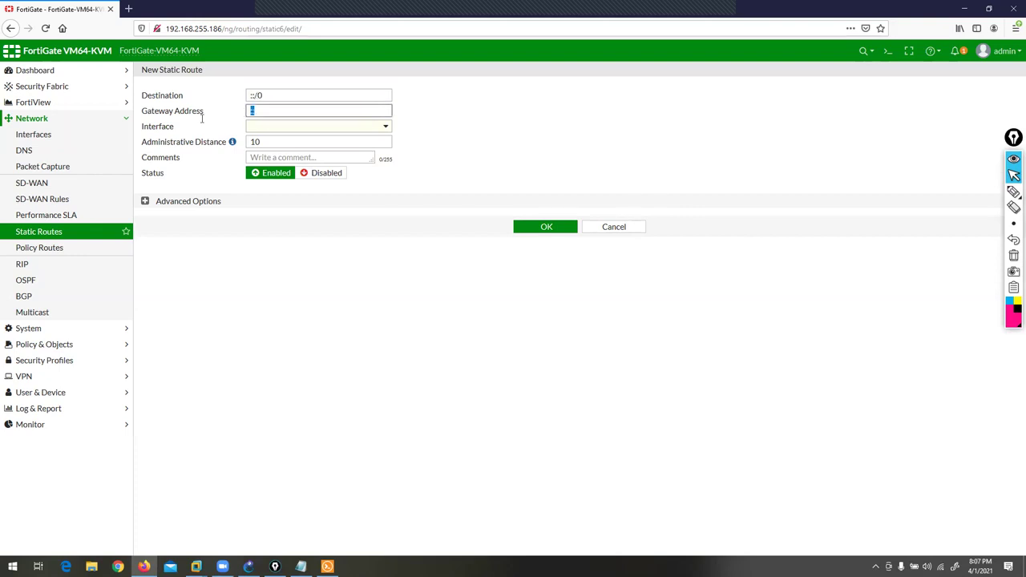
{"action": "type", "text": "2001:10:1:56::1/24"}
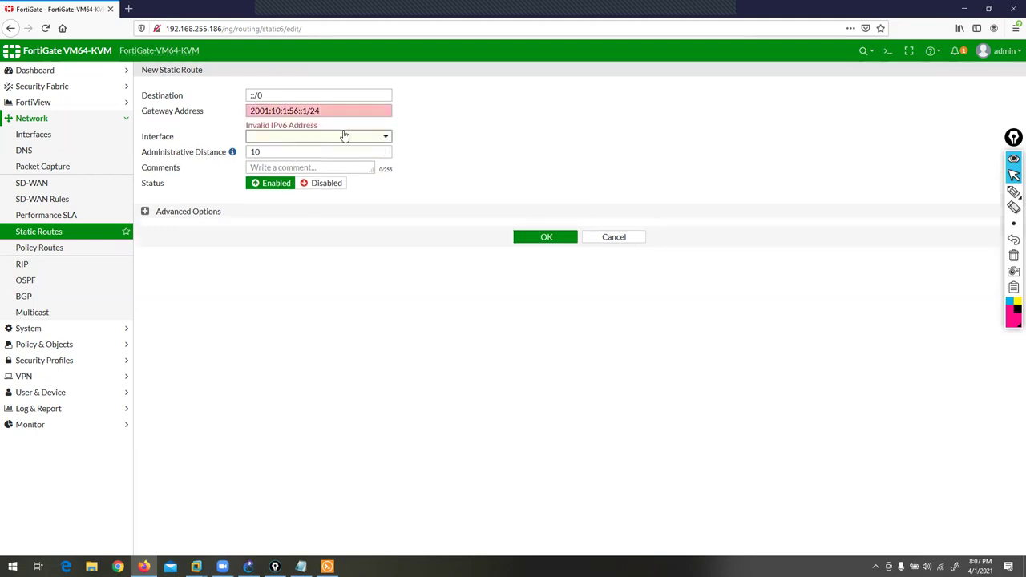
{"action": "left_click", "coordinate": [326, 112]}
{"action": "key", "text": "BackSpace"}
{"action": "key", "text": "BackSpace"}
{"action": "key", "text": "BackSpace"}
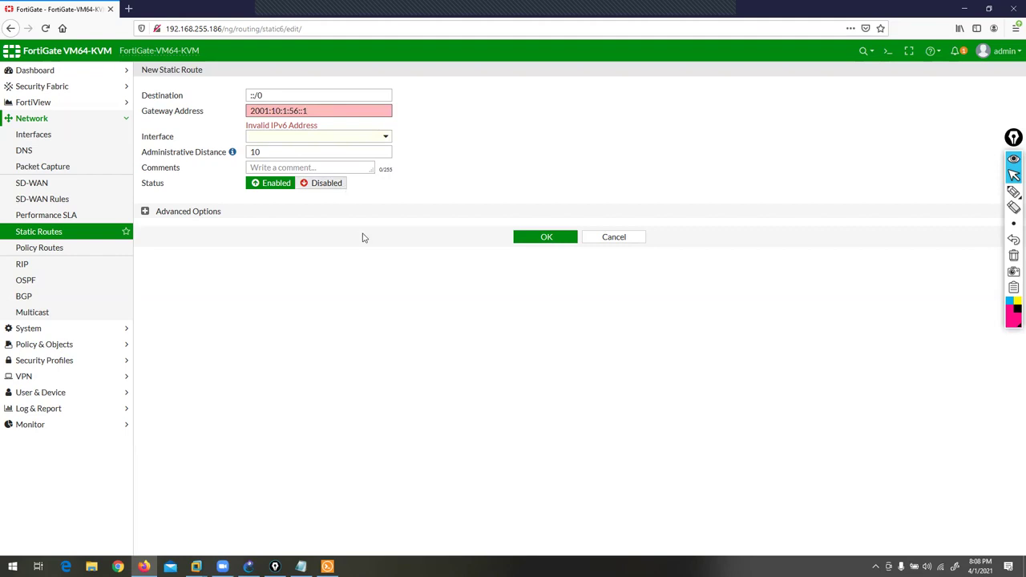
{"action": "left_click", "coordinate": [326, 131]}
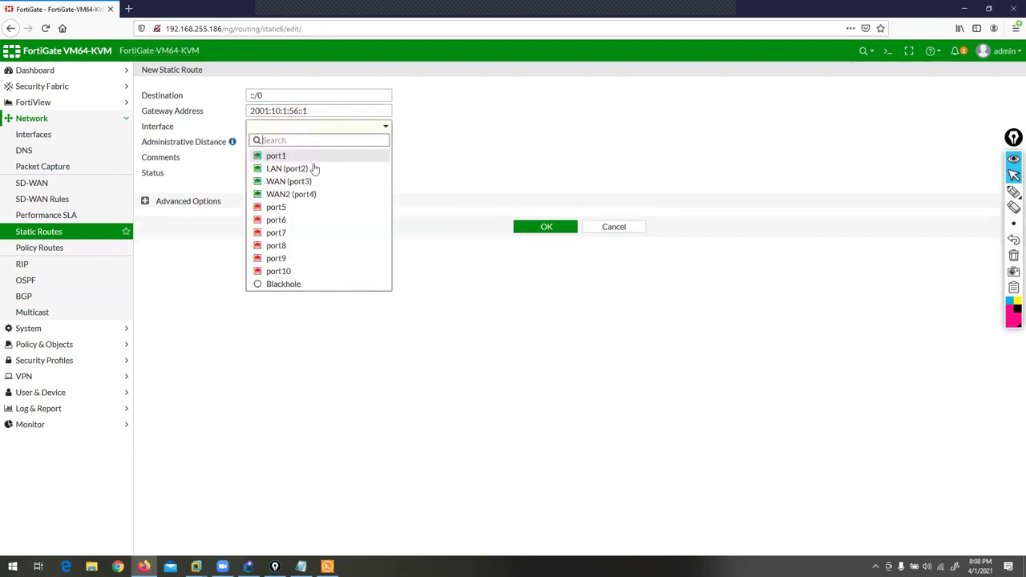
{"action": "left_click", "coordinate": [306, 179]}
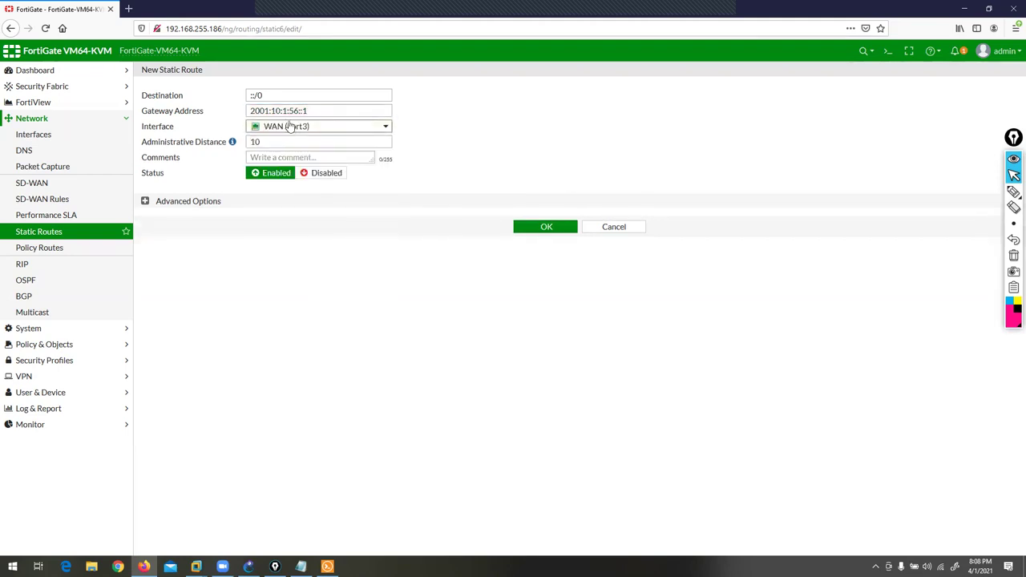
{"action": "left_click", "coordinate": [542, 231]}
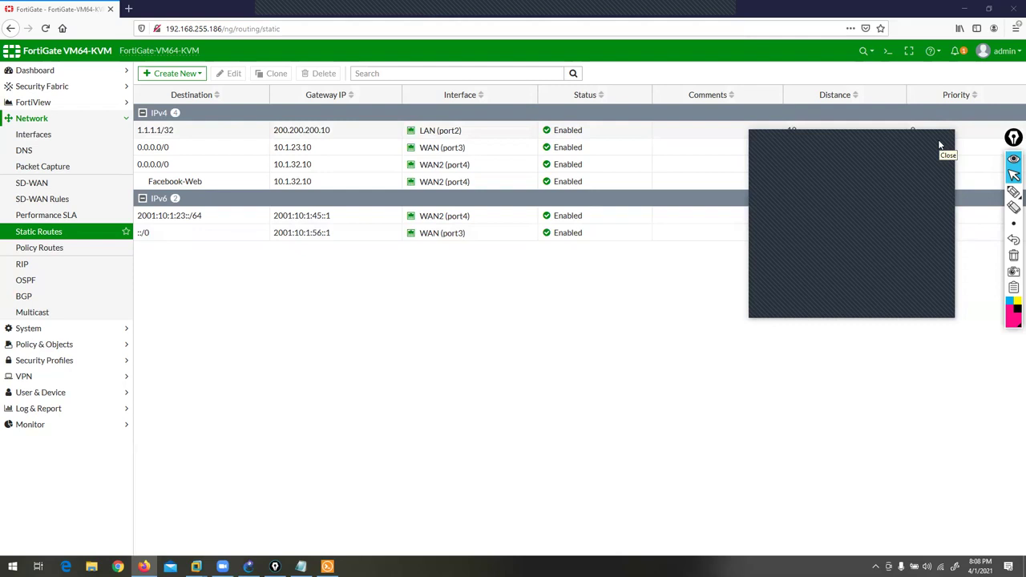
{"action": "left_click", "coordinate": [939, 144]}
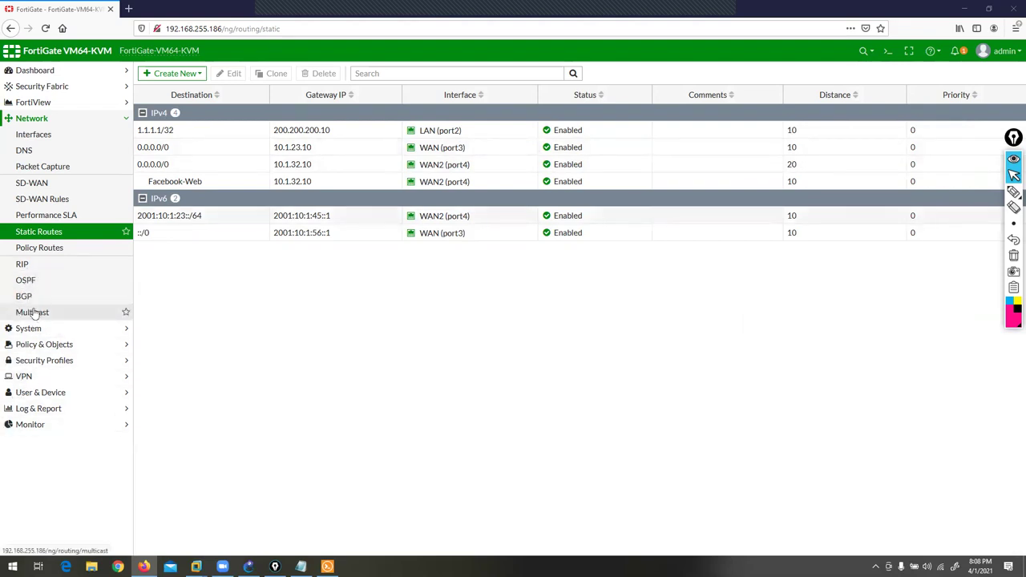
- Open Network > RIP and mark the version 2 options and IP/Netmask field with ink
{"action": "left_click", "coordinate": [24, 265]}
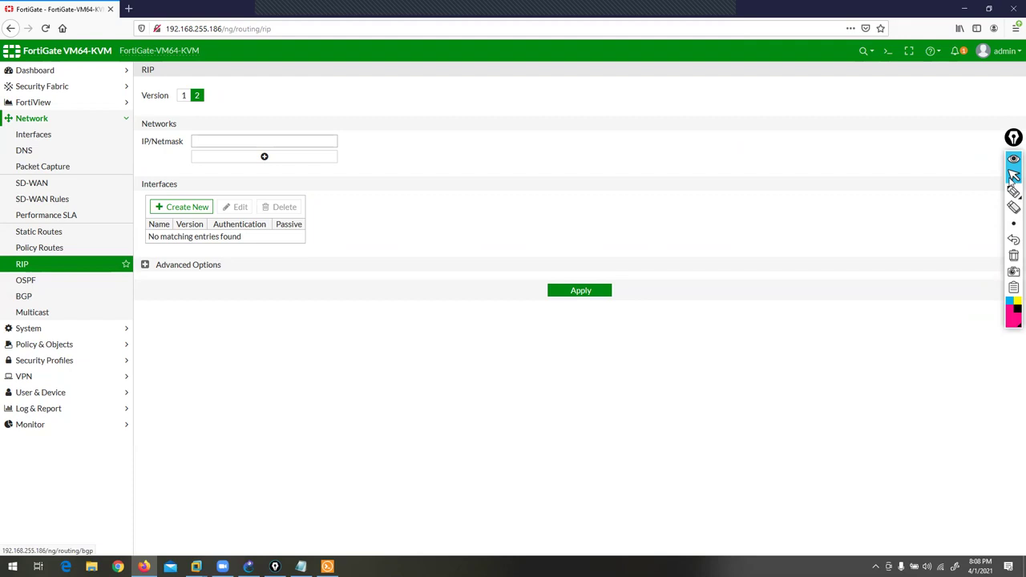
{"action": "mouse_move", "coordinate": [1014, 195]}
{"action": "left_click", "coordinate": [982, 192]}
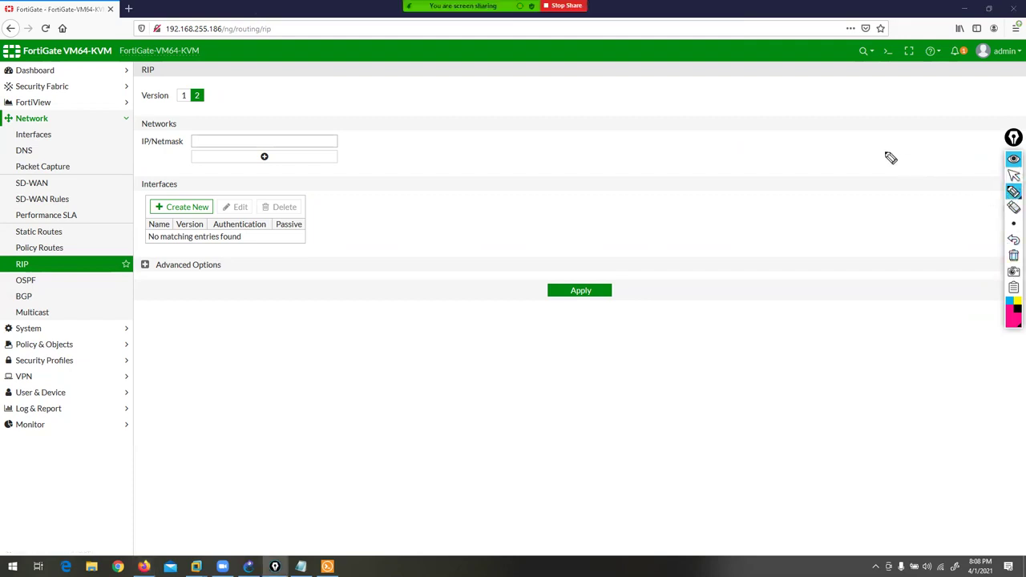
{"action": "mouse_move", "coordinate": [173, 65]}
{"action": "left_mouse_down"}
{"action": "mouse_move", "coordinate": [174, 83]}
{"action": "mouse_move", "coordinate": [208, 86]}
{"action": "left_mouse_up"}
{"action": "left_click_drag", "start_coordinate": [138, 159], "coordinate": [179, 159]}
{"action": "left_click", "coordinate": [1013, 255]}
{"action": "left_click", "coordinate": [1013, 177]}
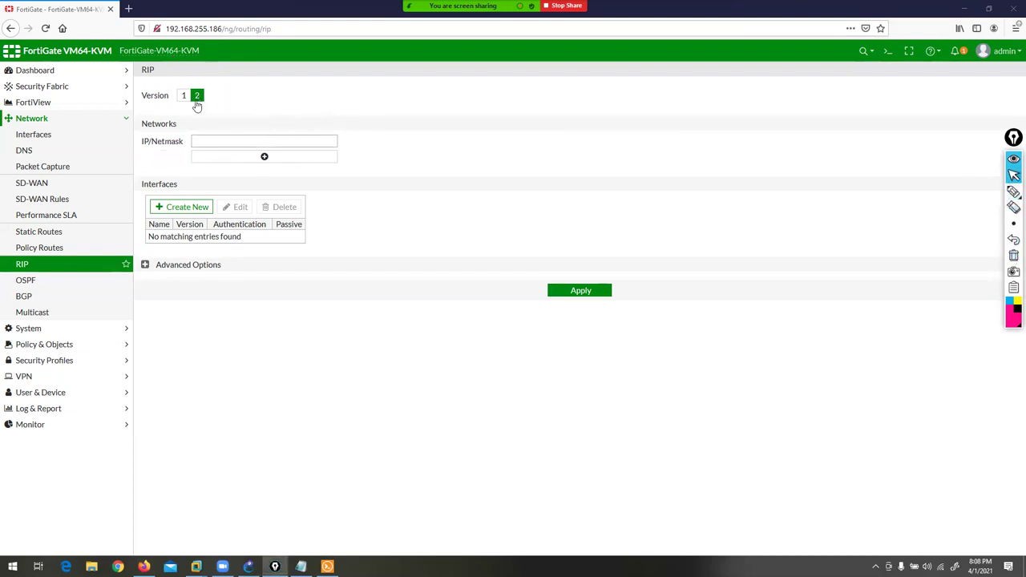
- Try entries in the RIP IP/Netmask field, then check the GNS3 topology and return
{"action": "left_click", "coordinate": [210, 143]}
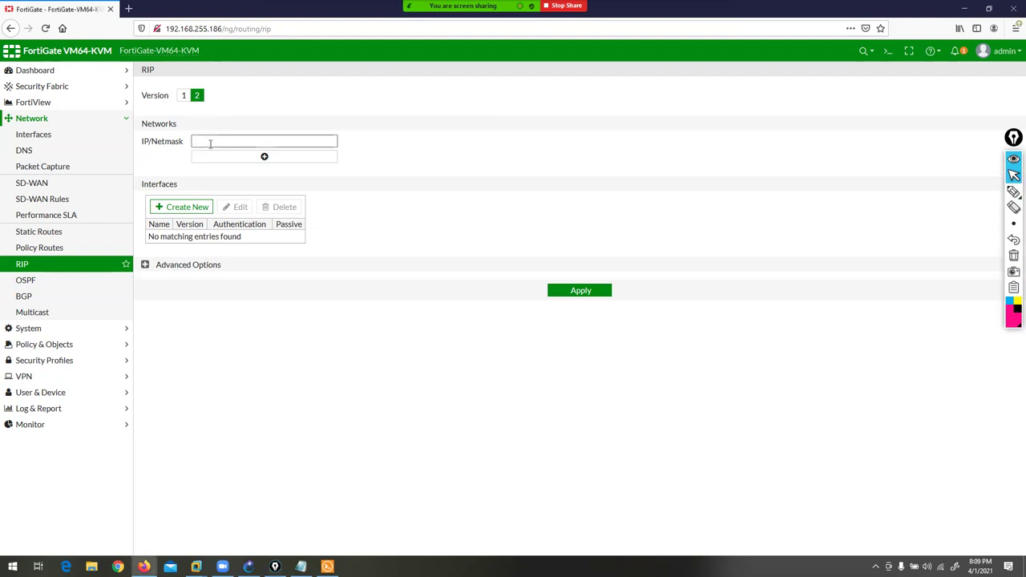
{"action": "type", "text": "192"}
{"action": "key", "text": "BackSpace"}
{"action": "key", "text": "BackSpace"}
{"action": "key", "text": "BackSpace"}
{"action": "type", "text": "1.1.1.1/32"}
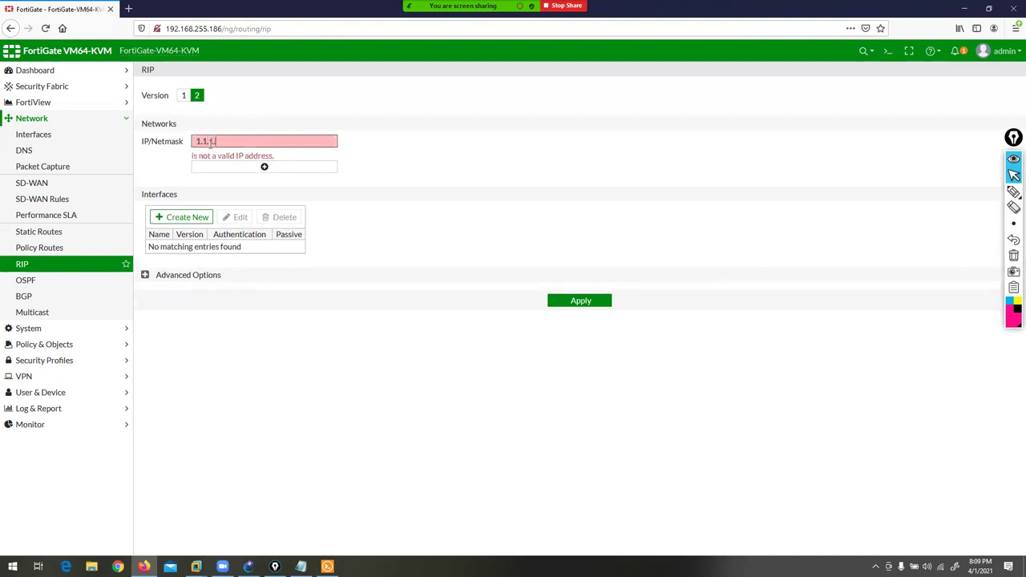
{"action": "key", "text": "BackSpace"}
{"action": "key", "text": "BackSpace"}
{"action": "key", "text": "BackSpace"}
{"action": "key", "text": "BackSpace"}
{"action": "key", "text": "BackSpace"}
{"action": "key", "text": "BackSpace"}
{"action": "key", "text": "BackSpace"}
{"action": "key", "text": "BackSpace"}
{"action": "key", "text": "BackSpace"}
{"action": "key", "text": "BackSpace"}
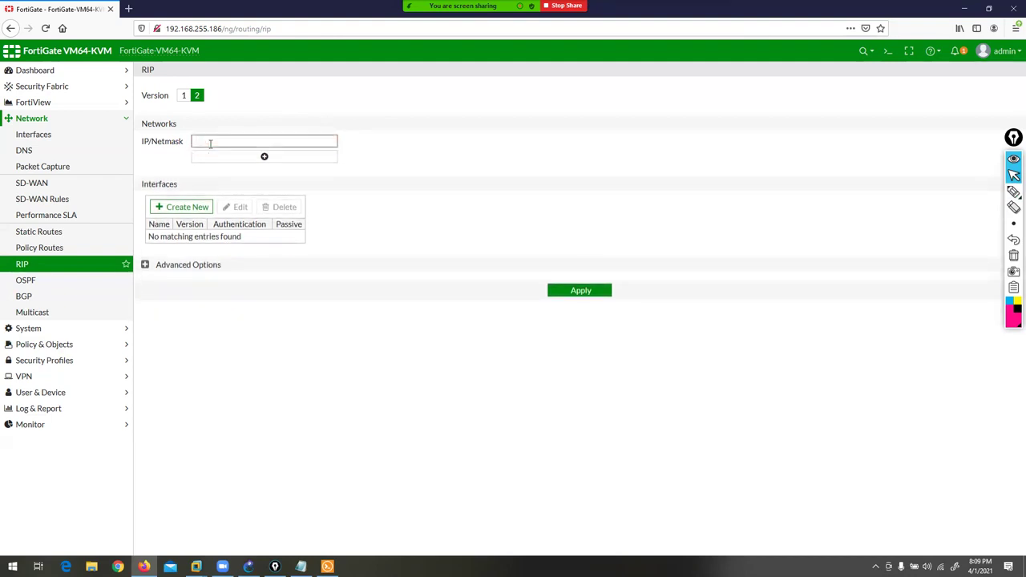
{"action": "left_click", "coordinate": [248, 567]}
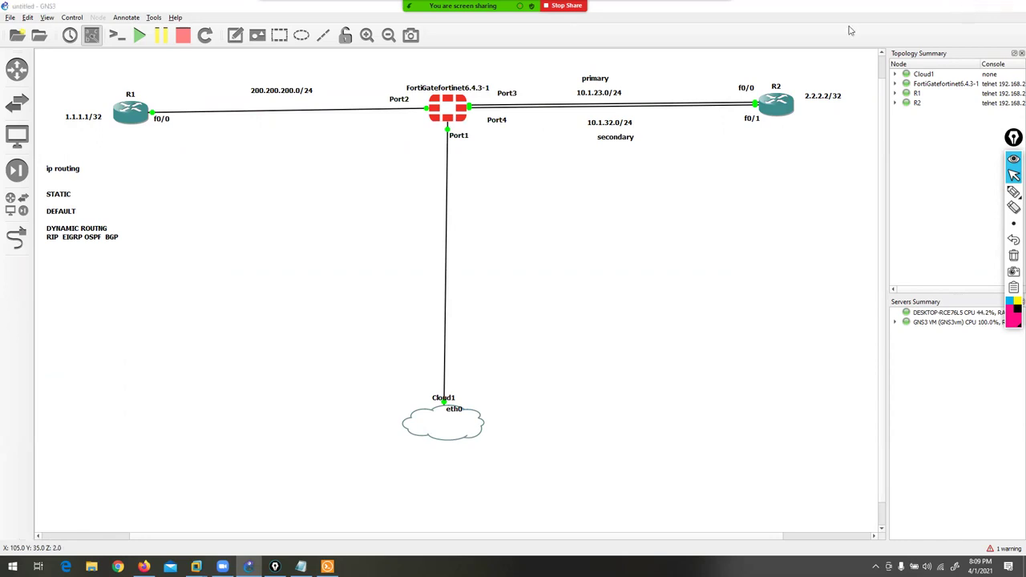
{"action": "key", "text": "alt+Tab"}
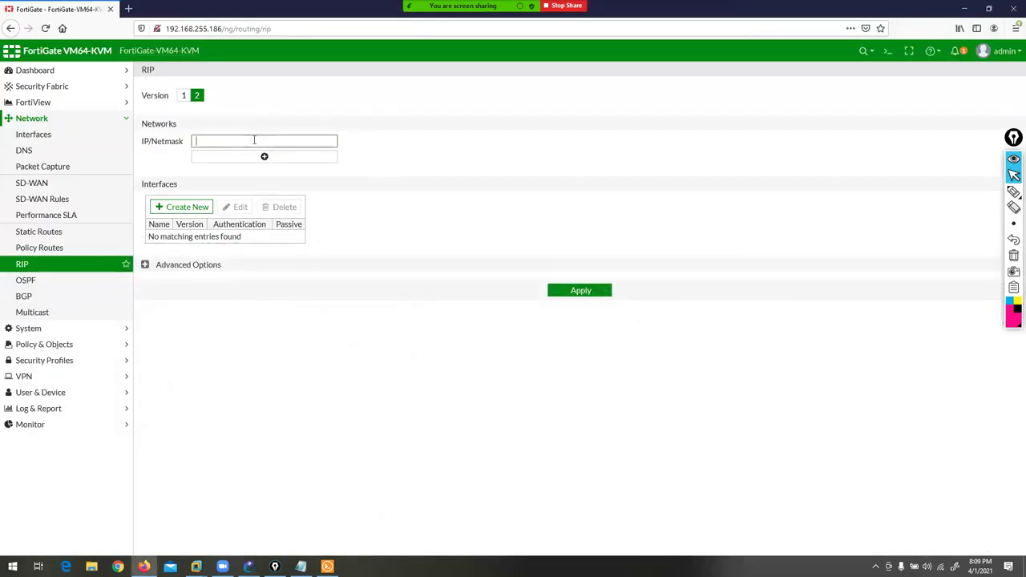
- Enter RIP networks 10.1.23.0/24, 200.200.200.0/24 and 10.1.32.0/24, then start adding an interface
{"action": "type", "text": "10.1.23.0/24"}
{"action": "left_click", "coordinate": [264, 158]}
{"action": "left_click", "coordinate": [249, 156]}
{"action": "type", "text": "200.20"}
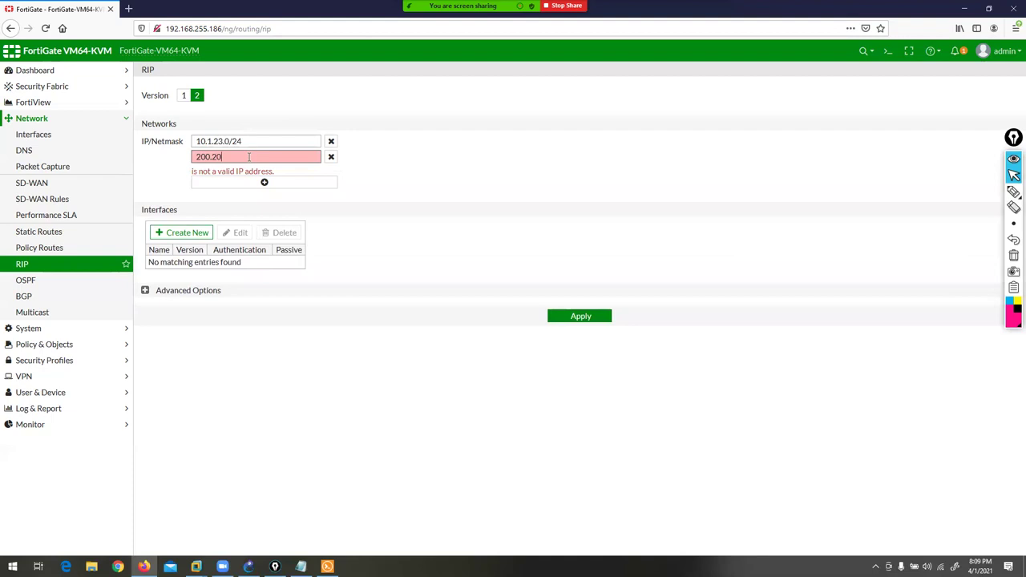
{"action": "type", "text": "0.200.0/24"}
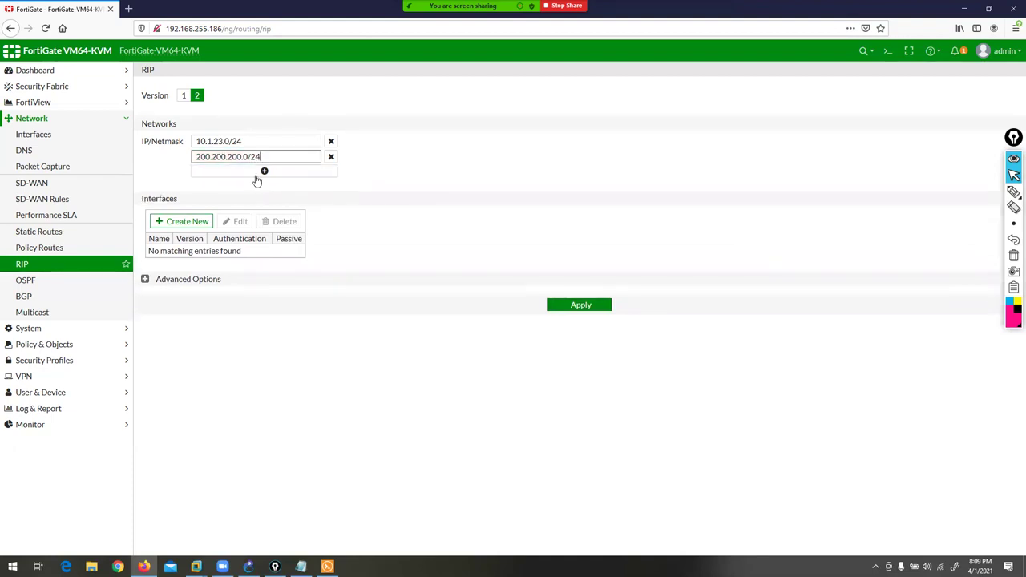
{"action": "left_click", "coordinate": [262, 173]}
{"action": "type", "text": "10."}
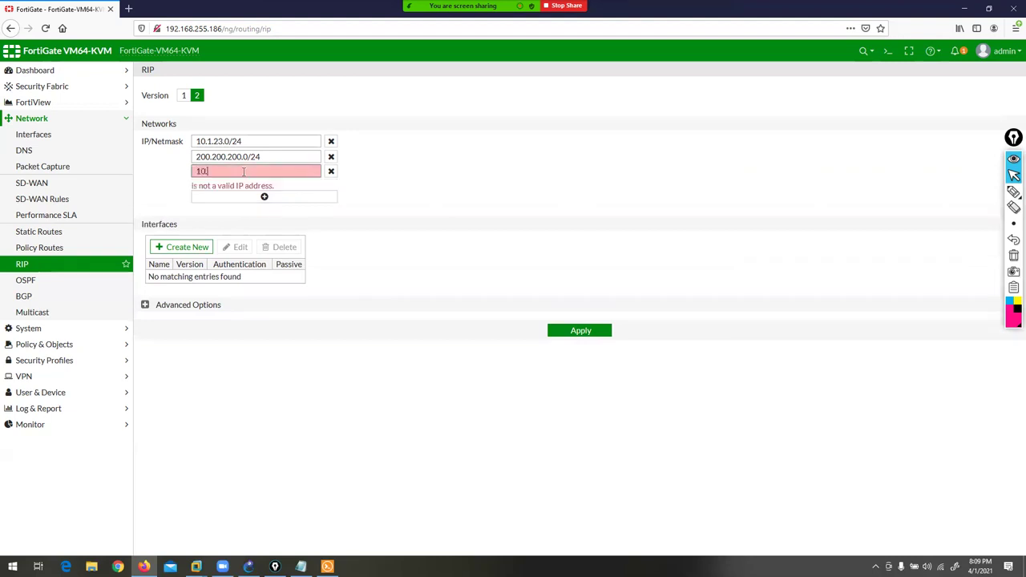
{"action": "type", "text": "1.32.0/24"}
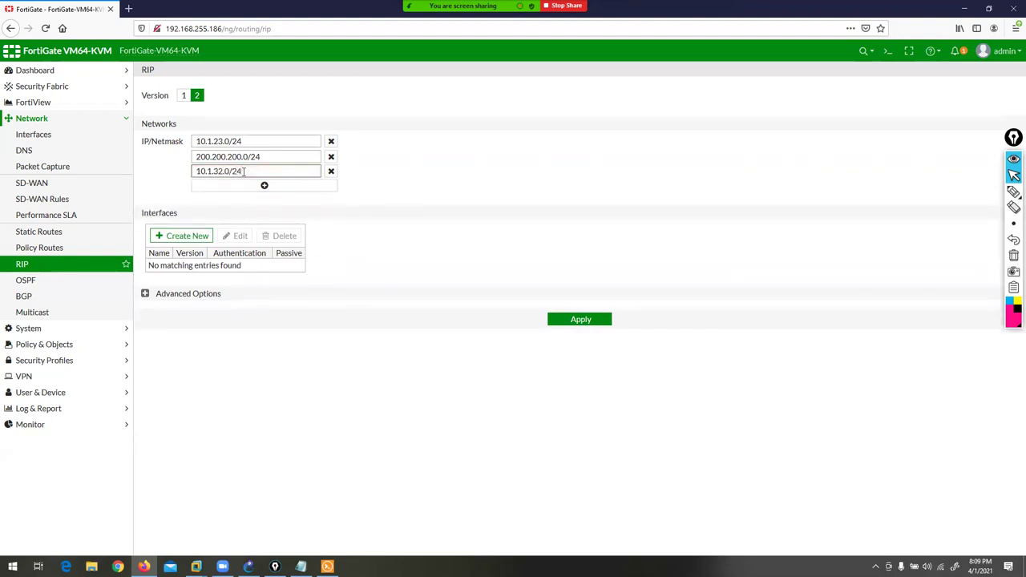
{"action": "left_click", "coordinate": [501, 327]}
{"action": "left_click", "coordinate": [191, 237]}
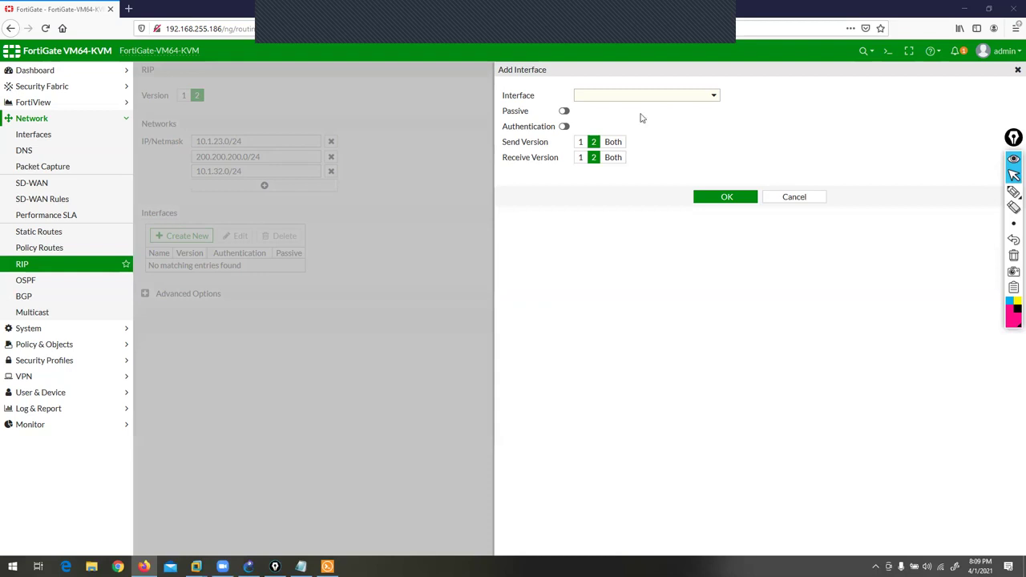
- Choose WAN (port3) as the interface in the RIP Add Interface panel
{"action": "left_click", "coordinate": [679, 97]}
{"action": "left_click", "coordinate": [679, 97]}
{"action": "left_click", "coordinate": [660, 103]}
{"action": "left_click", "coordinate": [618, 153]}
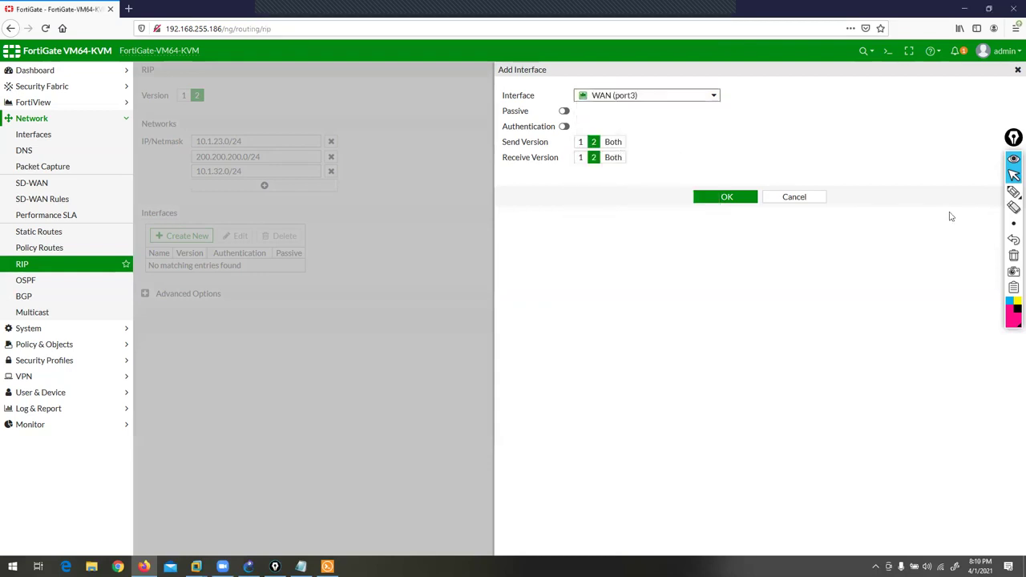
- Mark the Passive and Authentication settings, then dismiss the popup and cancel the interface
{"action": "left_click", "coordinate": [1014, 192]}
{"action": "mouse_move", "coordinate": [389, 45]}
{"action": "left_mouse_down"}
{"action": "mouse_move", "coordinate": [407, 85]}
{"action": "mouse_move", "coordinate": [434, 106]}
{"action": "mouse_move", "coordinate": [489, 110]}
{"action": "left_mouse_up"}
{"action": "mouse_move", "coordinate": [330, 29]}
{"action": "left_mouse_down"}
{"action": "mouse_move", "coordinate": [398, 115]}
{"action": "mouse_move", "coordinate": [509, 126]}
{"action": "left_mouse_up"}
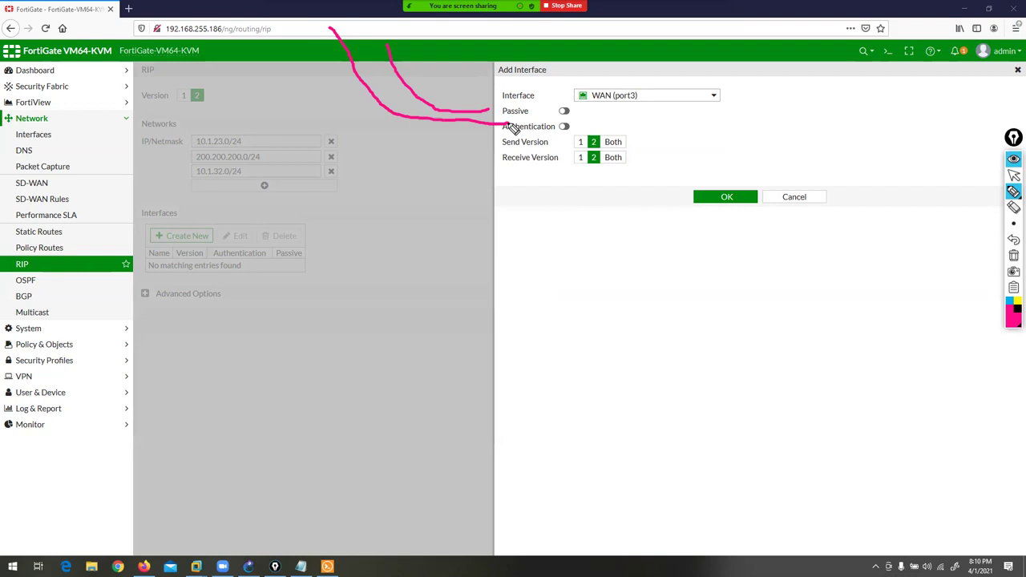
{"action": "left_click", "coordinate": [1013, 255]}
{"action": "left_click", "coordinate": [1013, 175]}
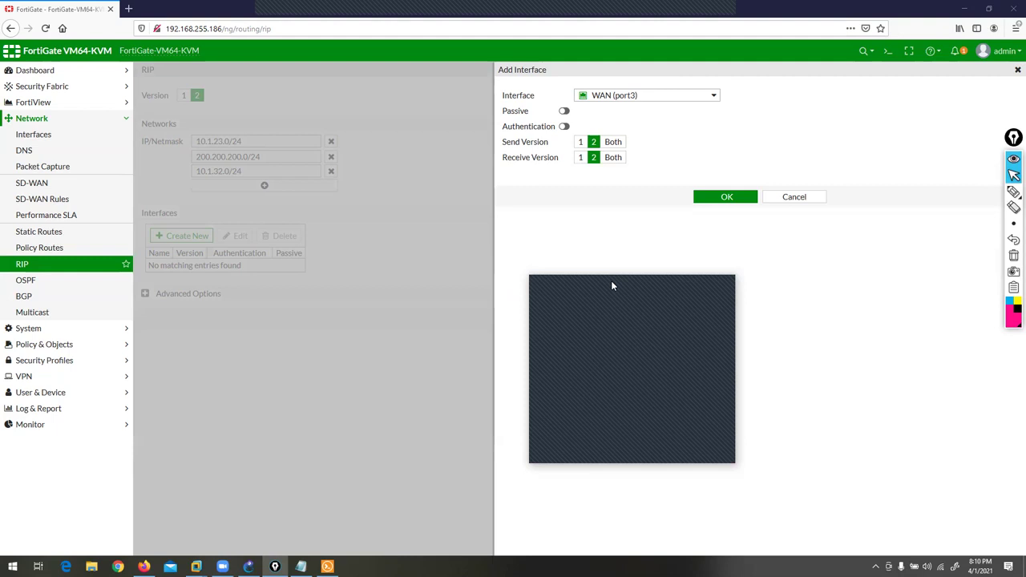
{"action": "left_click", "coordinate": [724, 279]}
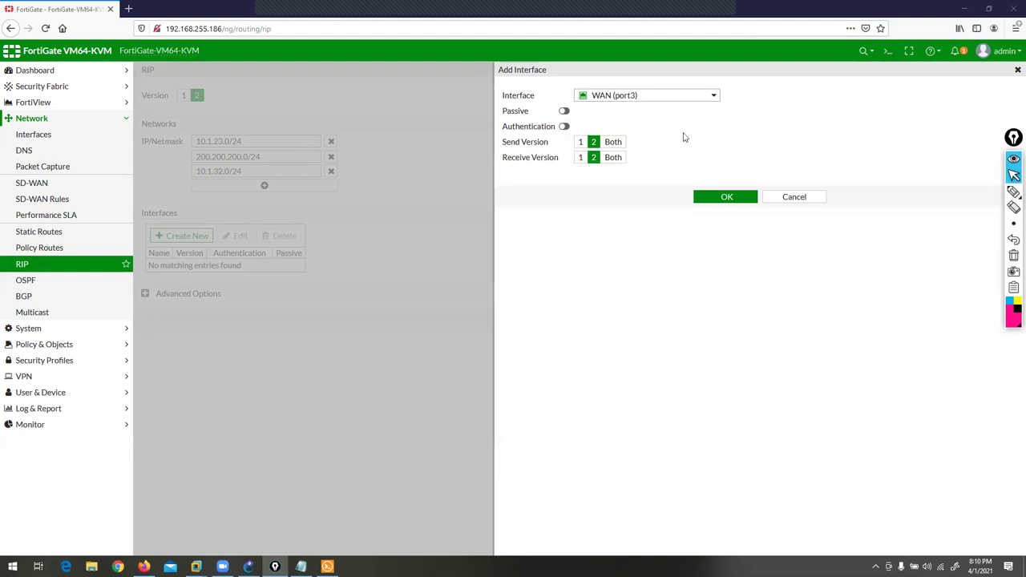
{"action": "left_click", "coordinate": [794, 198]}
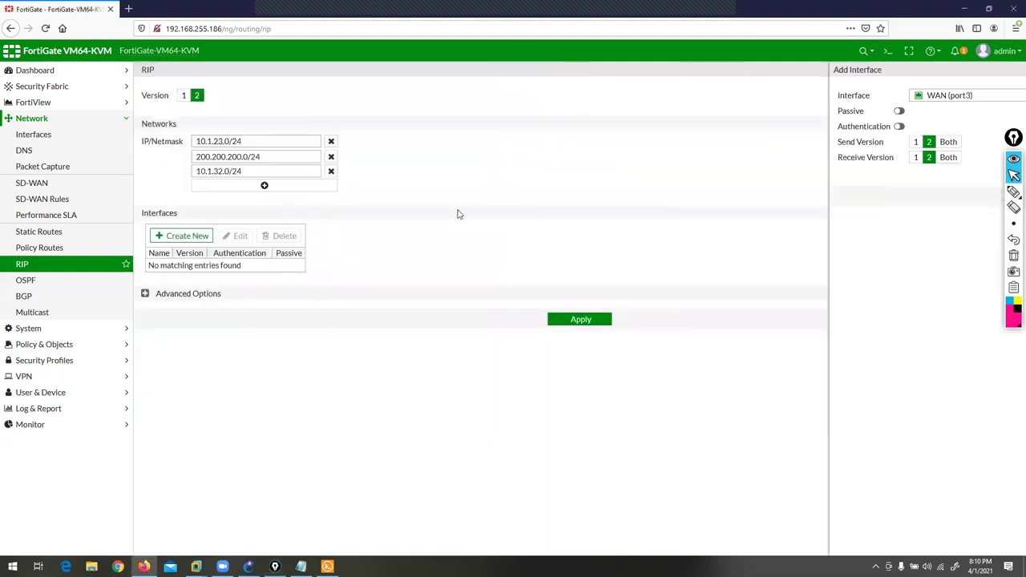
- Open the OSPF settings, highlight Router ID 0.0.0.0, and begin adding an area
{"action": "left_click", "coordinate": [22, 284]}
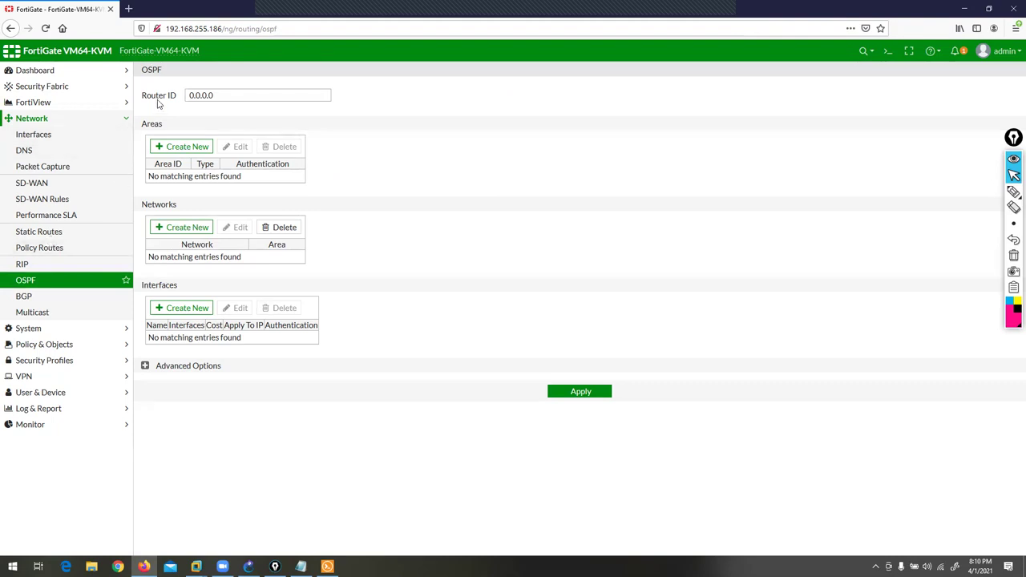
{"action": "left_click_drag", "start_coordinate": [143, 96], "coordinate": [182, 101]}
{"action": "left_click_drag", "start_coordinate": [213, 96], "coordinate": [176, 93]}
{"action": "left_click", "coordinate": [184, 147]}
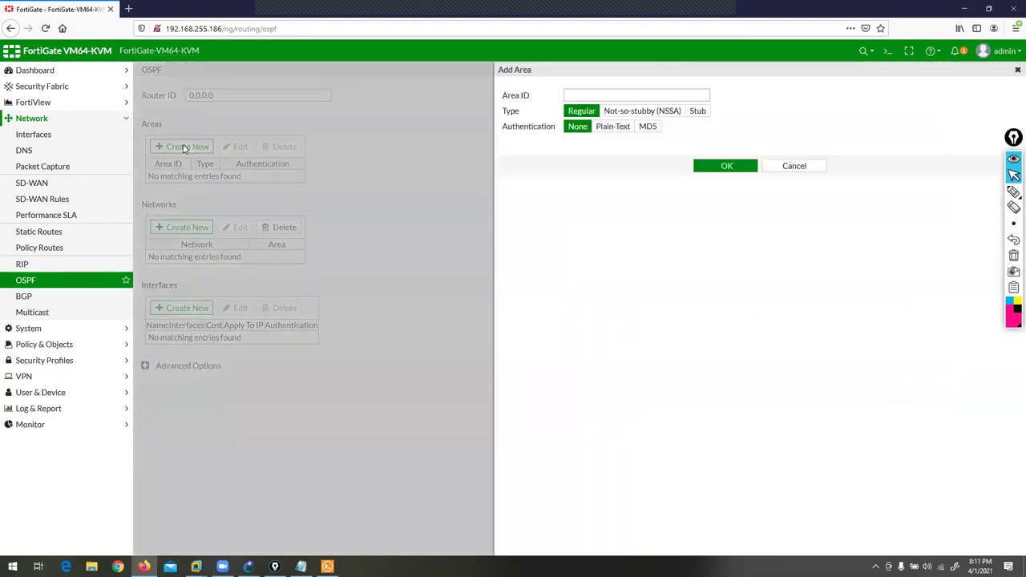
- Try Area ID entries 'area10' and '10', erase them, and cancel the form
{"action": "left_click", "coordinate": [577, 95]}
{"action": "type", "text": "area10"}
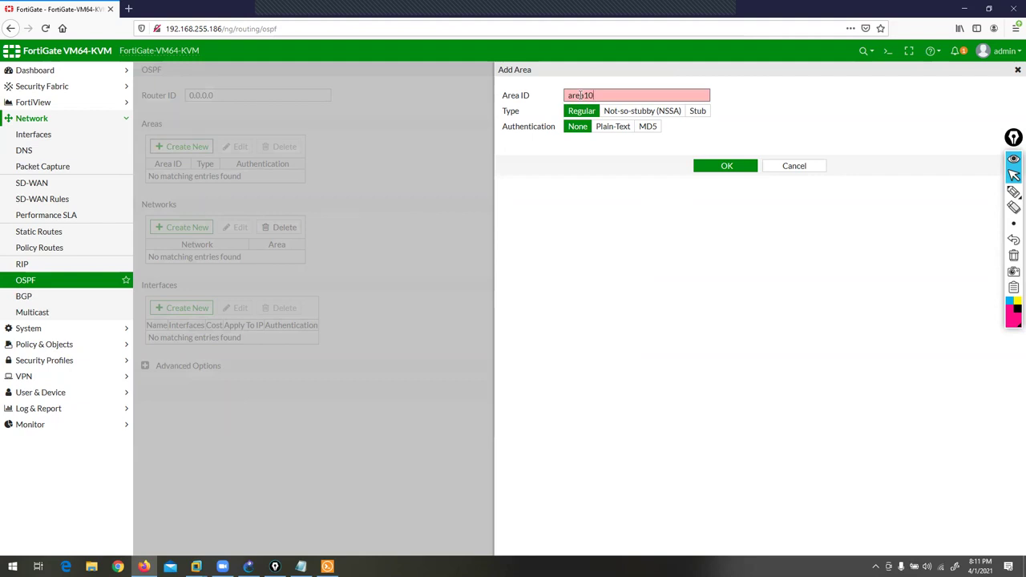
{"action": "key", "text": "BackSpace"}
{"action": "key", "text": "BackSpace"}
{"action": "key", "text": "BackSpace"}
{"action": "key", "text": "BackSpace"}
{"action": "key", "text": "BackSpace"}
{"action": "key", "text": "BackSpace"}
{"action": "type", "text": "10"}
{"action": "key", "text": "BackSpace"}
{"action": "key", "text": "BackSpace"}
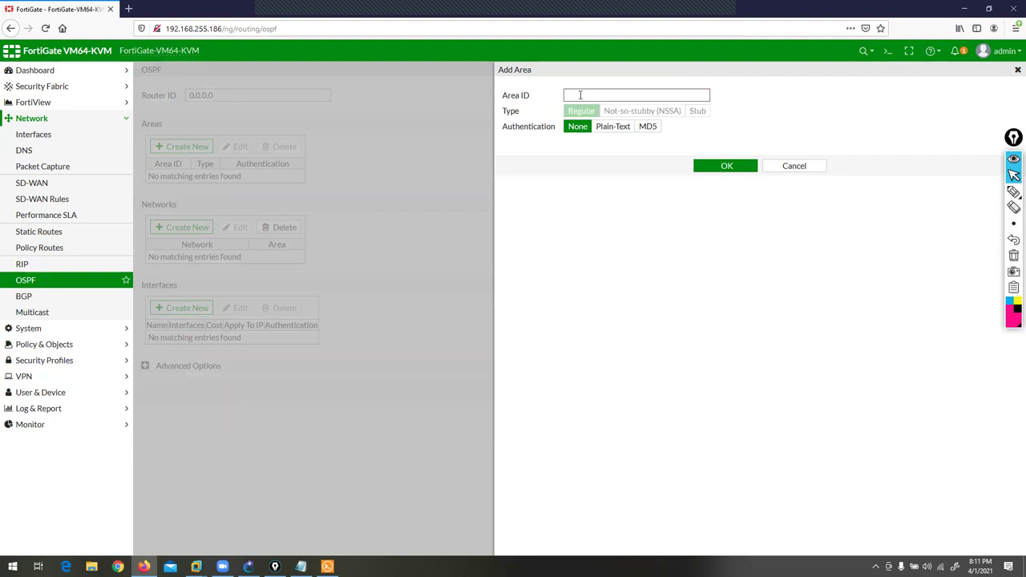
{"action": "left_click", "coordinate": [797, 167]}
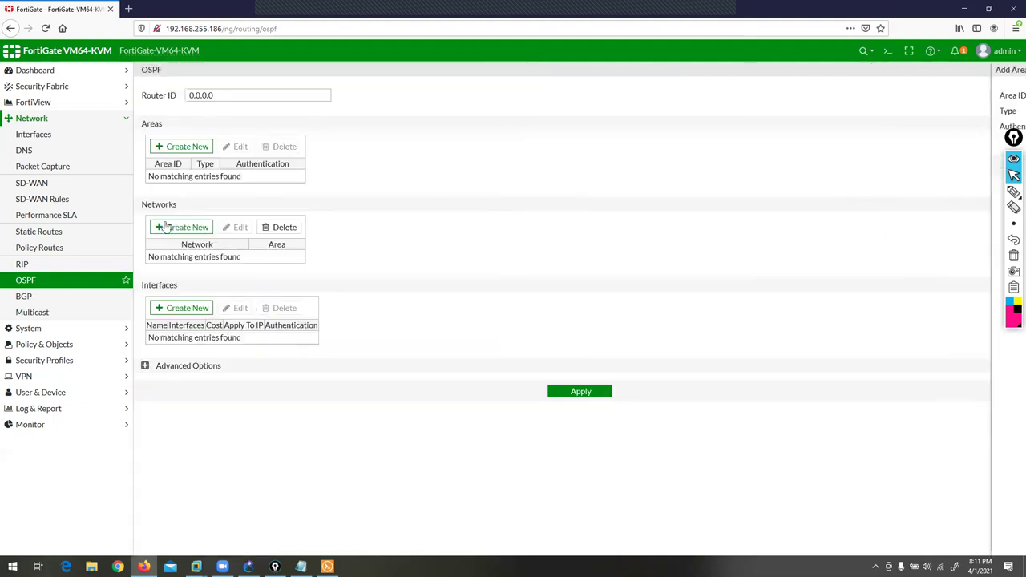
- Reopen Add Area, ink-mark the Regular/NSSA types and authentication options, clear the marks, and cancel
{"action": "left_click", "coordinate": [180, 146]}
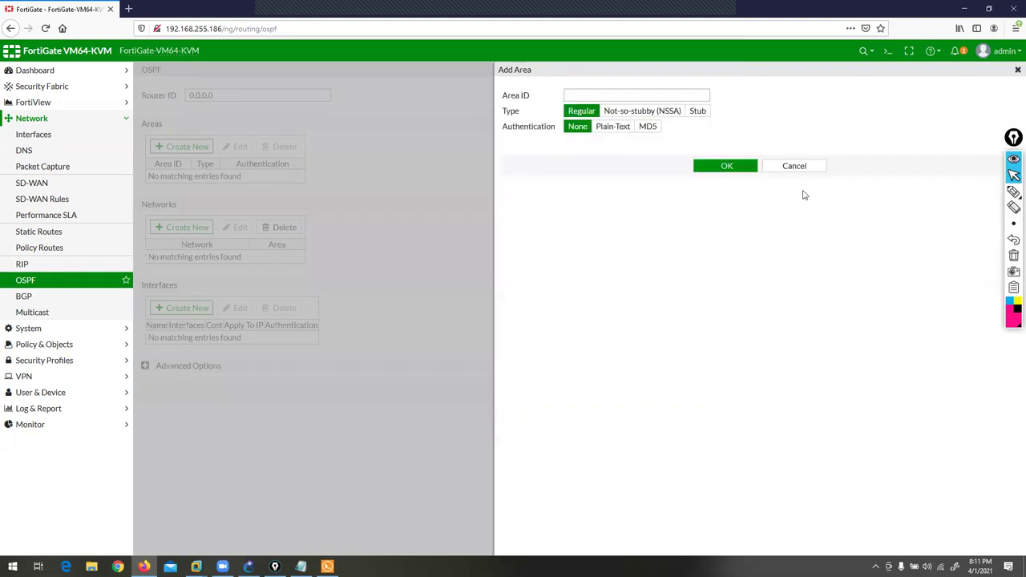
{"action": "mouse_move", "coordinate": [1013, 192]}
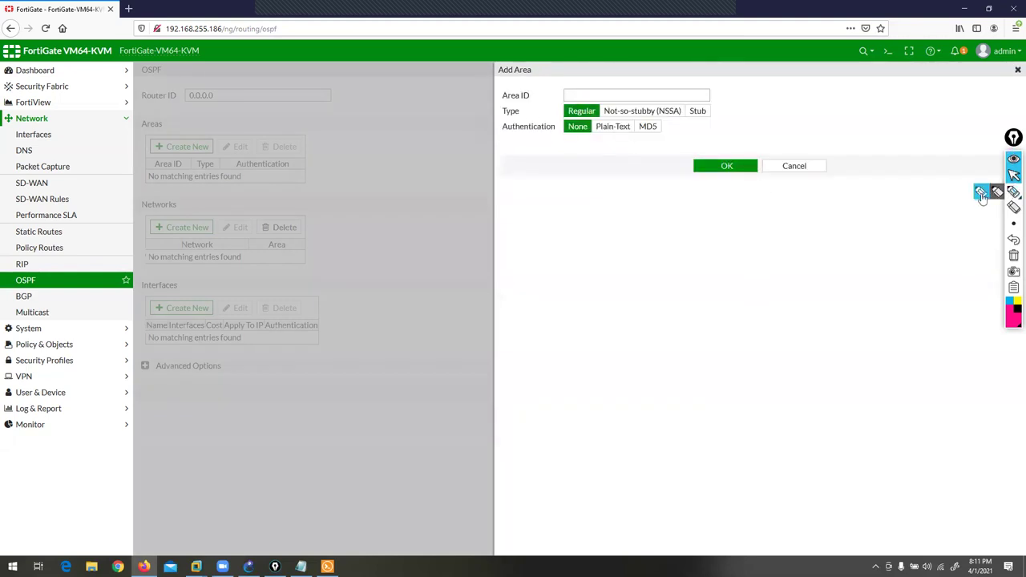
{"action": "left_click", "coordinate": [981, 194]}
{"action": "left_click_drag", "start_coordinate": [566, 118], "coordinate": [719, 117]}
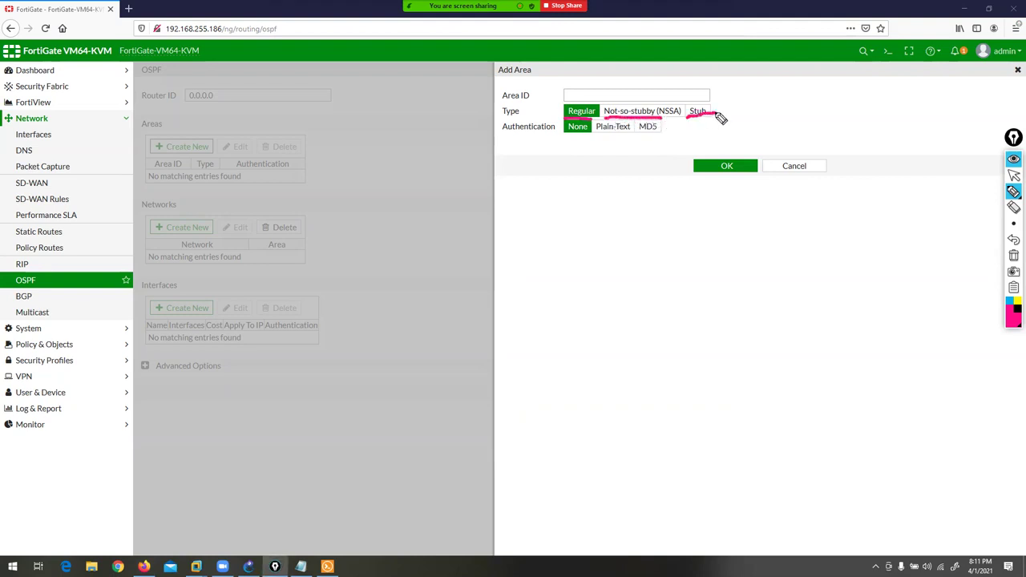
{"action": "left_click_drag", "start_coordinate": [538, 223], "coordinate": [520, 135]}
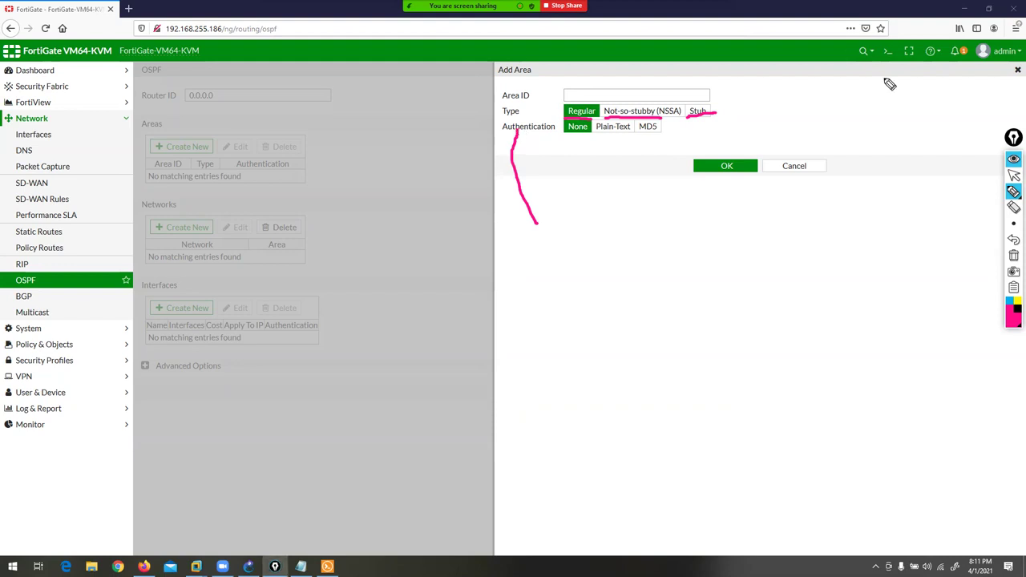
{"action": "left_click", "coordinate": [1014, 255]}
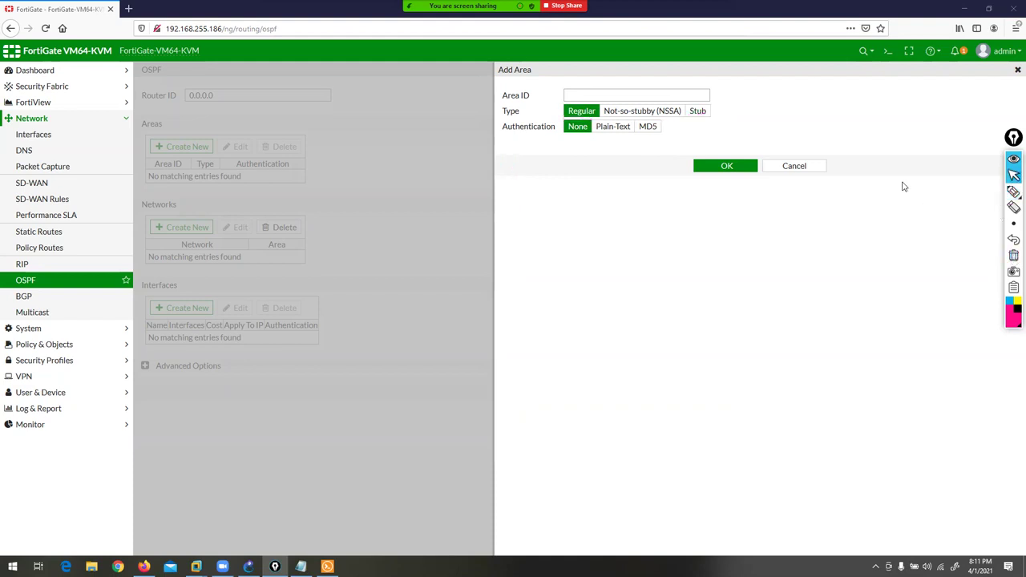
{"action": "left_click", "coordinate": [794, 167]}
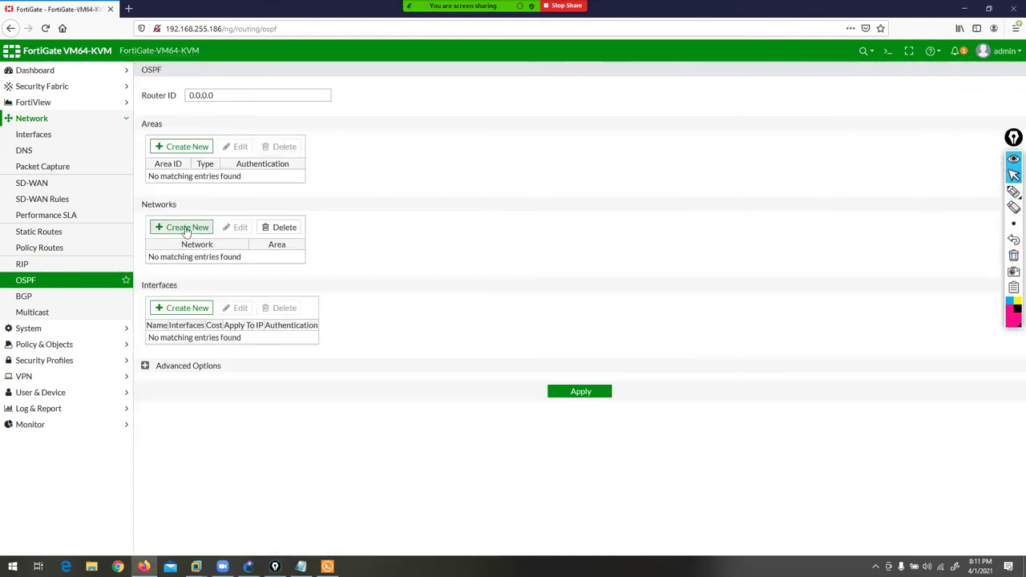
{"action": "left_click", "coordinate": [183, 227]}
{"action": "left_click", "coordinate": [622, 97]}
{"action": "left_click", "coordinate": [706, 169]}
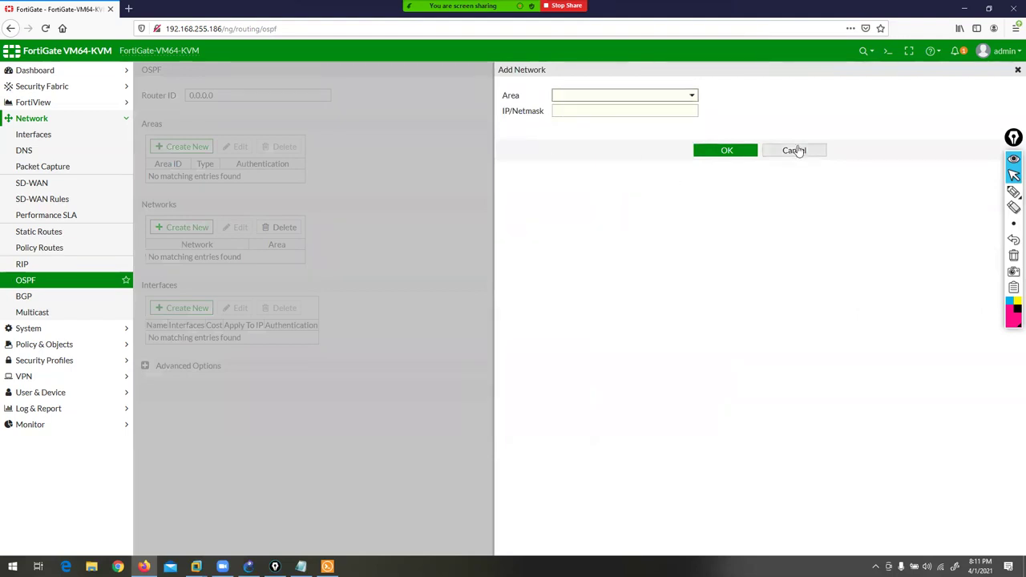
{"action": "left_click", "coordinate": [793, 151]}
{"action": "left_click", "coordinate": [174, 308]}
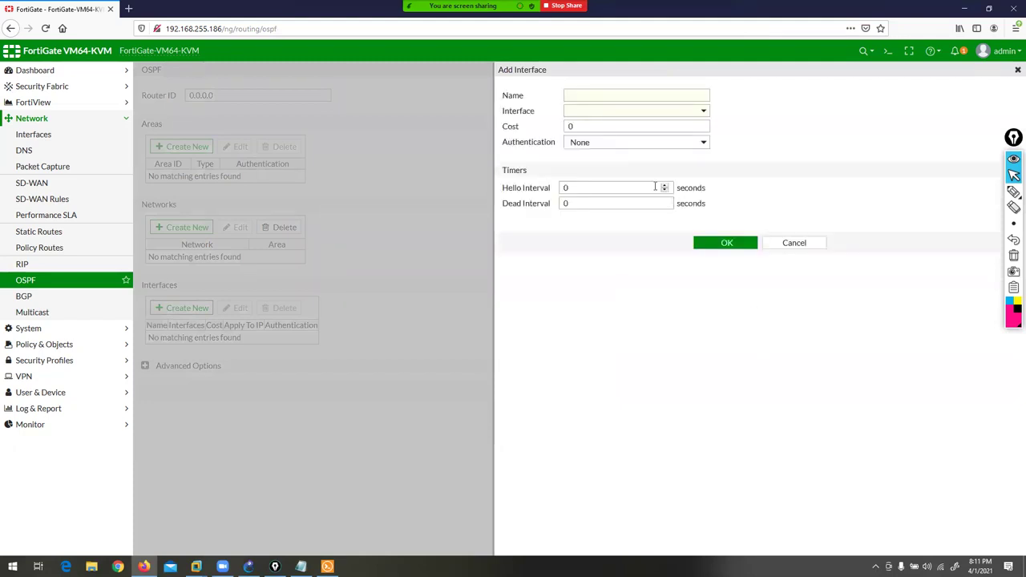
{"action": "left_click", "coordinate": [593, 142]}
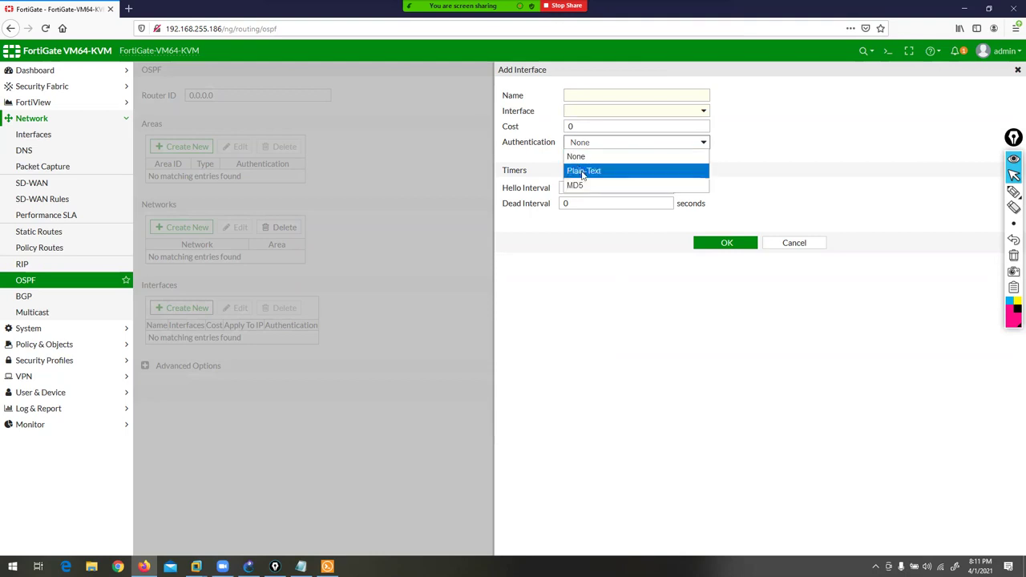
{"action": "key", "text": "Escape"}
{"action": "double_click", "coordinate": [581, 187]}
{"action": "key", "text": "Tab"}
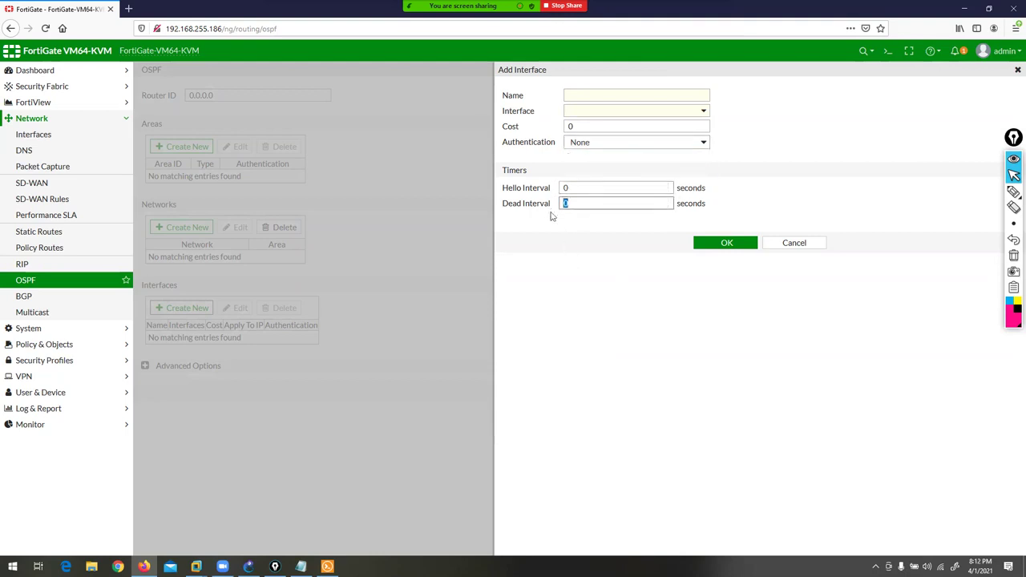
- Cancel the OSPF interface form, view the BGP page (Local AS 0), then bring the Solar-PuTTY console forward
{"action": "left_click", "coordinate": [813, 244]}
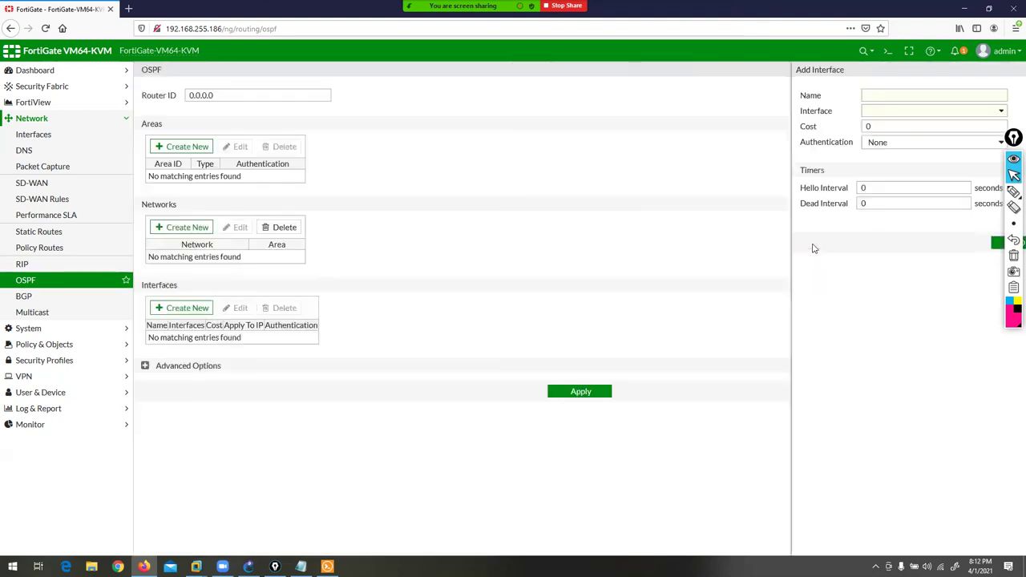
{"action": "left_click", "coordinate": [24, 297]}
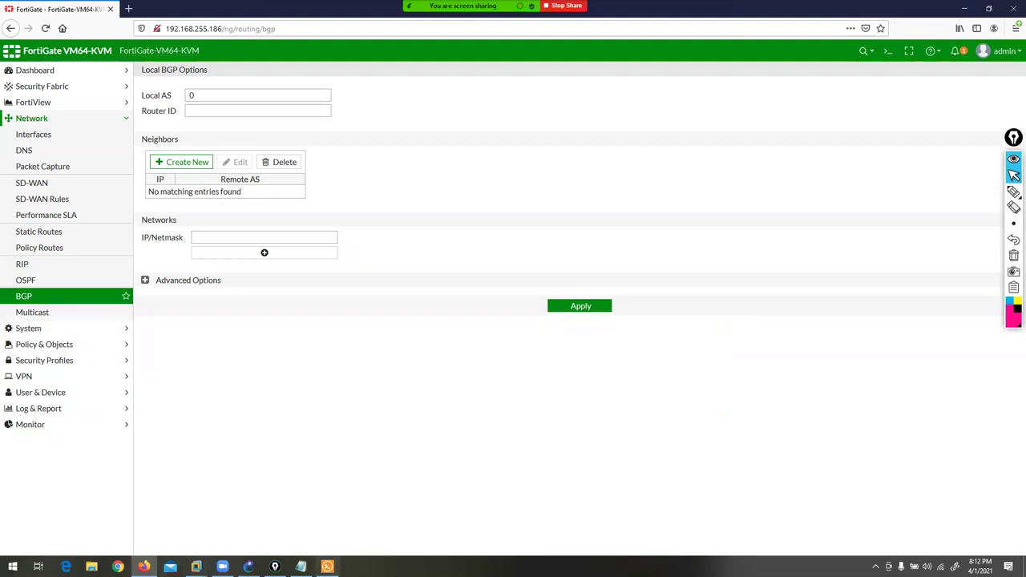
{"action": "mouse_move", "coordinate": [335, 547]}
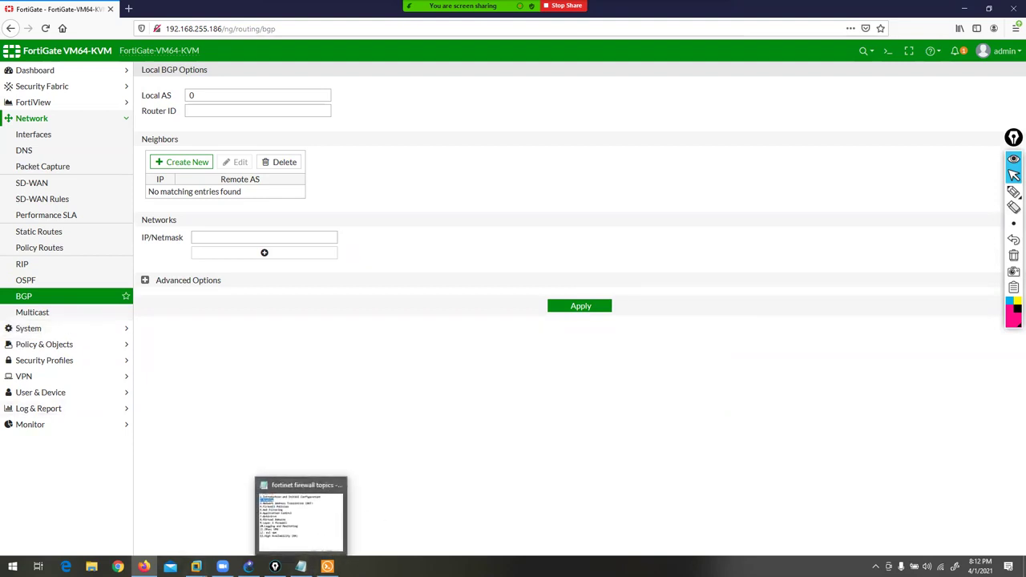
{"action": "left_click", "coordinate": [327, 567]}
{"action": "left_click", "coordinate": [422, 441]}
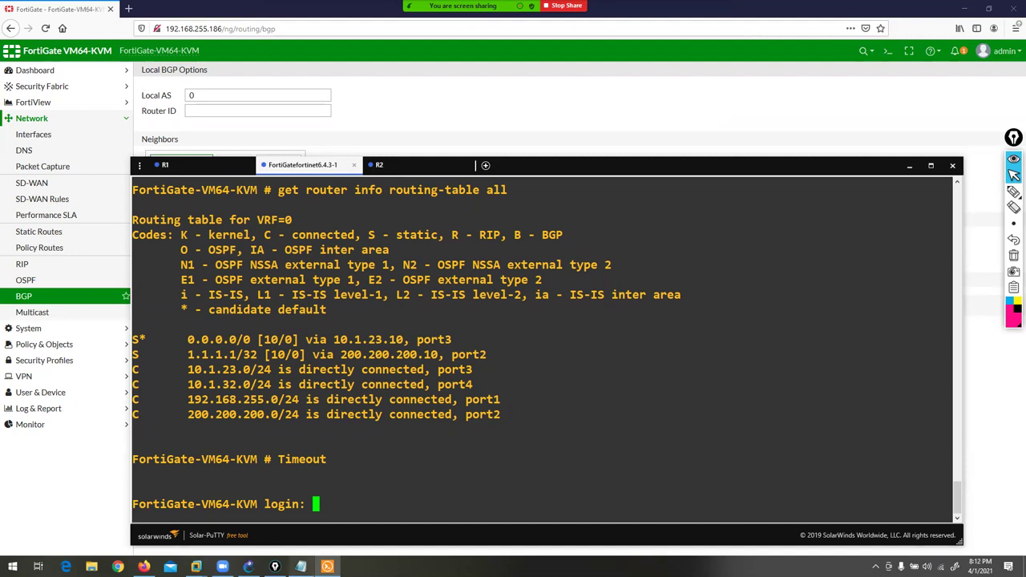
- Review the NAT, Firewall Policies and Web Filtering topics in Notepad, then minimize Notepad and Firefox
{"action": "left_click", "coordinate": [301, 567]}
{"action": "left_click", "coordinate": [266, 188]}
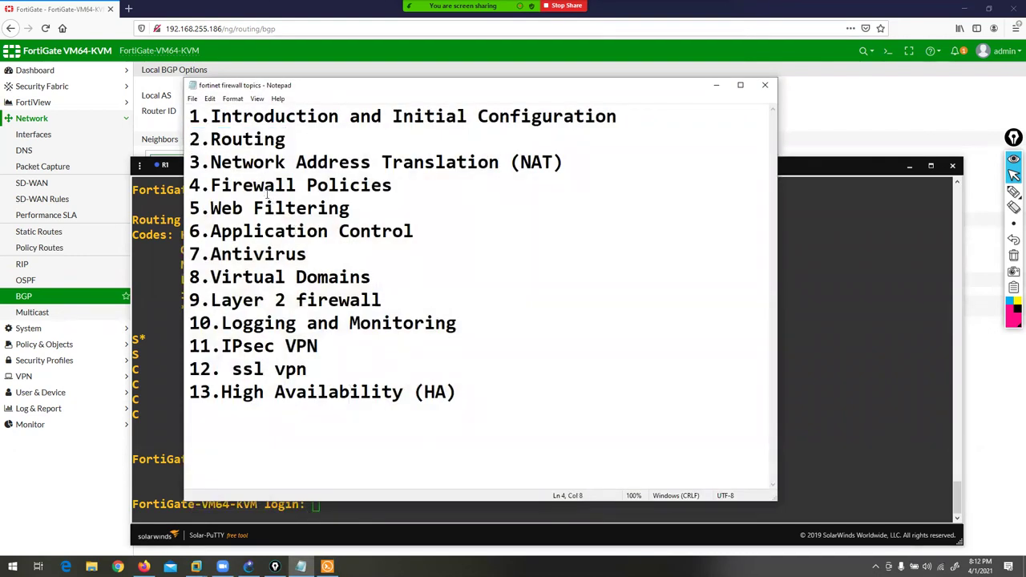
{"action": "left_click_drag", "start_coordinate": [197, 163], "coordinate": [586, 161]}
{"action": "left_click", "coordinate": [586, 162]}
{"action": "left_click_drag", "start_coordinate": [186, 186], "coordinate": [415, 183]}
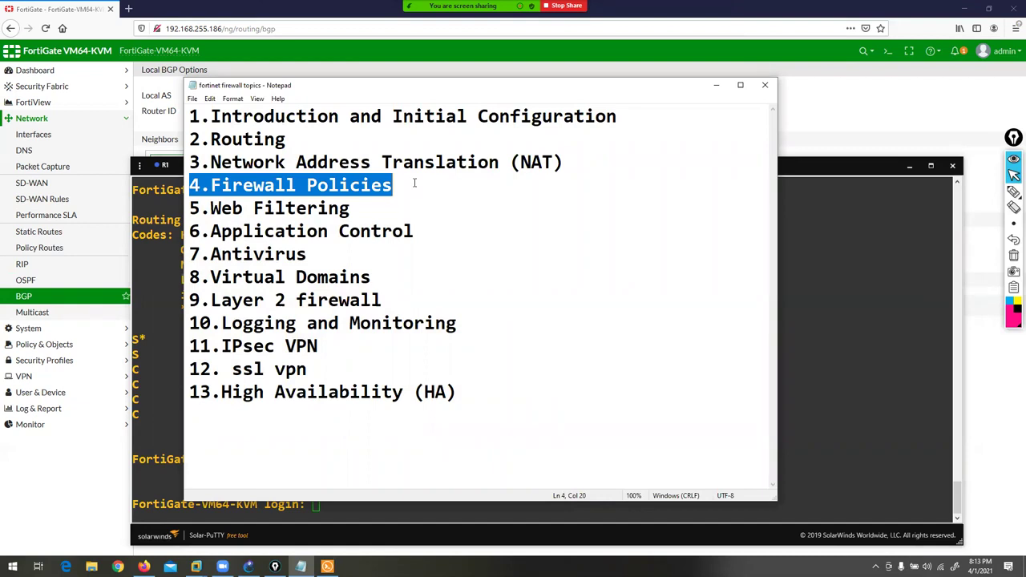
{"action": "left_click", "coordinate": [415, 183]}
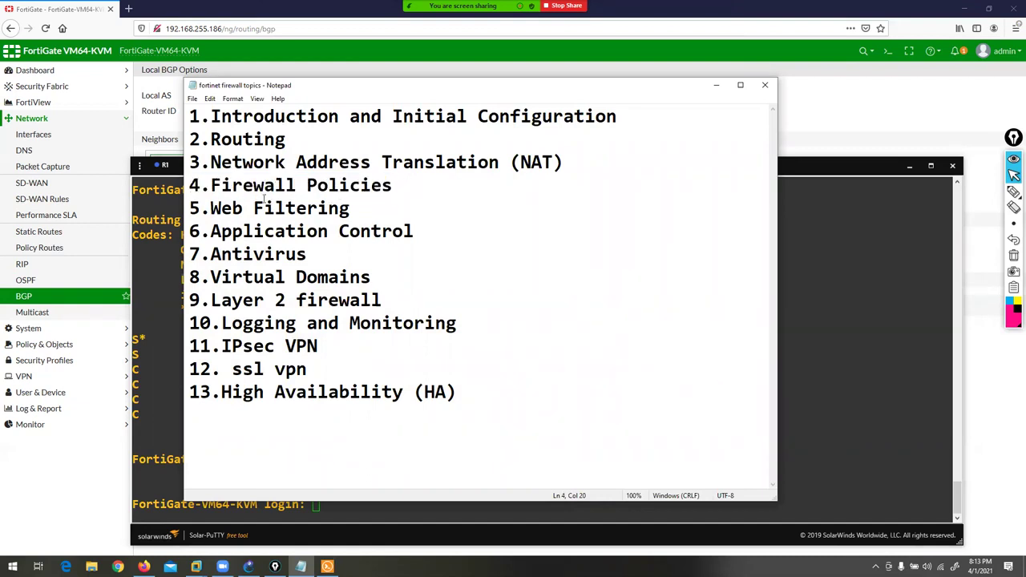
{"action": "left_click_drag", "start_coordinate": [192, 185], "coordinate": [396, 190]}
{"action": "left_click", "coordinate": [396, 190]}
{"action": "left_click", "coordinate": [713, 87]}
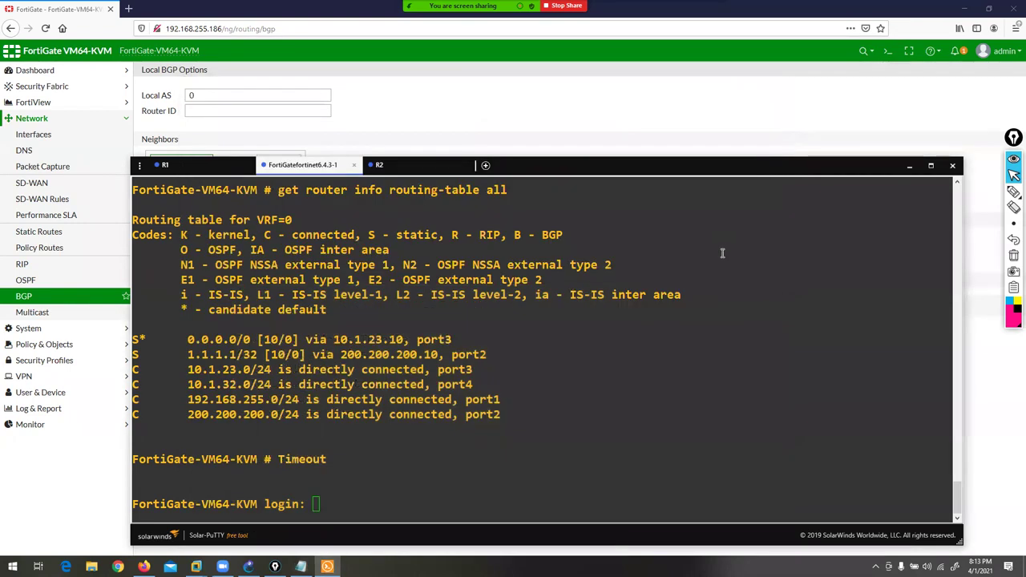
{"action": "left_click", "coordinate": [966, 8]}
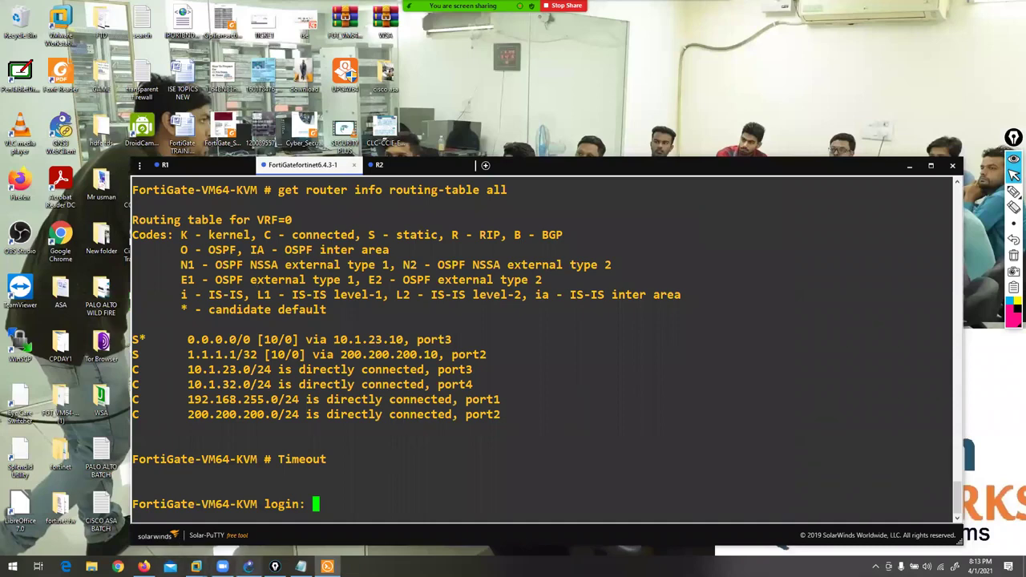
- Run show ip route on R1 and highlight its default gateway address
{"action": "left_click", "coordinate": [249, 567]}
{"action": "left_click", "coordinate": [327, 567]}
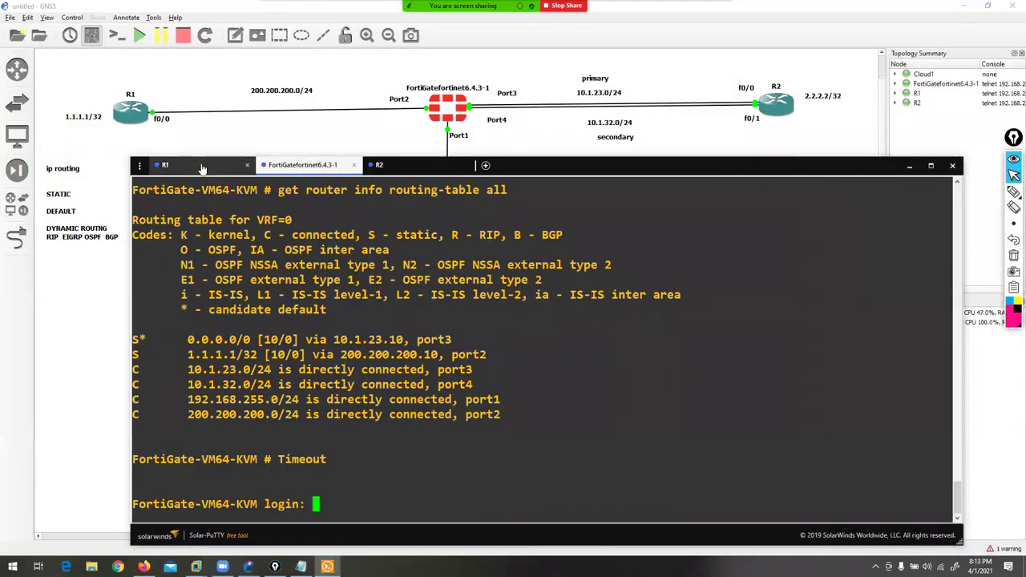
{"action": "left_click", "coordinate": [165, 164]}
{"action": "key", "text": "ctrl+z"}
{"action": "type", "text": "sh"}
{"action": "key", "text": "Tab"}
{"action": "type", "text": "ip route"}
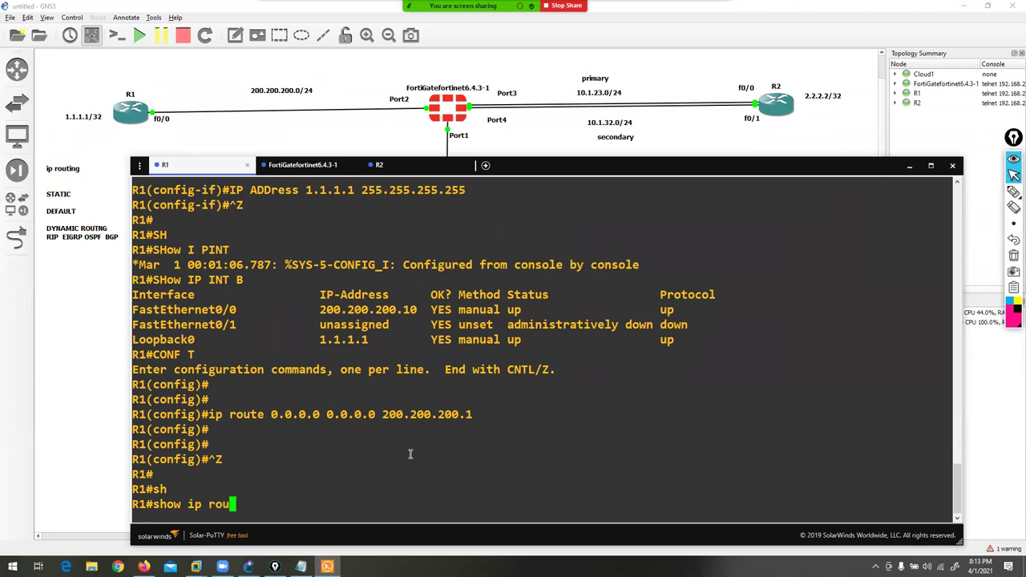
{"action": "key", "text": "Return"}
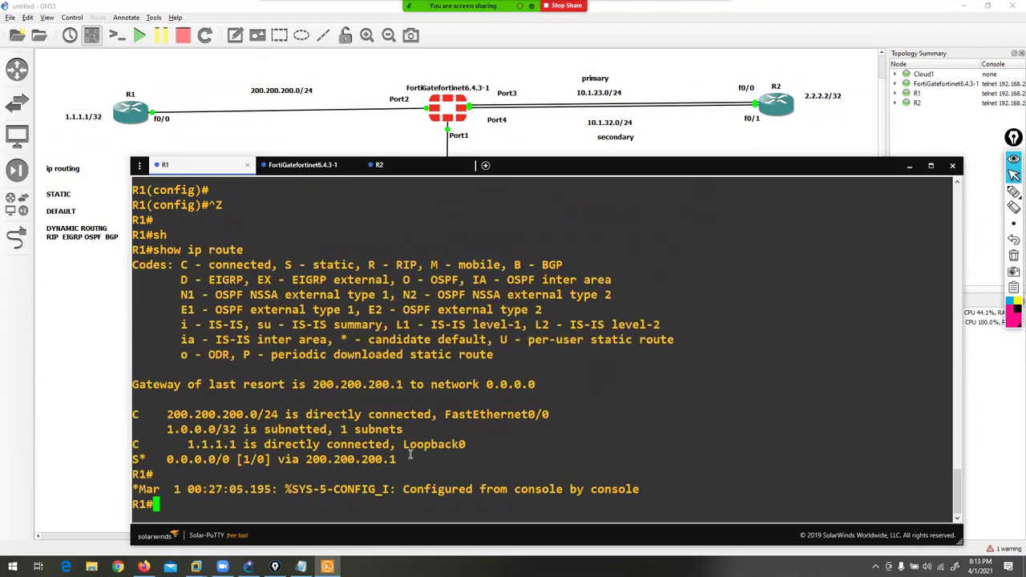
{"action": "double_click", "coordinate": [394, 460]}
- Run show ip route on R2 and highlight its default route's next-hop address
{"action": "left_click", "coordinate": [408, 165]}
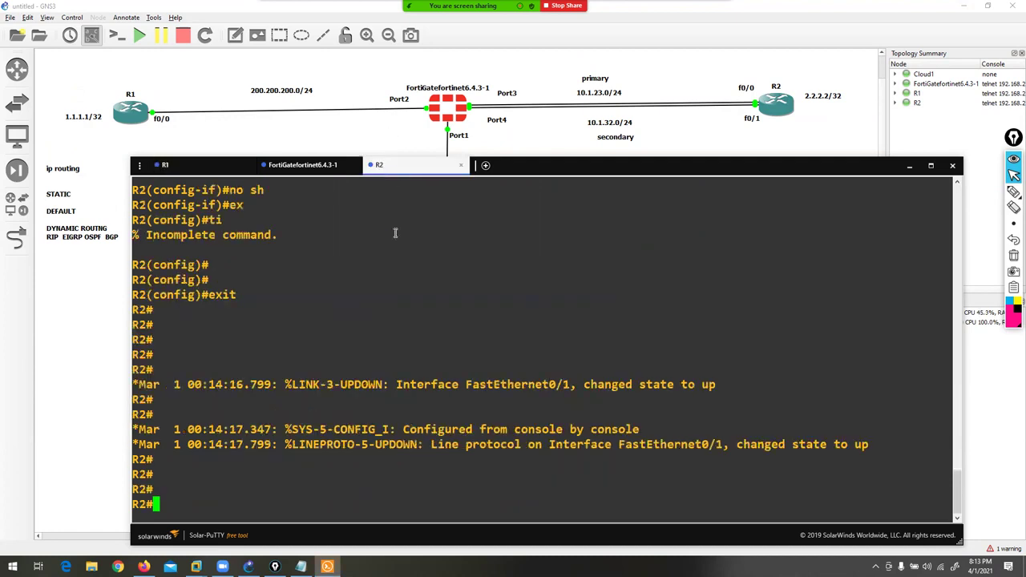
{"action": "key", "text": "ctrl+z"}
{"action": "type", "text": "sh"}
{"action": "key", "text": "Tab"}
{"action": "type", "text": "ip route"}
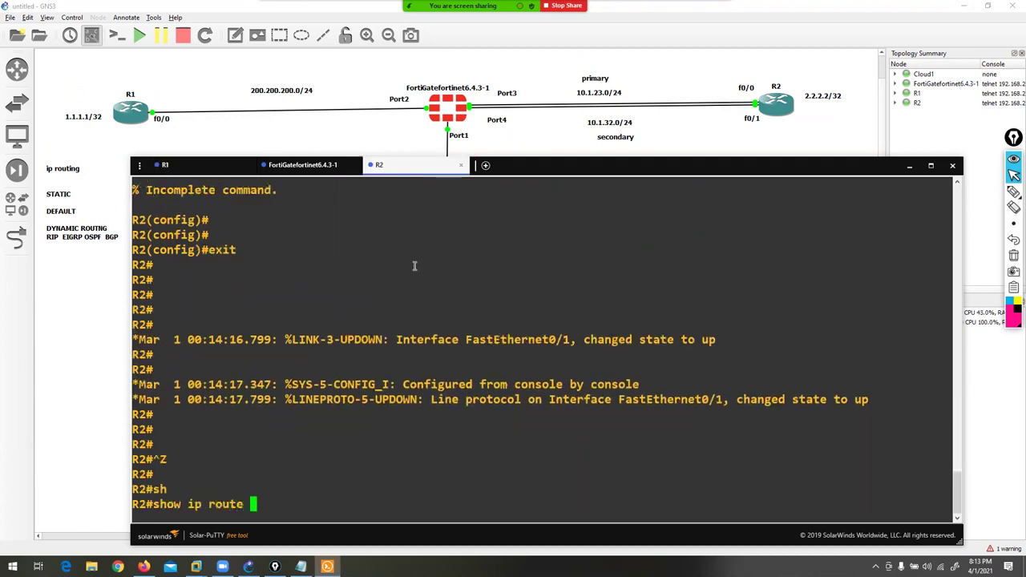
{"action": "key", "text": "Return"}
{"action": "left_click_drag", "start_coordinate": [140, 489], "coordinate": [237, 490]}
{"action": "left_click_drag", "start_coordinate": [305, 490], "coordinate": [369, 489]}
- Ping 2.2.2.2 from R1, correcting the mistyped command first
{"action": "left_click", "coordinate": [165, 164]}
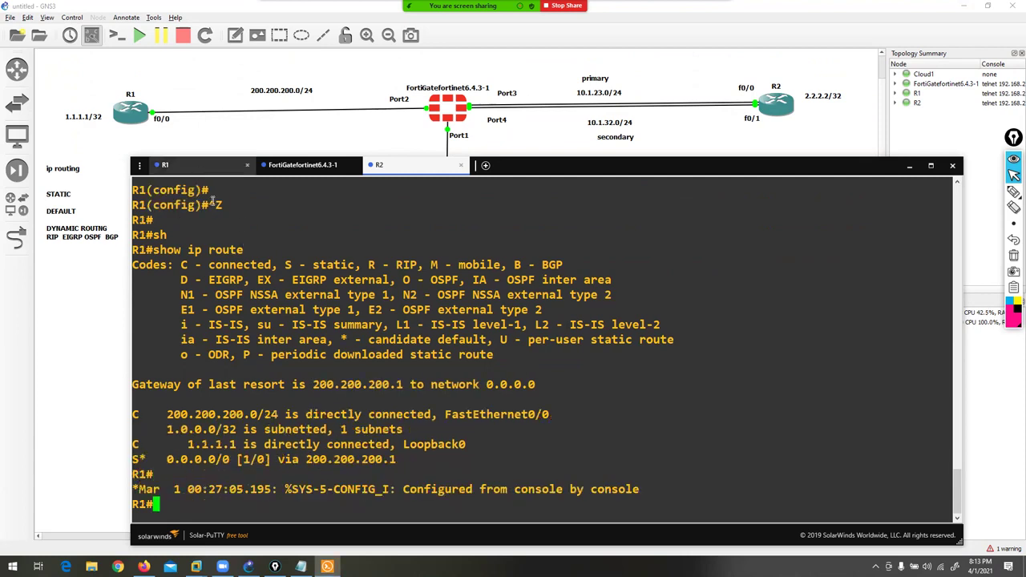
{"action": "type", "text": "ping "}
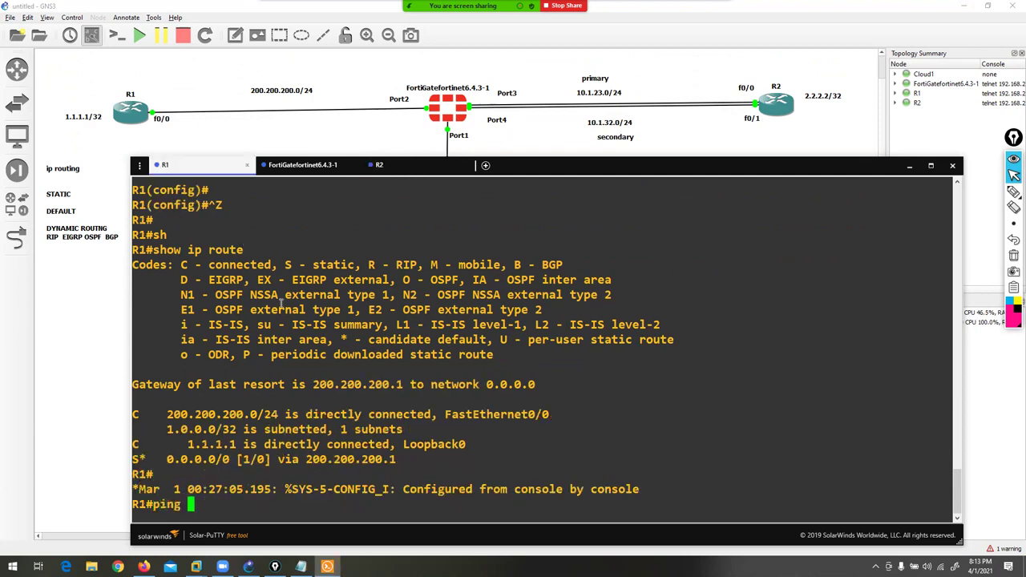
{"action": "type", "text": "2.2.2.2 so"}
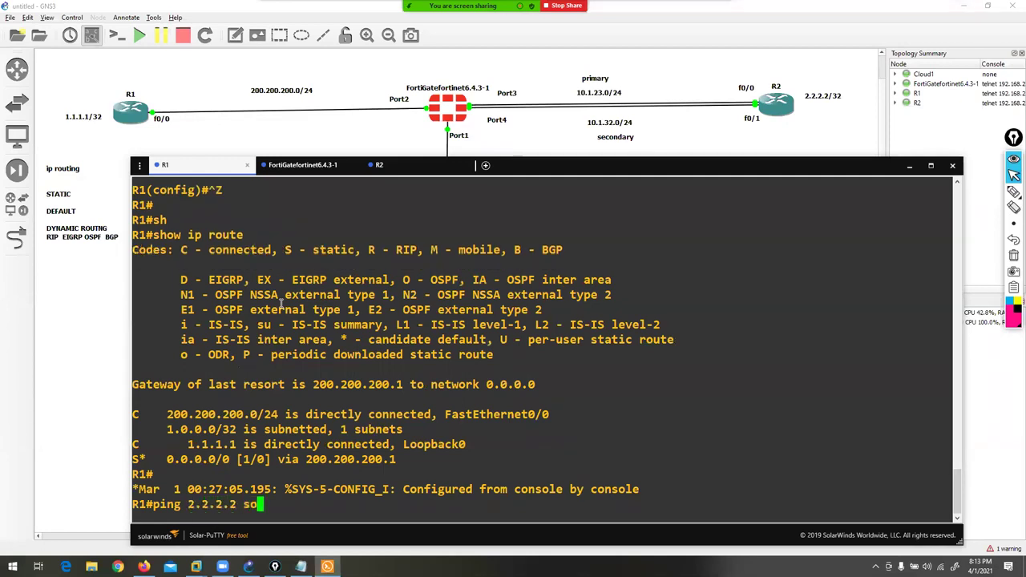
{"action": "key", "text": "Tab"}
{"action": "type", "text": "1"}
{"action": "key", "text": "BackSpace"}
{"action": "key", "text": "BackSpace"}
{"action": "key", "text": "BackSpace"}
{"action": "key", "text": "BackSpace"}
{"action": "key", "text": "BackSpace"}
{"action": "key", "text": "BackSpace"}
{"action": "key", "text": "BackSpace"}
{"action": "key", "text": "BackSpace"}
{"action": "key", "text": "BackSpace"}
{"action": "key", "text": "BackSpace"}
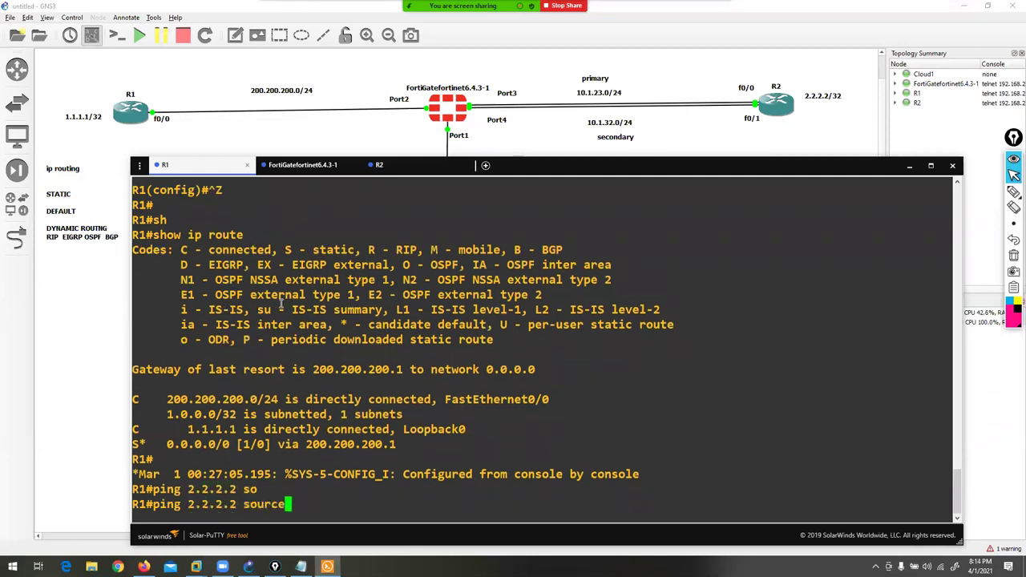
{"action": "key", "text": "BackSpace"}
{"action": "key", "text": "BackSpace"}
{"action": "key", "text": "BackSpace"}
{"action": "key", "text": "BackSpace"}
{"action": "key", "text": "BackSpace"}
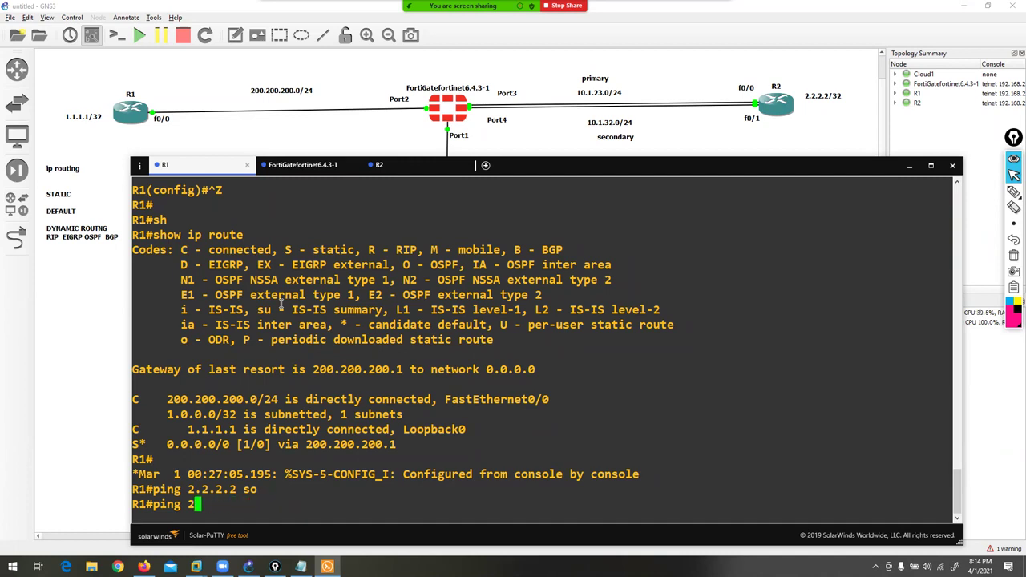
{"action": "type", "text": ".2.2.2"}
{"action": "key", "text": "Return"}
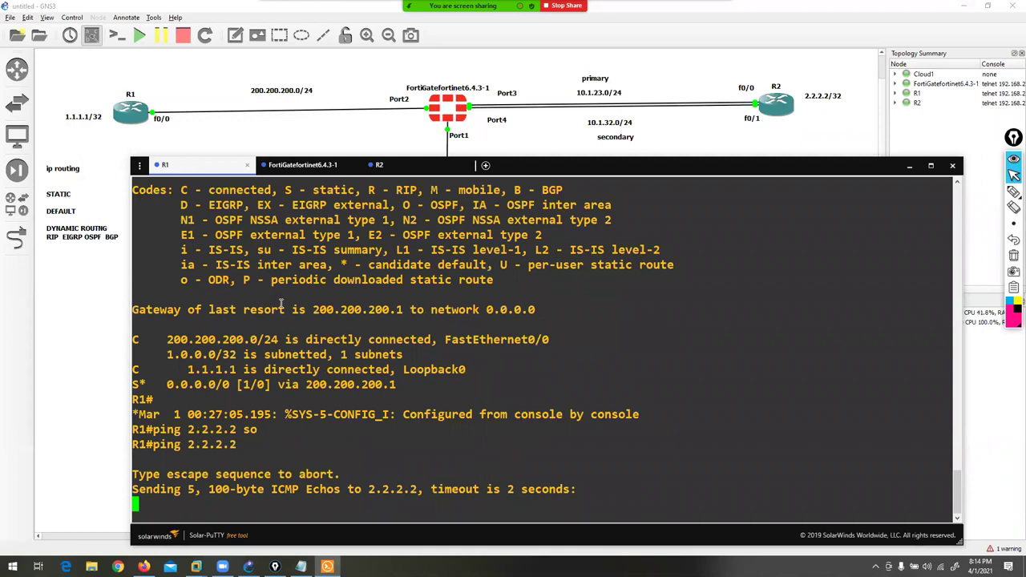
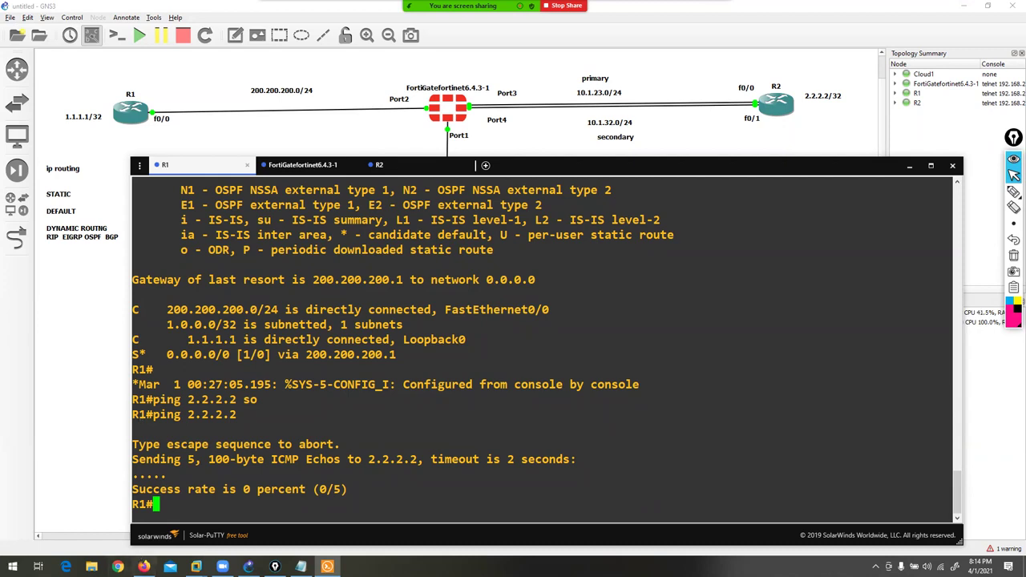
- Bring up the FortiGate page and go to Policy & Objects > IPv4 Policy
{"action": "left_click", "coordinate": [144, 567]}
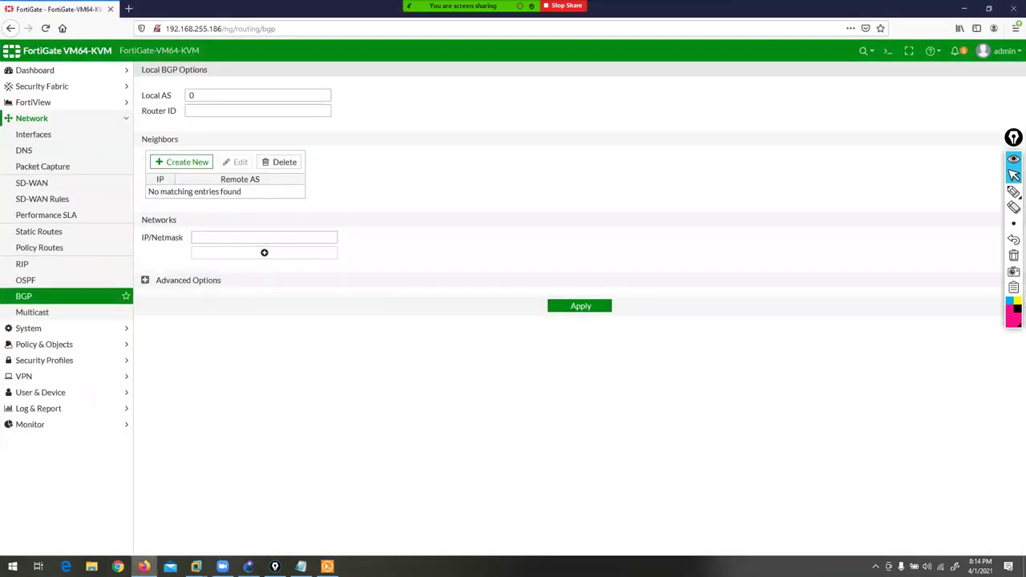
{"action": "left_click", "coordinate": [45, 344]}
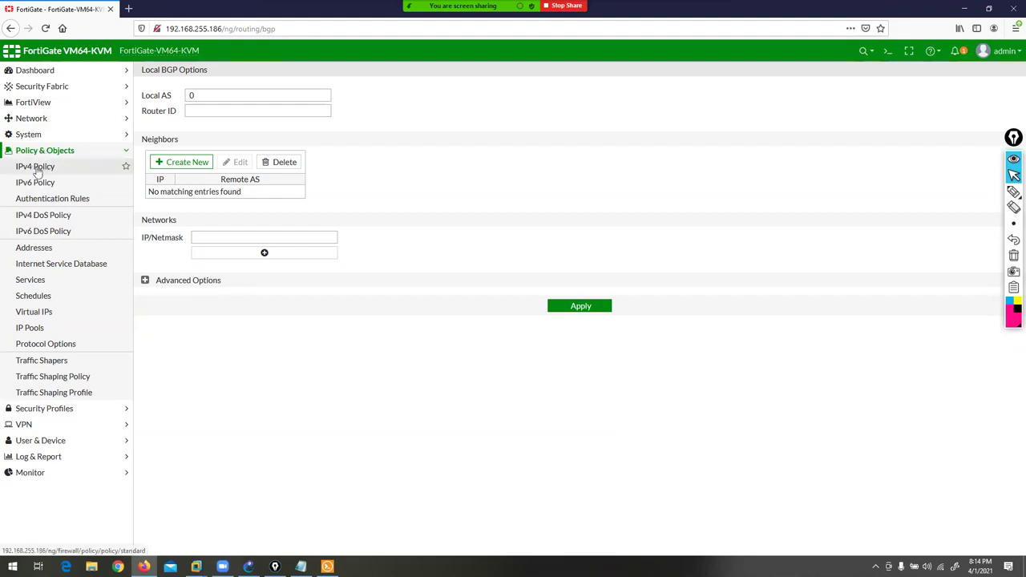
{"action": "left_click", "coordinate": [36, 168]}
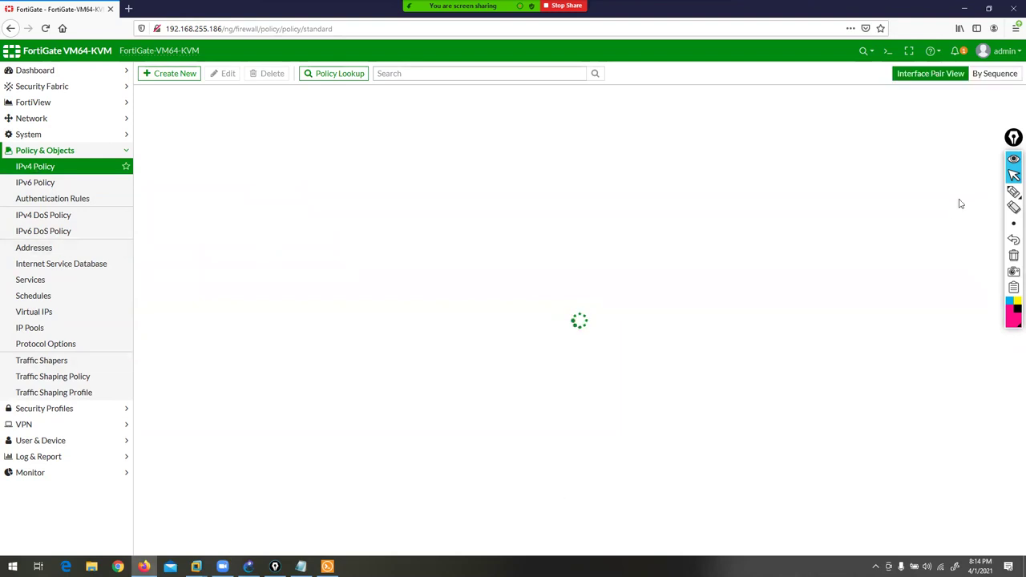
{"action": "left_click", "coordinate": [1013, 191]}
- Annotate the columns of the lone Implicit Deny rule in the IPv4 policy list
{"action": "mouse_move", "coordinate": [120, 148]}
{"action": "left_mouse_down"}
{"action": "mouse_move", "coordinate": [256, 148]}
{"action": "mouse_move", "coordinate": [237, 112]}
{"action": "mouse_move", "coordinate": [179, 114]}
{"action": "mouse_move", "coordinate": [179, 142]}
{"action": "mouse_move", "coordinate": [203, 153]}
{"action": "left_mouse_up"}
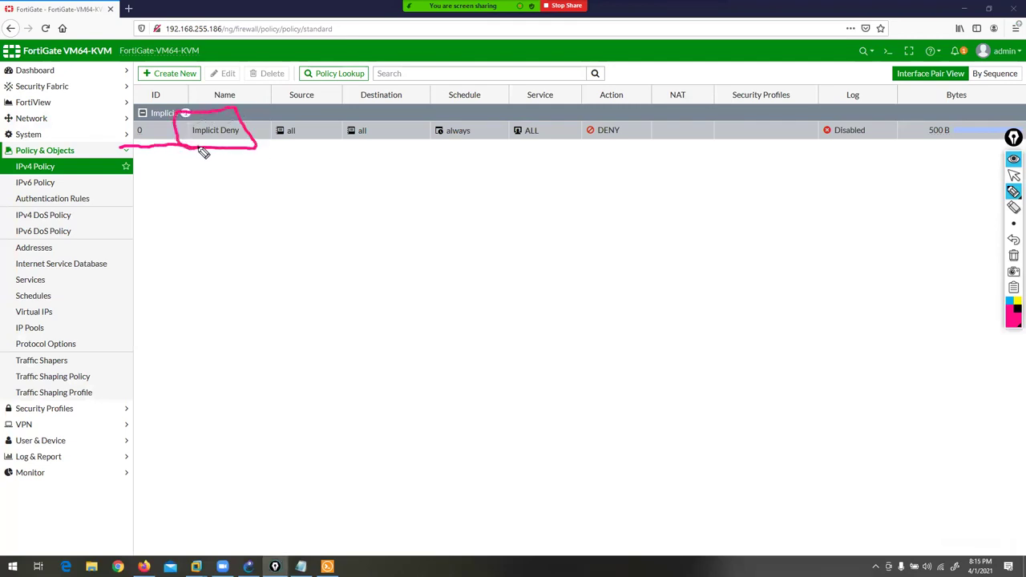
{"action": "mouse_move", "coordinate": [227, 146]}
{"action": "left_mouse_down"}
{"action": "mouse_move", "coordinate": [230, 178]}
{"action": "mouse_move", "coordinate": [255, 171]}
{"action": "left_mouse_up"}
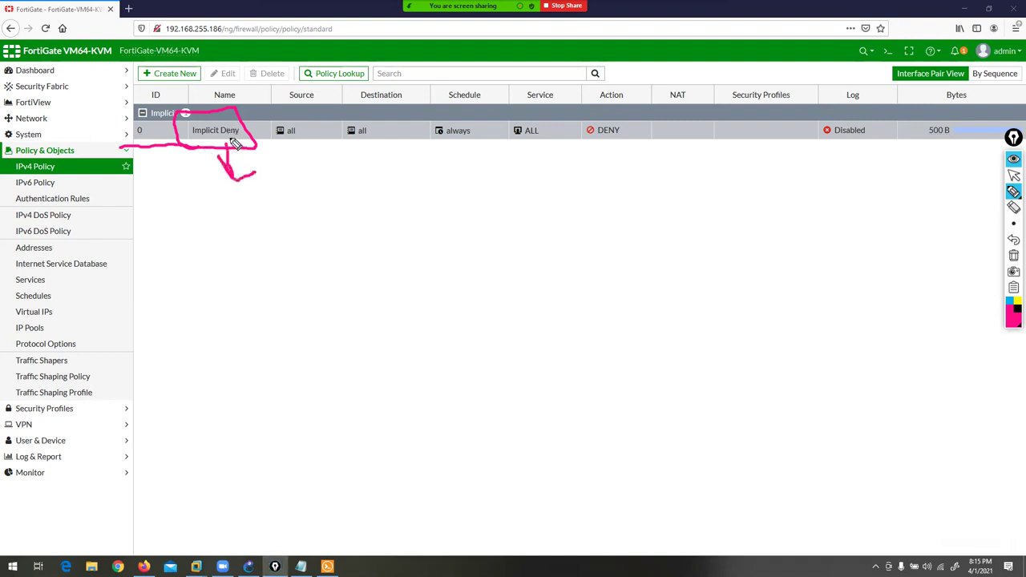
{"action": "mouse_move", "coordinate": [305, 106]}
{"action": "left_mouse_down"}
{"action": "mouse_move", "coordinate": [299, 164]}
{"action": "mouse_move", "coordinate": [258, 150]}
{"action": "mouse_move", "coordinate": [271, 133]}
{"action": "mouse_move", "coordinate": [354, 125]}
{"action": "mouse_move", "coordinate": [388, 151]}
{"action": "mouse_move", "coordinate": [342, 157]}
{"action": "mouse_move", "coordinate": [345, 111]}
{"action": "left_mouse_up"}
{"action": "mouse_move", "coordinate": [425, 119]}
{"action": "left_mouse_down"}
{"action": "mouse_move", "coordinate": [470, 125]}
{"action": "mouse_move", "coordinate": [473, 166]}
{"action": "mouse_move", "coordinate": [399, 126]}
{"action": "mouse_move", "coordinate": [417, 110]}
{"action": "mouse_move", "coordinate": [490, 123]}
{"action": "mouse_move", "coordinate": [535, 112]}
{"action": "mouse_move", "coordinate": [555, 149]}
{"action": "mouse_move", "coordinate": [485, 120]}
{"action": "left_mouse_up"}
{"action": "mouse_move", "coordinate": [629, 160]}
{"action": "left_mouse_down"}
{"action": "mouse_move", "coordinate": [571, 149]}
{"action": "mouse_move", "coordinate": [559, 120]}
{"action": "mouse_move", "coordinate": [643, 119]}
{"action": "mouse_move", "coordinate": [611, 153]}
{"action": "left_mouse_up"}
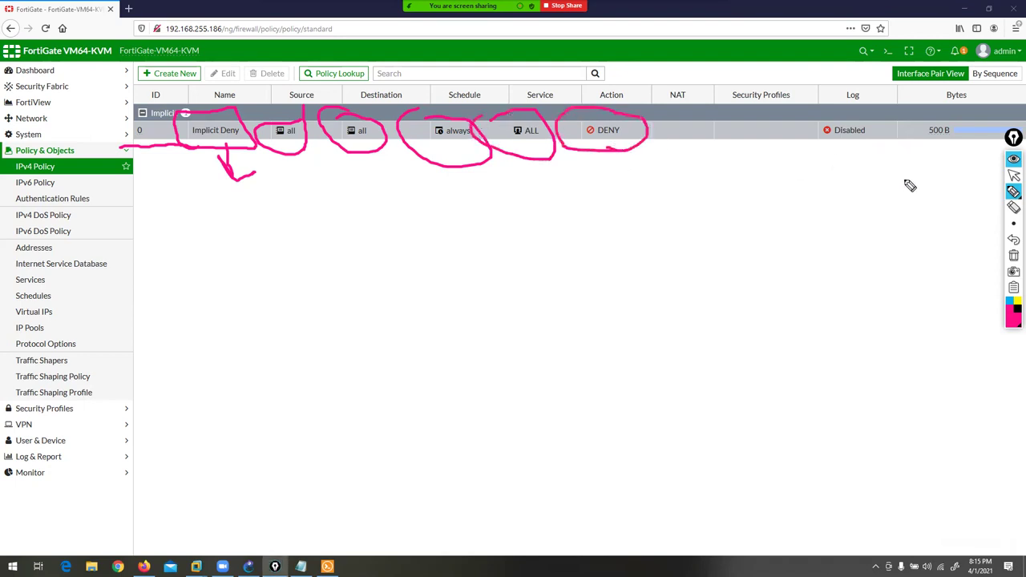
{"action": "mouse_move", "coordinate": [974, 122]}
{"action": "left_mouse_down"}
{"action": "mouse_move", "coordinate": [932, 120]}
{"action": "mouse_move", "coordinate": [921, 153]}
{"action": "mouse_move", "coordinate": [1019, 120]}
{"action": "mouse_move", "coordinate": [1024, 143]}
{"action": "left_mouse_up"}
- Restore the R1 router console in Solar-PuTTY and focus its prompt
{"action": "left_click", "coordinate": [1004, 235]}
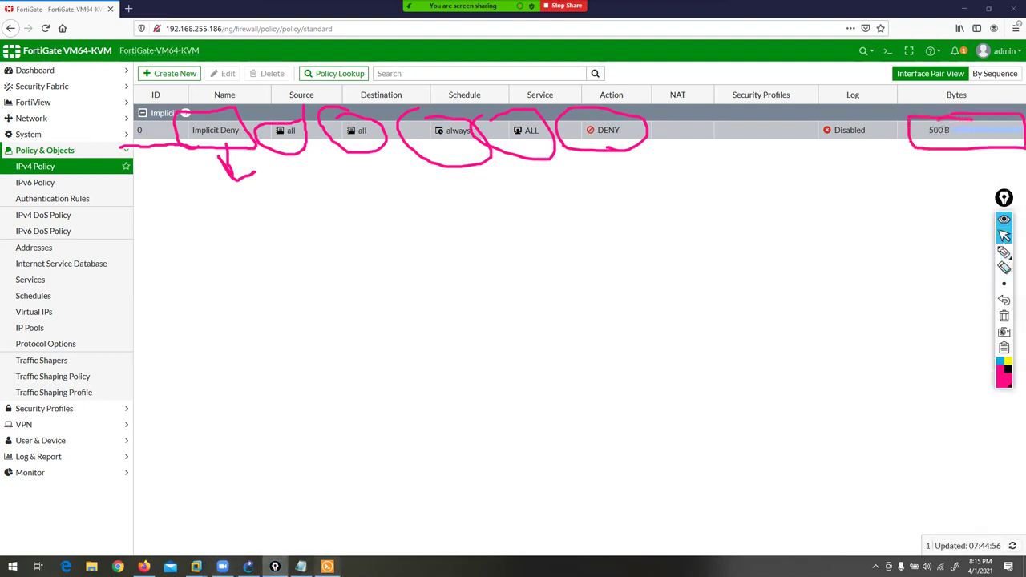
{"action": "left_click", "coordinate": [327, 567]}
{"action": "left_click", "coordinate": [184, 415]}
- Rerun ping 2.2.2.2 from R1 (still 0/5 success), then minimize the console
{"action": "left_click", "coordinate": [241, 504]}
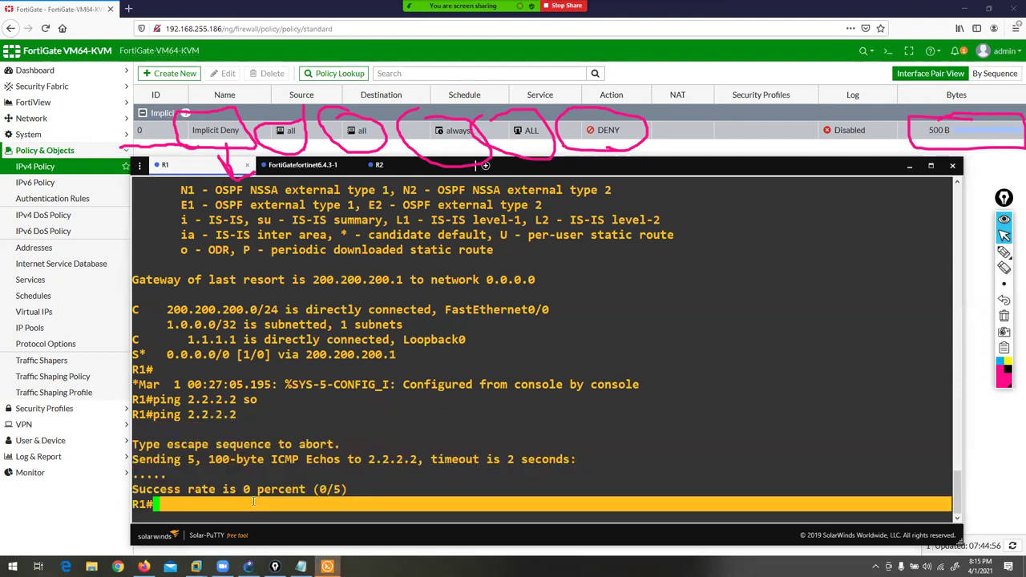
{"action": "key", "text": "Return"}
{"action": "key", "text": "Return"}
{"action": "key", "text": "Return"}
{"action": "key", "text": "Up"}
{"action": "key", "text": "Return"}
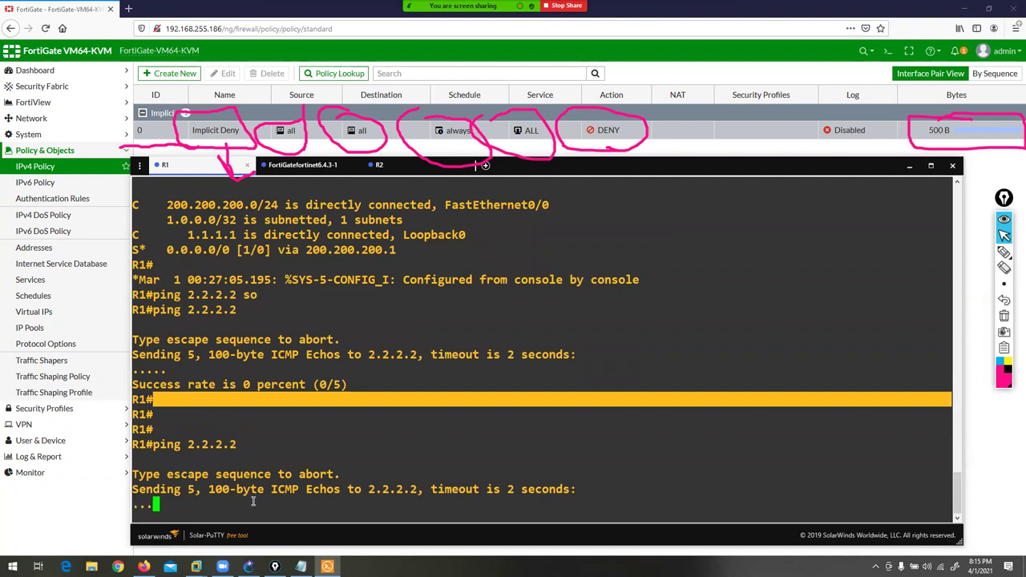
{"action": "left_click", "coordinate": [910, 167]}
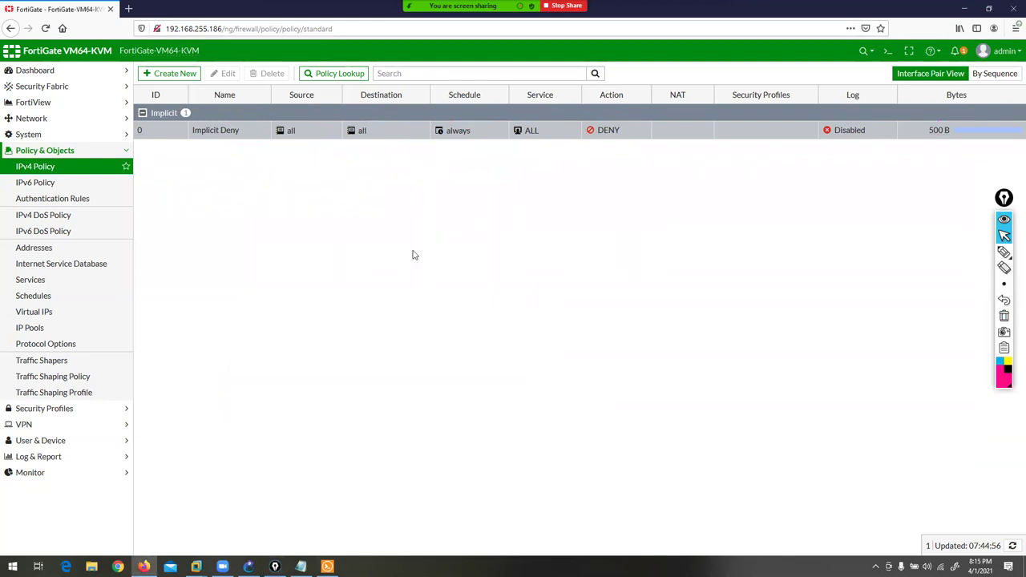
- Start a new IPv4 policy and name it rule1
{"action": "left_click", "coordinate": [176, 77]}
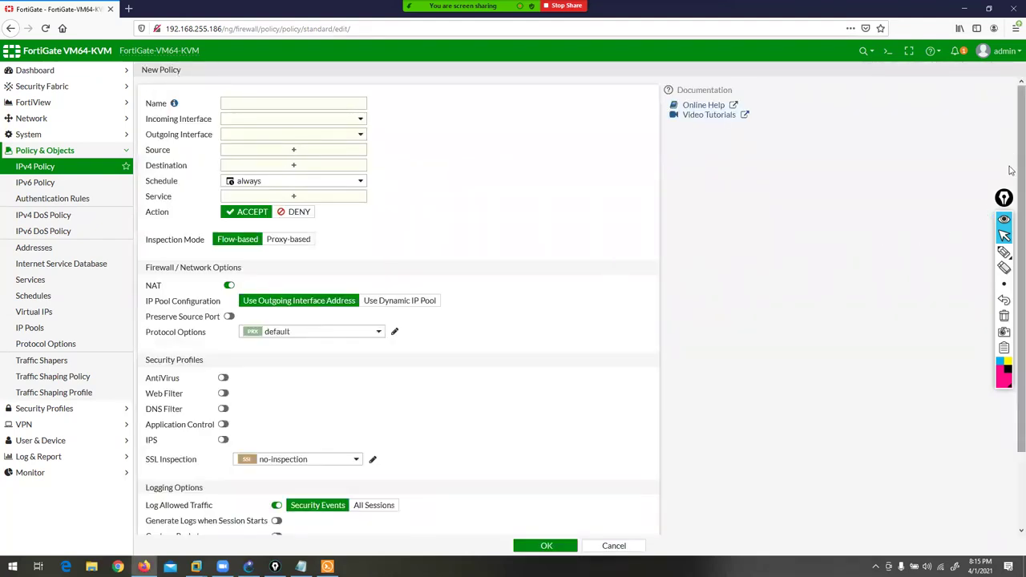
{"action": "scroll", "coordinate": [1012, 241], "scroll_direction": "down", "scroll_amount": 2}
{"action": "scroll", "coordinate": [1013, 132], "scroll_direction": "up", "scroll_amount": 2}
{"action": "scroll", "coordinate": [1013, 156], "scroll_direction": "down", "scroll_amount": 2}
{"action": "scroll", "coordinate": [1012, 120], "scroll_direction": "up", "scroll_amount": 2}
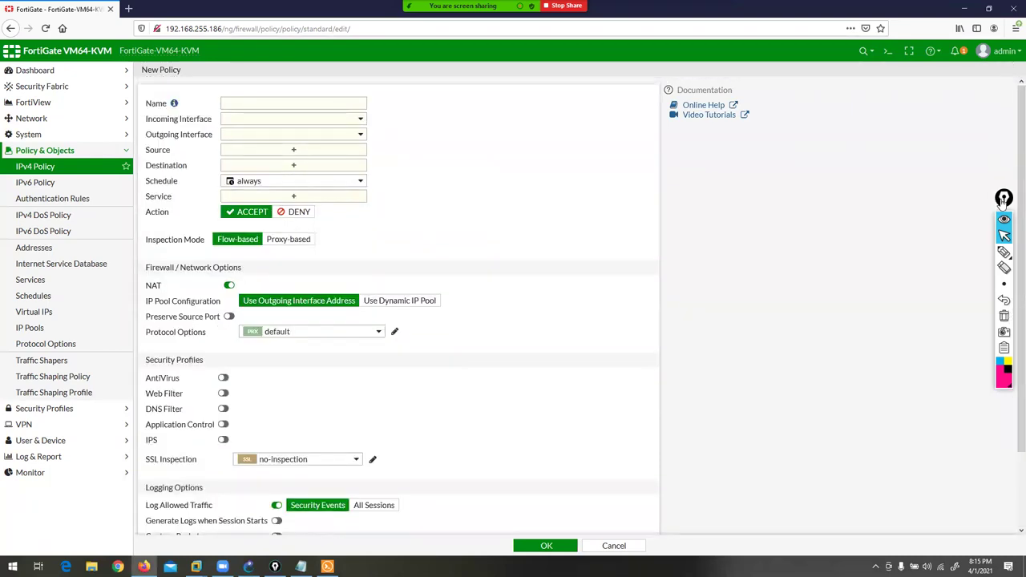
{"action": "left_click_drag", "start_coordinate": [1004, 201], "coordinate": [1011, 158]}
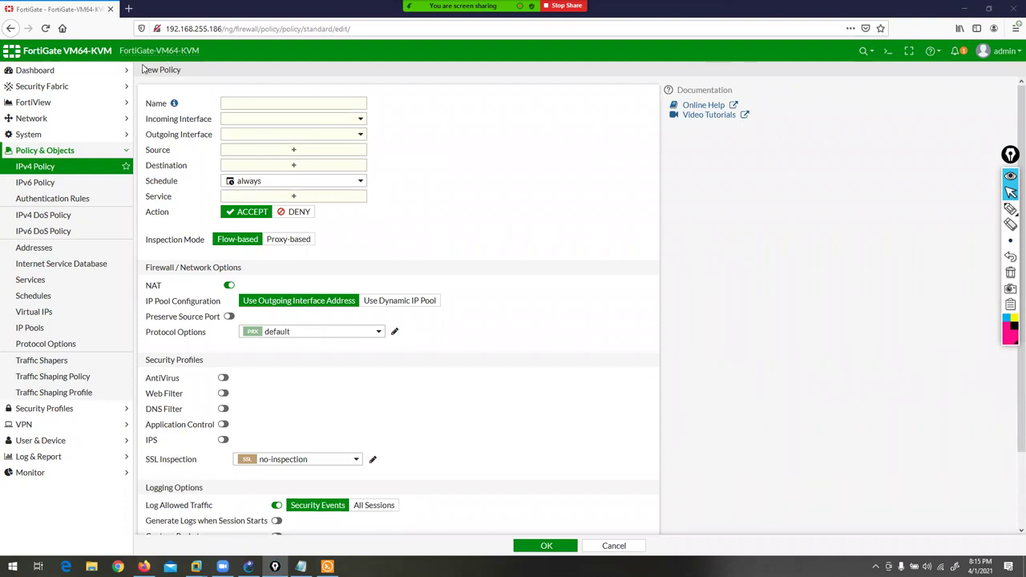
{"action": "left_click_drag", "start_coordinate": [144, 69], "coordinate": [183, 70]}
{"action": "left_click", "coordinate": [210, 101]}
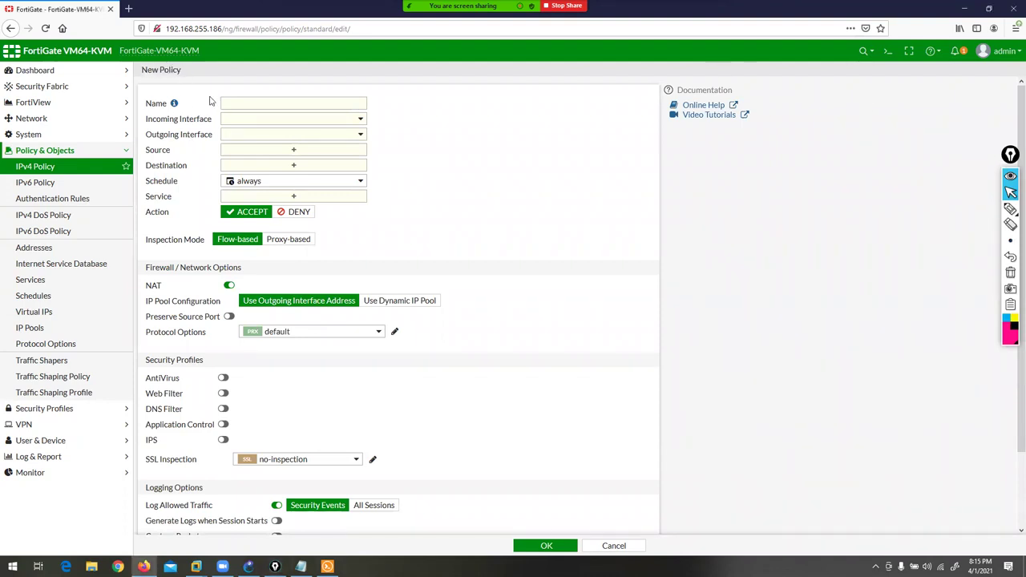
{"action": "left_click", "coordinate": [230, 104]}
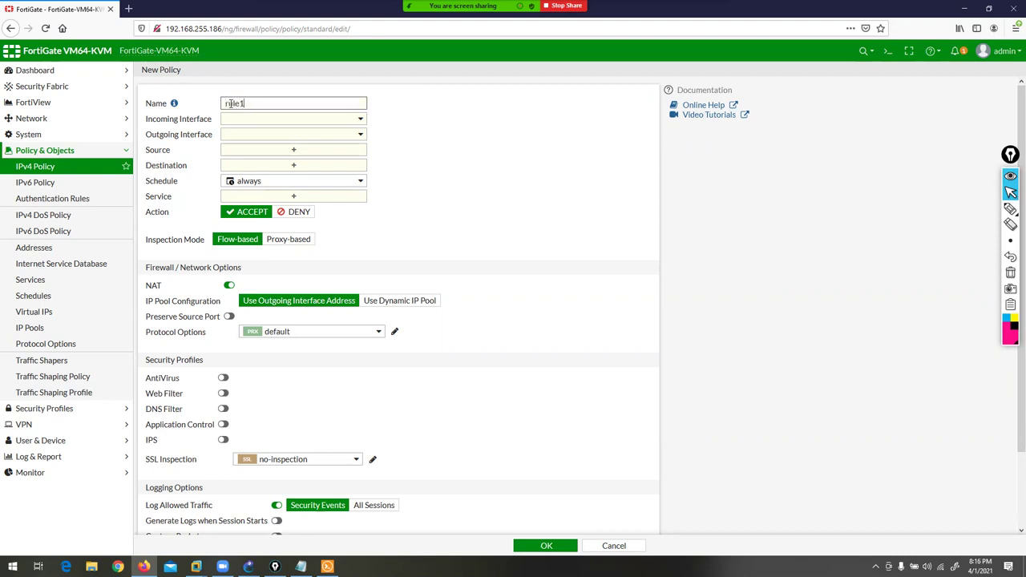
- Set incoming interface LAN (port2) and outgoing interface WAN (port3), checking the GNS3 topology
{"action": "left_click", "coordinate": [325, 120]}
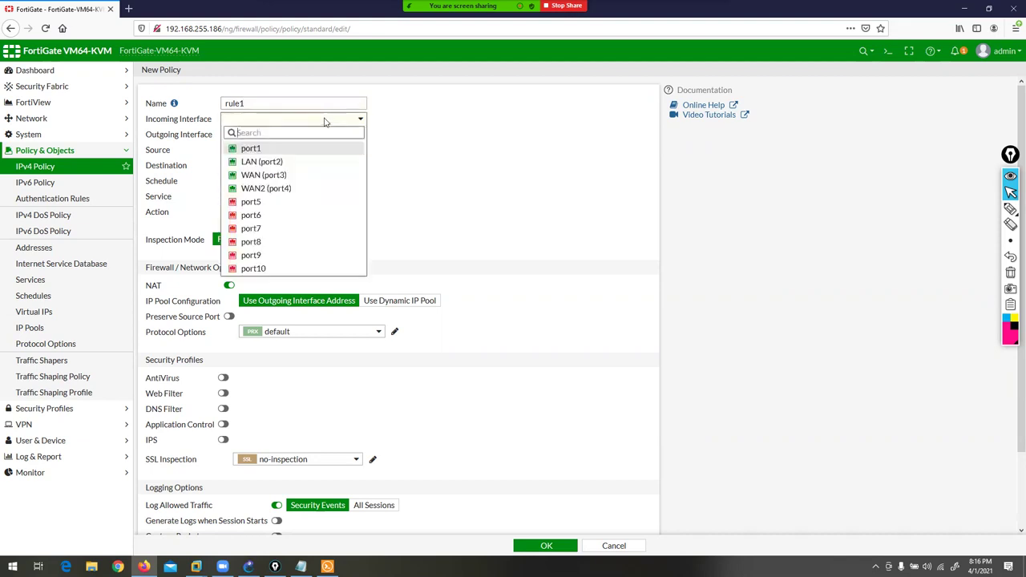
{"action": "left_click", "coordinate": [282, 162]}
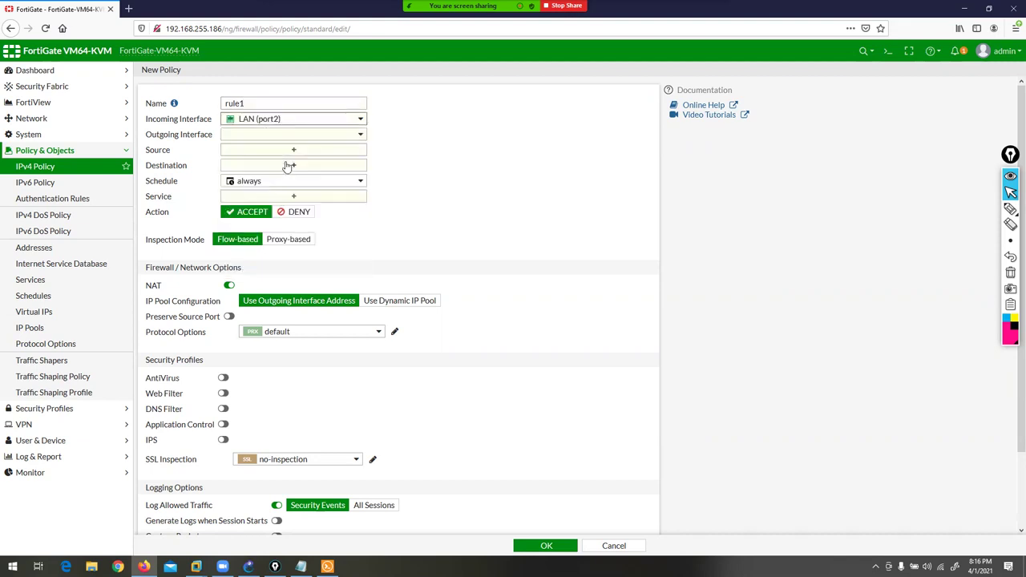
{"action": "left_click", "coordinate": [248, 567]}
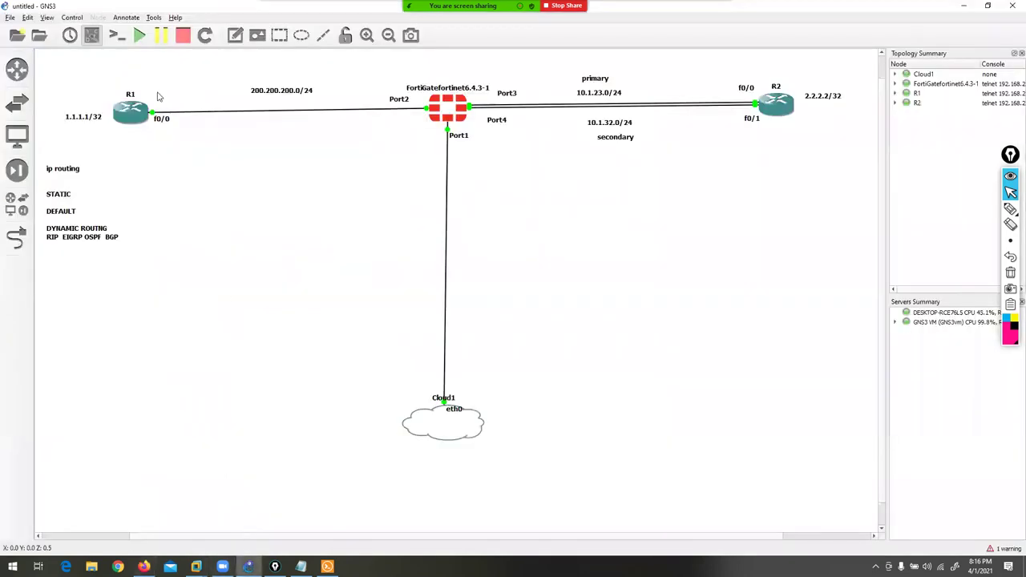
{"action": "left_click", "coordinate": [959, 9]}
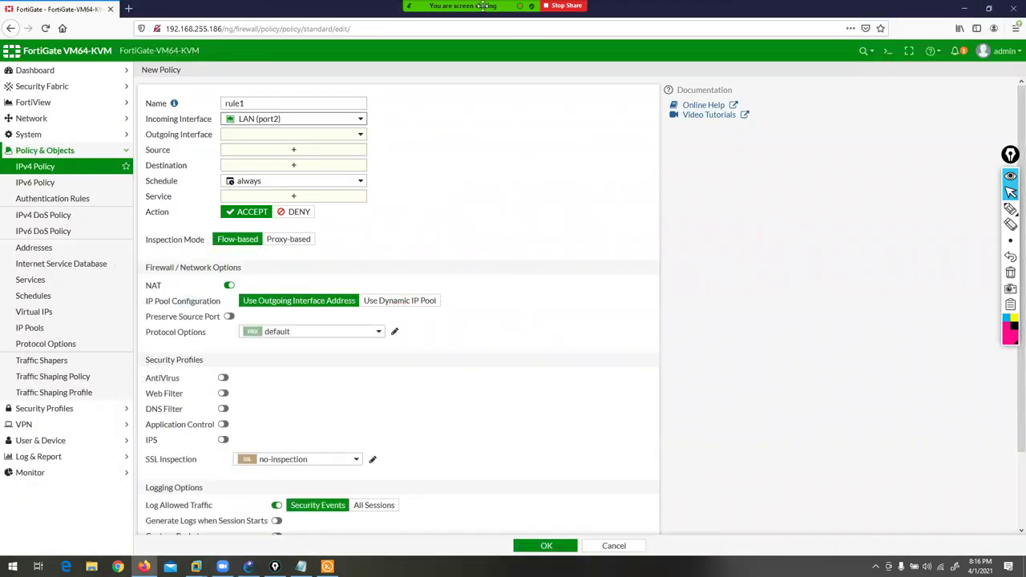
{"action": "left_click", "coordinate": [277, 138]}
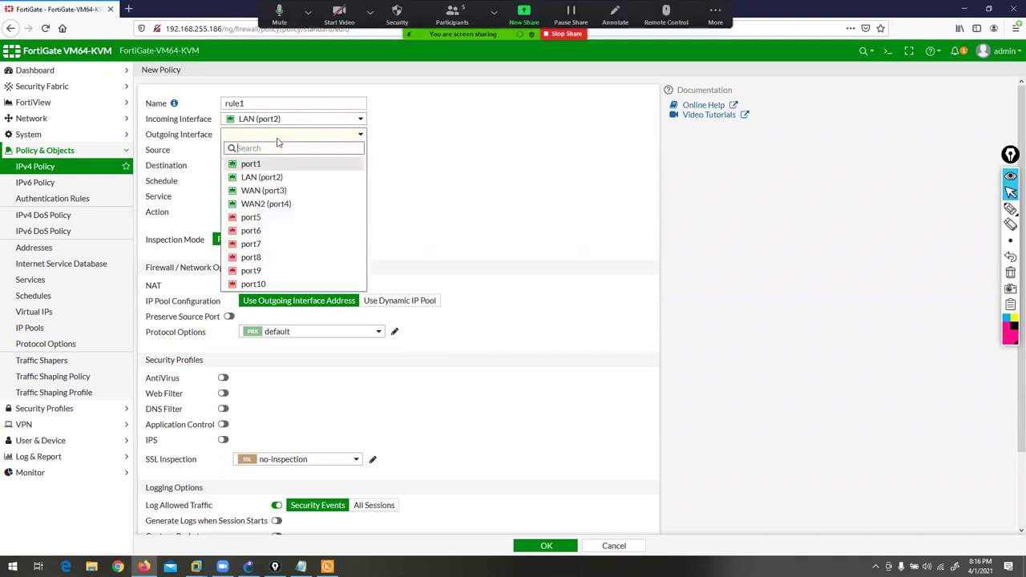
{"action": "left_click", "coordinate": [270, 194]}
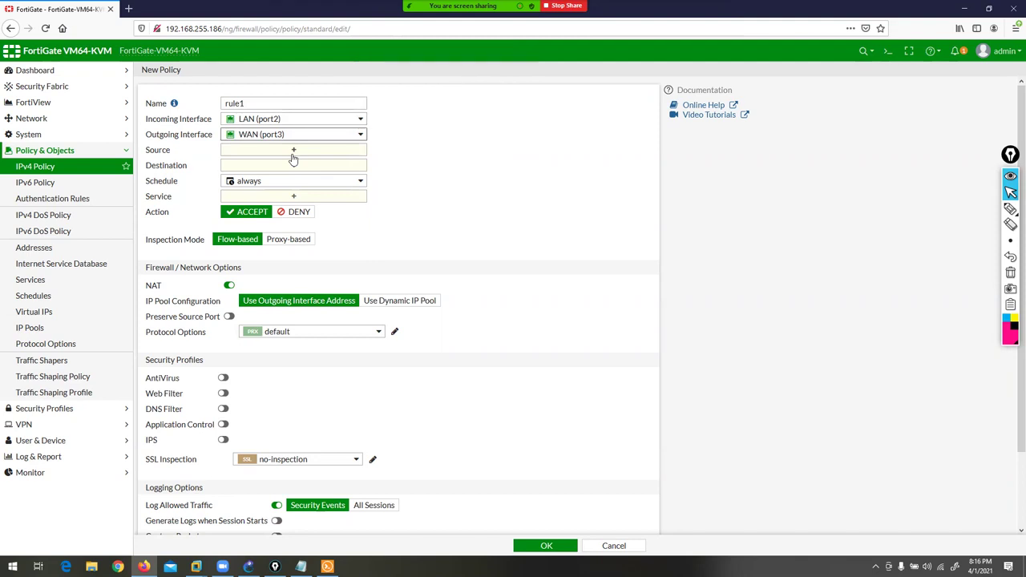
{"action": "left_click", "coordinate": [293, 153]}
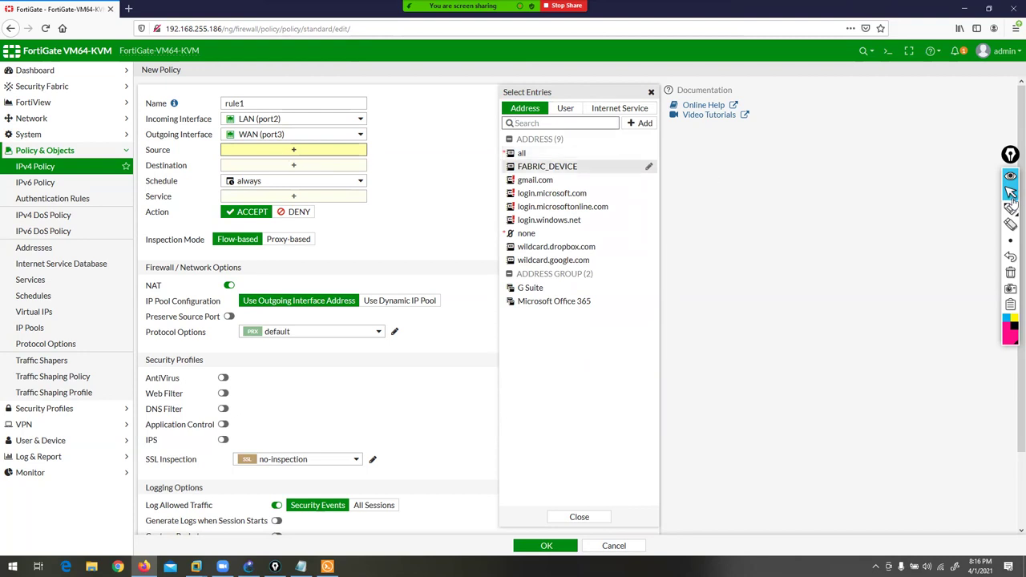
- In the source Select Entries panel, reveal the + Add options for Address, Address Group and Threat Feed
{"action": "left_click", "coordinate": [984, 210]}
{"action": "mouse_move", "coordinate": [523, 38]}
{"action": "left_mouse_down"}
{"action": "mouse_move", "coordinate": [523, 76]}
{"action": "mouse_move", "coordinate": [513, 81]}
{"action": "left_mouse_up"}
{"action": "left_click_drag", "start_coordinate": [584, 40], "coordinate": [561, 90]}
{"action": "mouse_move", "coordinate": [661, 31]}
{"action": "left_mouse_down"}
{"action": "mouse_move", "coordinate": [648, 76]}
{"action": "mouse_move", "coordinate": [623, 90]}
{"action": "left_mouse_up"}
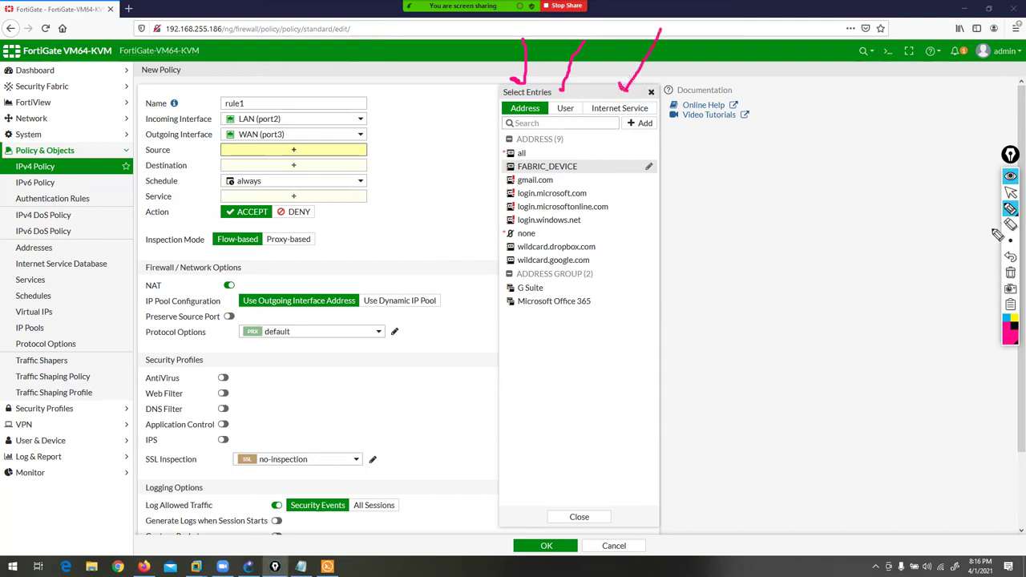
{"action": "left_click", "coordinate": [1011, 273]}
{"action": "left_click", "coordinate": [1011, 192]}
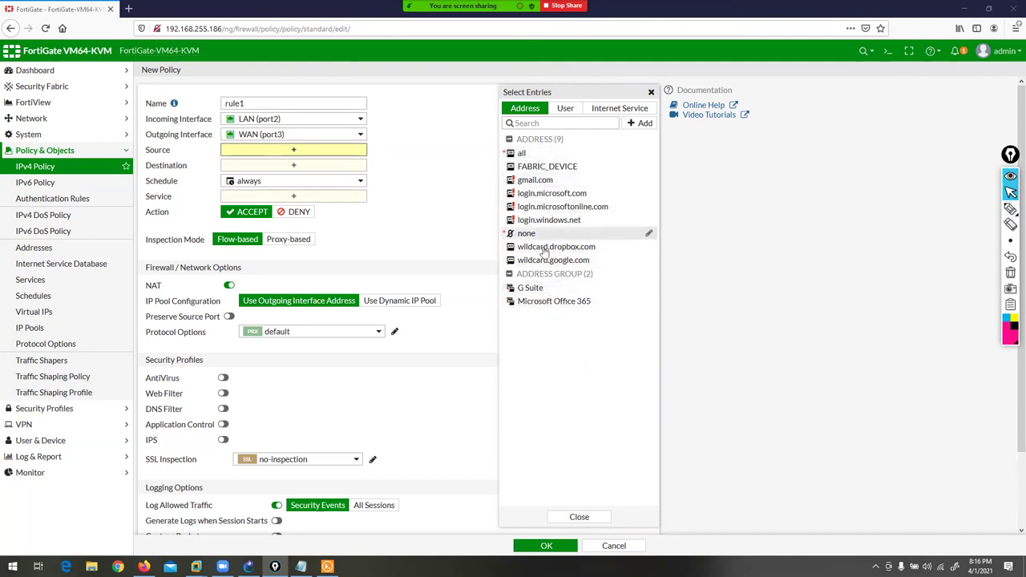
{"action": "mouse_move", "coordinate": [561, 307]}
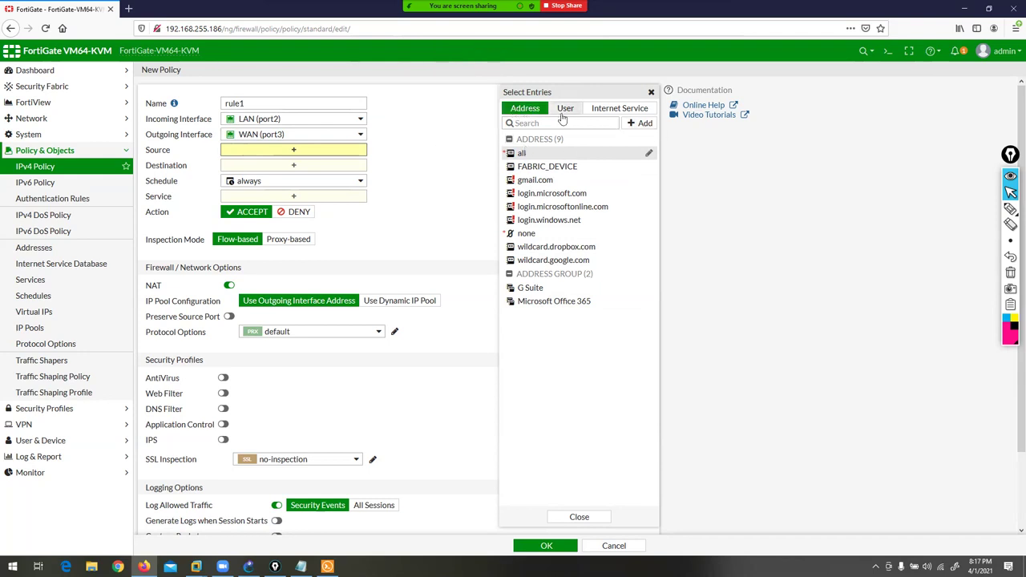
{"action": "left_click", "coordinate": [638, 124]}
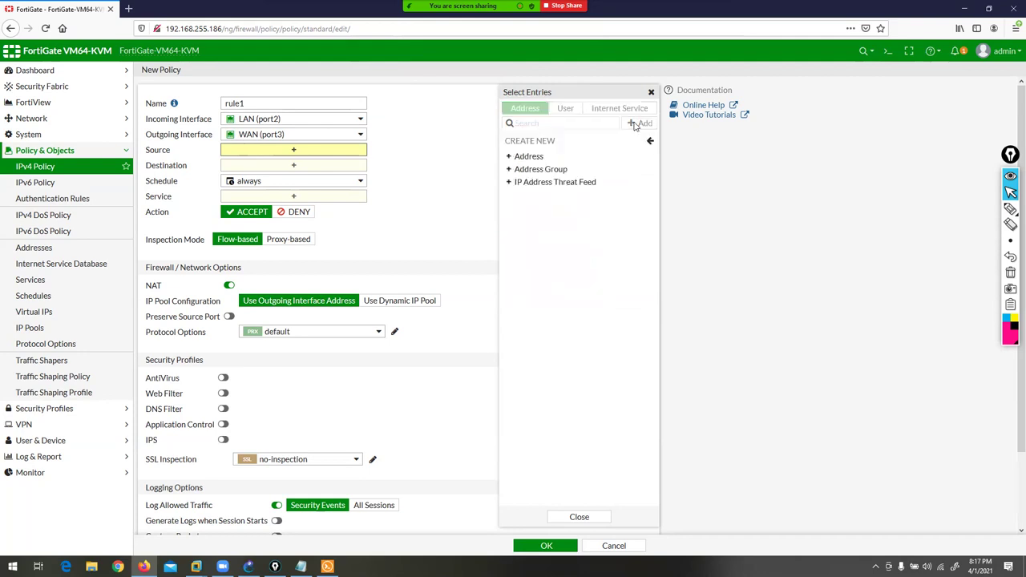
- Create Subnet address 'lanuser' with IP/Netmask 200.200.200.0/24 and save it
{"action": "left_click", "coordinate": [528, 156]}
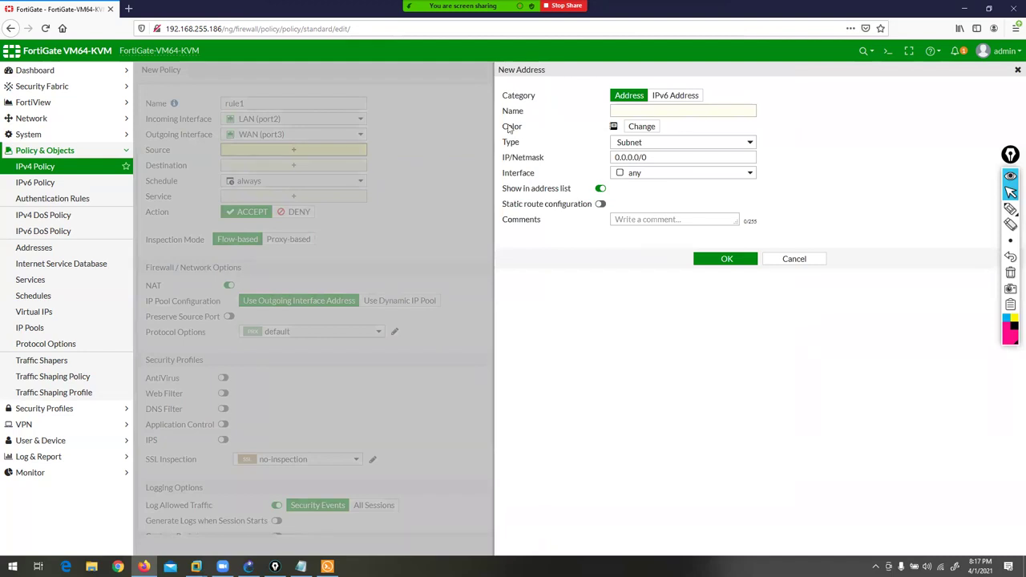
{"action": "left_click", "coordinate": [635, 110]}
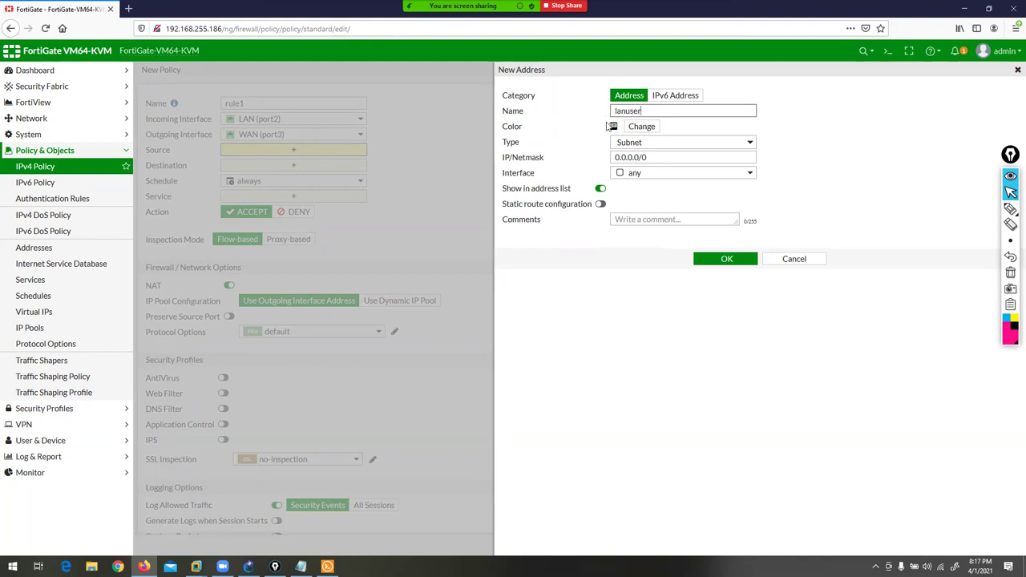
{"action": "left_click", "coordinate": [671, 144]}
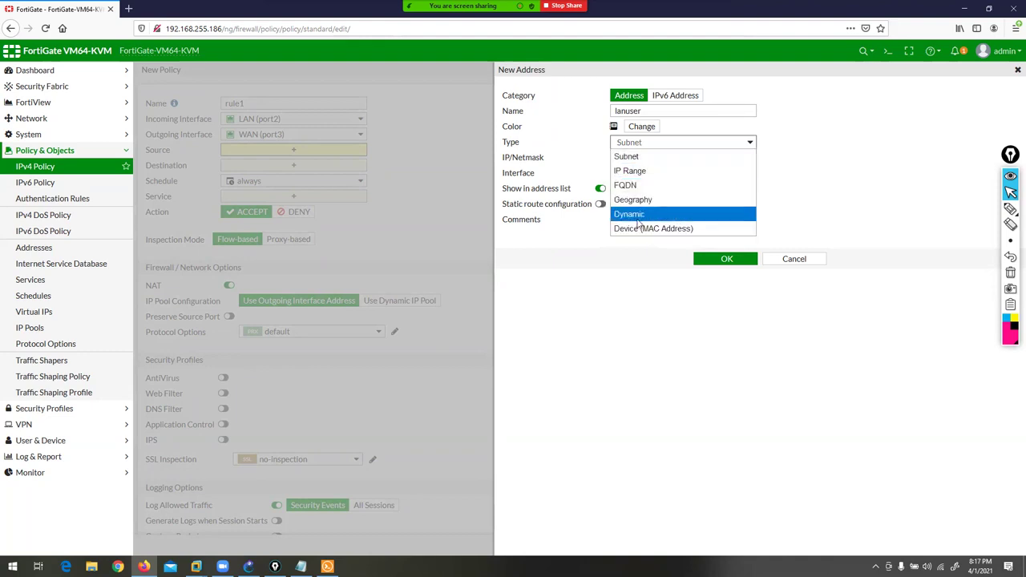
{"action": "left_click", "coordinate": [631, 156]}
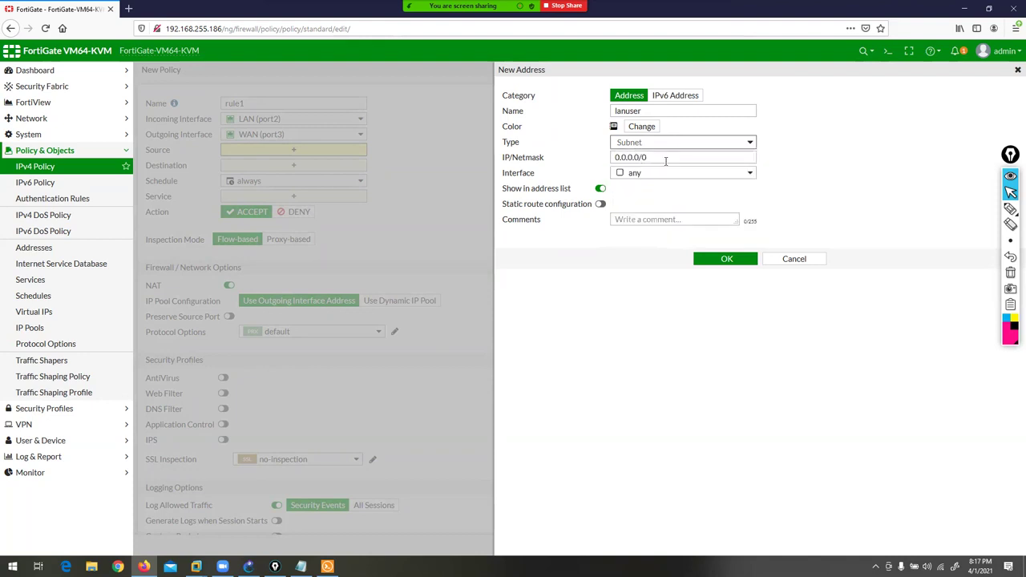
{"action": "left_click_drag", "start_coordinate": [660, 156], "coordinate": [541, 149]}
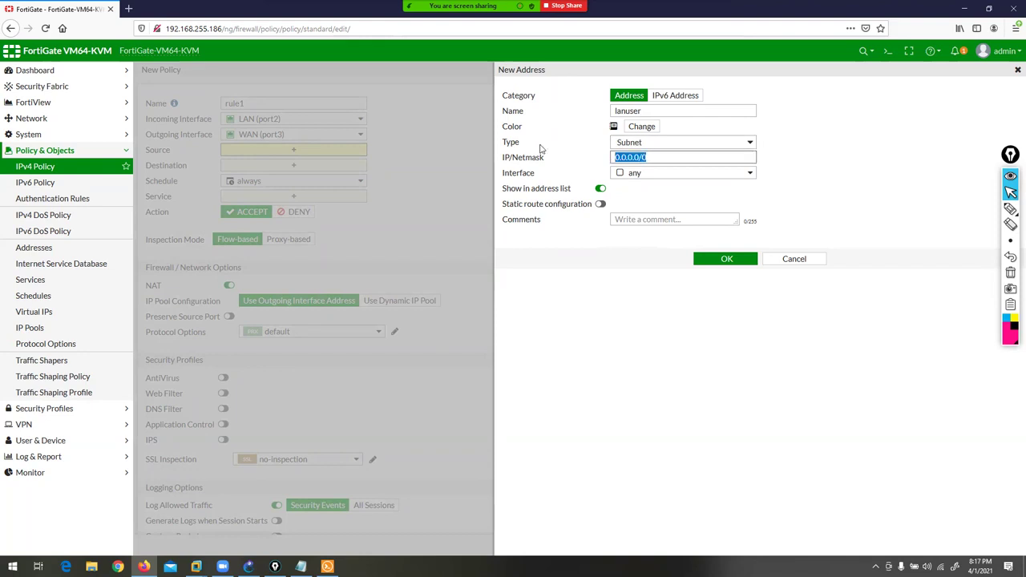
{"action": "type", "text": "200.200.200.0/24"}
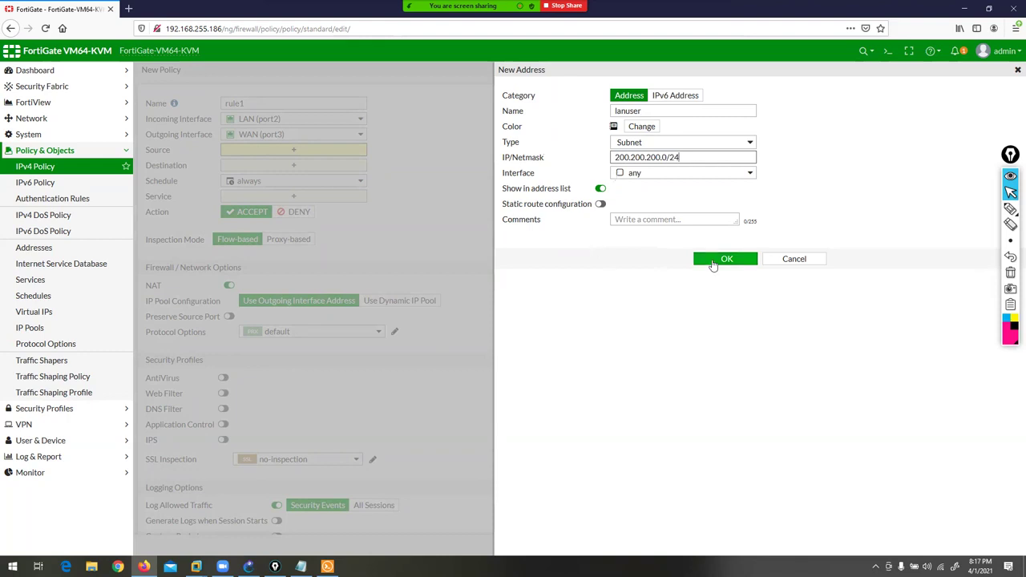
{"action": "left_click", "coordinate": [713, 261]}
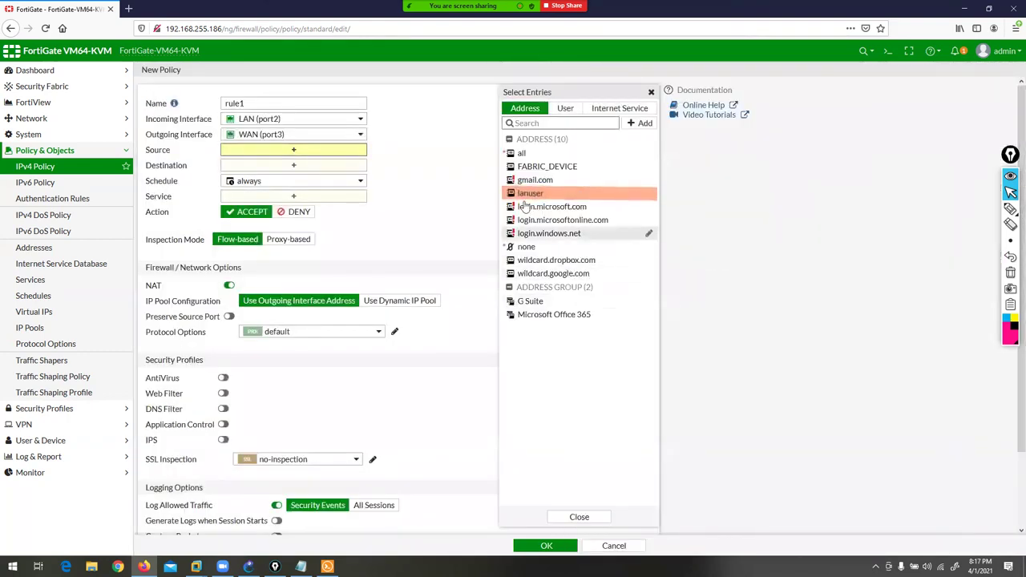
- Add lanuser as rule1's source address
{"action": "left_click", "coordinate": [529, 196]}
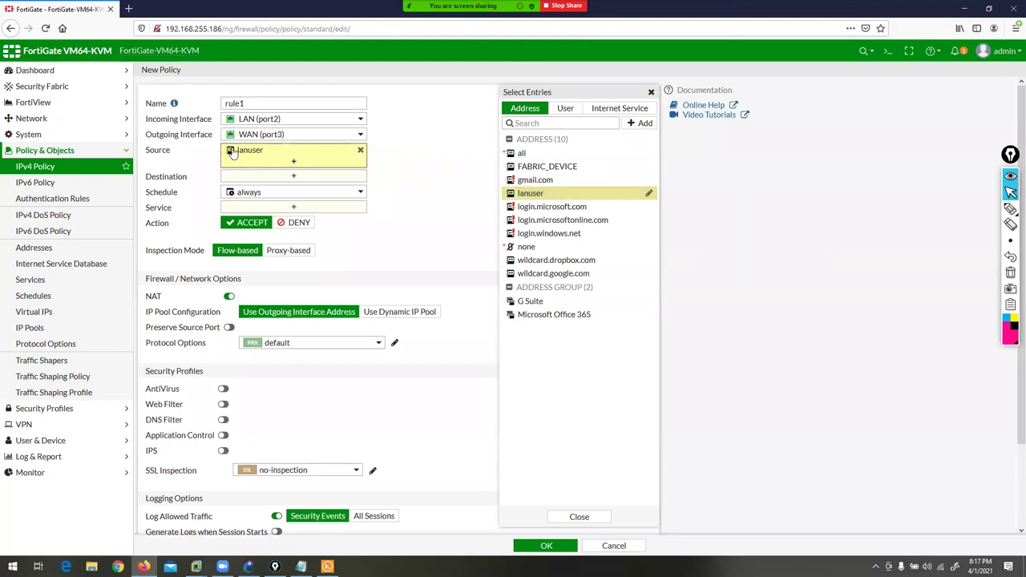
{"action": "mouse_move", "coordinate": [248, 158]}
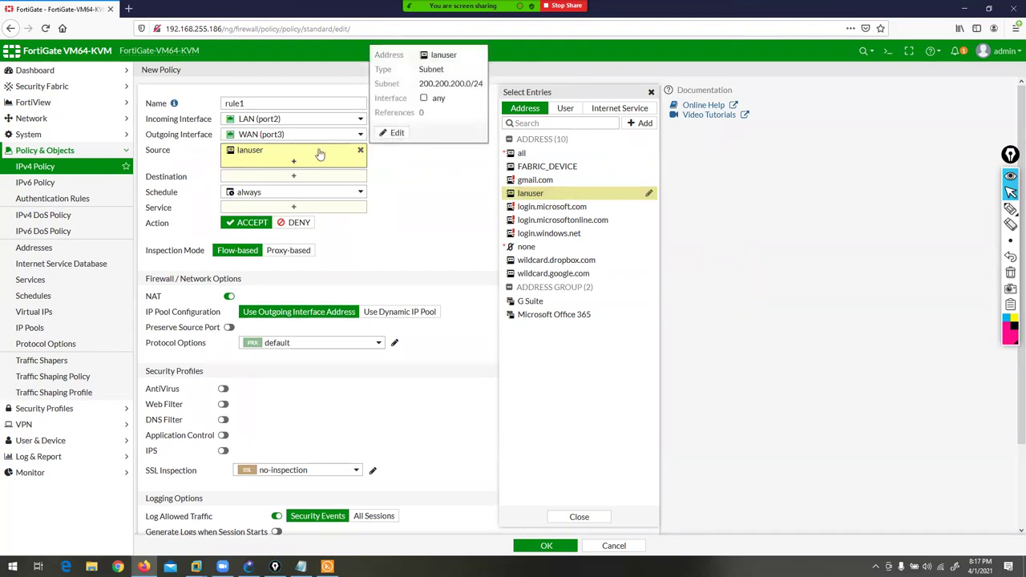
{"action": "left_click_drag", "start_coordinate": [420, 84], "coordinate": [485, 90]}
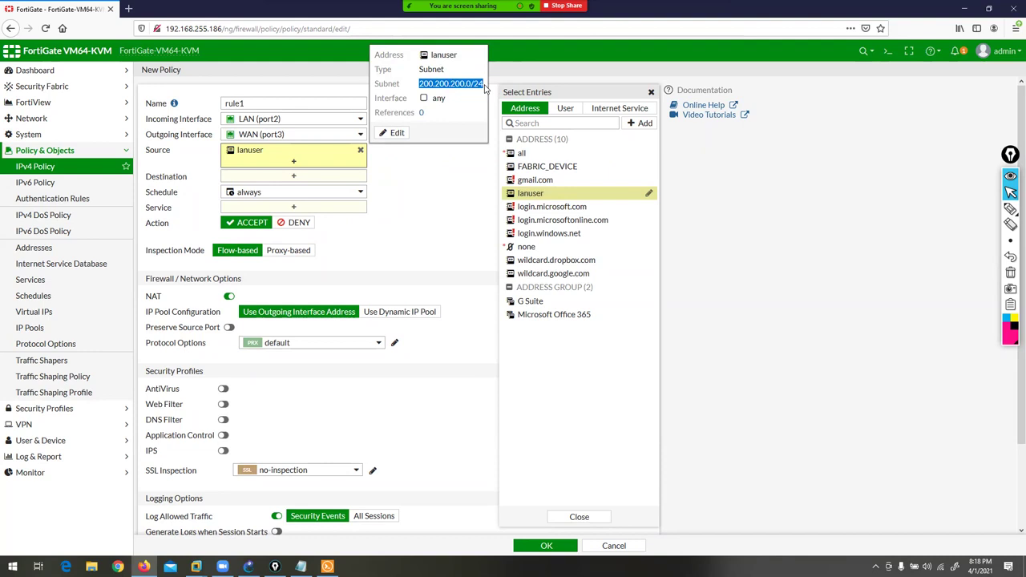
{"action": "left_click", "coordinate": [459, 196]}
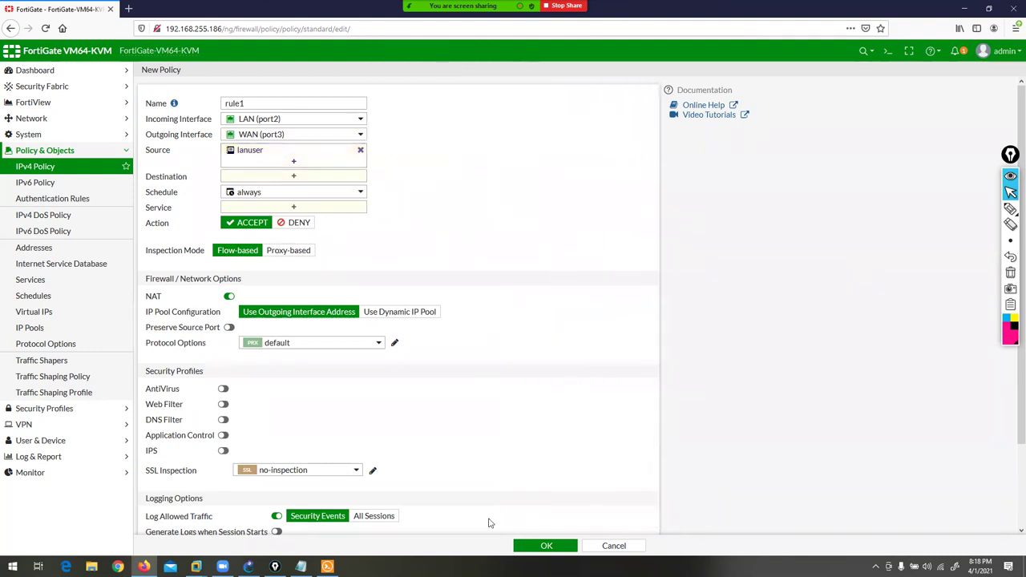
- Start another new address with Type IP Range, then bring up the GNS3 topology
{"action": "left_click", "coordinate": [294, 163]}
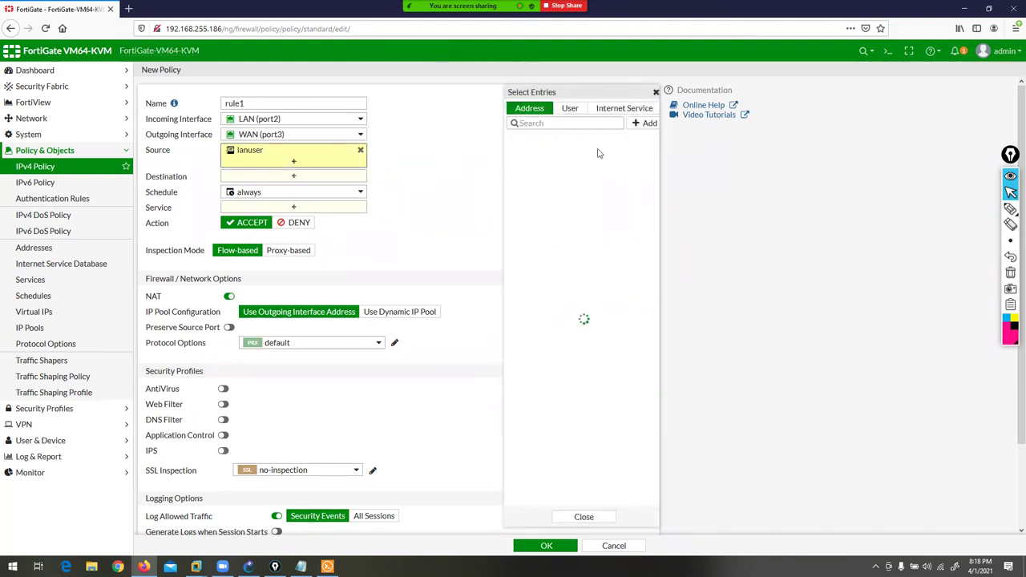
{"action": "left_click", "coordinate": [645, 122]}
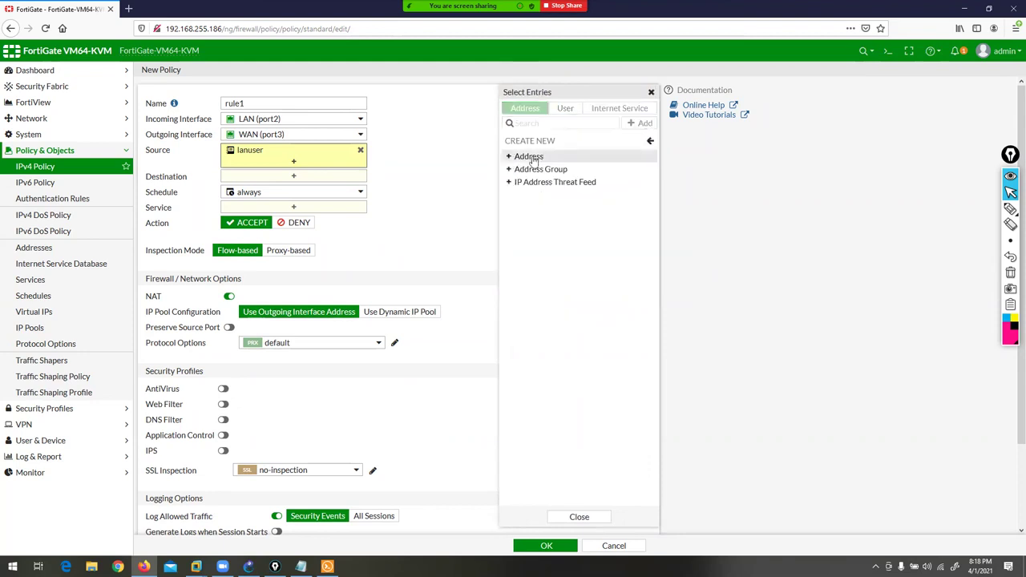
{"action": "left_click", "coordinate": [530, 158]}
{"action": "left_click", "coordinate": [673, 143]}
{"action": "left_click", "coordinate": [657, 168]}
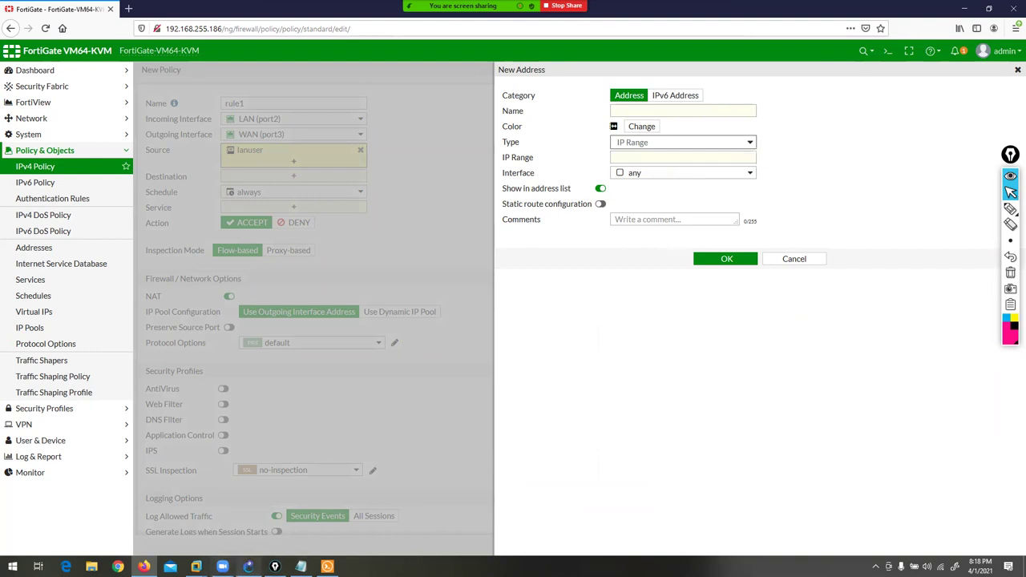
{"action": "left_click", "coordinate": [249, 567]}
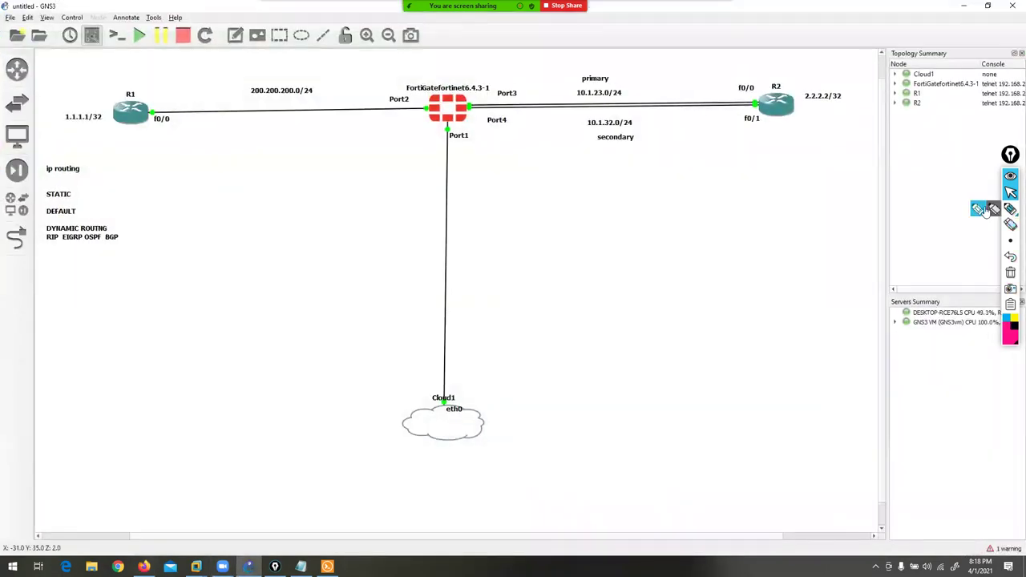
{"action": "left_click", "coordinate": [1010, 208]}
{"action": "mouse_move", "coordinate": [270, 86]}
{"action": "left_mouse_down"}
{"action": "mouse_move", "coordinate": [194, 84]}
{"action": "mouse_move", "coordinate": [193, 146]}
{"action": "mouse_move", "coordinate": [318, 171]}
{"action": "mouse_move", "coordinate": [282, 90]}
{"action": "mouse_move", "coordinate": [253, 93]}
{"action": "mouse_move", "coordinate": [277, 32]}
{"action": "mouse_move", "coordinate": [288, 85]}
{"action": "mouse_move", "coordinate": [249, 58]}
{"action": "mouse_move", "coordinate": [270, 98]}
{"action": "left_mouse_up"}
{"action": "left_click_drag", "start_coordinate": [206, 44], "coordinate": [239, 89]}
{"action": "left_click_drag", "start_coordinate": [175, 50], "coordinate": [211, 94]}
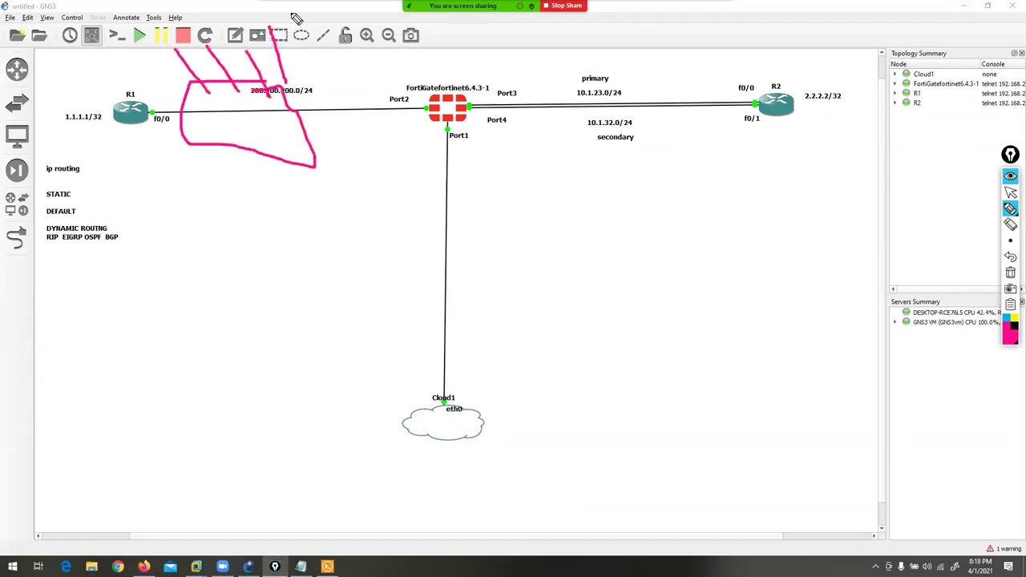
{"action": "mouse_move", "coordinate": [302, 19]}
{"action": "left_mouse_down"}
{"action": "mouse_move", "coordinate": [327, 10]}
{"action": "mouse_move", "coordinate": [255, 17]}
{"action": "left_mouse_up"}
{"action": "mouse_move", "coordinate": [194, 23]}
{"action": "left_mouse_down"}
{"action": "mouse_move", "coordinate": [213, 17]}
{"action": "mouse_move", "coordinate": [218, 37]}
{"action": "mouse_move", "coordinate": [229, 28]}
{"action": "left_mouse_up"}
{"action": "mouse_move", "coordinate": [125, 15]}
{"action": "left_mouse_down"}
{"action": "mouse_move", "coordinate": [130, 49]}
{"action": "mouse_move", "coordinate": [166, 41]}
{"action": "left_mouse_up"}
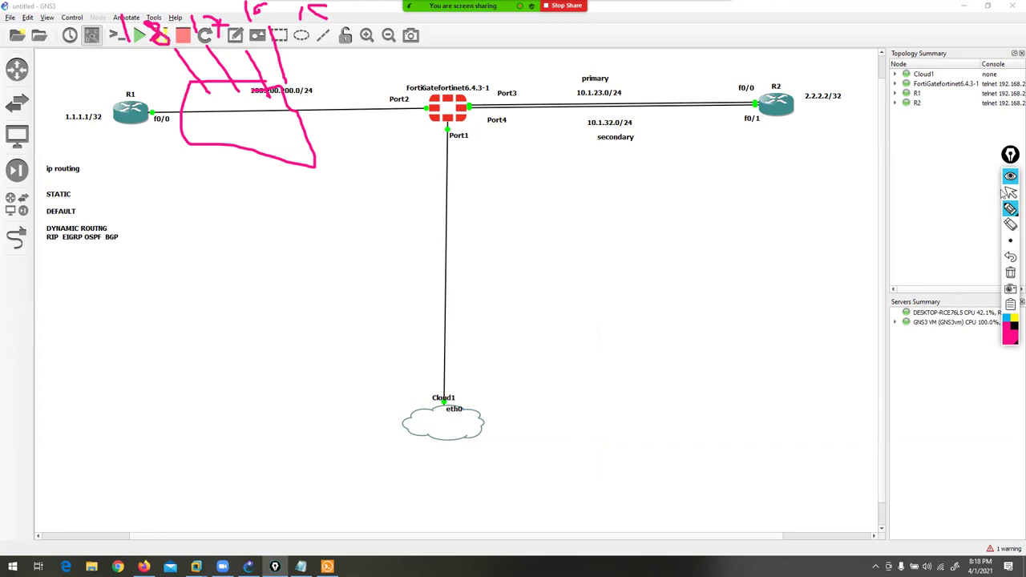
{"action": "left_click", "coordinate": [1011, 193]}
- Create IP Range address 'salesusers' 200.200.200.15-200.200.200.18 and add it to rule1's source
{"action": "left_click", "coordinate": [964, 6]}
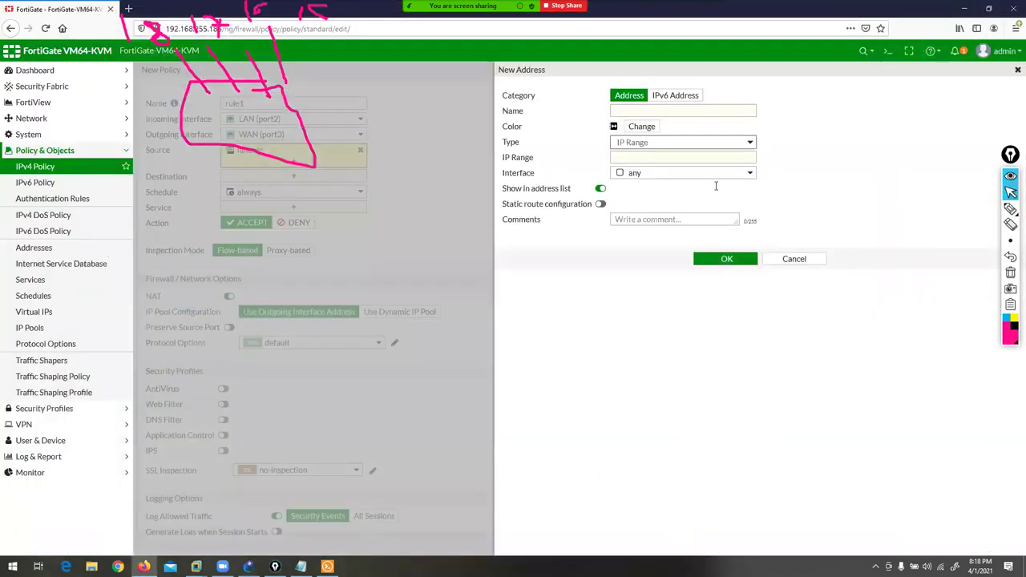
{"action": "left_click", "coordinate": [625, 112]}
{"action": "type", "text": "sales"}
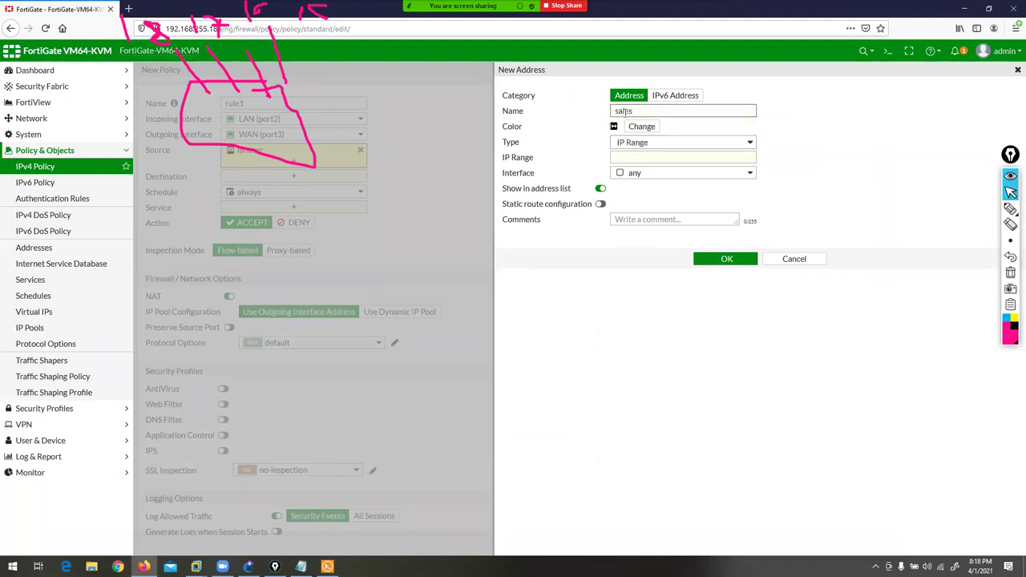
{"action": "type", "text": "users"}
{"action": "left_click", "coordinate": [643, 157]}
{"action": "type", "text": "200.200.200.15"}
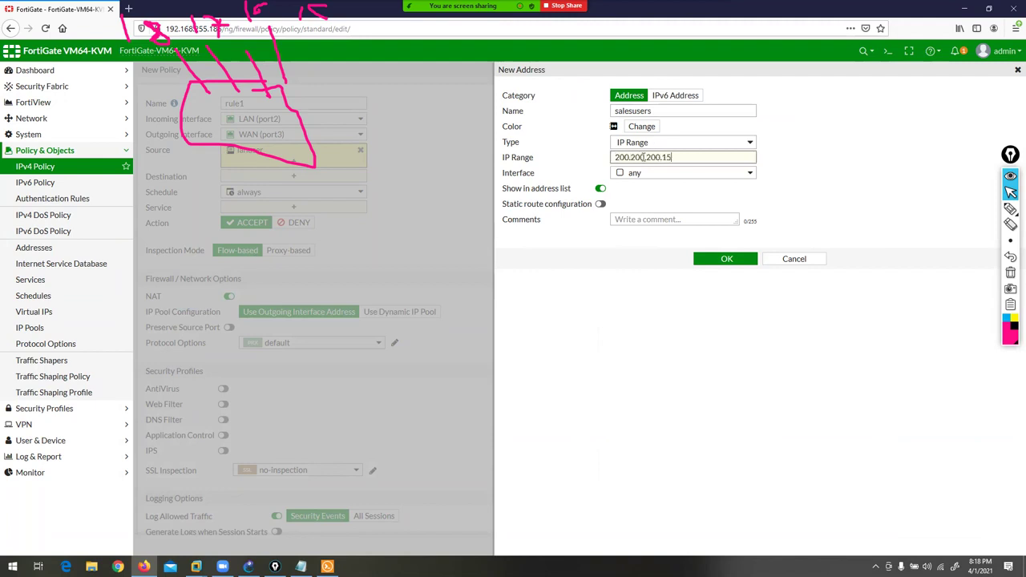
{"action": "type", "text": "-200.200.200.18"}
{"action": "left_click", "coordinate": [724, 259]}
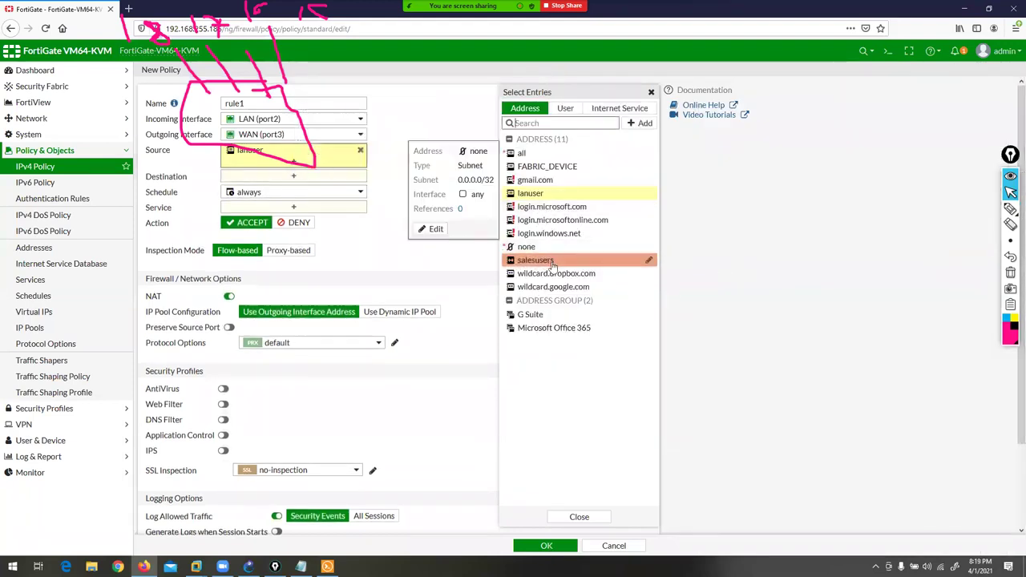
{"action": "left_click", "coordinate": [550, 261]}
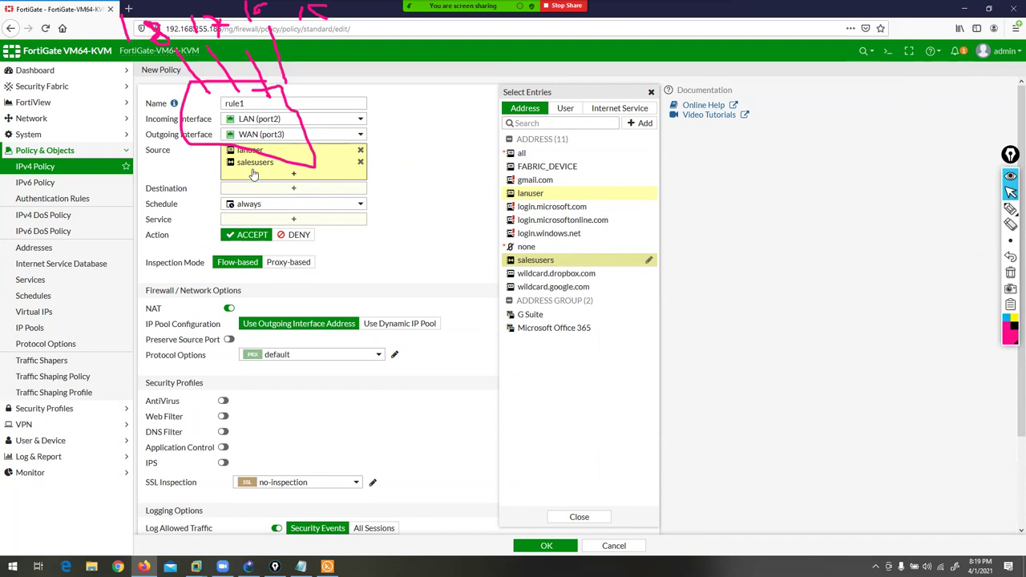
{"action": "left_click", "coordinate": [1010, 273]}
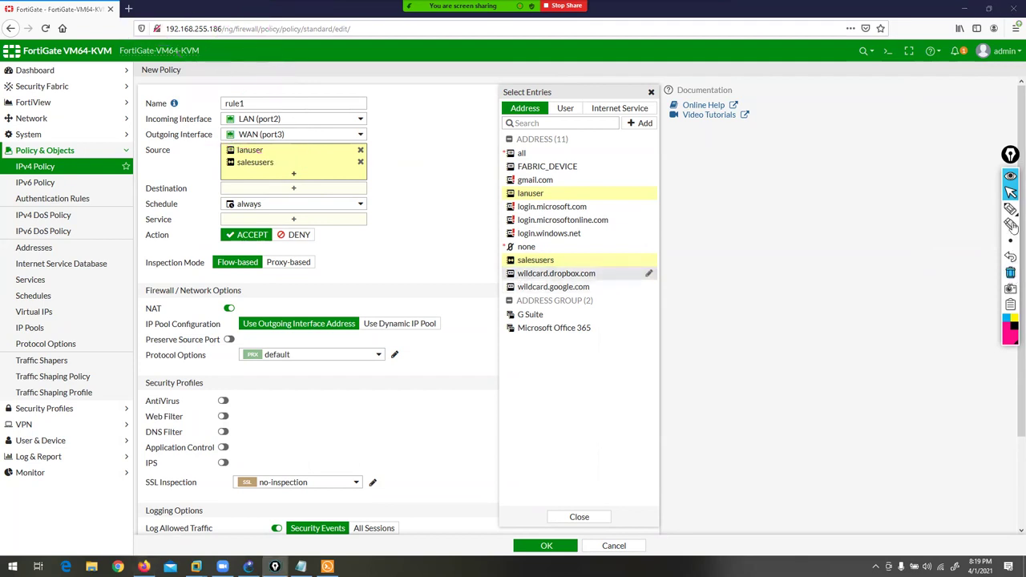
- Start another new address with Type set to Geography
{"action": "left_click", "coordinate": [644, 125]}
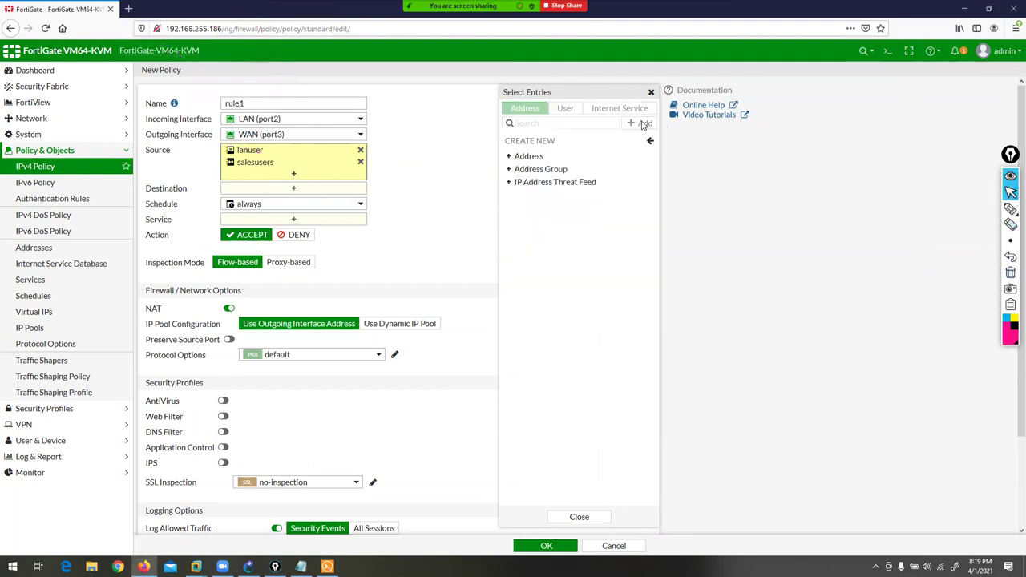
{"action": "left_click", "coordinate": [523, 156]}
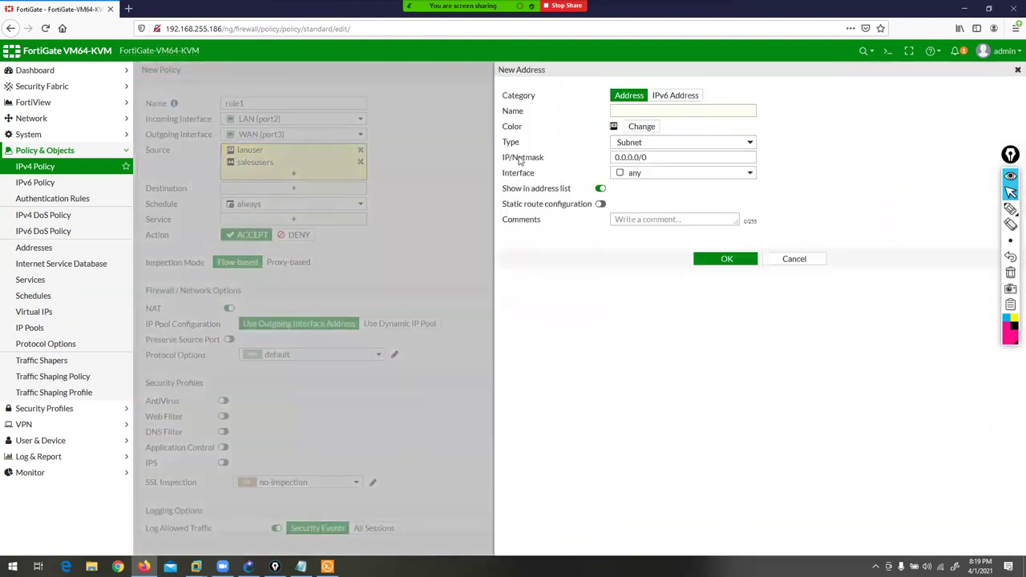
{"action": "left_click", "coordinate": [651, 147]}
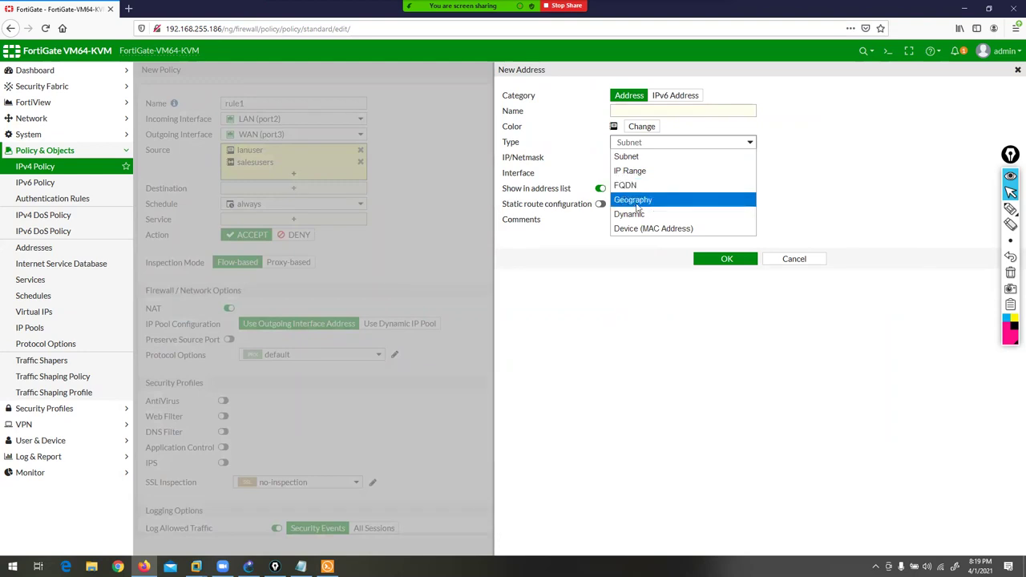
{"action": "left_click", "coordinate": [637, 200]}
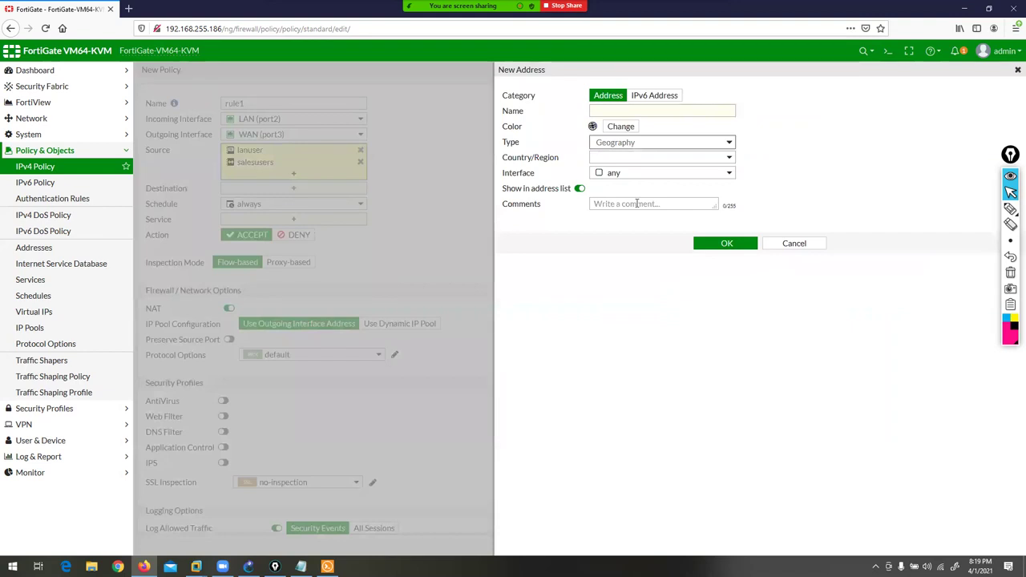
{"action": "mouse_move", "coordinate": [1010, 240]}
{"action": "left_click", "coordinate": [1011, 209]}
{"action": "mouse_move", "coordinate": [145, 163]}
{"action": "left_mouse_down"}
{"action": "mouse_move", "coordinate": [193, 166]}
{"action": "mouse_move", "coordinate": [156, 137]}
{"action": "mouse_move", "coordinate": [146, 176]}
{"action": "mouse_move", "coordinate": [189, 163]}
{"action": "left_mouse_up"}
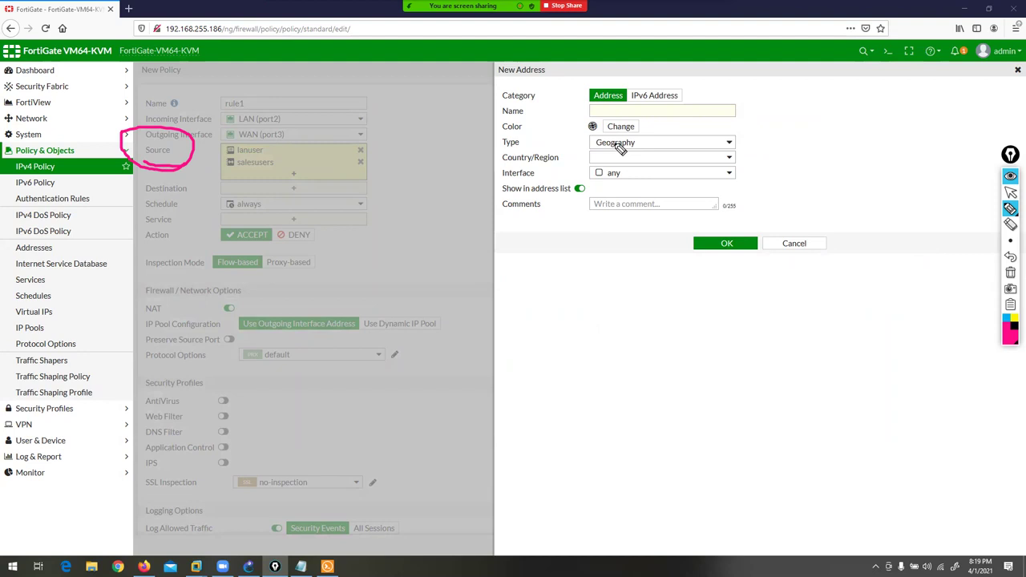
{"action": "left_click", "coordinate": [1011, 273]}
{"action": "left_click", "coordinate": [1011, 193]}
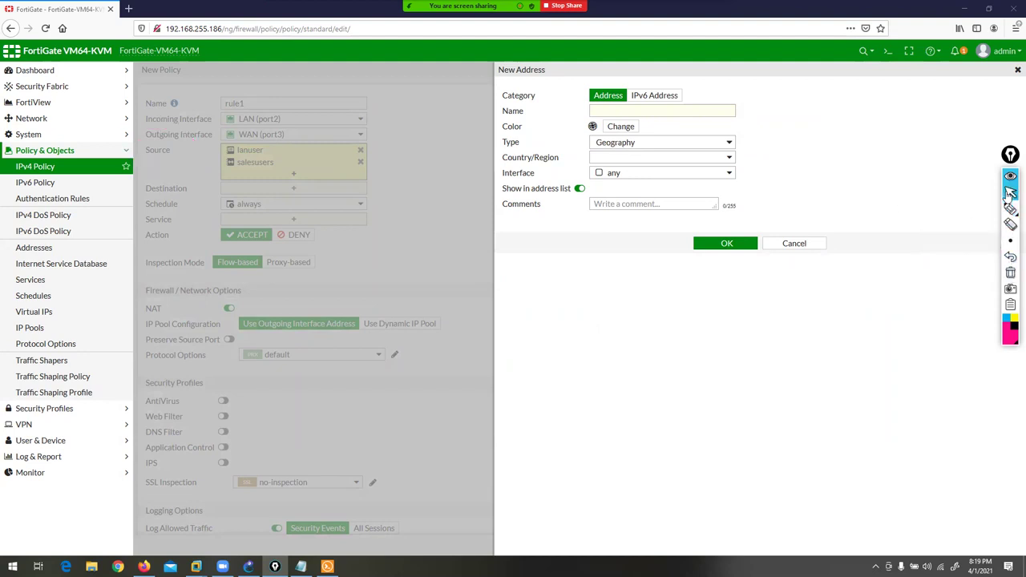
- Search the country list for 'china' and set Country/Region to China
{"action": "left_click", "coordinate": [670, 159]}
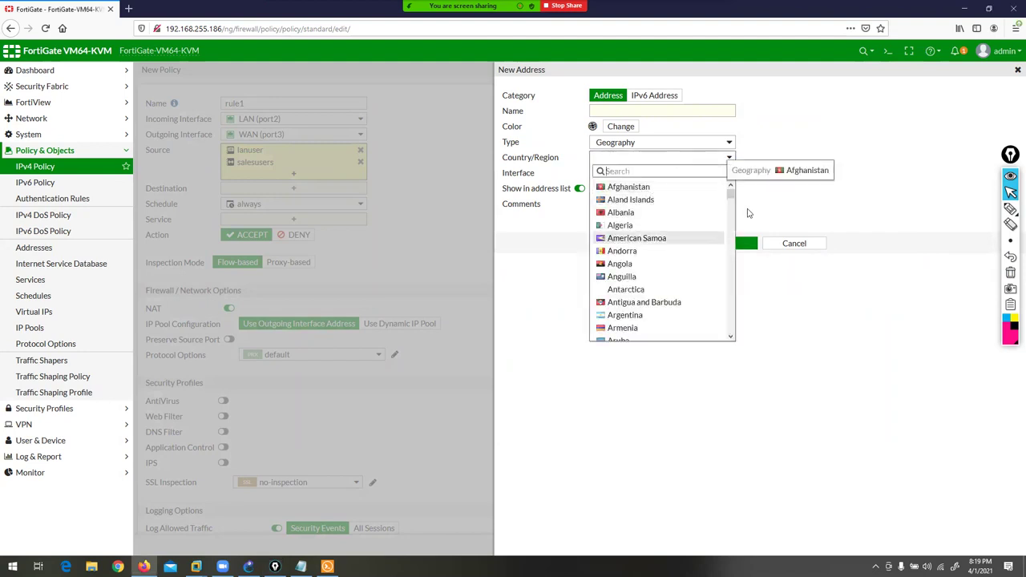
{"action": "mouse_move", "coordinate": [730, 195]}
{"action": "left_mouse_down"}
{"action": "mouse_move", "coordinate": [727, 222]}
{"action": "mouse_move", "coordinate": [729, 188]}
{"action": "left_mouse_up"}
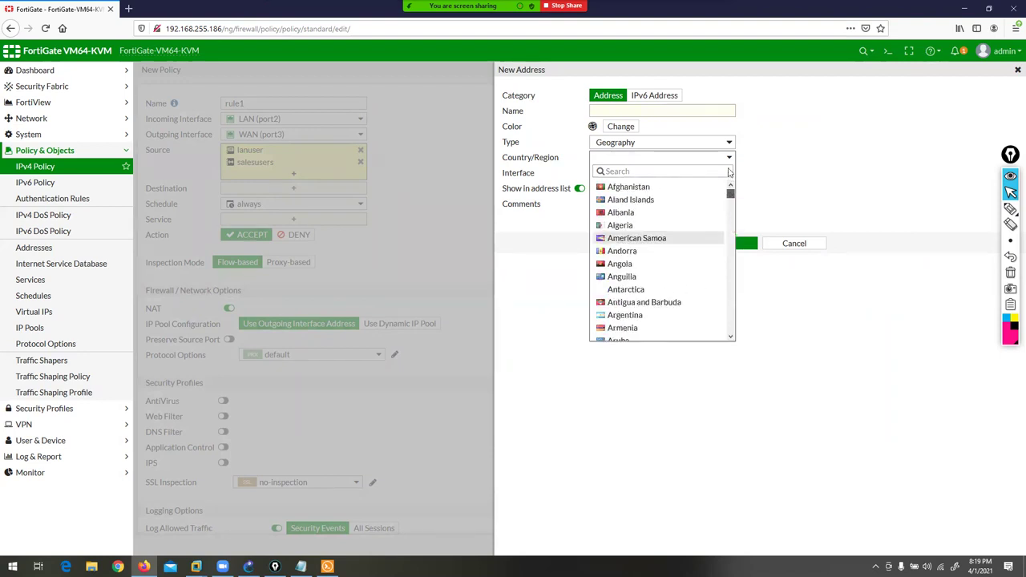
{"action": "left_click", "coordinate": [615, 171]}
{"action": "type", "text": "china"}
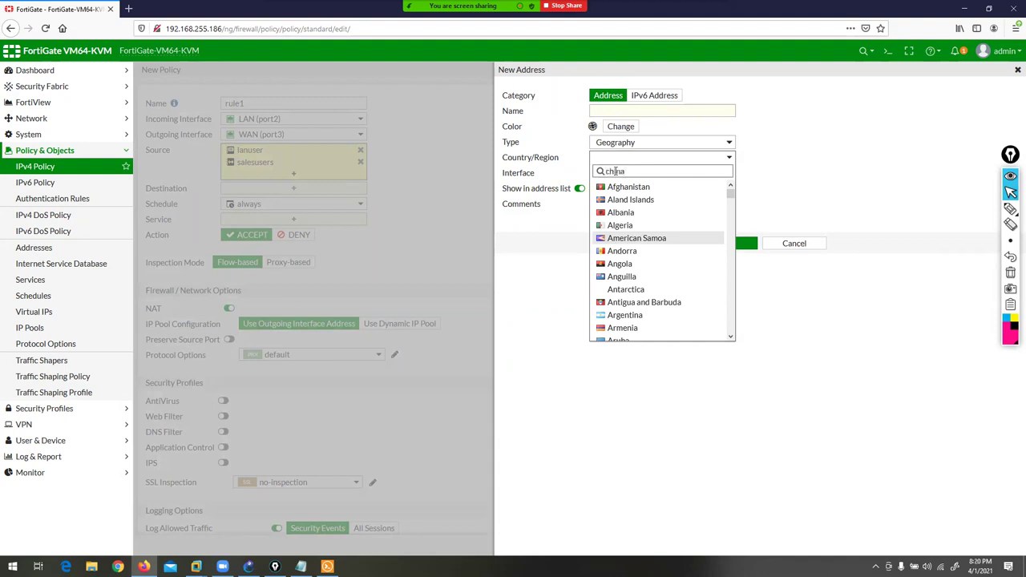
{"action": "left_click", "coordinate": [616, 190]}
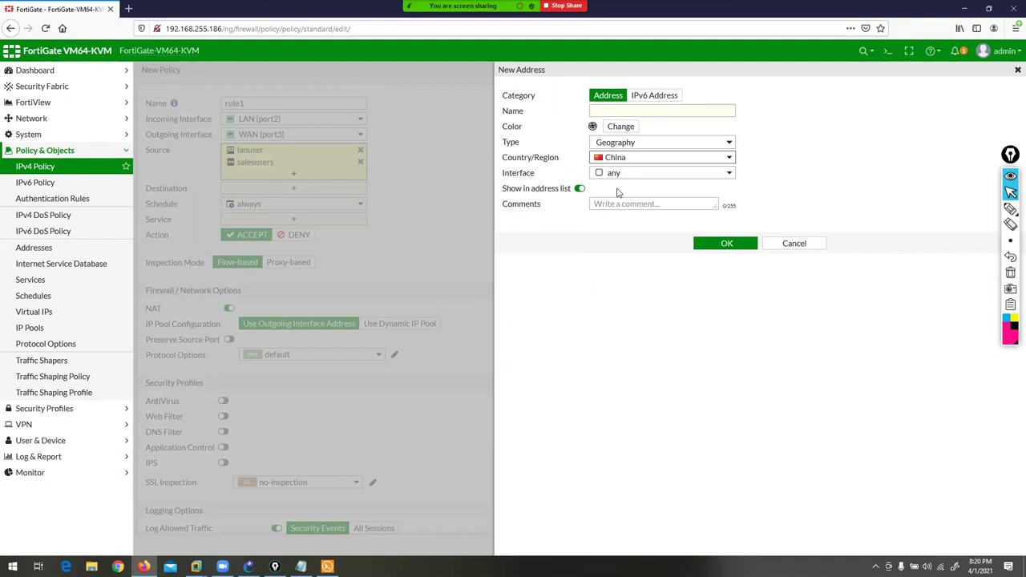
- Try Type Dynamic, then Device (MAC Address) with MAC scope set to Range
{"action": "left_click", "coordinate": [637, 142]}
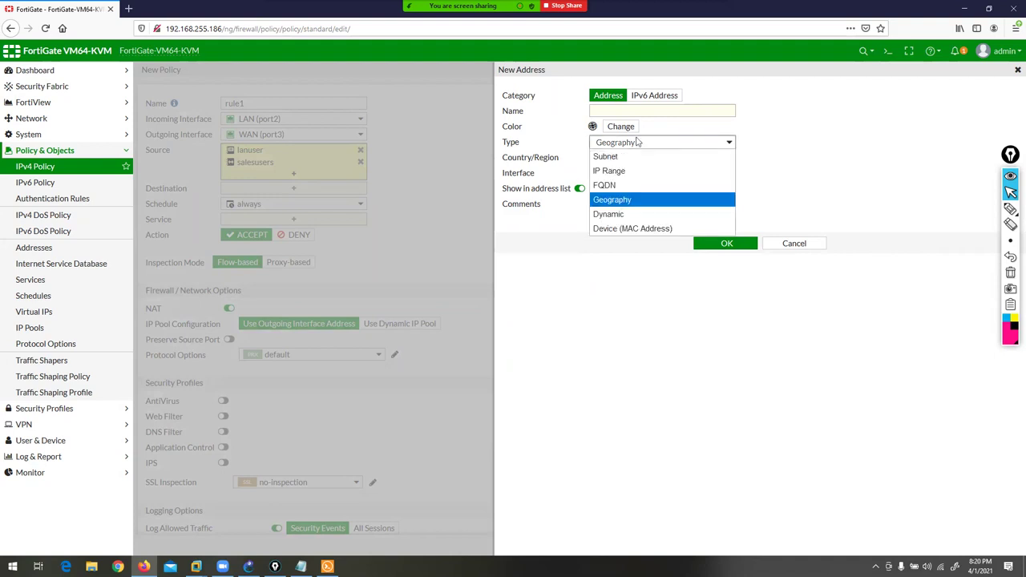
{"action": "left_click", "coordinate": [622, 214]}
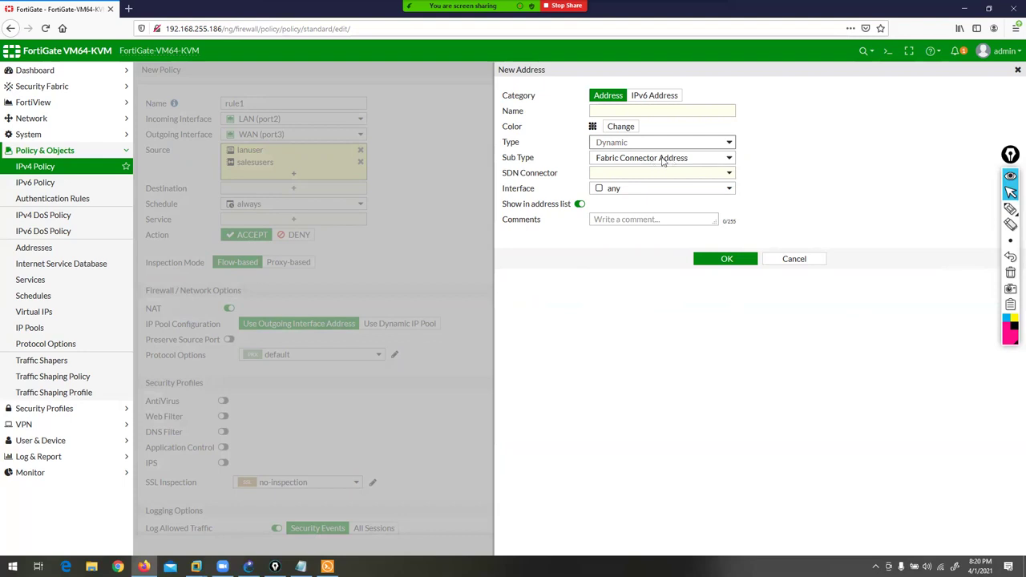
{"action": "left_click", "coordinate": [639, 144]}
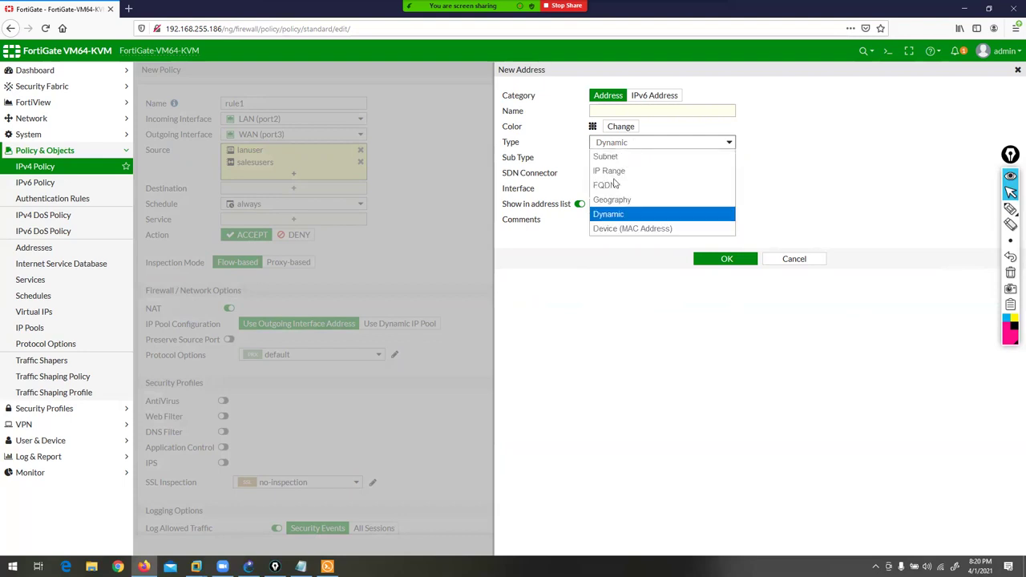
{"action": "left_click", "coordinate": [616, 231]}
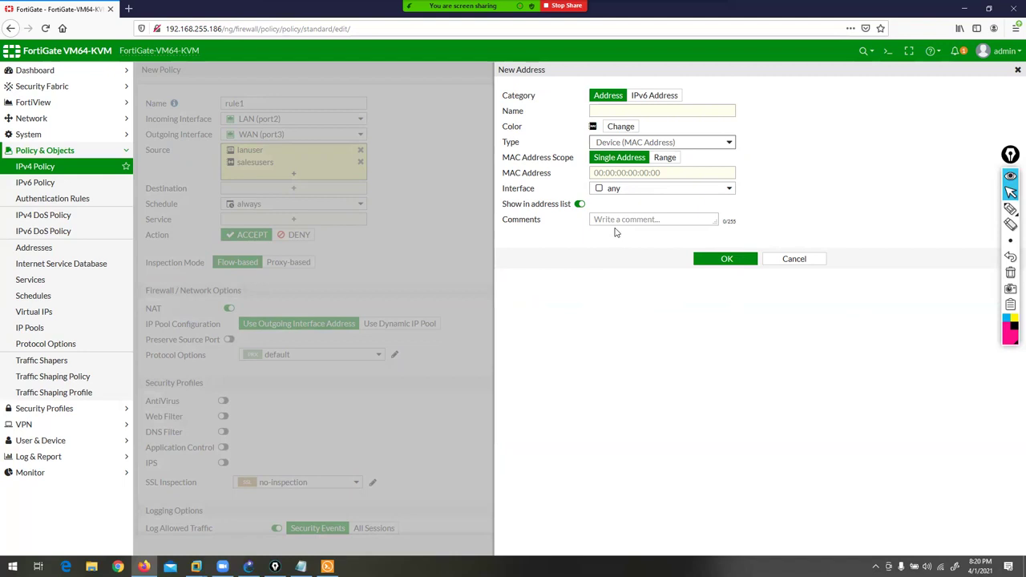
{"action": "left_click", "coordinate": [623, 172]}
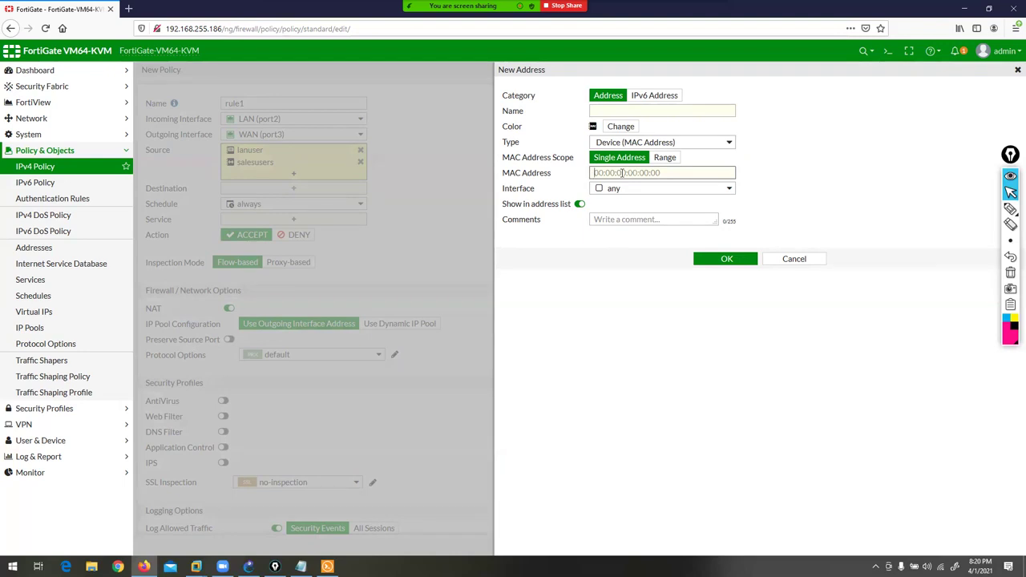
{"action": "left_click", "coordinate": [672, 159]}
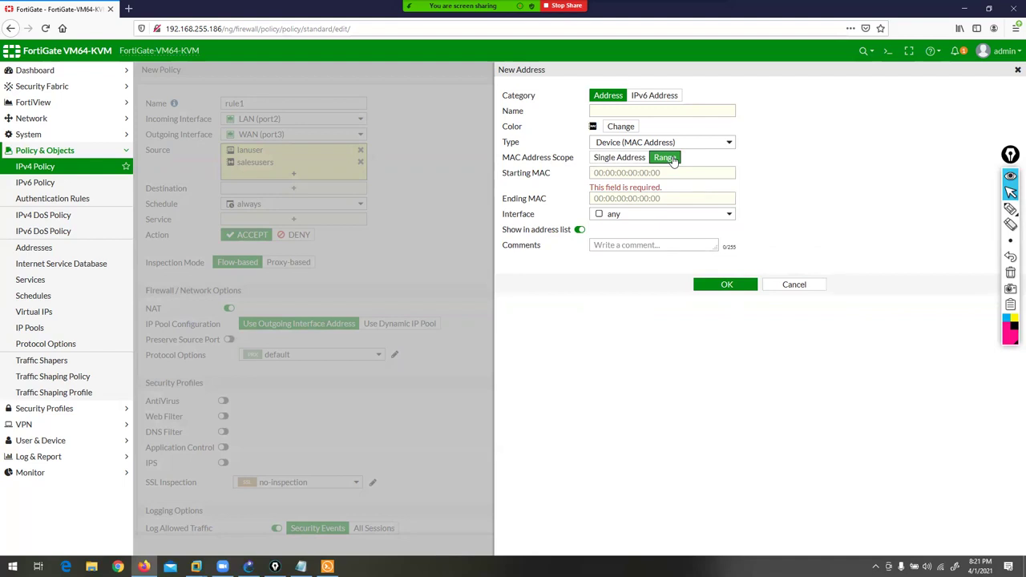
{"action": "left_click", "coordinate": [659, 172]}
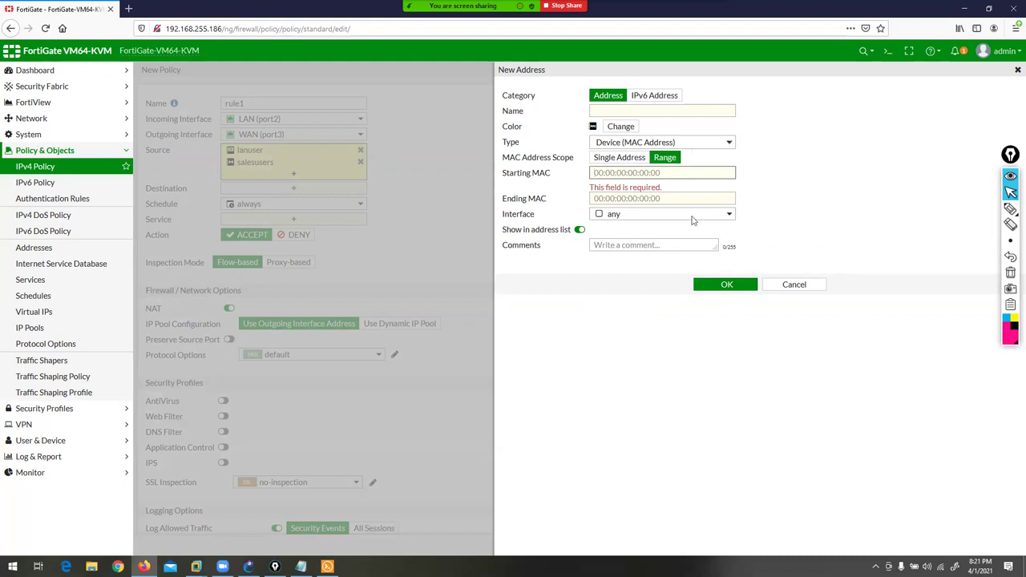
{"action": "left_click", "coordinate": [646, 198]}
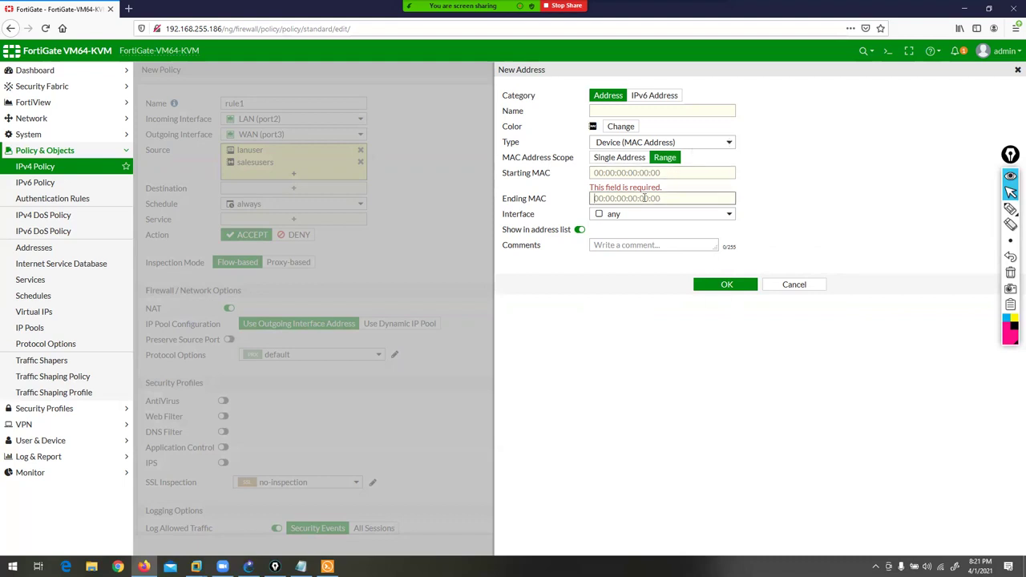
- Review the address Type list again, then cancel the New Address form unsaved
{"action": "left_click", "coordinate": [685, 143]}
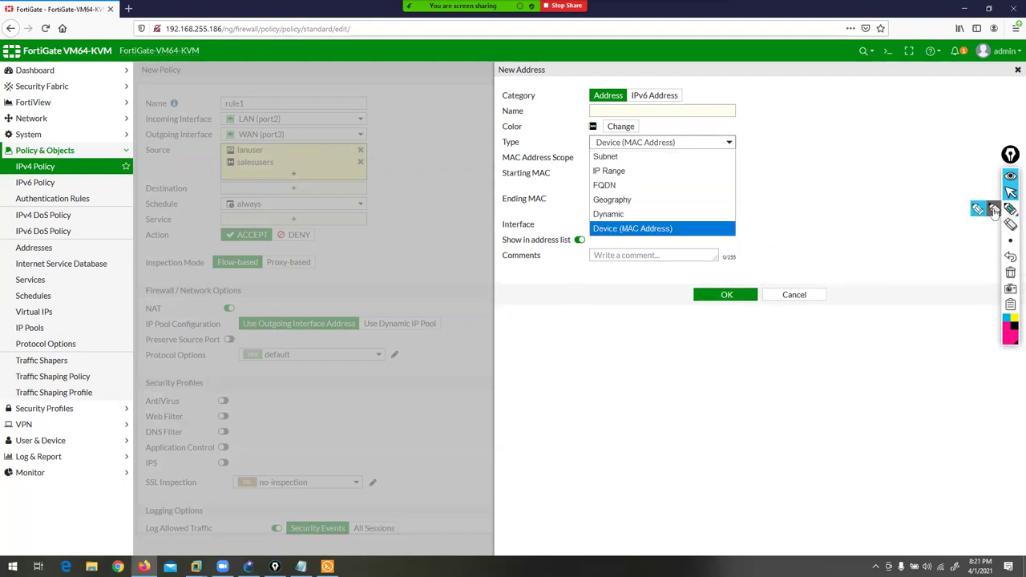
{"action": "left_click", "coordinate": [1010, 208]}
{"action": "left_click", "coordinate": [1010, 192]}
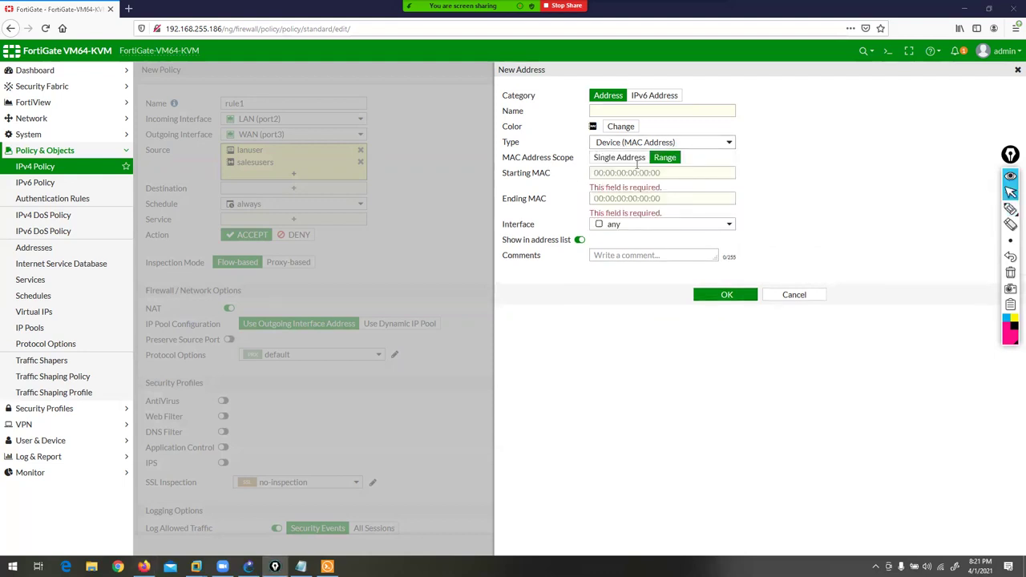
{"action": "left_click", "coordinate": [664, 146]}
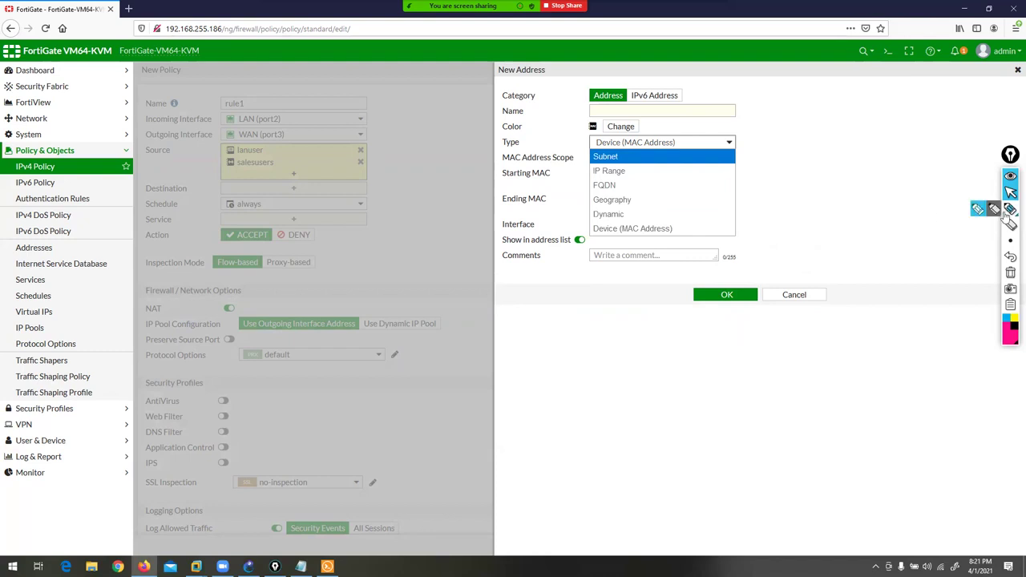
{"action": "left_click", "coordinate": [983, 210]}
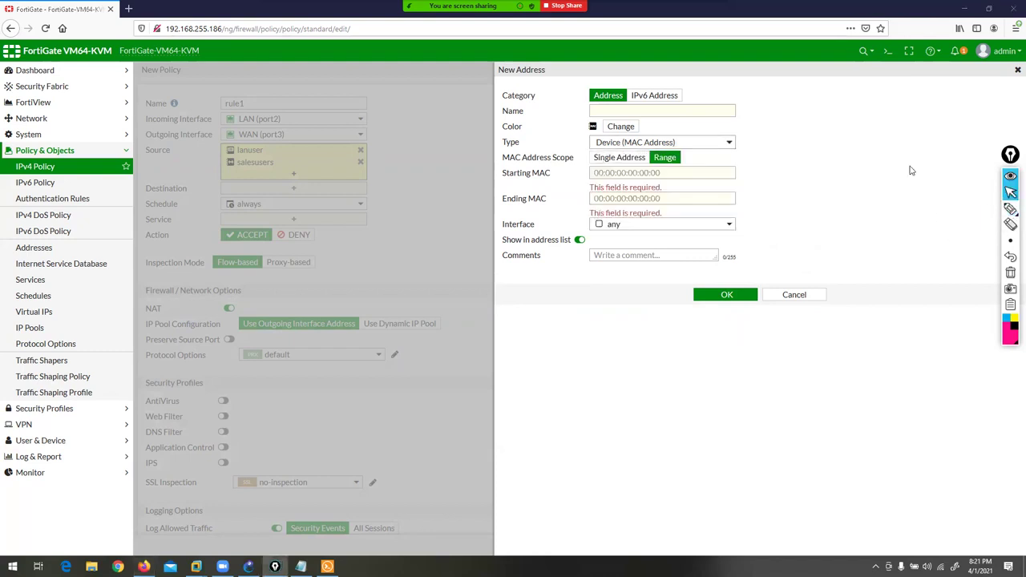
{"action": "left_click", "coordinate": [627, 142]}
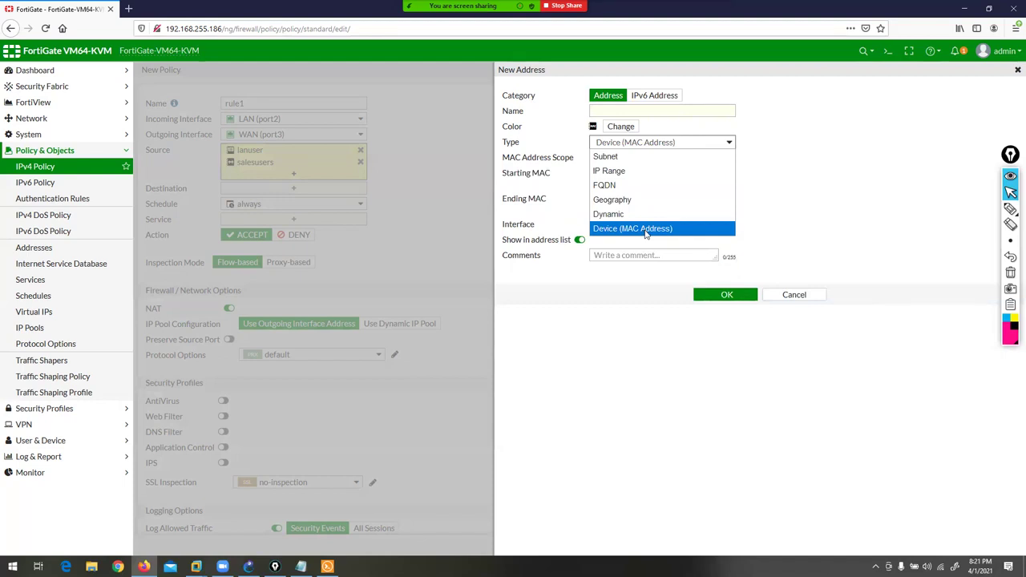
{"action": "left_click", "coordinate": [800, 297]}
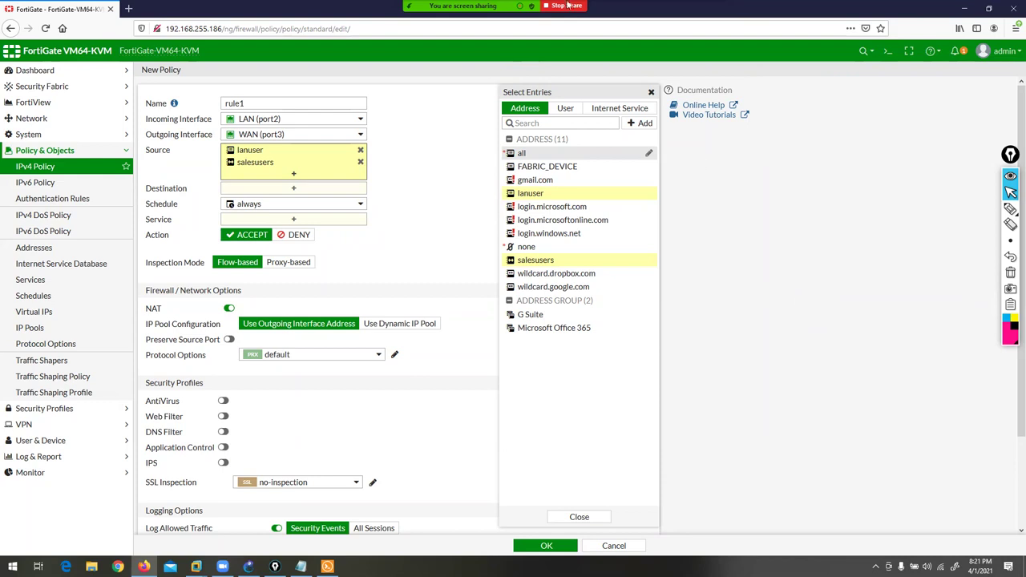
- Replace rule1's source entries lanuser and salesusers with the all address
{"action": "mouse_move", "coordinate": [523, 155]}
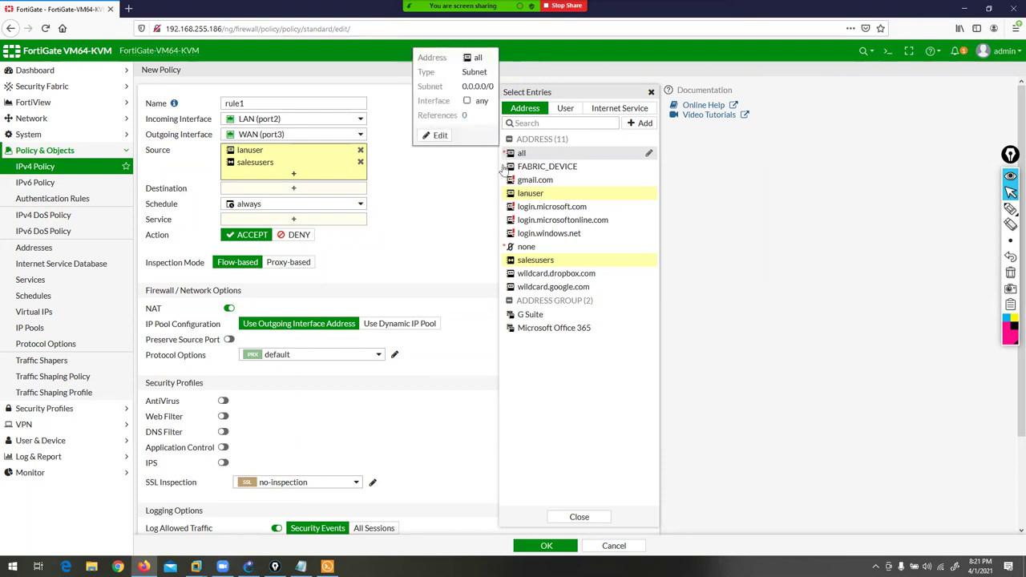
{"action": "left_click", "coordinate": [361, 162]}
{"action": "left_click", "coordinate": [360, 151]}
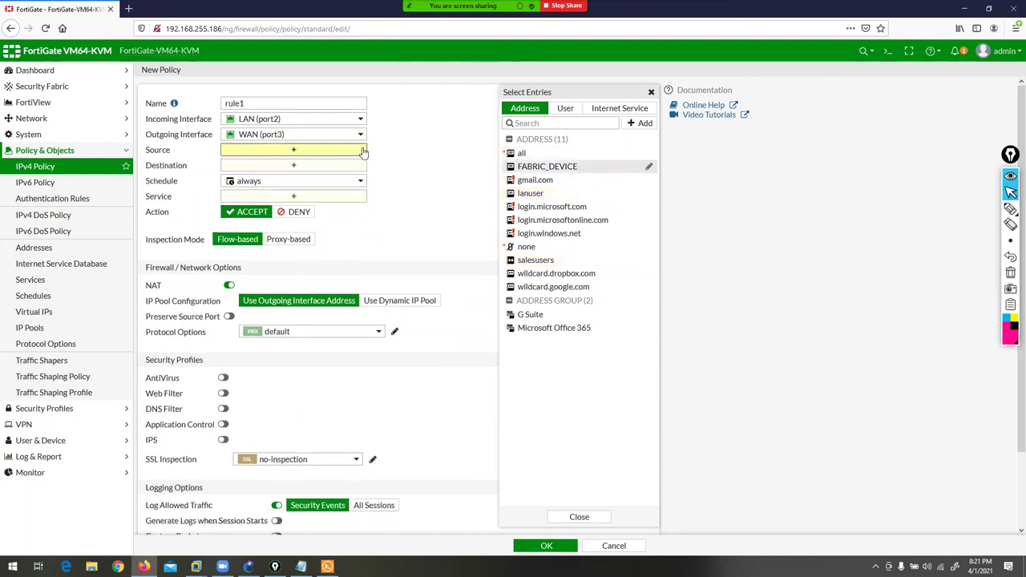
{"action": "left_click", "coordinate": [513, 154]}
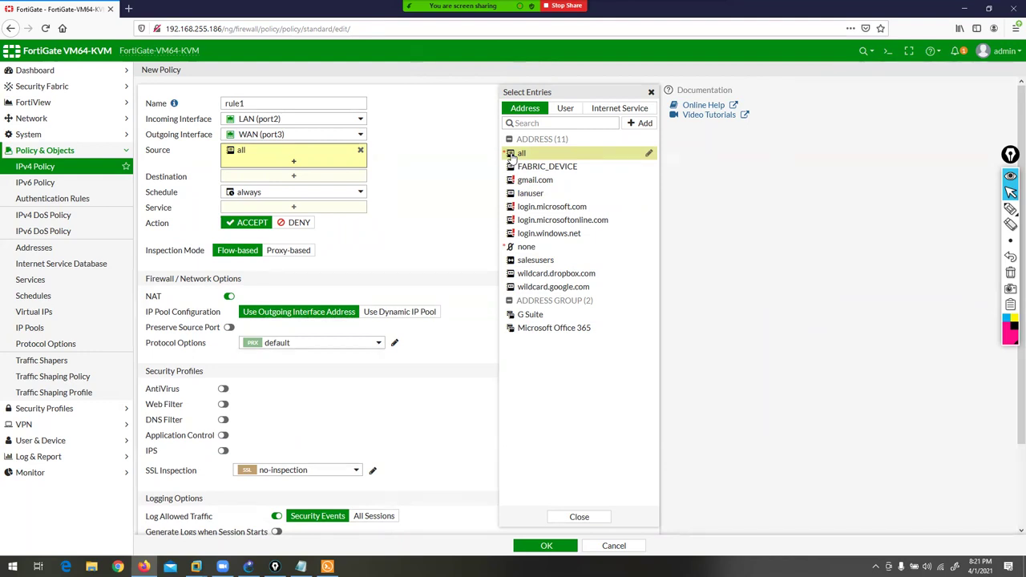
{"action": "left_click", "coordinate": [414, 174]}
- Reopen the source entry picker and view the available user entries
{"action": "mouse_move", "coordinate": [247, 155]}
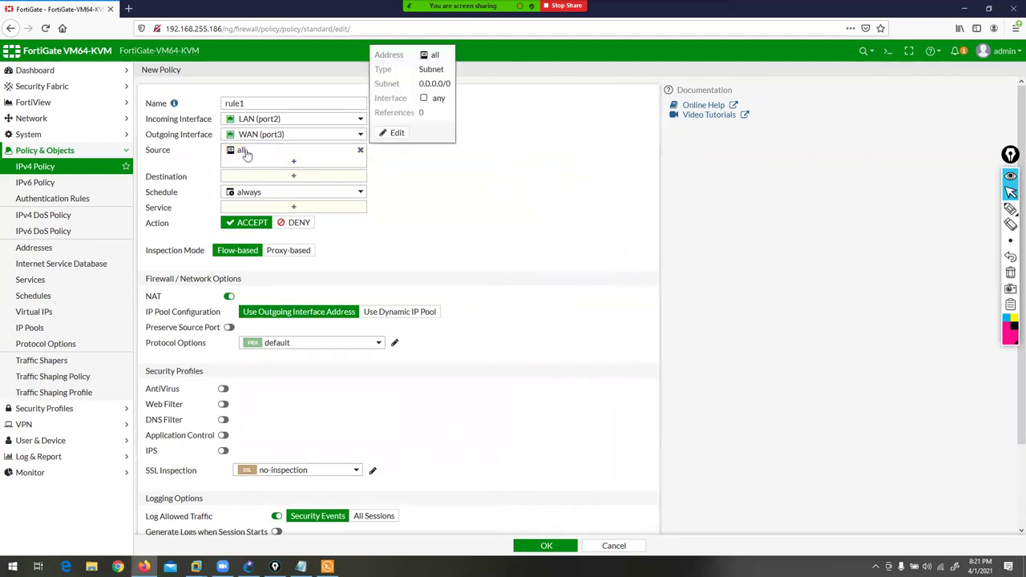
{"action": "left_click", "coordinate": [293, 162]}
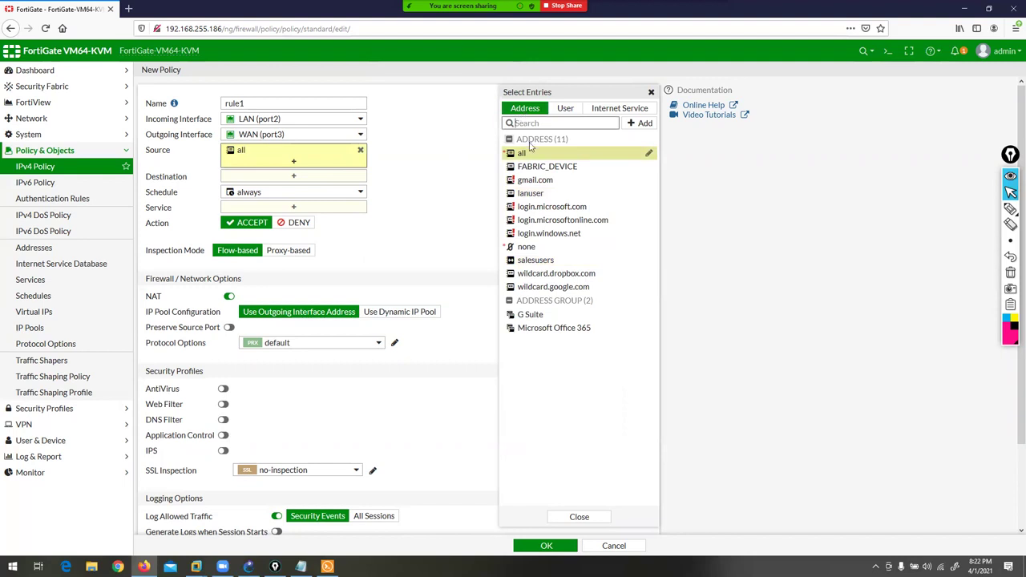
{"action": "mouse_move", "coordinate": [305, 152]}
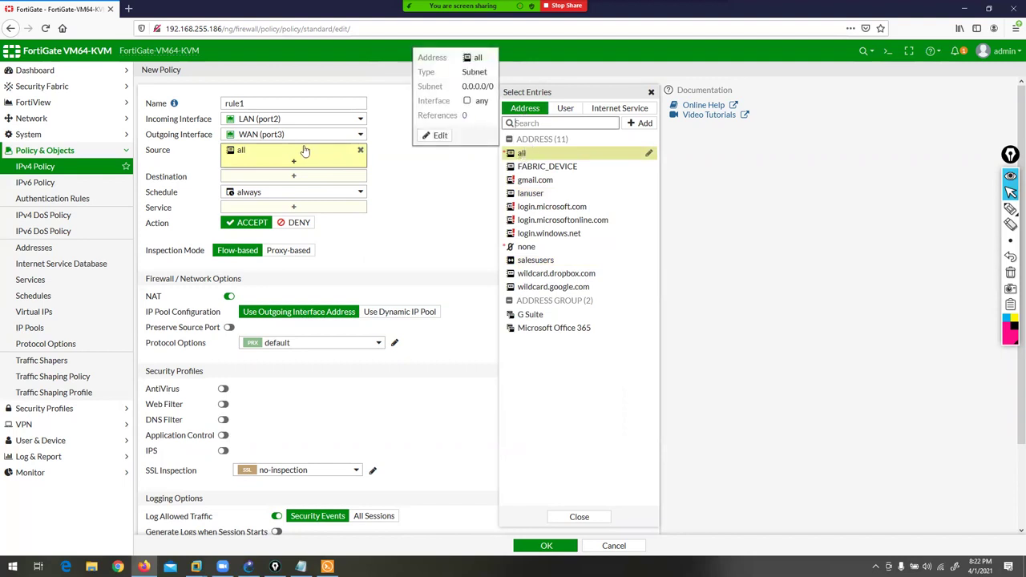
{"action": "left_click", "coordinate": [566, 112]}
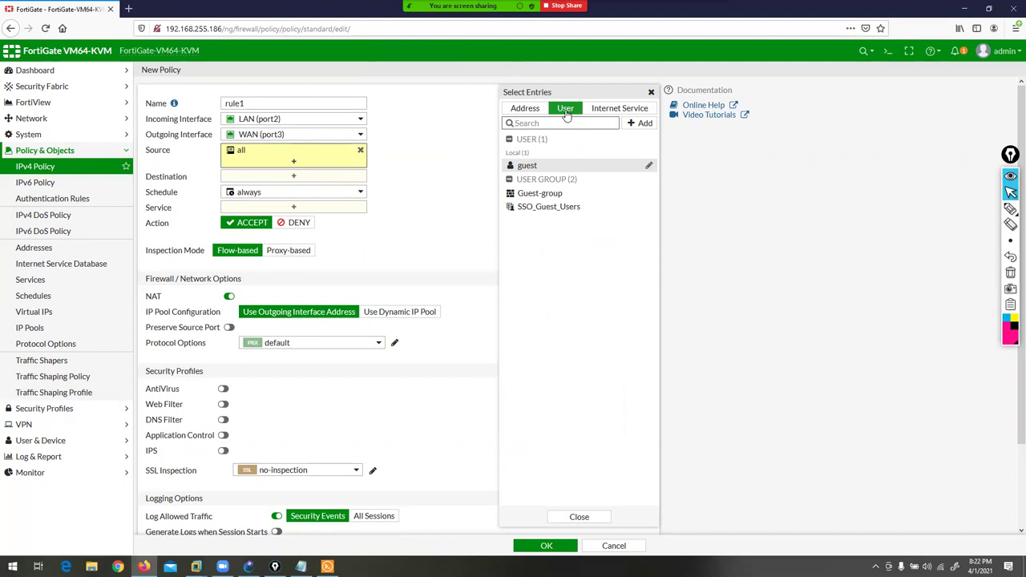
- Open the Users/Groups Creation Wizard from the source picker, annotating the Local User type
{"action": "left_click", "coordinate": [642, 123]}
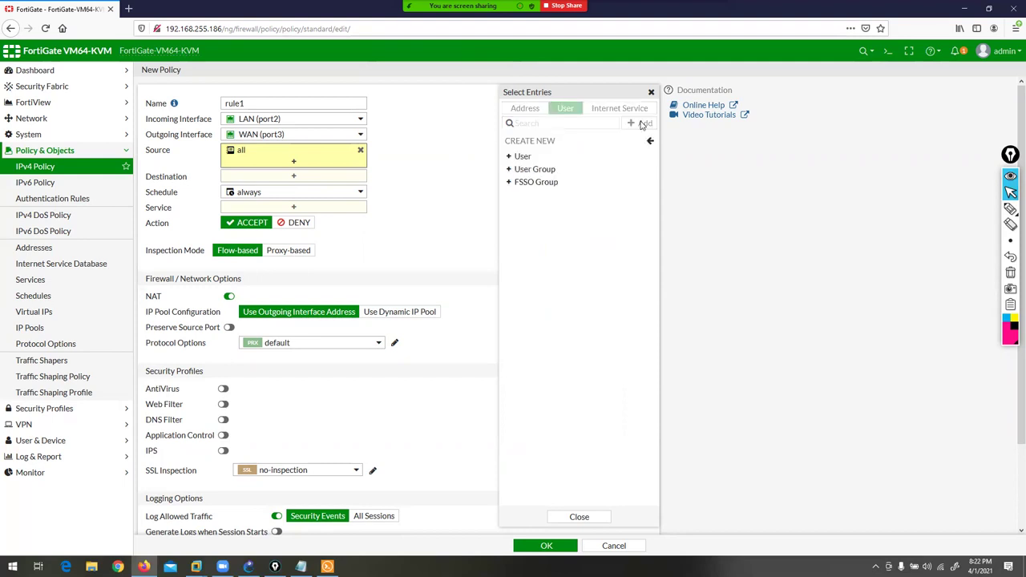
{"action": "left_click", "coordinate": [520, 158]}
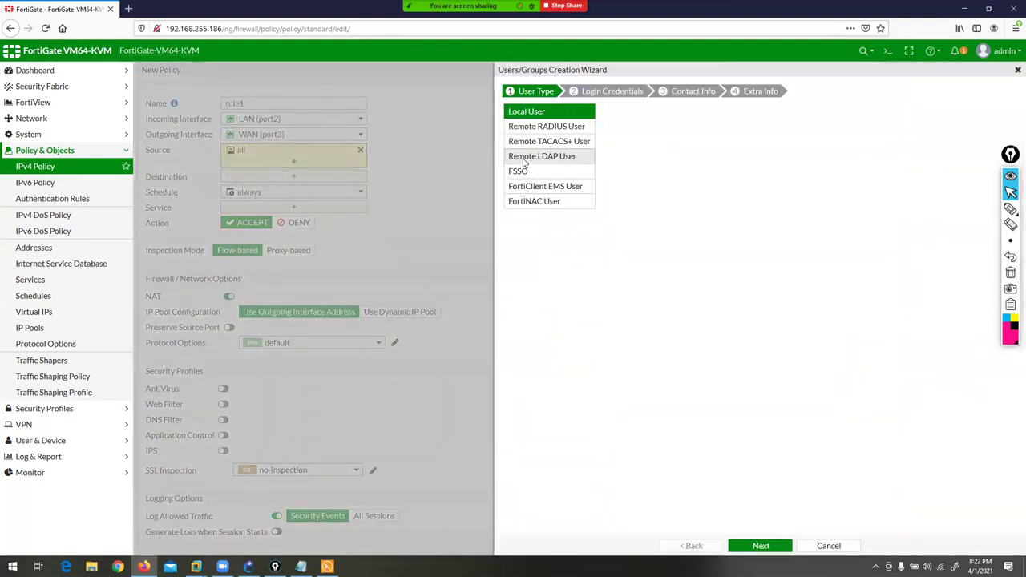
{"action": "left_click", "coordinate": [1010, 210]}
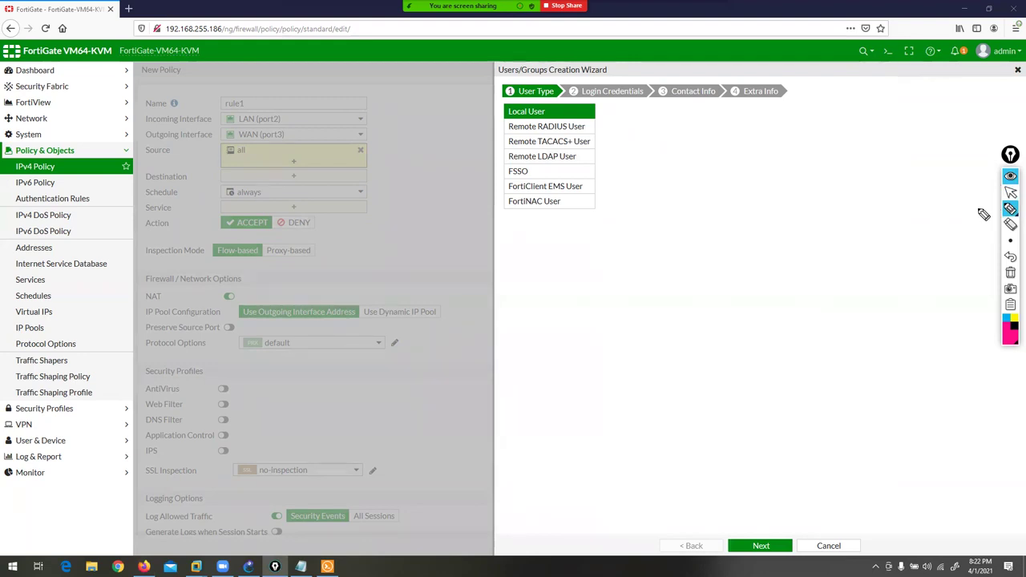
{"action": "mouse_move", "coordinate": [612, 58]}
{"action": "left_mouse_down"}
{"action": "mouse_move", "coordinate": [595, 96]}
{"action": "mouse_move", "coordinate": [556, 114]}
{"action": "mouse_move", "coordinate": [579, 115]}
{"action": "left_mouse_up"}
{"action": "mouse_move", "coordinate": [418, 113]}
{"action": "left_mouse_down"}
{"action": "mouse_move", "coordinate": [480, 102]}
{"action": "mouse_move", "coordinate": [478, 118]}
{"action": "left_mouse_up"}
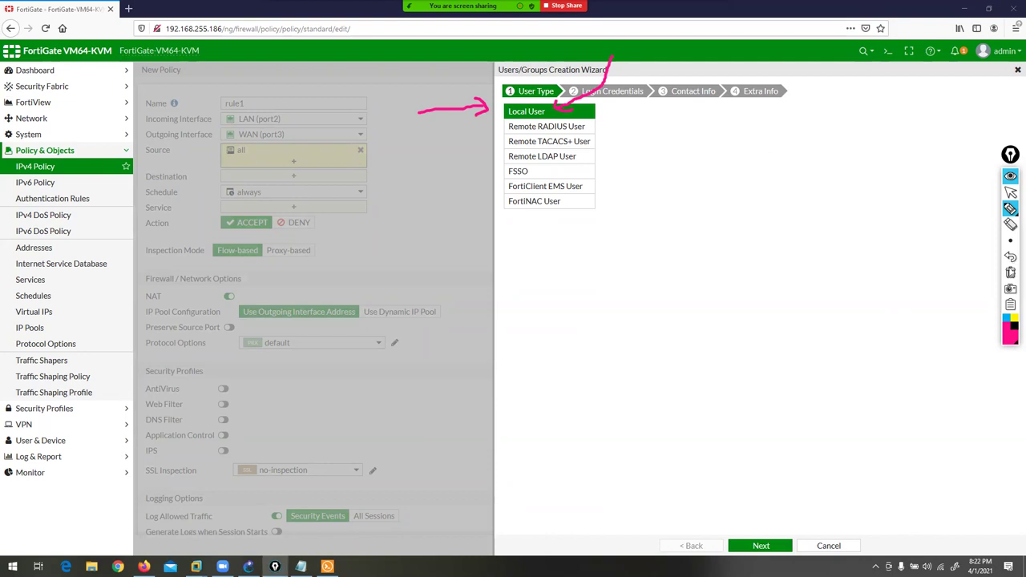
{"action": "left_click", "coordinate": [1010, 274]}
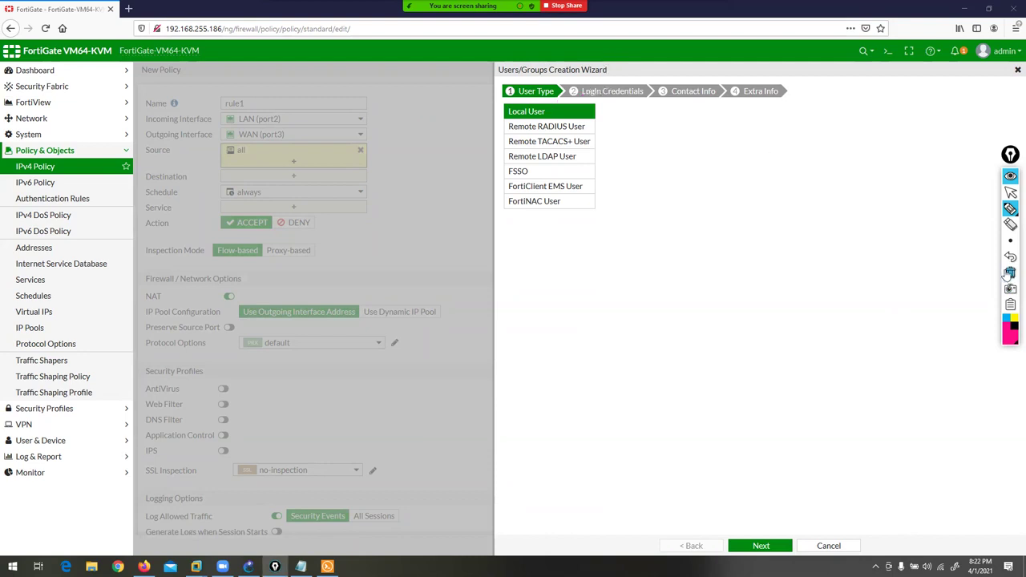
- Choose Local User as the new user's type, backing out of a RADIUS attempt
{"action": "left_click", "coordinate": [1010, 193]}
{"action": "left_click", "coordinate": [543, 128]}
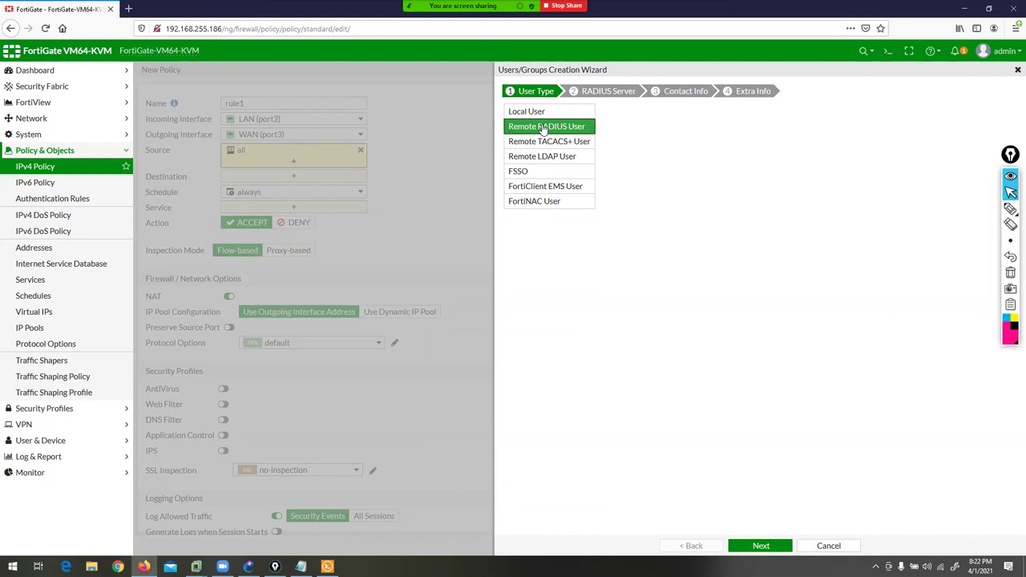
{"action": "left_click", "coordinate": [756, 546]}
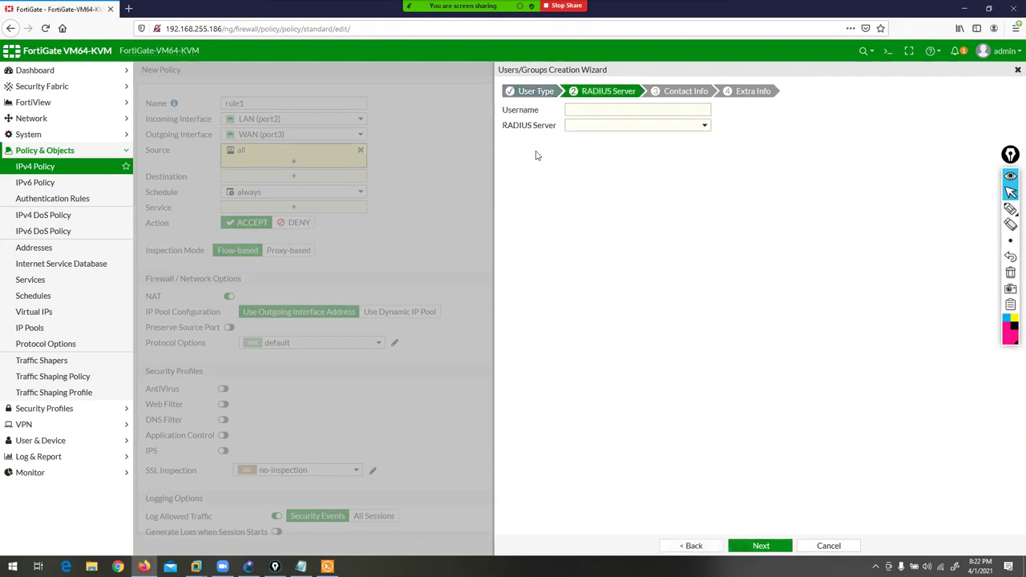
{"action": "left_click", "coordinate": [681, 548]}
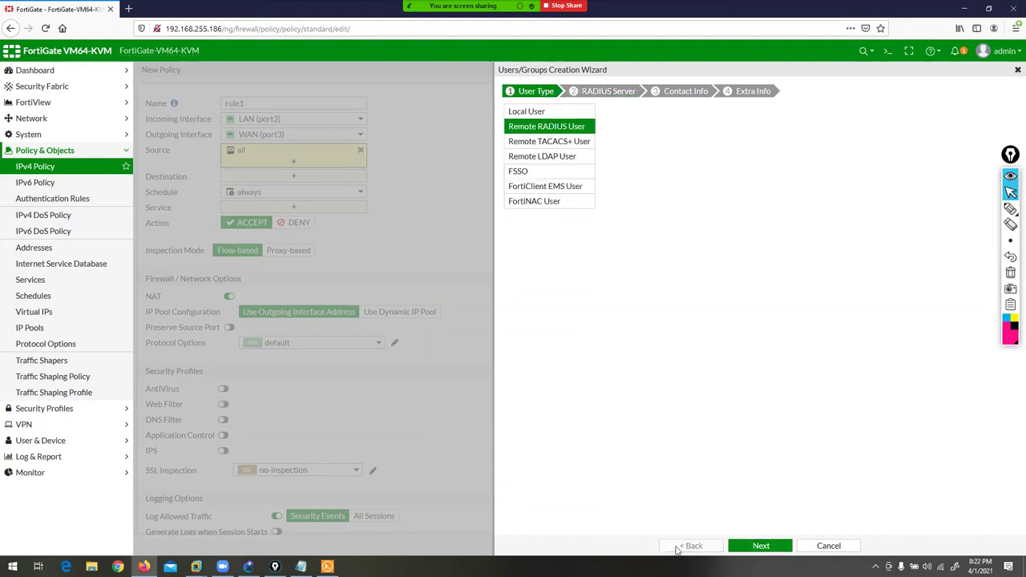
{"action": "left_click", "coordinate": [521, 113]}
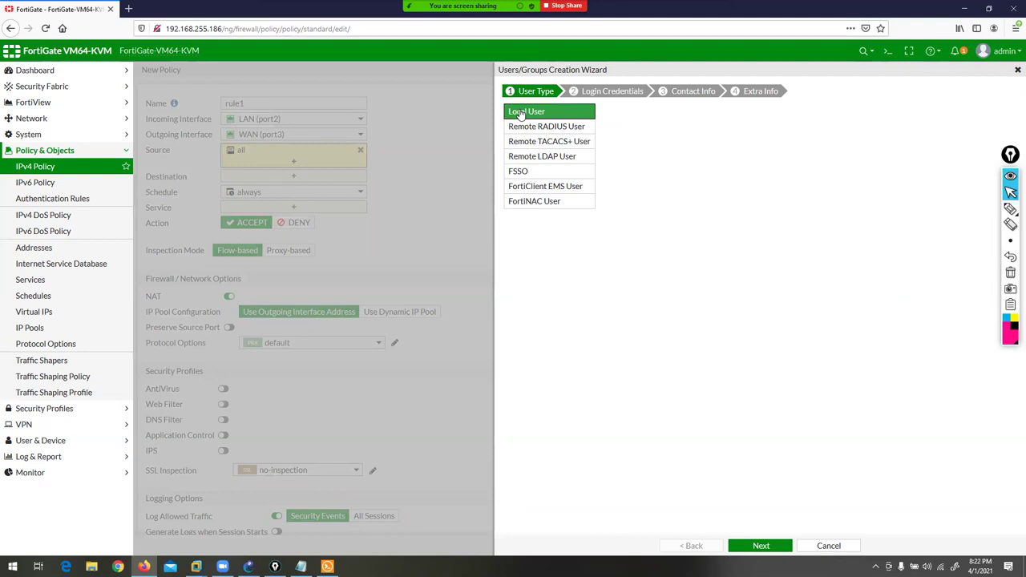
{"action": "left_click", "coordinate": [752, 547]}
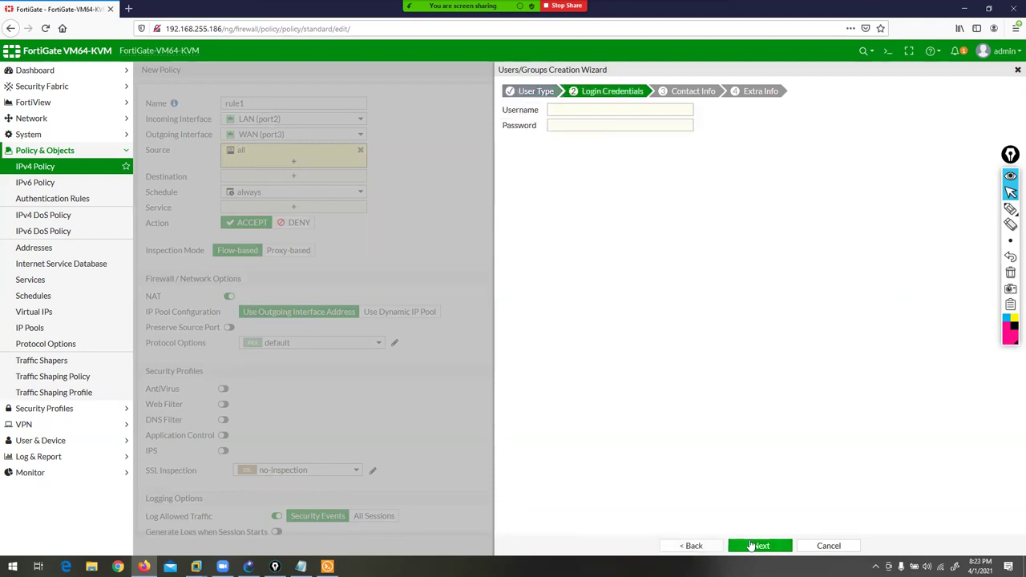
- Create local user 'user5' with a password, skipping contact and extra info
{"action": "left_click", "coordinate": [583, 110]}
{"action": "type", "text": "user5"}
{"action": "key", "text": "Tab"}
{"action": "type", "text": "pass"}
{"action": "left_click", "coordinate": [775, 548]}
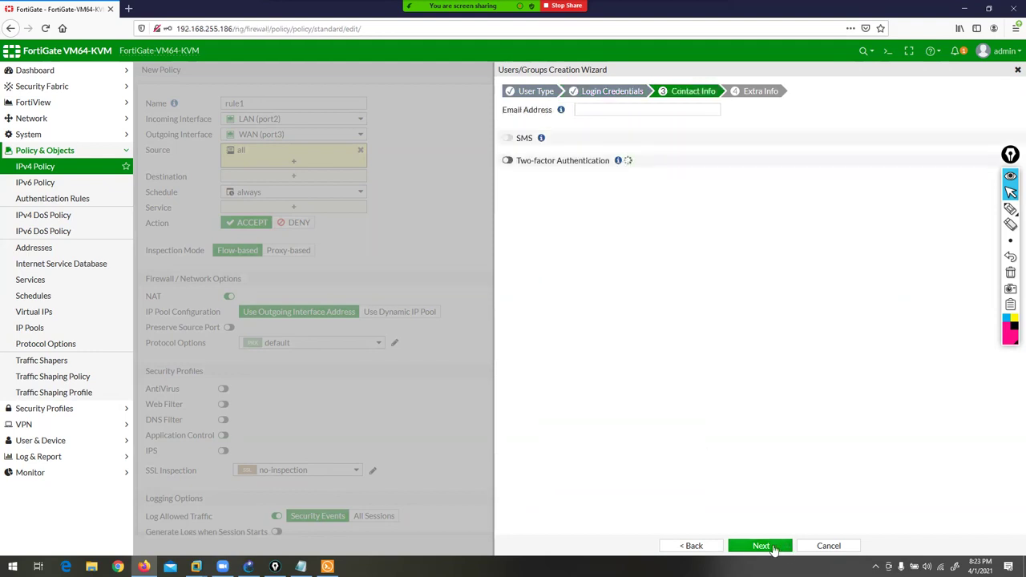
{"action": "left_click", "coordinate": [775, 549]}
{"action": "left_click", "coordinate": [774, 548]}
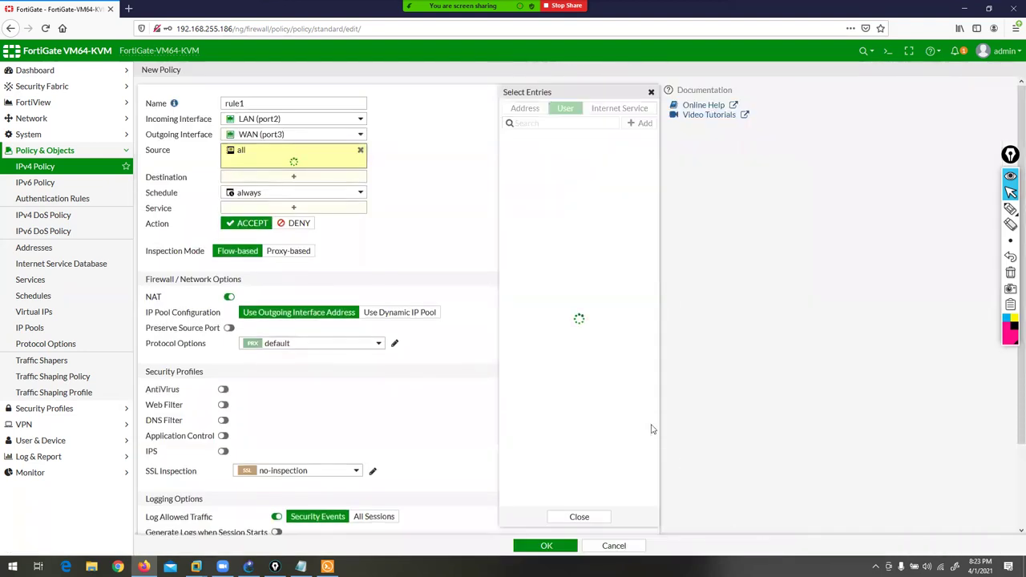
- Make the new user5 rule1's source instead of all, and highlight it with an annotation
{"action": "left_click", "coordinate": [525, 178]}
{"action": "mouse_move", "coordinate": [234, 169]}
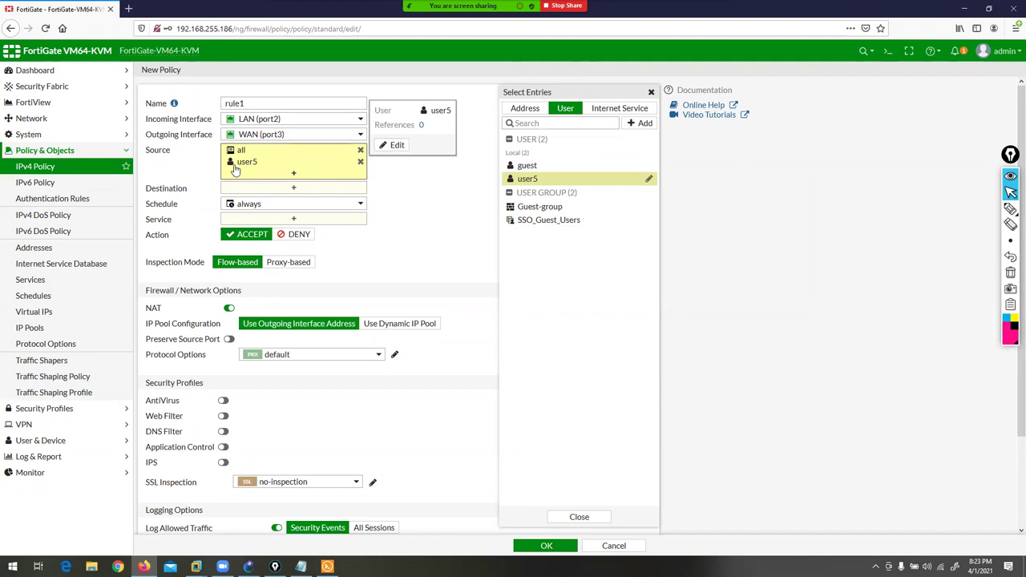
{"action": "left_click", "coordinate": [360, 150]}
{"action": "left_click", "coordinate": [360, 150]}
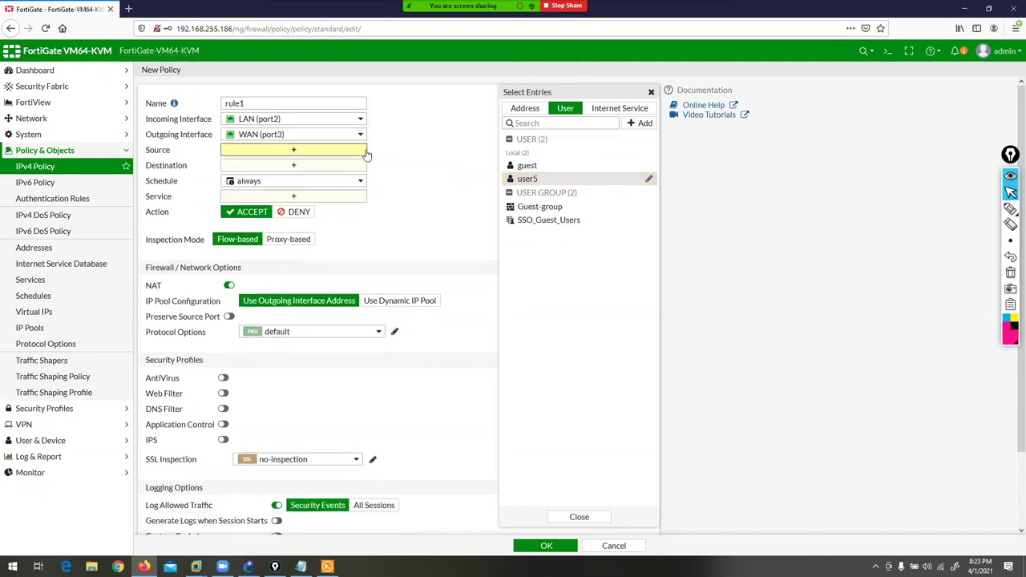
{"action": "left_click", "coordinate": [527, 178]}
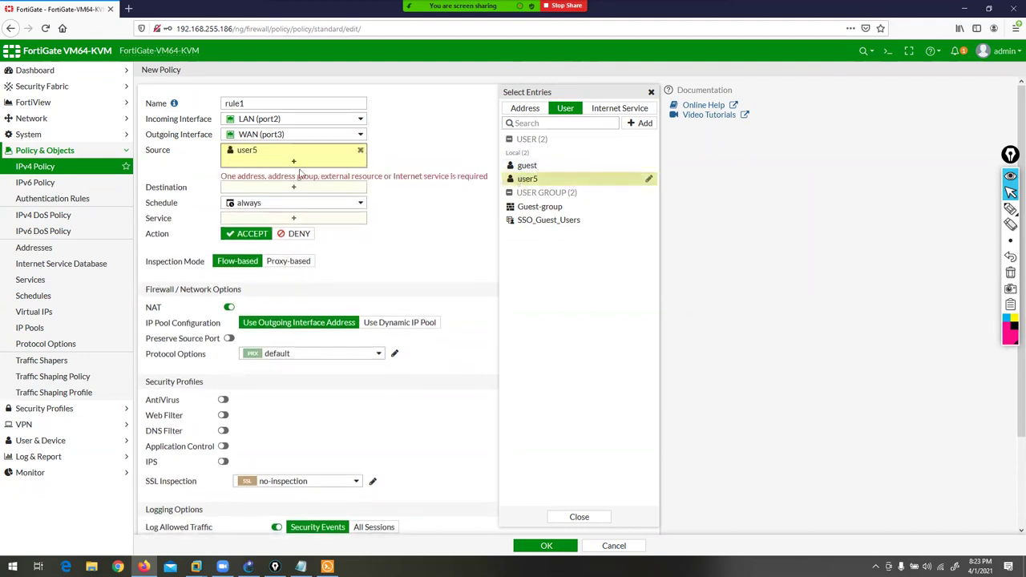
{"action": "left_click", "coordinate": [1010, 209]}
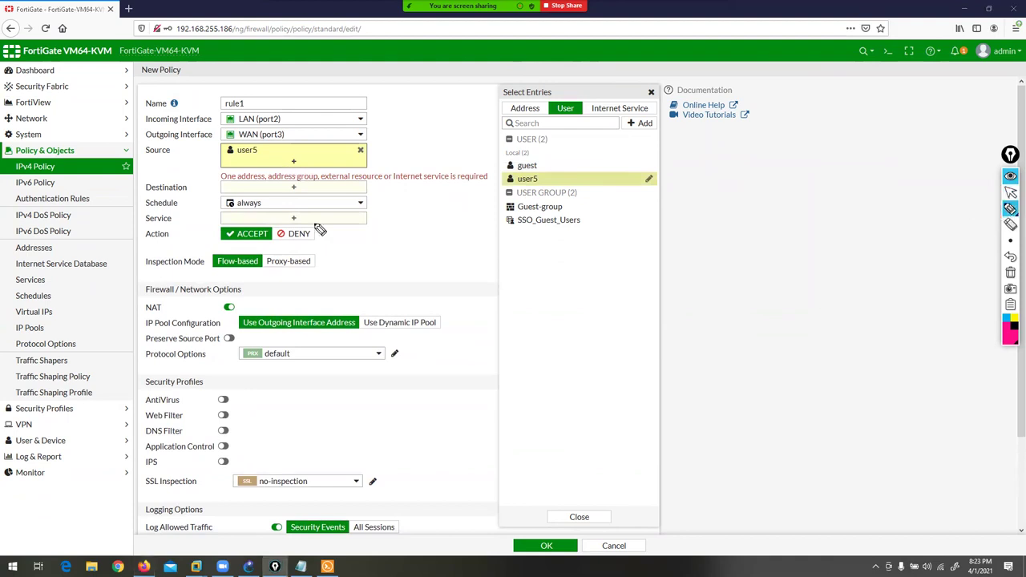
{"action": "left_click_drag", "start_coordinate": [206, 187], "coordinate": [474, 186]}
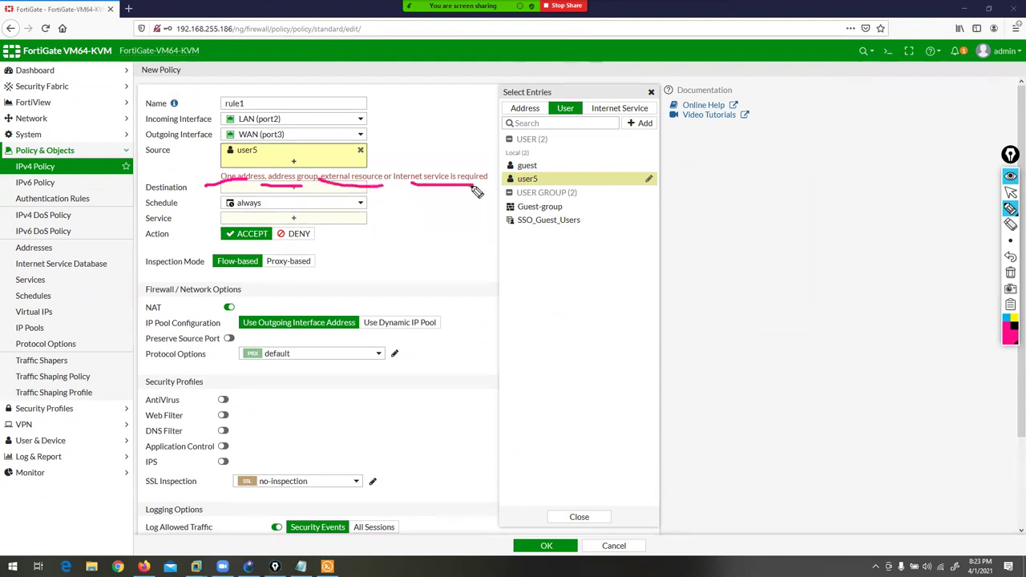
{"action": "left_click", "coordinate": [1011, 272]}
{"action": "left_click", "coordinate": [1011, 192]}
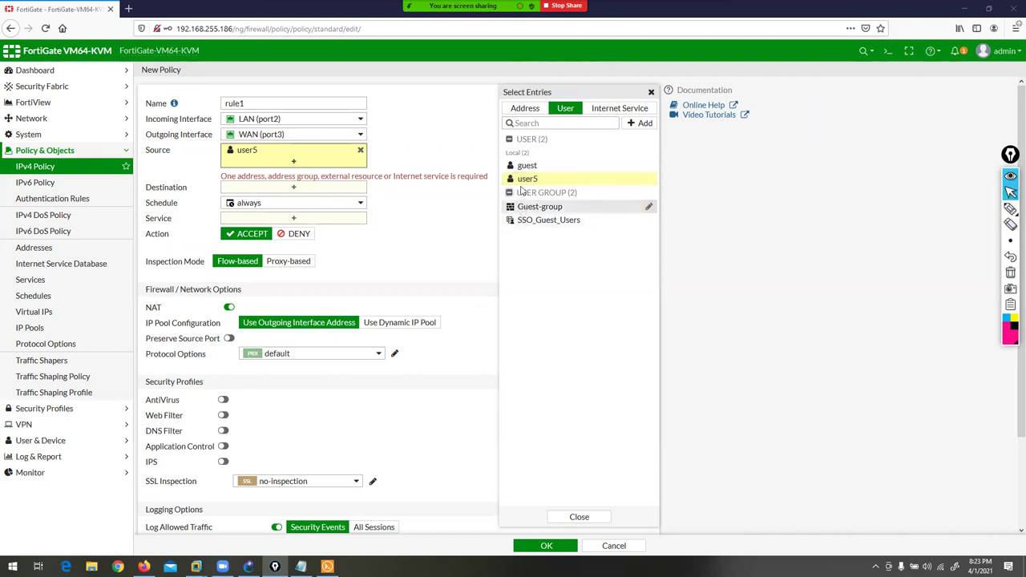
- Add the all address from the Address entries and remove user5 from the source
{"action": "mouse_move", "coordinate": [521, 185]}
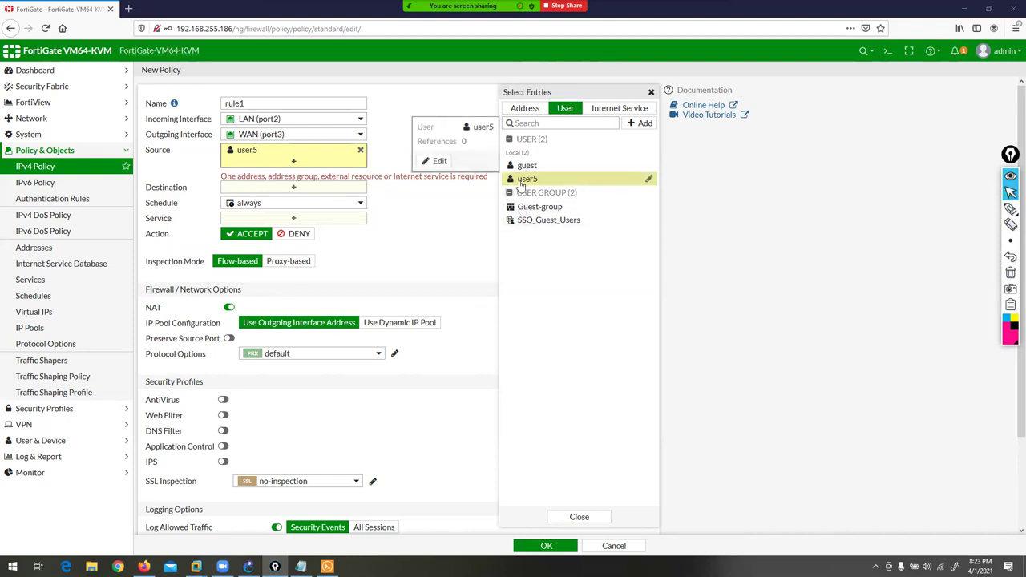
{"action": "left_click", "coordinate": [525, 108]}
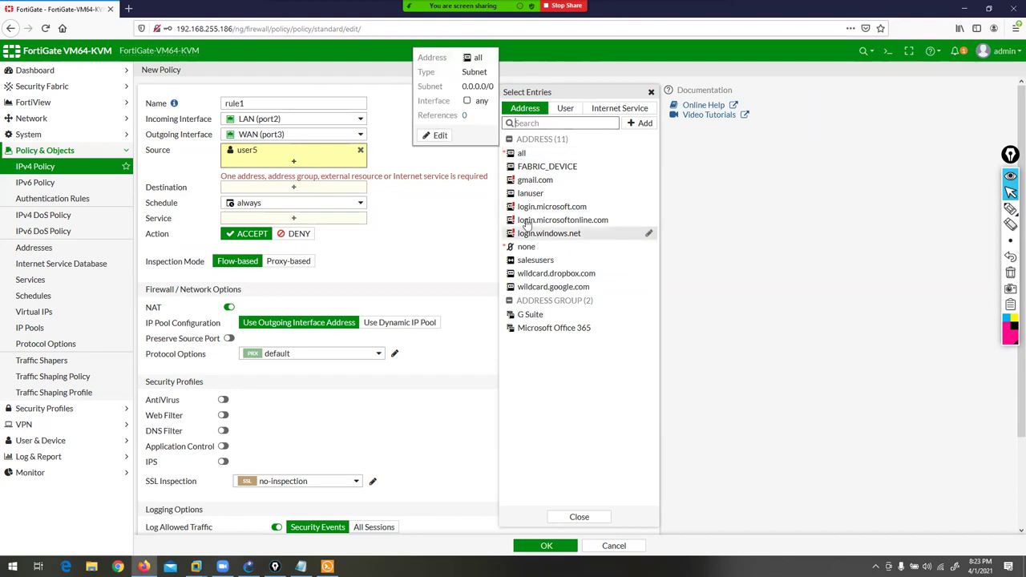
{"action": "mouse_move", "coordinate": [530, 197]}
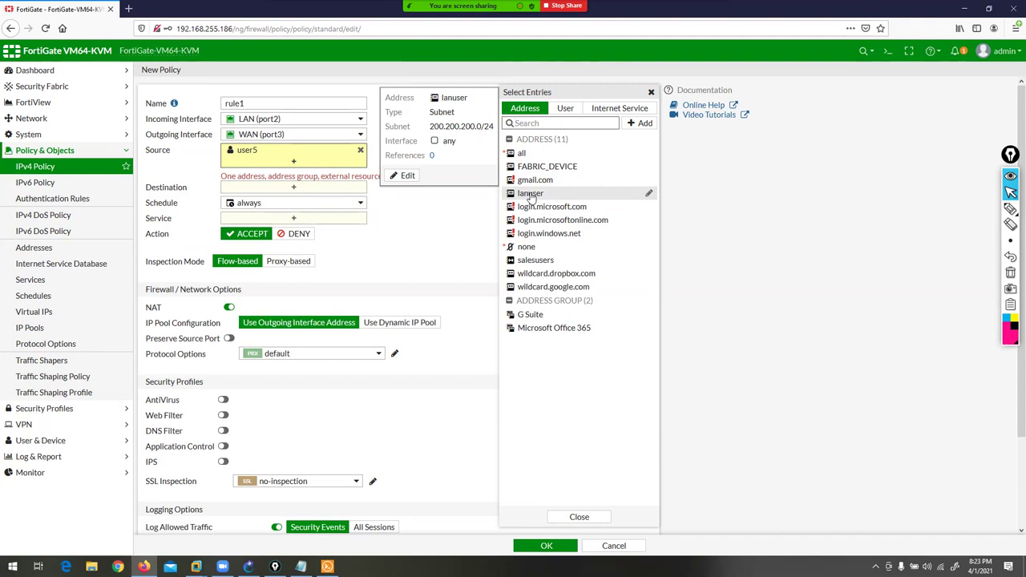
{"action": "left_click", "coordinate": [521, 153]}
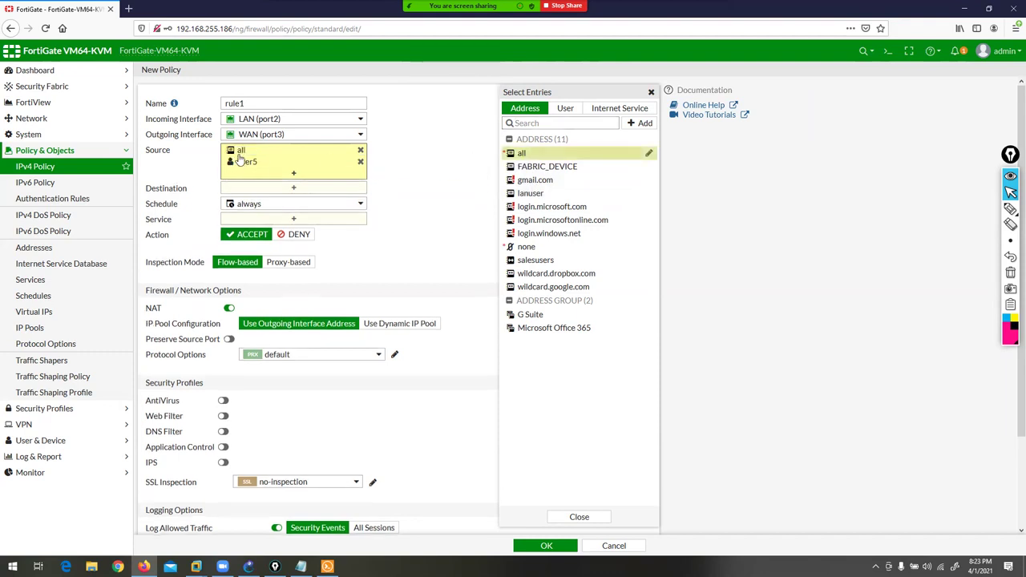
{"action": "mouse_move", "coordinate": [239, 159]}
{"action": "left_click", "coordinate": [361, 162]}
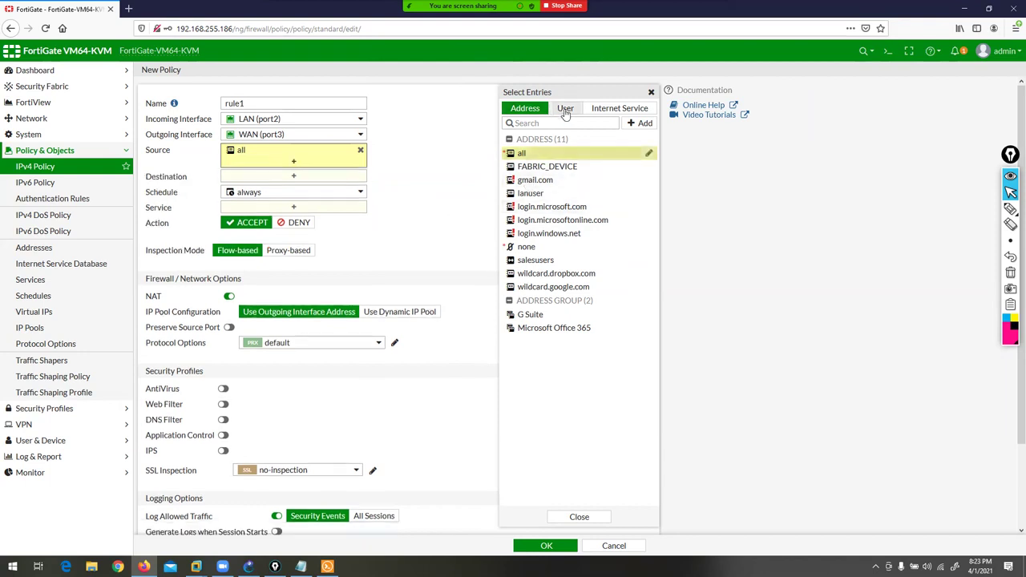
- Review the User and Internet Service entry lists, then close the entry picker
{"action": "left_click", "coordinate": [566, 108]}
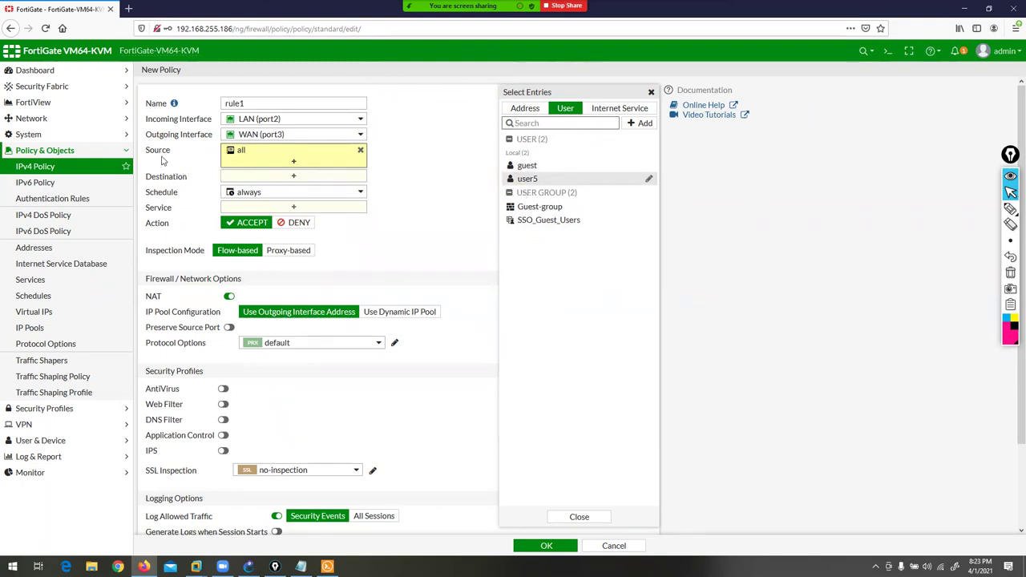
{"action": "left_click", "coordinate": [614, 110]}
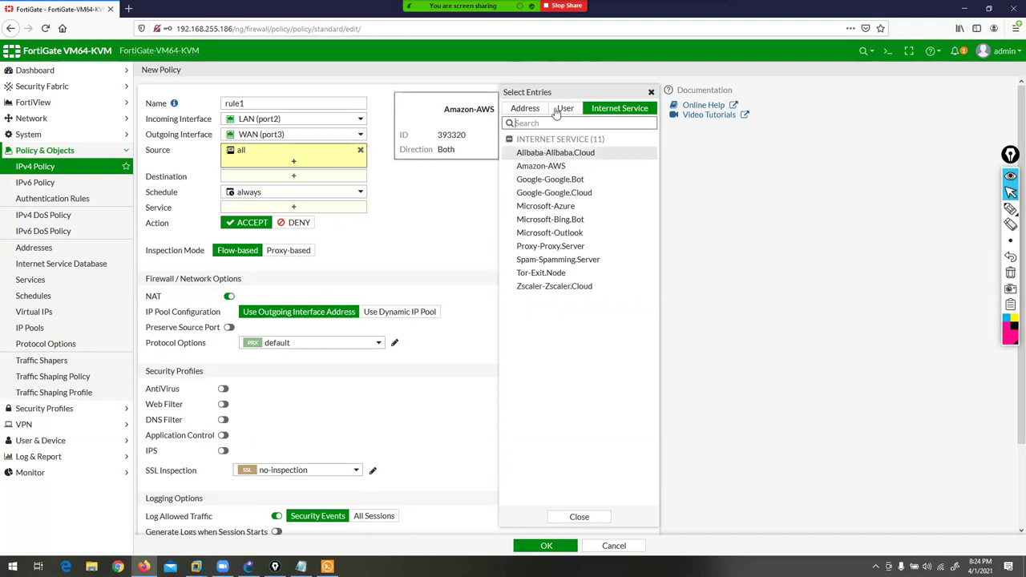
{"action": "left_click", "coordinate": [579, 518]}
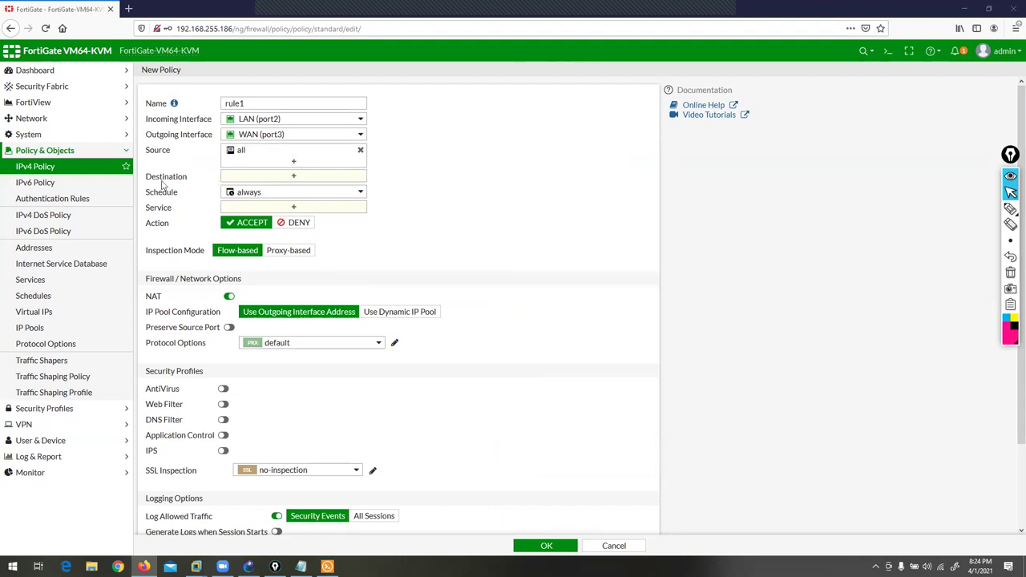
- Add the all address as rule1's destination, browse Internet Services, and close the picker
{"action": "left_click", "coordinate": [309, 178]}
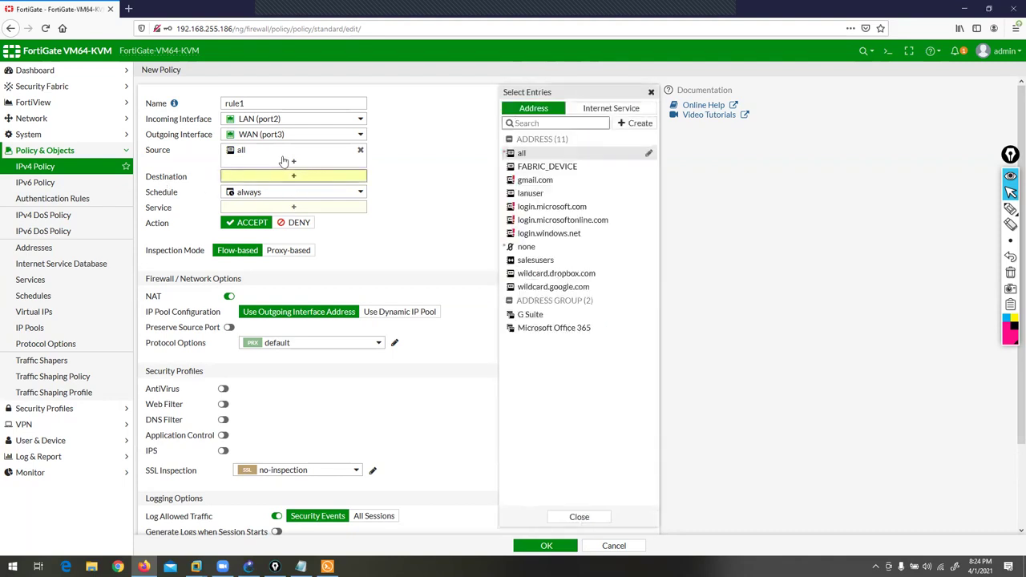
{"action": "left_click", "coordinate": [283, 161]}
{"action": "left_click", "coordinate": [619, 107]}
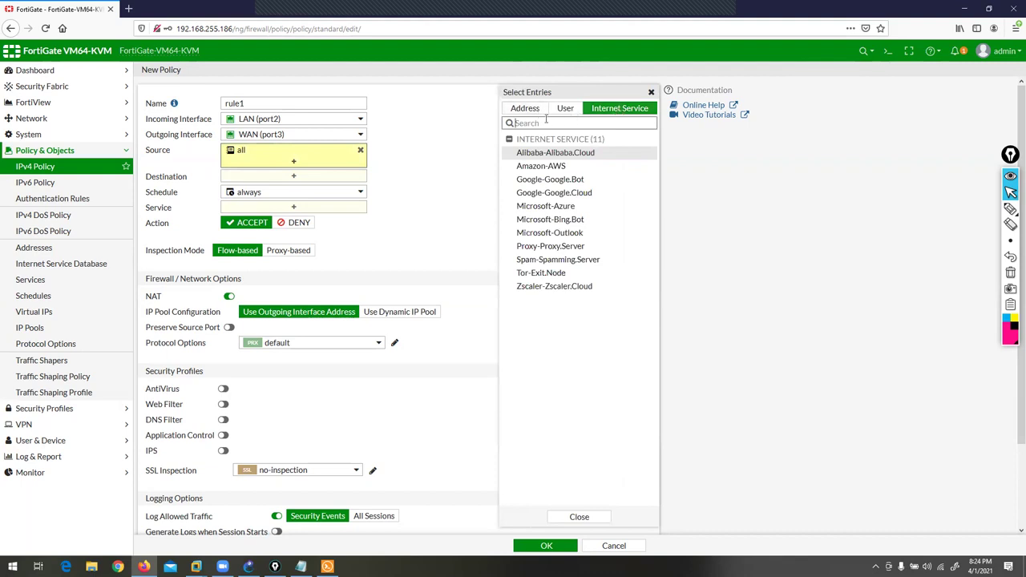
{"action": "left_click", "coordinate": [257, 176]}
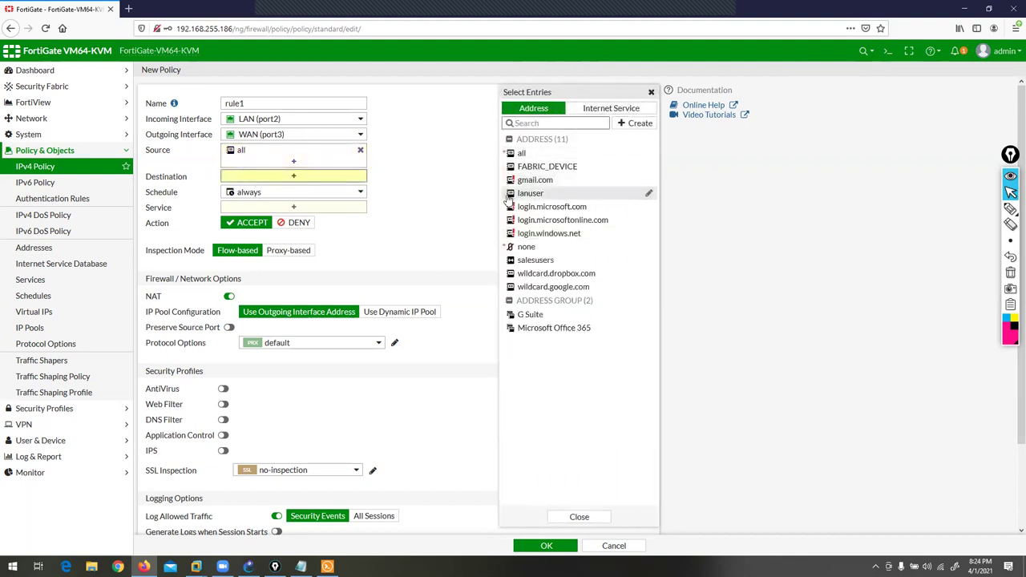
{"action": "left_click", "coordinate": [543, 112]}
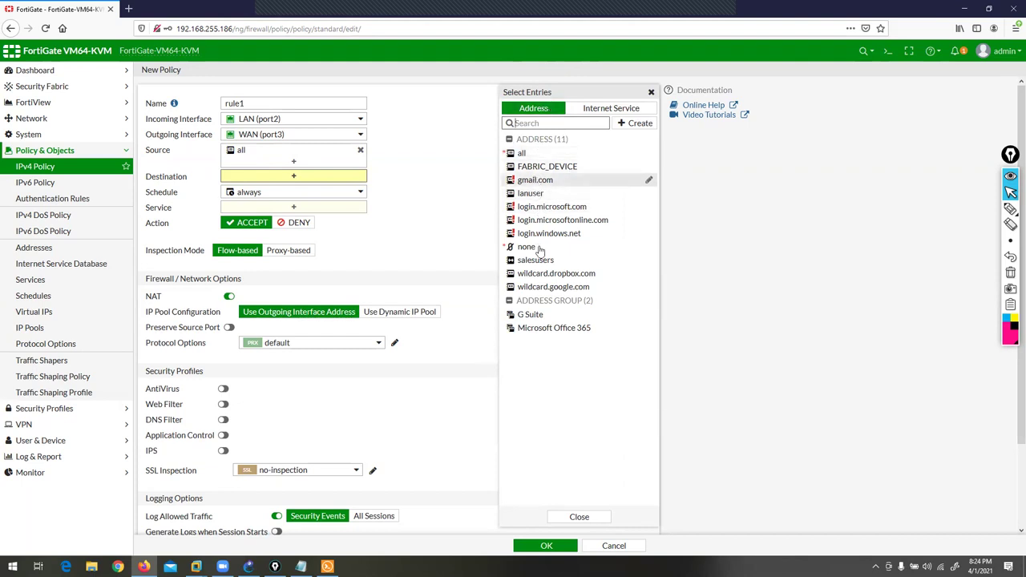
{"action": "left_click", "coordinate": [522, 153]}
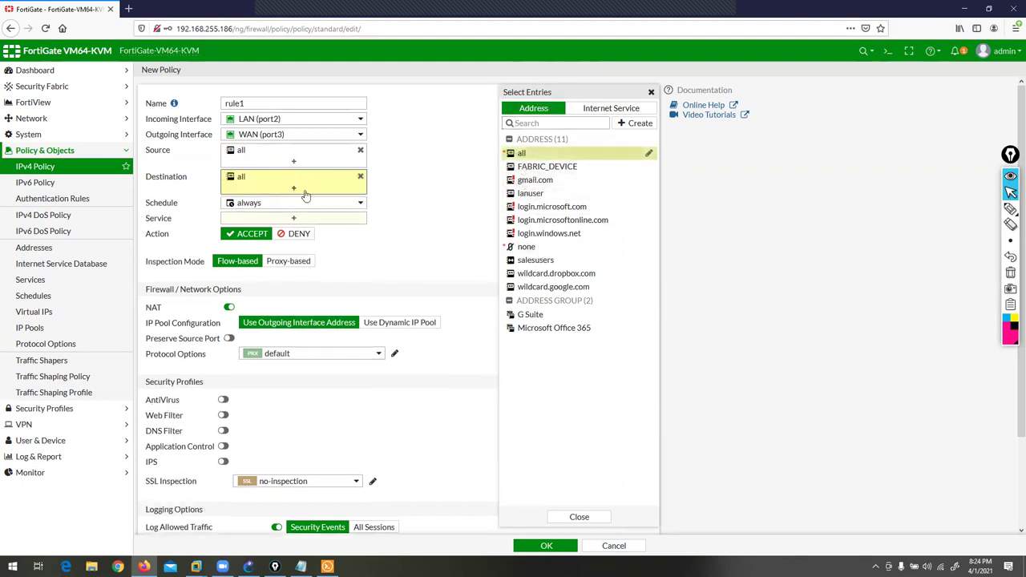
{"action": "left_click", "coordinate": [616, 108]}
{"action": "left_click_drag", "start_coordinate": [655, 150], "coordinate": [632, 67]}
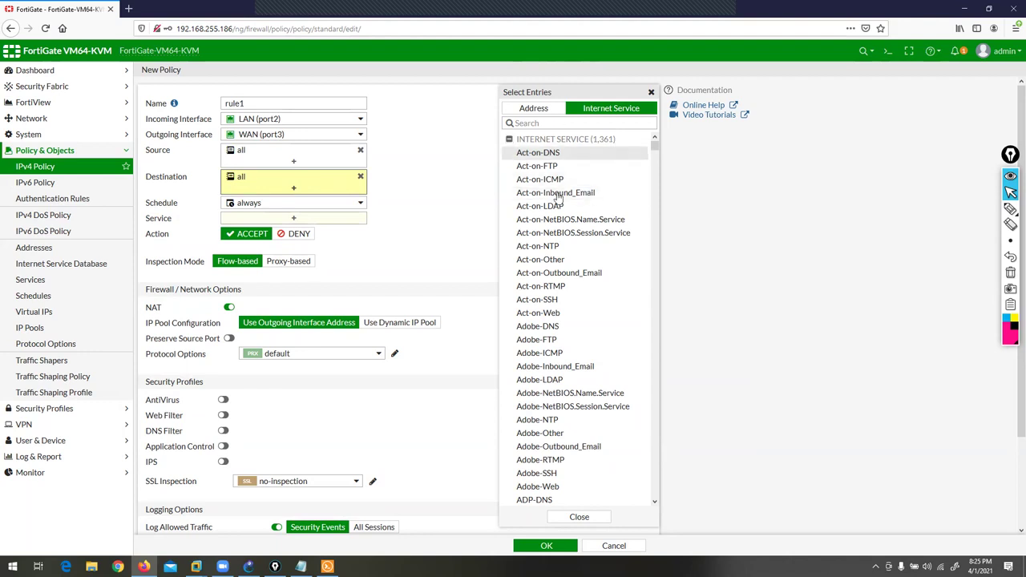
{"action": "left_click", "coordinate": [578, 518]}
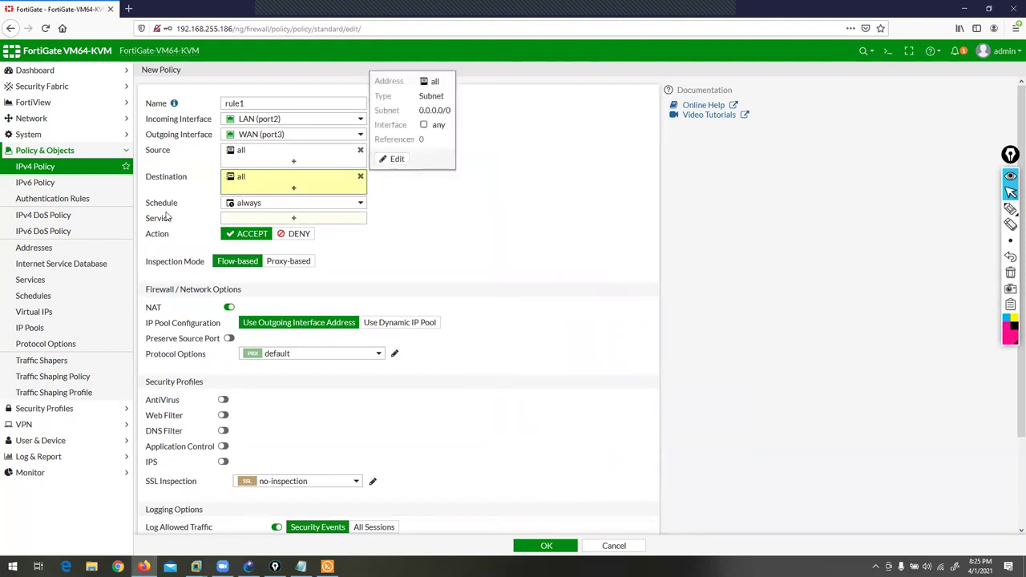
- Inspect the always schedule (Sunday–Saturday, 00:00:00–00:00:00) and open the schedule list
{"action": "left_click_drag", "start_coordinate": [147, 202], "coordinate": [182, 208]}
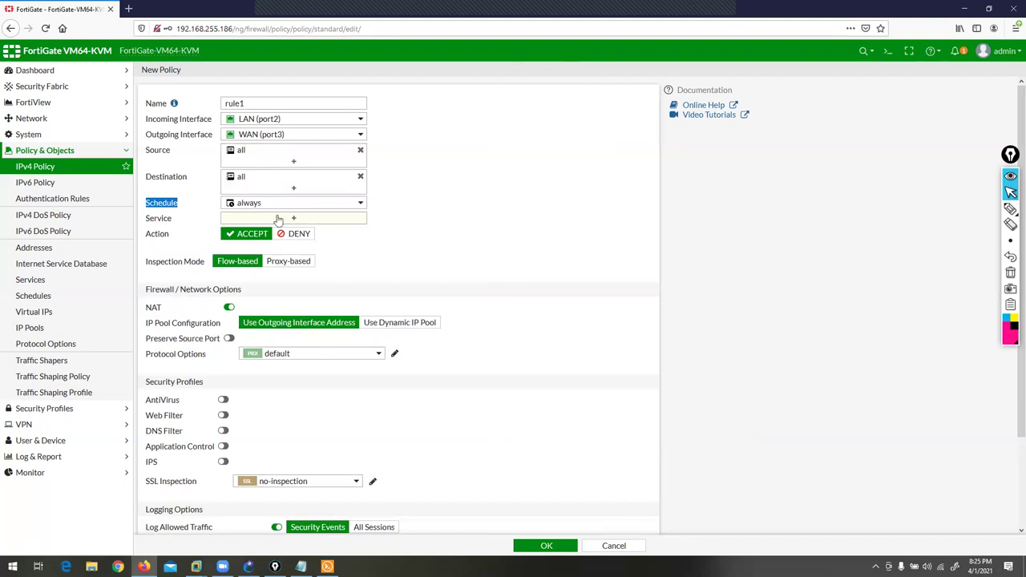
{"action": "mouse_move", "coordinate": [293, 210]}
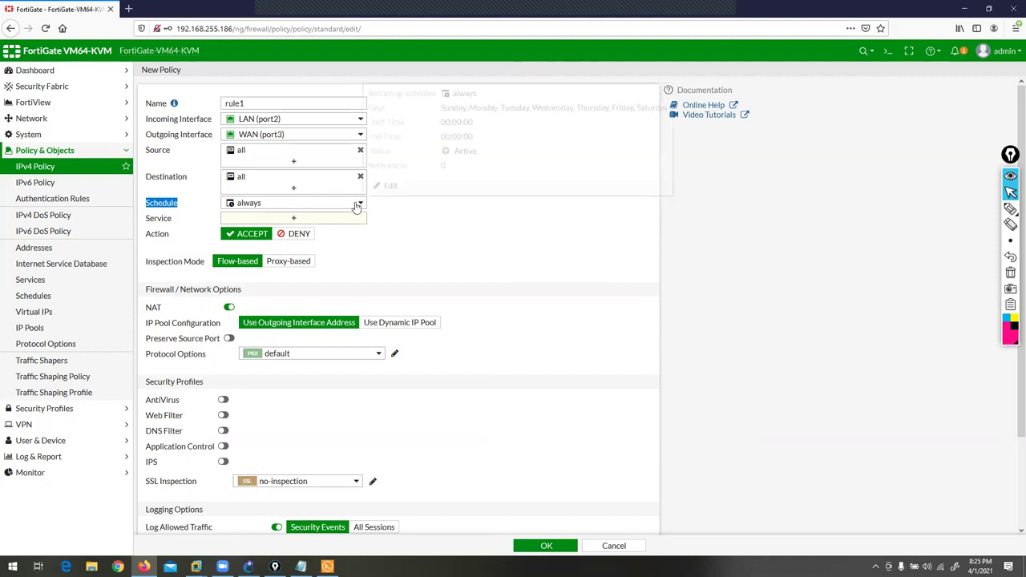
{"action": "left_click_drag", "start_coordinate": [447, 121], "coordinate": [475, 137]}
{"action": "left_click_drag", "start_coordinate": [438, 107], "coordinate": [649, 104]}
{"action": "left_click", "coordinate": [501, 113]}
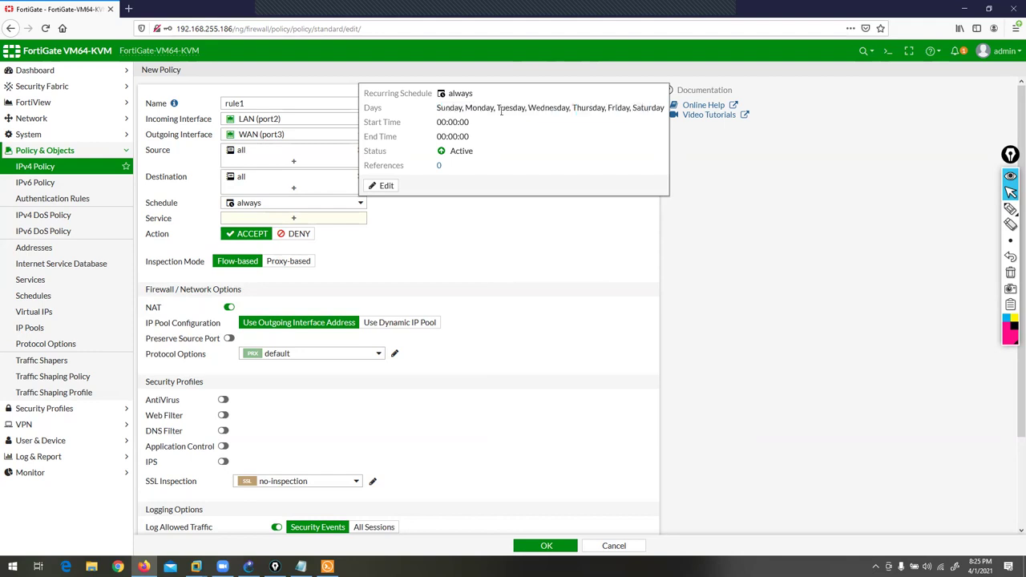
{"action": "left_click", "coordinate": [338, 203]}
- Open a new One Time schedule form, 04/01/2021 08:25 PM to 09:25 PM
{"action": "left_click", "coordinate": [345, 218]}
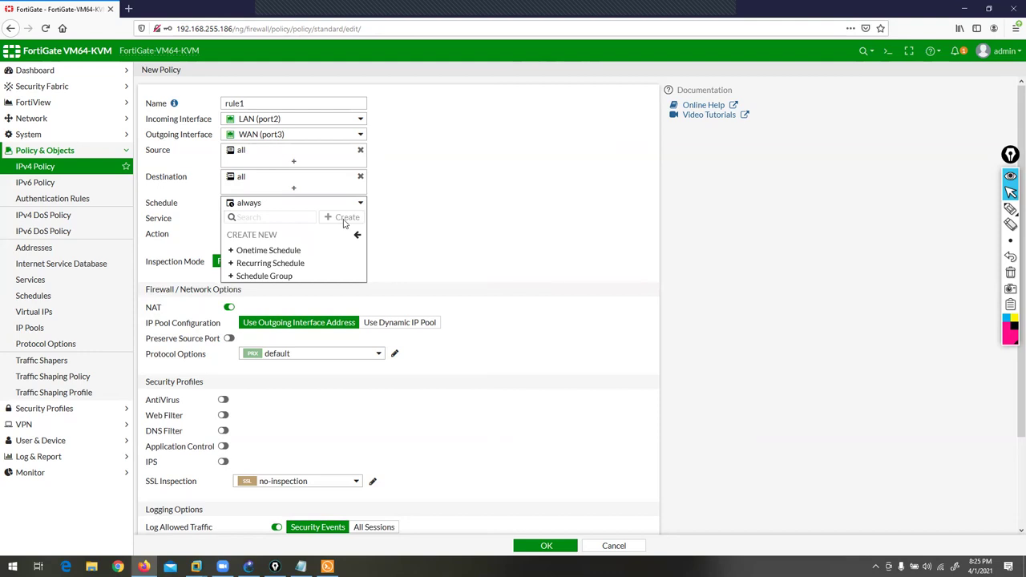
{"action": "left_click", "coordinate": [261, 254]}
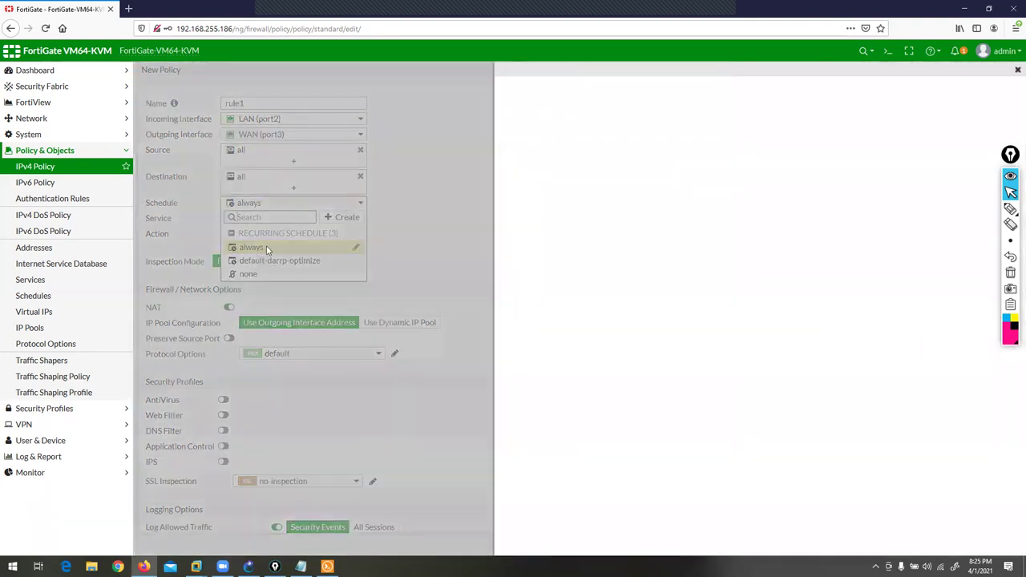
{"action": "left_click", "coordinate": [1011, 209]}
{"action": "left_click_drag", "start_coordinate": [597, 51], "coordinate": [595, 78]}
{"action": "left_click_drag", "start_coordinate": [534, 50], "coordinate": [537, 78]}
{"action": "left_click", "coordinate": [1010, 193]}
- Annotate the form's start date, end date and pre-expiration log settings
{"action": "left_click", "coordinate": [1010, 209]}
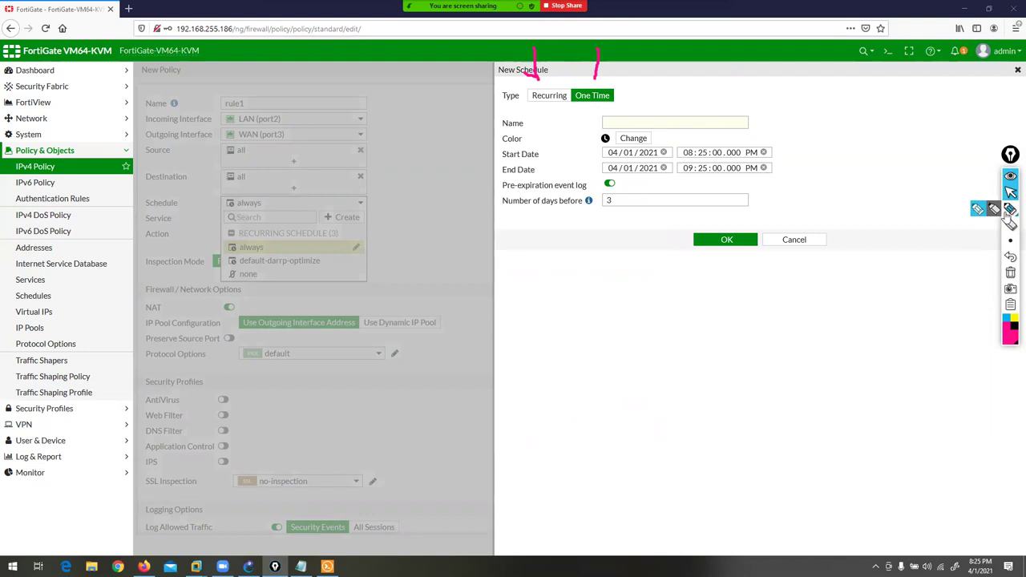
{"action": "left_click_drag", "start_coordinate": [444, 125], "coordinate": [479, 157]}
{"action": "left_click_drag", "start_coordinate": [407, 100], "coordinate": [493, 176]}
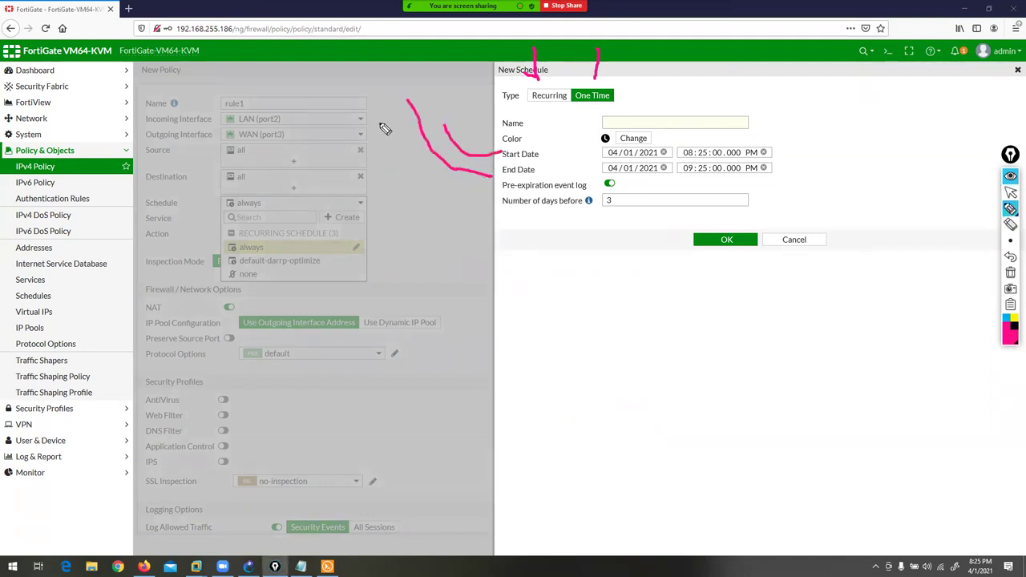
{"action": "mouse_move", "coordinate": [365, 116]}
{"action": "left_mouse_down"}
{"action": "mouse_move", "coordinate": [398, 185]}
{"action": "mouse_move", "coordinate": [450, 196]}
{"action": "mouse_move", "coordinate": [553, 175]}
{"action": "left_mouse_up"}
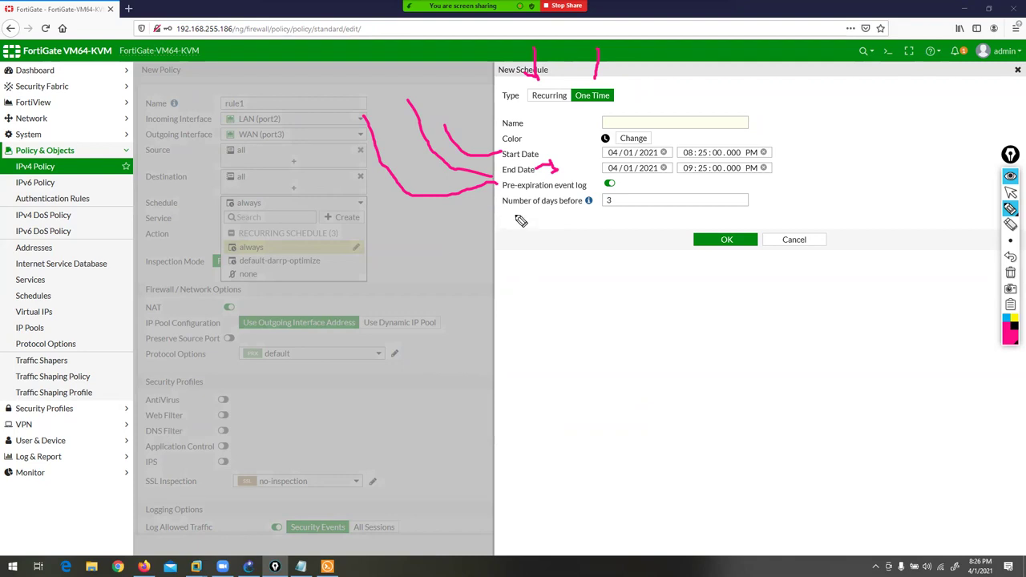
{"action": "left_click_drag", "start_coordinate": [488, 215], "coordinate": [601, 214]}
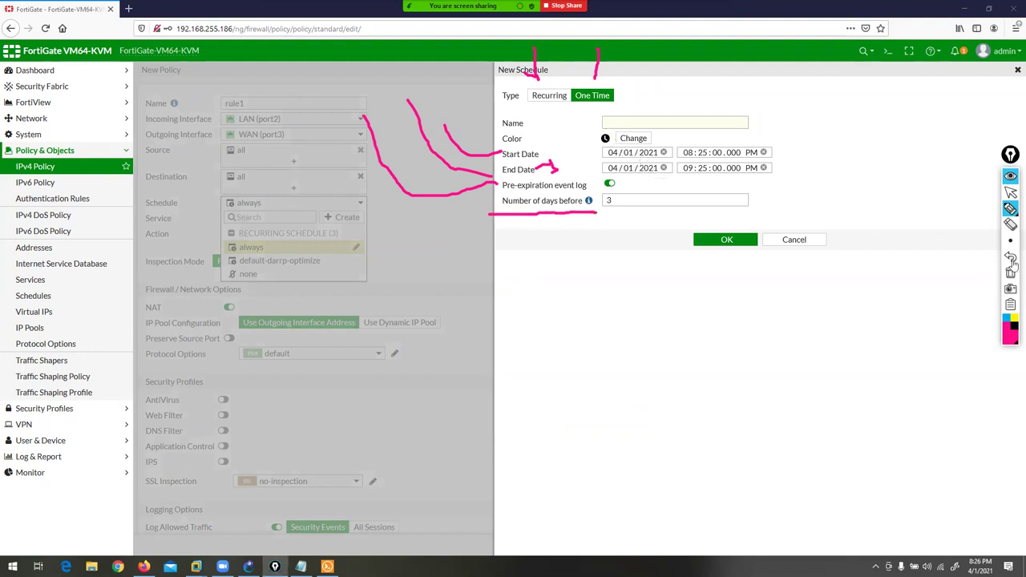
{"action": "left_click", "coordinate": [1010, 272]}
{"action": "left_click", "coordinate": [1011, 192]}
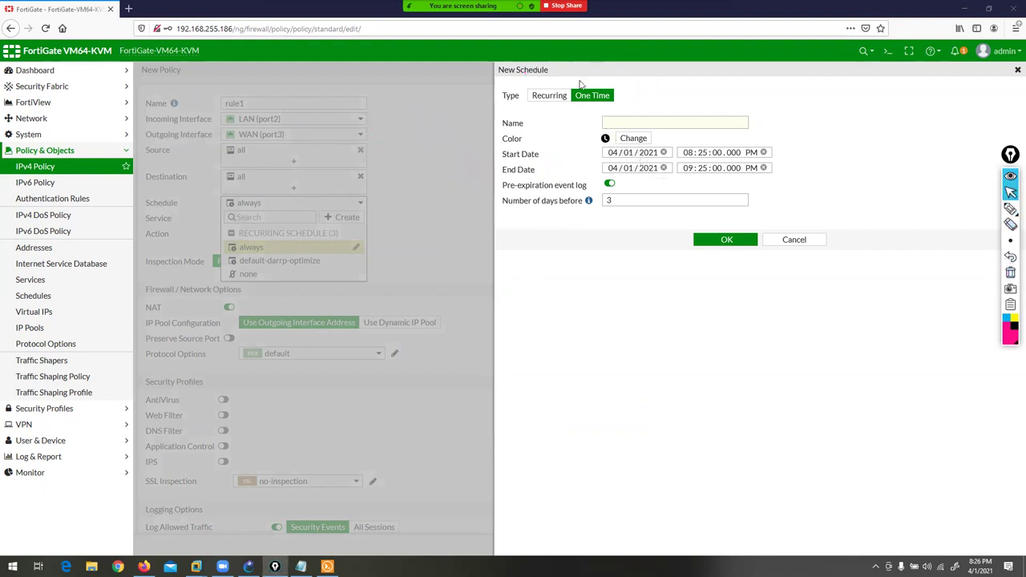
- Switch the new schedule to Recurring and annotate its day and time fields
{"action": "left_click", "coordinate": [541, 95]}
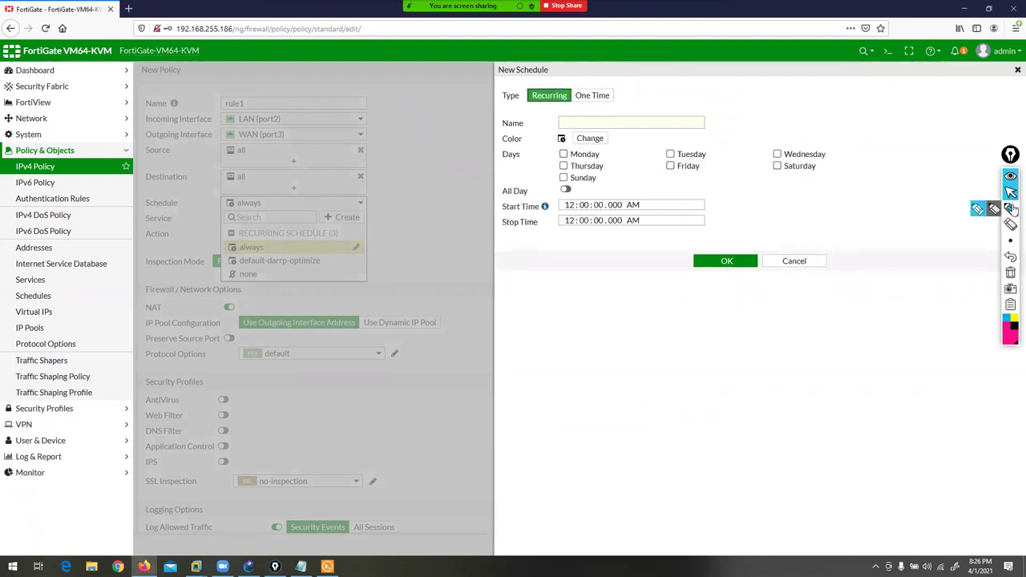
{"action": "left_click", "coordinate": [1012, 209]}
{"action": "mouse_move", "coordinate": [412, 62]}
{"action": "left_mouse_down"}
{"action": "mouse_move", "coordinate": [430, 94]}
{"action": "mouse_move", "coordinate": [499, 124]}
{"action": "left_mouse_up"}
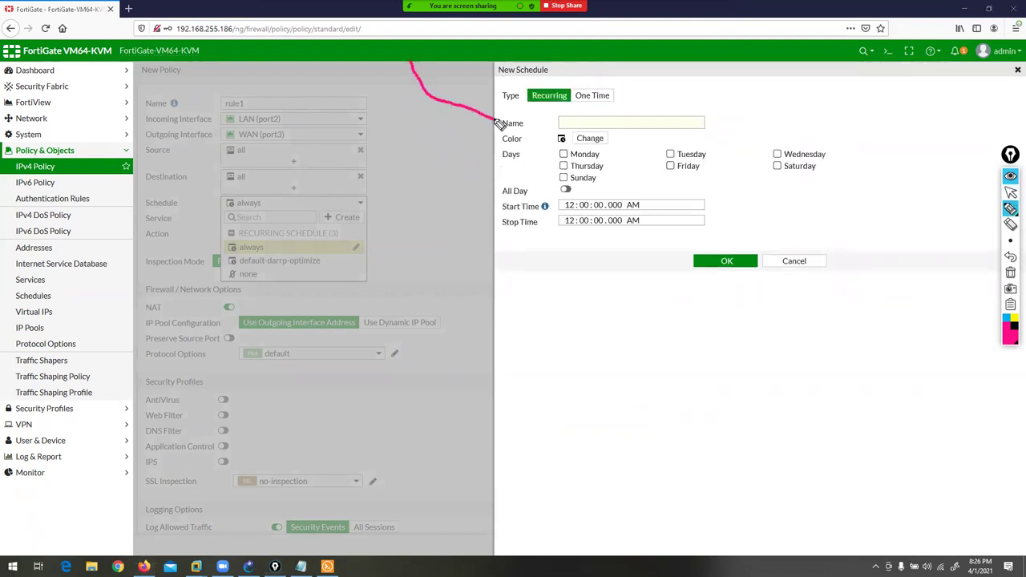
{"action": "mouse_move", "coordinate": [367, 73]}
{"action": "left_mouse_down"}
{"action": "mouse_move", "coordinate": [431, 156]}
{"action": "mouse_move", "coordinate": [537, 172]}
{"action": "mouse_move", "coordinate": [575, 157]}
{"action": "left_mouse_up"}
{"action": "left_click_drag", "start_coordinate": [672, 153], "coordinate": [704, 146]}
{"action": "left_click_drag", "start_coordinate": [775, 152], "coordinate": [794, 130]}
{"action": "left_click_drag", "start_coordinate": [452, 199], "coordinate": [491, 197]}
{"action": "left_click_drag", "start_coordinate": [422, 210], "coordinate": [481, 220]}
- Clear the annotations and discard the new schedule, keeping 'always'
{"action": "left_click", "coordinate": [1011, 273]}
{"action": "left_click", "coordinate": [1010, 192]}
{"action": "left_click", "coordinate": [784, 261]}
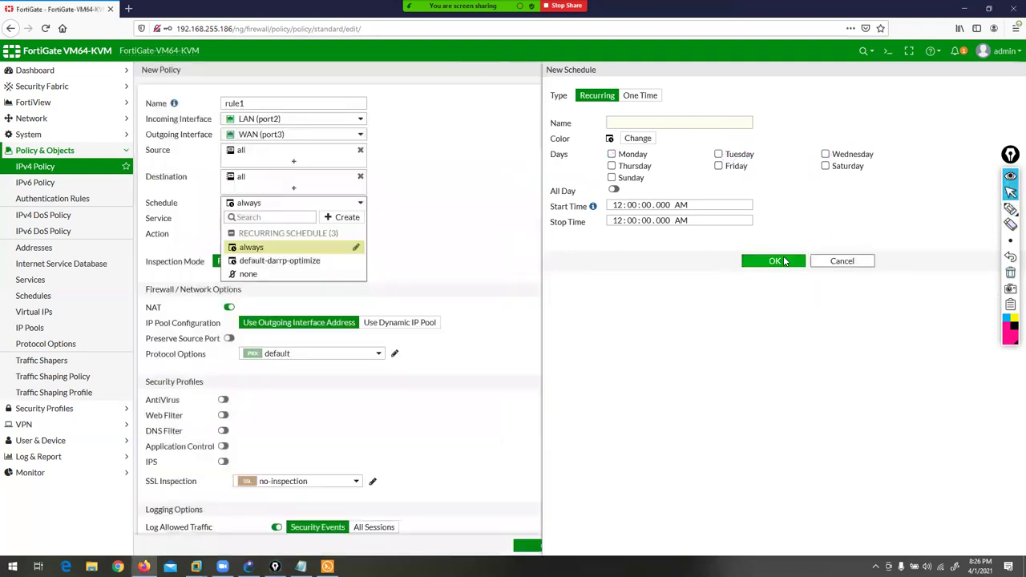
{"action": "left_click", "coordinate": [255, 249]}
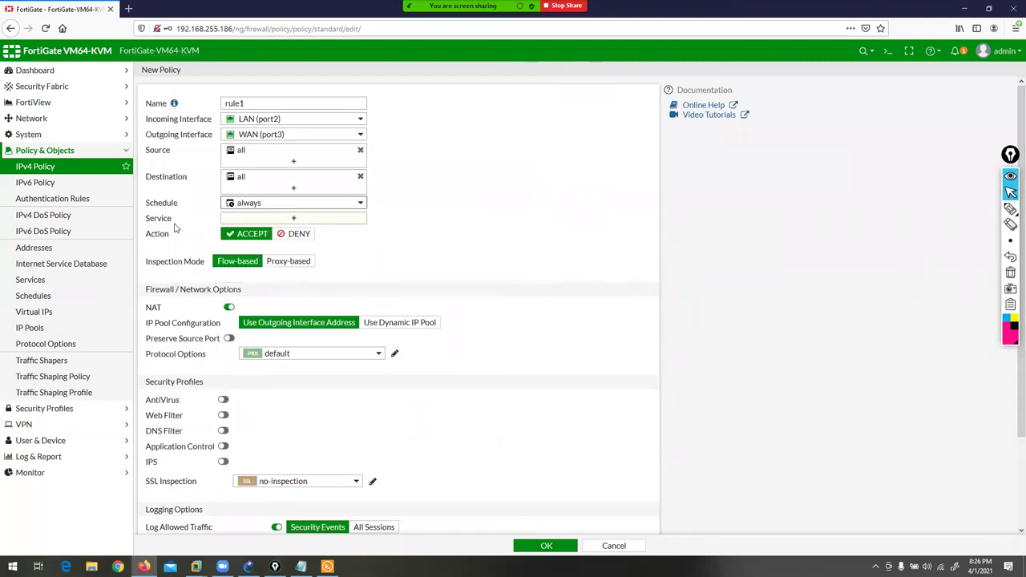
- Open the service list and annotate the General, Web Access, File Access, Email and Network Services groups
{"action": "left_click", "coordinate": [278, 221]}
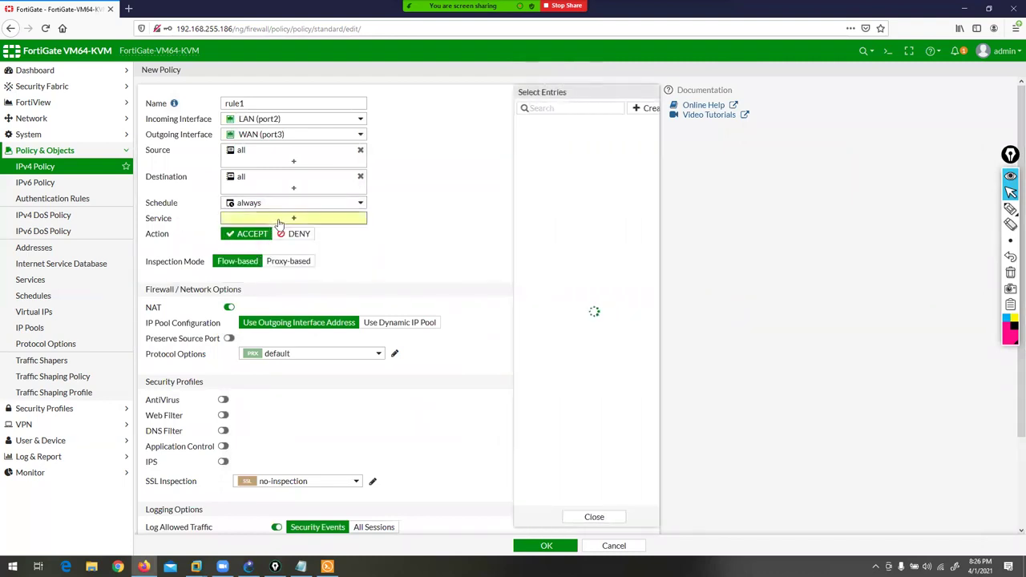
{"action": "left_click_drag", "start_coordinate": [658, 154], "coordinate": [653, 82]}
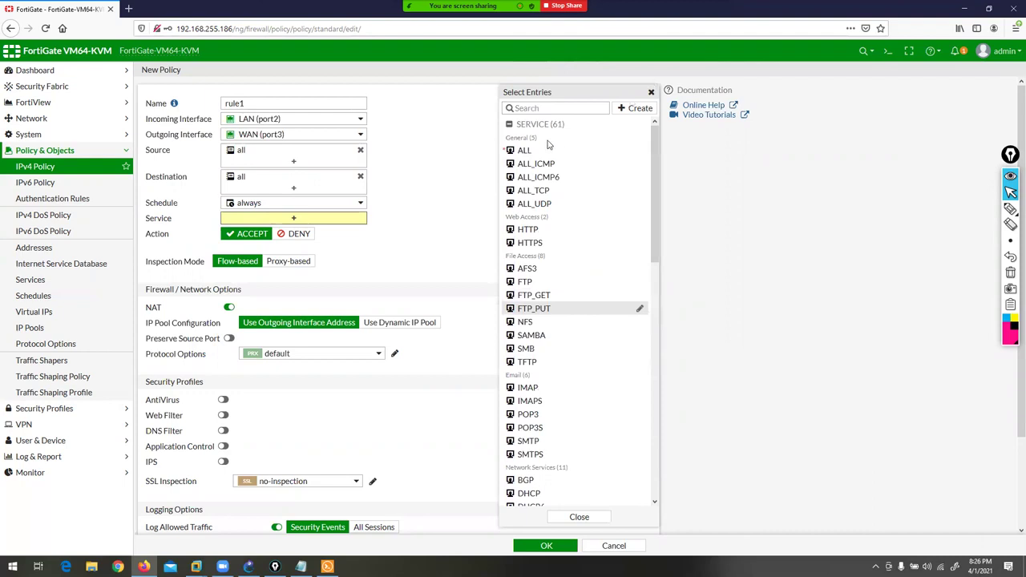
{"action": "left_click", "coordinate": [1010, 210]}
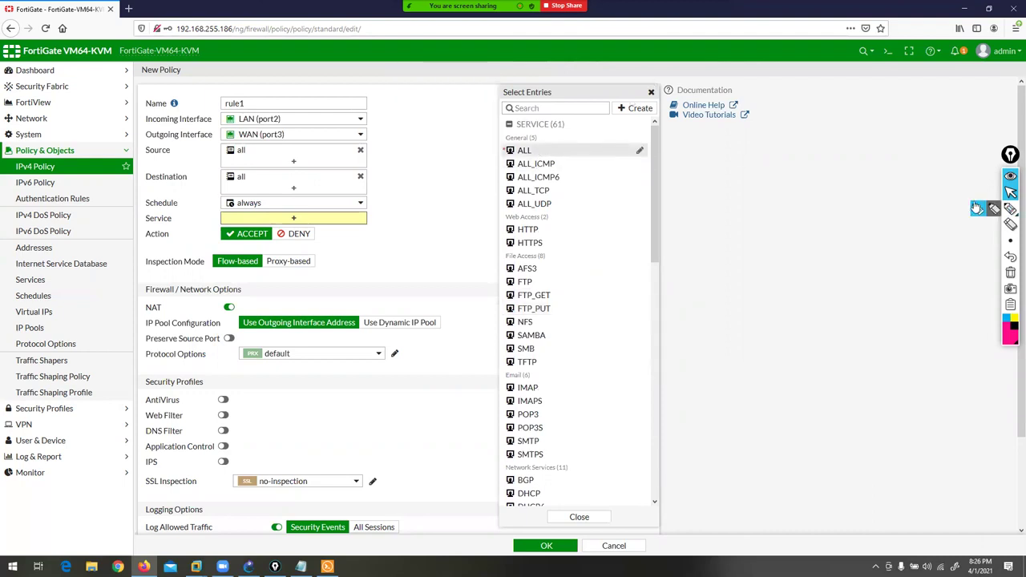
{"action": "left_click_drag", "start_coordinate": [472, 117], "coordinate": [502, 138]}
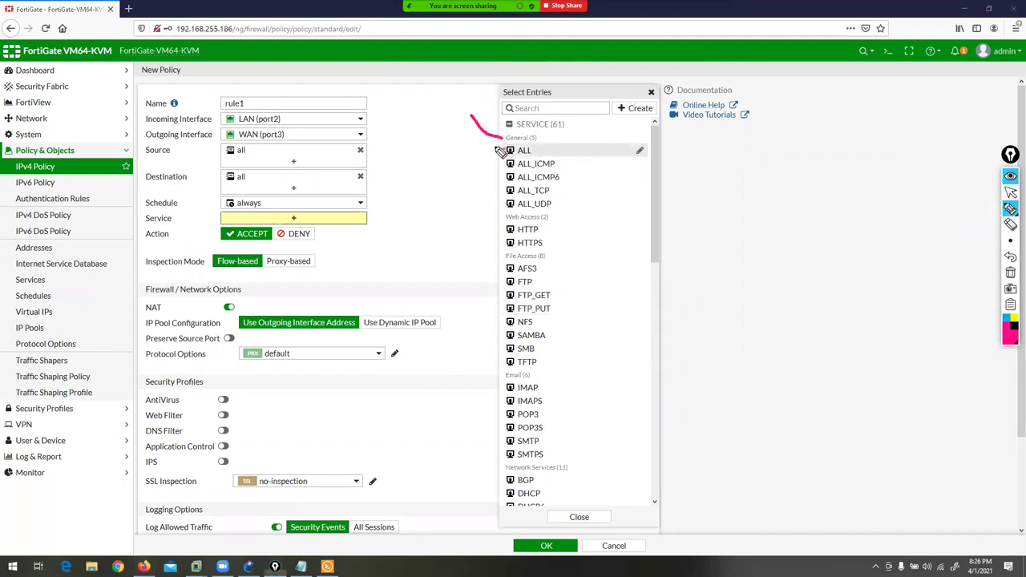
{"action": "left_click_drag", "start_coordinate": [441, 193], "coordinate": [502, 223]}
{"action": "mouse_move", "coordinate": [400, 243]}
{"action": "left_mouse_down"}
{"action": "mouse_move", "coordinate": [436, 275]}
{"action": "mouse_move", "coordinate": [491, 269]}
{"action": "left_mouse_up"}
{"action": "left_click_drag", "start_coordinate": [399, 450], "coordinate": [494, 372]}
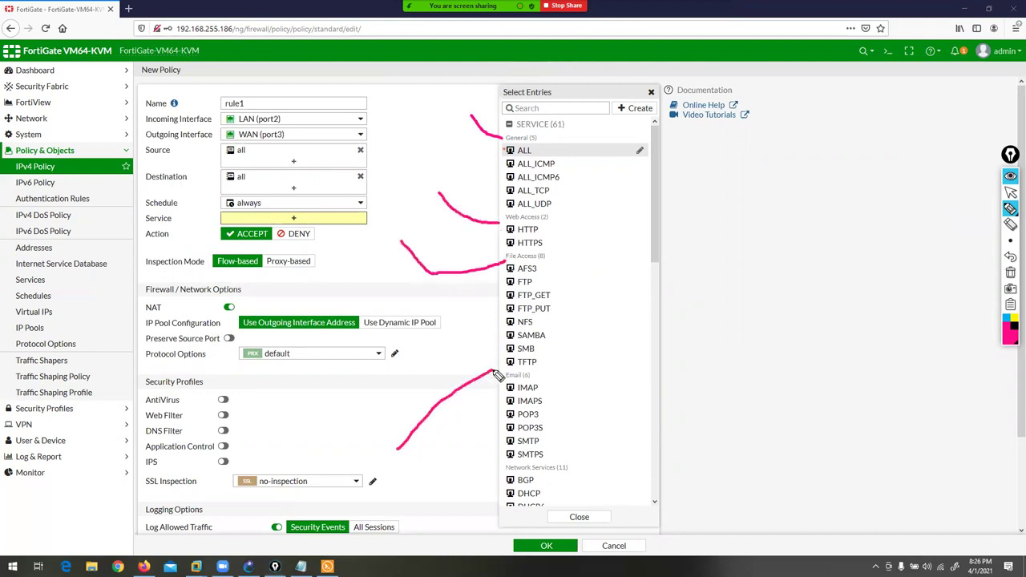
{"action": "left_click_drag", "start_coordinate": [468, 499], "coordinate": [510, 465]}
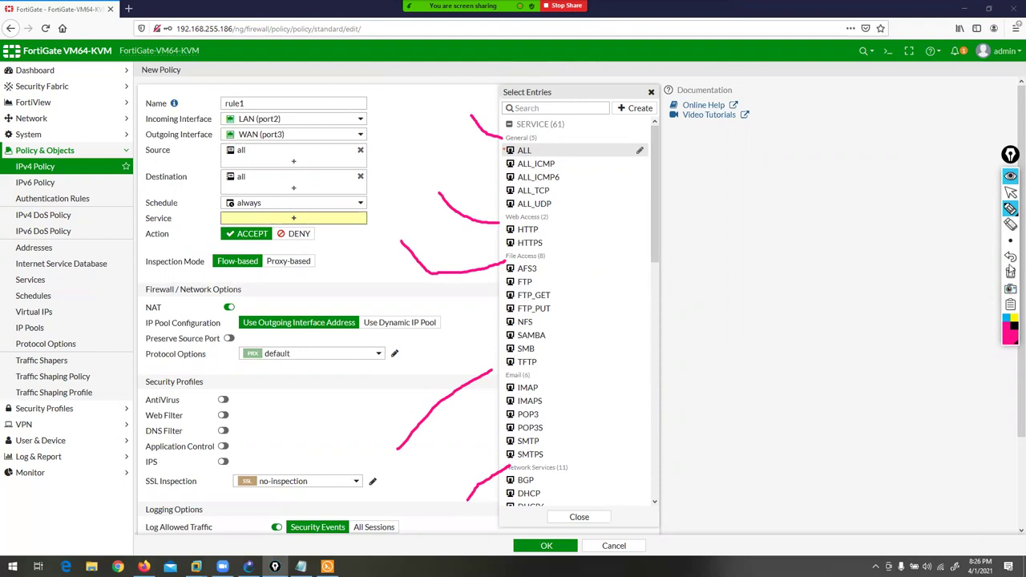
{"action": "left_click", "coordinate": [1010, 275]}
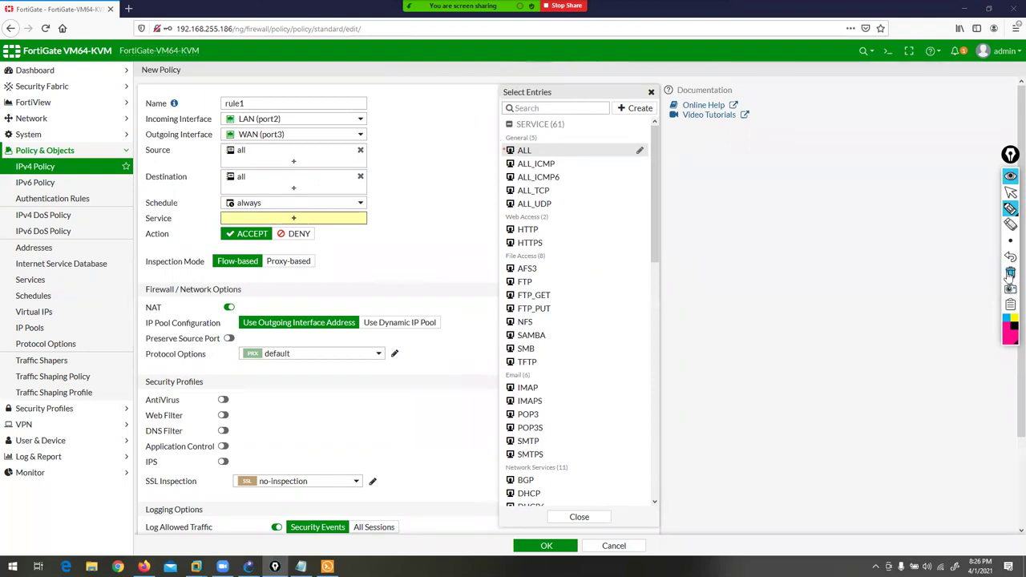
{"action": "left_click", "coordinate": [1010, 193]}
- Choose ALL from the General services and close the service list
{"action": "mouse_move", "coordinate": [561, 156]}
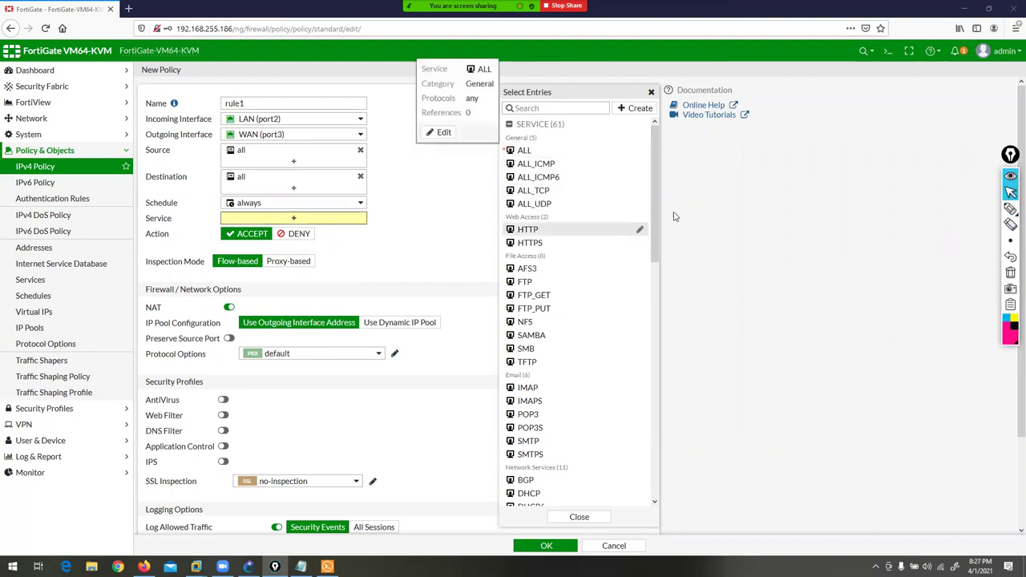
{"action": "left_click_drag", "start_coordinate": [655, 223], "coordinate": [667, 169]}
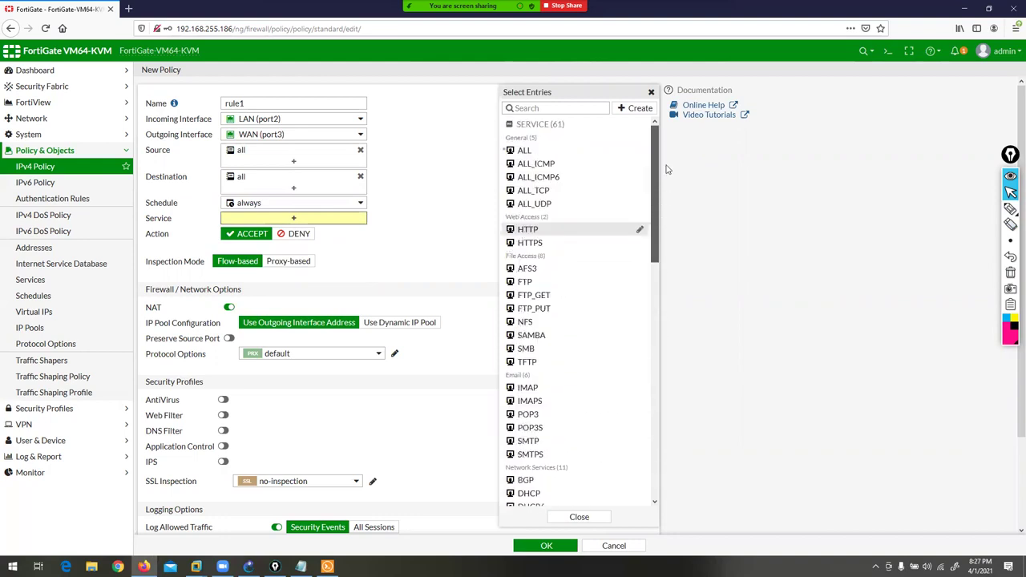
{"action": "left_click", "coordinate": [531, 156]}
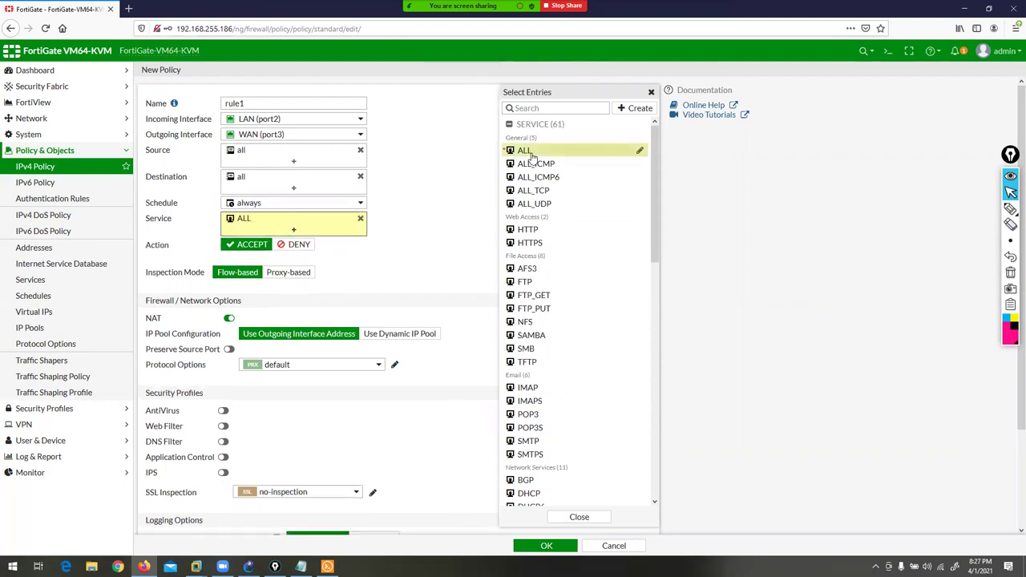
{"action": "left_click", "coordinate": [425, 201]}
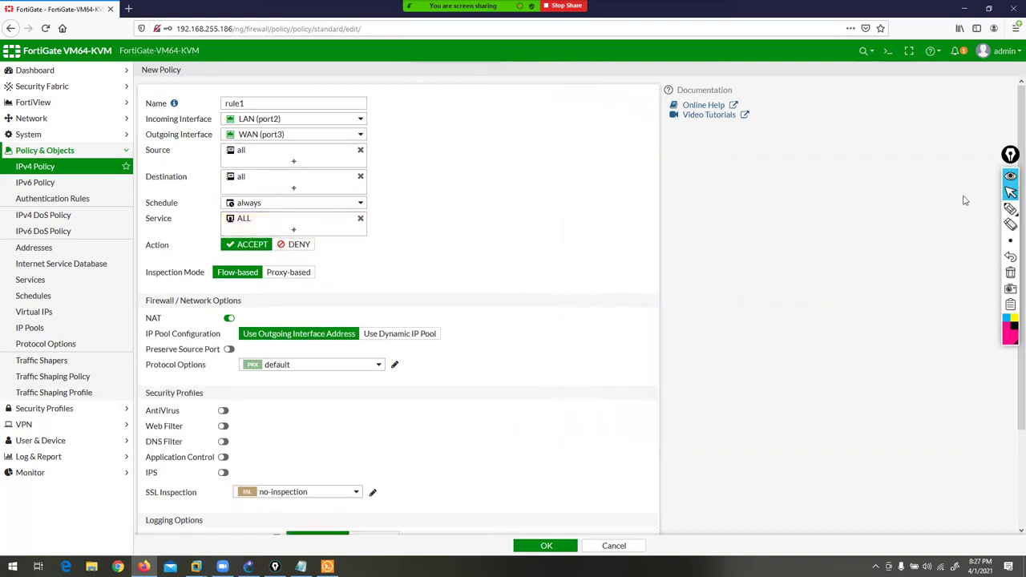
{"action": "left_click", "coordinate": [1011, 208]}
{"action": "left_click_drag", "start_coordinate": [201, 259], "coordinate": [320, 260]}
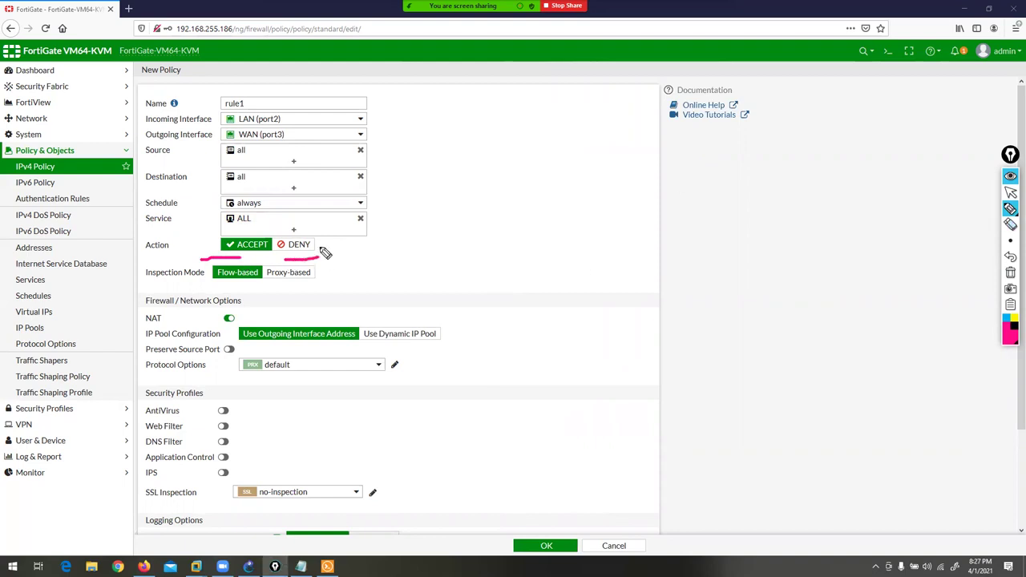
{"action": "mouse_move", "coordinate": [240, 260]}
{"action": "left_mouse_down"}
{"action": "mouse_move", "coordinate": [260, 241]}
{"action": "mouse_move", "coordinate": [220, 245]}
{"action": "mouse_move", "coordinate": [210, 268]}
{"action": "mouse_move", "coordinate": [139, 279]}
{"action": "mouse_move", "coordinate": [136, 531]}
{"action": "left_mouse_up"}
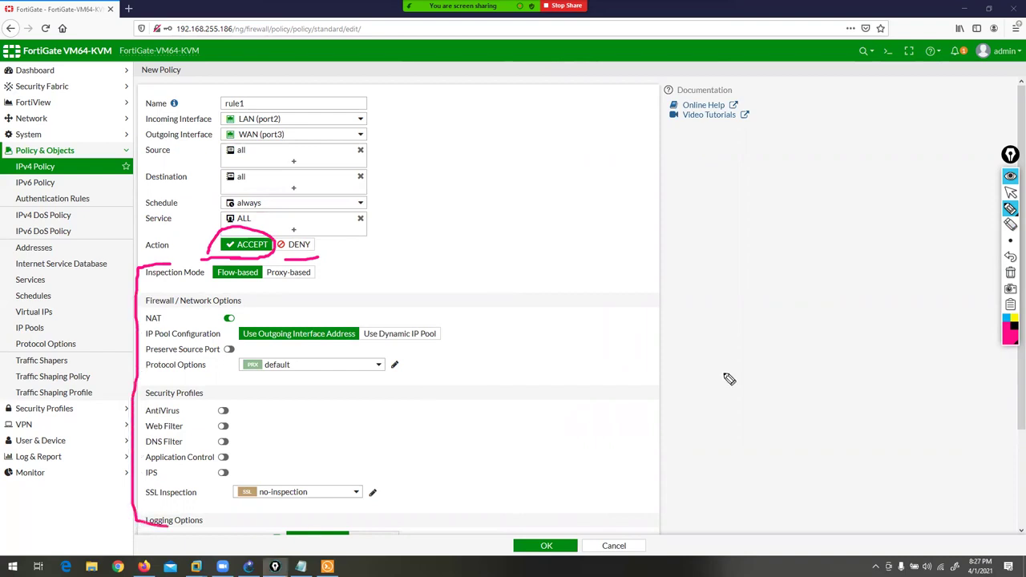
{"action": "left_click", "coordinate": [1011, 274]}
{"action": "left_click", "coordinate": [1011, 192]}
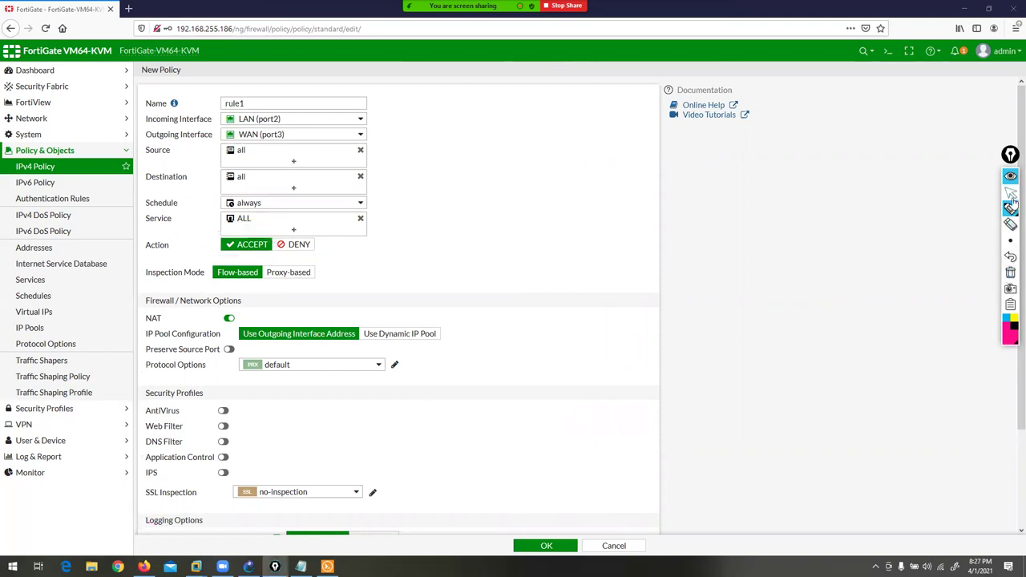
{"action": "left_click", "coordinate": [301, 247]}
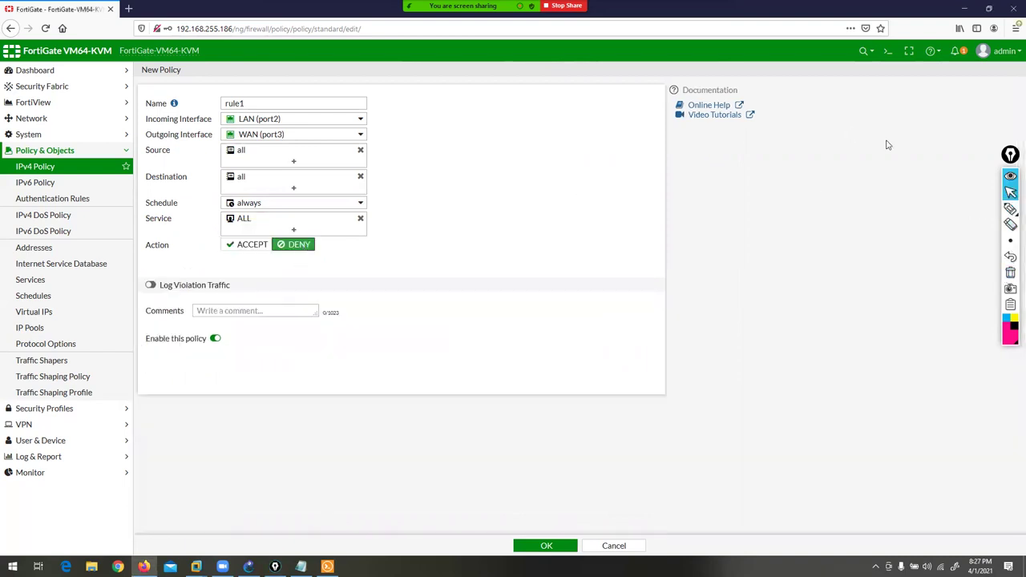
{"action": "left_click", "coordinate": [1011, 208]}
{"action": "mouse_move", "coordinate": [405, 36]}
{"action": "left_mouse_down"}
{"action": "mouse_move", "coordinate": [387, 97]}
{"action": "mouse_move", "coordinate": [344, 112]}
{"action": "left_mouse_up"}
{"action": "left_click_drag", "start_coordinate": [397, 166], "coordinate": [357, 160]}
{"action": "left_click_drag", "start_coordinate": [394, 200], "coordinate": [360, 180]}
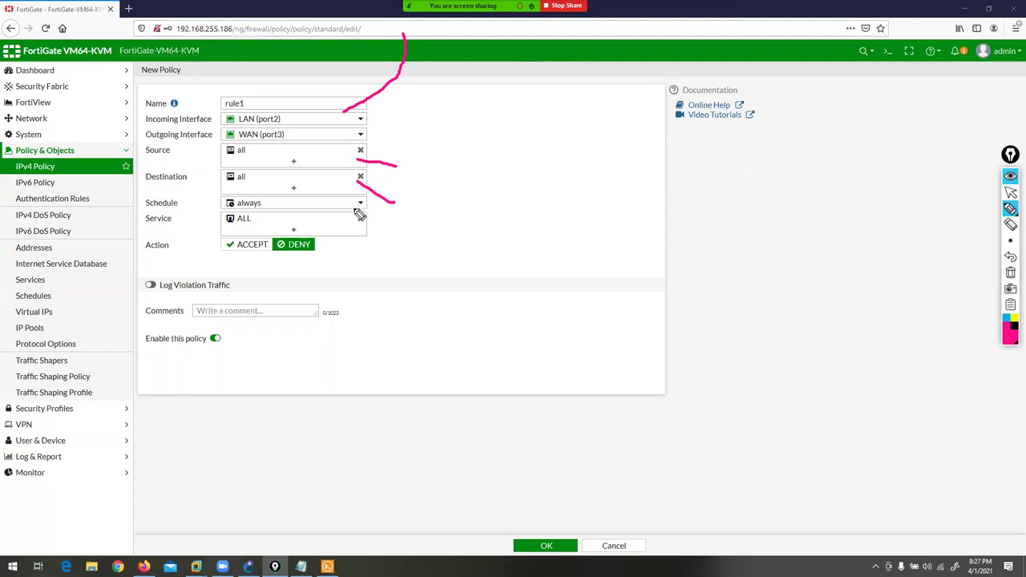
{"action": "mouse_move", "coordinate": [323, 238]}
{"action": "left_mouse_down"}
{"action": "mouse_move", "coordinate": [320, 268]}
{"action": "mouse_move", "coordinate": [334, 246]}
{"action": "left_mouse_up"}
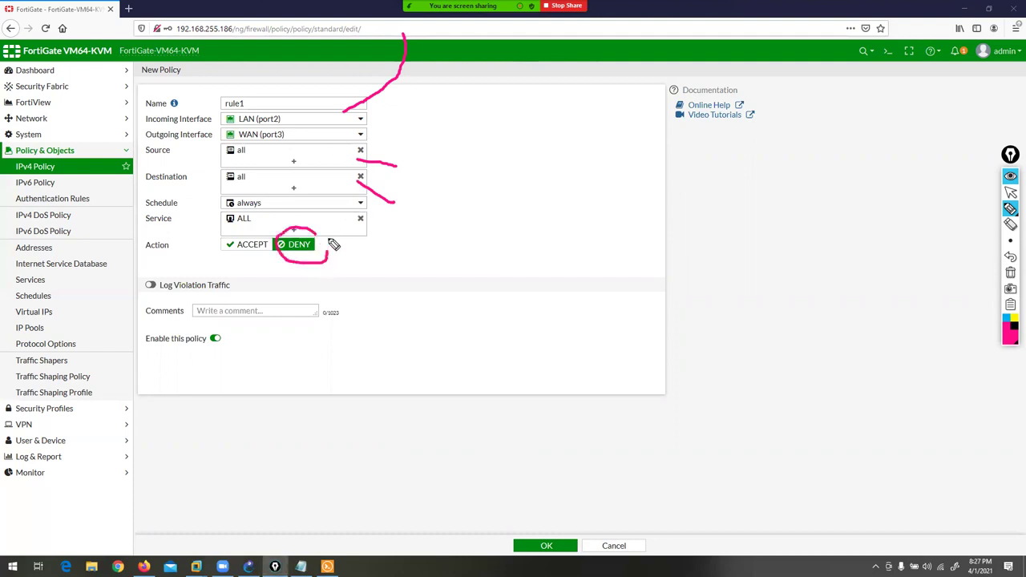
{"action": "left_click", "coordinate": [1010, 272]}
{"action": "left_click", "coordinate": [1011, 192]}
{"action": "left_click", "coordinate": [253, 247]}
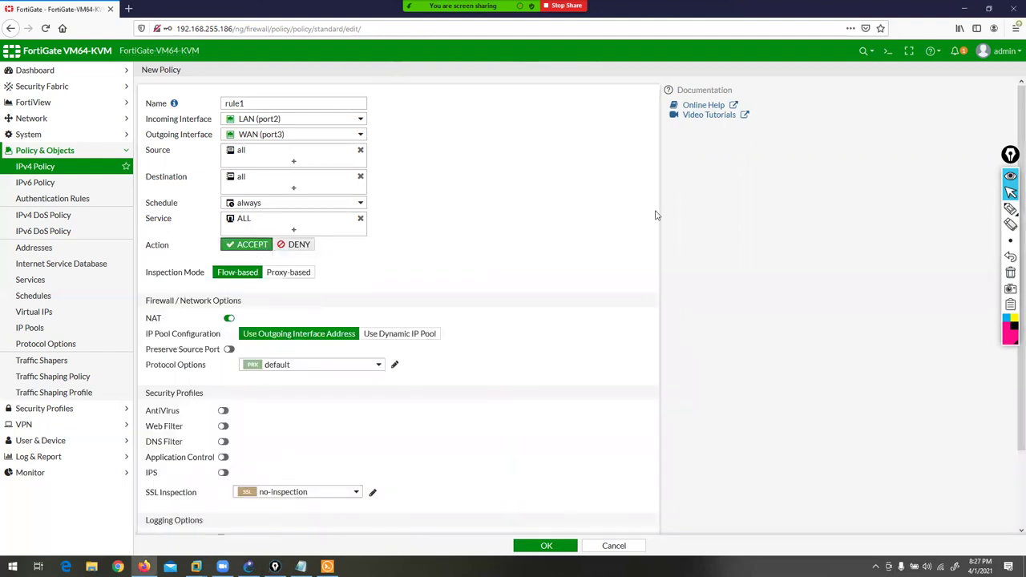
- Mark up rule1's Inspection Mode, highlighting Flow-based versus Proxy-based, then switch to File Explorer
{"action": "mouse_move", "coordinate": [1009, 210]}
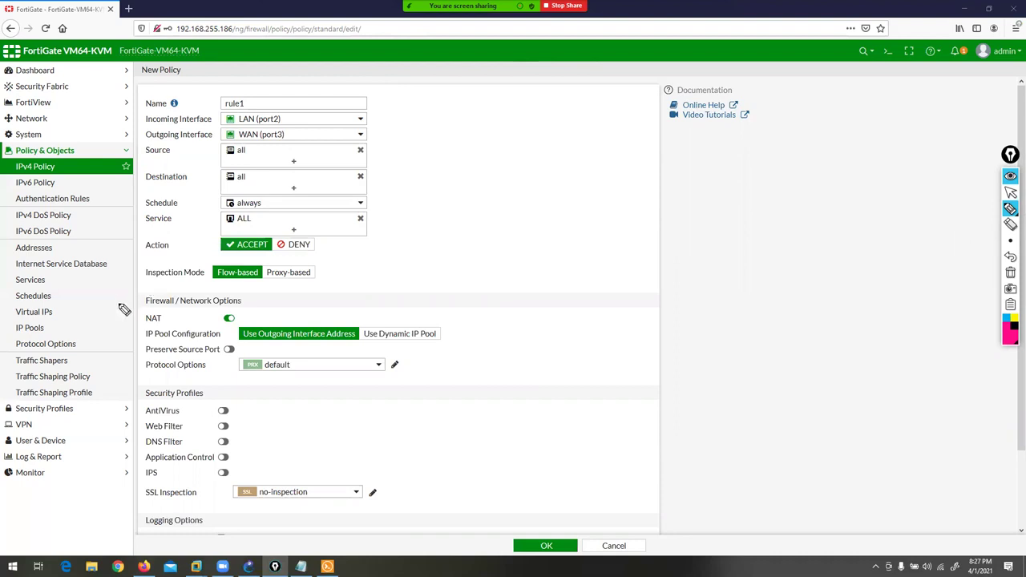
{"action": "left_click_drag", "start_coordinate": [128, 283], "coordinate": [206, 284]}
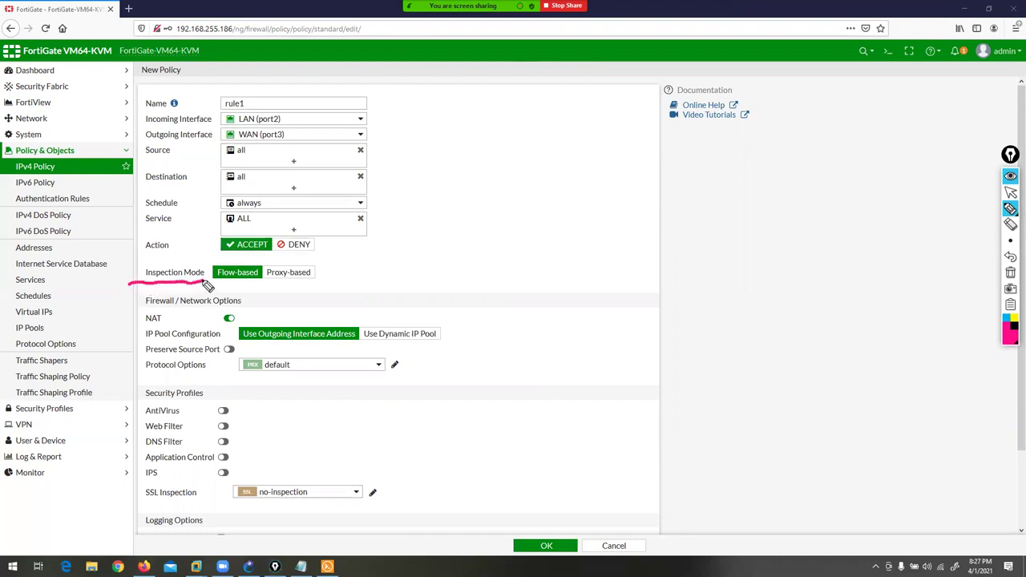
{"action": "mouse_move", "coordinate": [208, 353]}
{"action": "left_mouse_down"}
{"action": "mouse_move", "coordinate": [237, 292]}
{"action": "mouse_move", "coordinate": [227, 292]}
{"action": "mouse_move", "coordinate": [291, 306]}
{"action": "mouse_move", "coordinate": [291, 291]}
{"action": "mouse_move", "coordinate": [284, 297]}
{"action": "mouse_move", "coordinate": [309, 301]}
{"action": "left_mouse_up"}
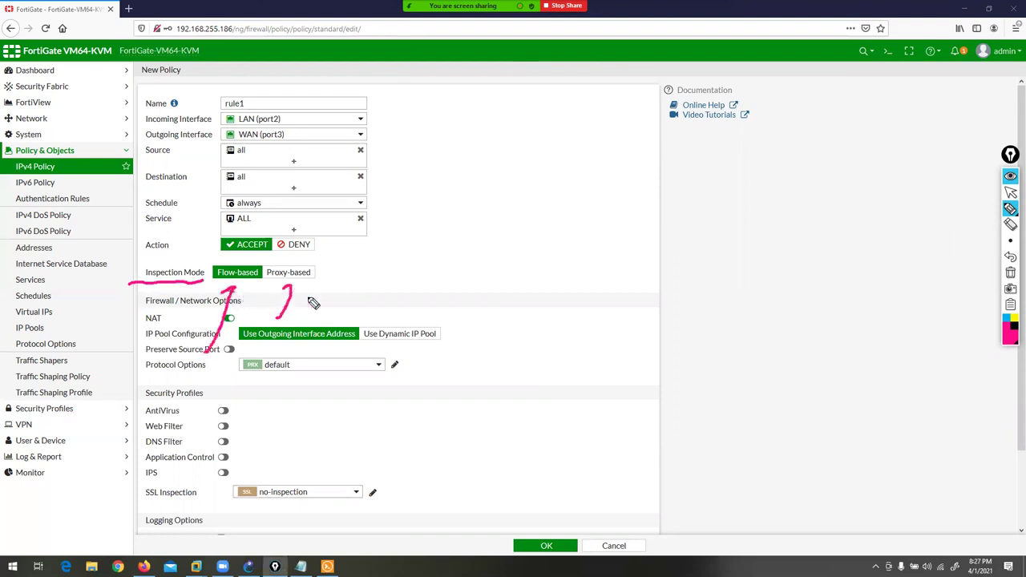
{"action": "left_click", "coordinate": [1010, 192]}
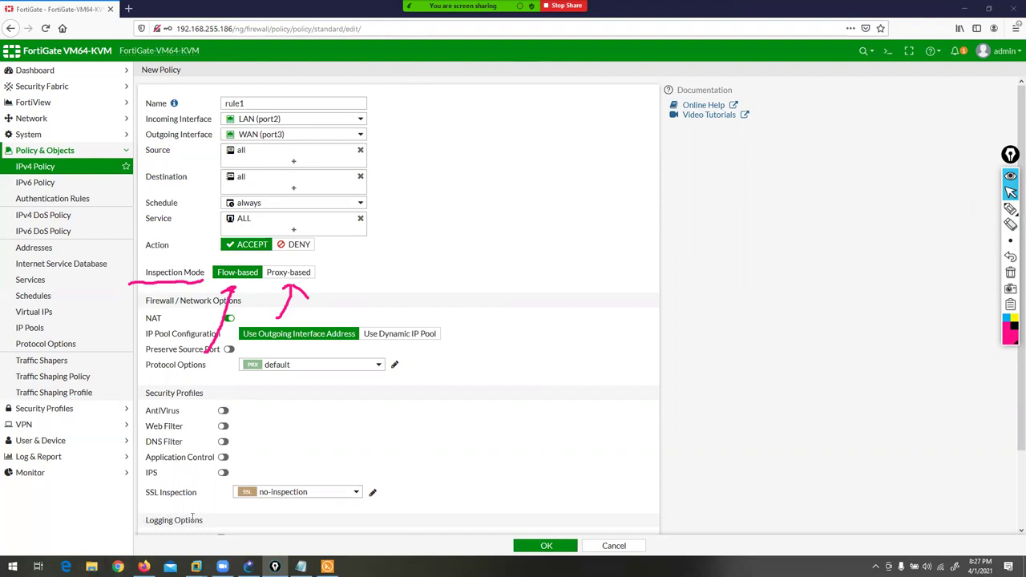
{"action": "left_click", "coordinate": [91, 567]}
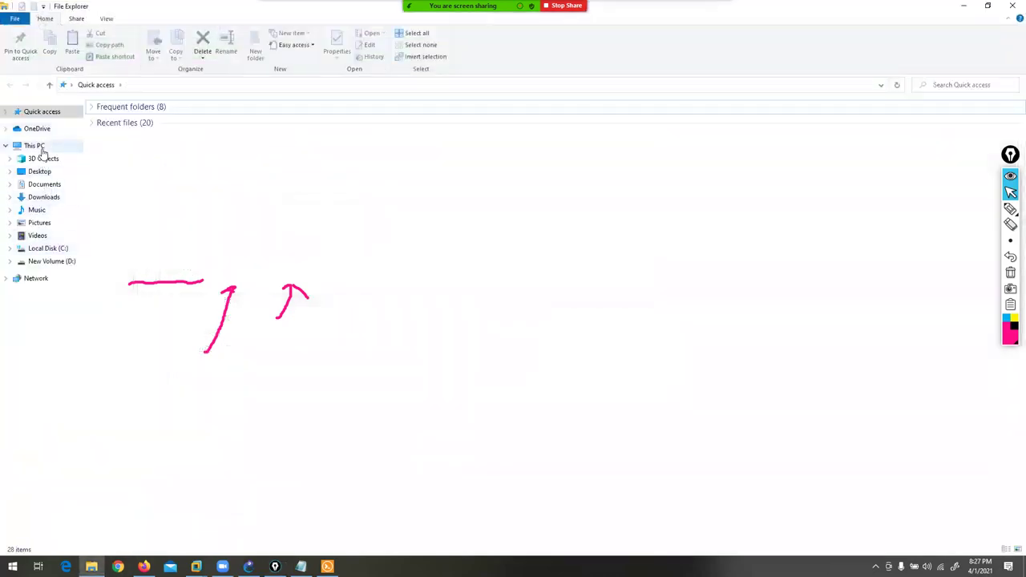
- Open the 'Fortinet firewall DAY 1' presentation from D:\Fortinet Firewall via This PC
{"action": "left_click", "coordinate": [34, 145]}
{"action": "double_click", "coordinate": [291, 213]}
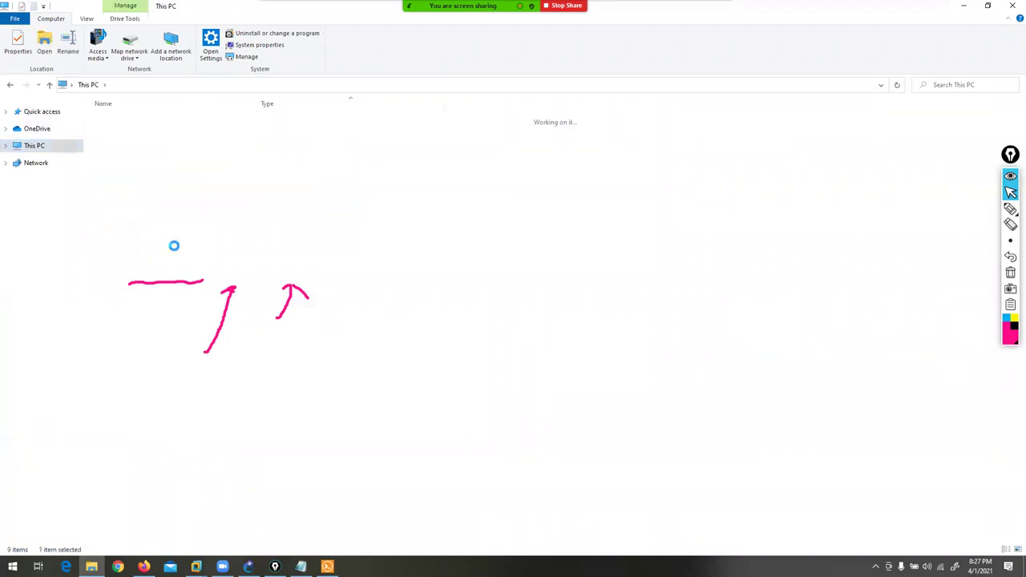
{"action": "double_click", "coordinate": [127, 286]}
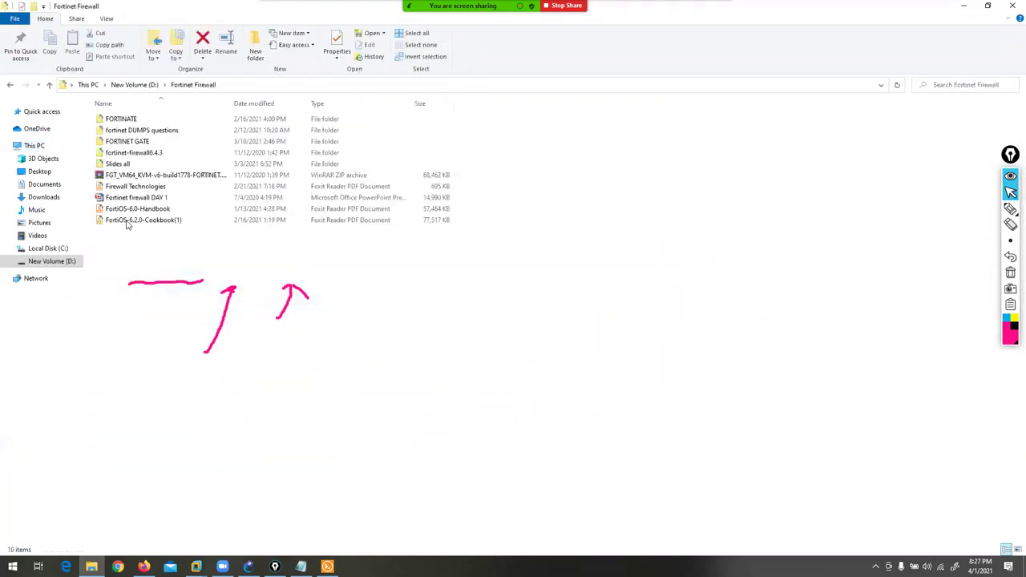
{"action": "double_click", "coordinate": [113, 198]}
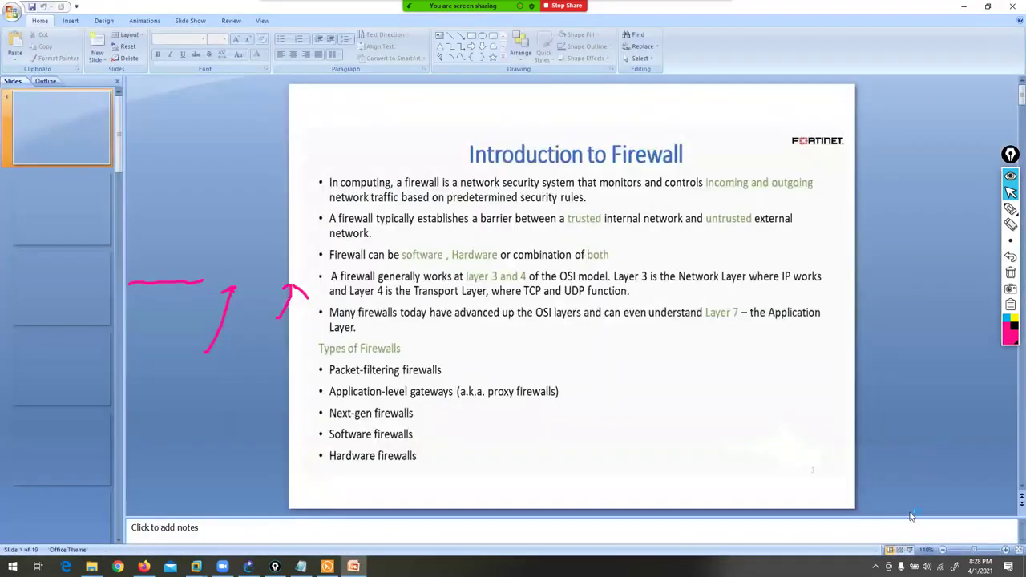
- Start the slide show and navigate to the 'Compression Between Flow & Proxy Mode' slide
{"action": "left_click", "coordinate": [909, 550]}
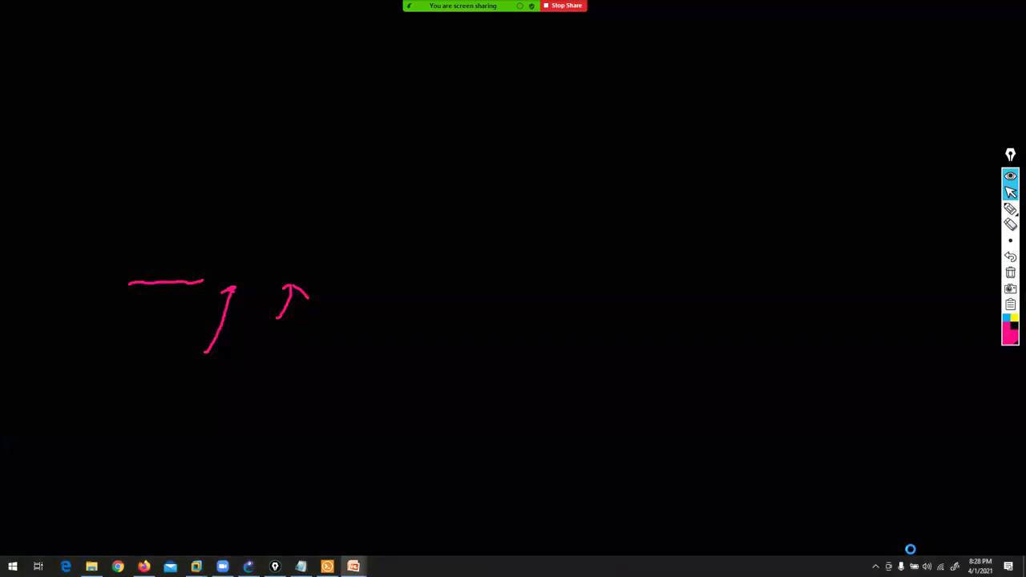
{"action": "key", "text": "Right"}
{"action": "key", "text": "Right"}
{"action": "key", "text": "Right"}
{"action": "key", "text": "Right"}
{"action": "key", "text": "Right"}
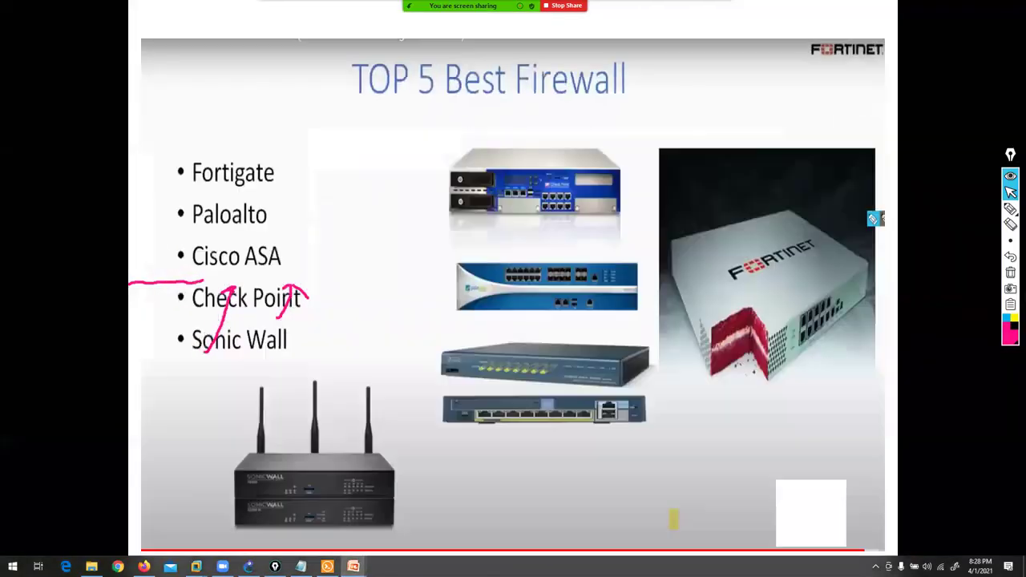
{"action": "key", "text": "Right"}
{"action": "key", "text": "Right"}
{"action": "key", "text": "Right"}
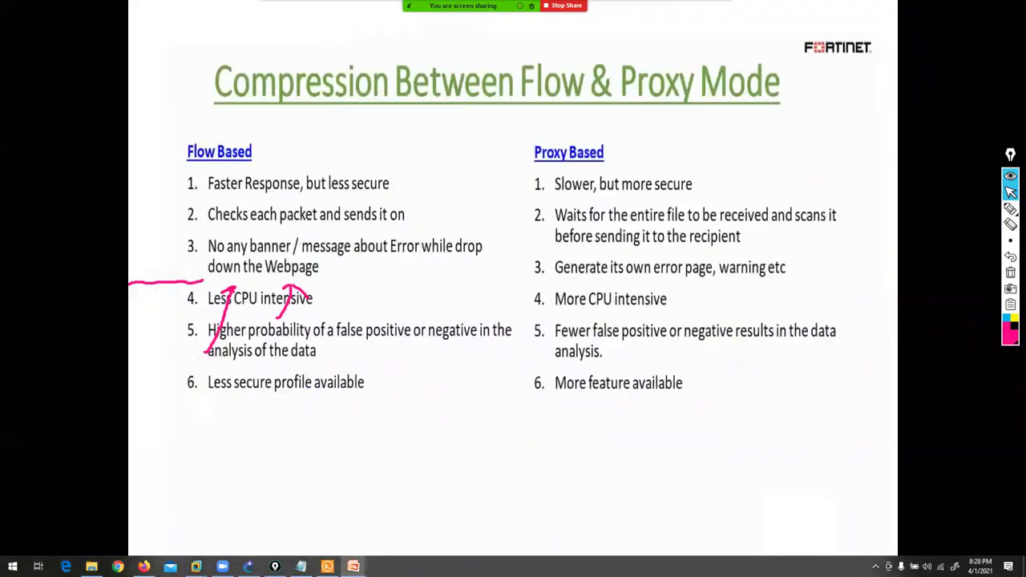
{"action": "key", "text": "Left"}
- Clear the old ink and underline the Flow Based and Proxy Based headings with the pen
{"action": "left_click", "coordinate": [1011, 274]}
{"action": "left_click", "coordinate": [1010, 209]}
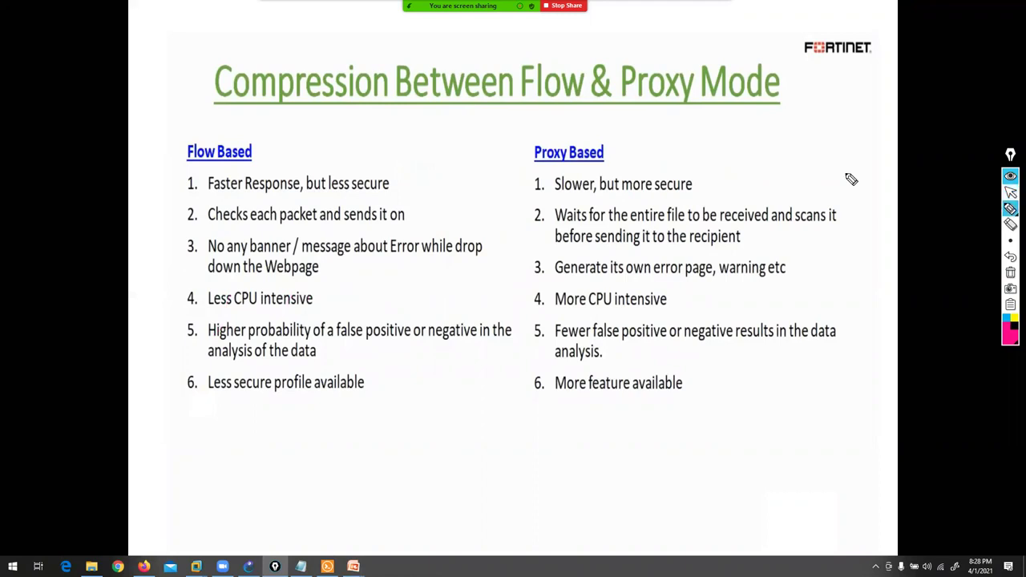
{"action": "left_click_drag", "start_coordinate": [178, 135], "coordinate": [263, 141]}
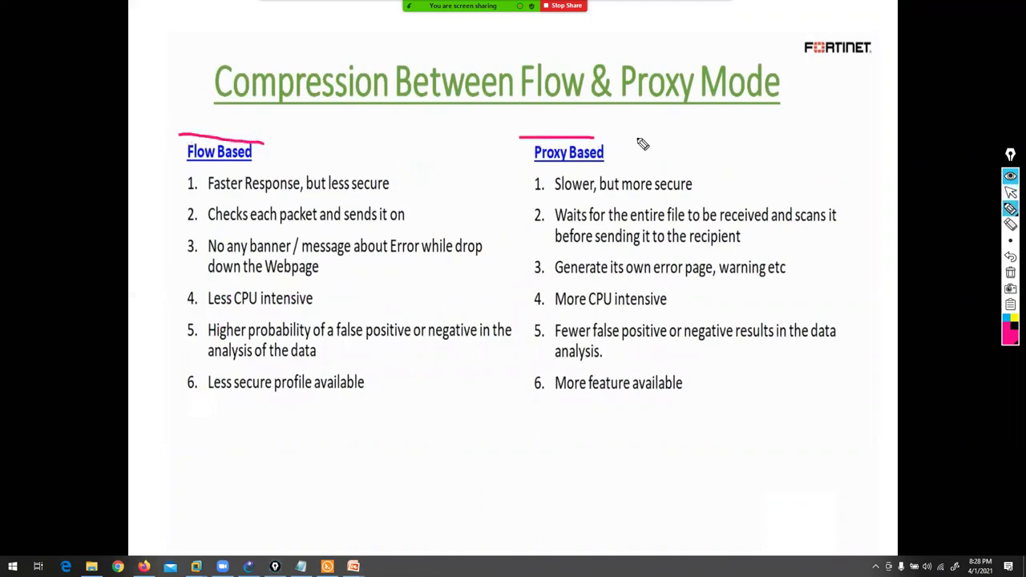